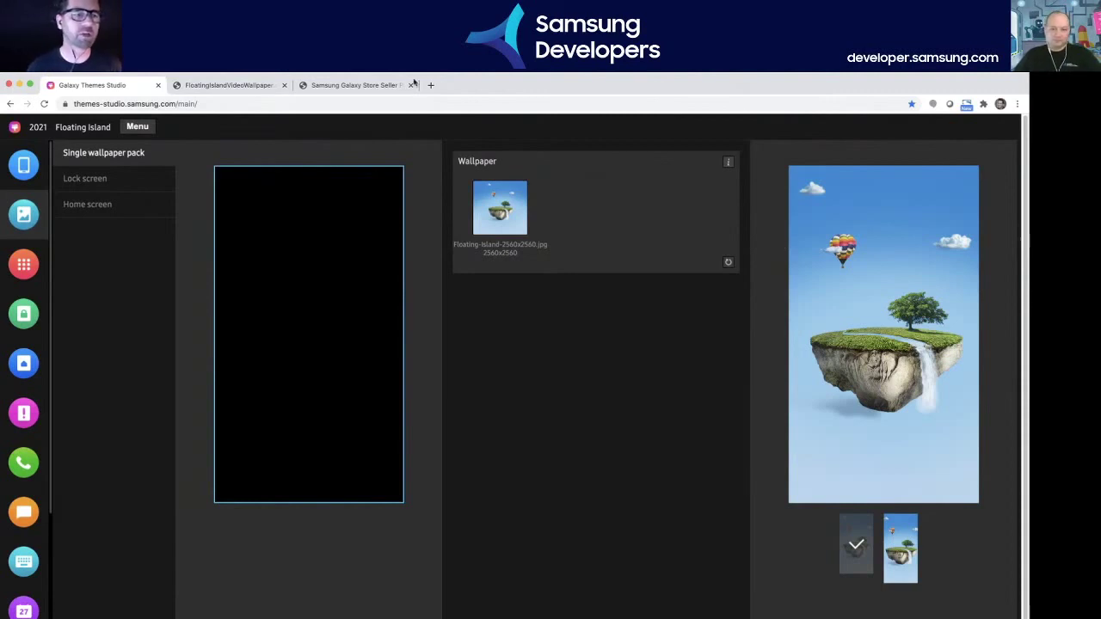
# - Look through the theme's common, wallpaper, icon, lock screen and home screen settings
pyautogui.click(23, 165)
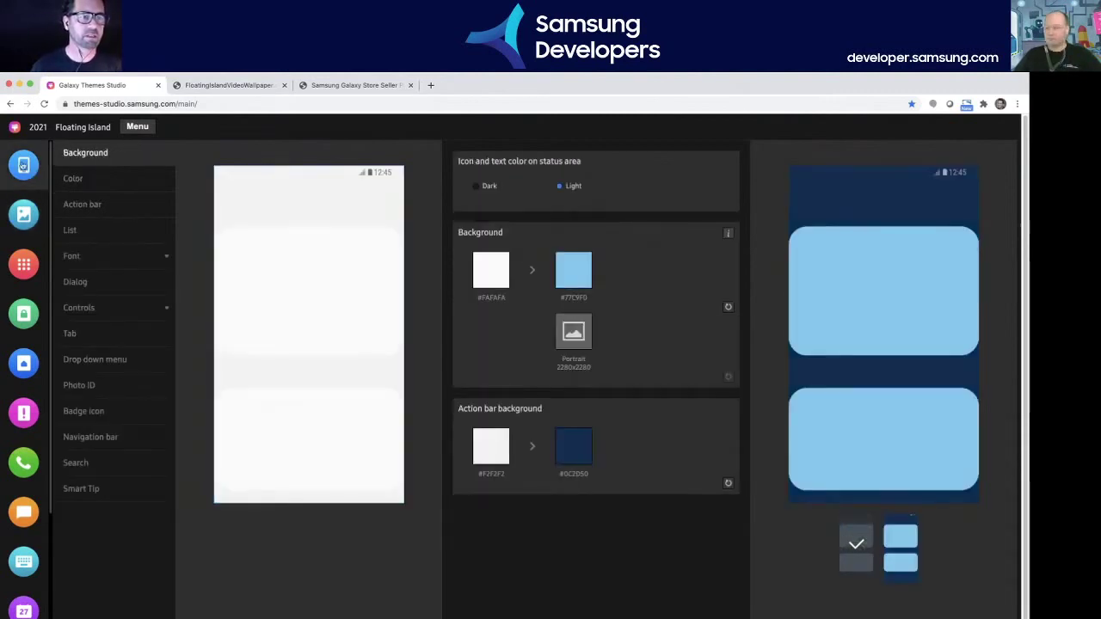
pyautogui.click(23, 215)
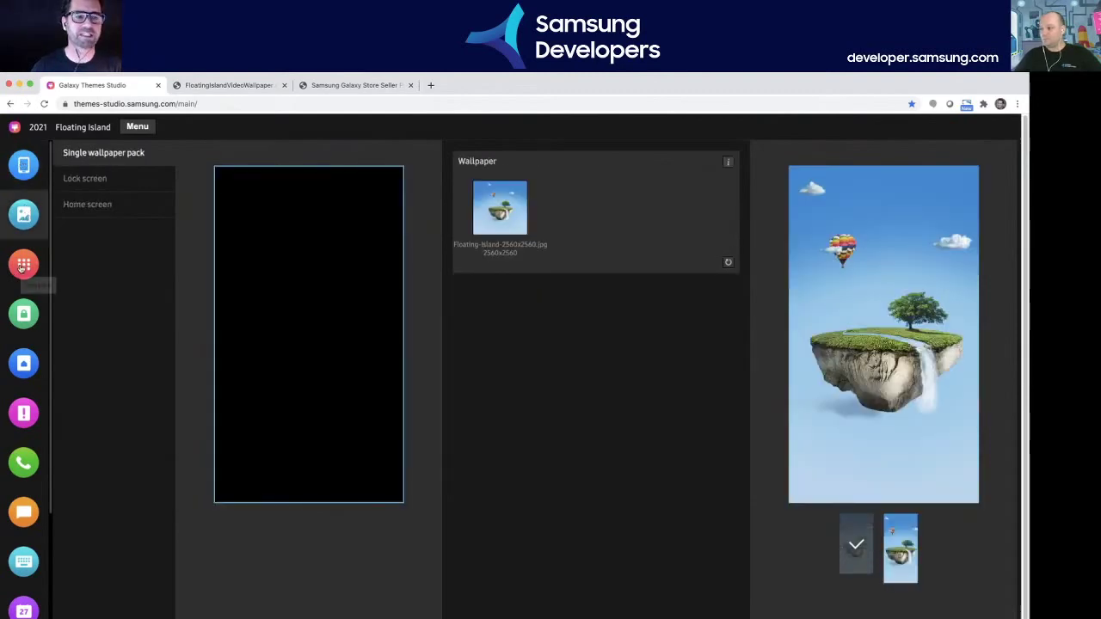
pyautogui.click(23, 264)
pyautogui.click(24, 313)
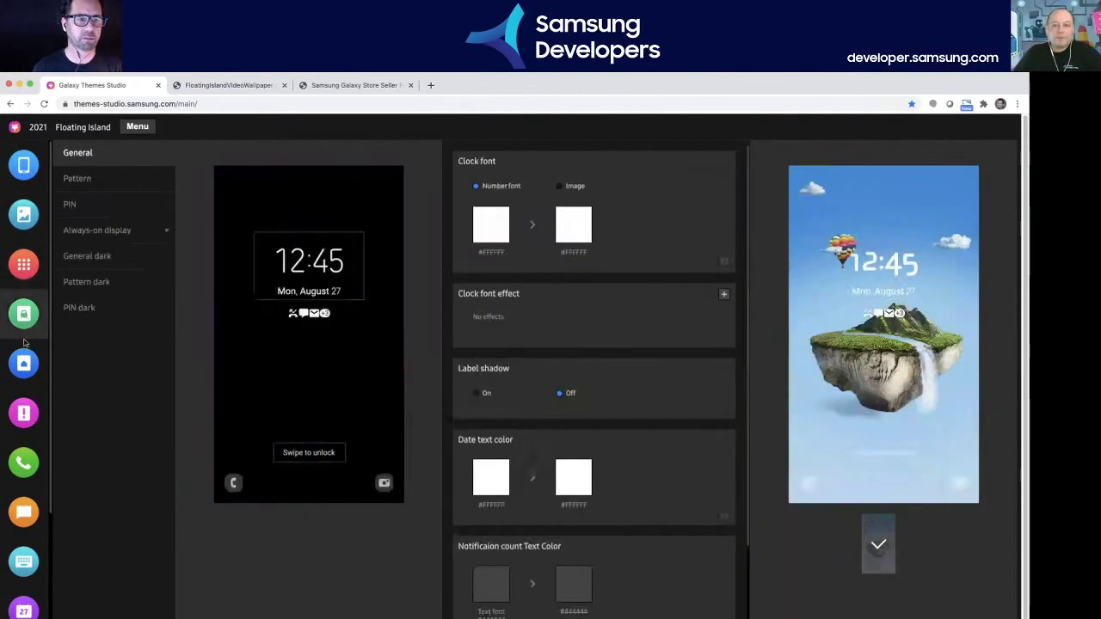
pyautogui.click(23, 359)
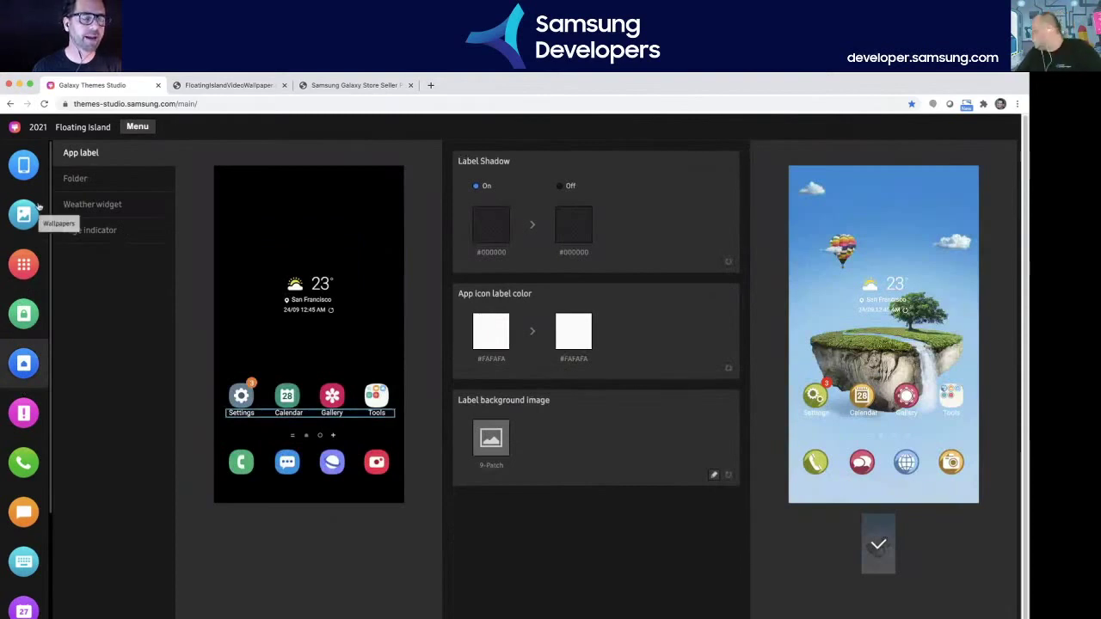
# - View the single wallpaper pack's image in the multi-ratio background window
pyautogui.click(25, 212)
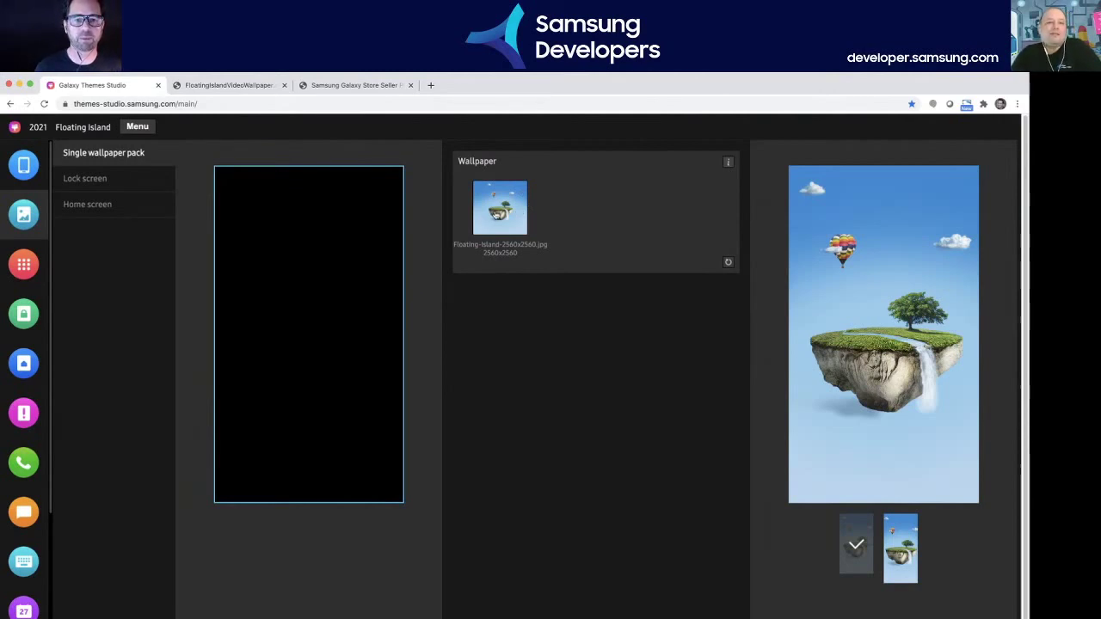
pyautogui.click(496, 214)
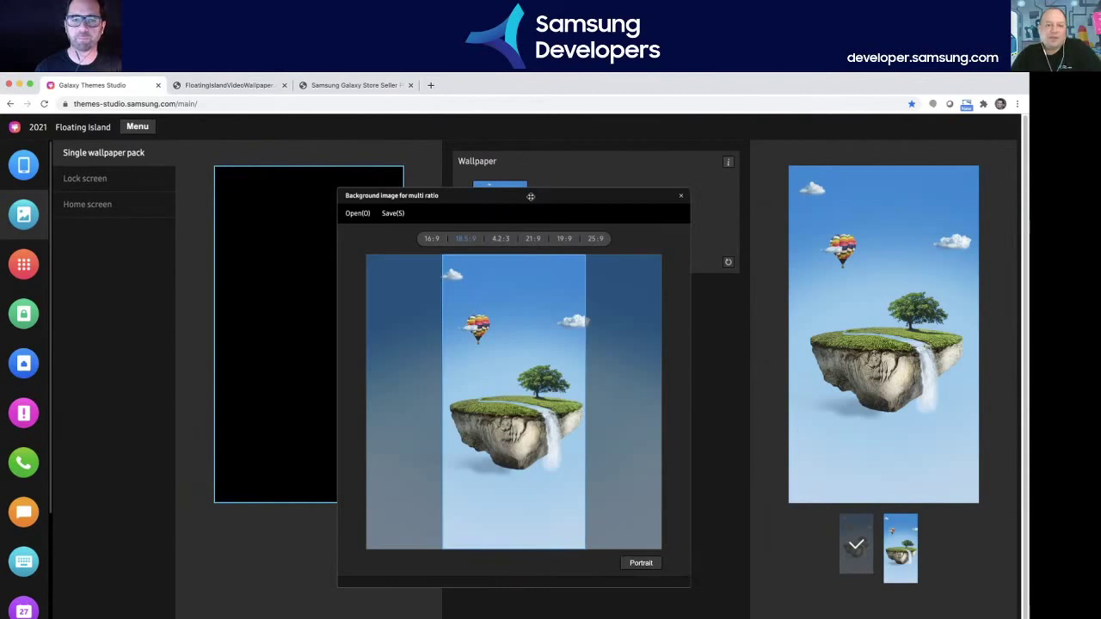
pyautogui.moveTo(516, 195); pyautogui.dragTo(517, 225)
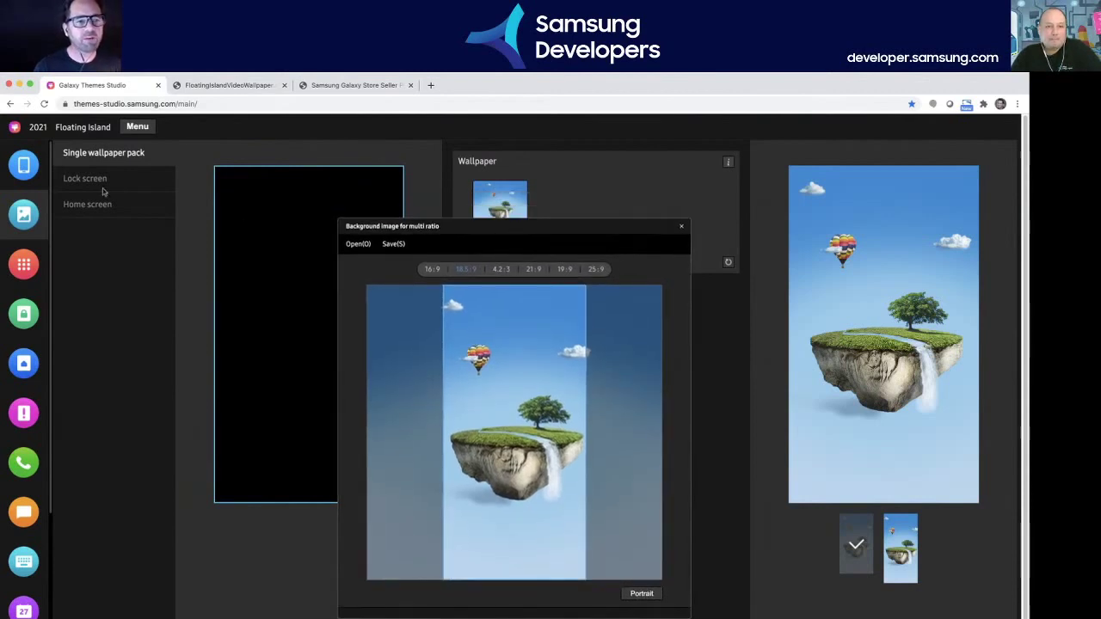
pyautogui.click(681, 227)
# - Examine the theme's common Background, Color and Action bar settings
pyautogui.click(22, 166)
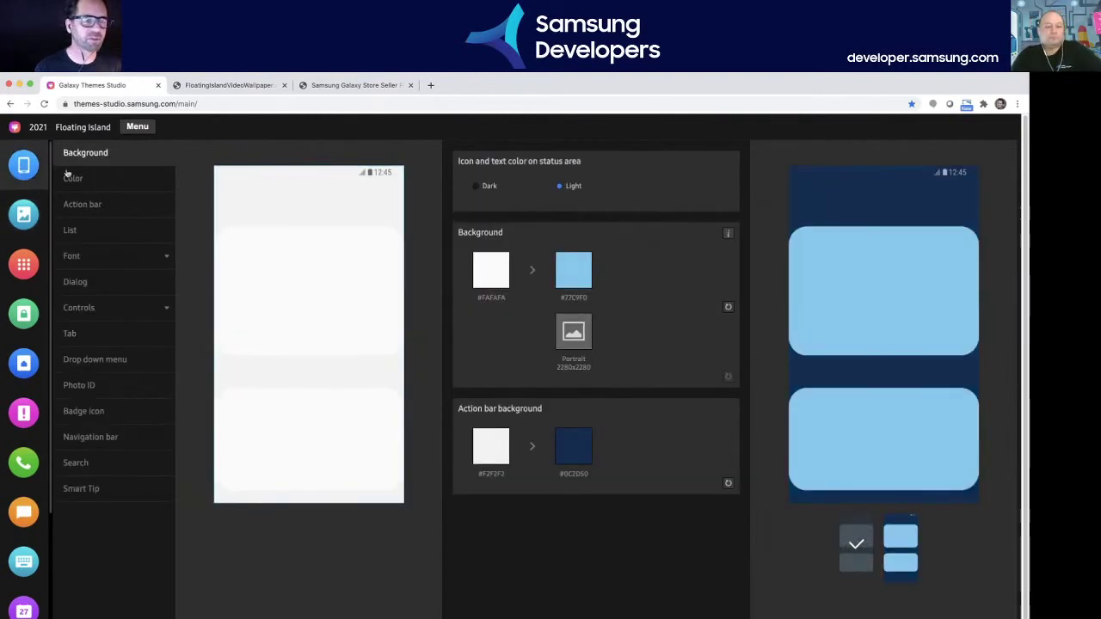
pyautogui.click(107, 178)
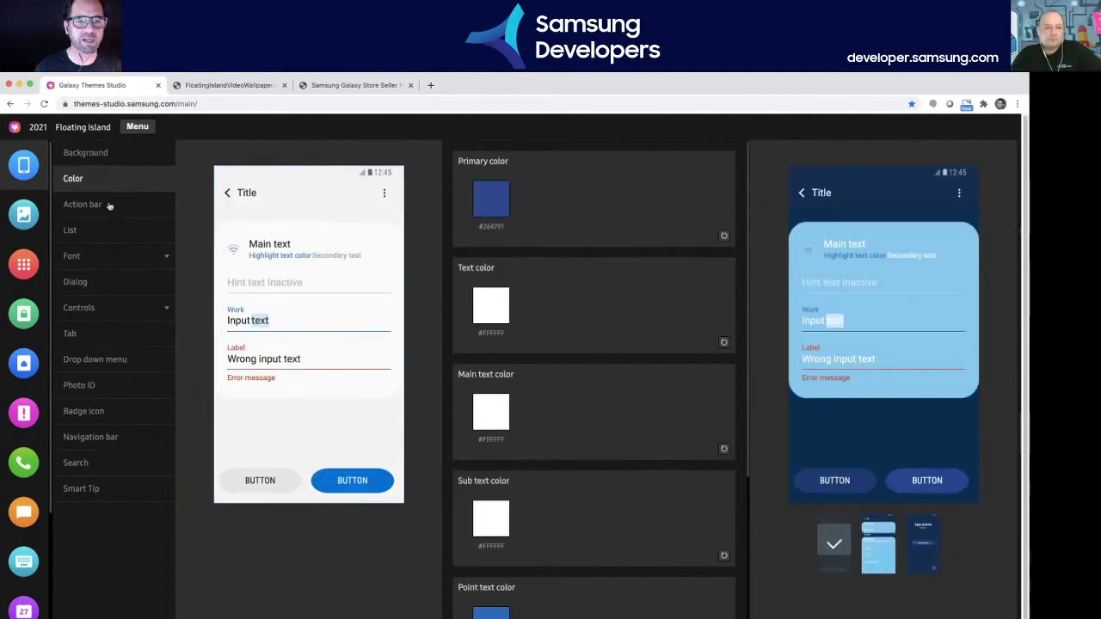
pyautogui.click(108, 204)
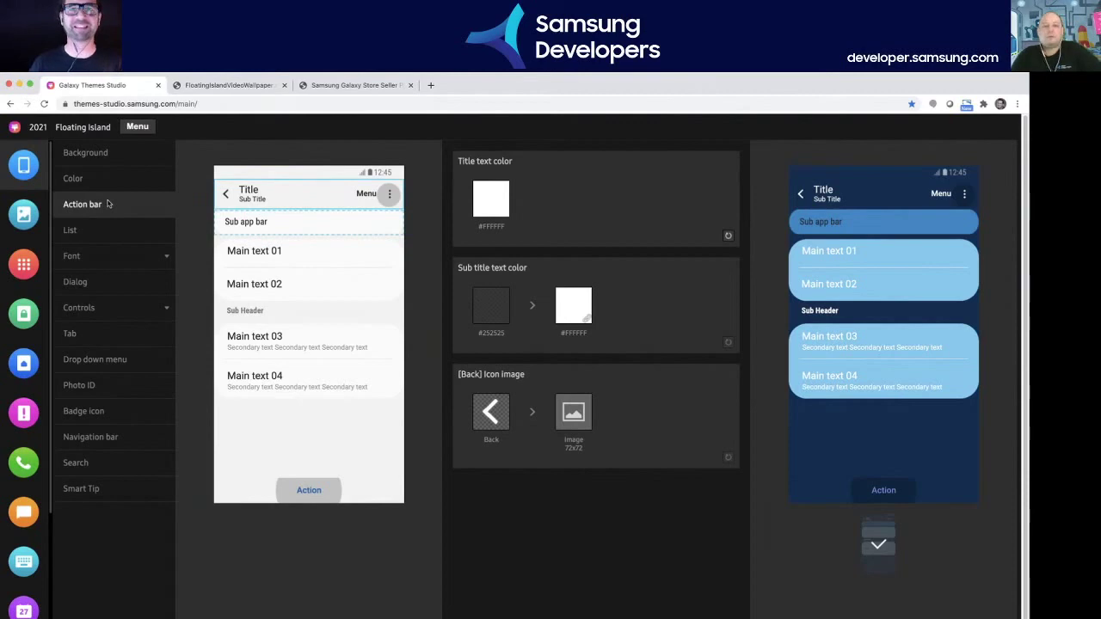
# - Preview the single wallpaper pack's image at the 16:9, 4.2:3, 21:9 and 19:9 ratios
pyautogui.click(24, 215)
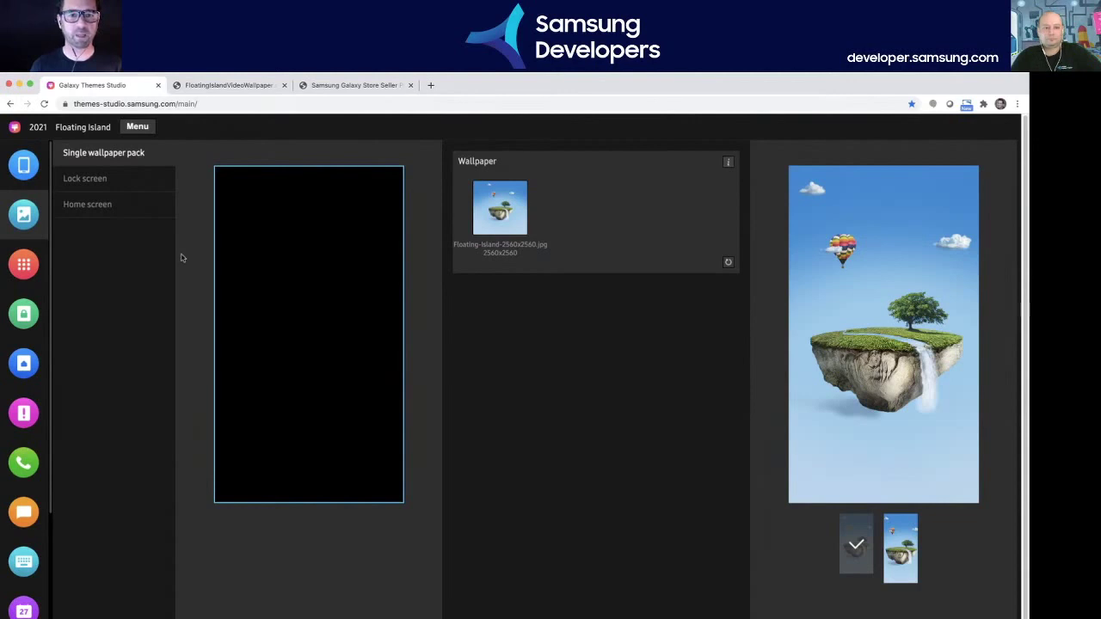
pyautogui.doubleClick(505, 224)
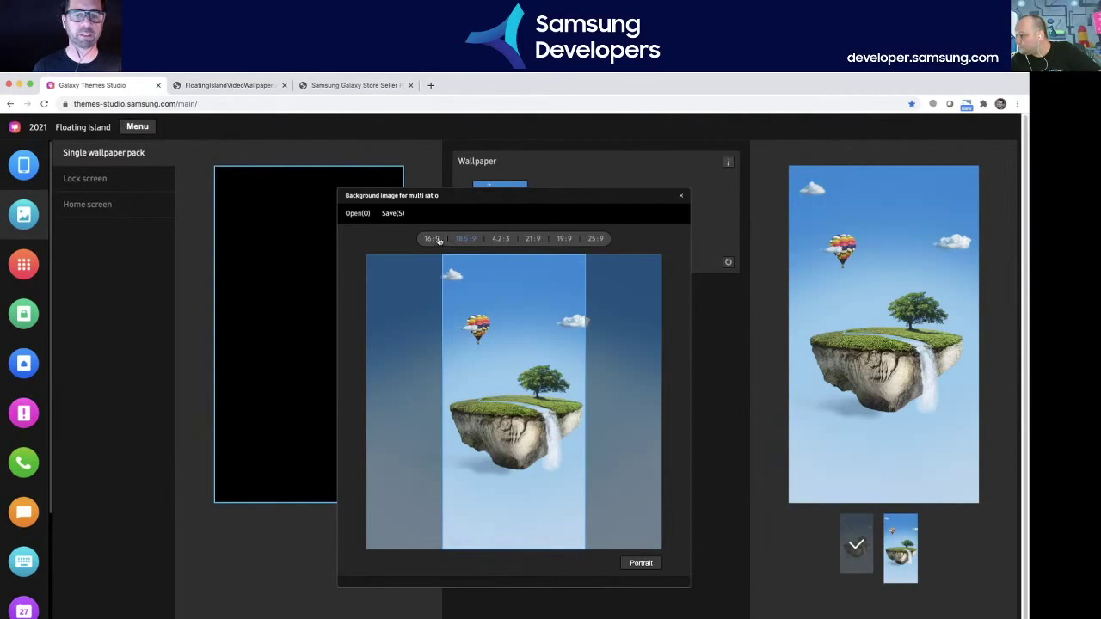
pyautogui.click(434, 240)
pyautogui.click(503, 239)
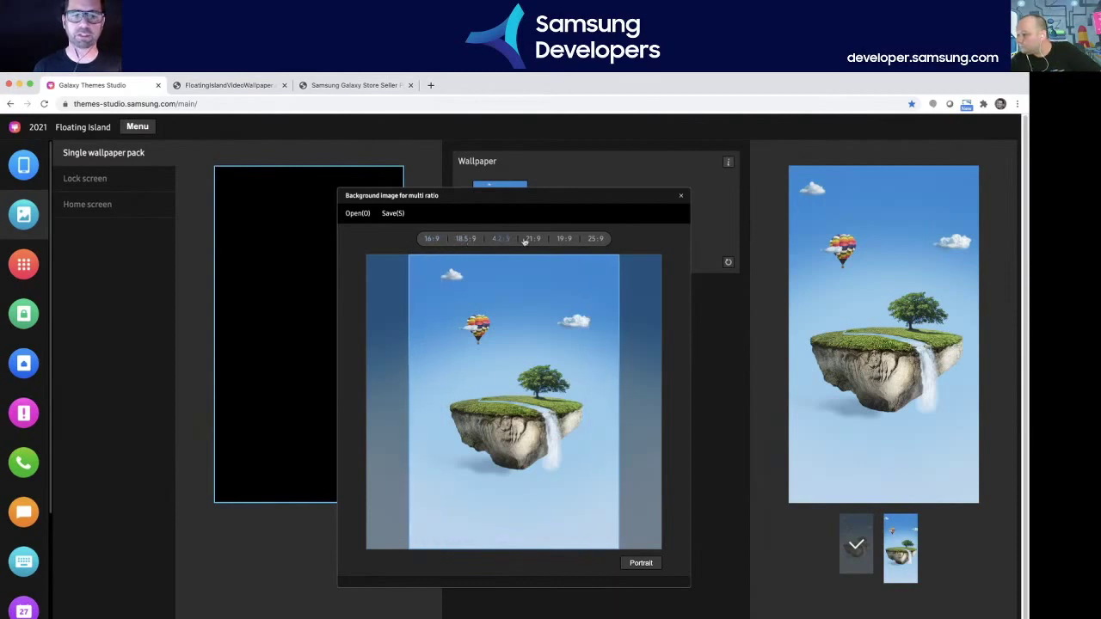
pyautogui.click(532, 239)
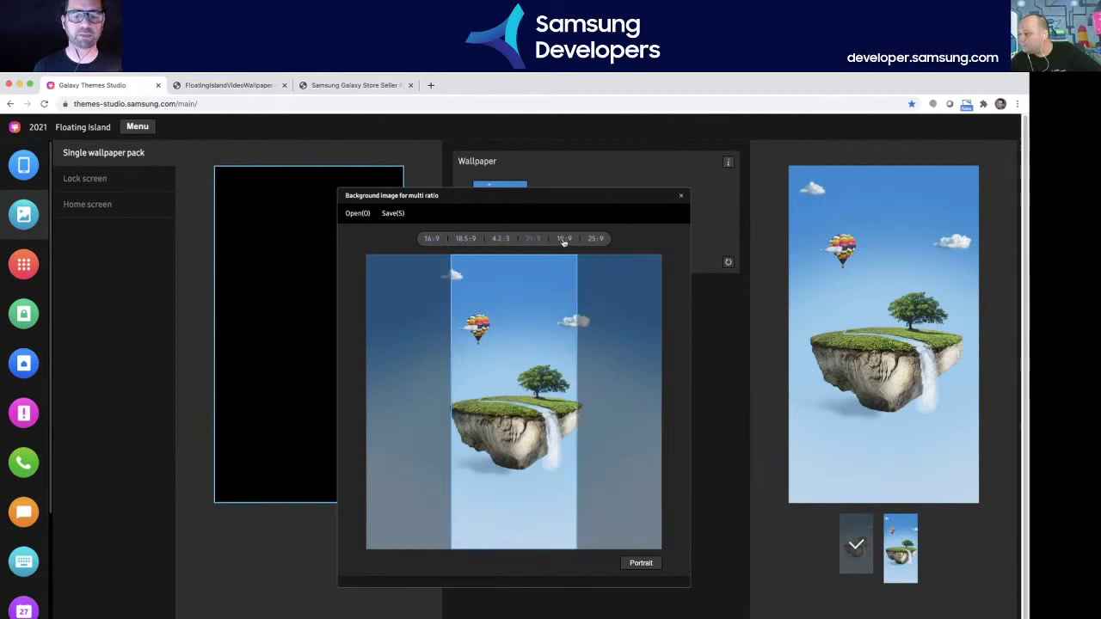
pyautogui.click(564, 239)
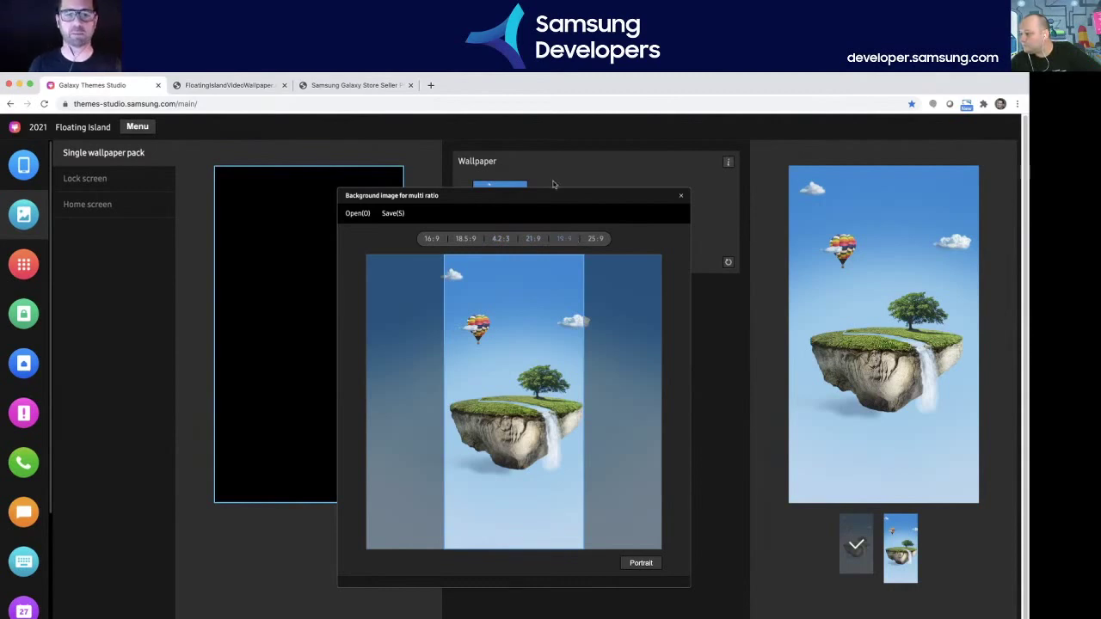
pyautogui.click(680, 195)
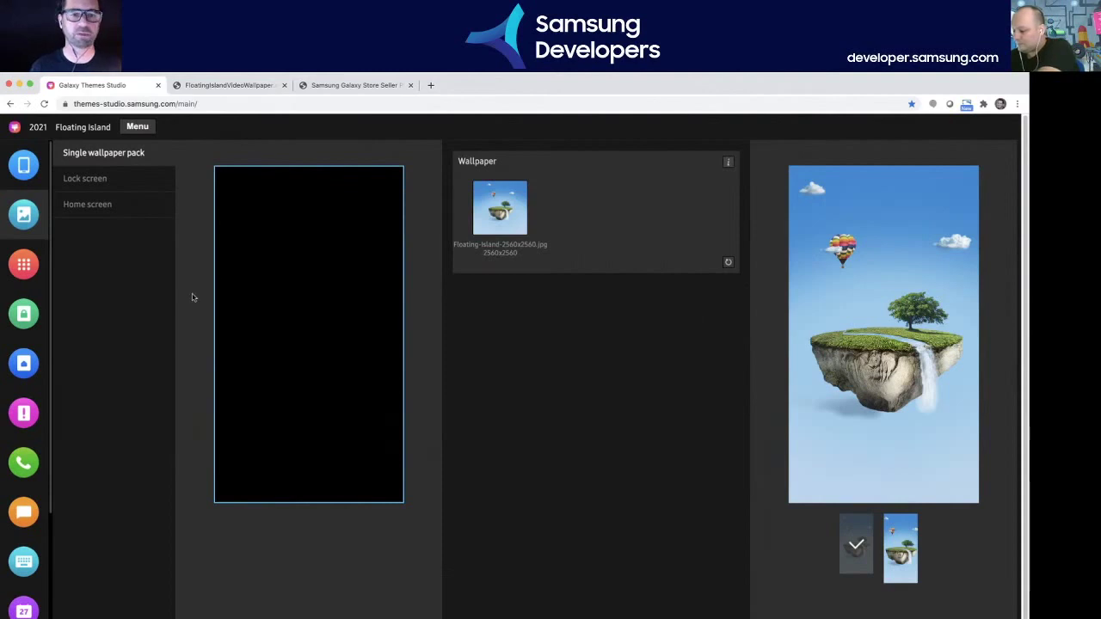
# - Review the lock screen's Static and Animated default wallpaper options and play the animated wallpaper's preview
pyautogui.click(123, 185)
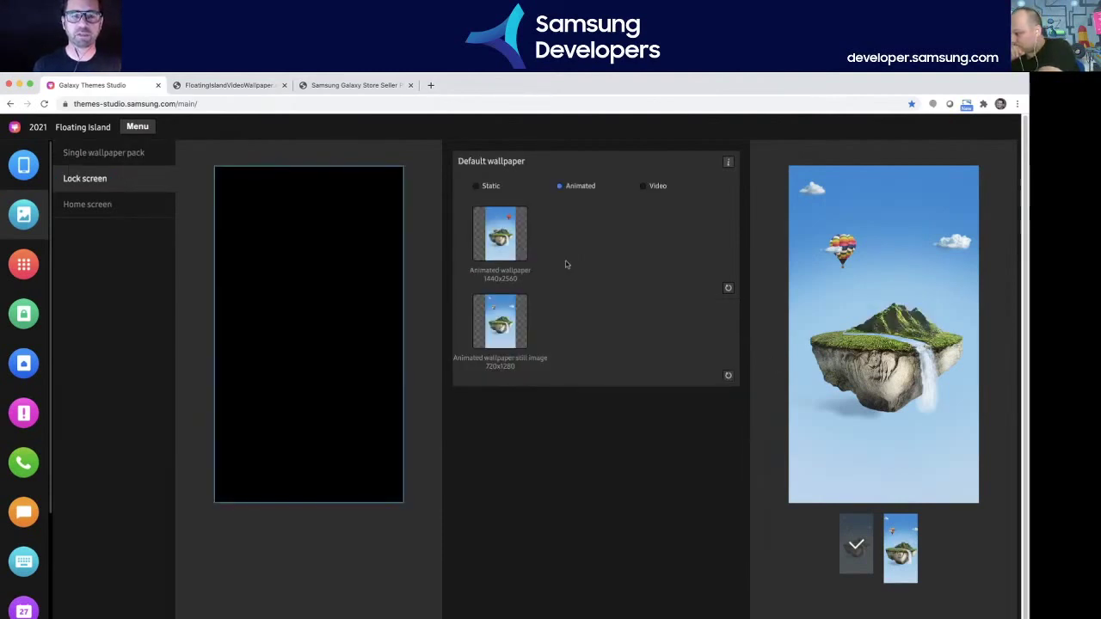
pyautogui.click(477, 187)
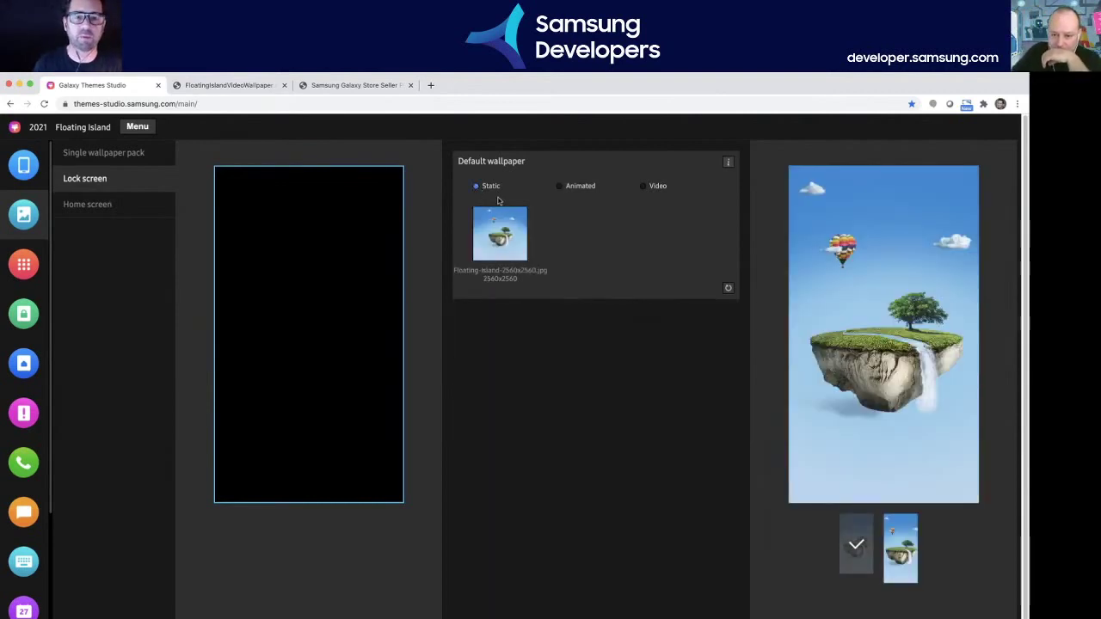
pyautogui.click(560, 187)
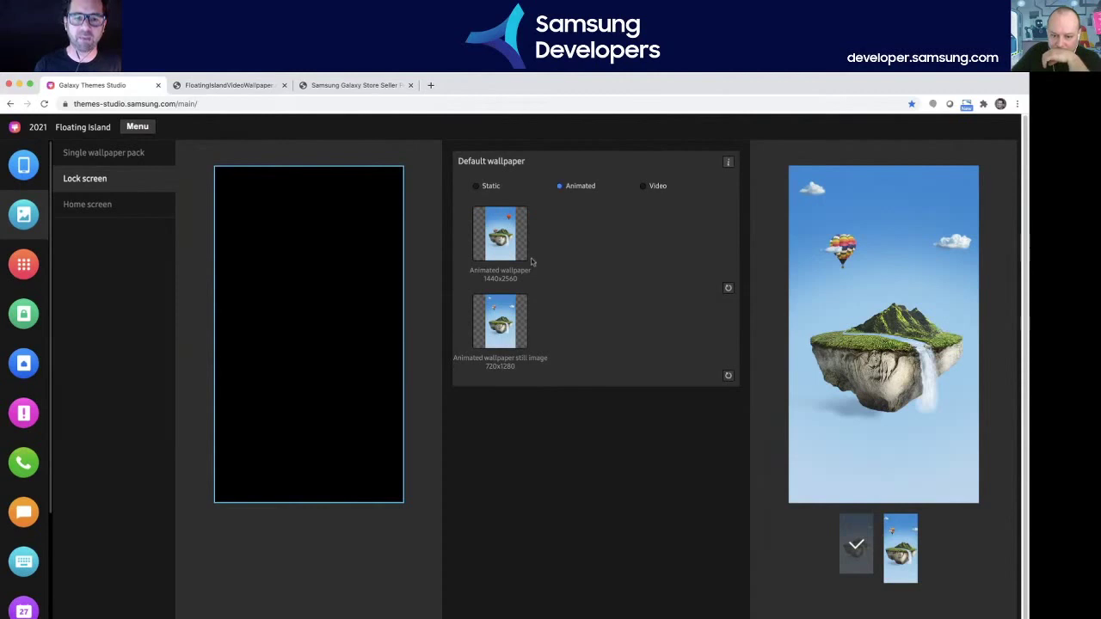
pyautogui.click(499, 254)
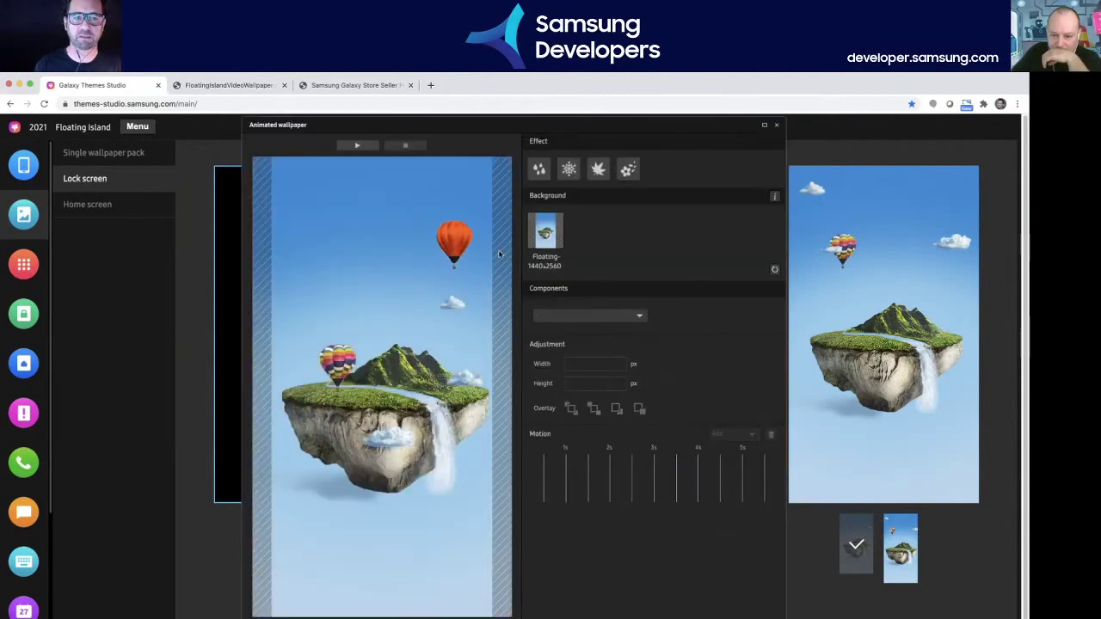
pyautogui.click(357, 147)
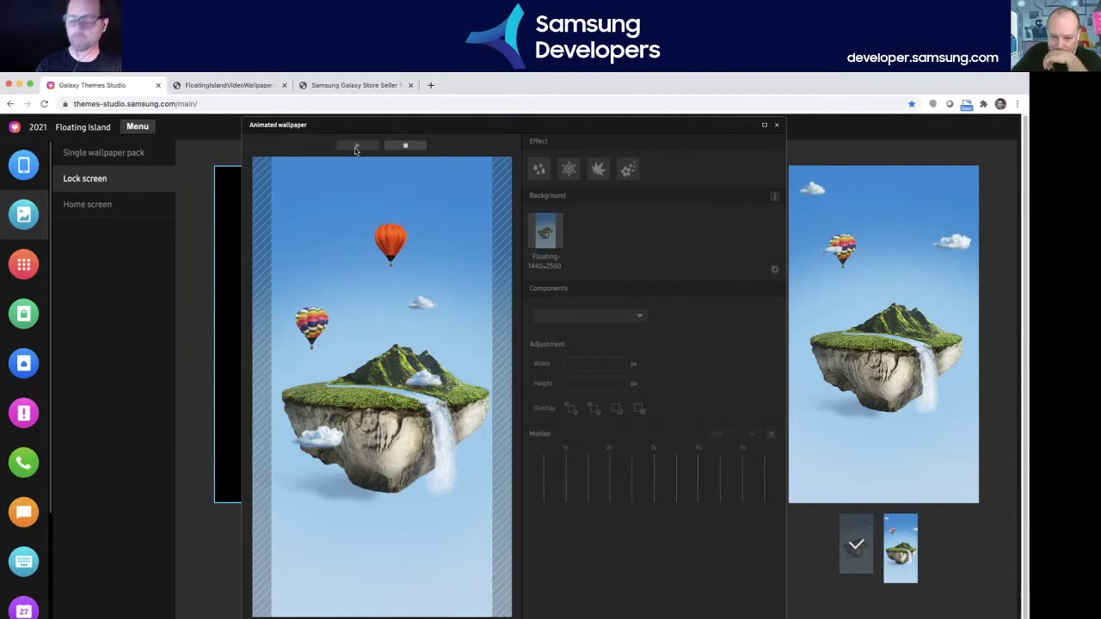
pyautogui.click(777, 127)
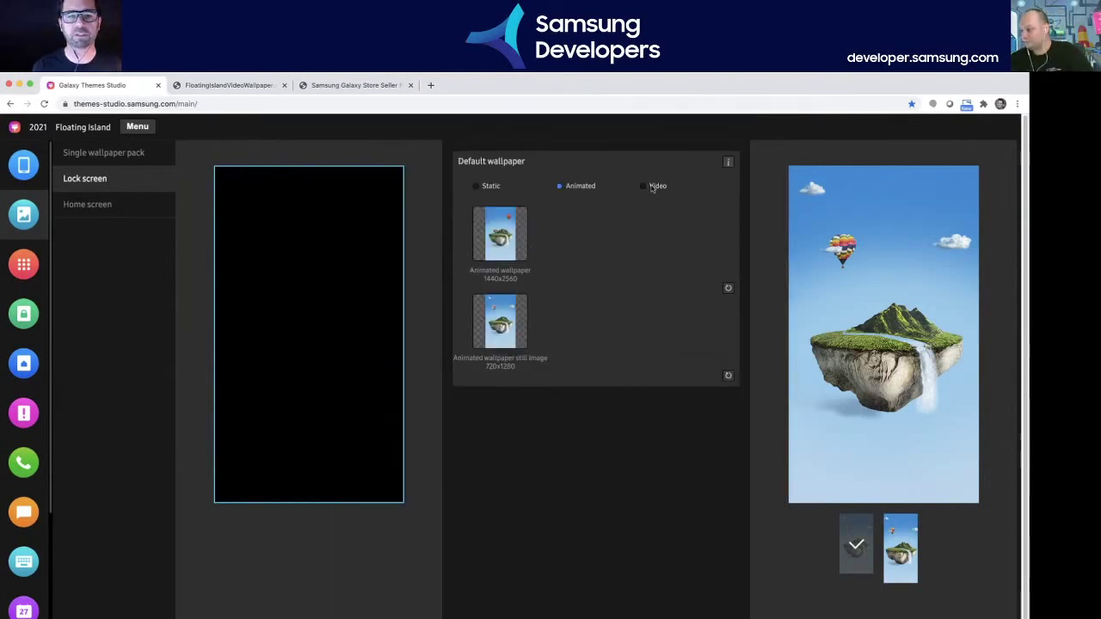
# - Switch the lock screen's default wallpaper to Video and view FloatingIslandVideoWallpaper.mp4 in its browser tab
pyautogui.click(645, 186)
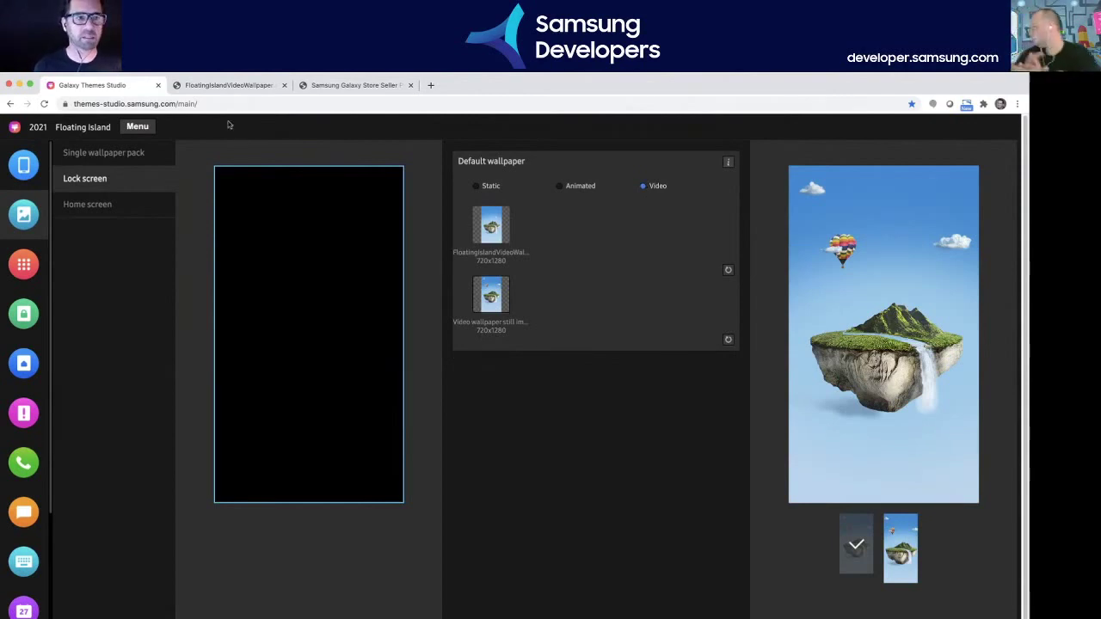
pyautogui.click(241, 87)
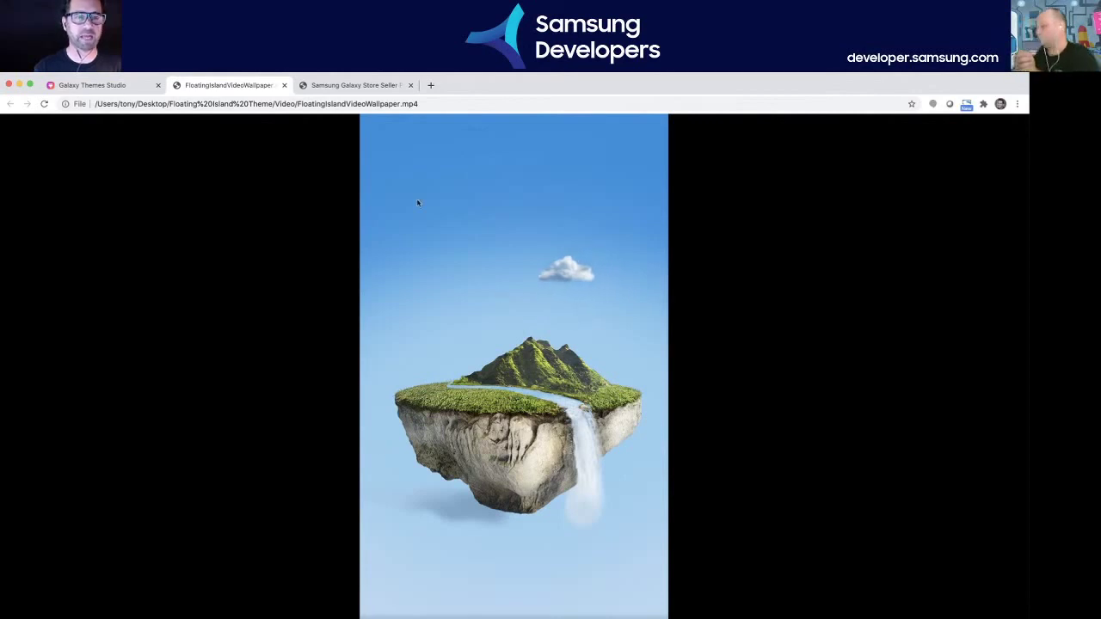
pyautogui.click(99, 87)
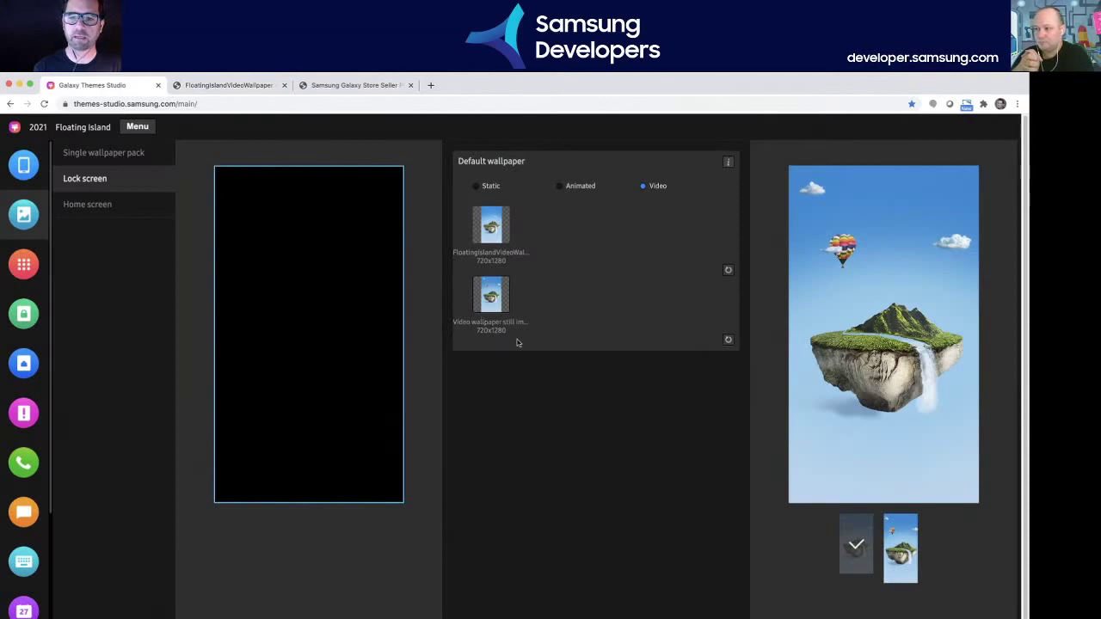
pyautogui.click(729, 162)
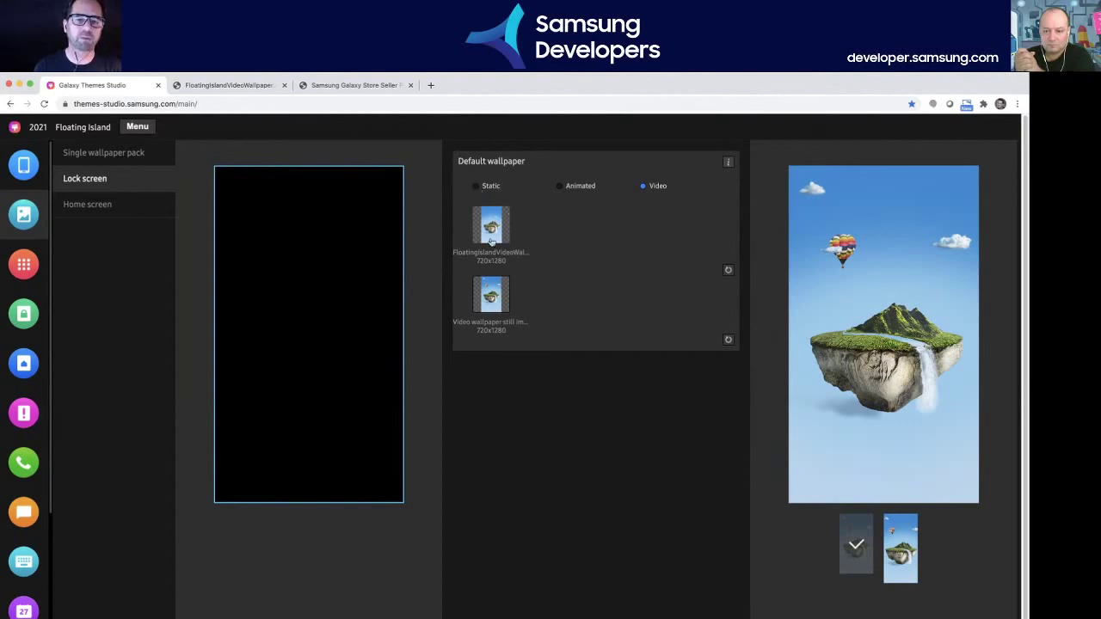
# - Compare the lock screen's Animated, Static and Video default wallpaper options
pyautogui.click(570, 189)
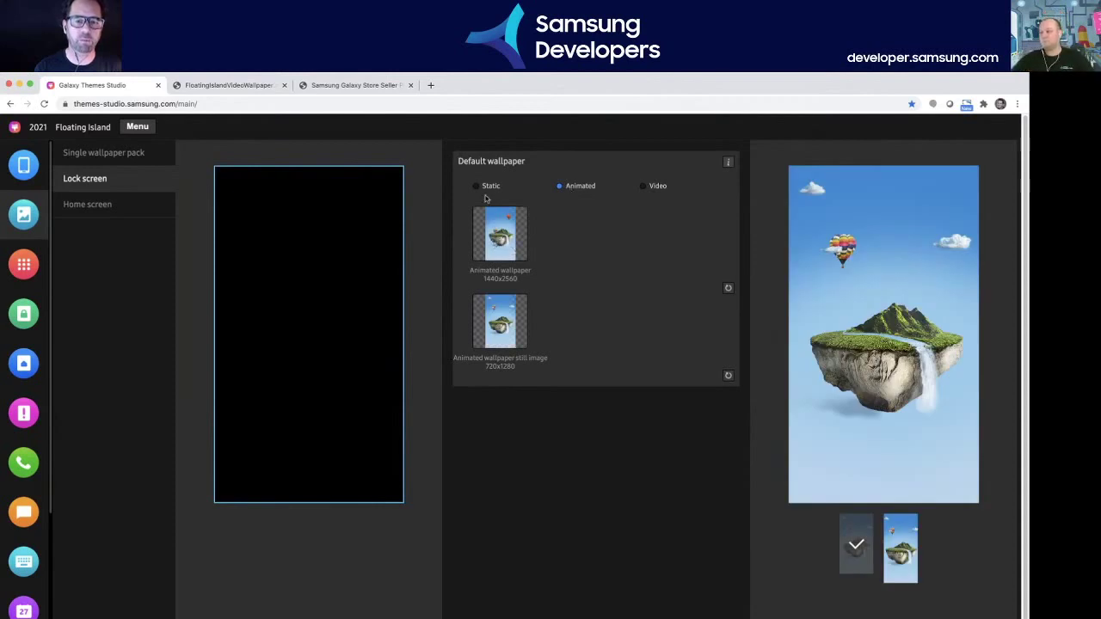
pyautogui.click(479, 187)
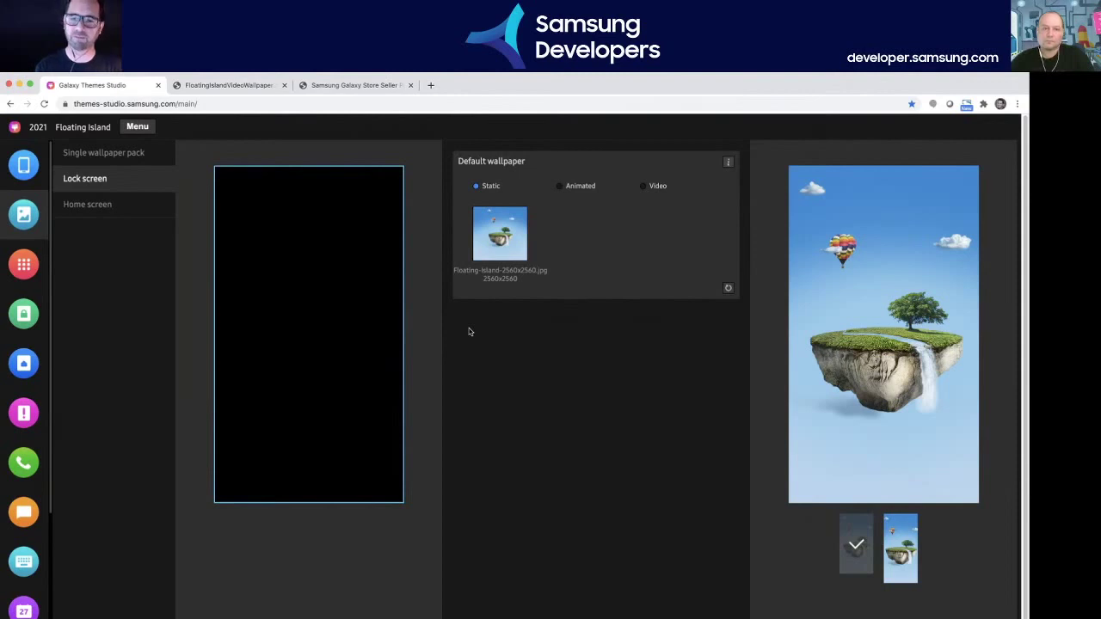
pyautogui.click(642, 189)
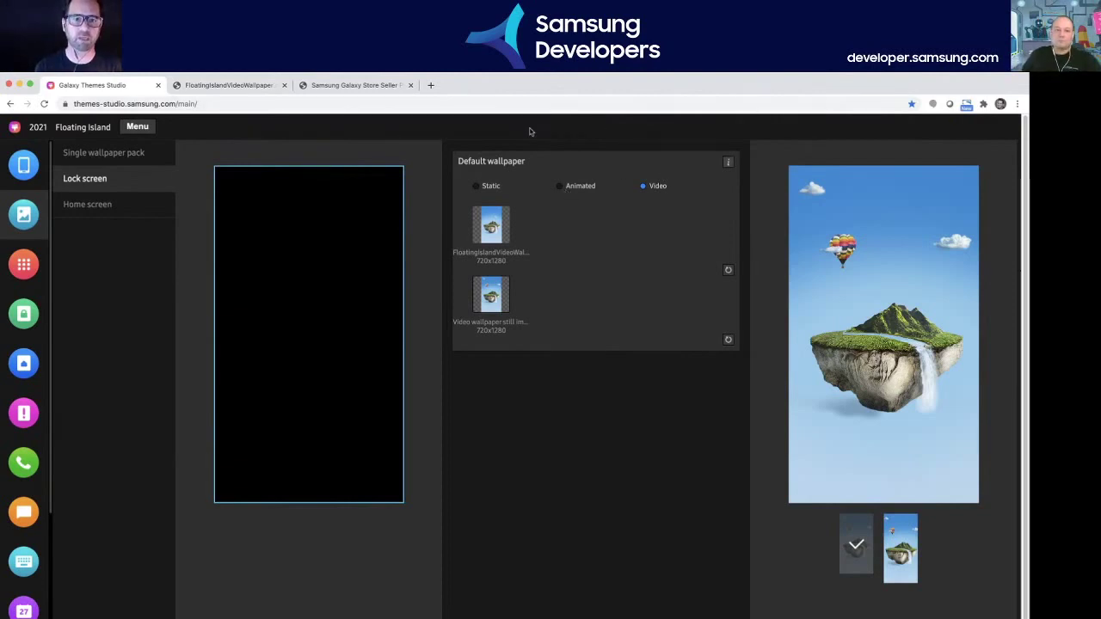
# - Set the lock screen's default wallpaper to Animated and view it in the animated wallpaper editor
pyautogui.click(560, 187)
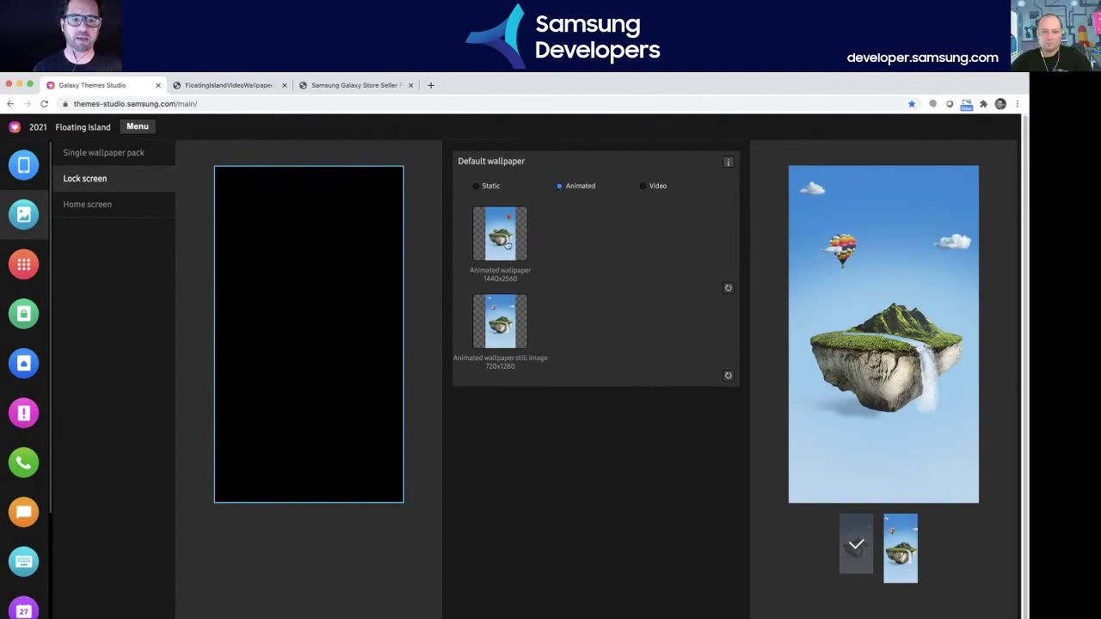
pyautogui.click(508, 245)
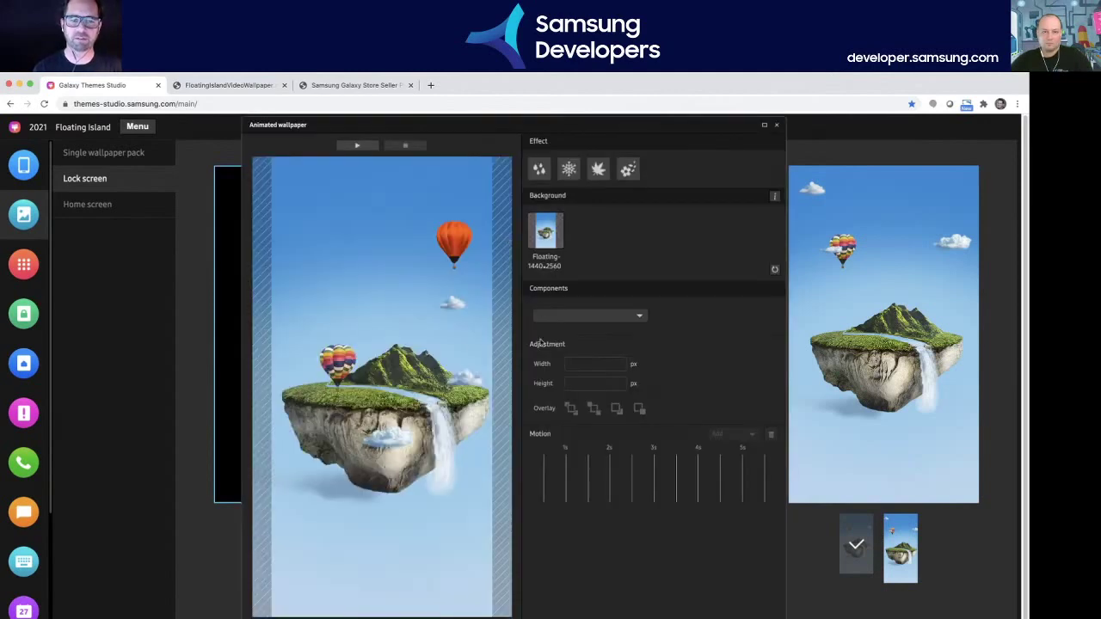
pyautogui.click(776, 126)
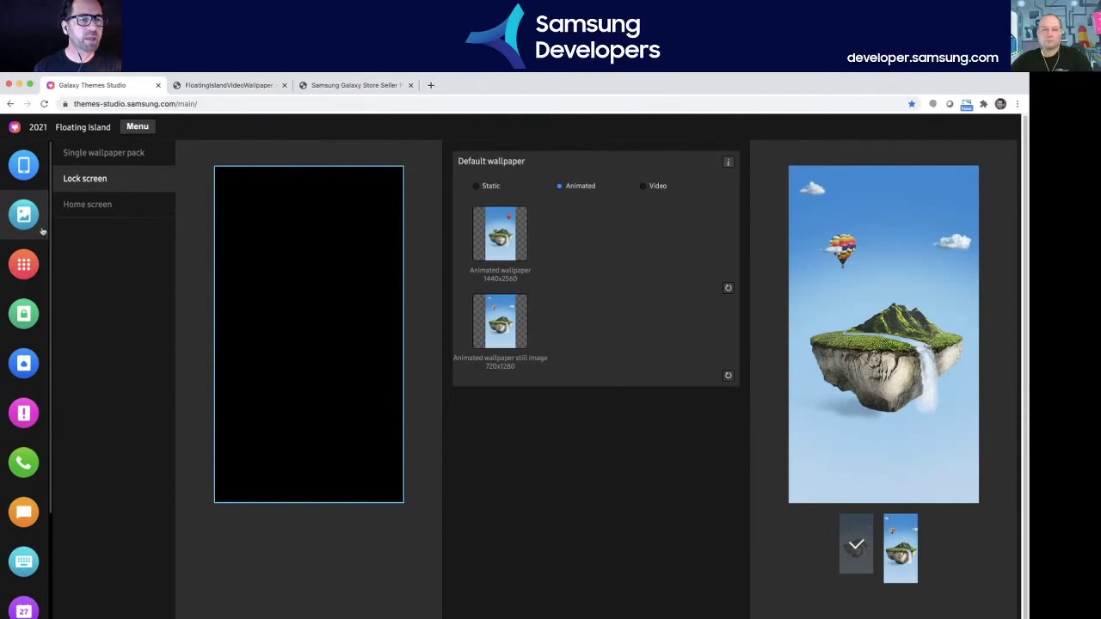
# - Preview the theme's common background color as green #0BFF42 without keeping the change
pyautogui.click(23, 166)
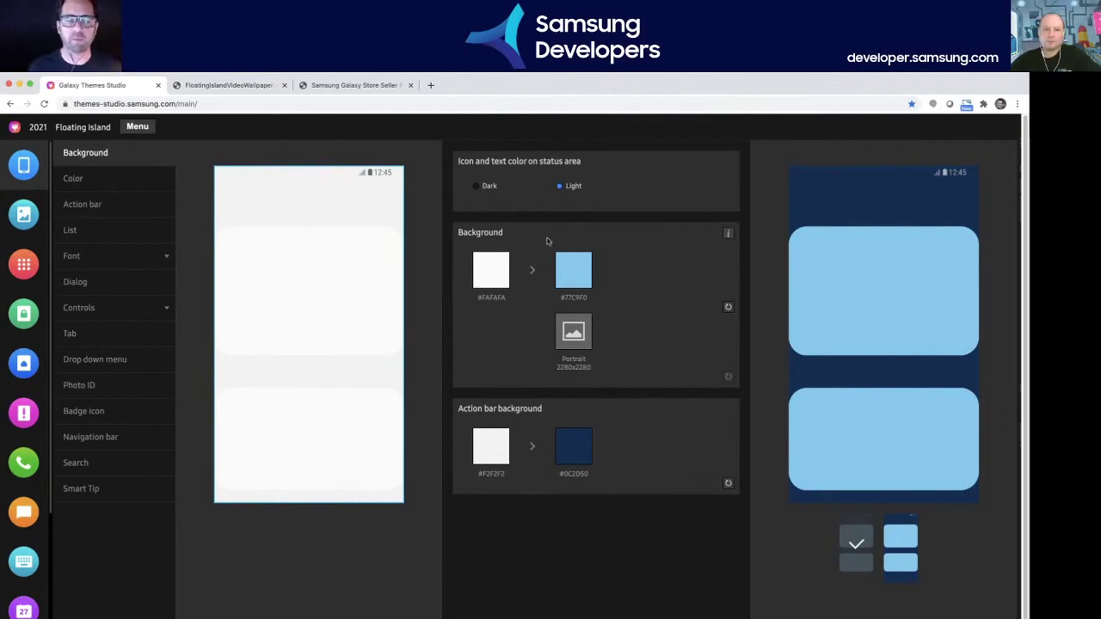
pyautogui.click(578, 269)
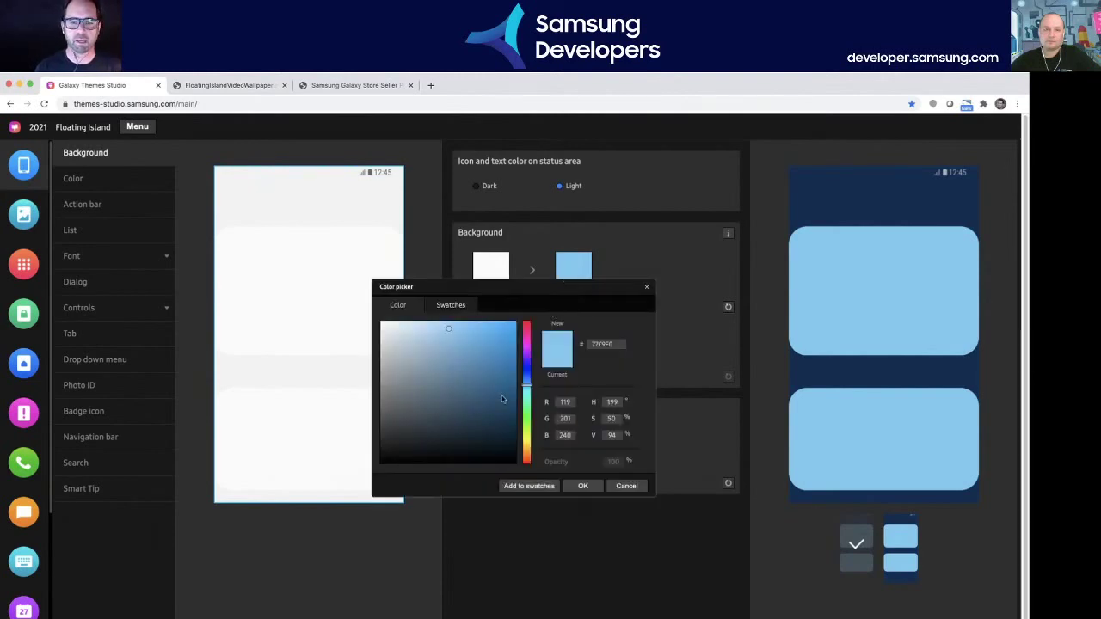
pyautogui.click(528, 414)
pyautogui.doubleClick(602, 344)
pyautogui.write('0BFF42')
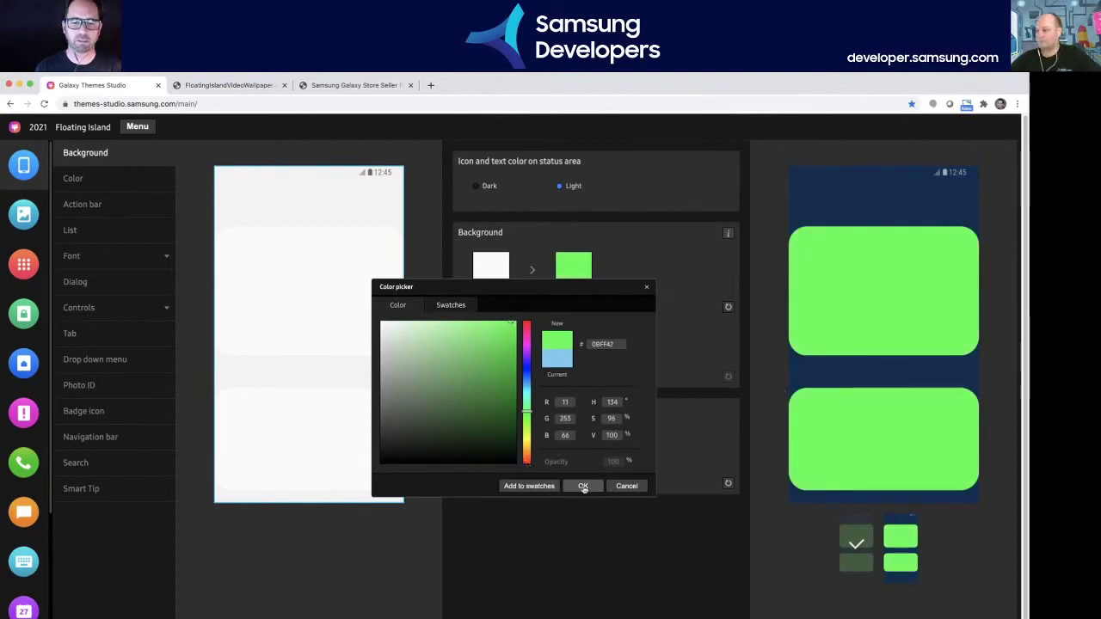
pyautogui.click(627, 486)
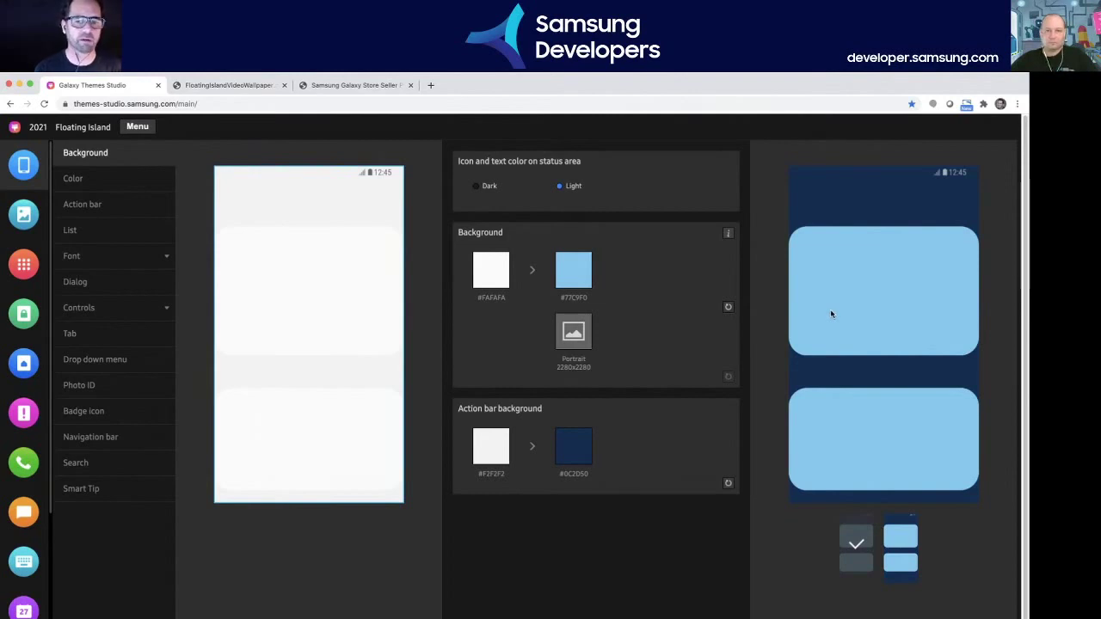
# - Review the common Color settings and inspect the color picker for Text color without changing it
pyautogui.click(93, 181)
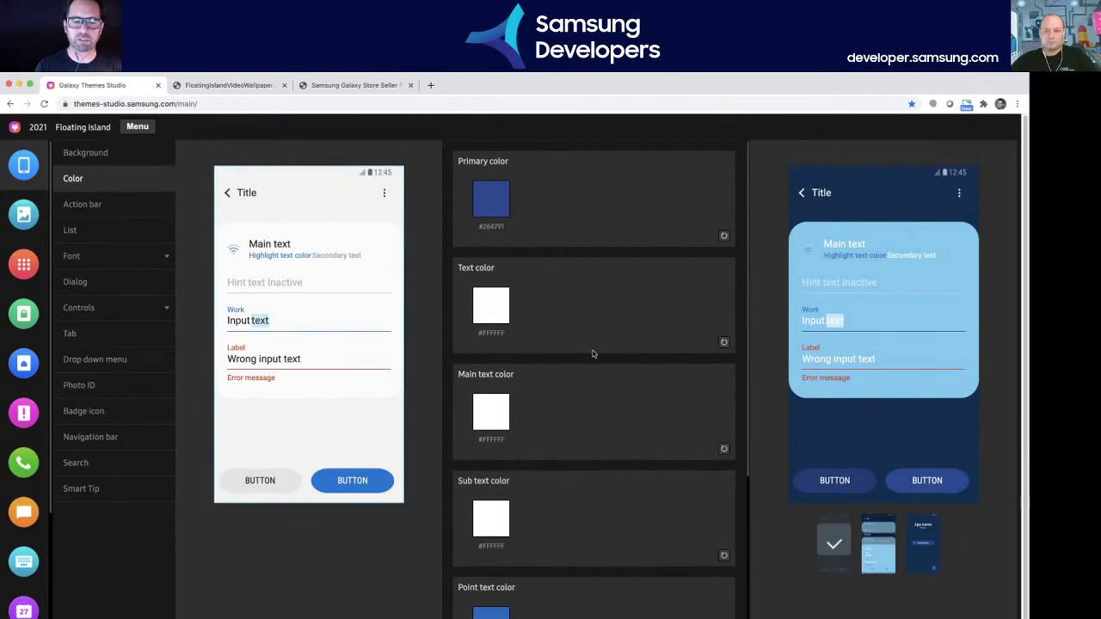
pyautogui.scroll(-1, 592, 351)
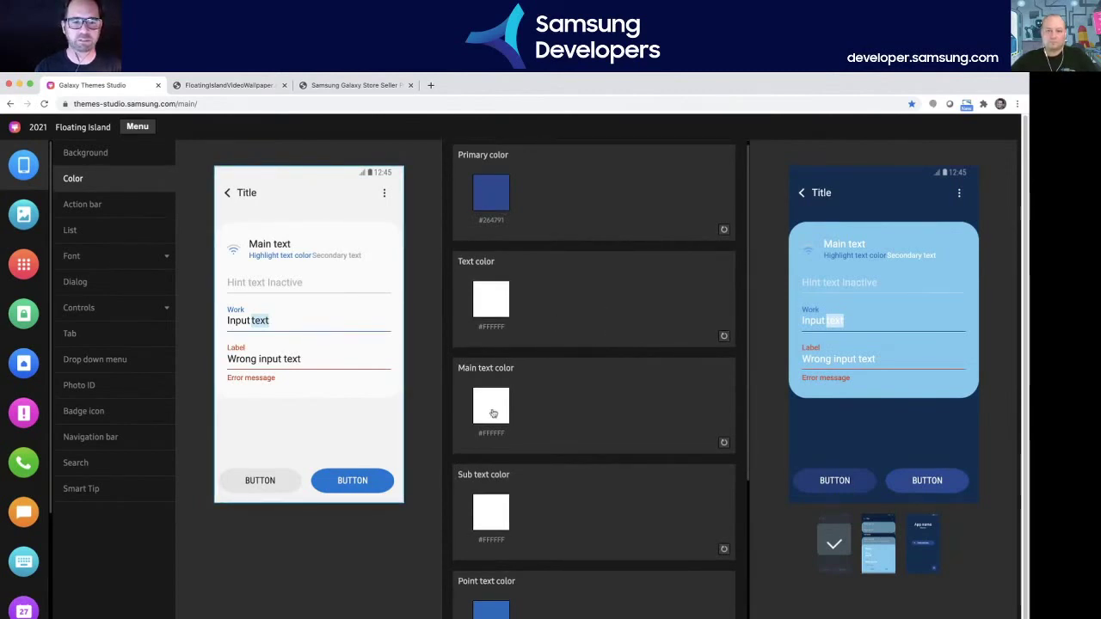
pyautogui.click(497, 305)
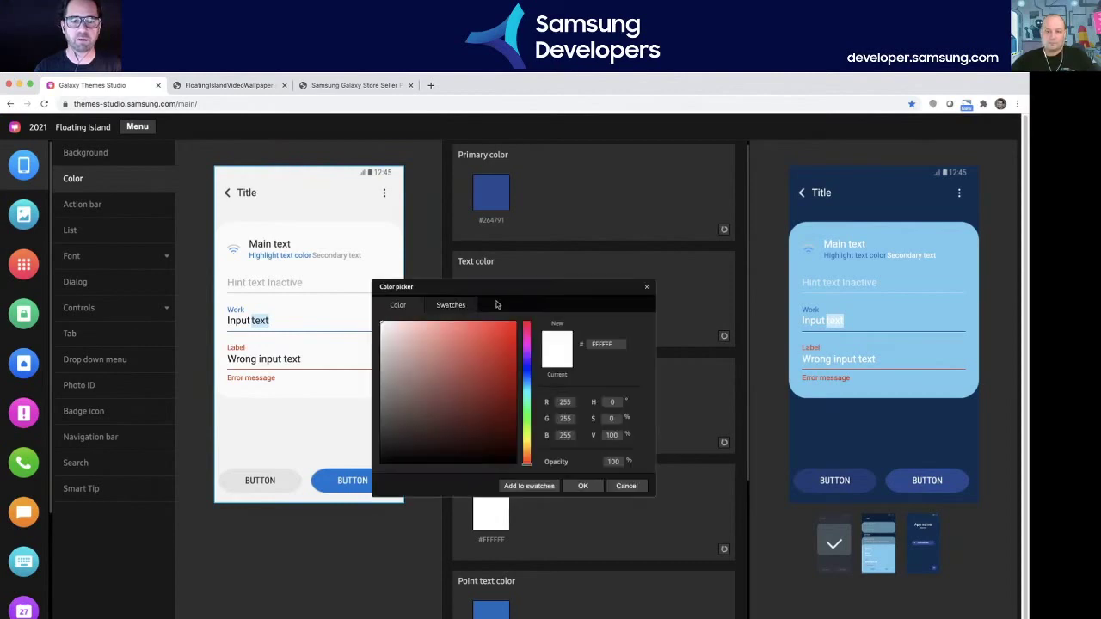
pyautogui.moveTo(495, 285); pyautogui.dragTo(309, 298)
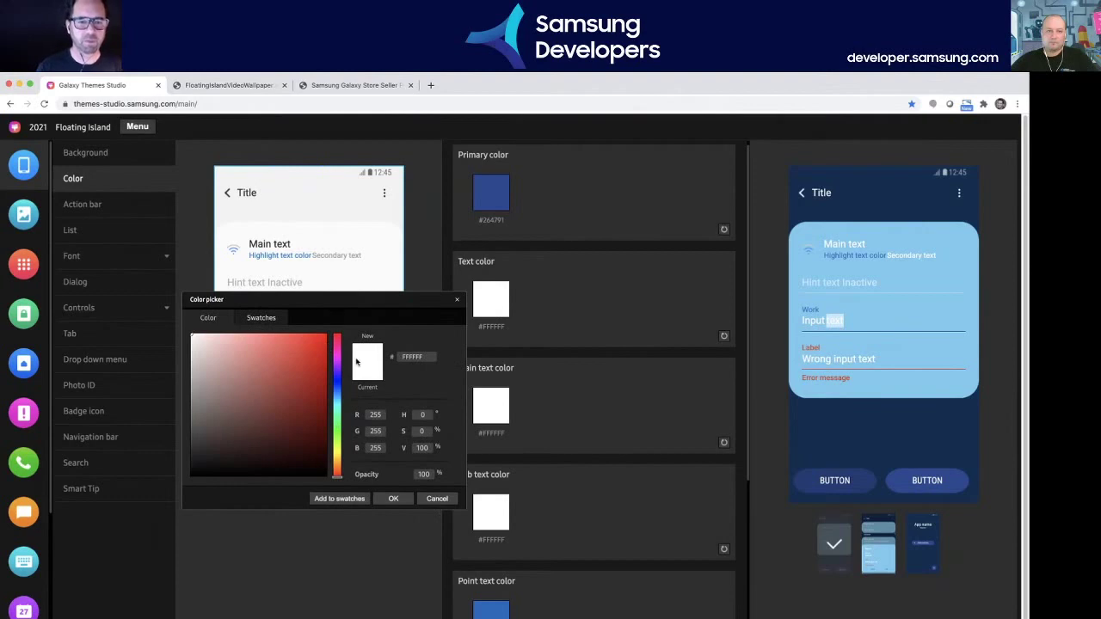
pyautogui.click(428, 499)
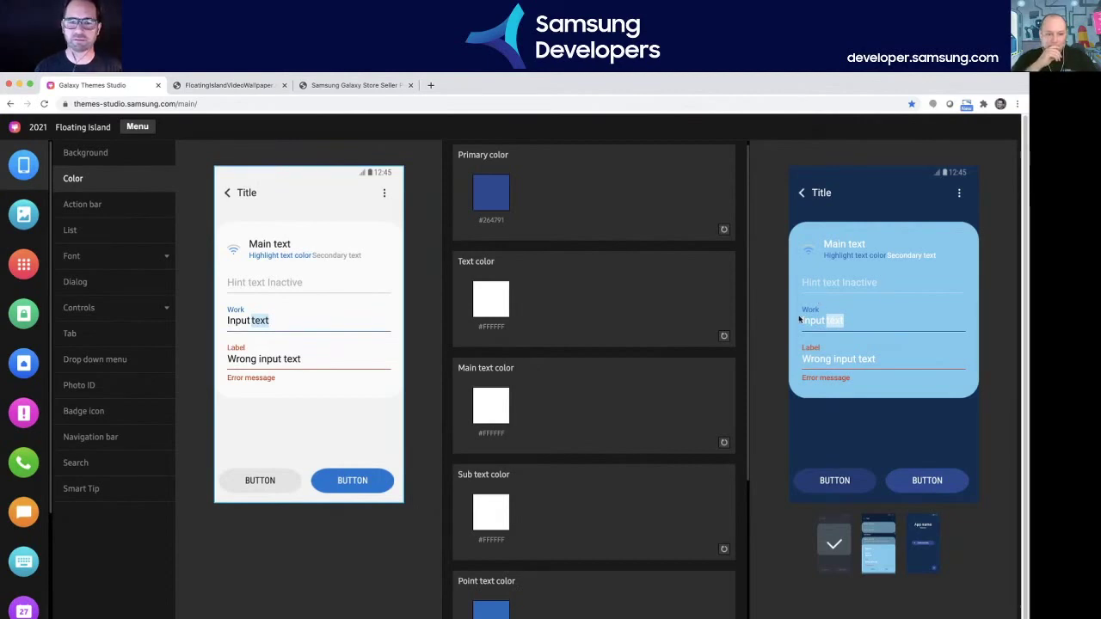
# - Preview the common Text color as green #00FF07 on the sample button, and discard the change
pyautogui.click(490, 306)
pyautogui.click(527, 418)
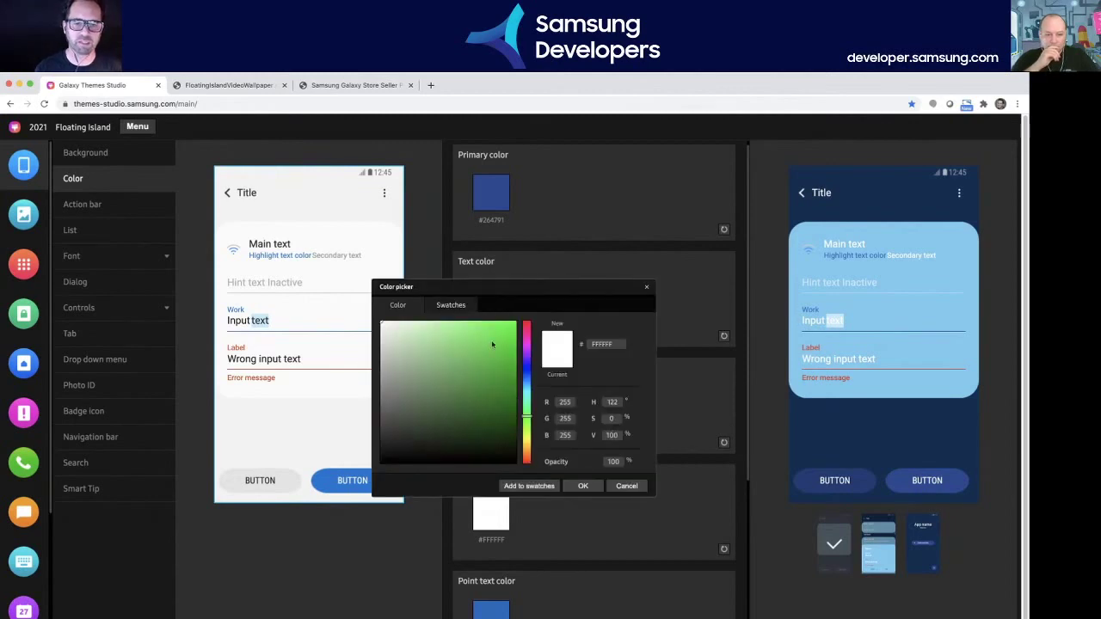
pyautogui.click(491, 344)
pyautogui.moveTo(491, 344); pyautogui.dragTo(526, 312)
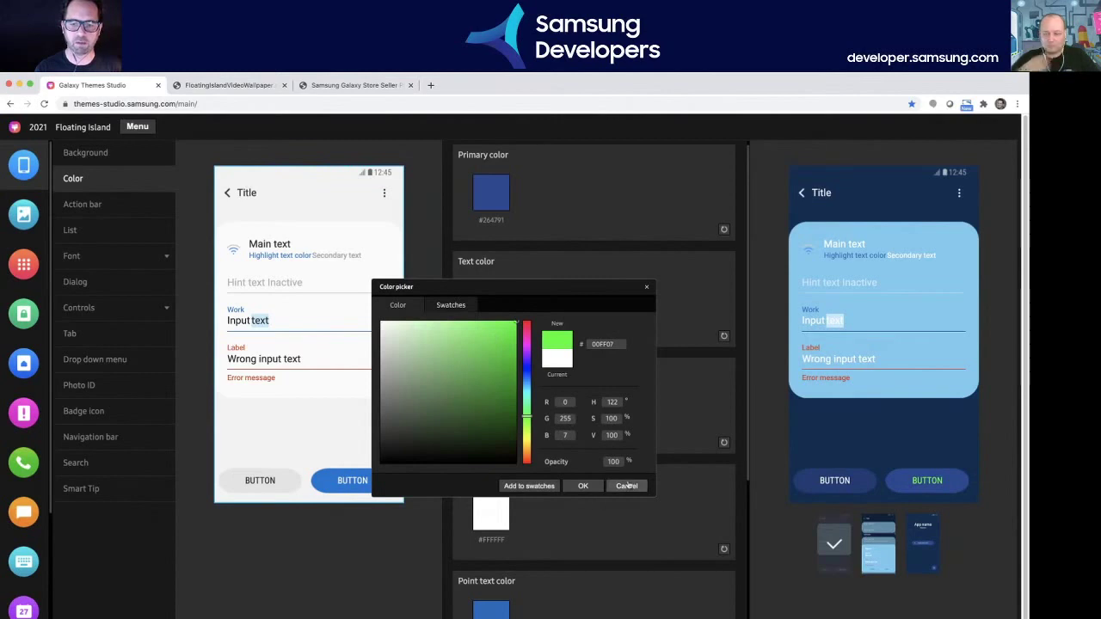
pyautogui.moveTo(575, 287); pyautogui.dragTo(344, 325)
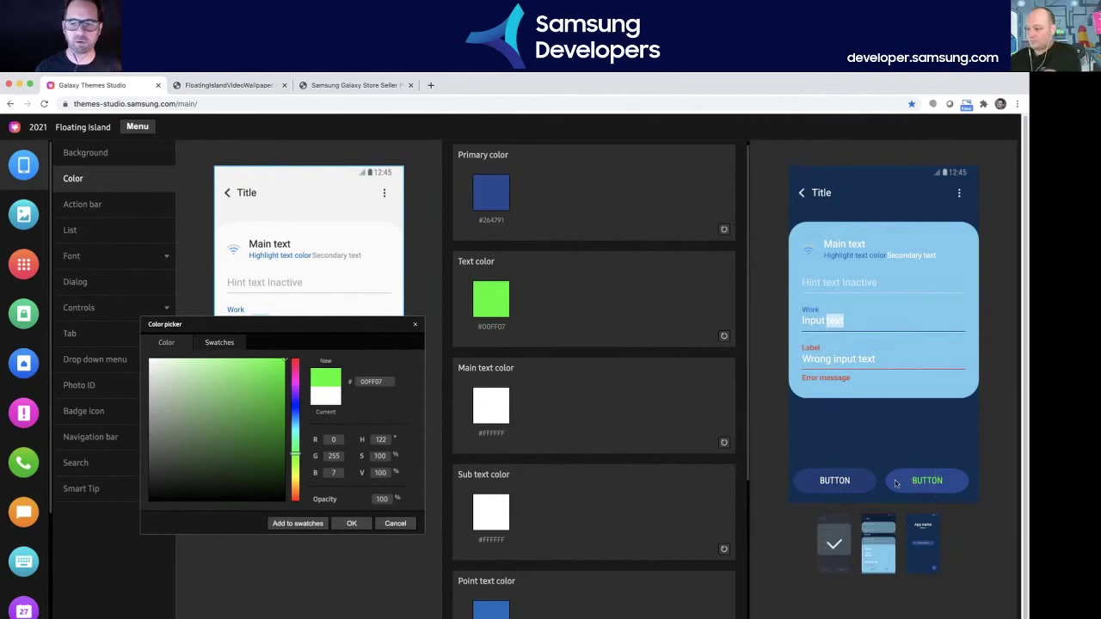
pyautogui.click(402, 523)
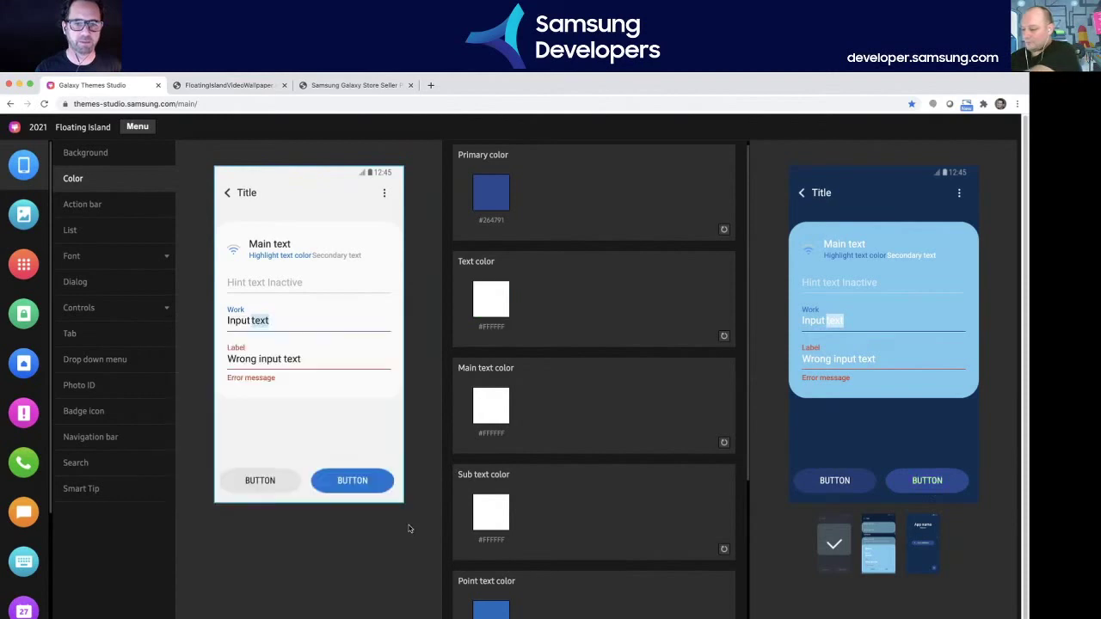
# - Preview the Main text color as green #03FF36, discard it, and review the remaining common color settings
pyautogui.click(487, 407)
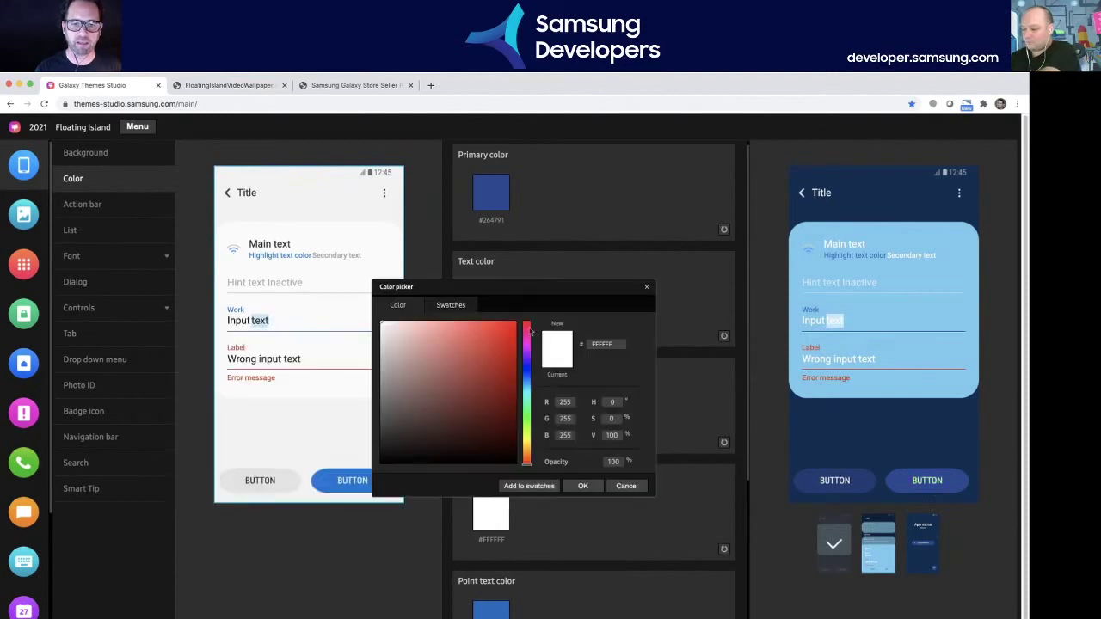
pyautogui.moveTo(577, 287); pyautogui.dragTo(347, 270)
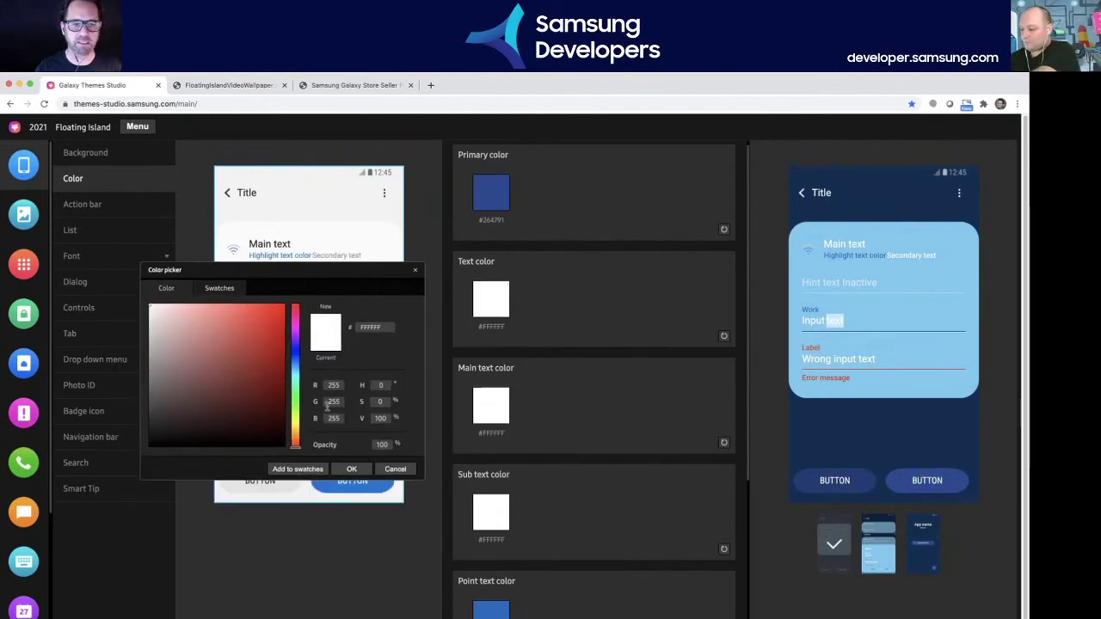
pyautogui.click(295, 395)
pyautogui.click(283, 306)
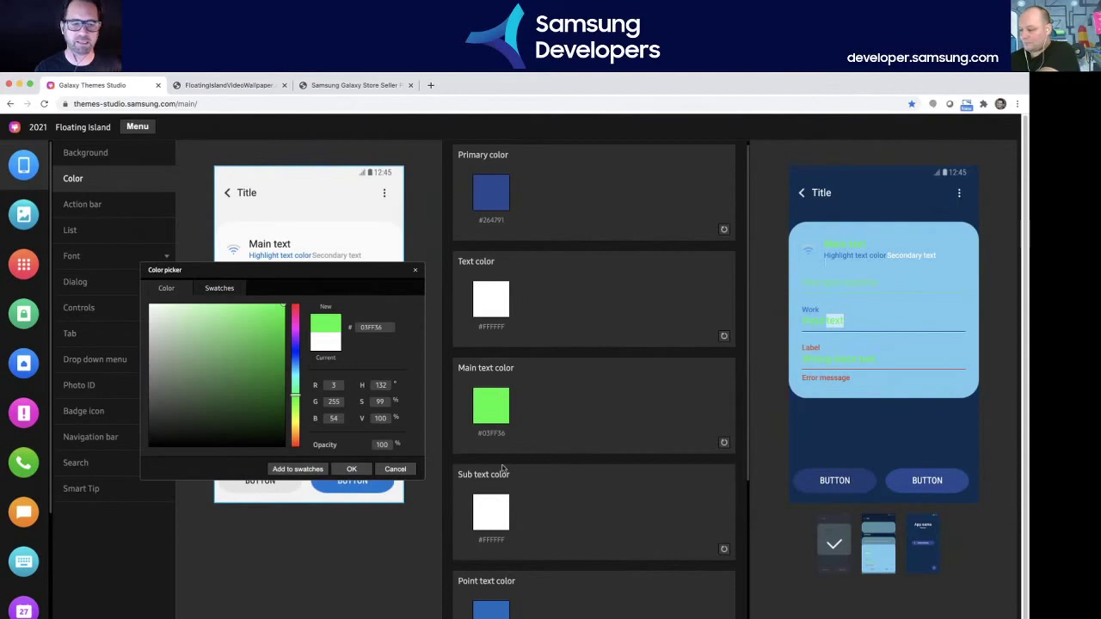
pyautogui.click(397, 469)
pyautogui.scroll(-3, 540, 395)
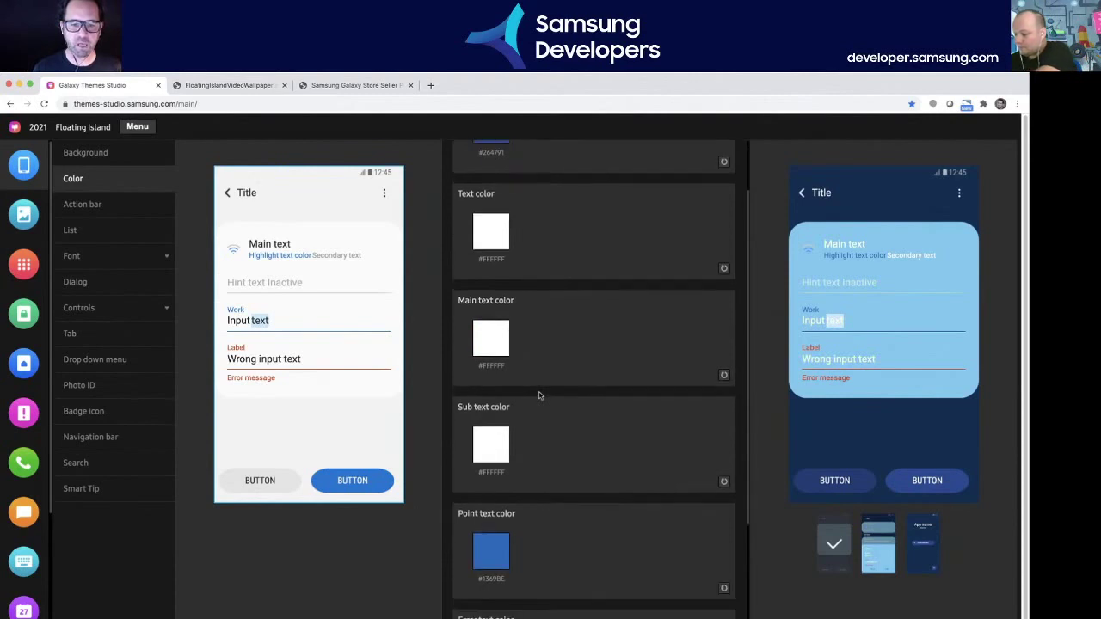
pyautogui.scroll(-2, 540, 396)
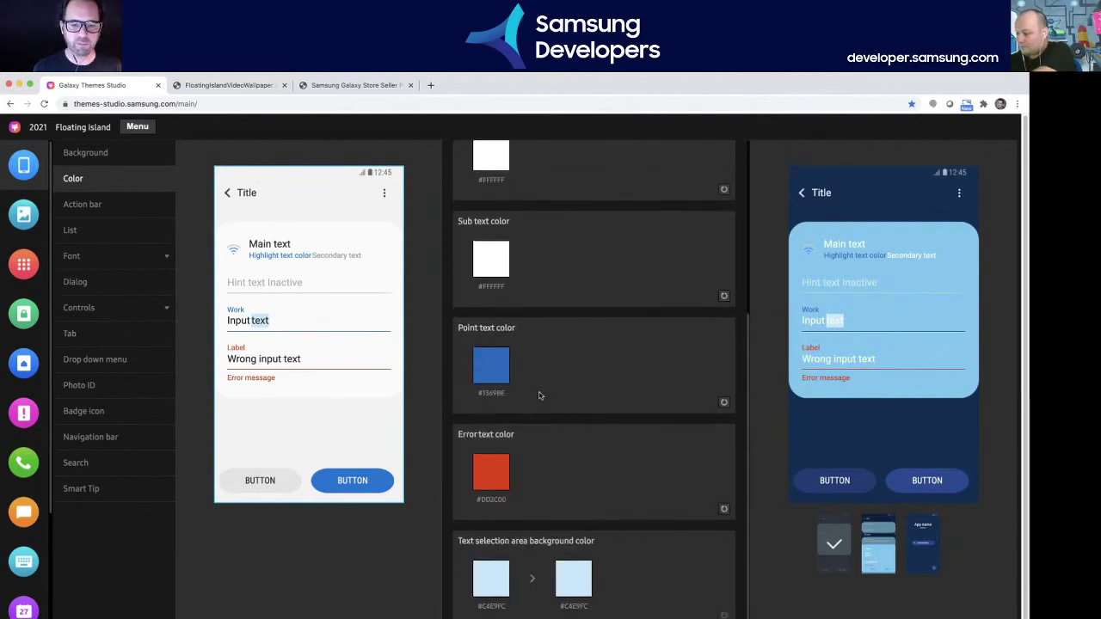
# - Preview the action bar's Title text color as red #FF0000 and discard the change
pyautogui.click(82, 204)
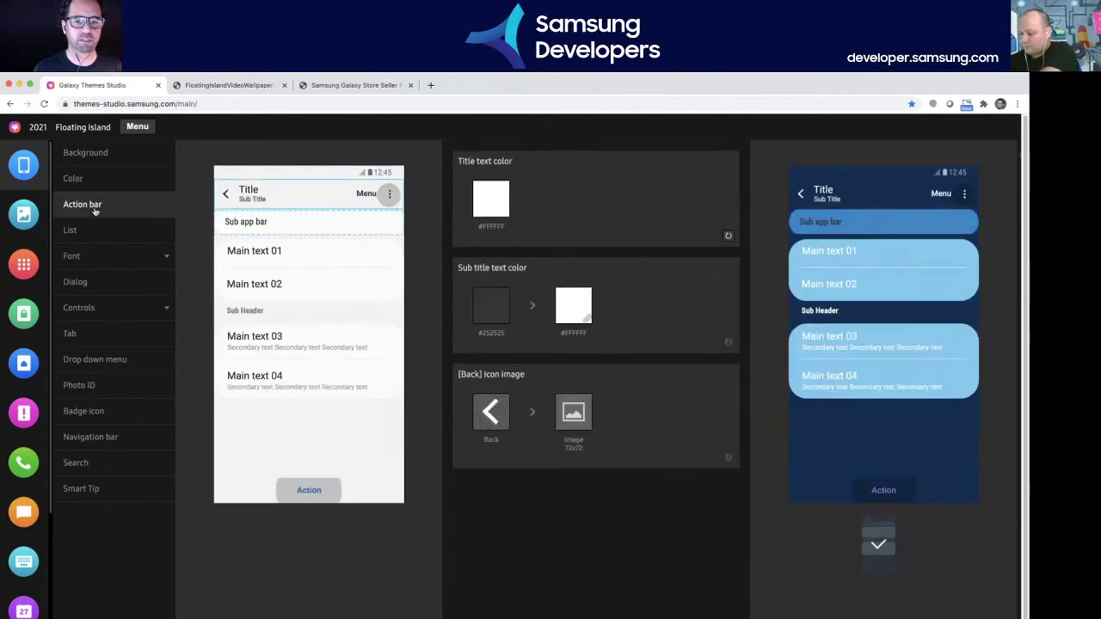
pyautogui.click(492, 193)
pyautogui.moveTo(504, 348); pyautogui.dragTo(518, 318)
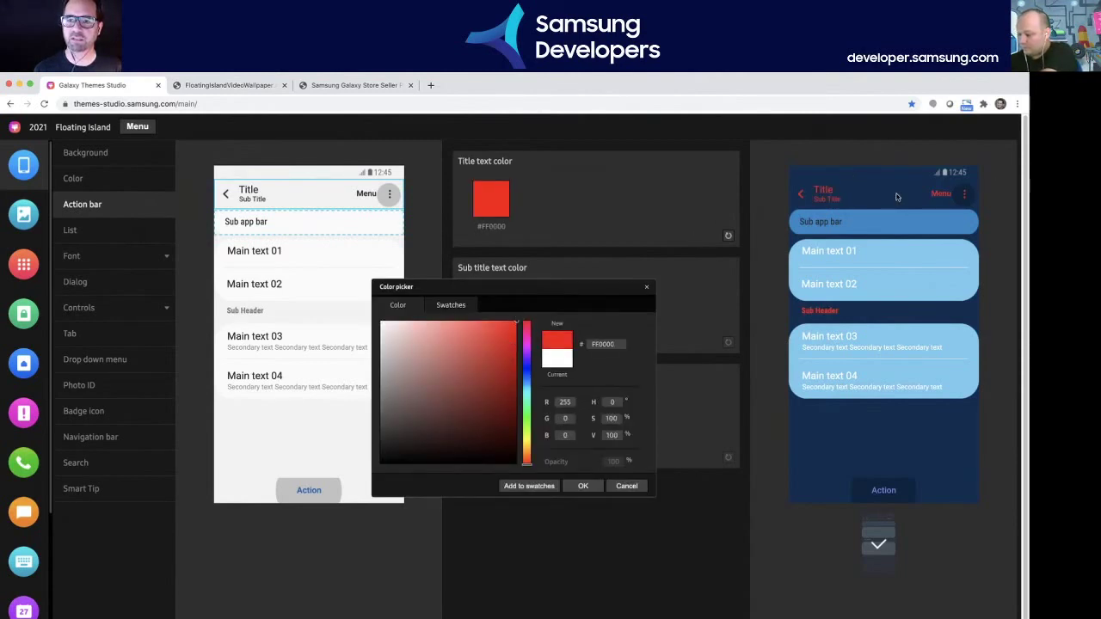
pyautogui.click(628, 487)
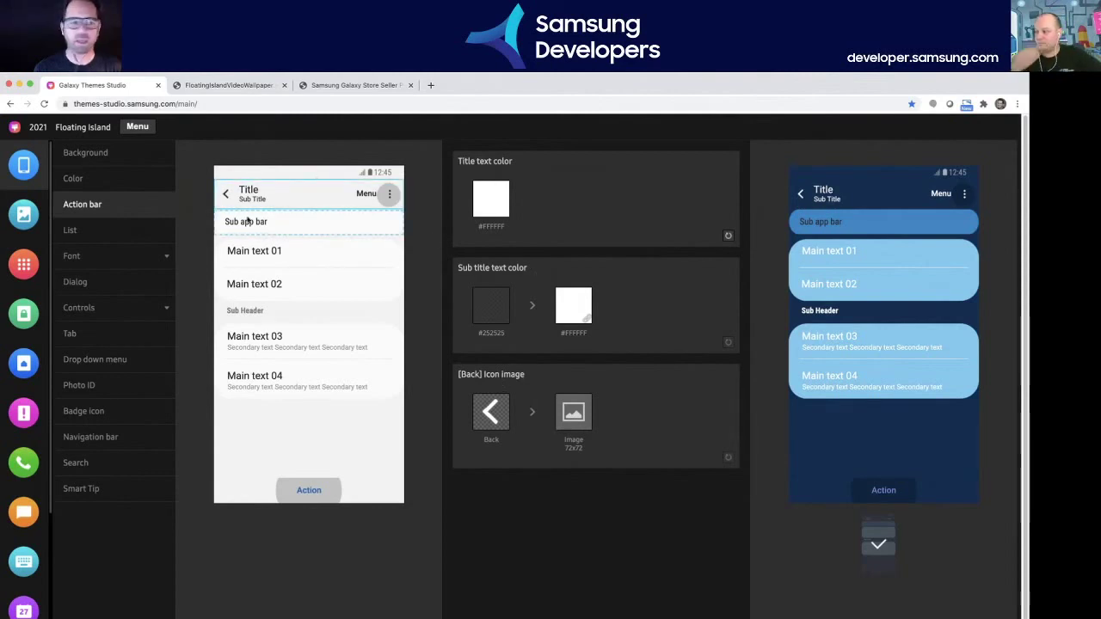
# - Preview the Sub app bar background color as green #20FF0C, discard it, and return to the title area's settings
pyautogui.click(306, 222)
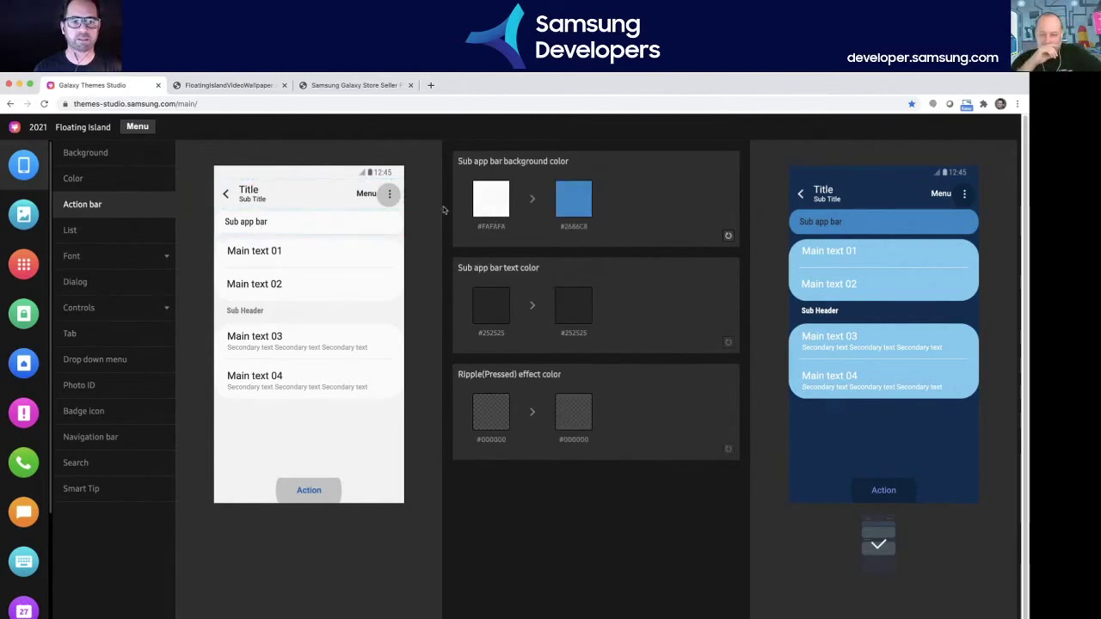
pyautogui.click(572, 198)
pyautogui.click(527, 418)
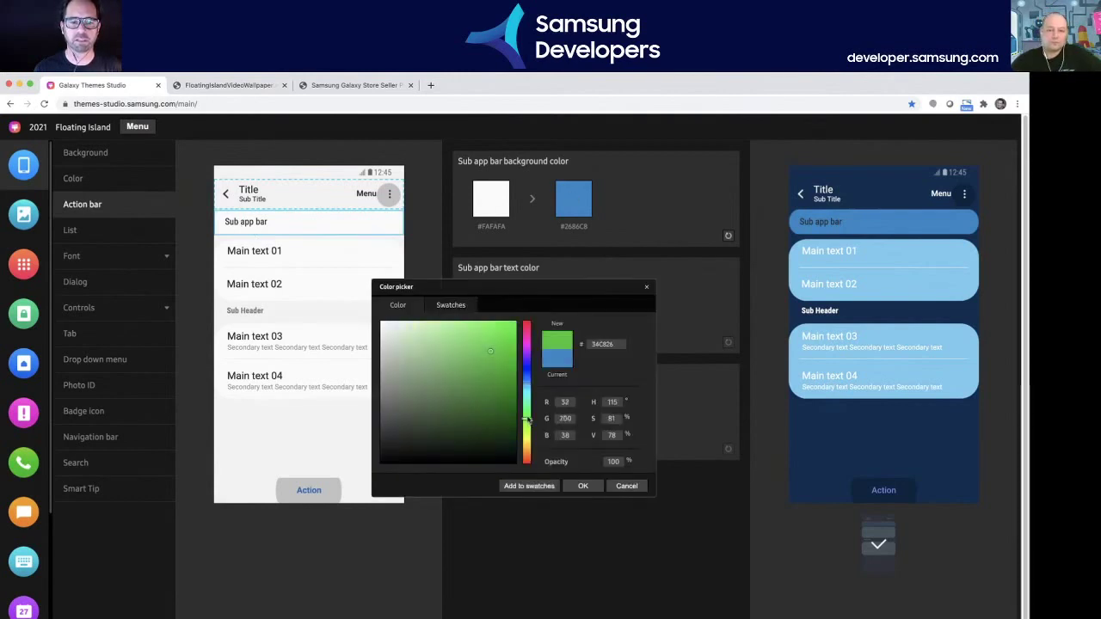
pyautogui.moveTo(503, 346); pyautogui.dragTo(509, 323)
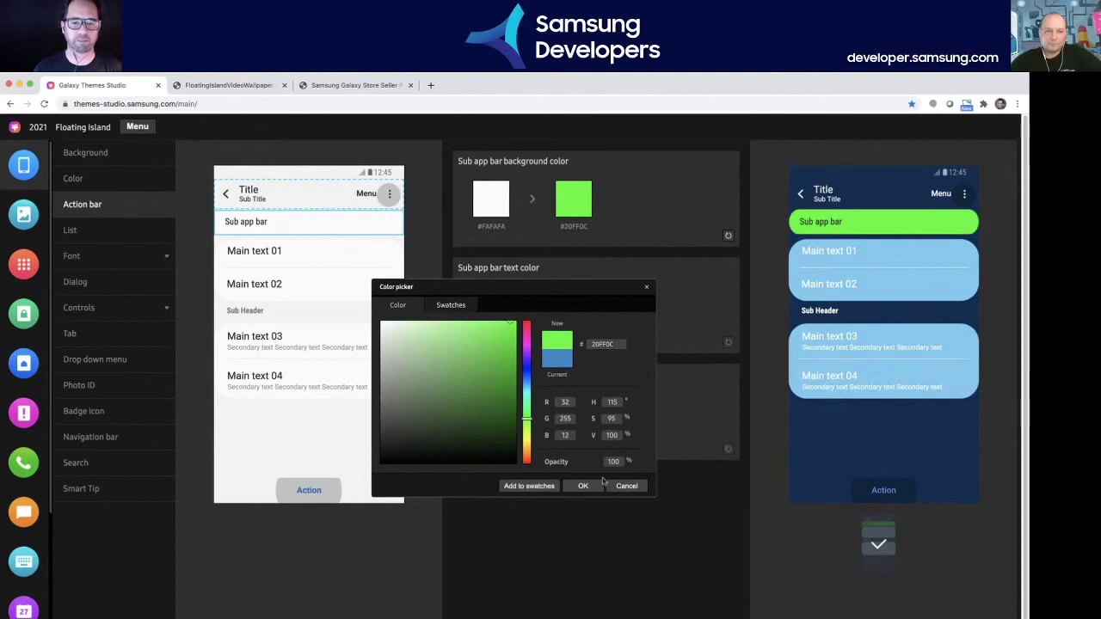
pyautogui.click(627, 487)
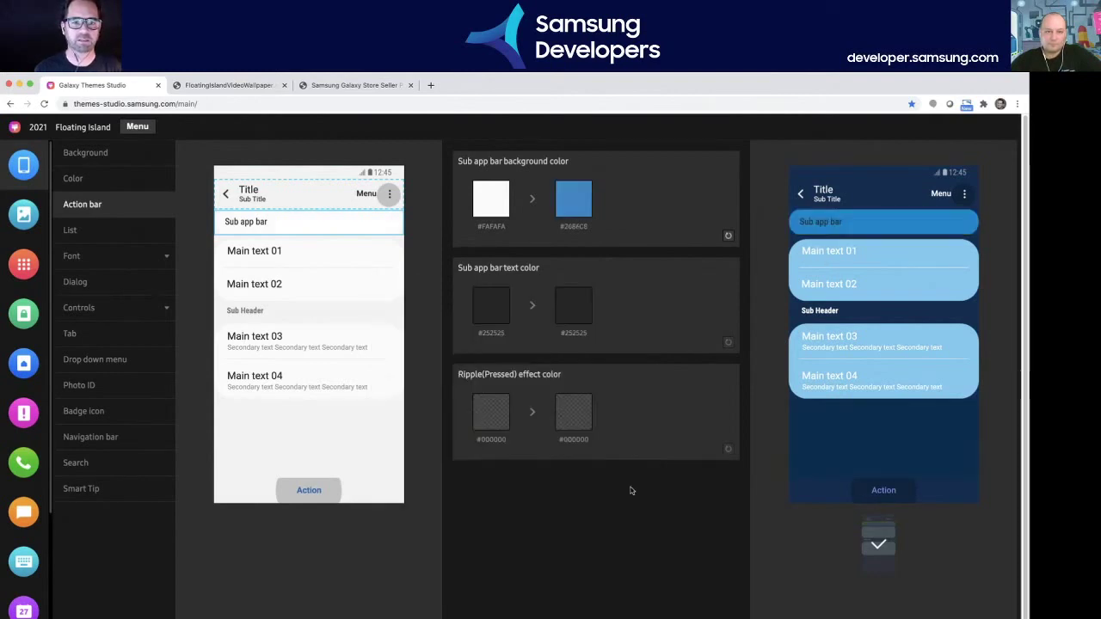
pyautogui.click(292, 196)
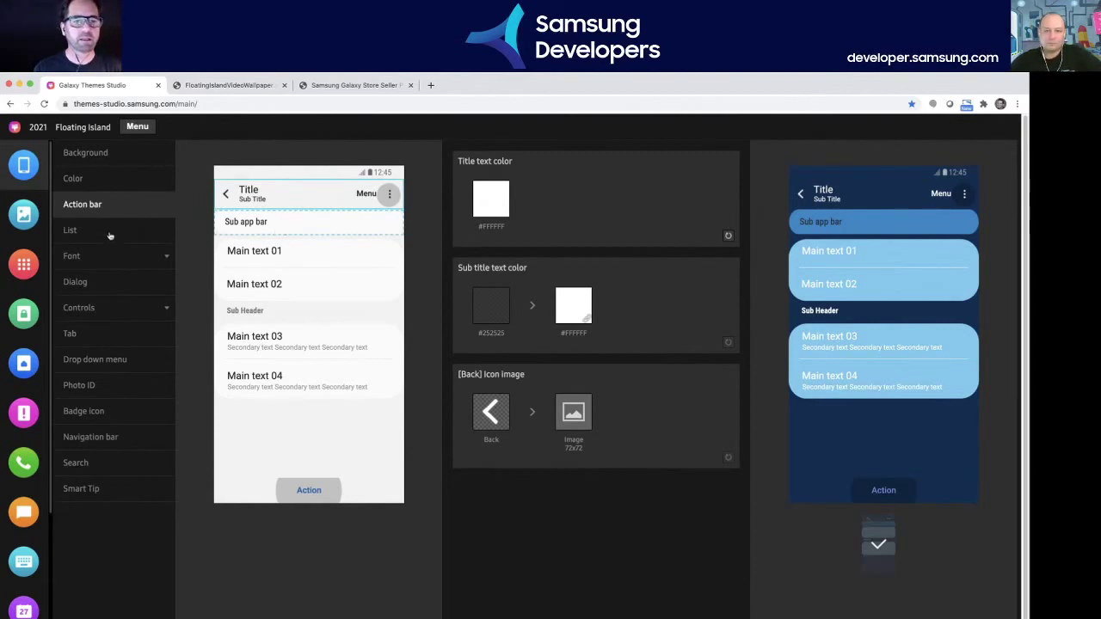
# - Preview the list's Control activated color as green #32FF00 for the bell icon and discard the change
pyautogui.click(78, 231)
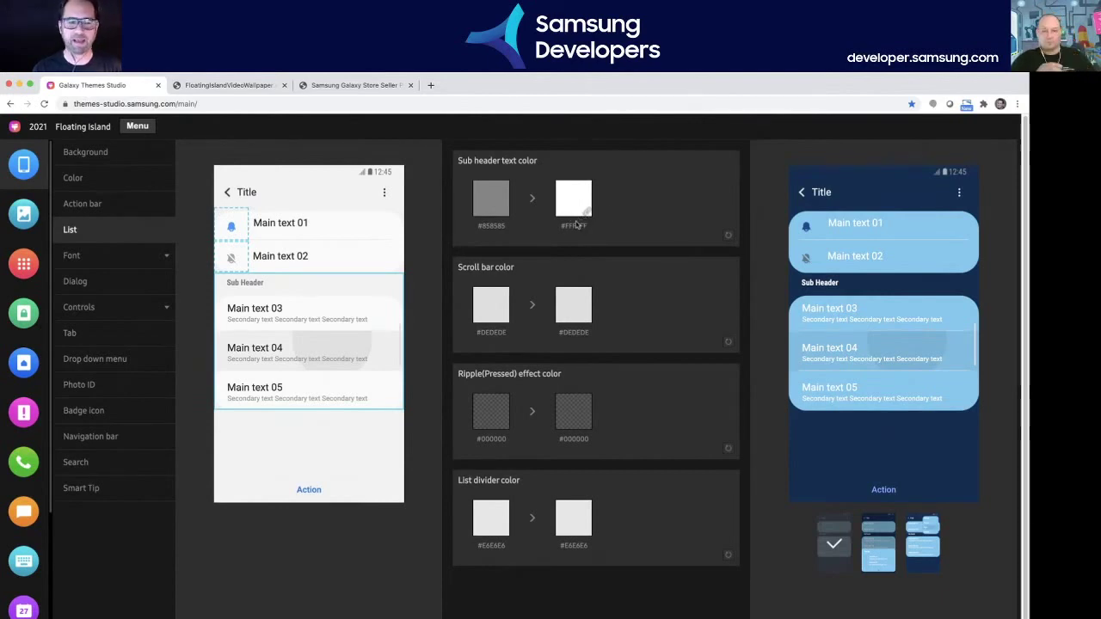
pyautogui.click(231, 225)
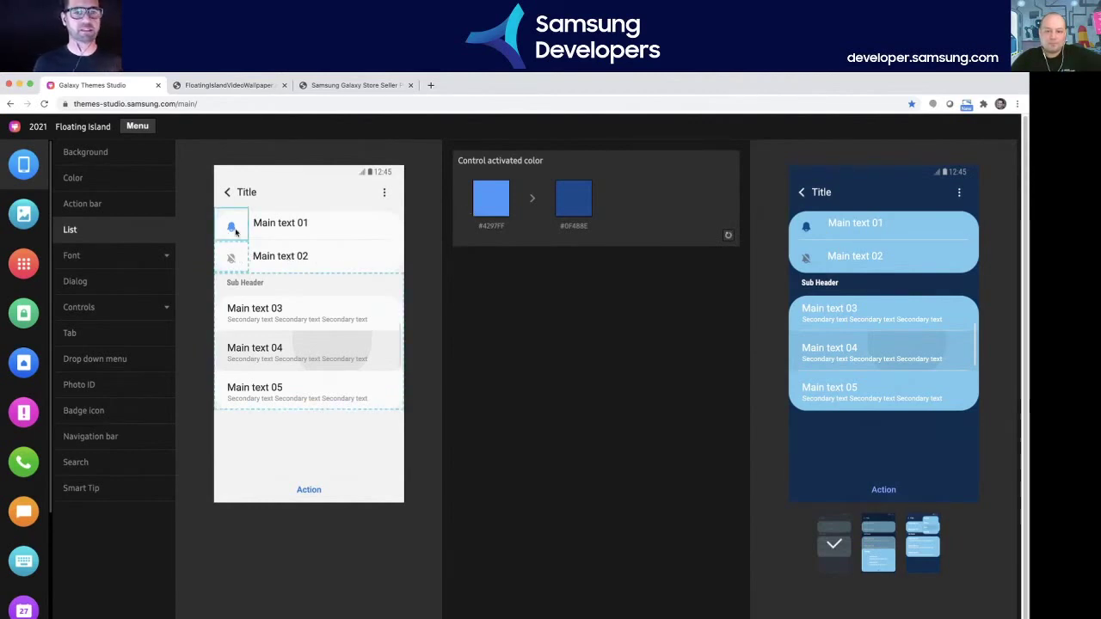
pyautogui.click(579, 198)
pyautogui.click(526, 423)
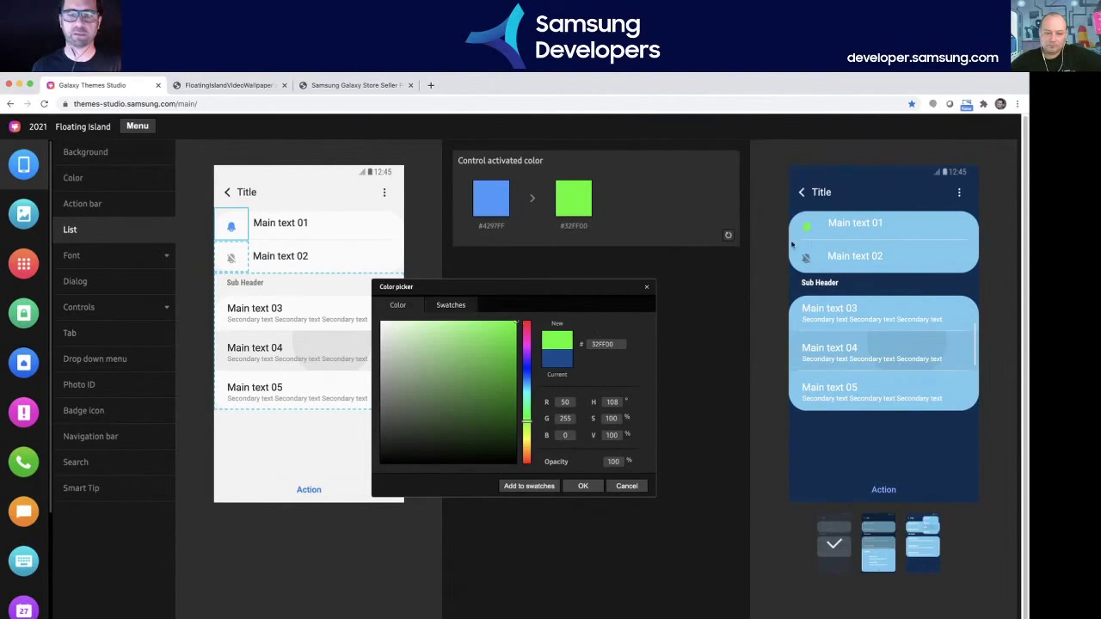
pyautogui.click(626, 486)
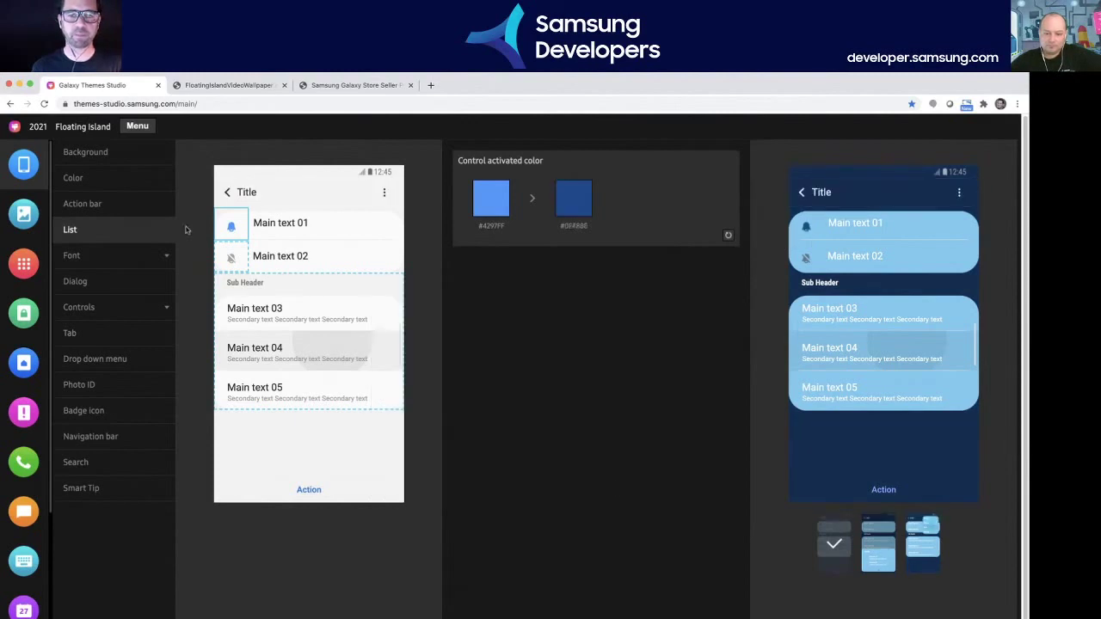
# - Preview the numeric font as Astro.ttf, Bubble.ttf and Cloud.ttf, and set it back to Quirky.ttf
pyautogui.click(89, 257)
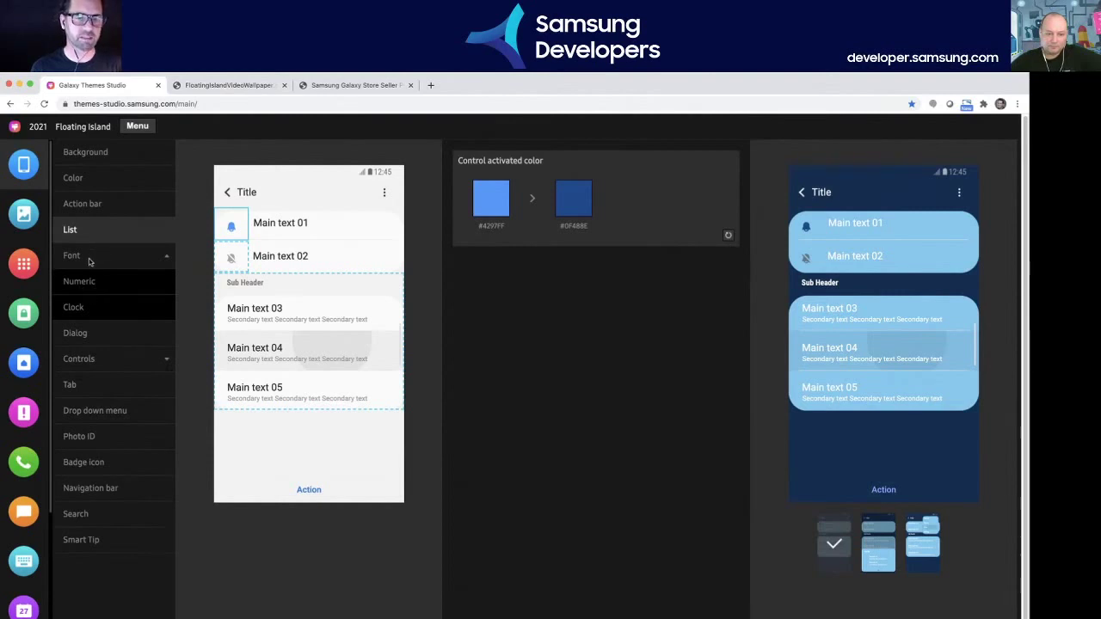
pyautogui.click(69, 290)
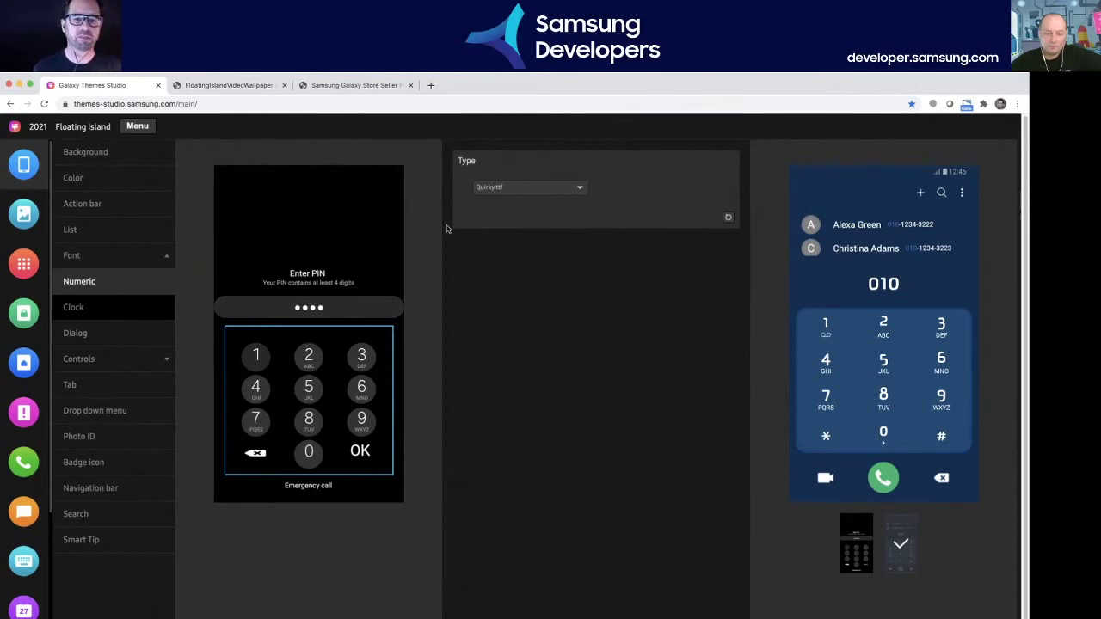
pyautogui.click(527, 189)
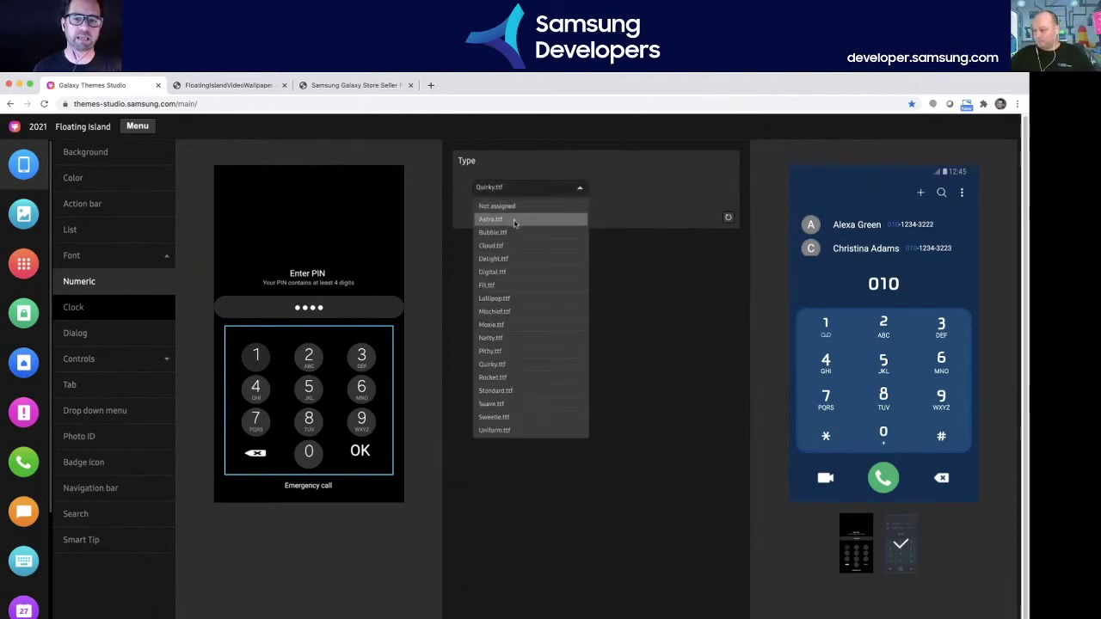
pyautogui.click(515, 222)
pyautogui.click(519, 190)
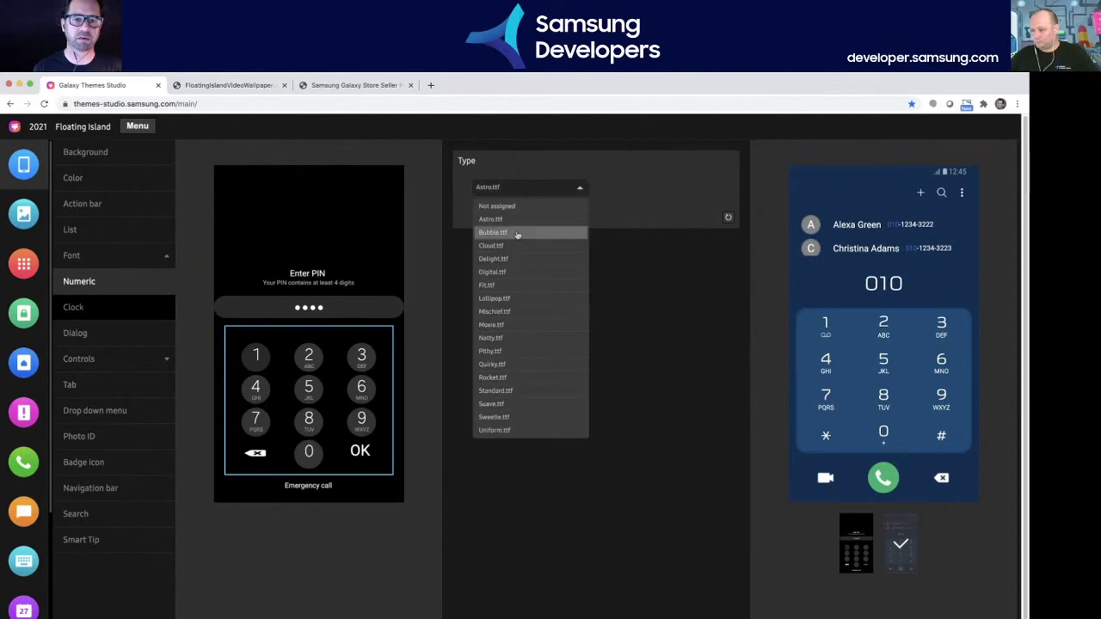
pyautogui.click(516, 234)
pyautogui.click(504, 190)
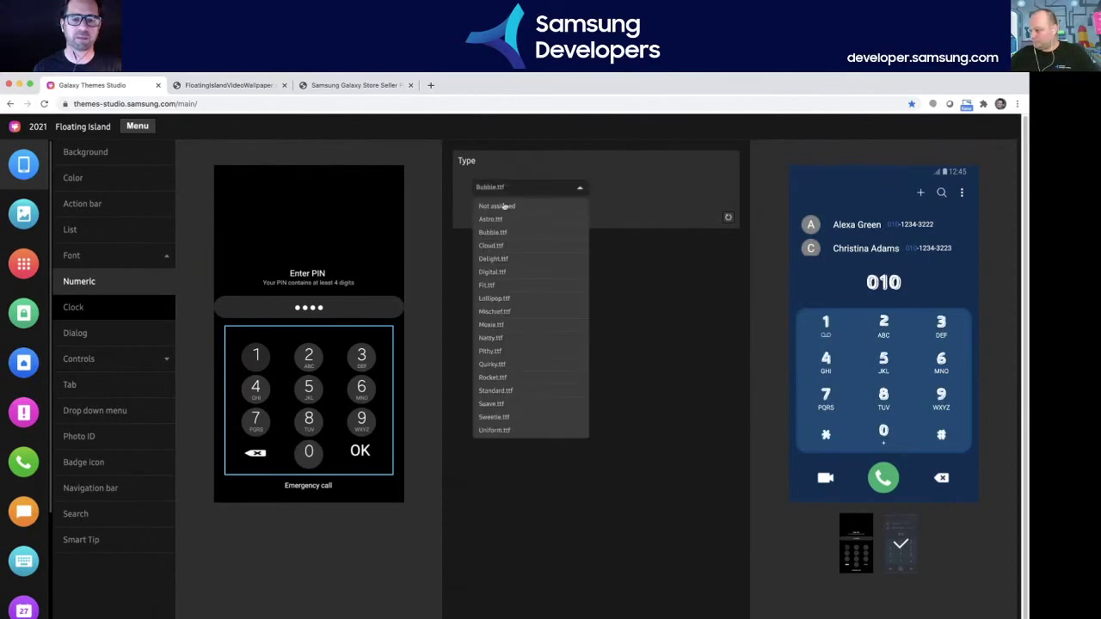
pyautogui.click(506, 246)
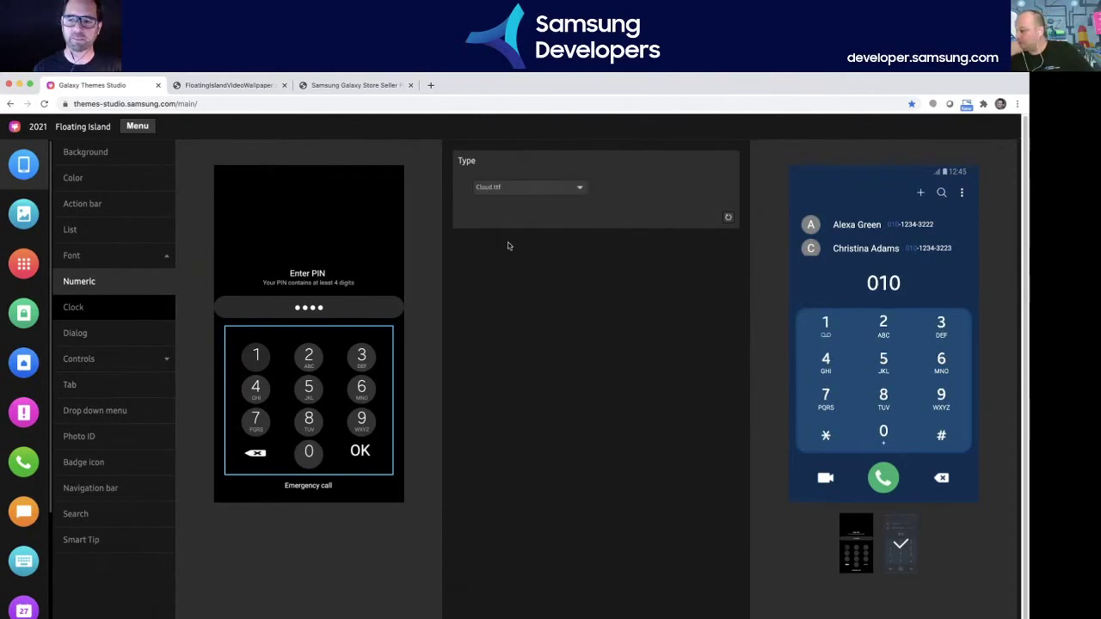
pyautogui.click(508, 189)
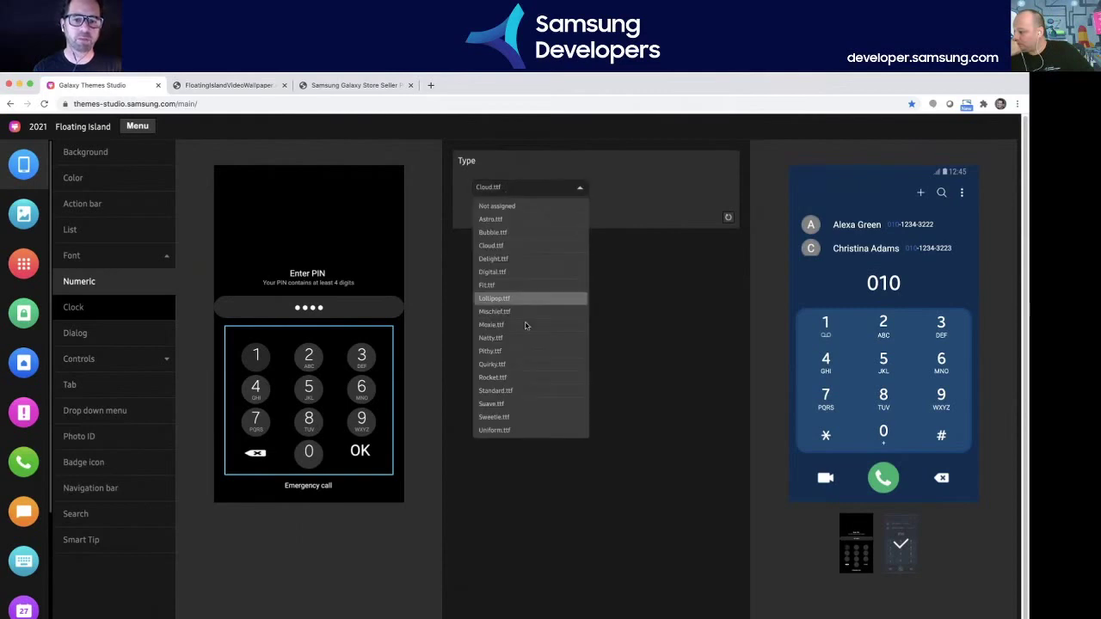
pyautogui.click(496, 367)
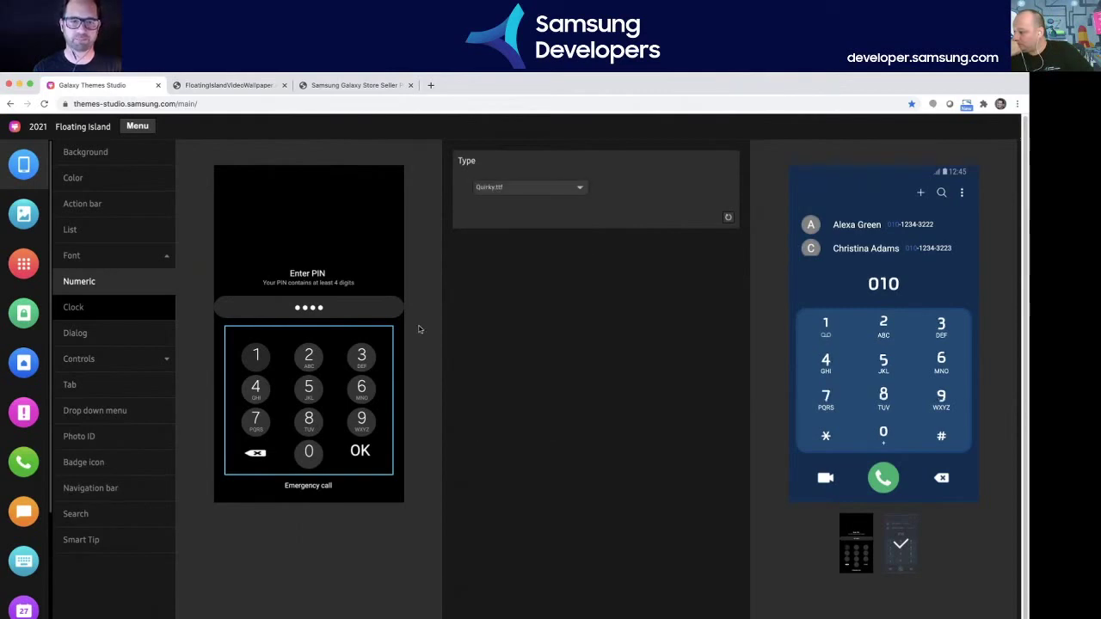
# - Review the available clock font types and keep Quirky.ttf selected
pyautogui.click(105, 310)
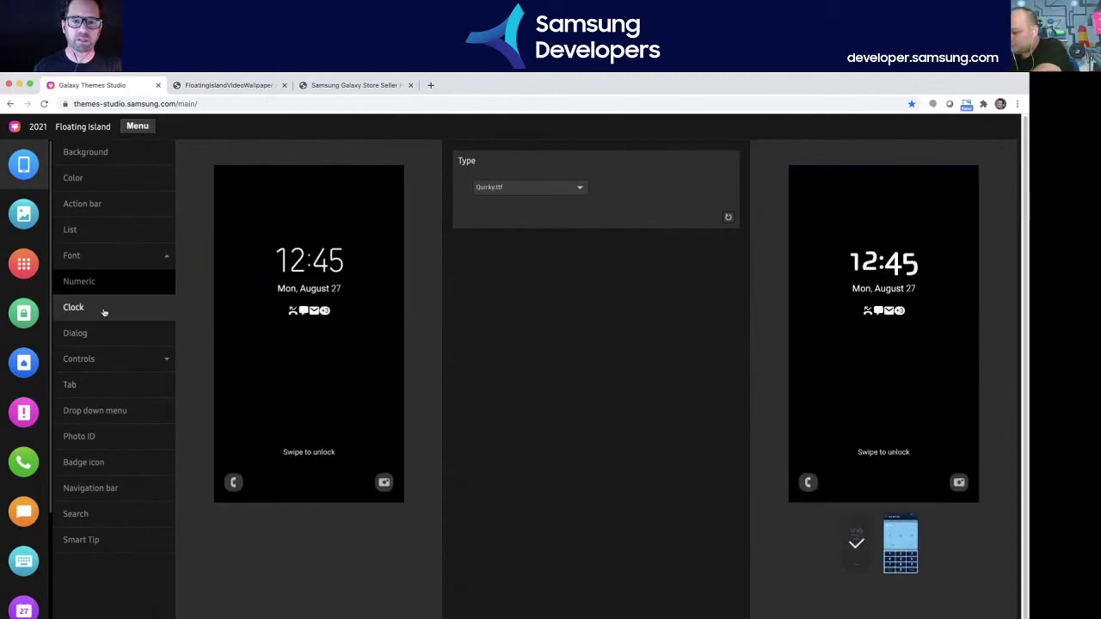
pyautogui.click(508, 188)
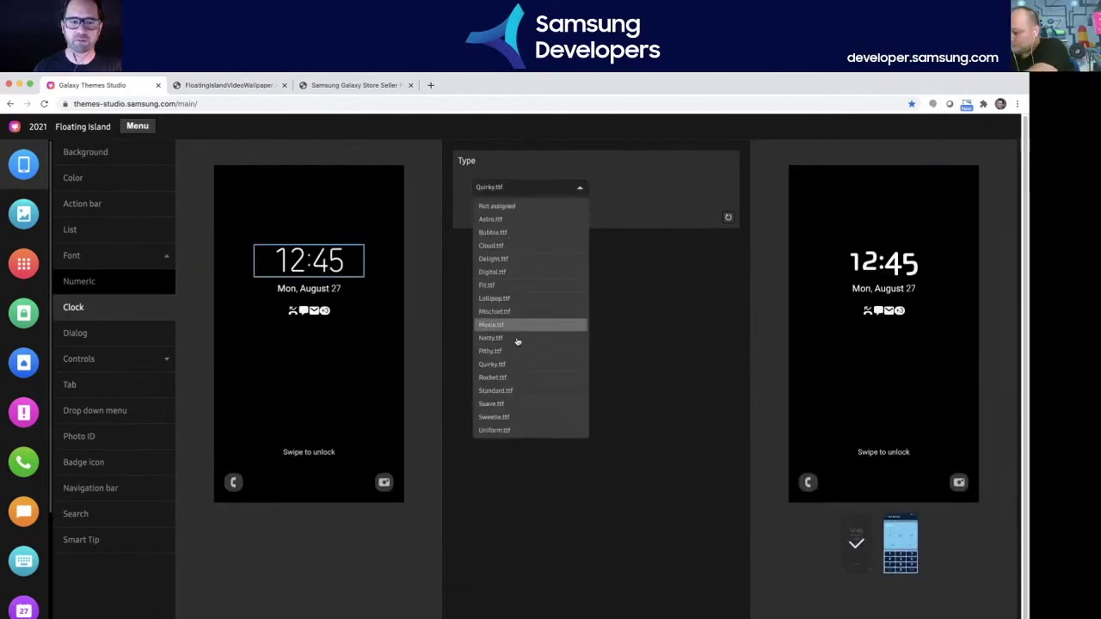
pyautogui.click(511, 365)
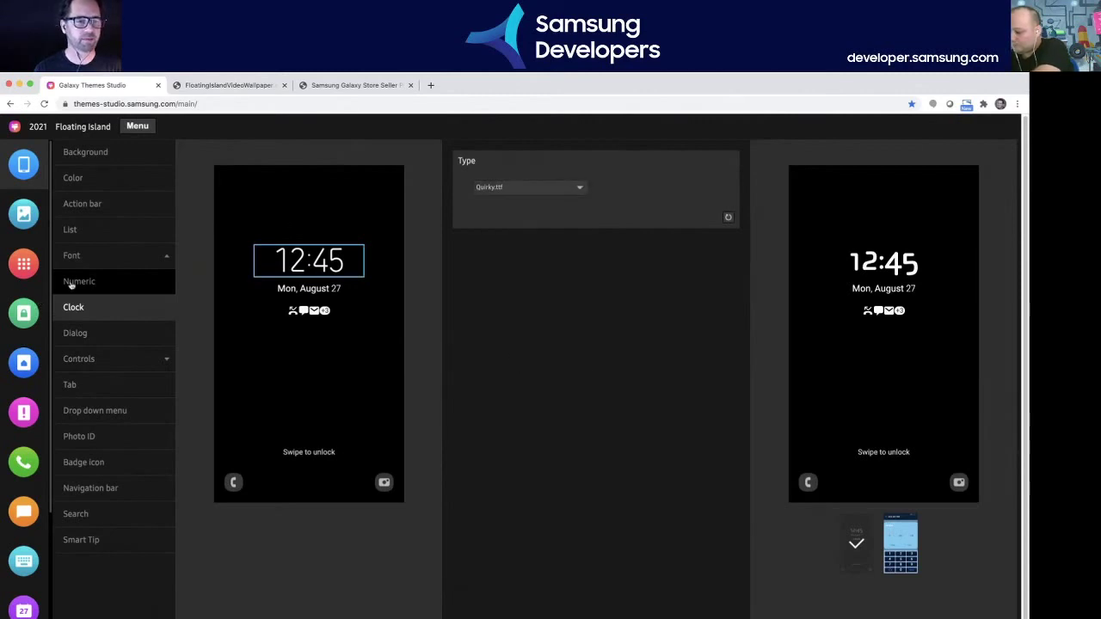
# - Open the Dialog settings and follow the dialog background color's link to its source item
pyautogui.click(99, 335)
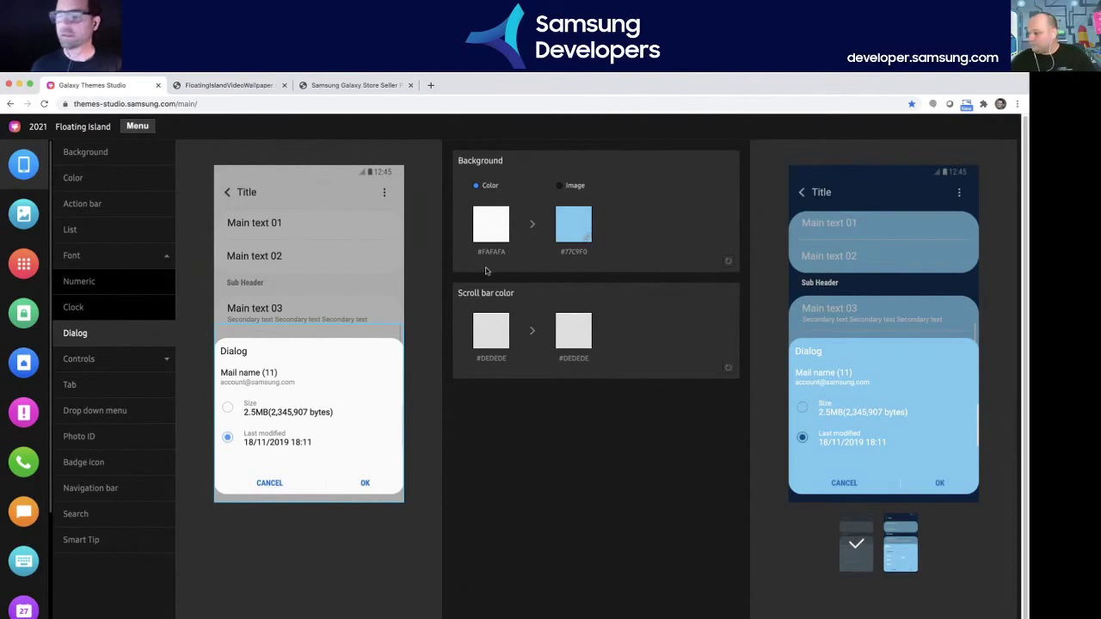
pyautogui.rightClick(589, 241)
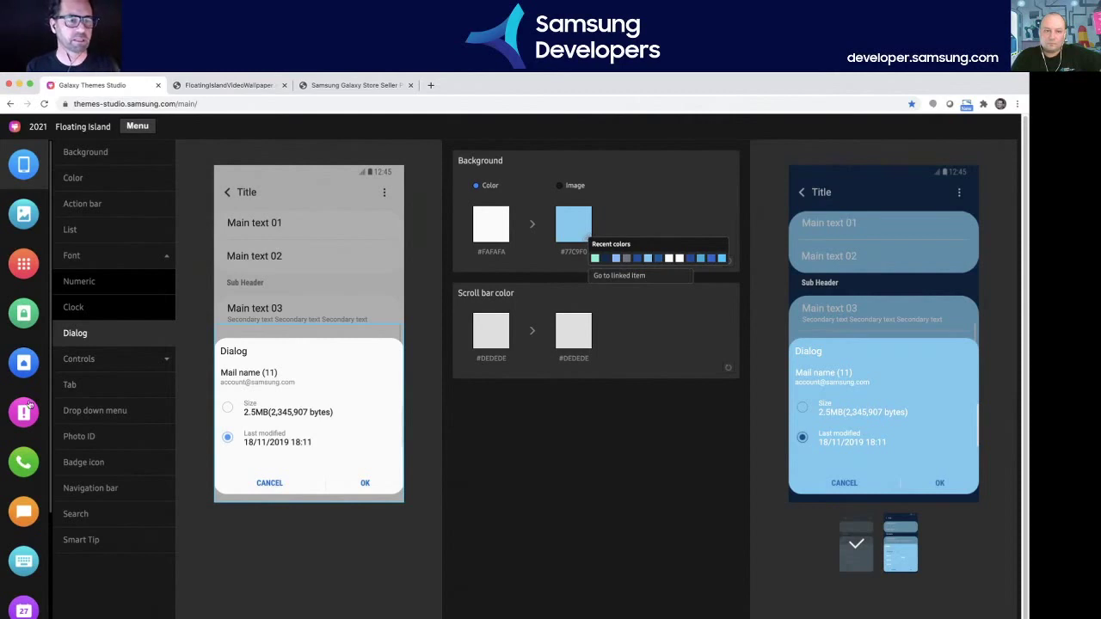
pyautogui.click(627, 277)
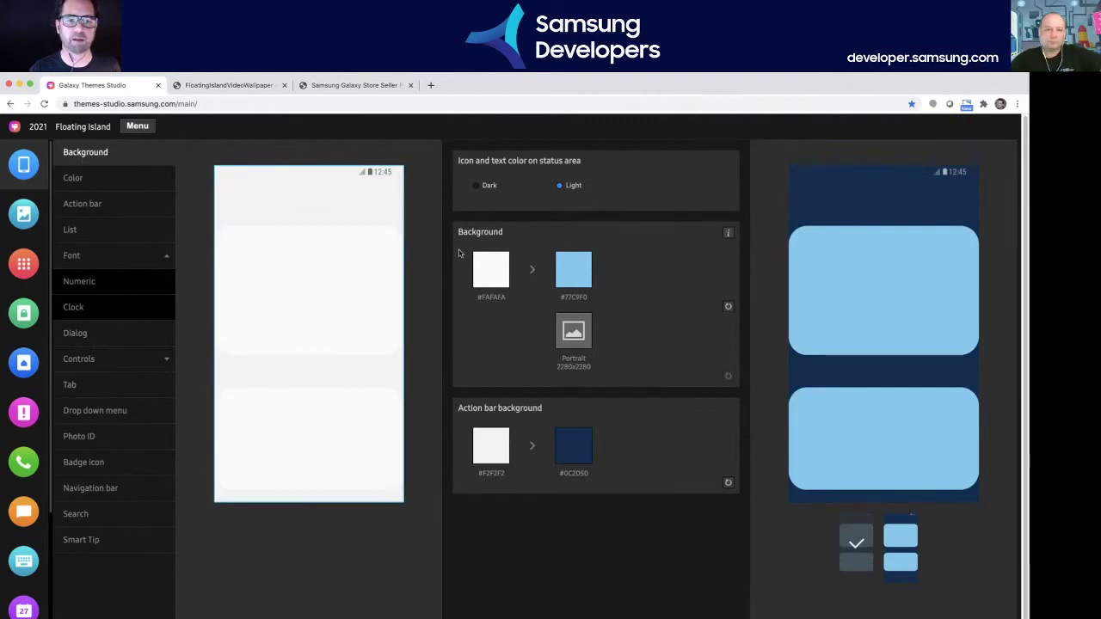
# - Preview the common background color as green #91F077 and discard the change
pyautogui.click(570, 270)
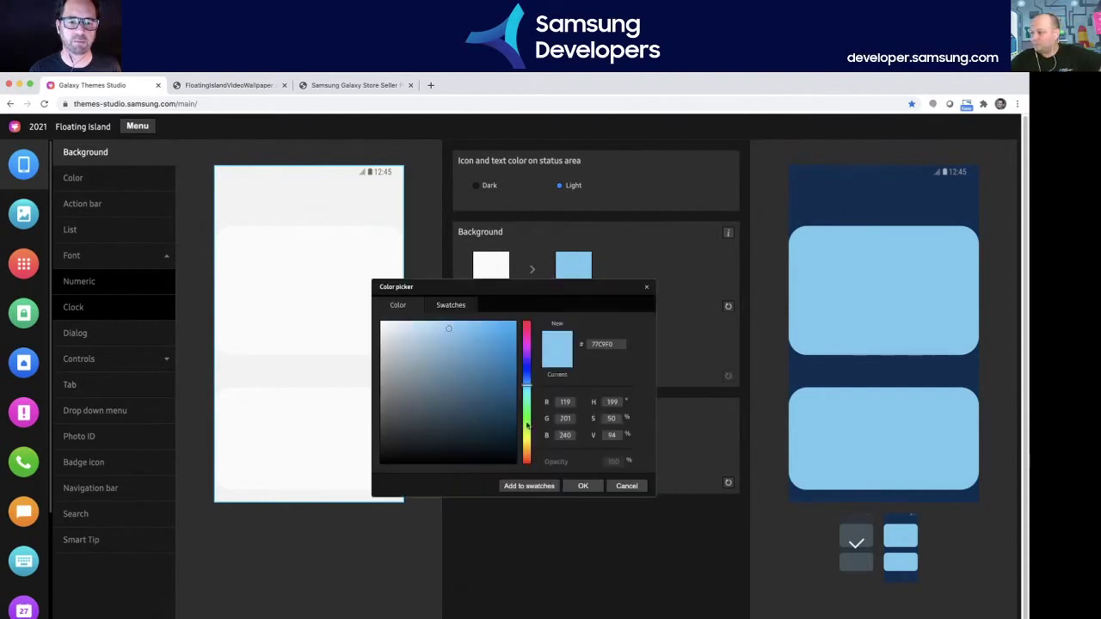
pyautogui.click(525, 421)
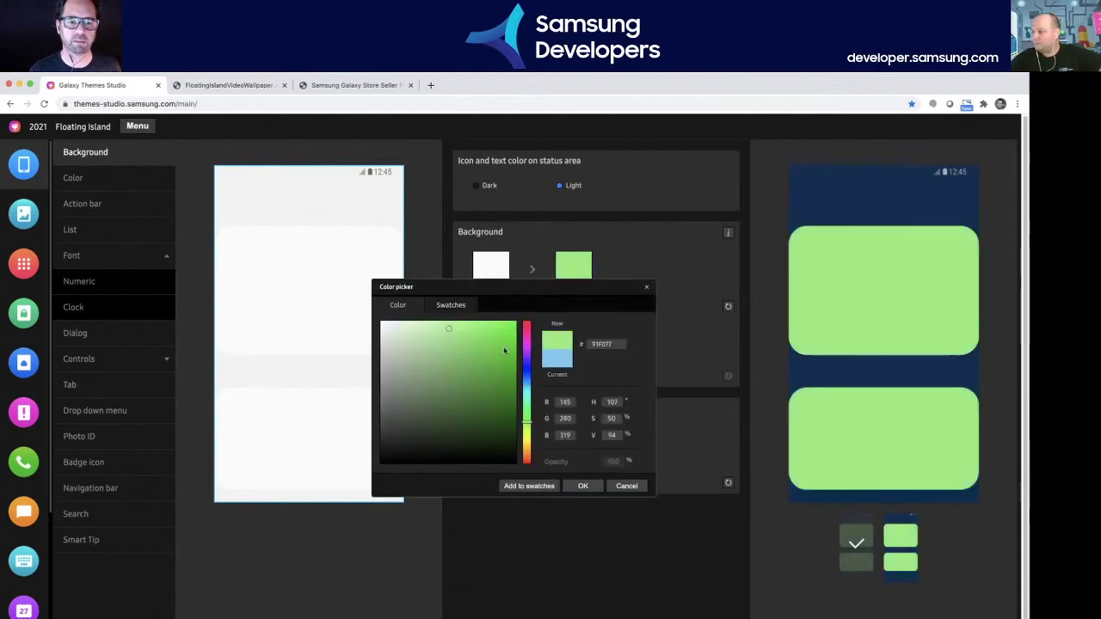
pyautogui.click(626, 486)
# - Copy the common background's current hex code and set the color to green #00FF28
pyautogui.click(574, 280)
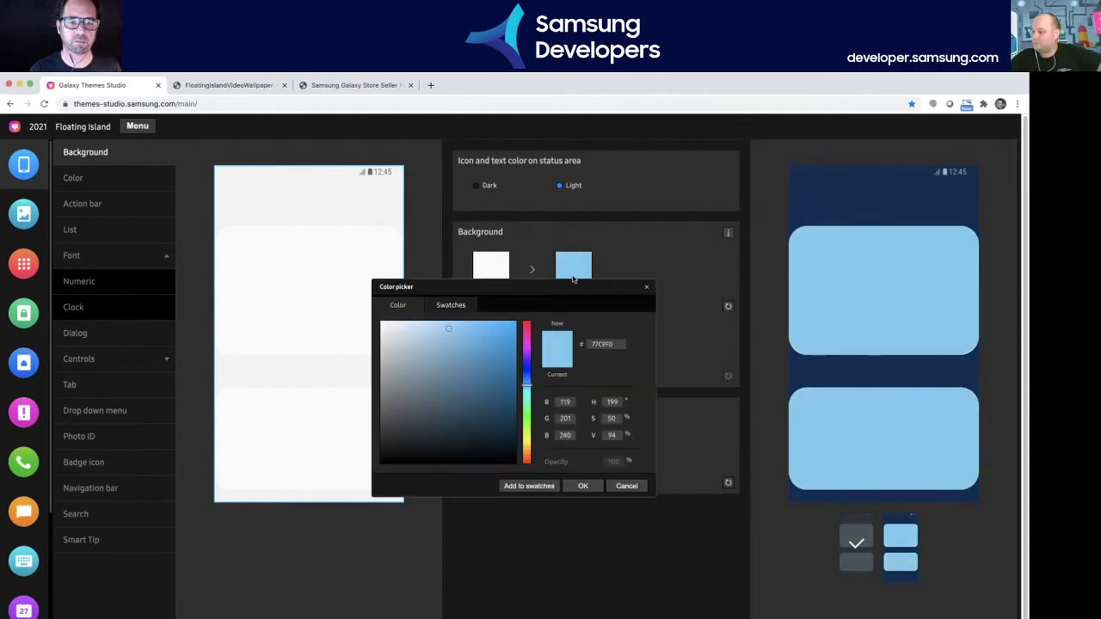
pyautogui.doubleClick(608, 345)
pyautogui.hotkey('ctrl', 'c')
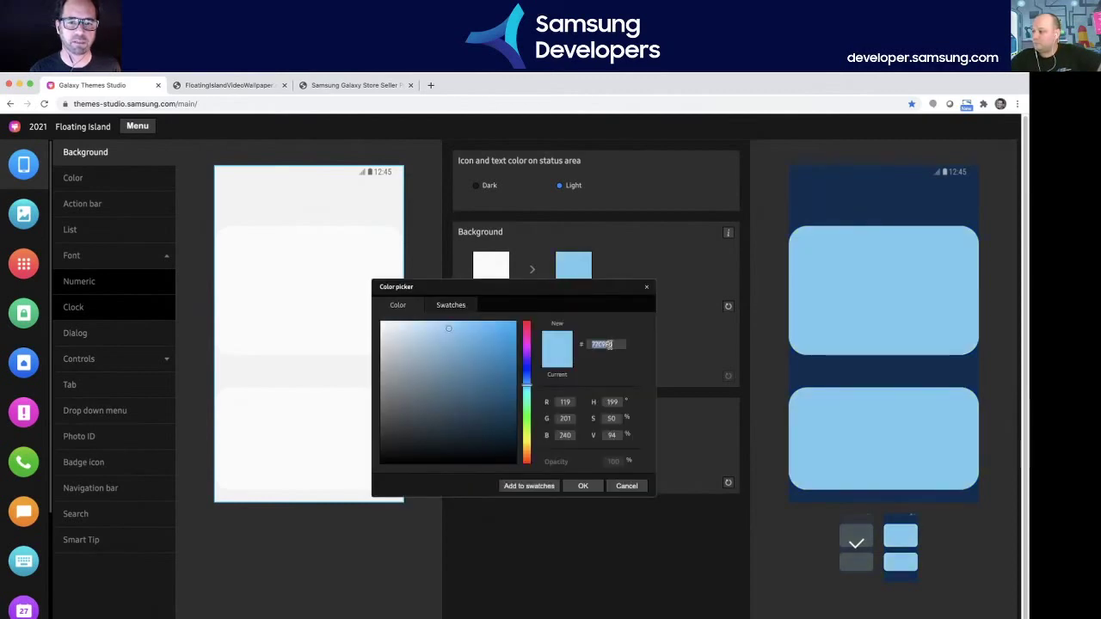
pyautogui.click(523, 416)
pyautogui.moveTo(484, 346); pyautogui.dragTo(530, 304)
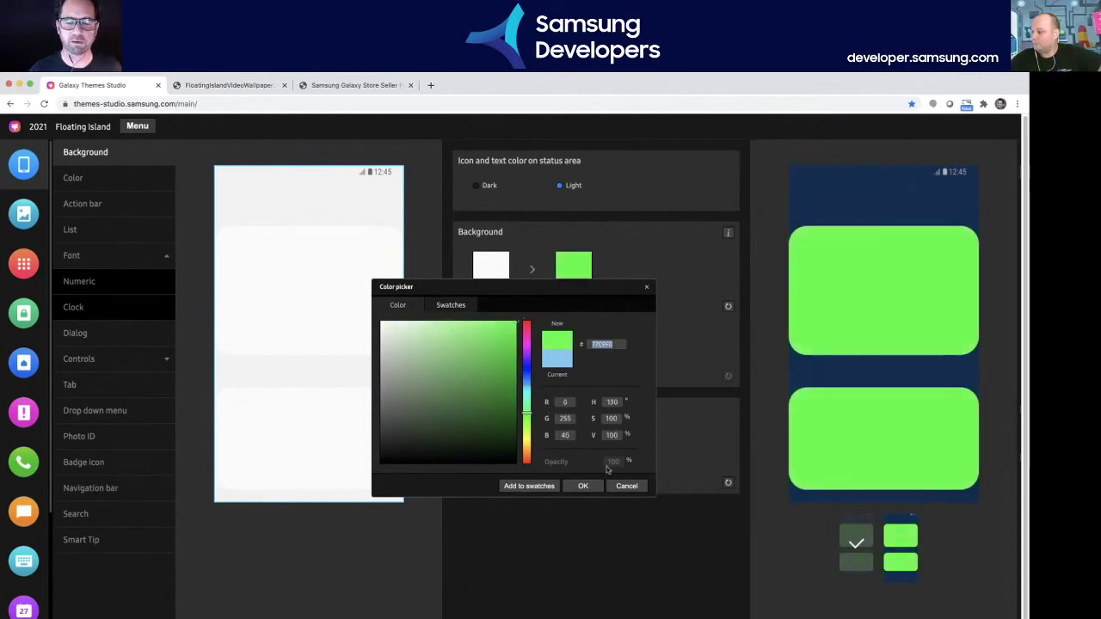
pyautogui.click(581, 486)
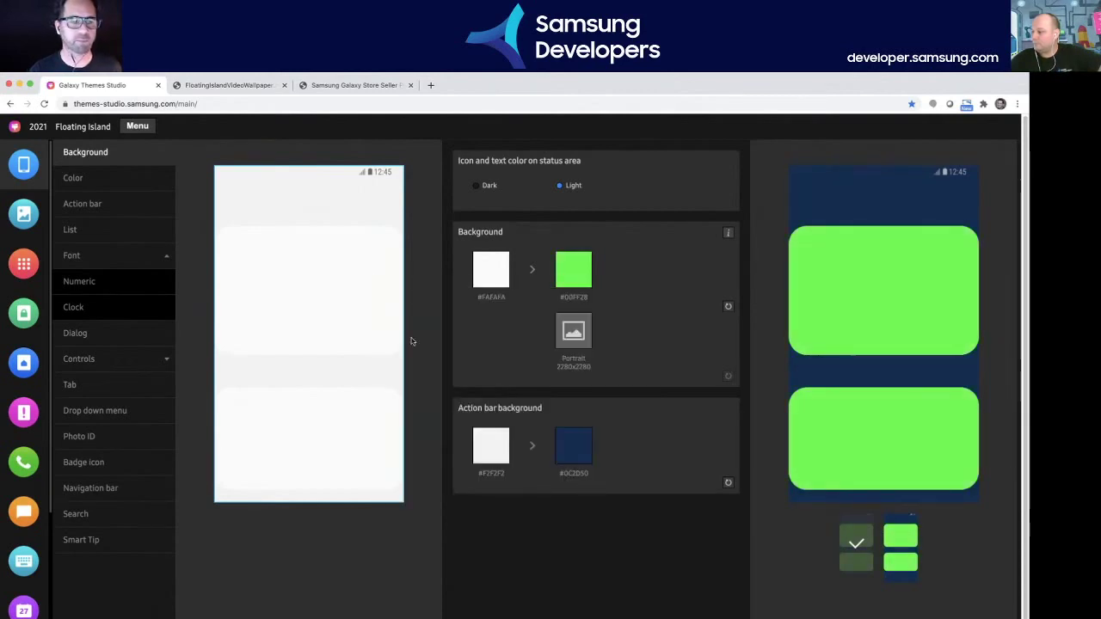
# - Set the dialog's own background color to red #FF0836, and revert it to the linked common background color
pyautogui.click(77, 333)
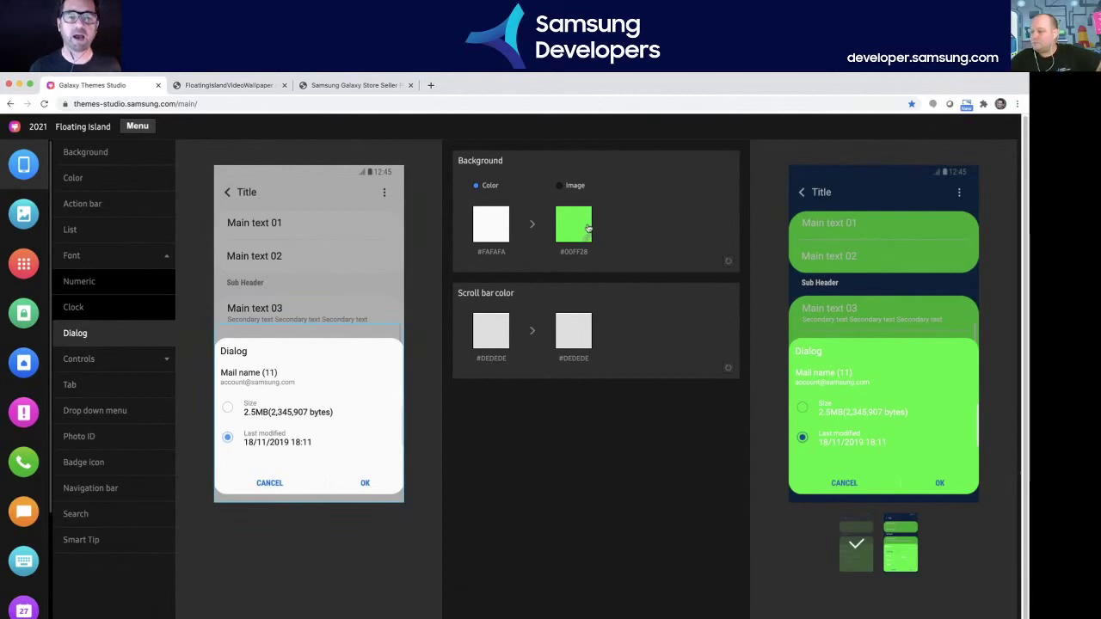
pyautogui.click(579, 226)
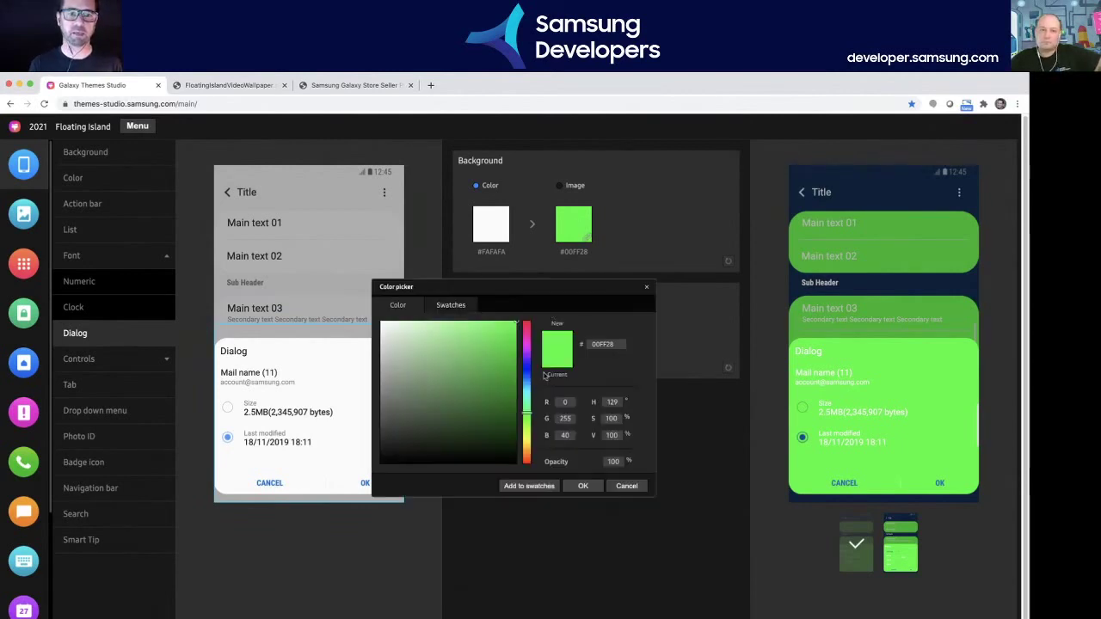
pyautogui.click(526, 327)
pyautogui.click(513, 325)
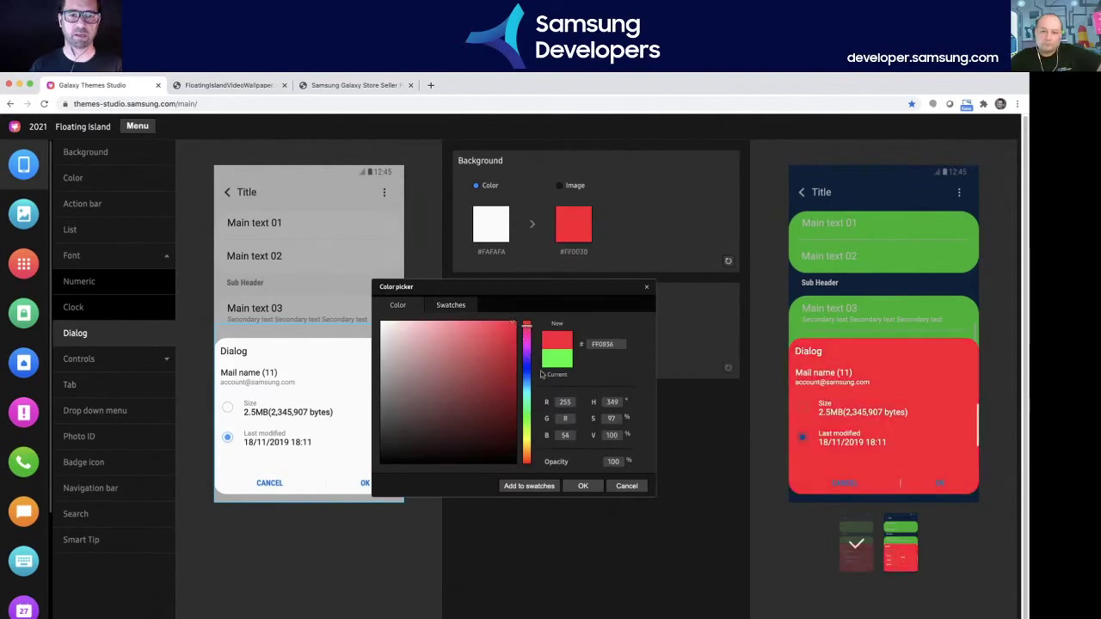
pyautogui.click(583, 487)
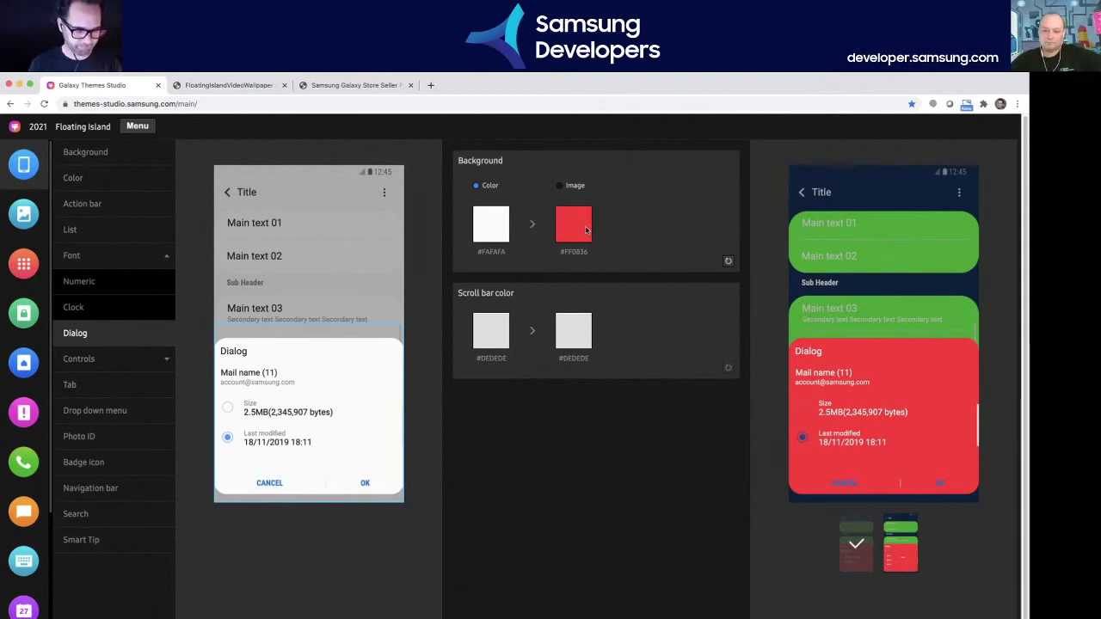
pyautogui.click(579, 225)
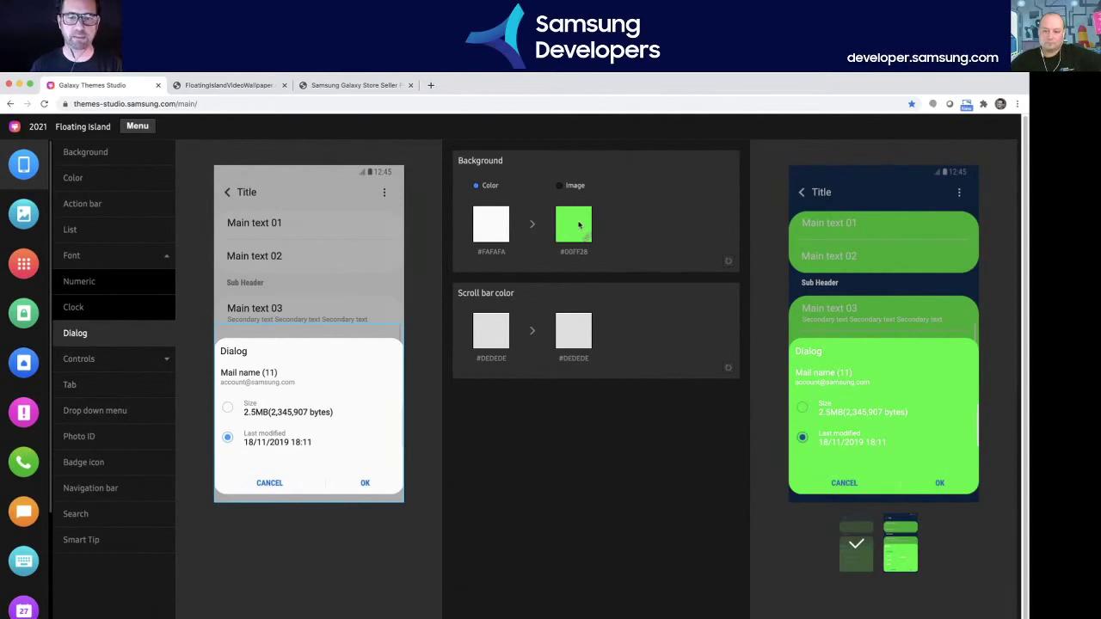
# - Go to the dialog background's linked item and restore the common background color to the copied #77C9F0
pyautogui.rightClick(586, 239)
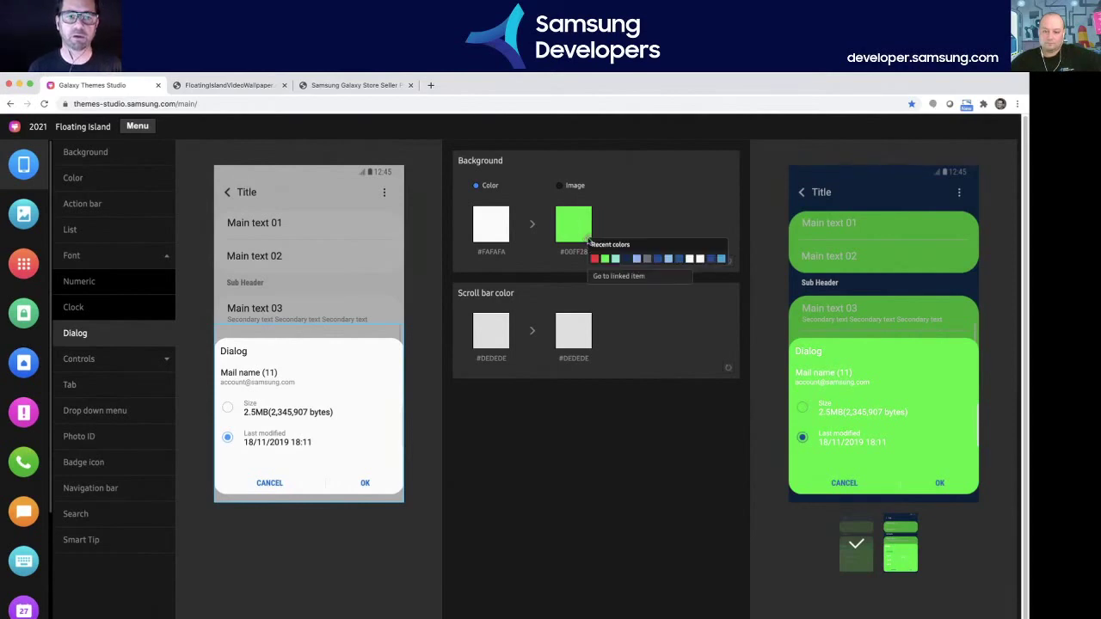
pyautogui.click(613, 277)
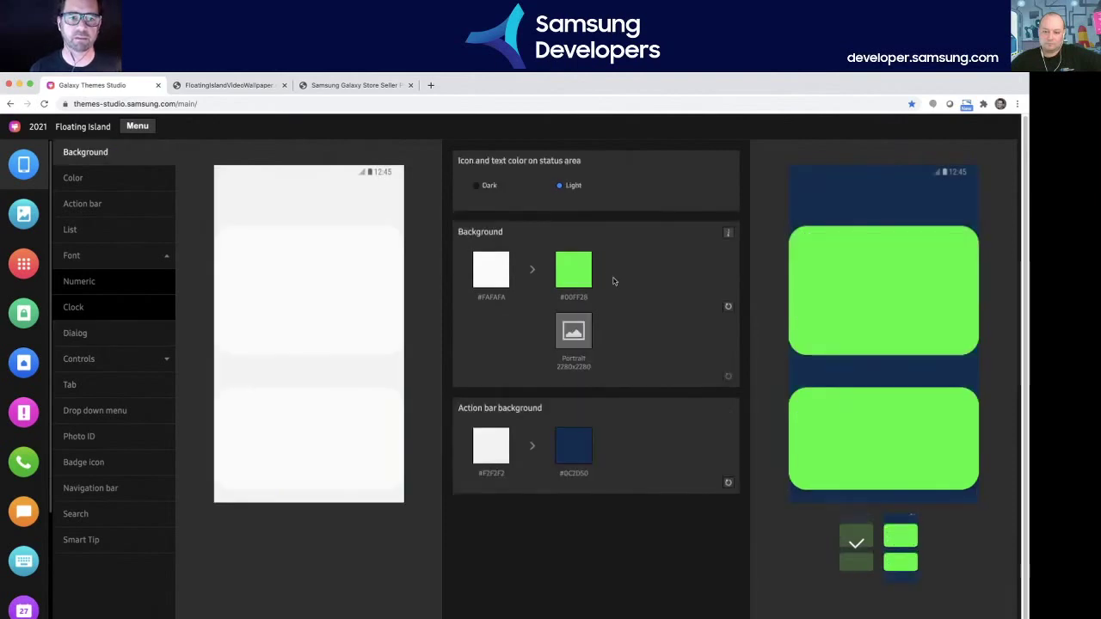
pyautogui.click(573, 266)
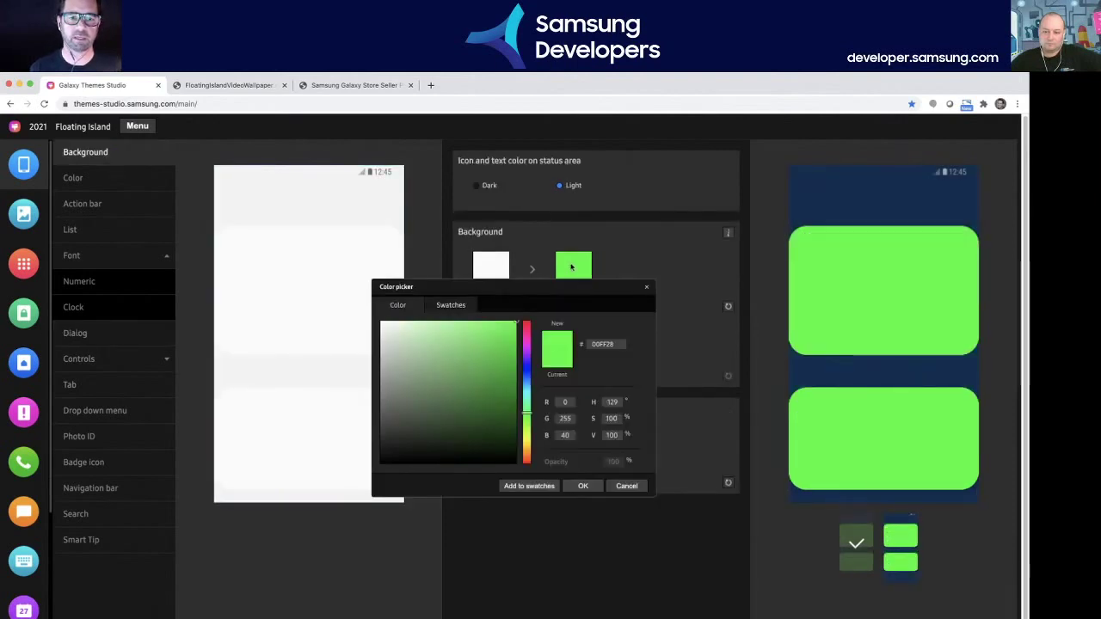
pyautogui.doubleClick(624, 342)
pyautogui.hotkey('ctrl', 'v')
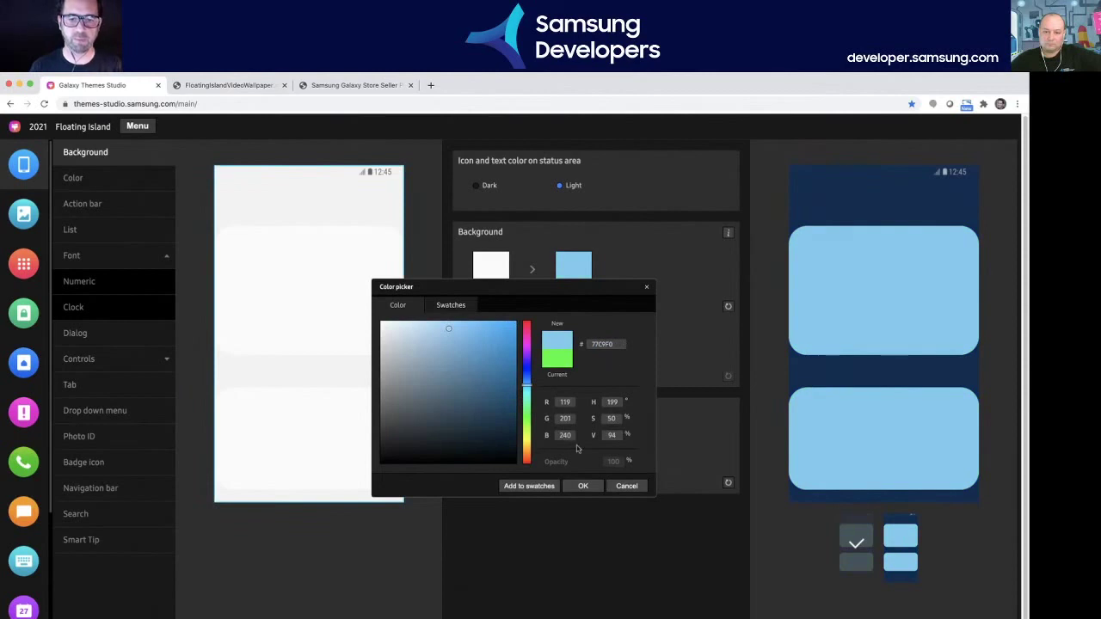
pyautogui.click(583, 487)
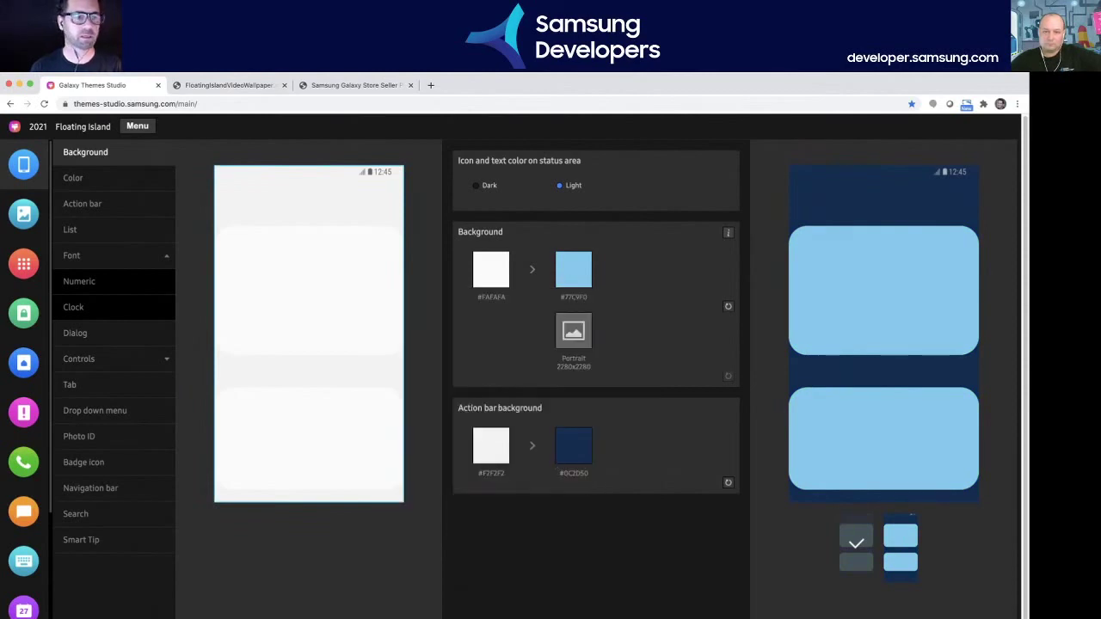
# - View the dialog background's Image option with its 9-Patch slot, and switch back to Color
pyautogui.click(60, 336)
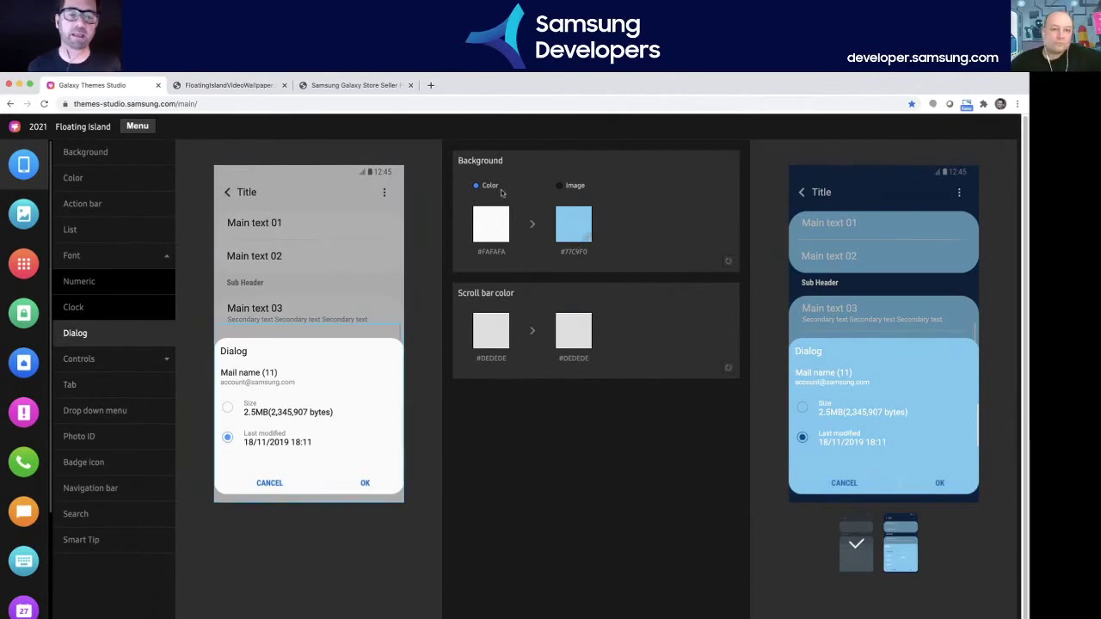
pyautogui.click(559, 187)
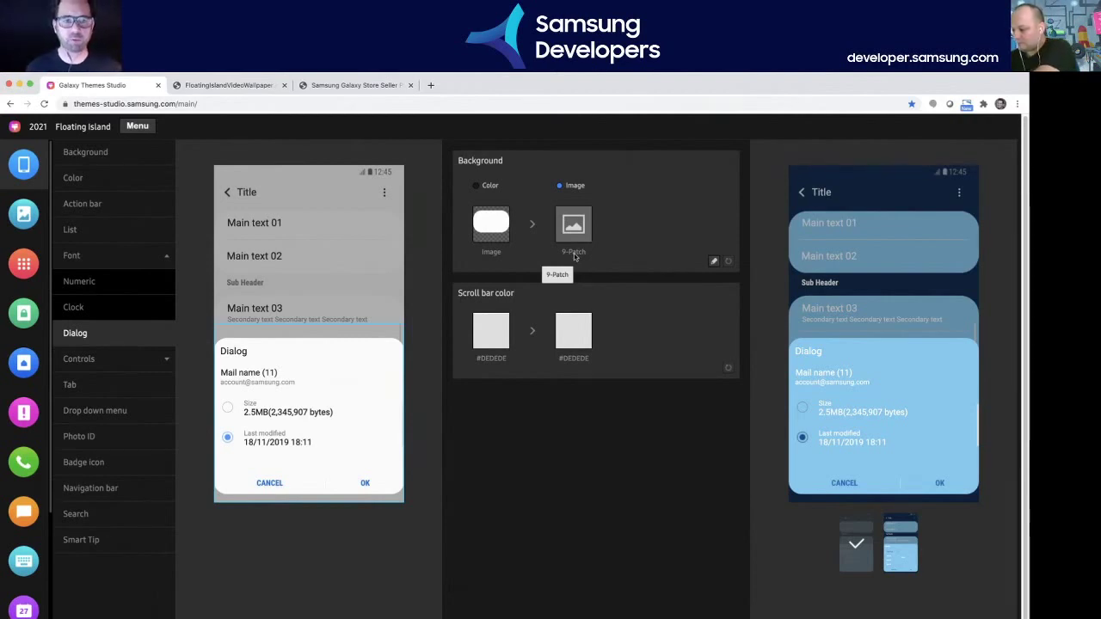
pyautogui.click(478, 188)
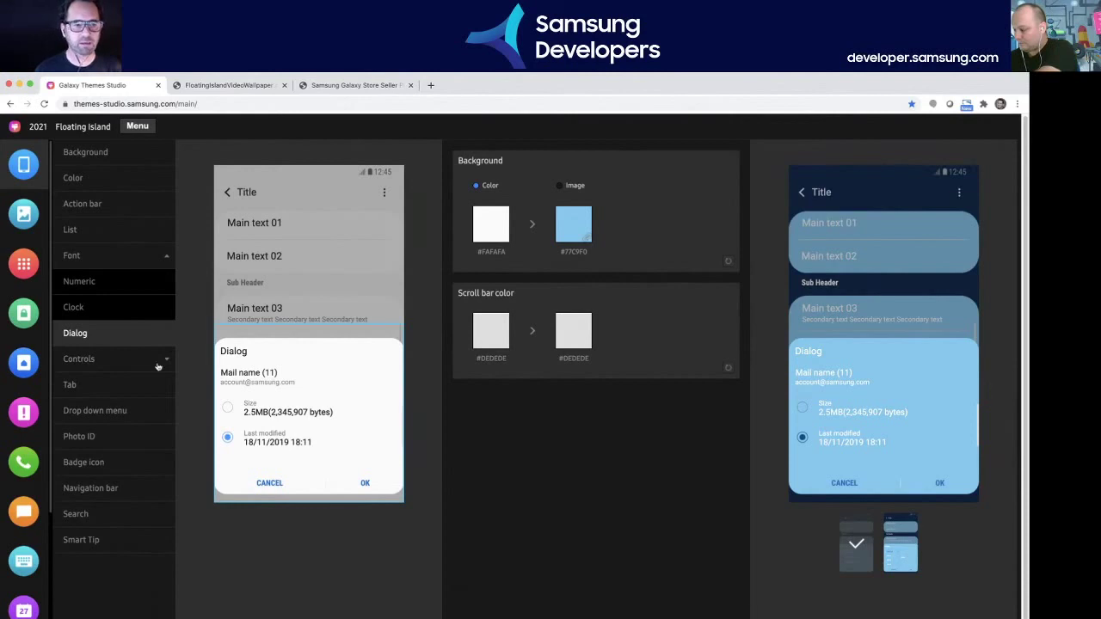
# - Try green #00FF28 at 25% opacity as the dark button background color in the Buttons controls, and cancel the change
pyautogui.click(124, 362)
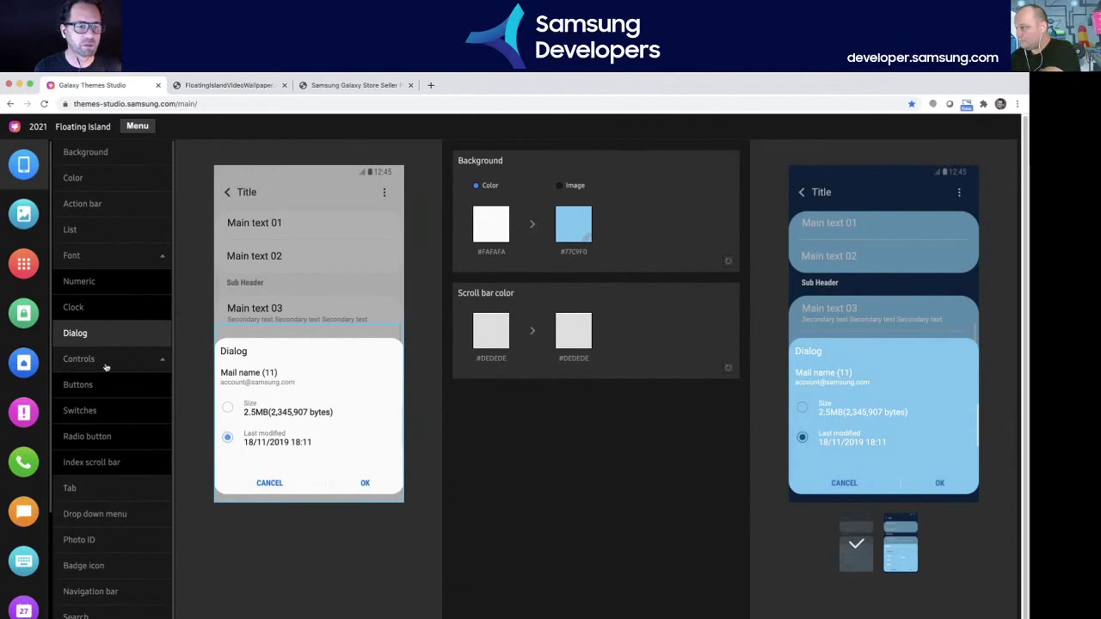
pyautogui.click(78, 385)
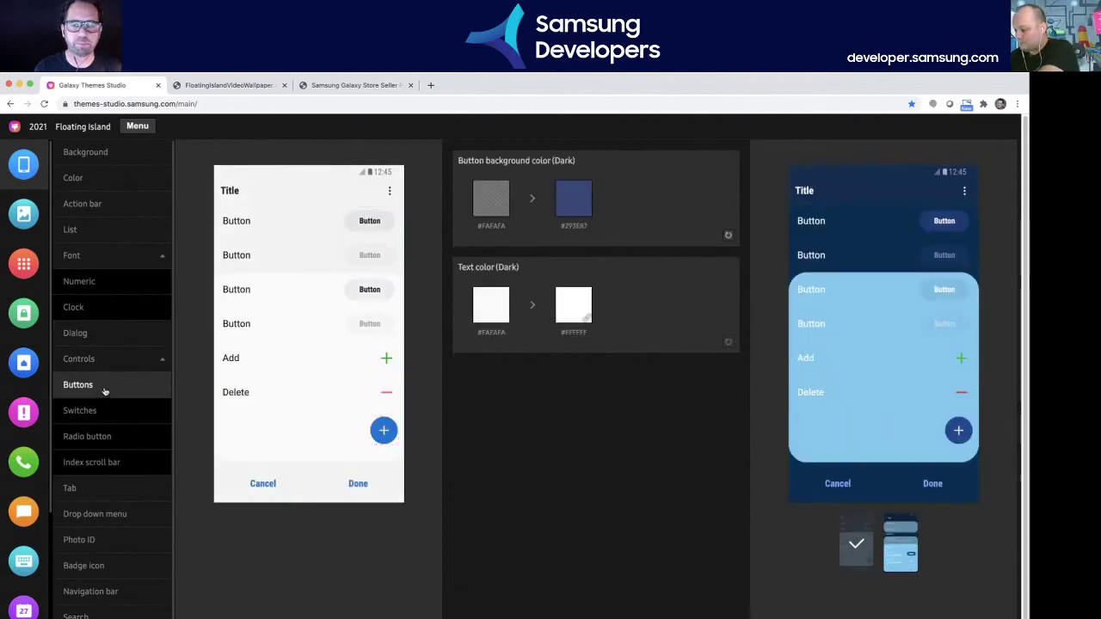
pyautogui.click(574, 200)
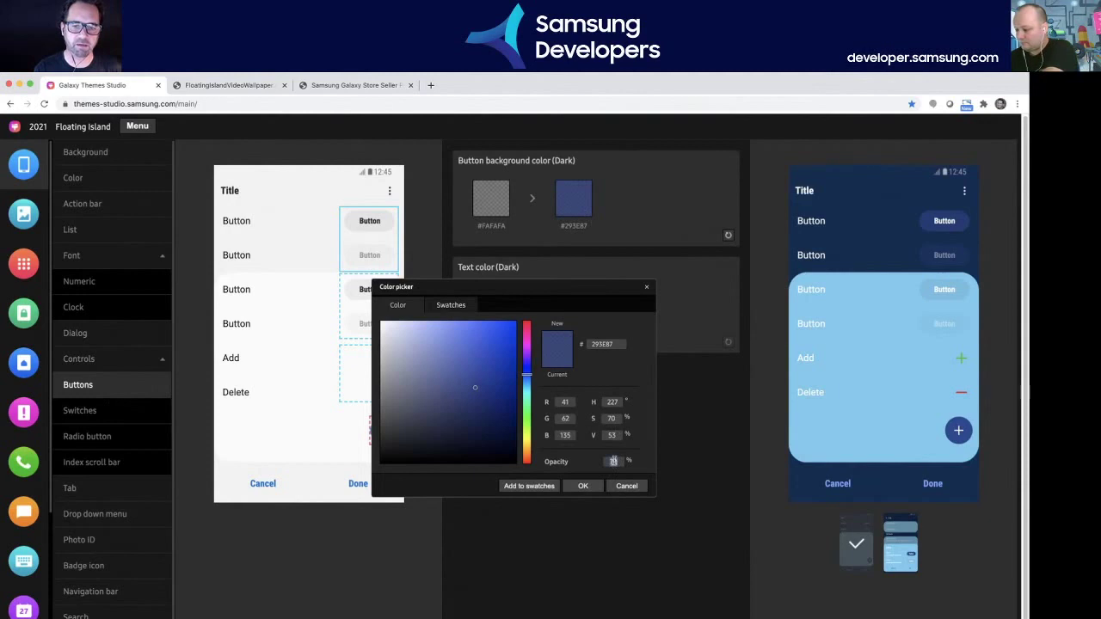
pyautogui.write('50')
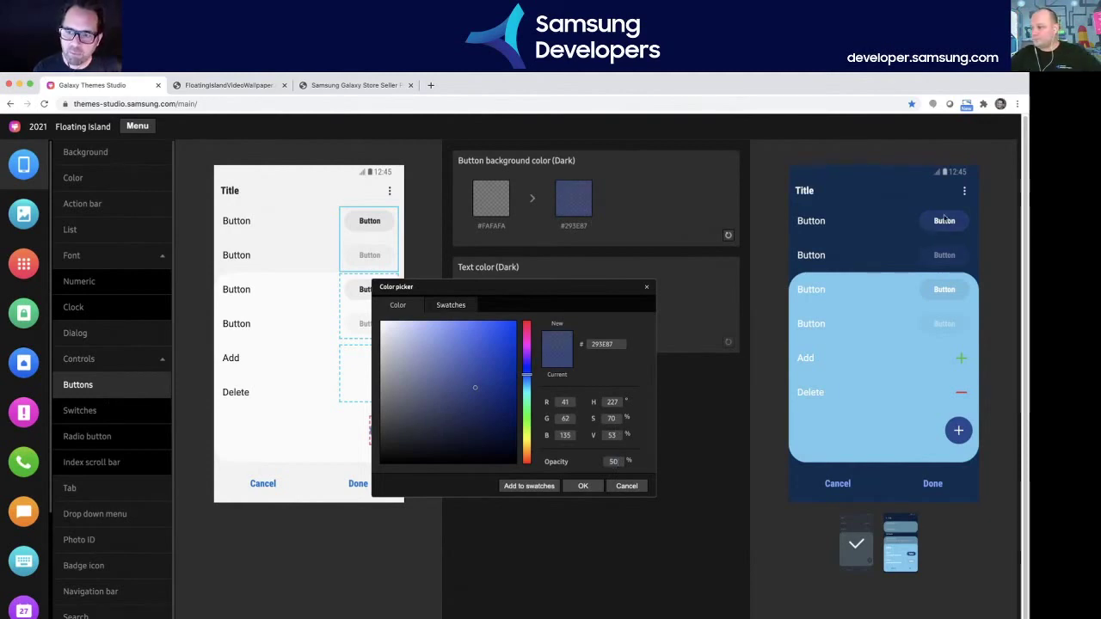
pyautogui.click(524, 416)
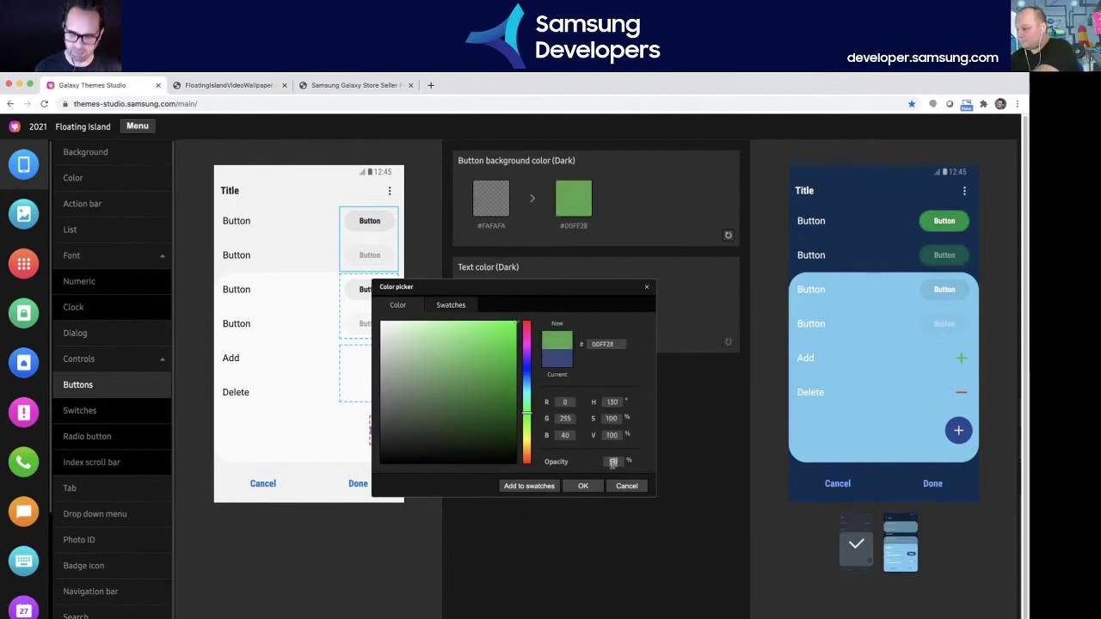
pyautogui.press('BackSpace')
pyautogui.press('BackSpace')
pyautogui.write('25')
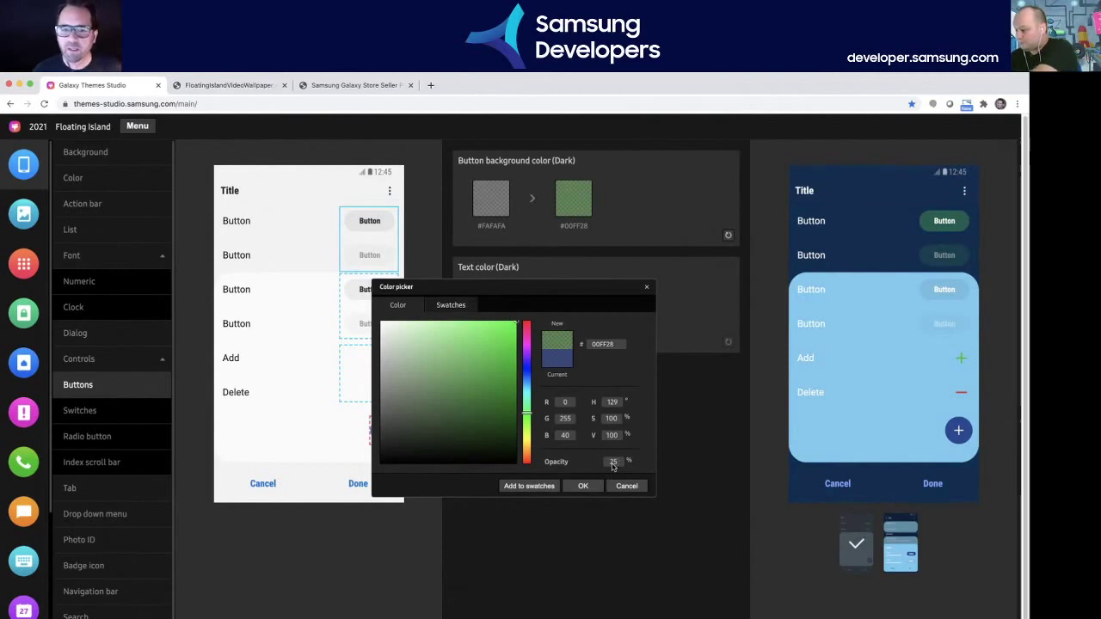
pyautogui.click(629, 485)
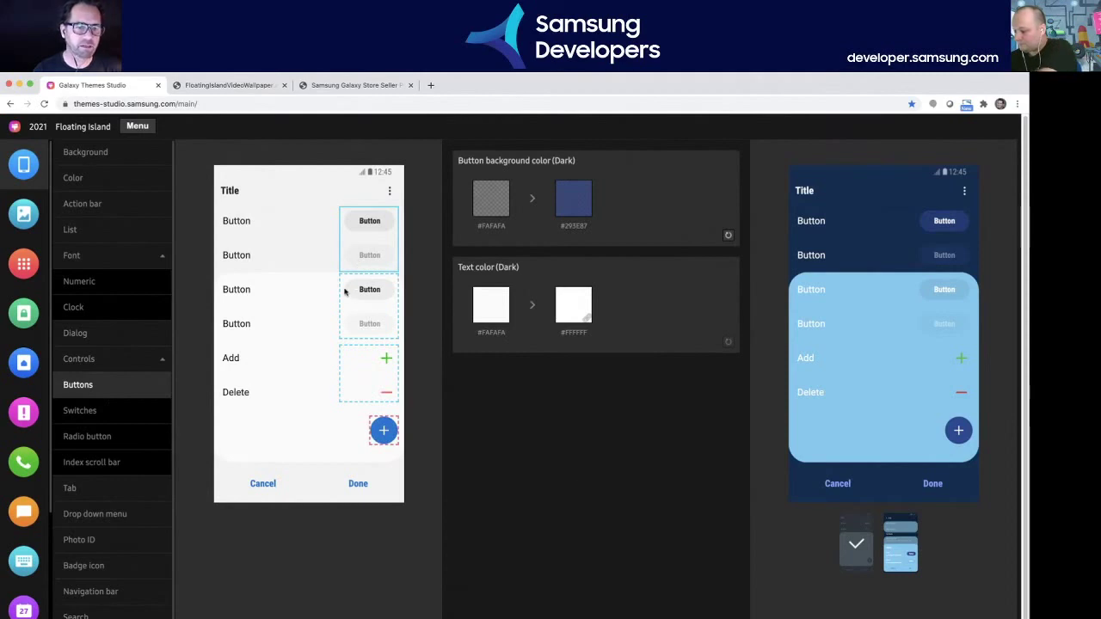
# - Switch the Add/Delete buttons from Color to Image
pyautogui.click(362, 368)
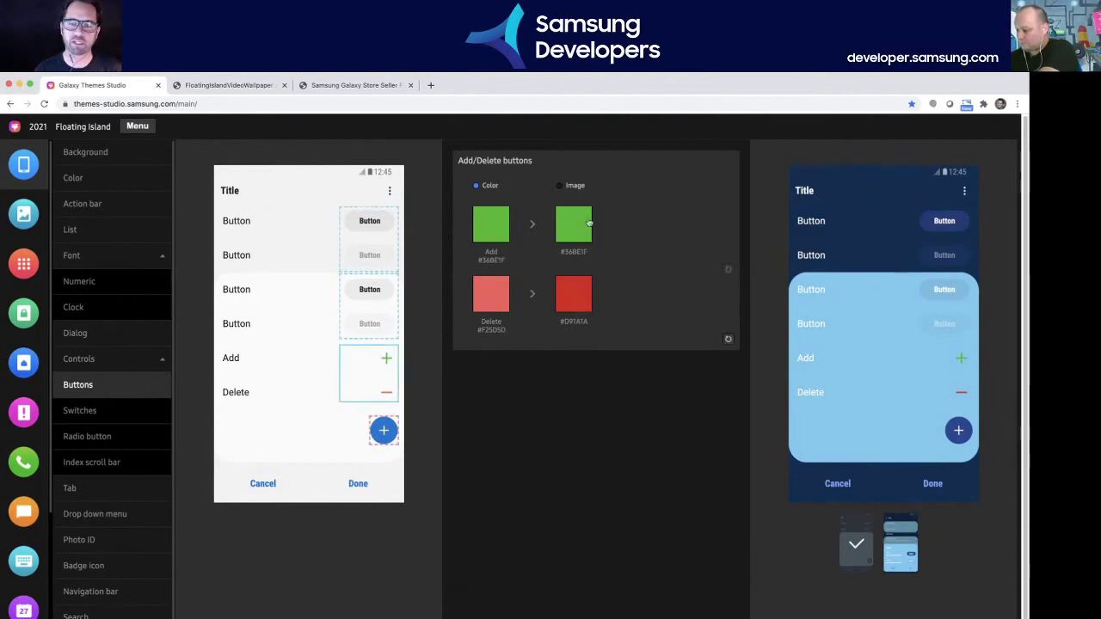
pyautogui.click(560, 187)
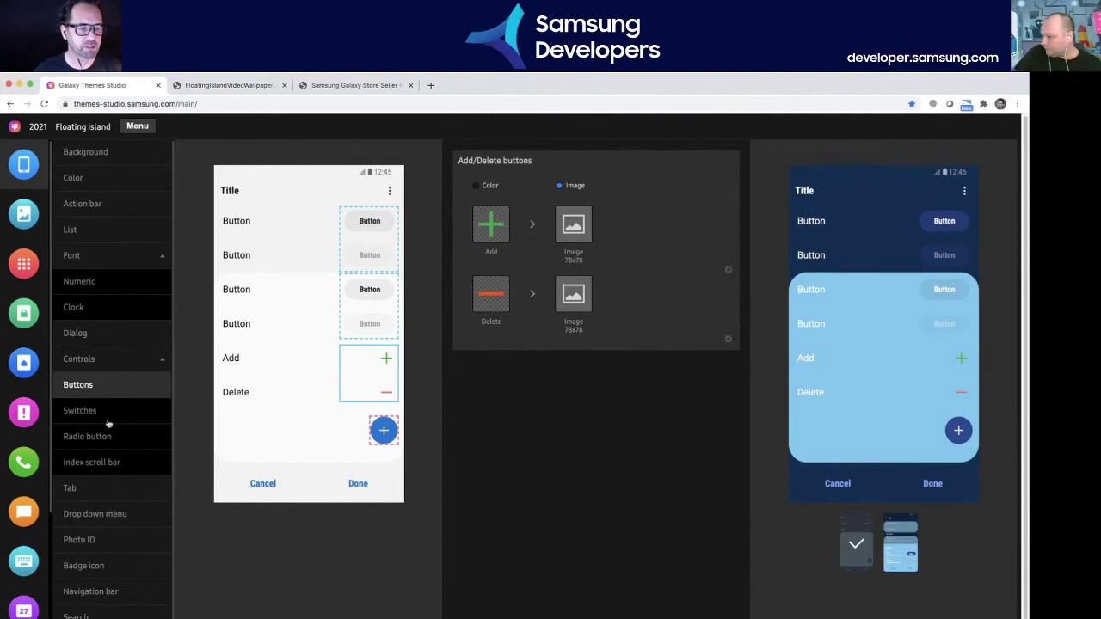
# - Examine the switch control's on and off color settings, including the link options of the Button On stroke color
pyautogui.click(79, 411)
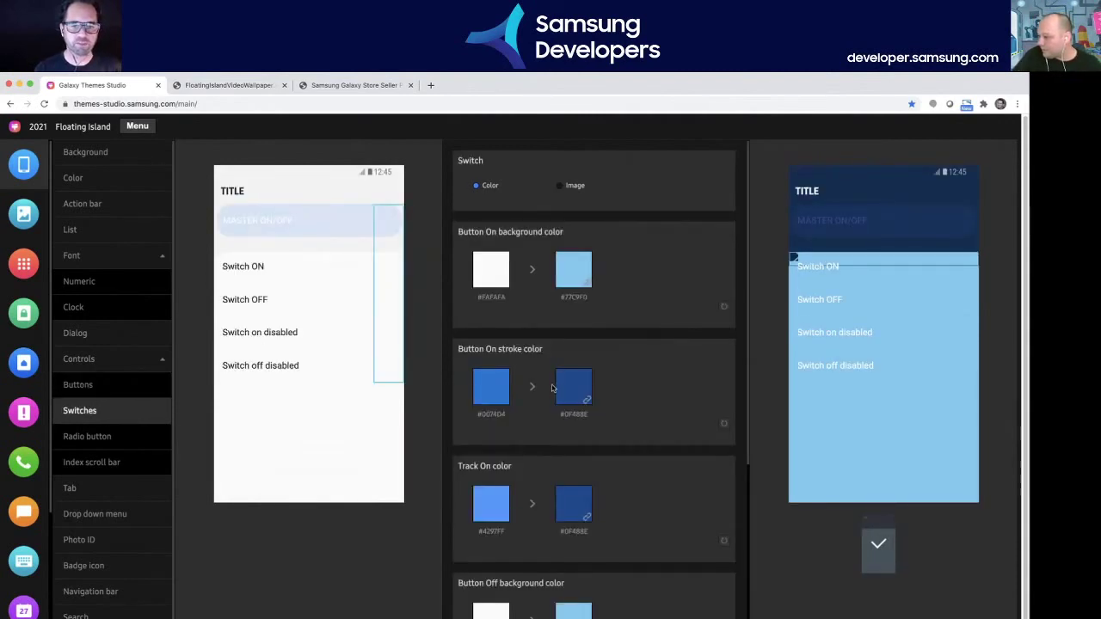
pyautogui.scroll(-2, 556, 387)
pyautogui.scroll(-5, 558, 385)
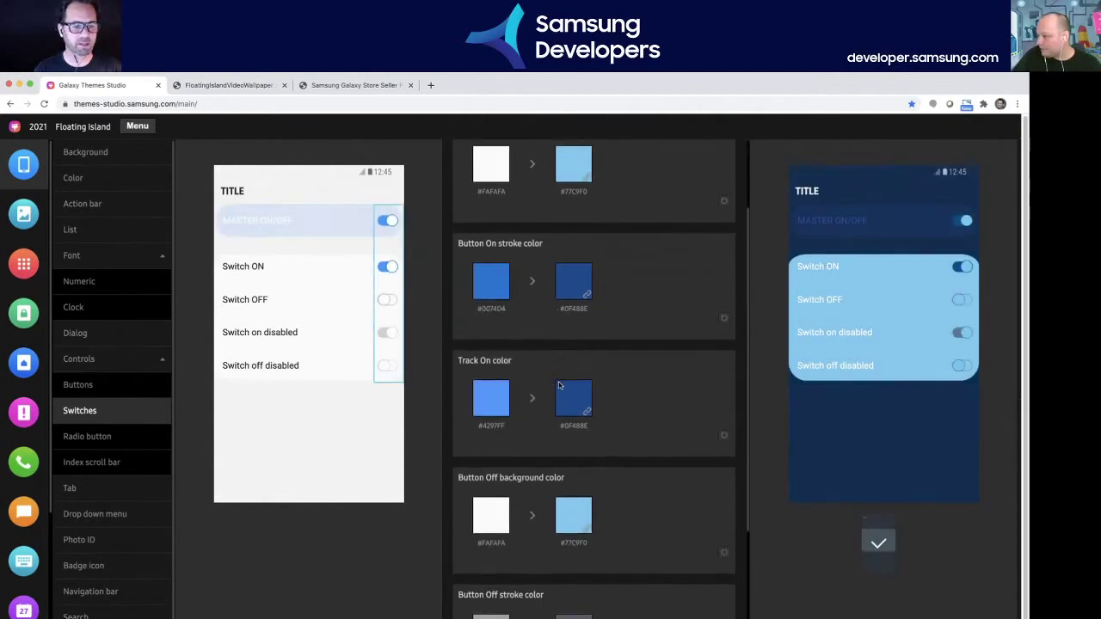
pyautogui.scroll(7, 558, 385)
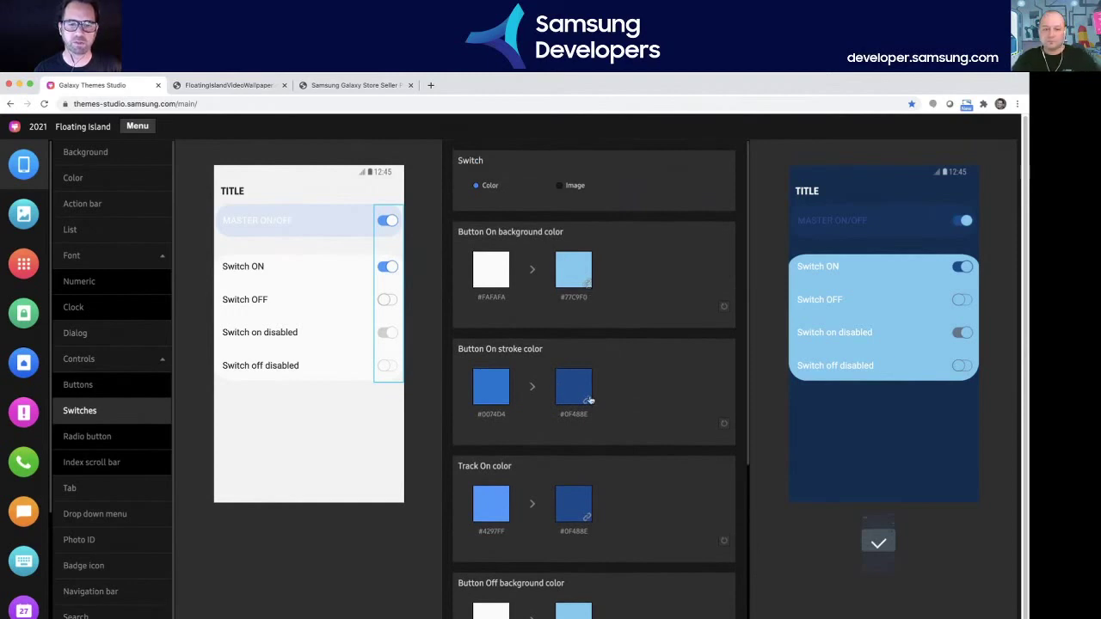
pyautogui.scroll(-1, 590, 400)
pyautogui.click(586, 368)
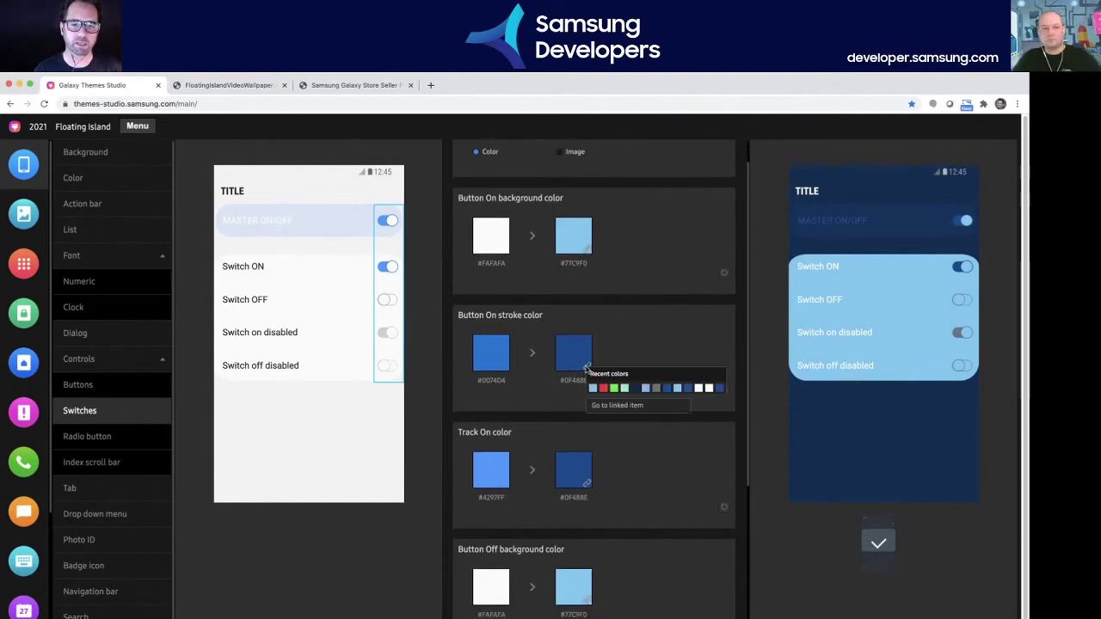
pyautogui.click(616, 326)
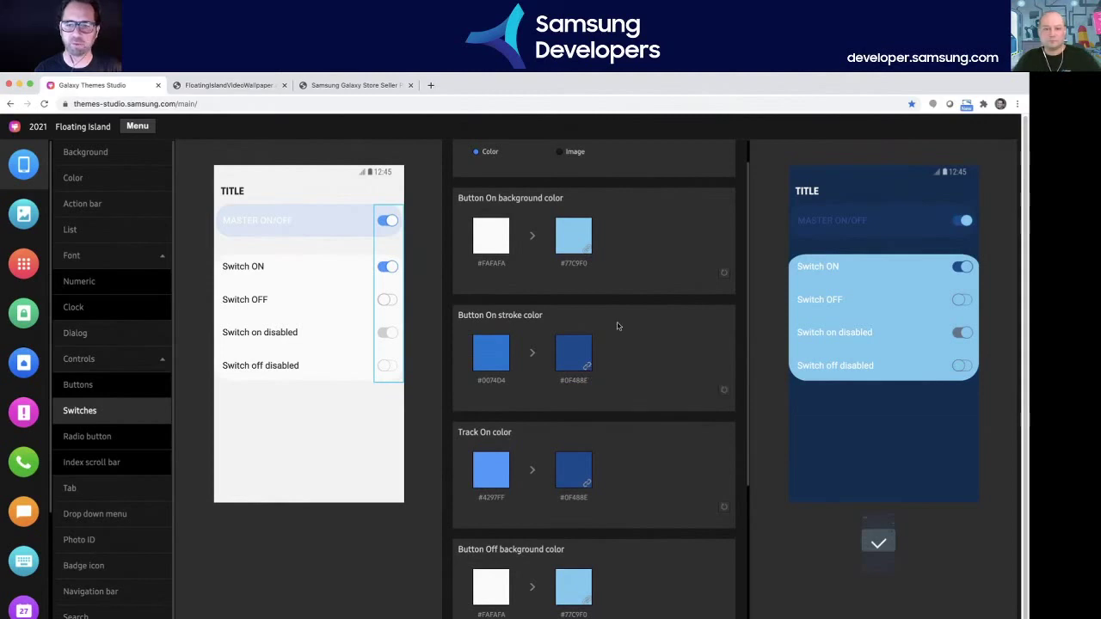
pyautogui.scroll(-3, 608, 393)
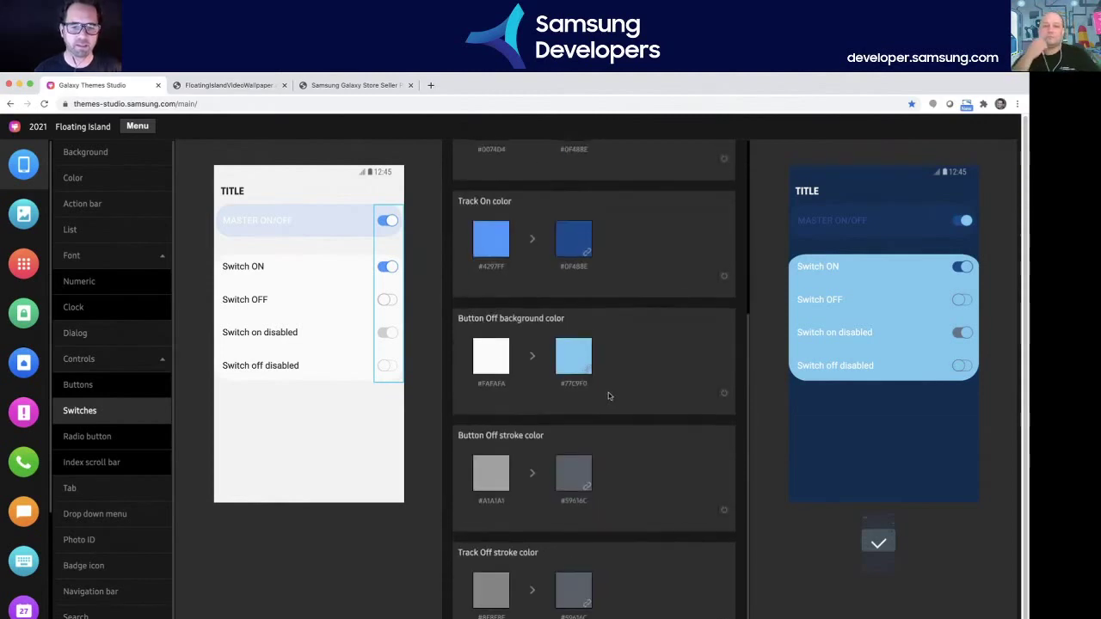
pyautogui.scroll(2, 607, 393)
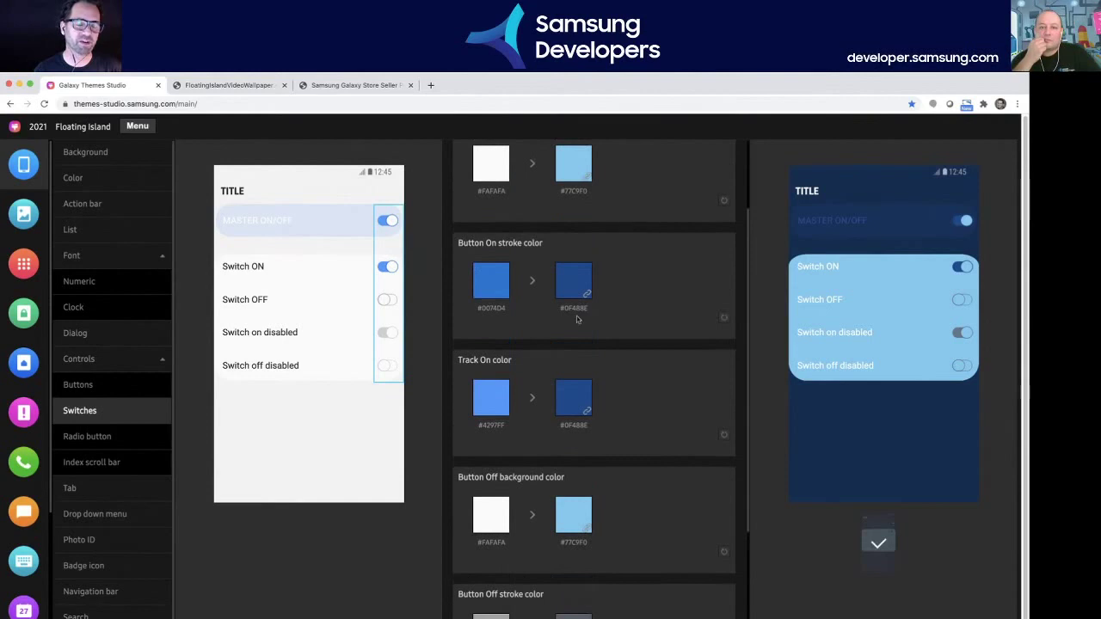
pyautogui.scroll(1, 584, 322)
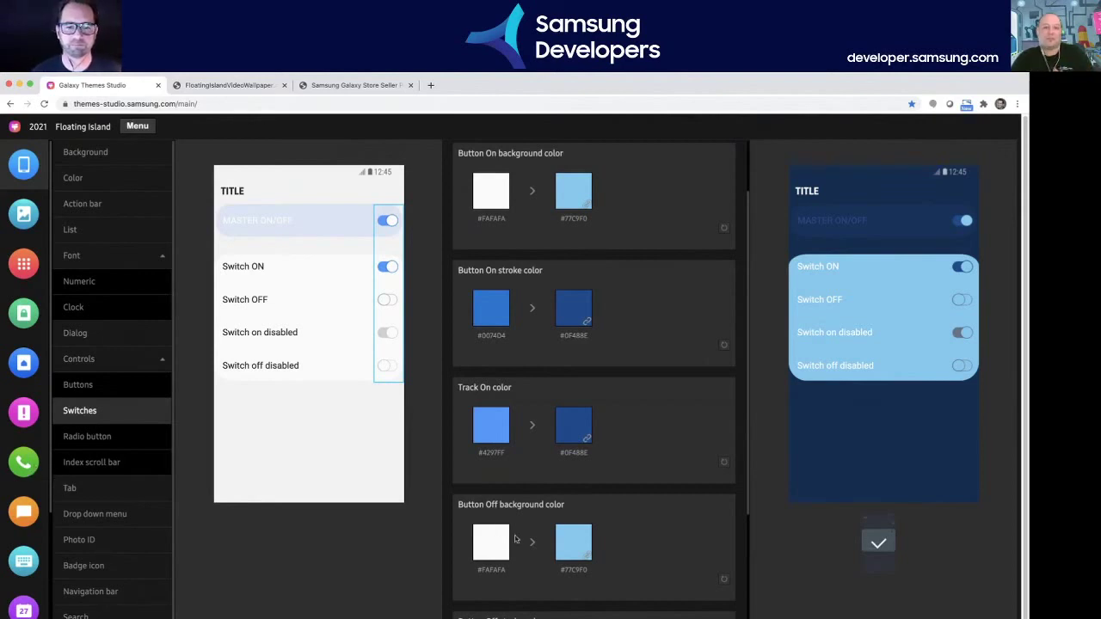
pyautogui.scroll(-3, 587, 470)
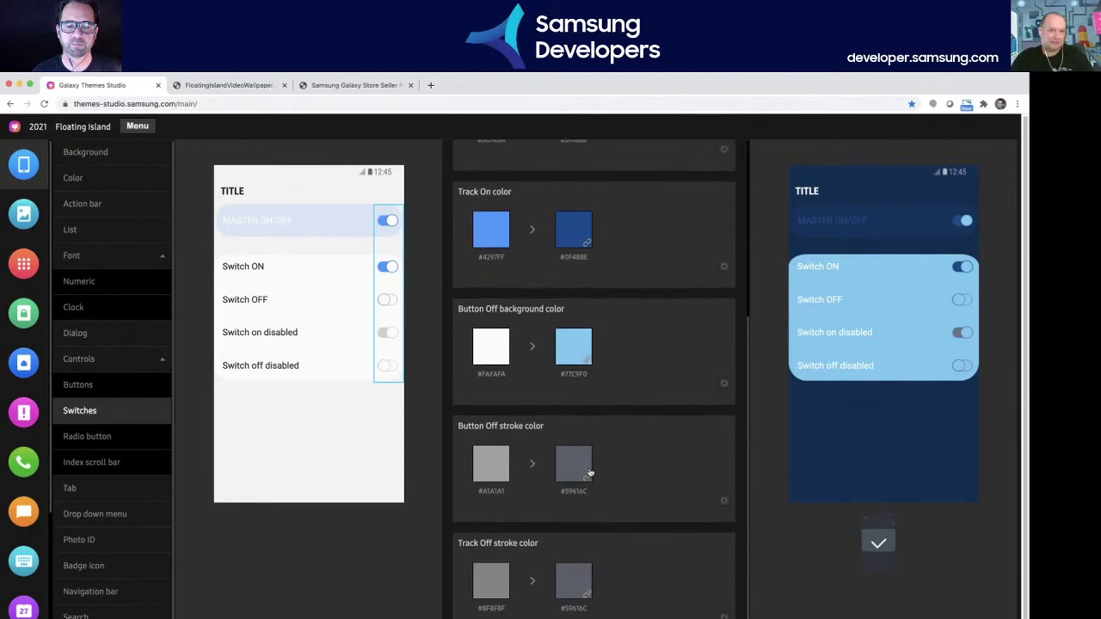
# - Examine the image slots for the radio button and check box states
pyautogui.click(103, 437)
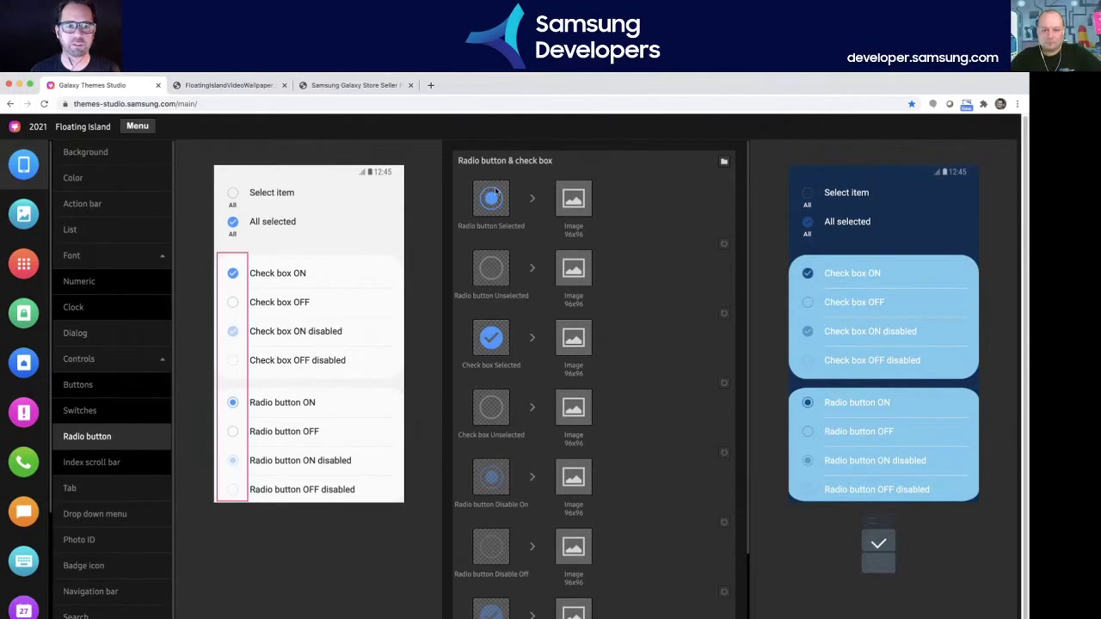
pyautogui.scroll(-1, 497, 293)
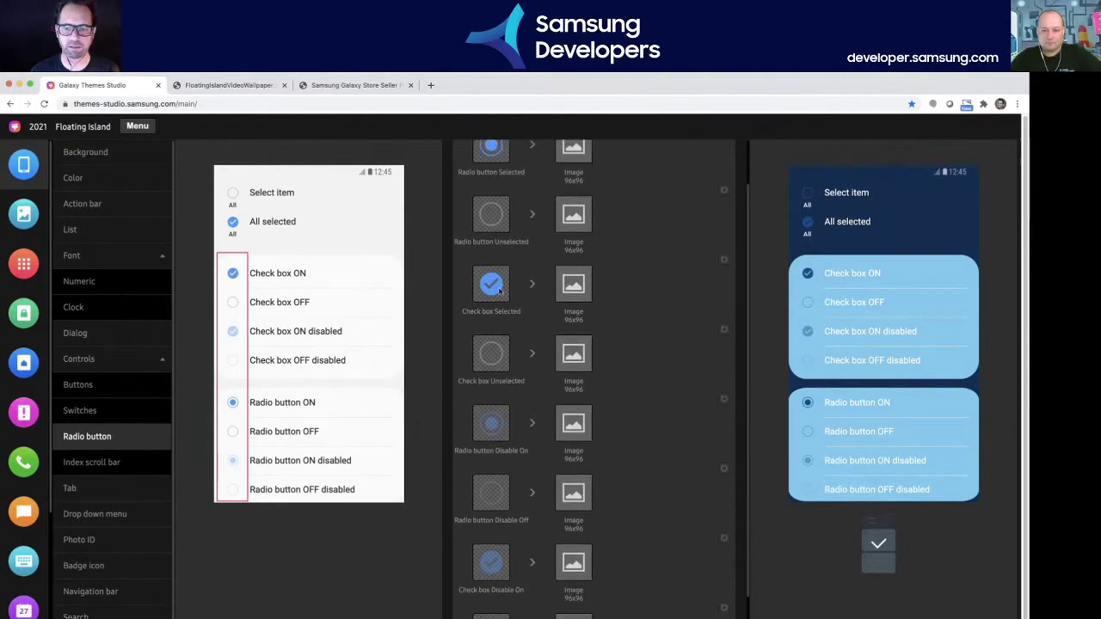
pyautogui.scroll(-3, 497, 292)
pyautogui.scroll(5, 499, 293)
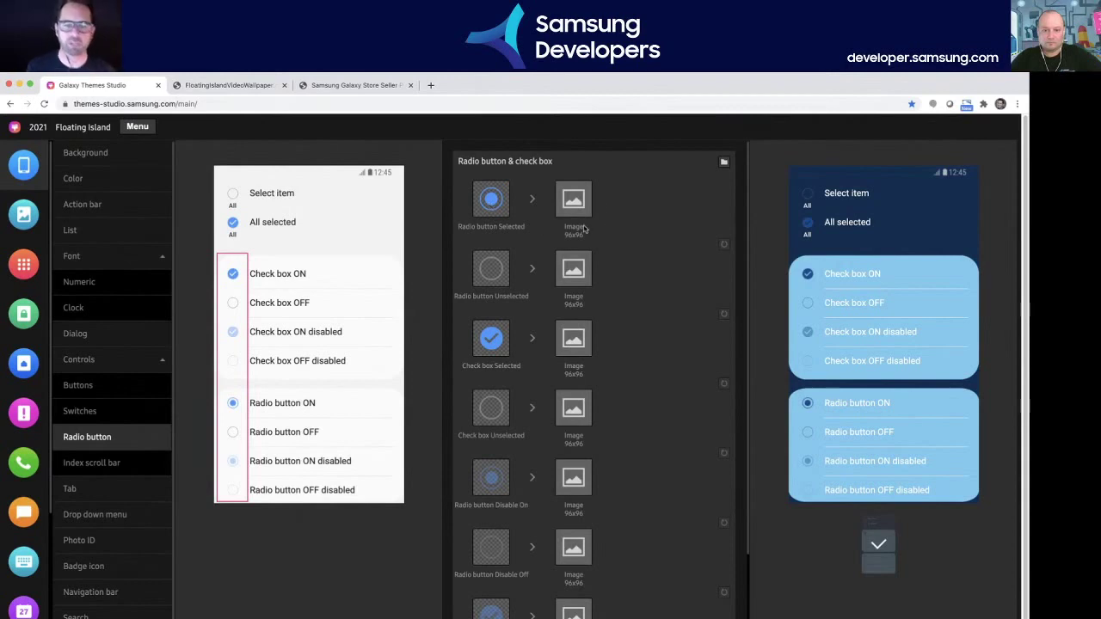
# - Download all the default radio button and check box images, and look over the image slots for their states
pyautogui.rightClick(492, 200)
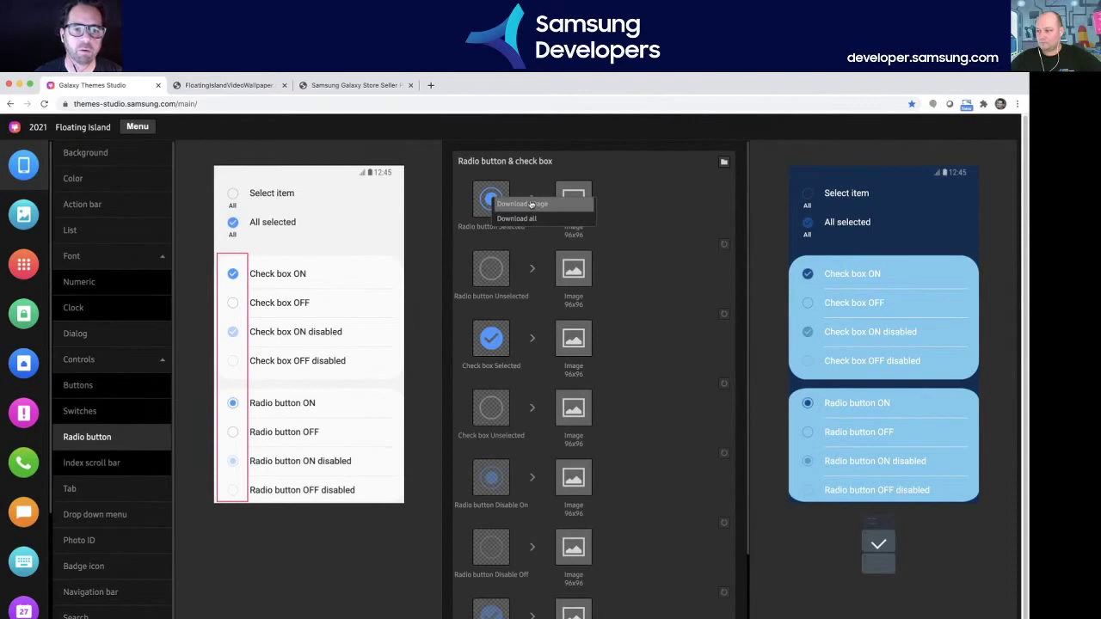
pyautogui.click(526, 218)
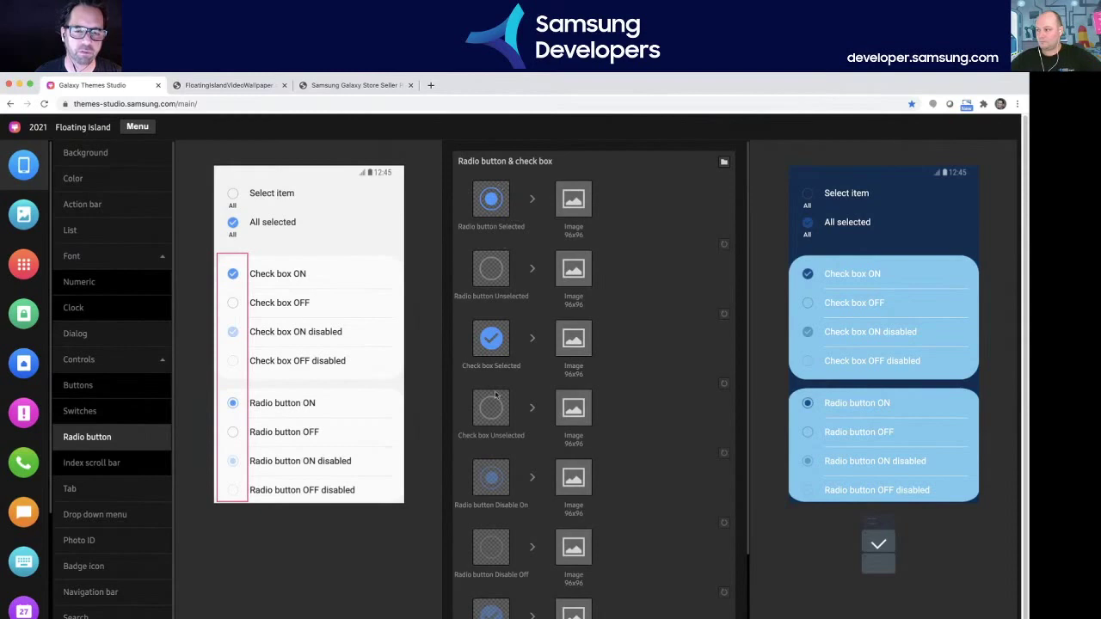
pyautogui.scroll(-2, 496, 400)
pyautogui.scroll(-3, 496, 400)
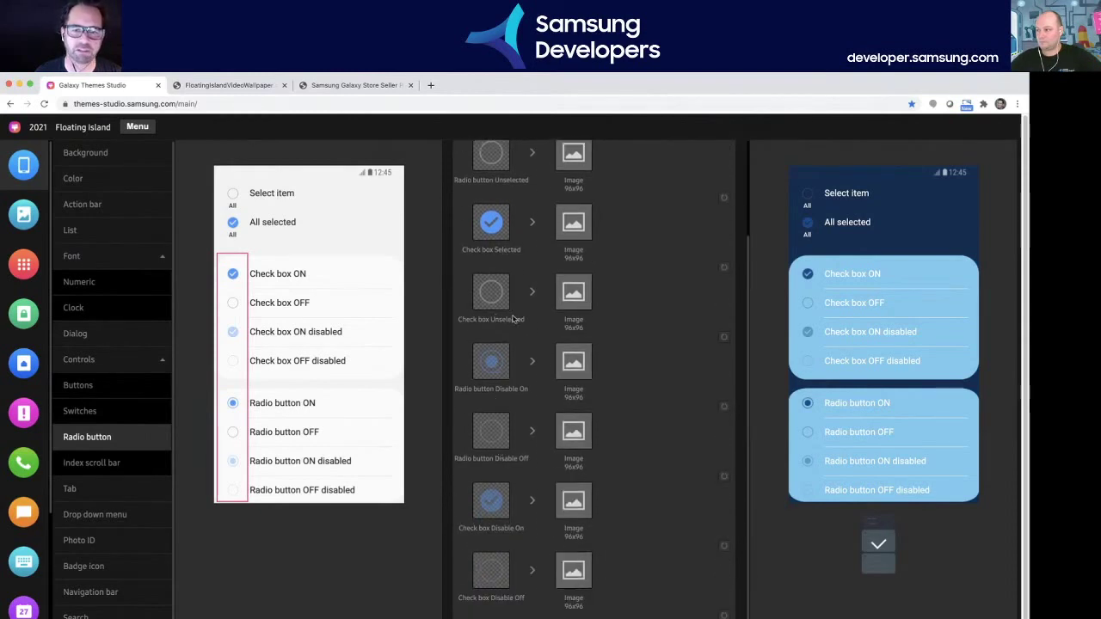
pyautogui.scroll(3, 513, 319)
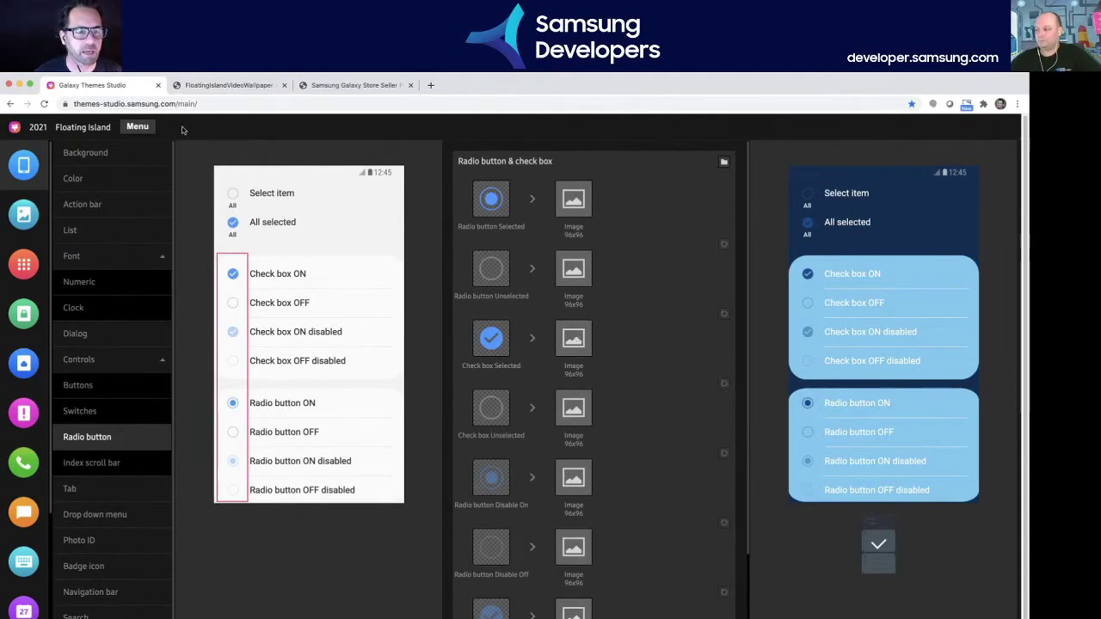
# - View the project option for downloading all resource images and the download options of the Radio button Selected image
pyautogui.click(141, 127)
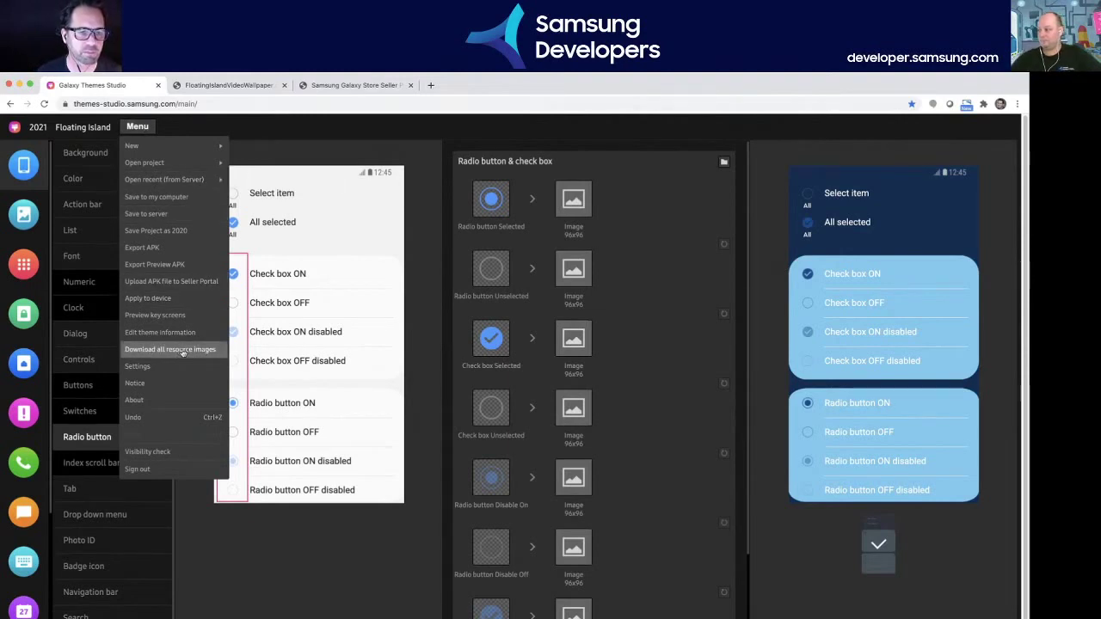
pyautogui.click(317, 560)
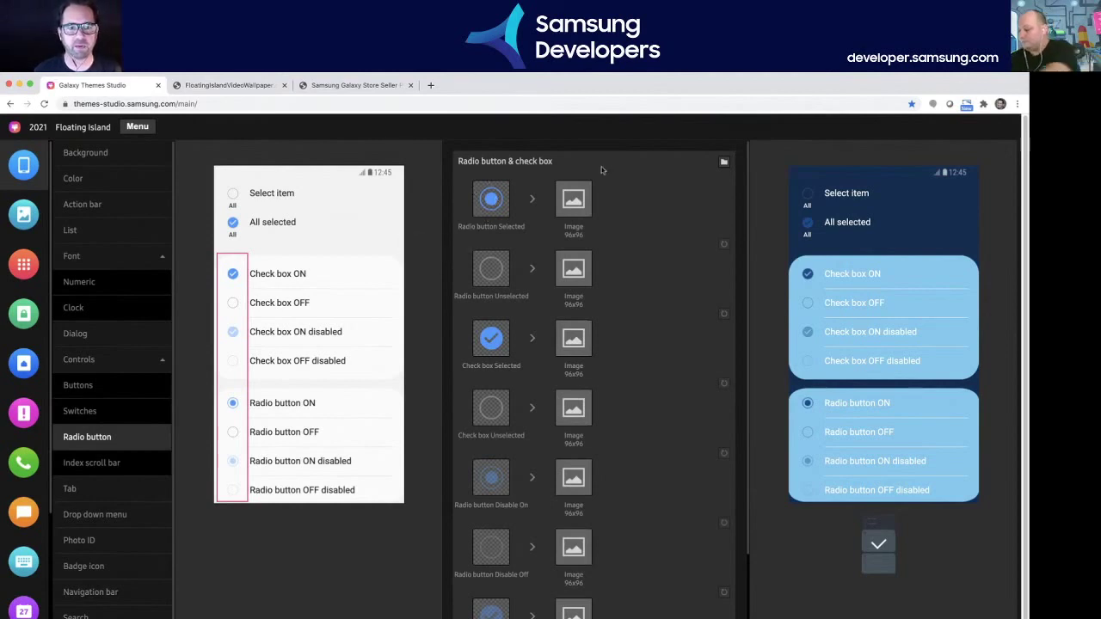
pyautogui.rightClick(491, 198)
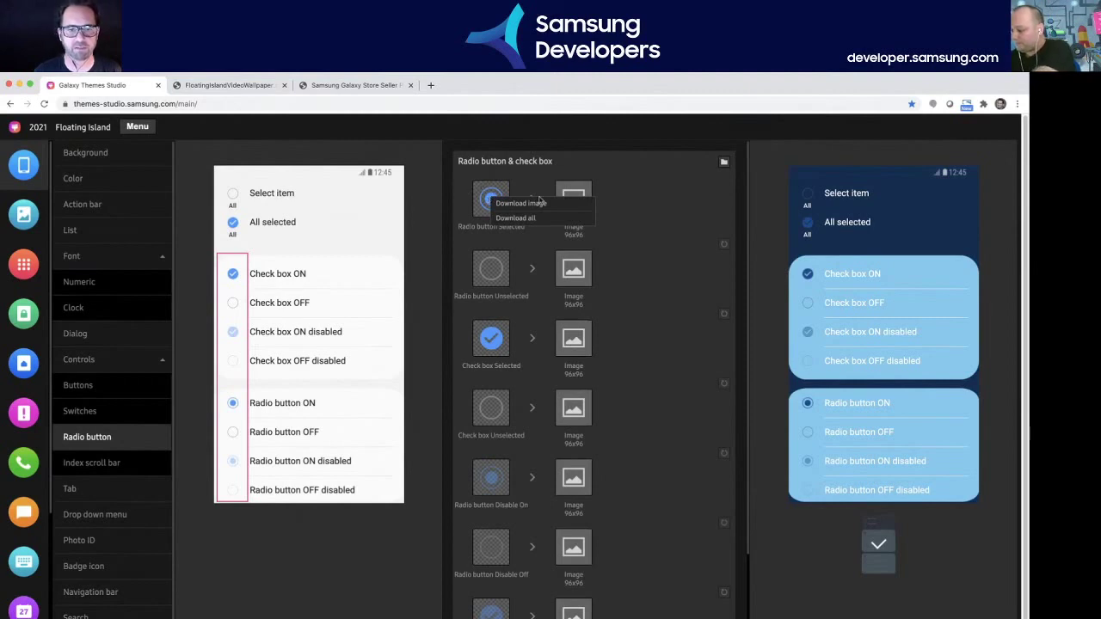
pyautogui.click(632, 176)
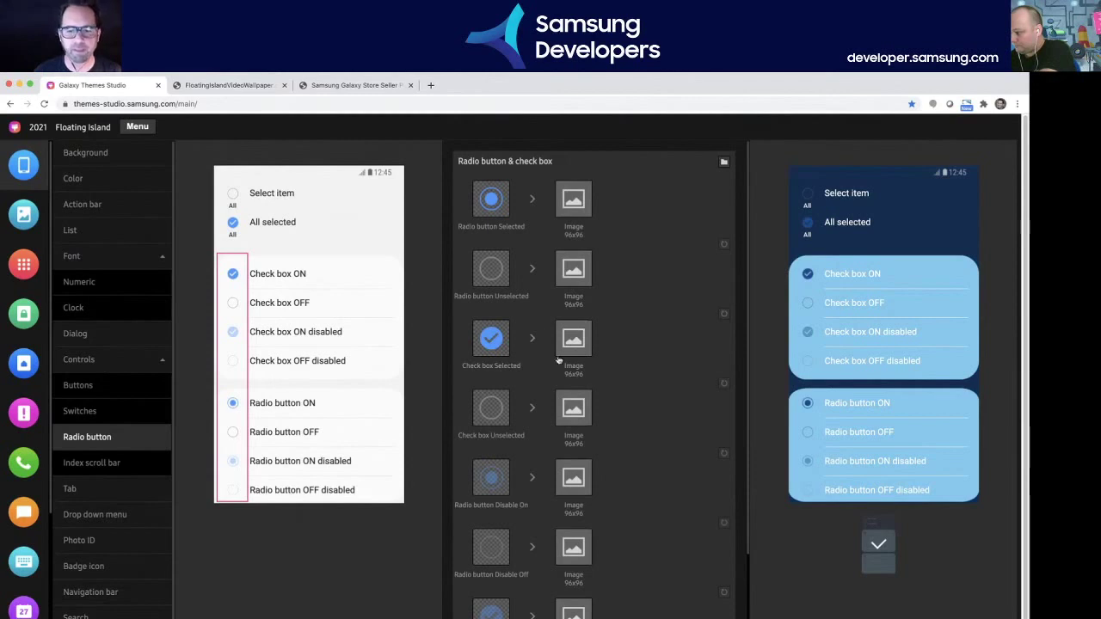
pyautogui.scroll(-3, 557, 361)
pyautogui.scroll(3, 557, 362)
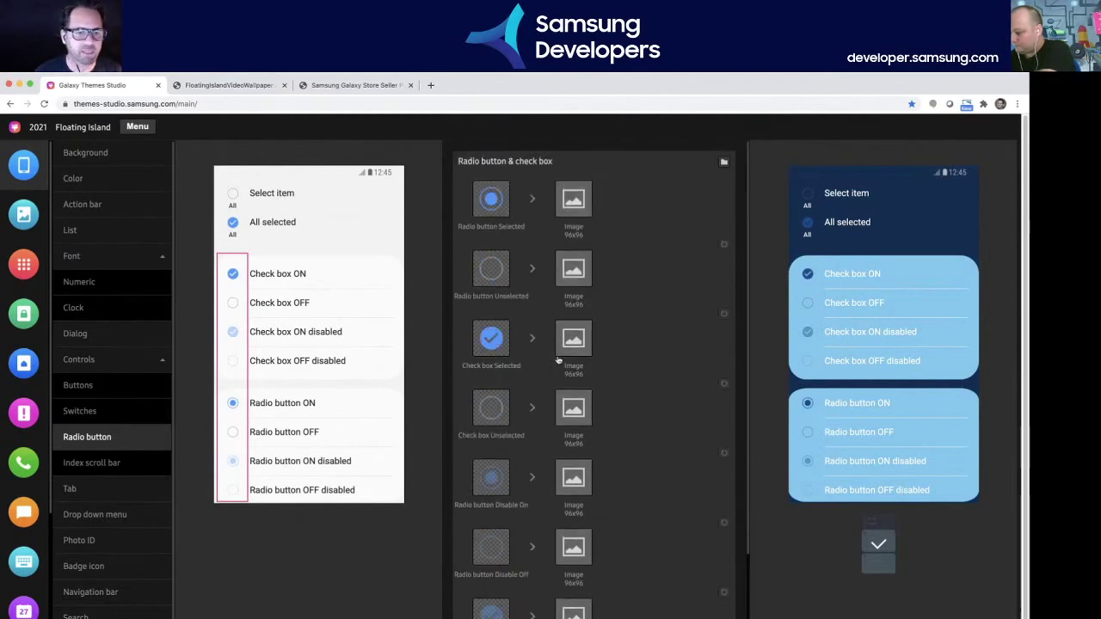
# - Try dark blues #02087D and #0E1150 as the index scroll bar's background color, and cancel the change
pyautogui.click(126, 464)
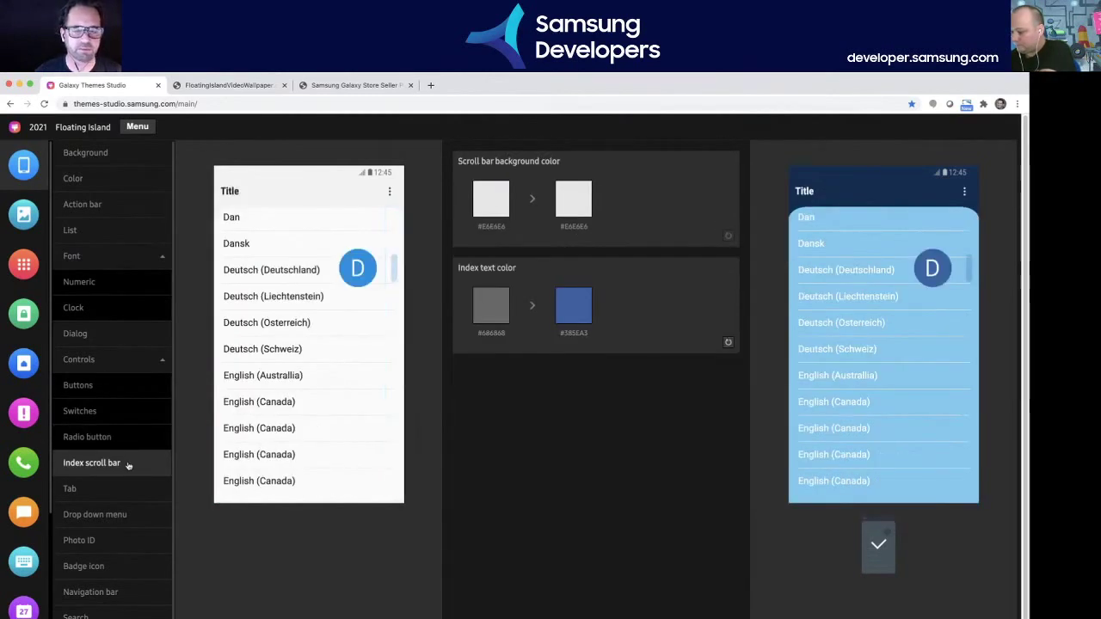
pyautogui.click(584, 204)
pyautogui.click(526, 373)
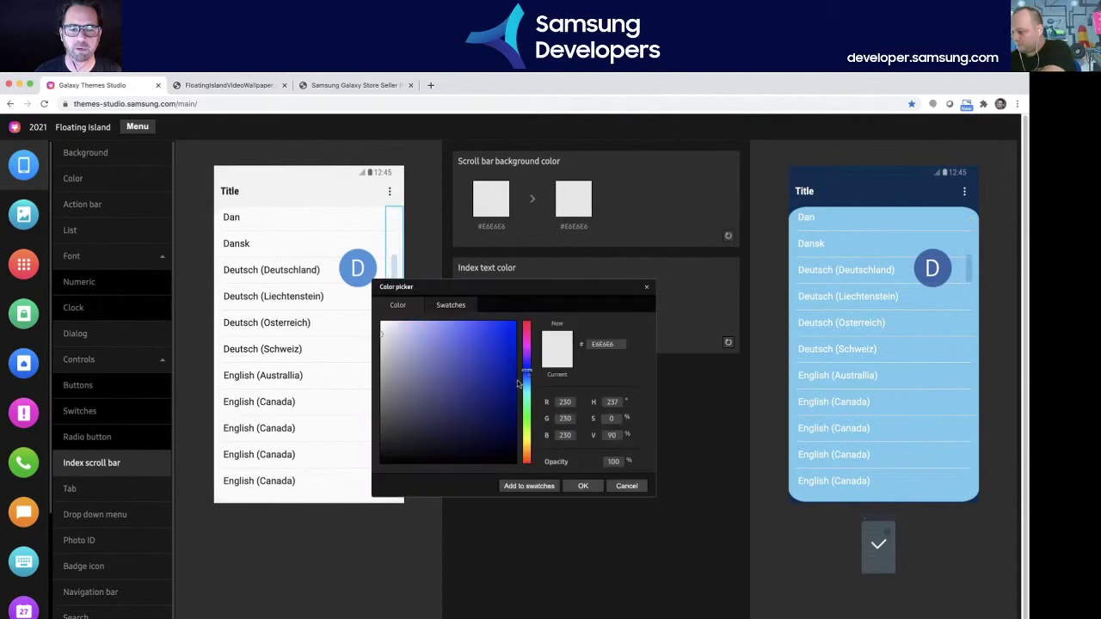
pyautogui.moveTo(518, 384); pyautogui.dragTo(514, 393)
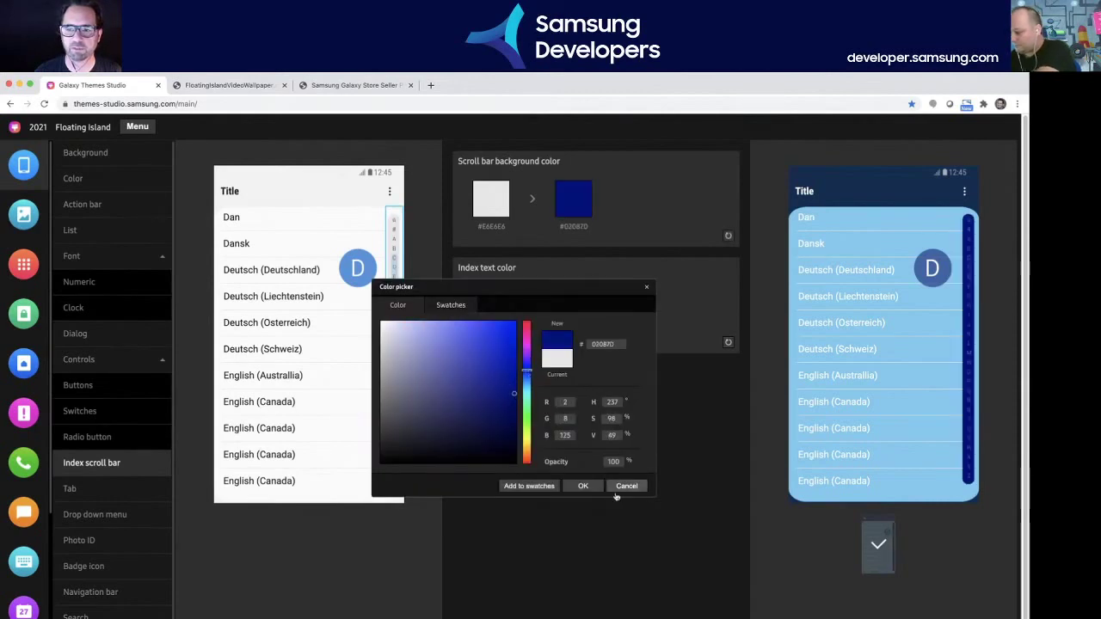
pyautogui.click(493, 421)
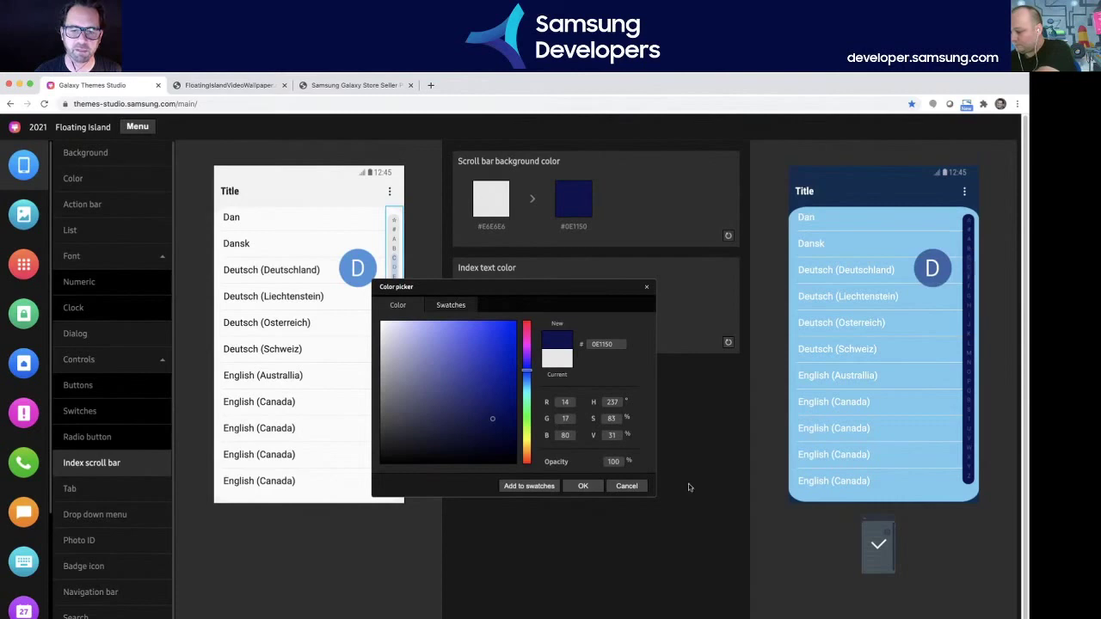
pyautogui.click(627, 487)
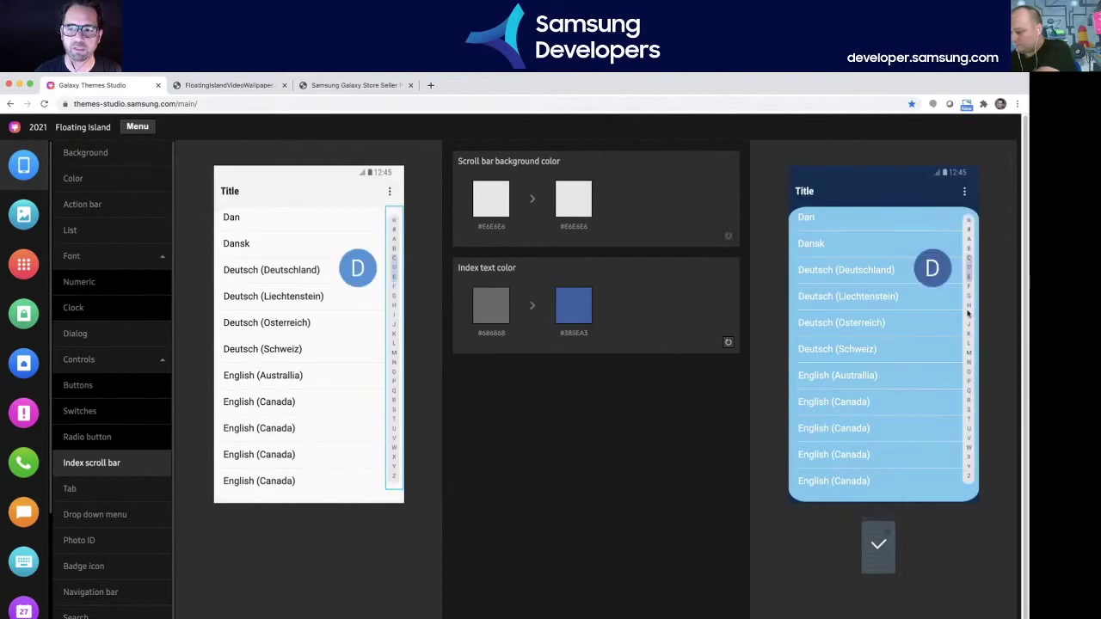
# - Set the index scroll bar's background color to the recent dark blue #0A2B50 and its index text color to #91B5F6
pyautogui.moveTo(572, 204)
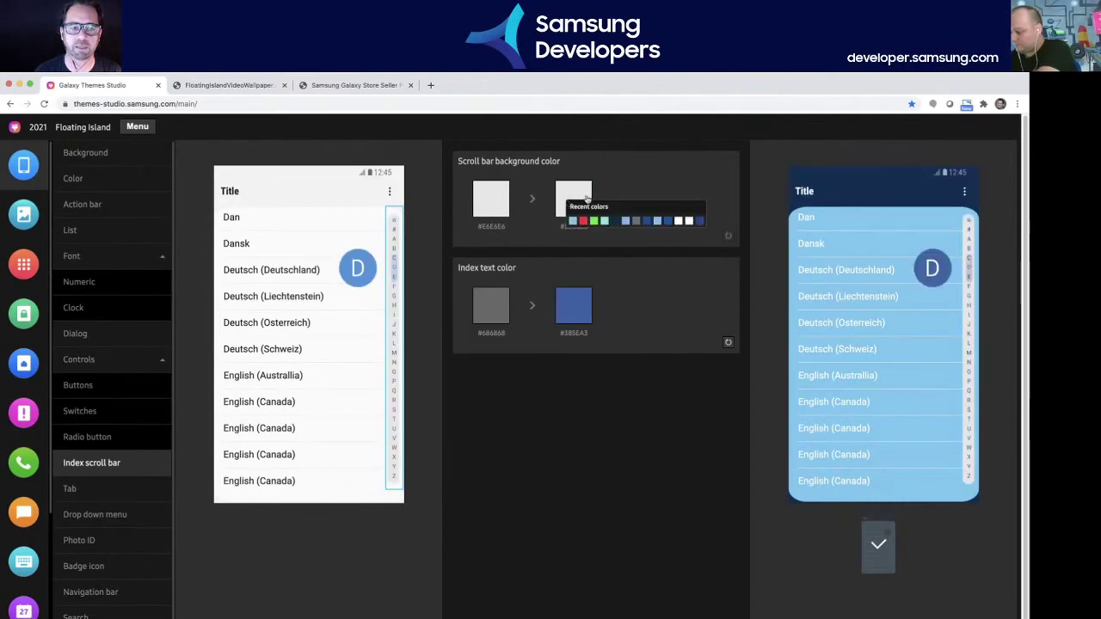
pyautogui.click(616, 223)
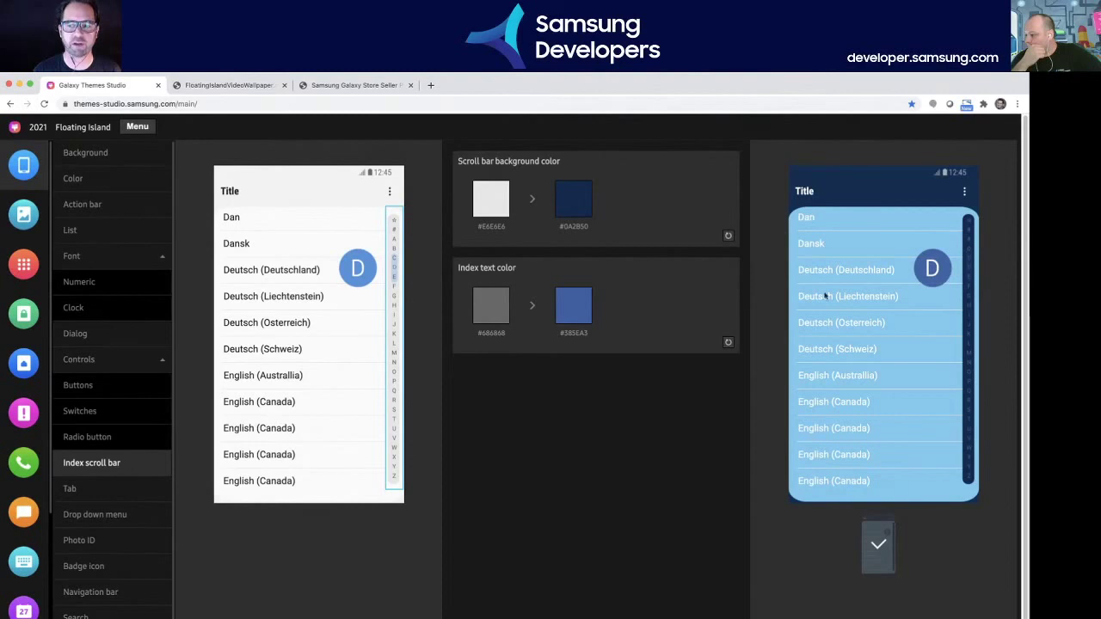
pyautogui.click(574, 308)
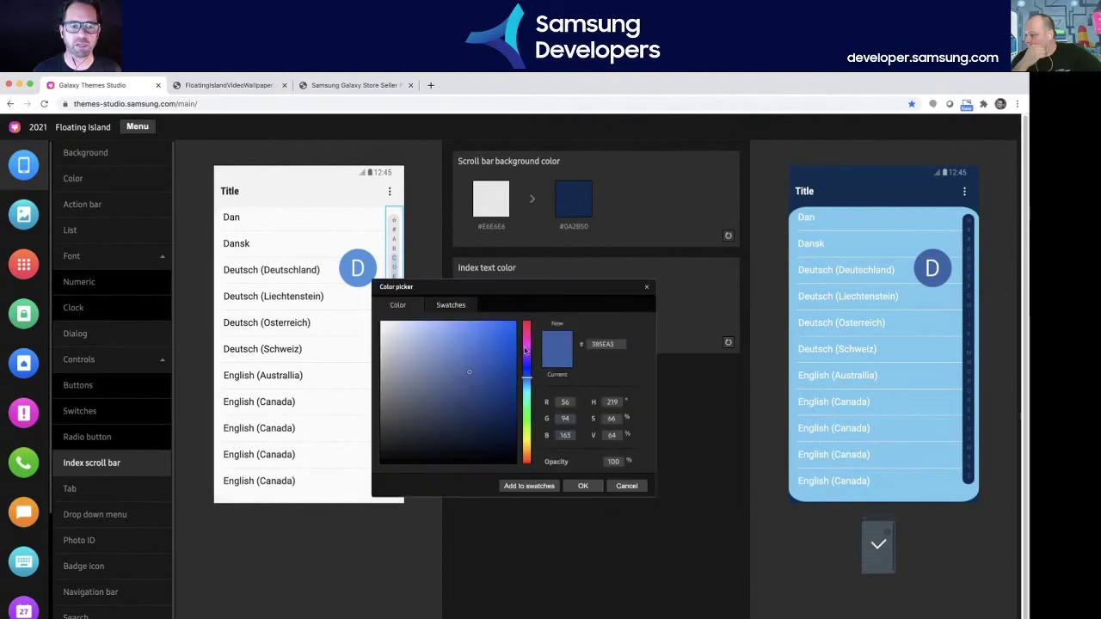
pyautogui.click(449, 345)
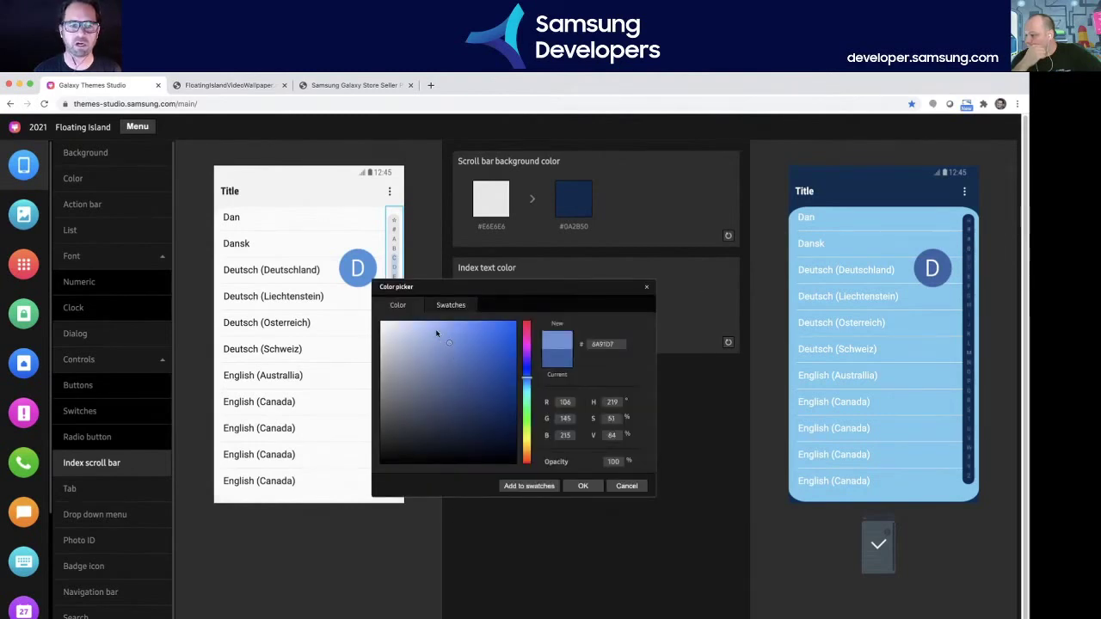
pyautogui.click(436, 326)
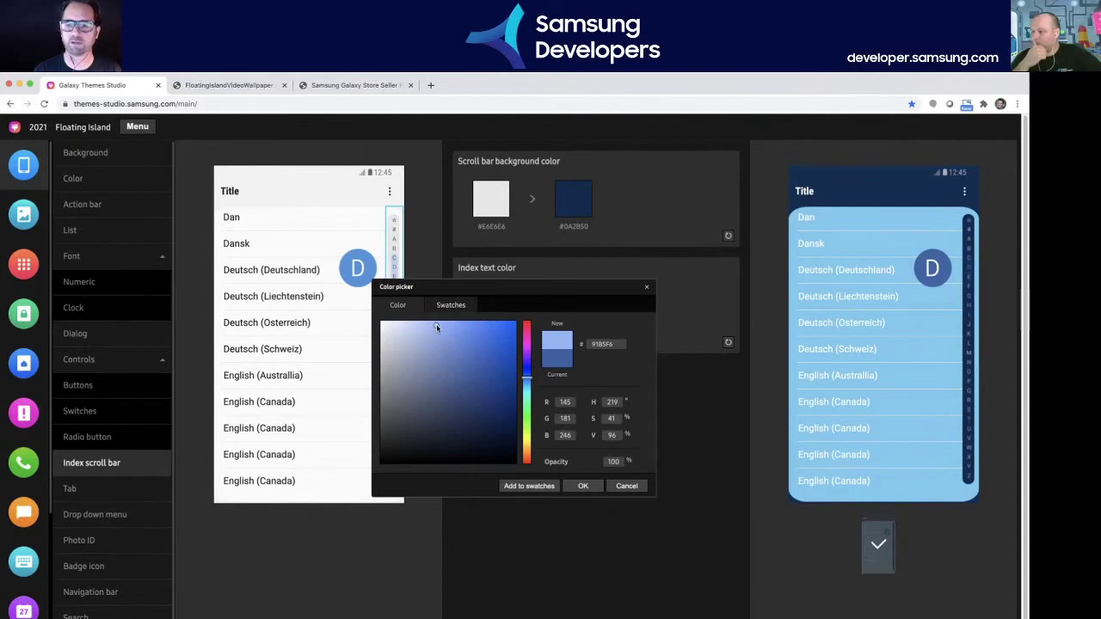
pyautogui.click(583, 487)
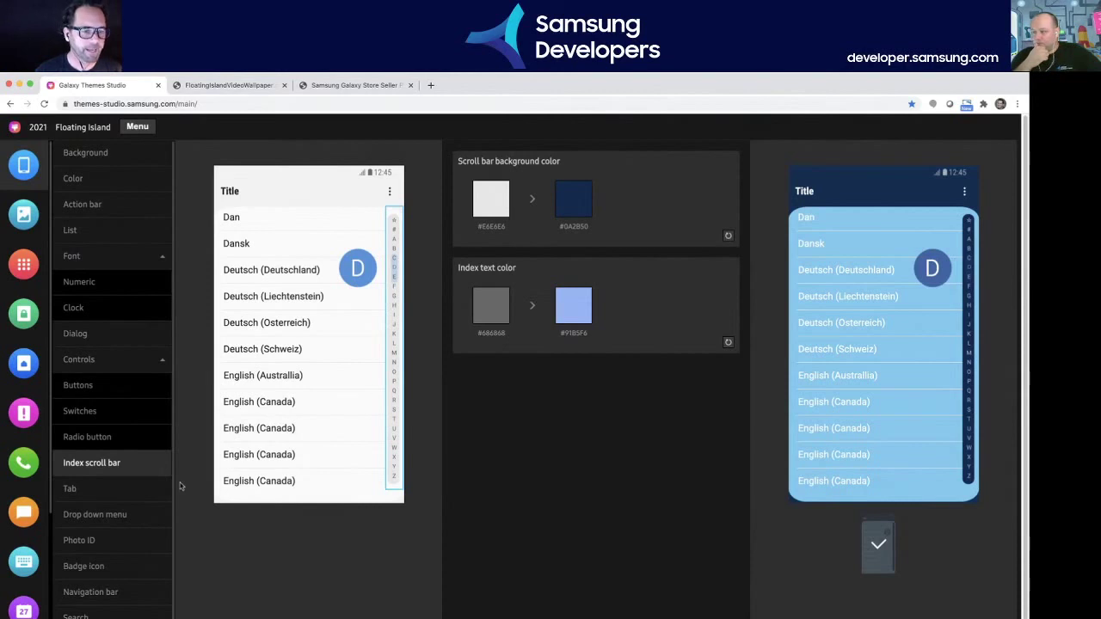
# - Go to the Tab settings and load the selected sub tab image into the 9-patch editor
pyautogui.click(118, 490)
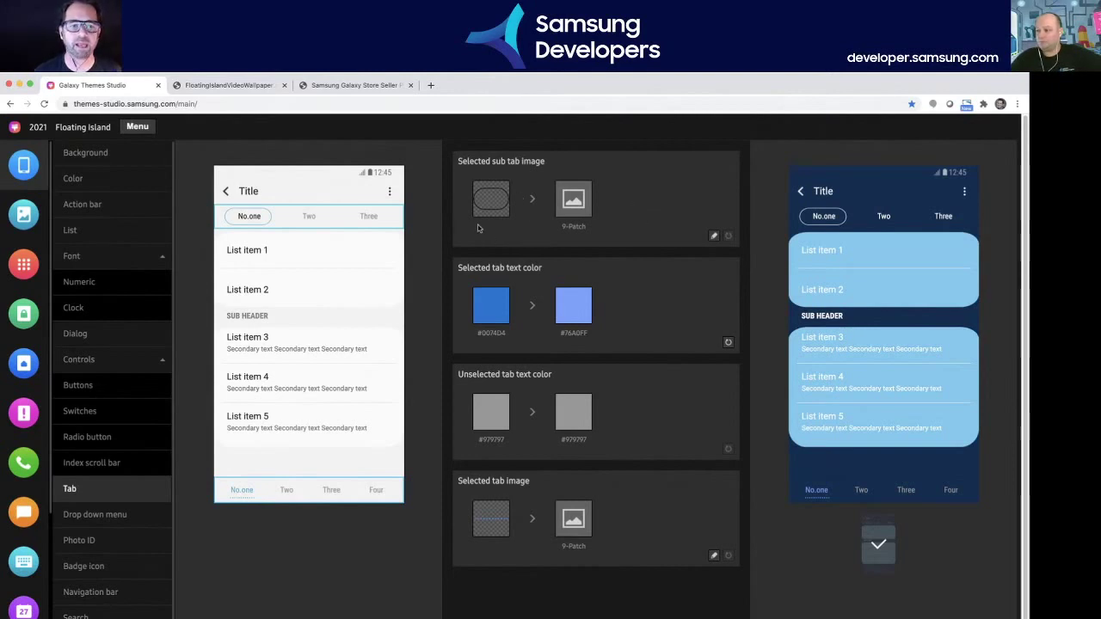
pyautogui.click(714, 237)
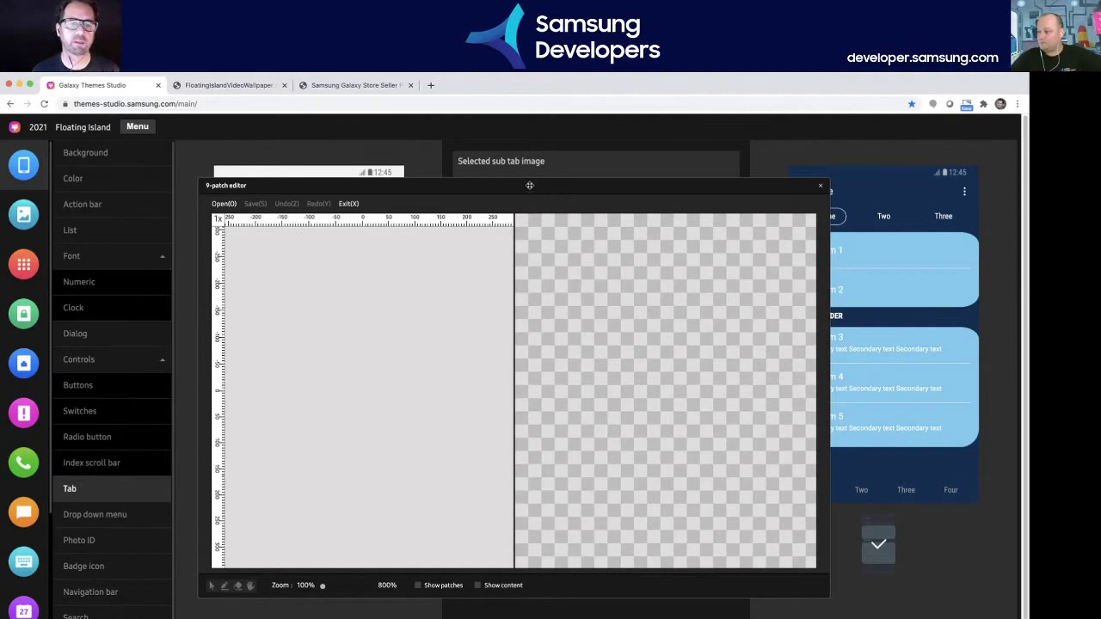
pyautogui.moveTo(529, 185); pyautogui.dragTo(527, 241)
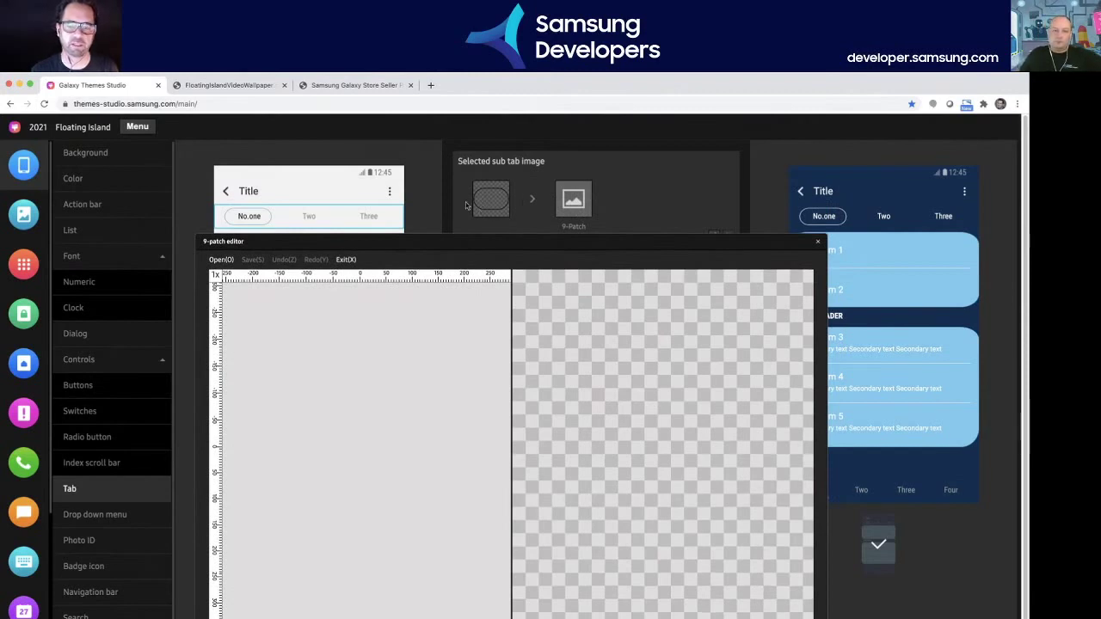
pyautogui.moveTo(442, 244); pyautogui.dragTo(447, 226)
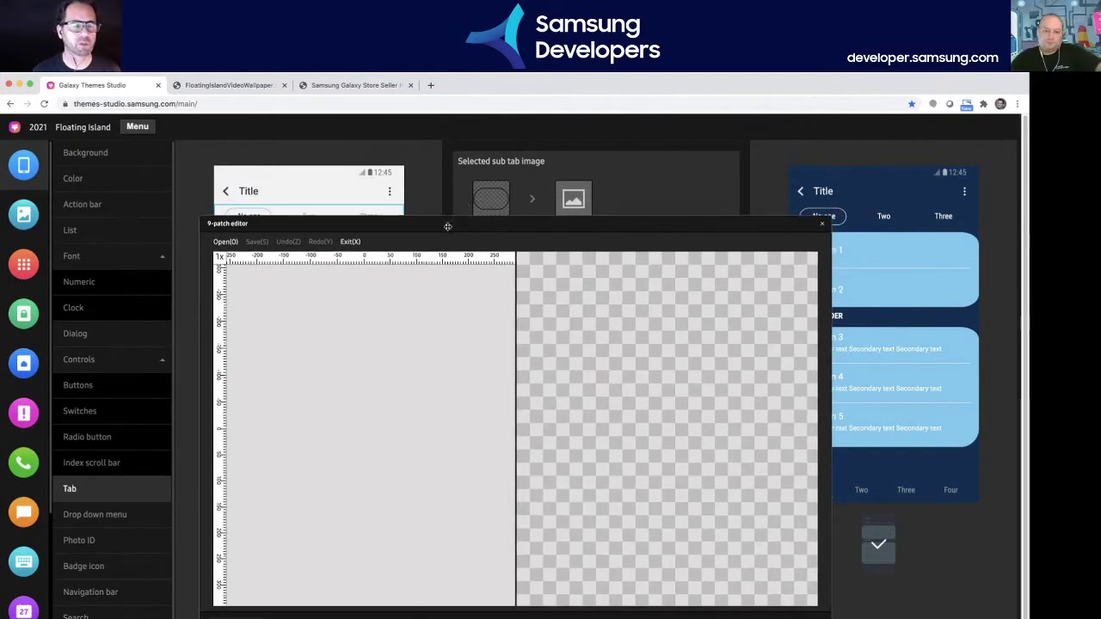
pyautogui.click(229, 243)
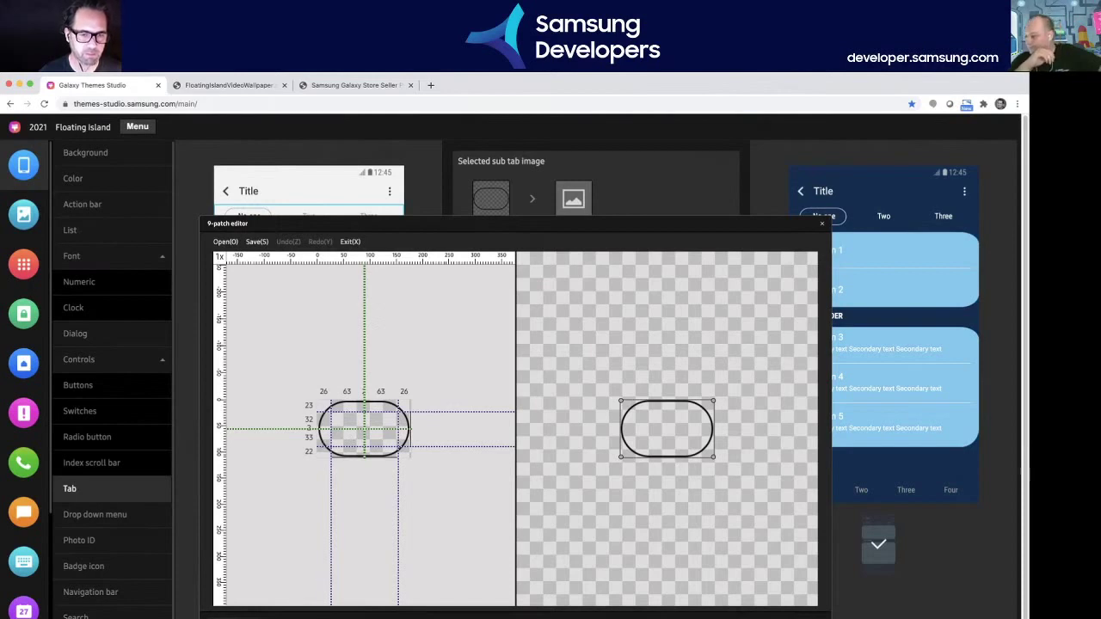
# - Try resizing the sub tab image's stretch areas, setting the vertical one to 4 px and the horizontal one to 24 px
pyautogui.scroll(1, 341, 427)
pyautogui.scroll(1, 297, 428)
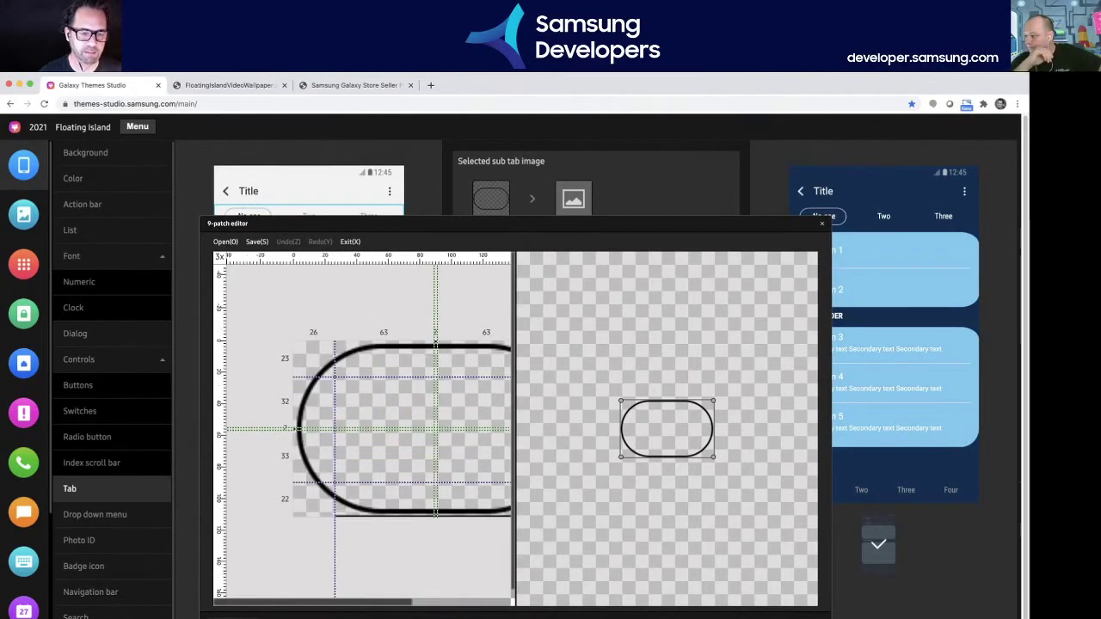
pyautogui.scroll(1, 293, 368)
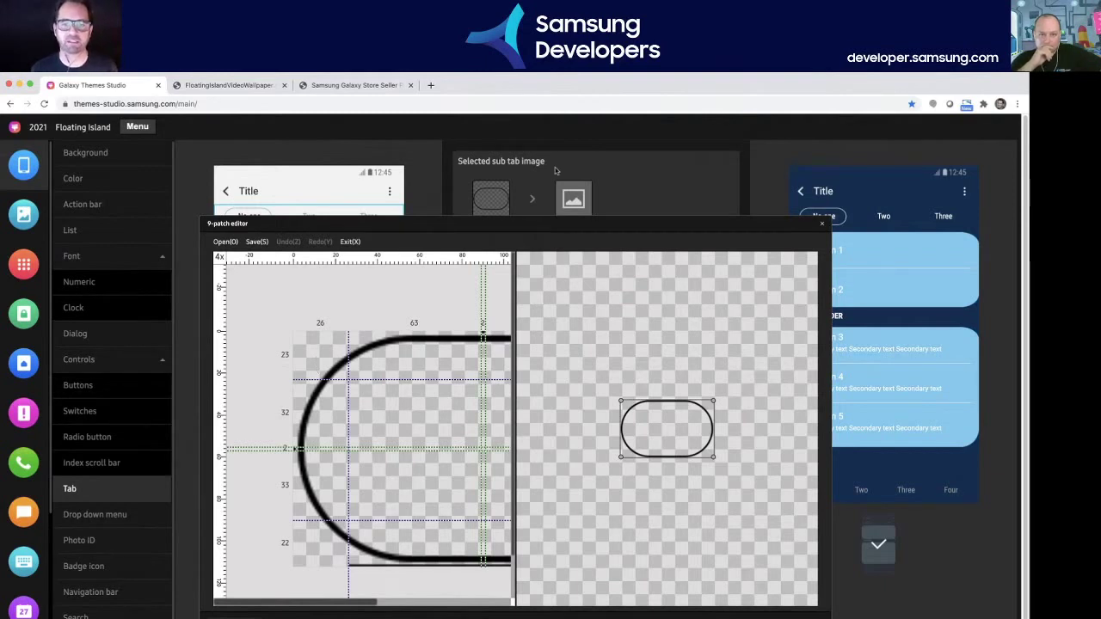
pyautogui.moveTo(671, 222); pyautogui.dragTo(587, 192)
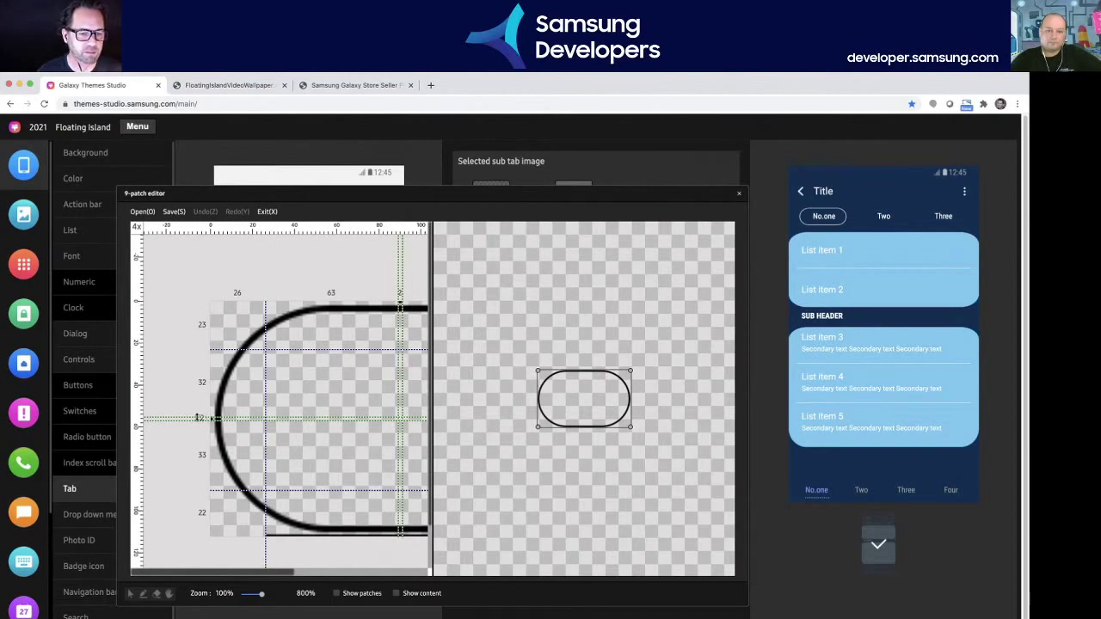
pyautogui.moveTo(197, 418); pyautogui.dragTo(199, 385)
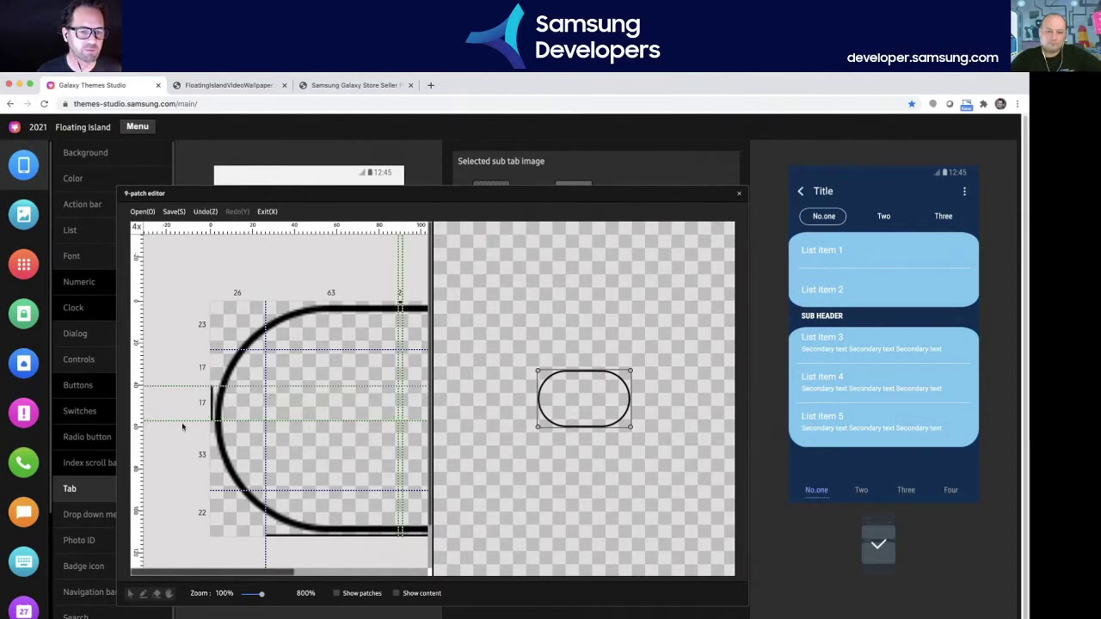
pyautogui.moveTo(177, 421); pyautogui.dragTo(178, 459)
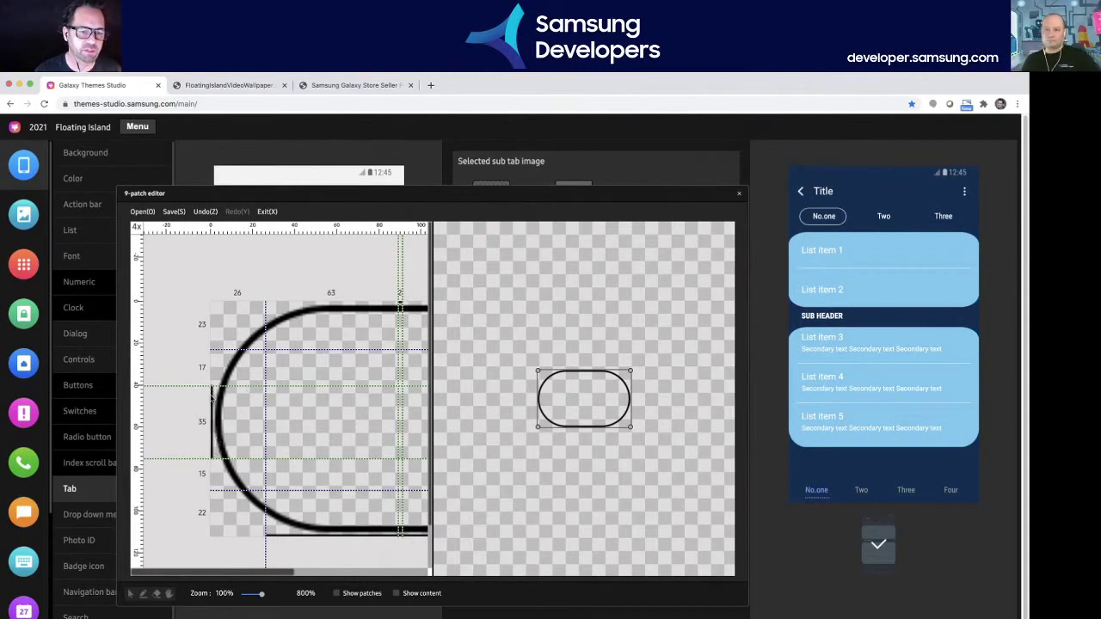
pyautogui.moveTo(191, 459); pyautogui.dragTo(194, 426)
pyautogui.moveTo(184, 387); pyautogui.dragTo(189, 419)
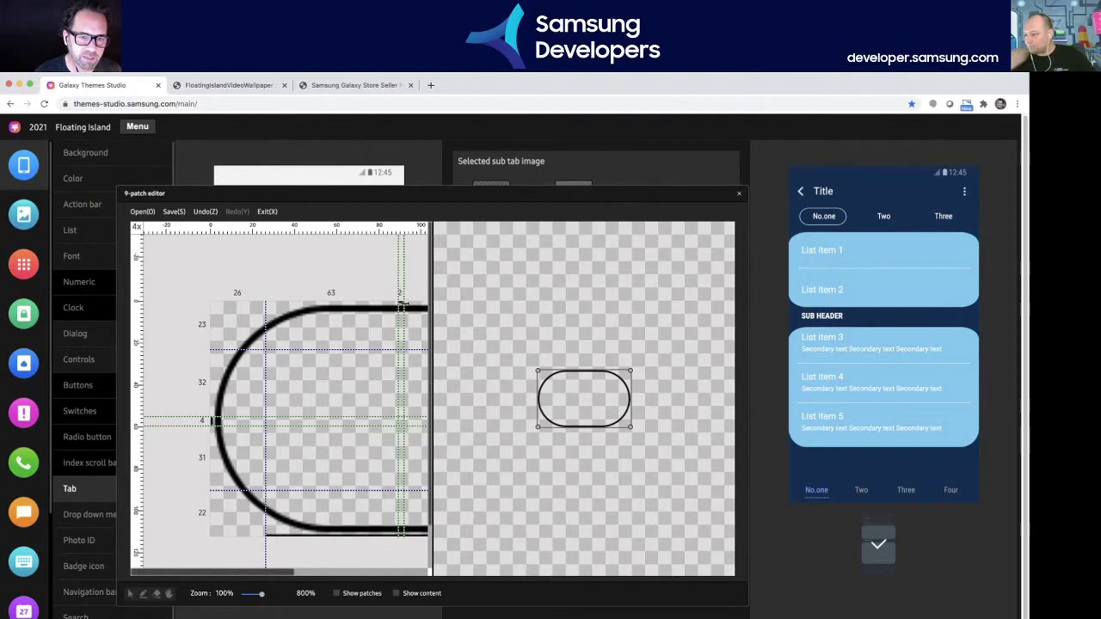
pyautogui.moveTo(401, 305); pyautogui.dragTo(366, 307)
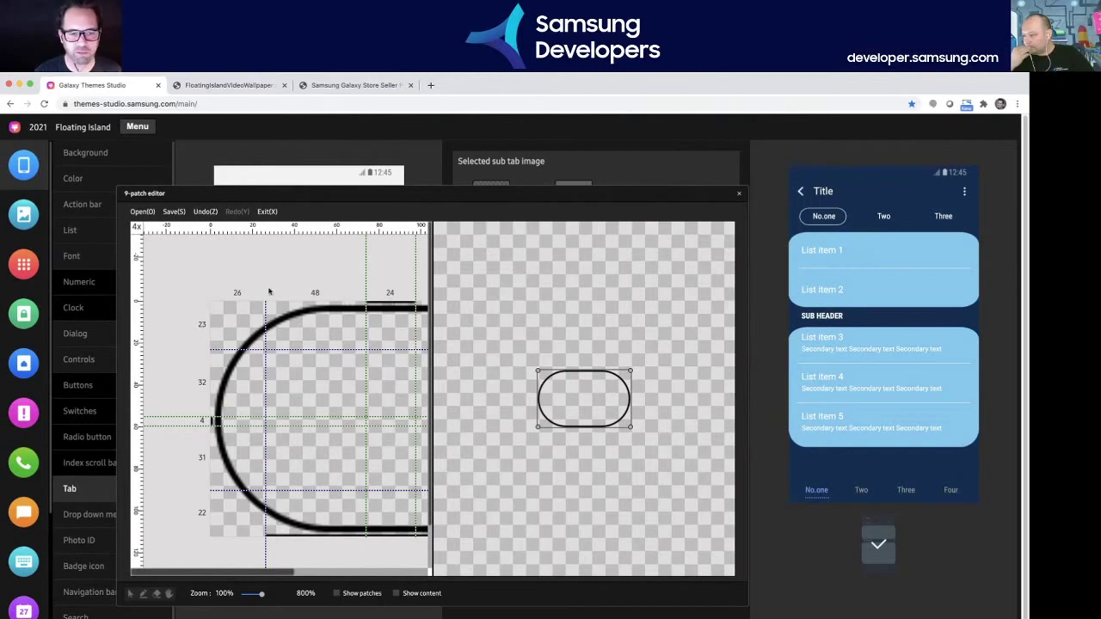
# - Show the content area and try shrinking it to margins of 51 px left, 54 px right, 43 px top and 42 px bottom
pyautogui.click(397, 593)
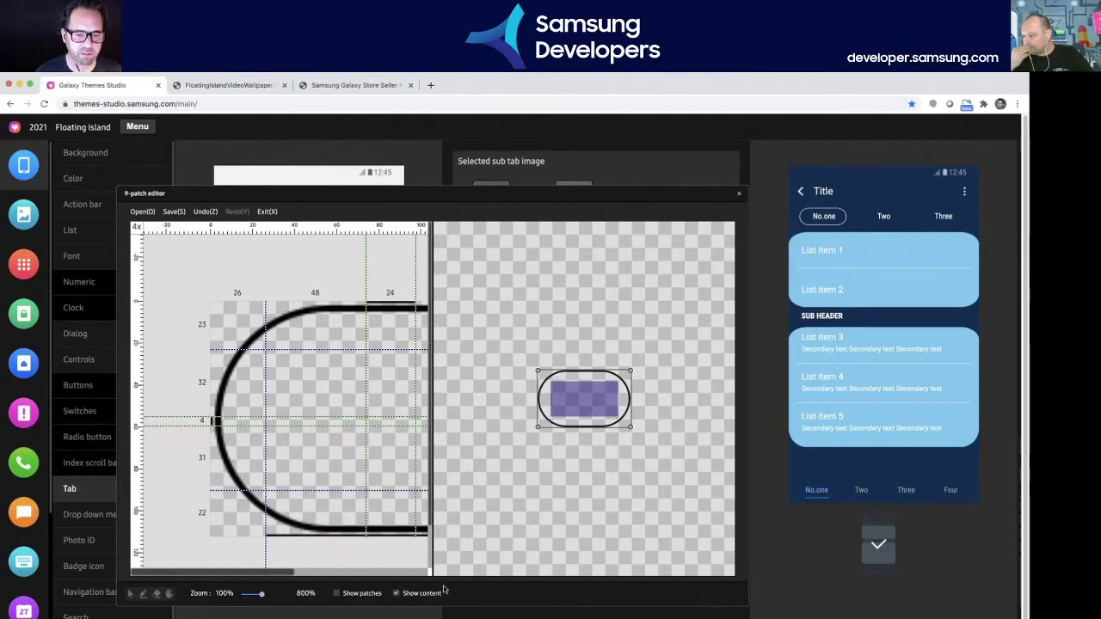
pyautogui.moveTo(262, 593); pyautogui.dragTo(248, 596)
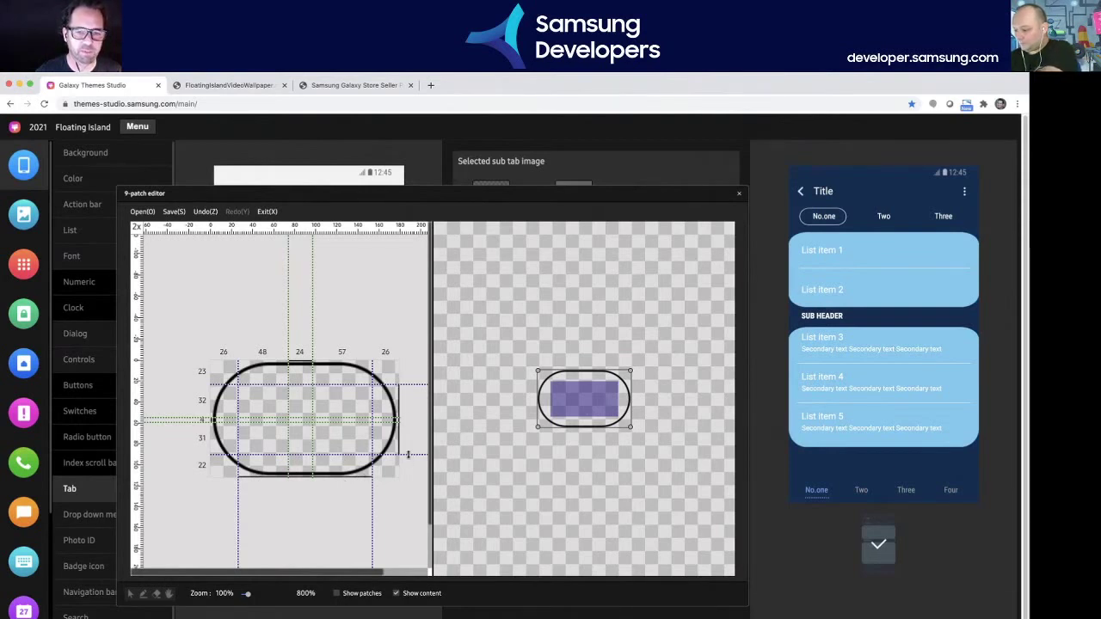
pyautogui.moveTo(408, 454); pyautogui.dragTo(409, 437)
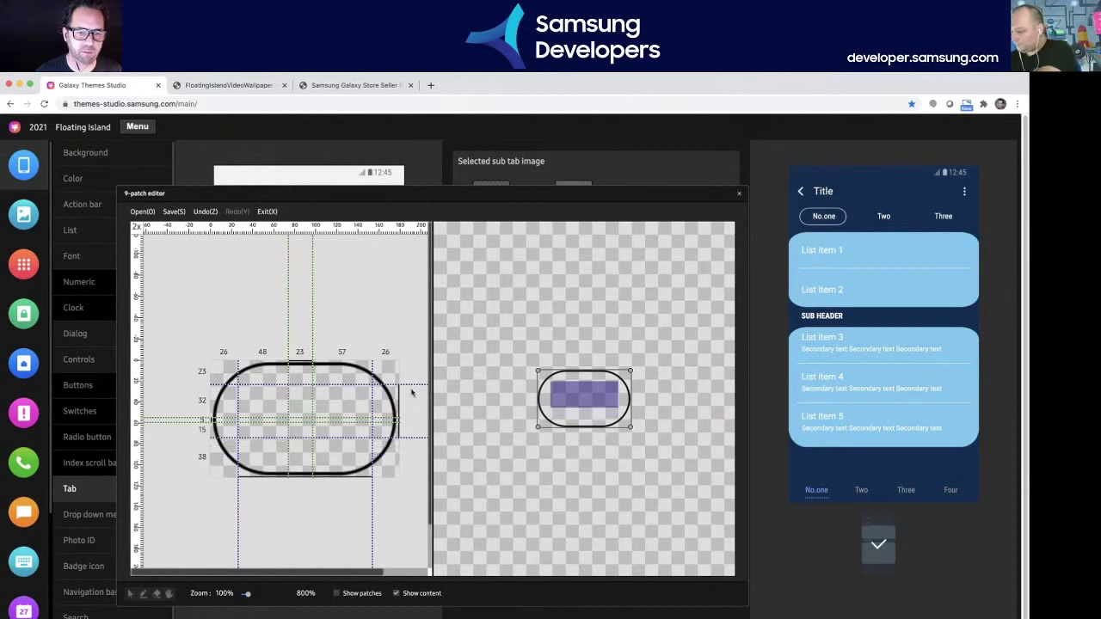
pyautogui.moveTo(412, 385); pyautogui.dragTo(413, 403)
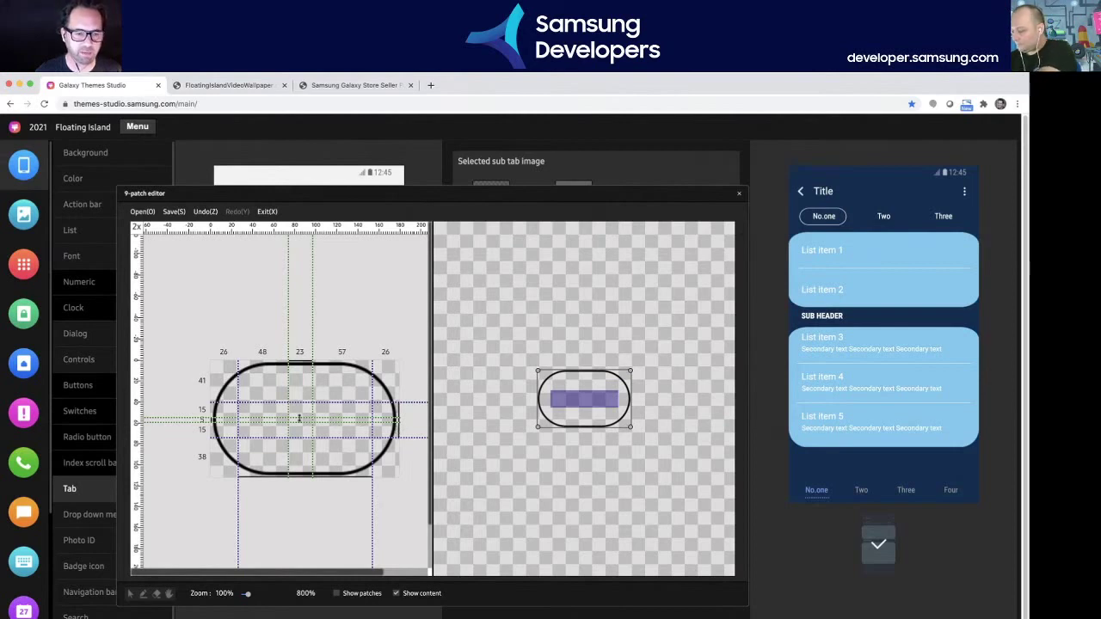
pyautogui.moveTo(238, 488); pyautogui.dragTo(263, 488)
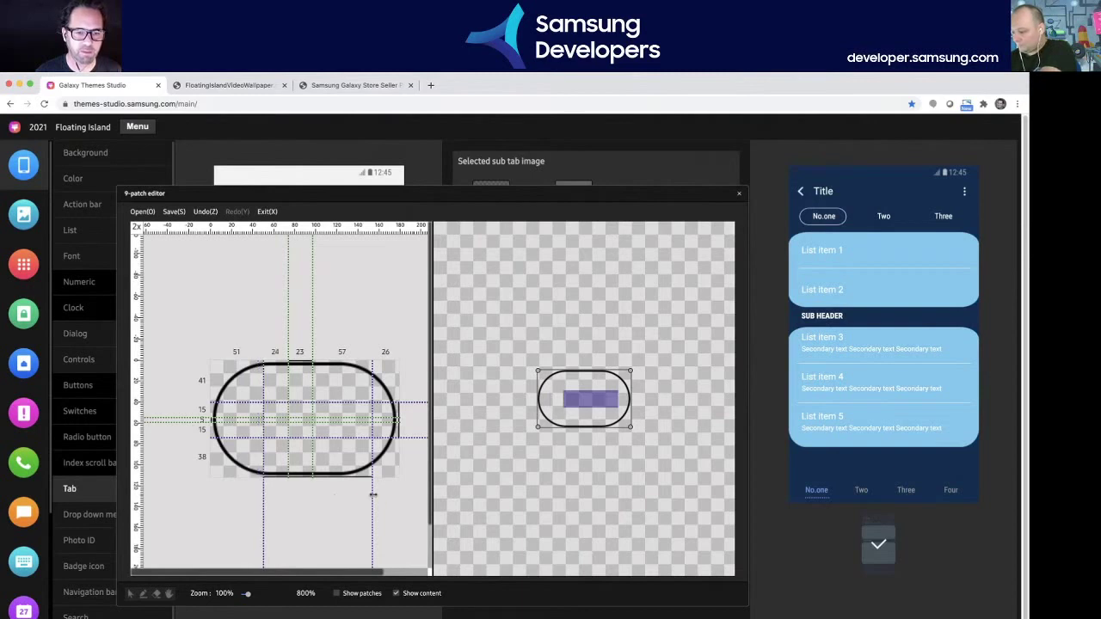
pyautogui.moveTo(372, 495); pyautogui.dragTo(343, 492)
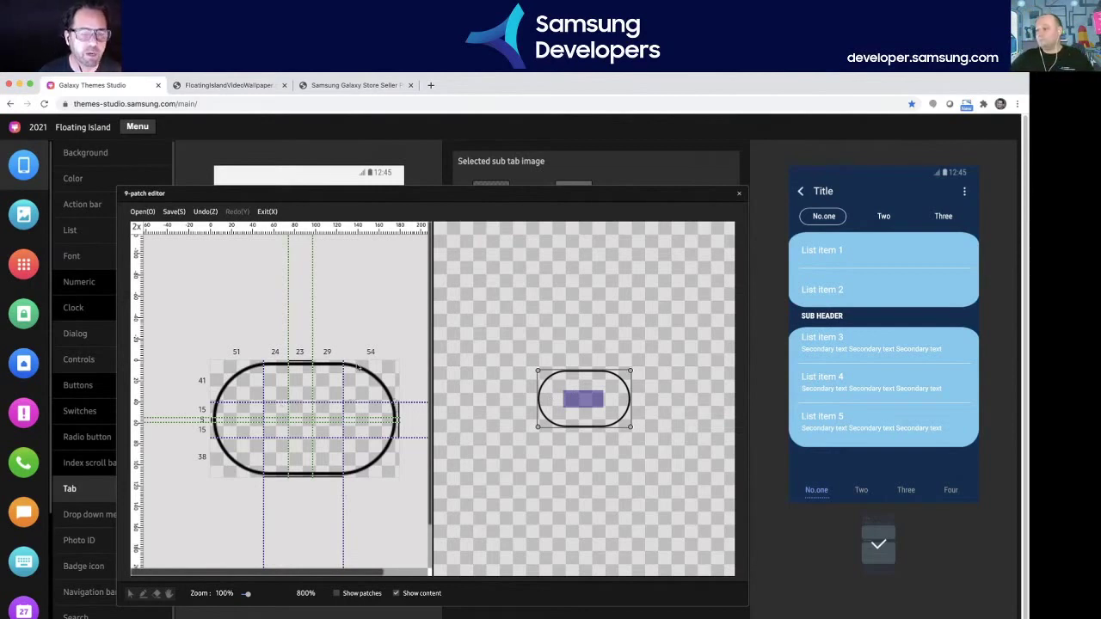
pyautogui.moveTo(412, 412)
pyautogui.mouseDown()
pyautogui.moveTo(407, 387)
pyautogui.moveTo(411, 432)
pyautogui.mouseUp()
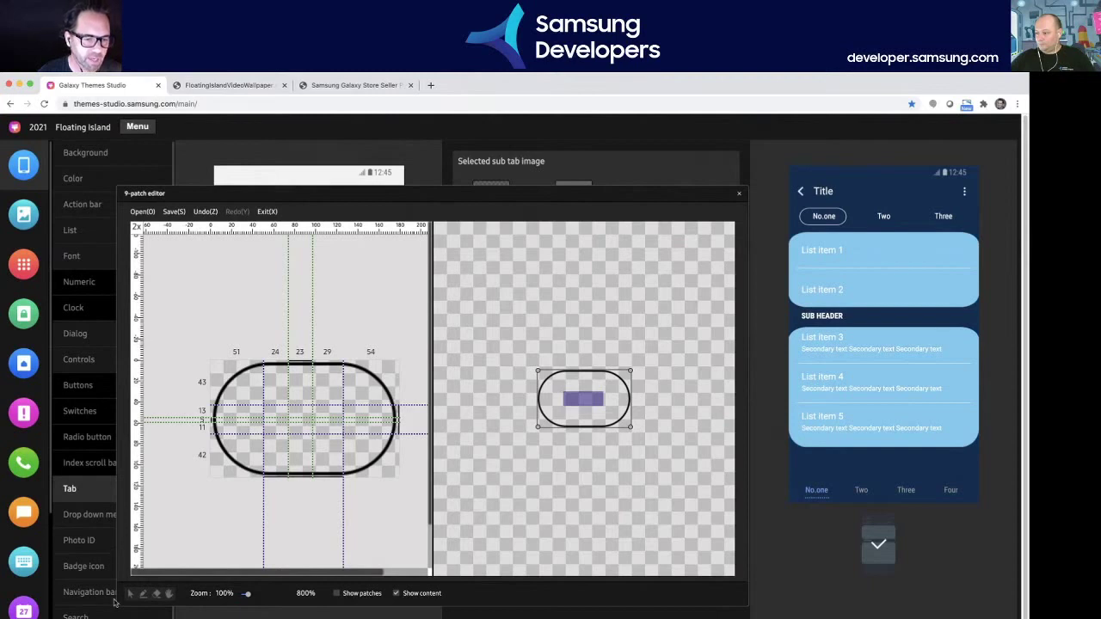
# - Try drawing an extra 11 px stretch segment along the image's top edge, and exit the 9-patch editor without importing the changes
pyautogui.click(144, 593)
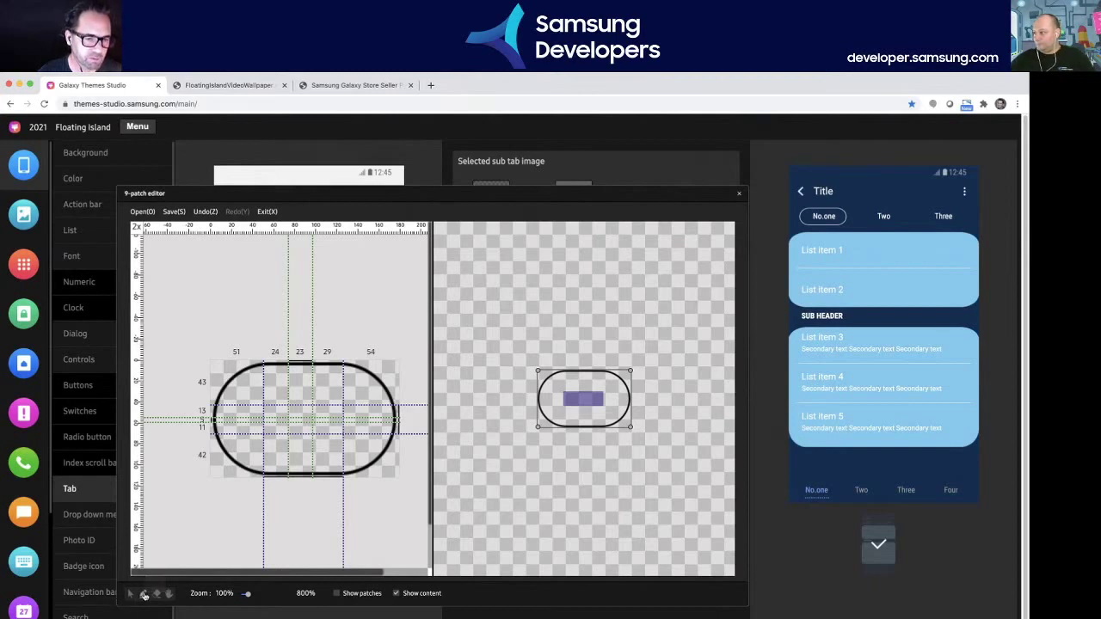
pyautogui.click(276, 353)
pyautogui.moveTo(277, 353); pyautogui.dragTo(283, 362)
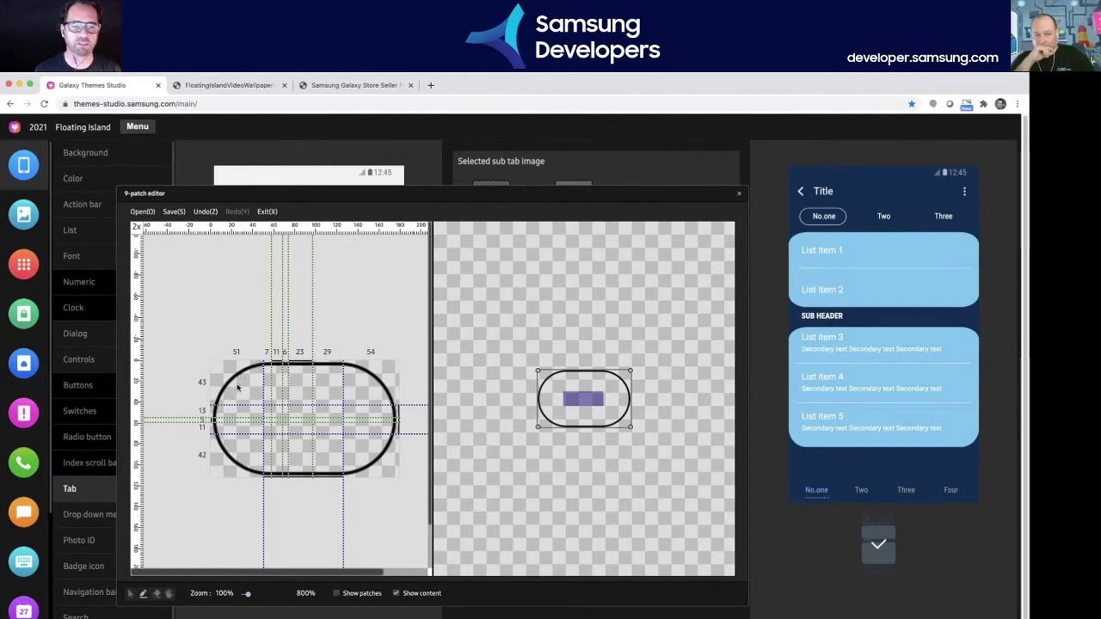
pyautogui.click(267, 211)
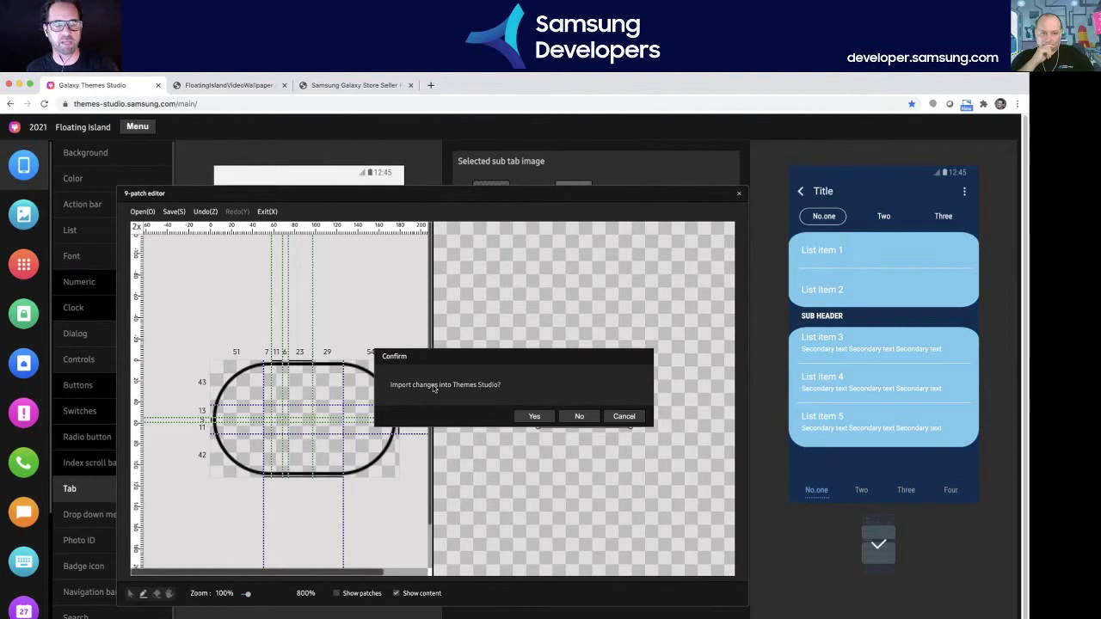
pyautogui.click(579, 417)
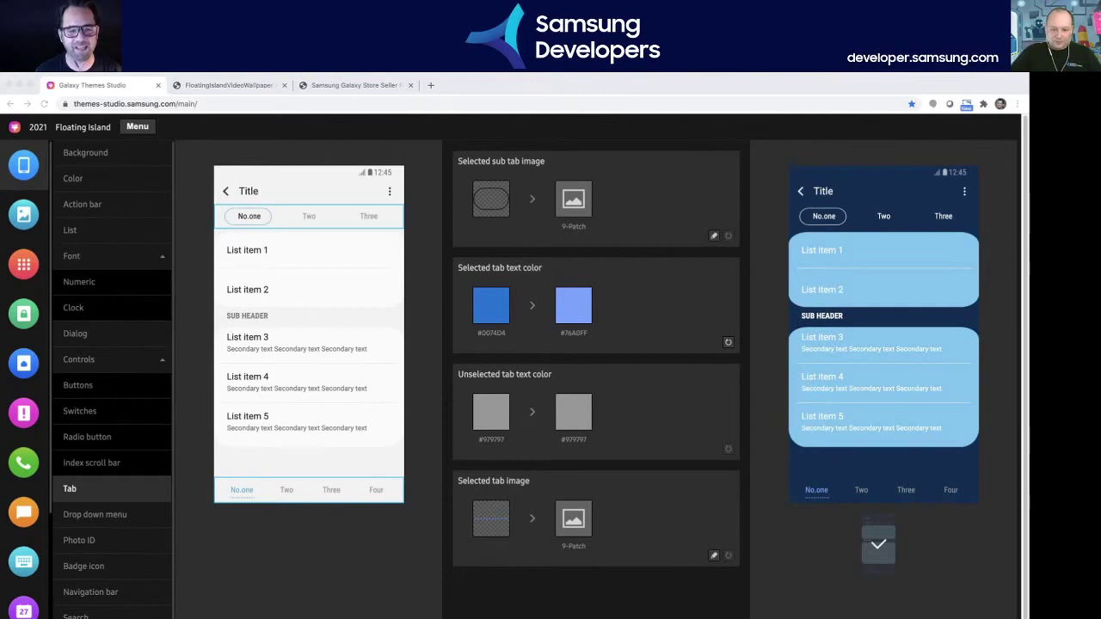
# - Switch to Photoshop and examine the black 9-patch marker pixels along the edges of sub_tab.9.png
pyautogui.press('super+Tab')
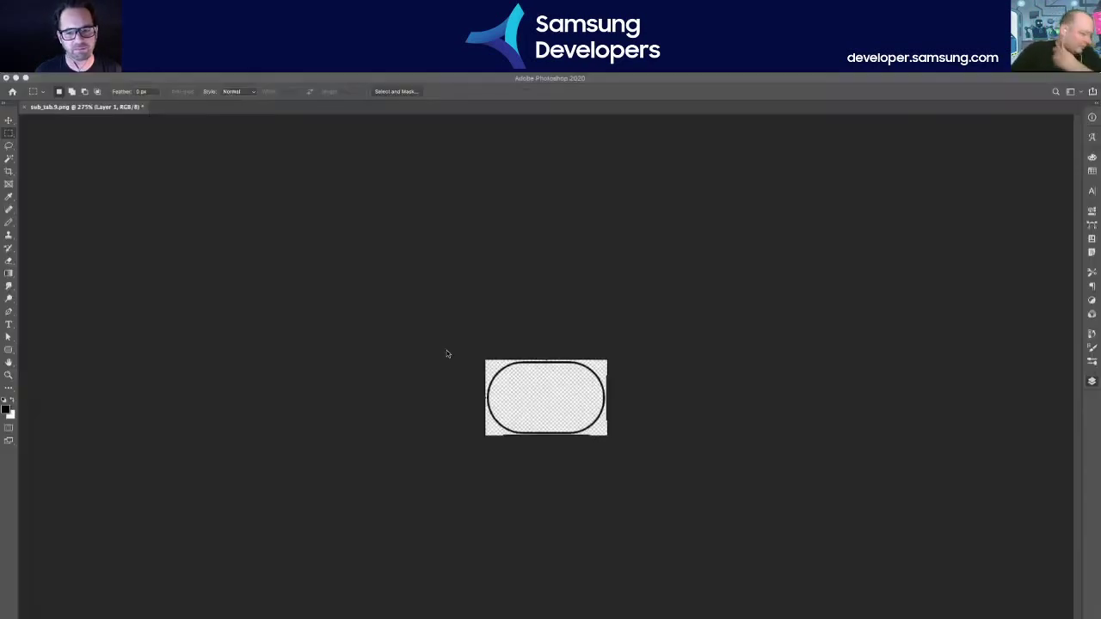
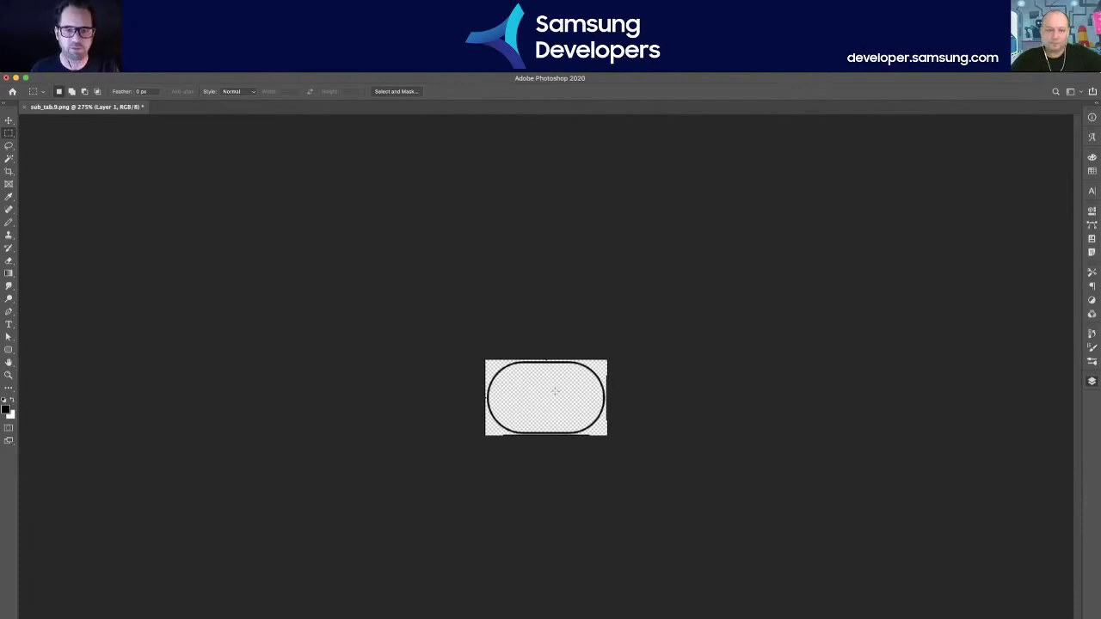
pyautogui.scroll(6, 554, 392)
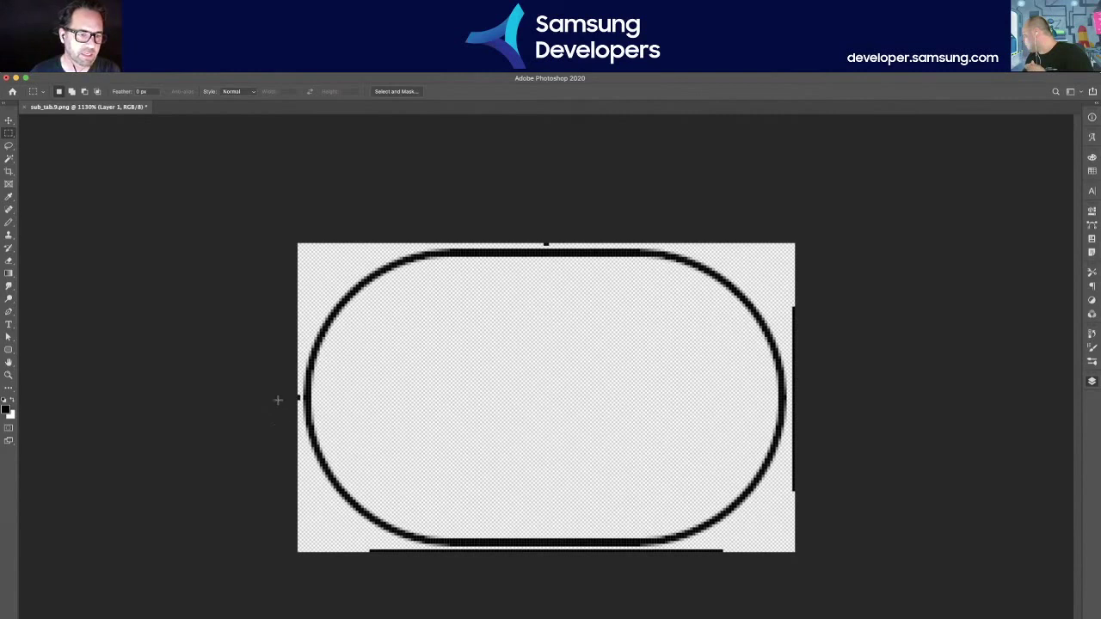
pyautogui.scroll(5, 278, 399)
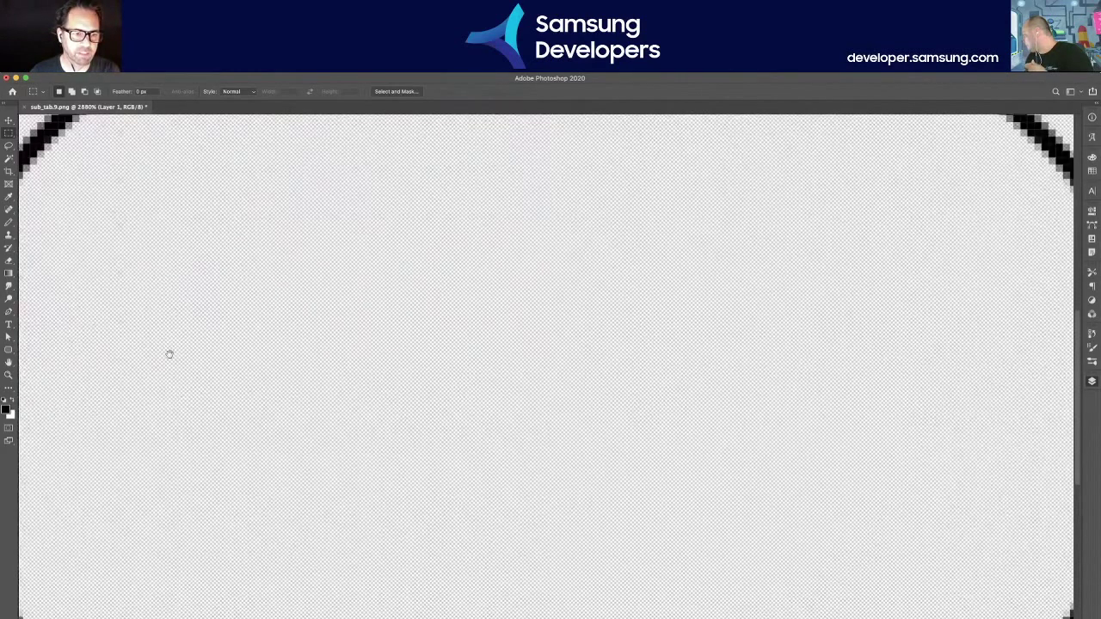
pyautogui.moveTo(169, 354); pyautogui.dragTo(551, 353)
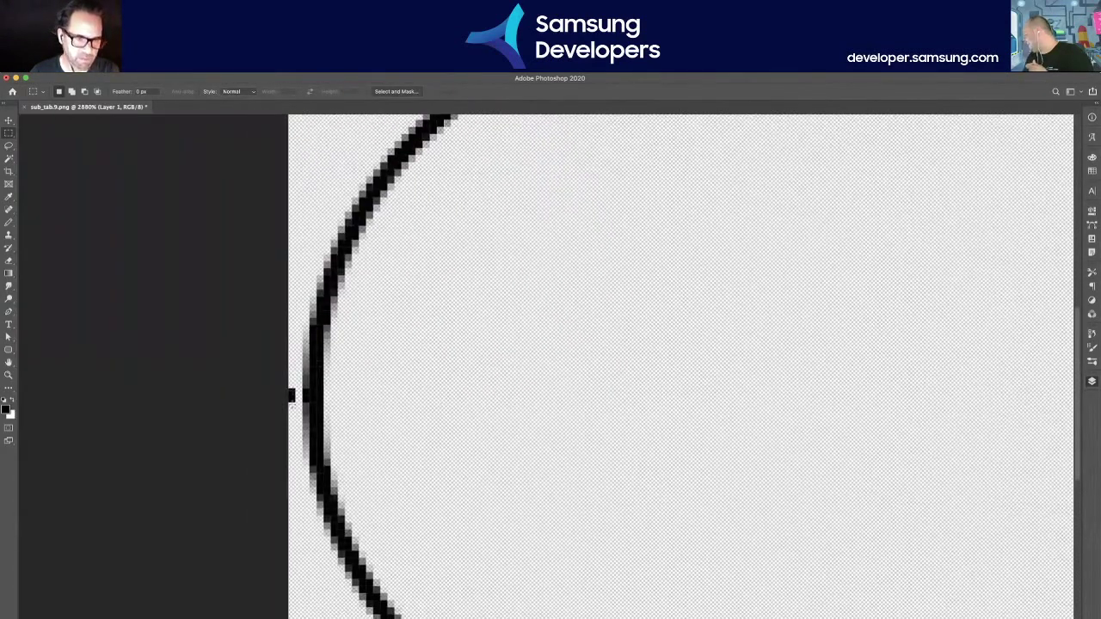
pyautogui.scroll(-3, 421, 360)
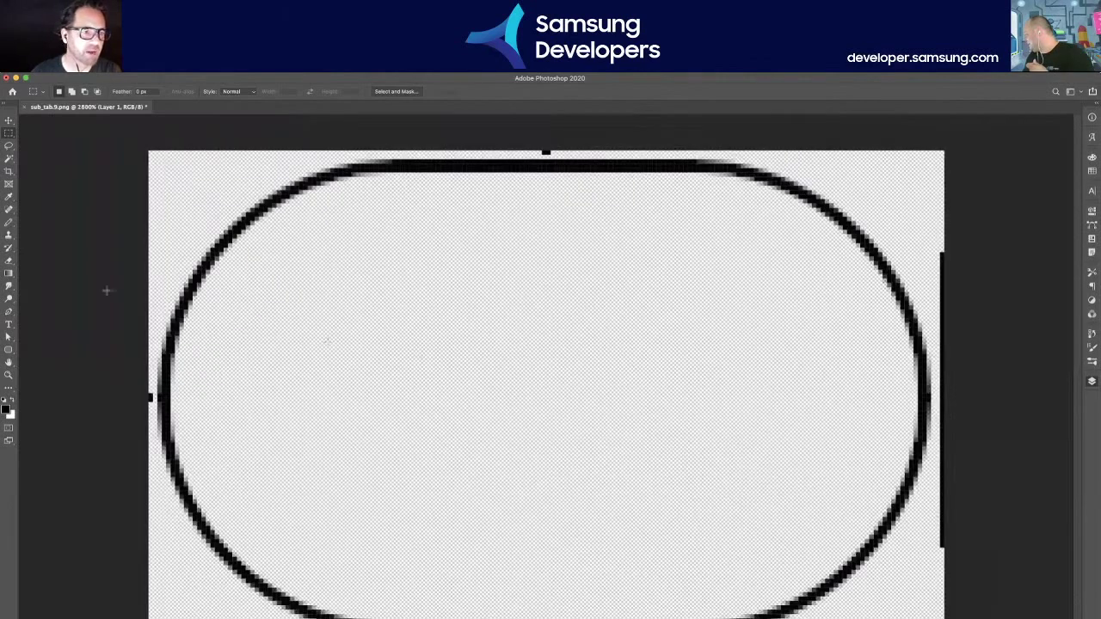
# - Try extending the vertical stretch marker on the image's left edge with the Pencil tool, and undo the strokes
pyautogui.click(9, 222)
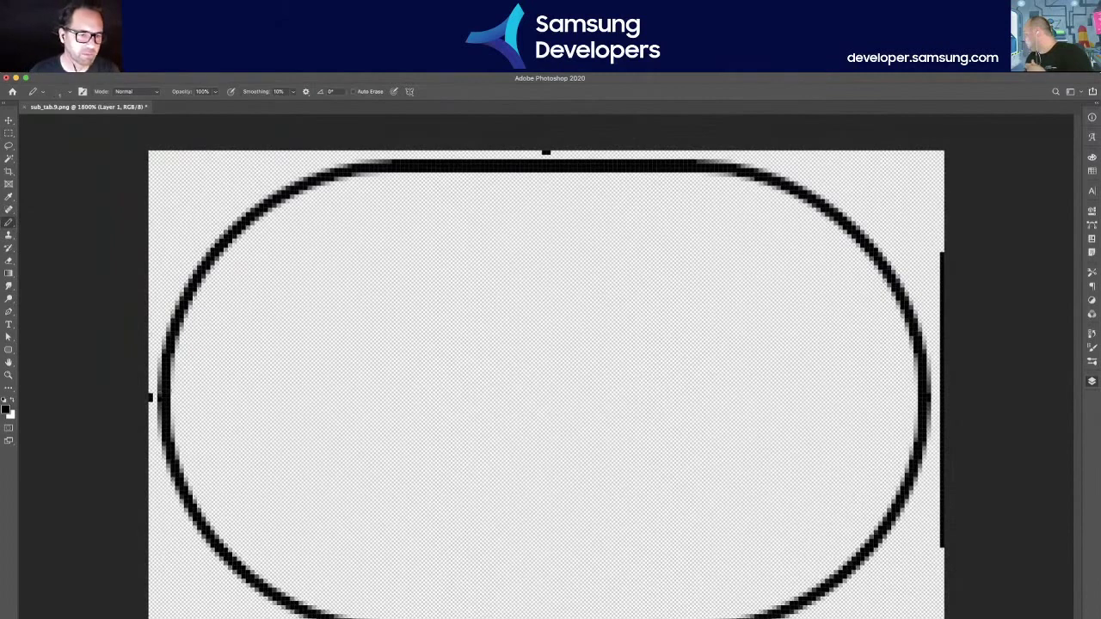
pyautogui.moveTo(150, 397)
pyautogui.mouseDown()
pyautogui.moveTo(151, 353)
pyautogui.moveTo(152, 432)
pyautogui.mouseUp()
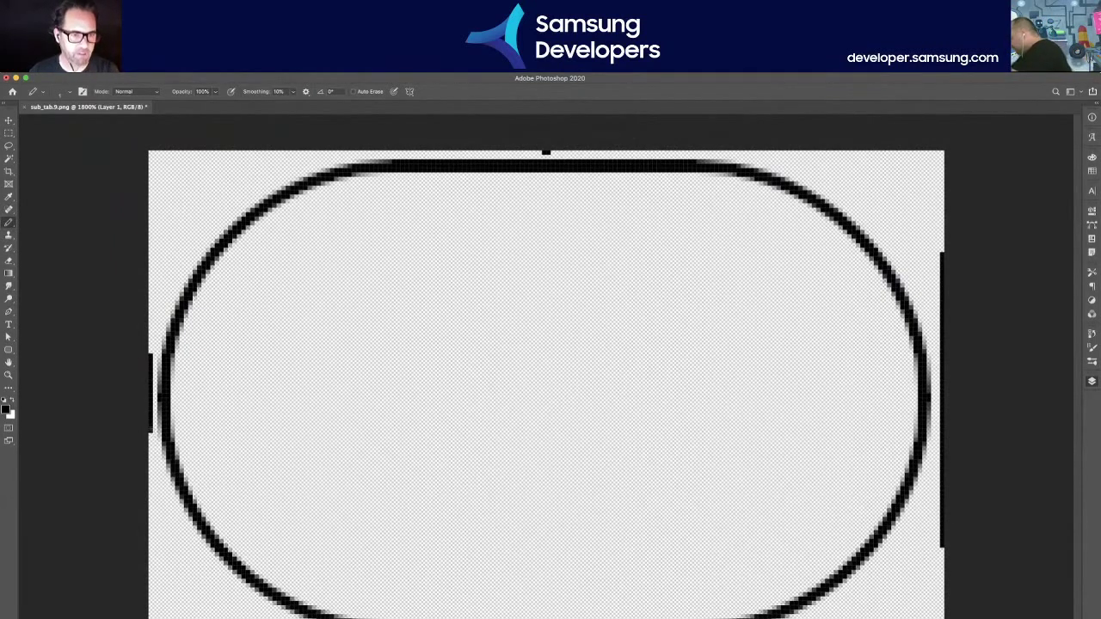
pyautogui.press('super+z')
pyautogui.press('super+z')
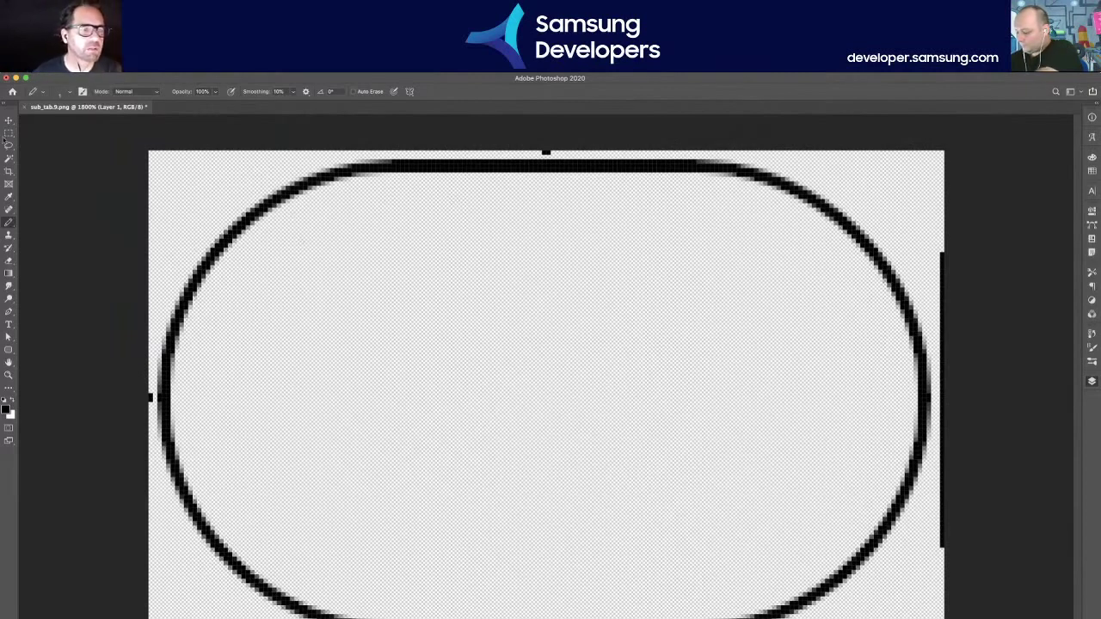
# - Select the image area inside the 9-patch markers and delete the rounded outline within it
pyautogui.press('m')
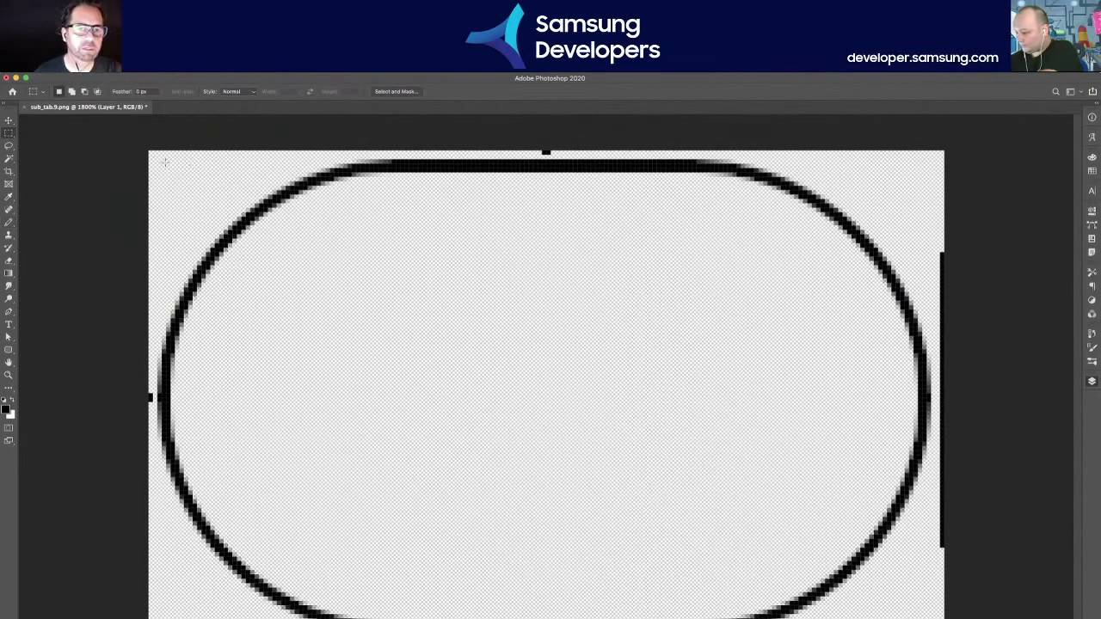
pyautogui.moveTo(442, 371); pyautogui.dragTo(527, 432)
pyautogui.moveTo(709, 535); pyautogui.dragTo(935, 617)
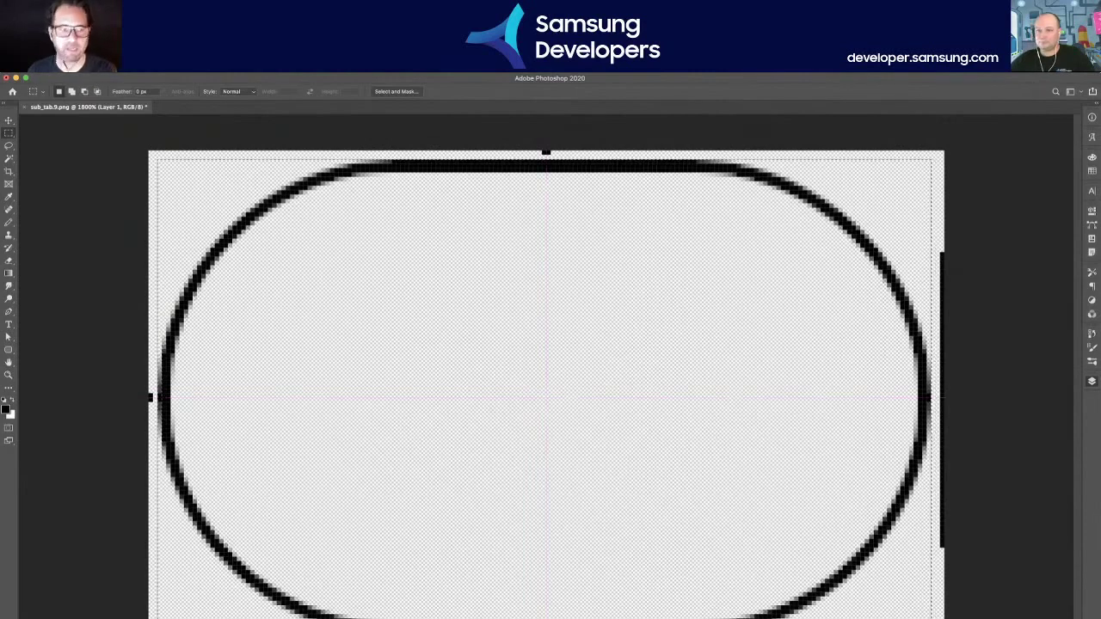
pyautogui.press('Delete')
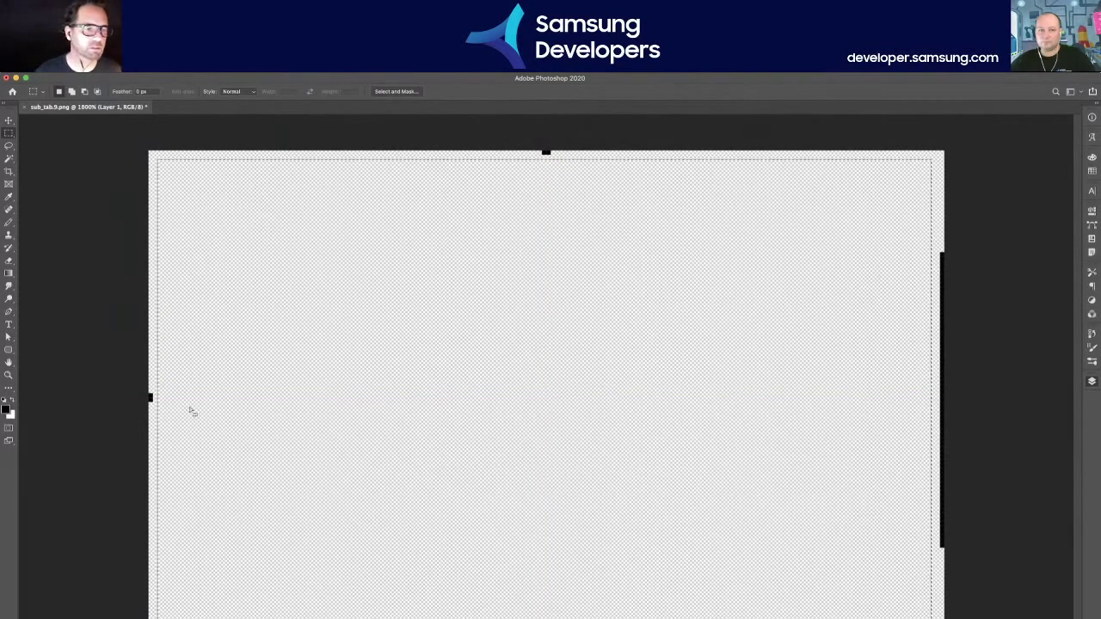
# - Stroke the inside of the selection with a white border about 2 px wide, save sub_tab.9.png and clear the selection
pyautogui.click(13, 401)
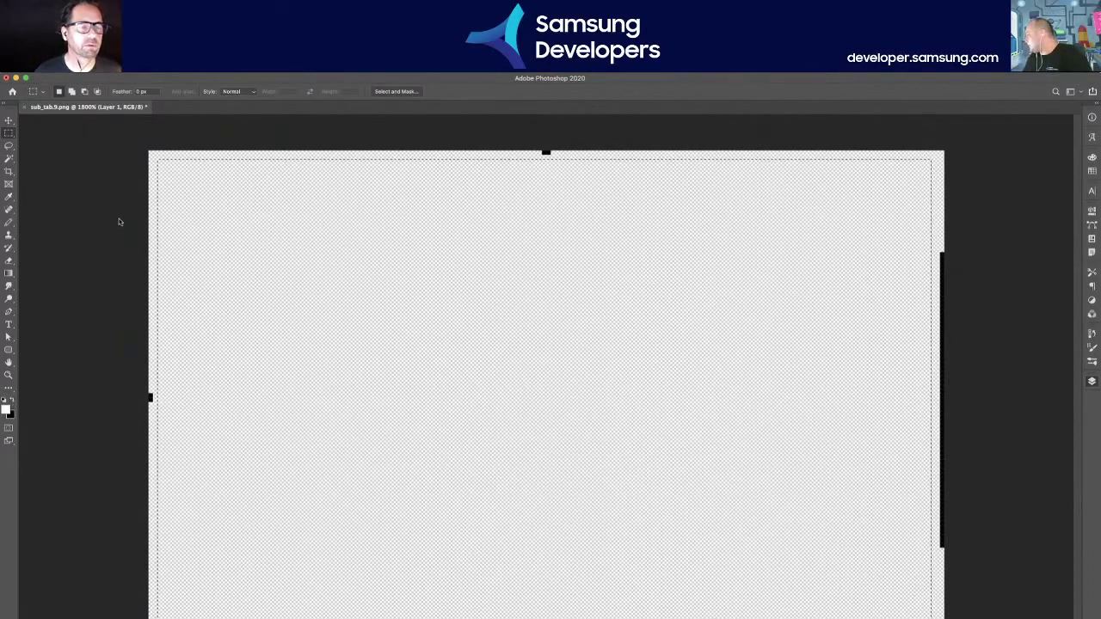
pyautogui.press('i')
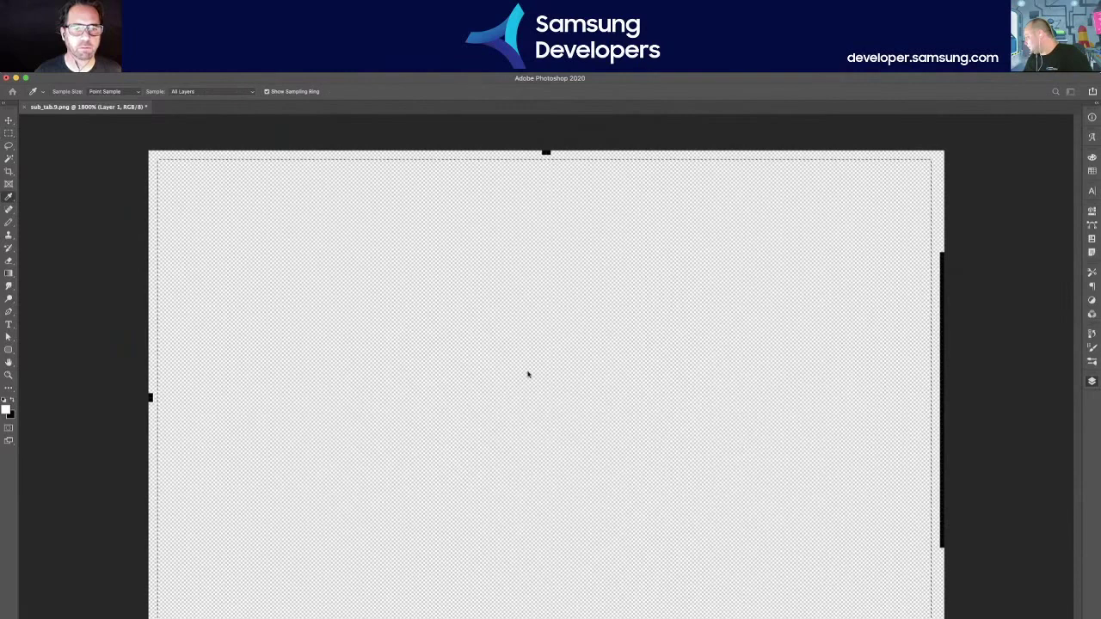
pyautogui.press('m')
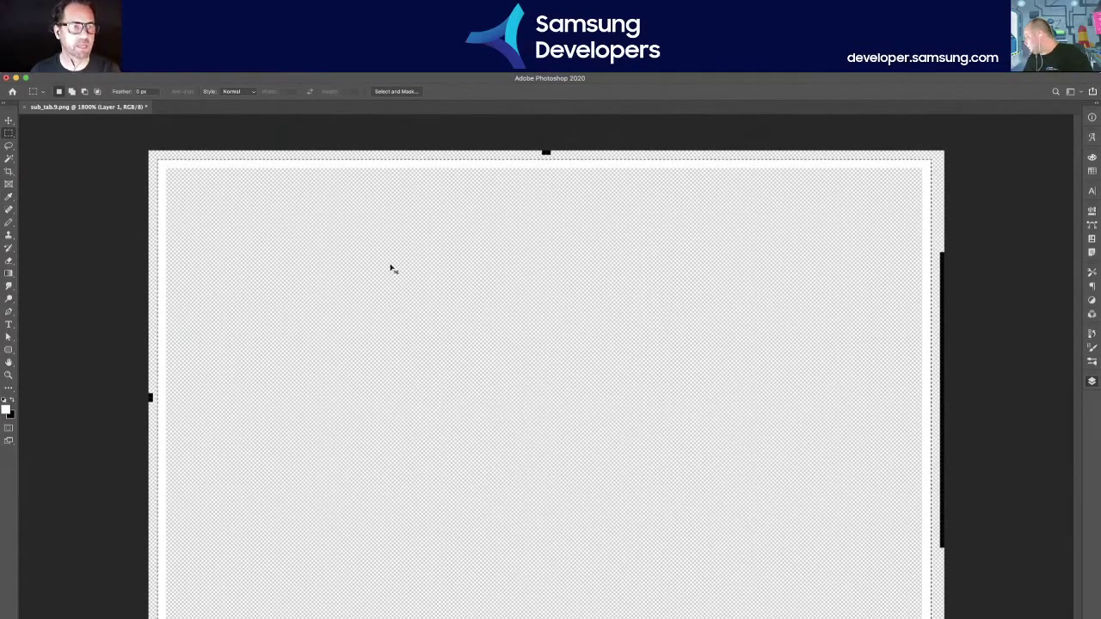
pyautogui.press('super+s')
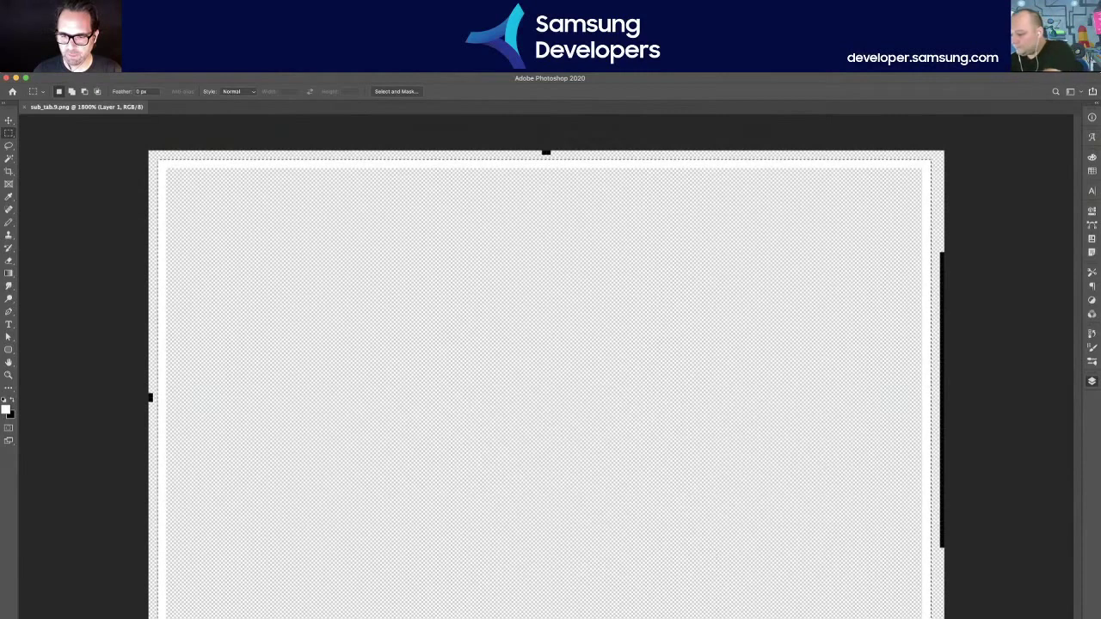
pyautogui.press('super+d')
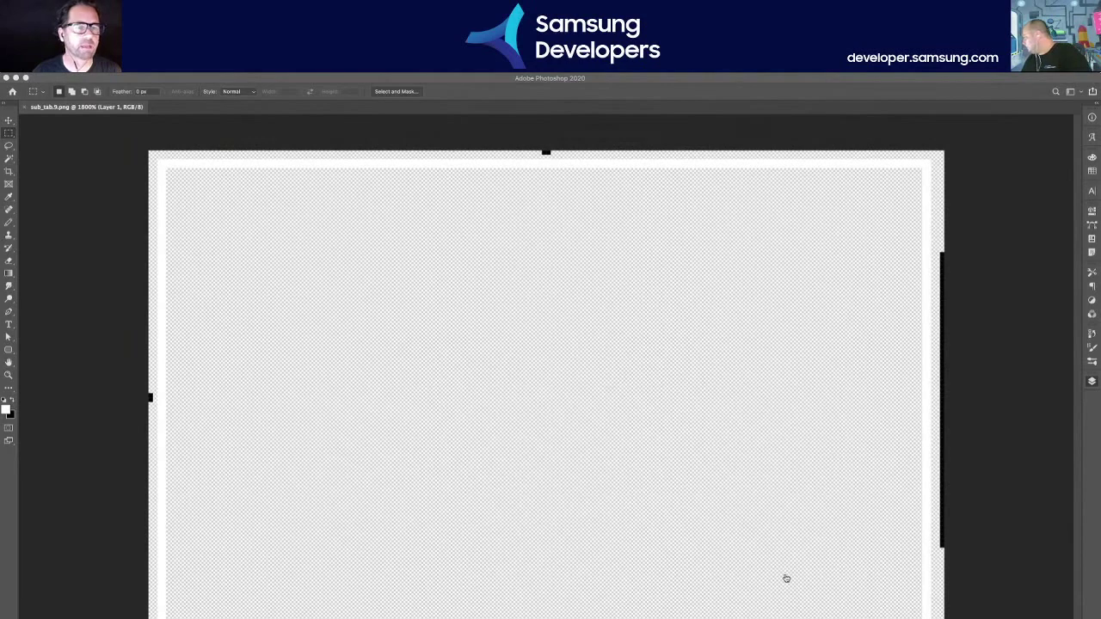
# - Switch to Galaxy Themes Studio and import sub_tab.9.png as the selected sub tab image
pyautogui.press('super+Tab')
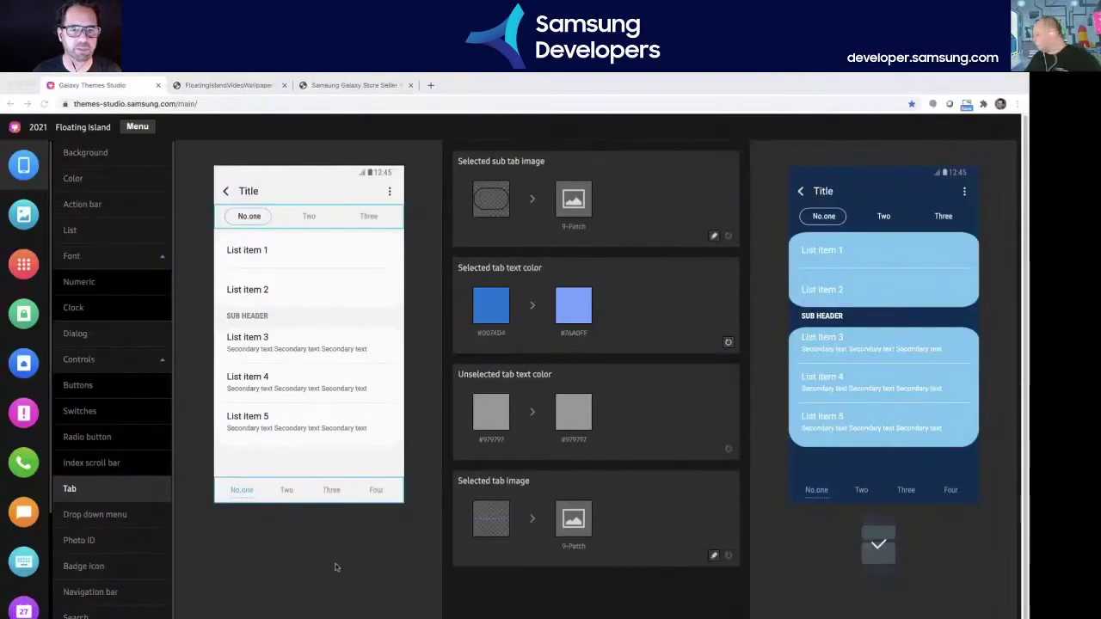
pyautogui.click(505, 484)
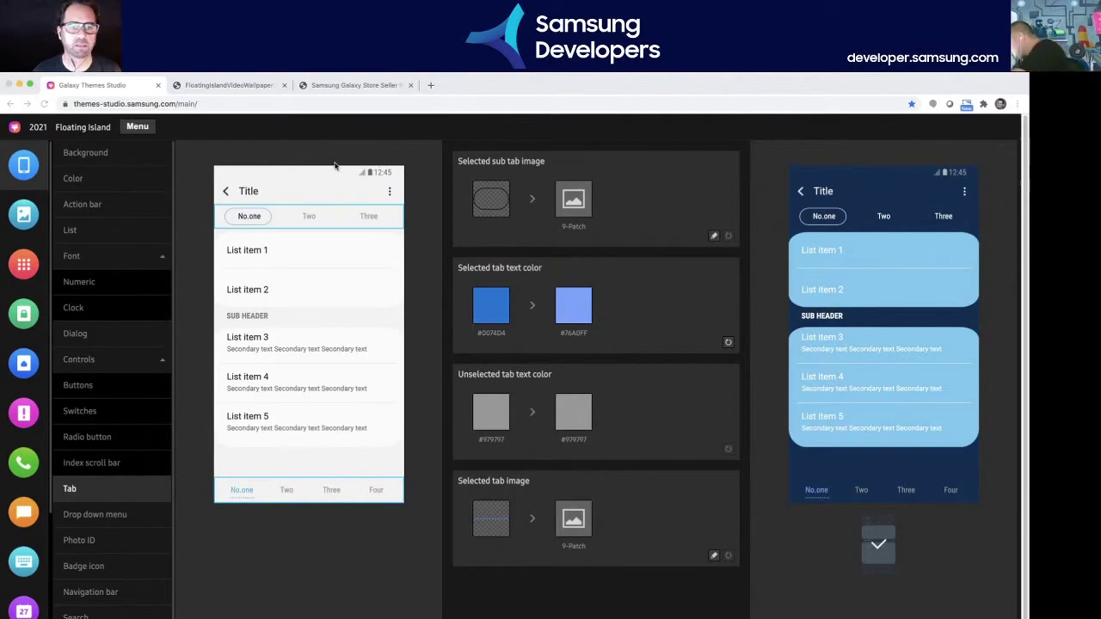
pyautogui.press('Return')
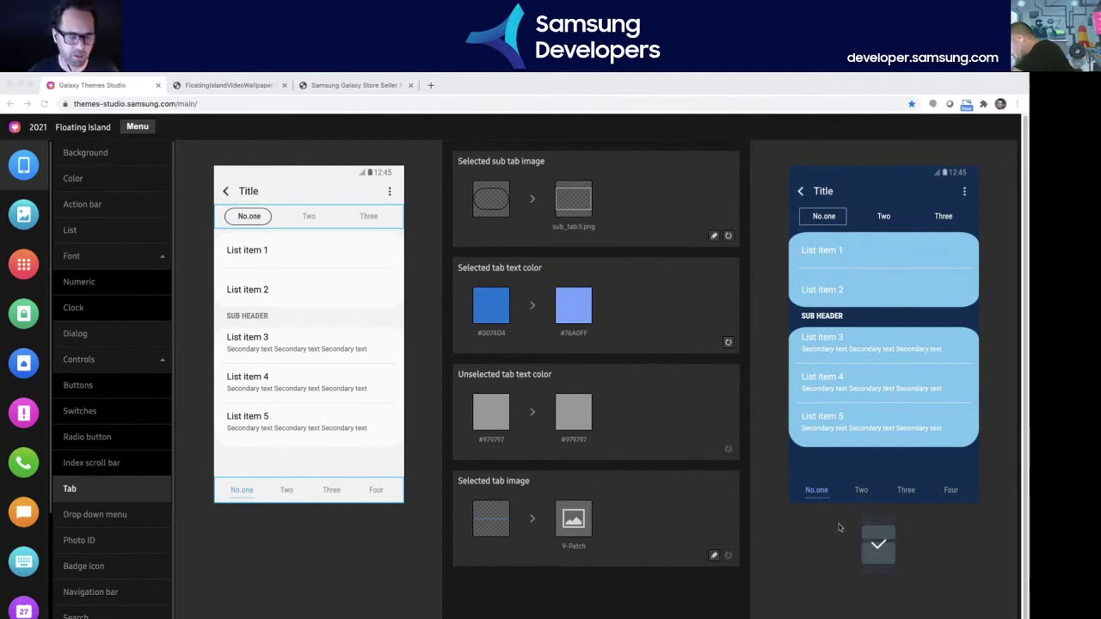
# - Switch to Photoshop and examine the dotted line and corner marker pixels of common_tab_selected.9.png
pyautogui.press('super+Tab')
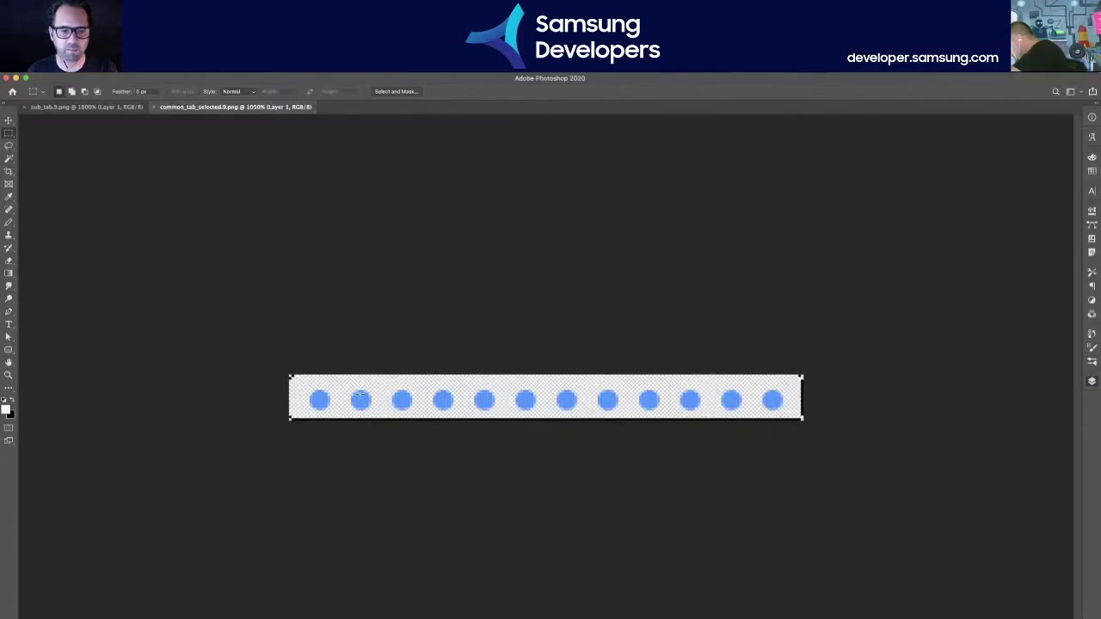
pyautogui.press('super+equal')
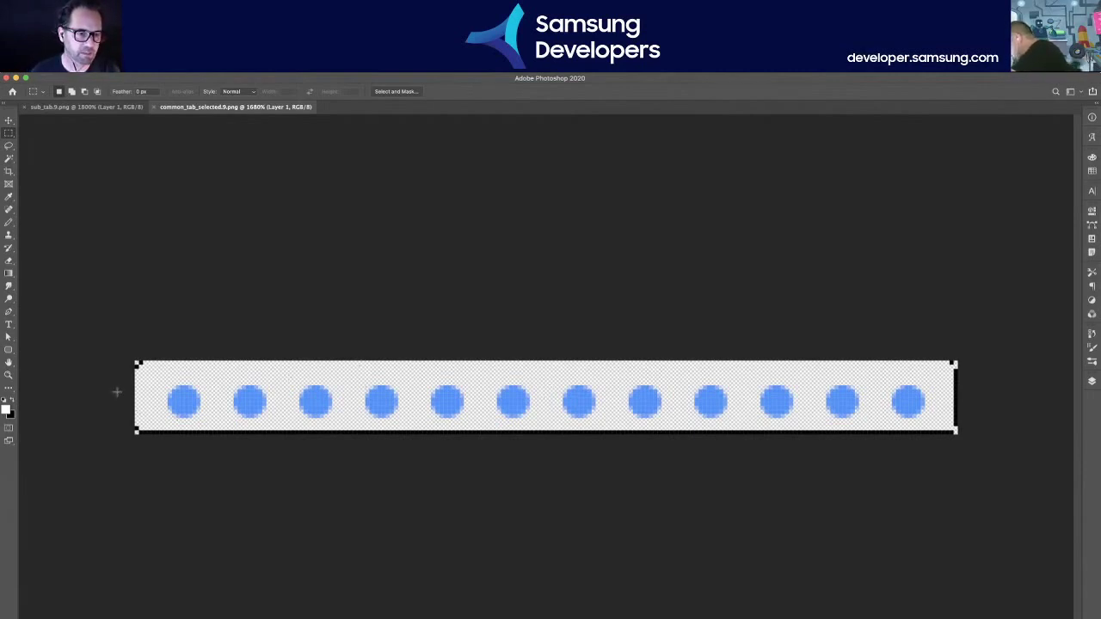
pyautogui.scroll(3, 368, 400)
pyautogui.scroll(2, 87, 395)
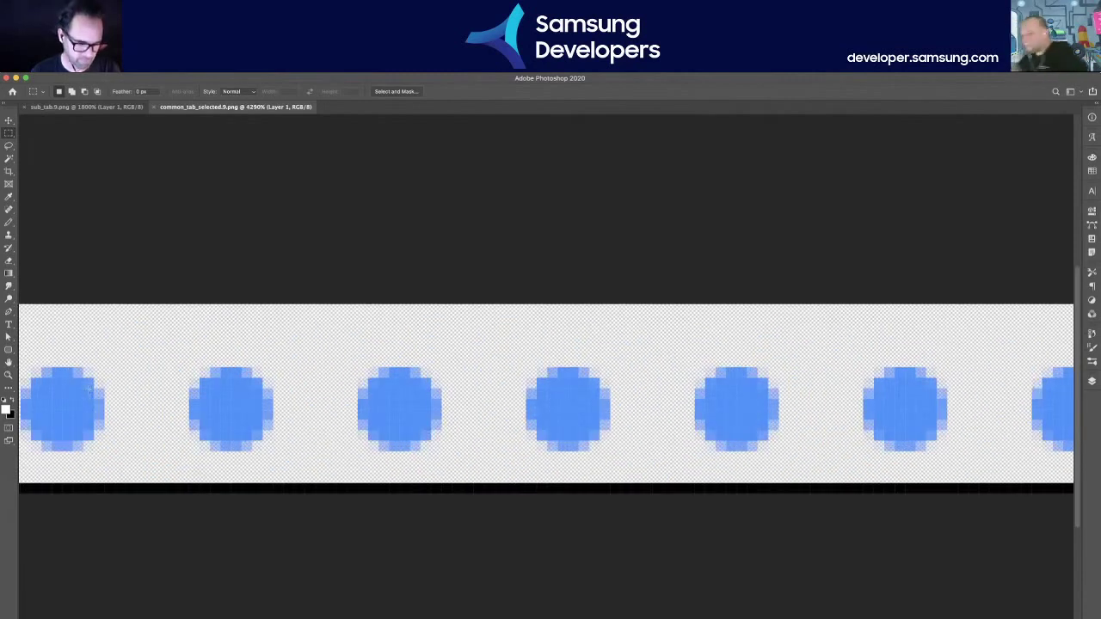
pyautogui.hscroll(-5, 233, 381)
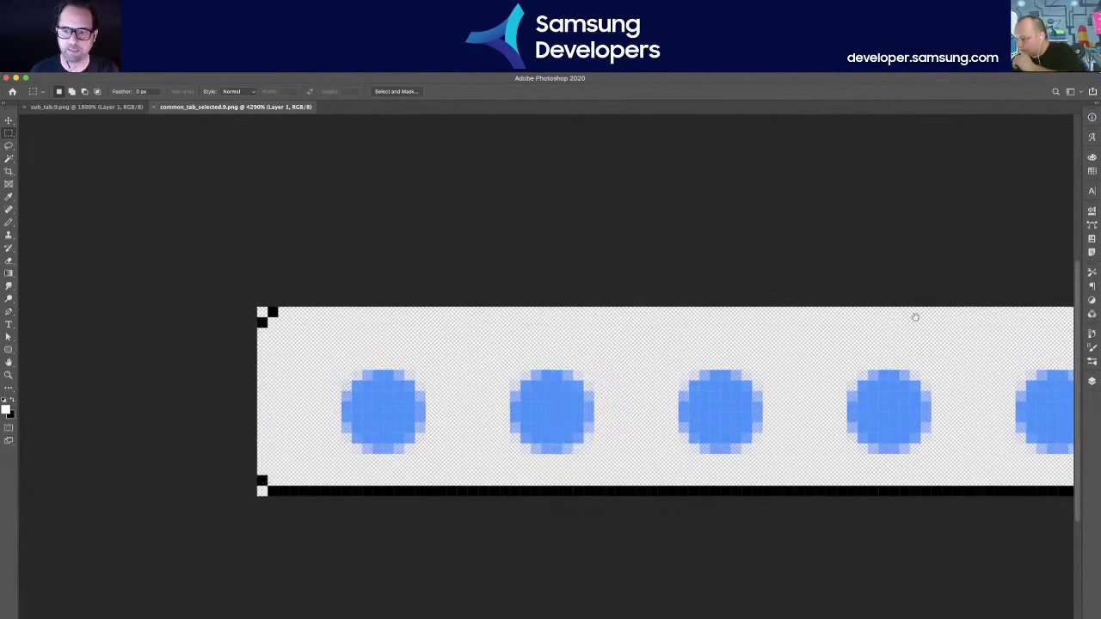
pyautogui.moveTo(914, 315); pyautogui.dragTo(503, 404)
pyautogui.hscroll(5, 634, 380)
pyautogui.hscroll(-3, 177, 358)
pyautogui.hscroll(3, 494, 359)
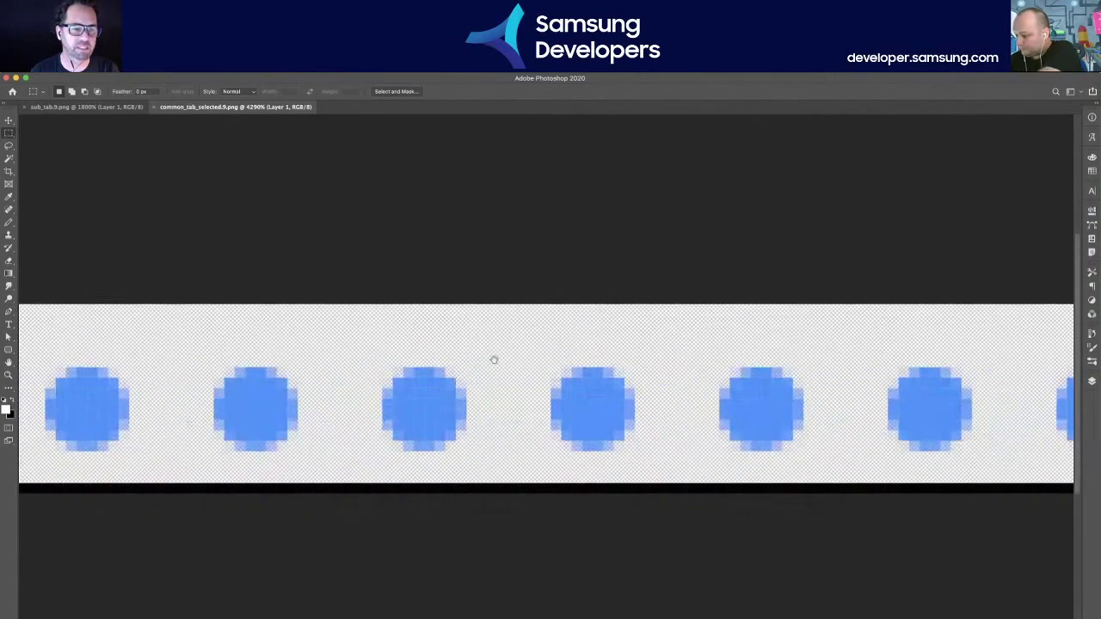
pyautogui.hscroll(-5, 559, 375)
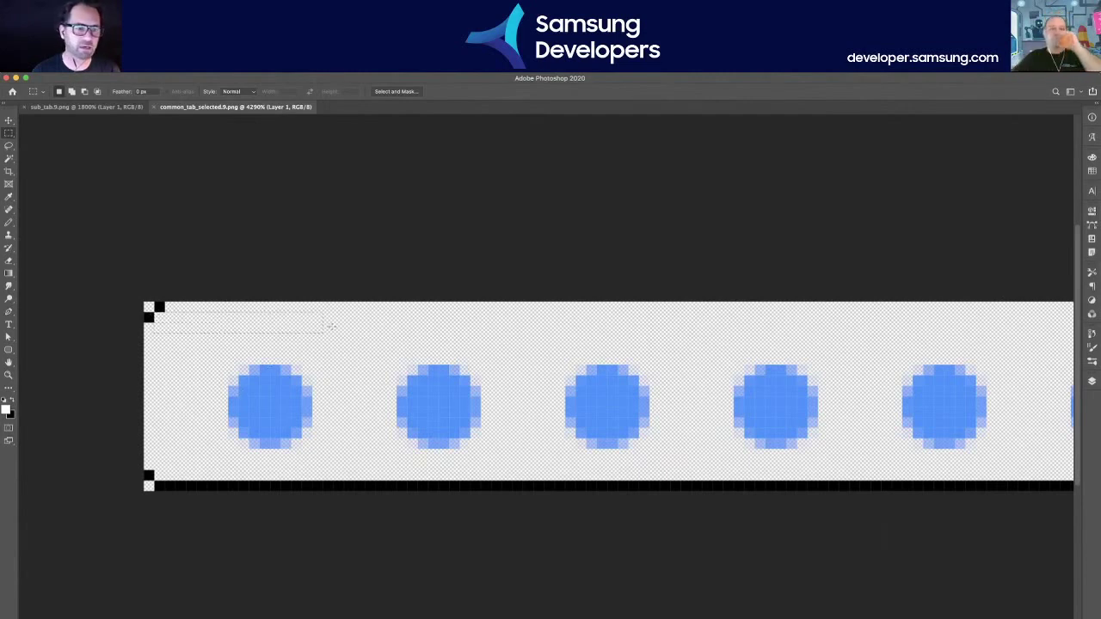
# - Point out the pixel rows beside the upper and lower left markers with rectangular selections, clear them and review the whole dotted image
pyautogui.moveTo(331, 326); pyautogui.dragTo(295, 315)
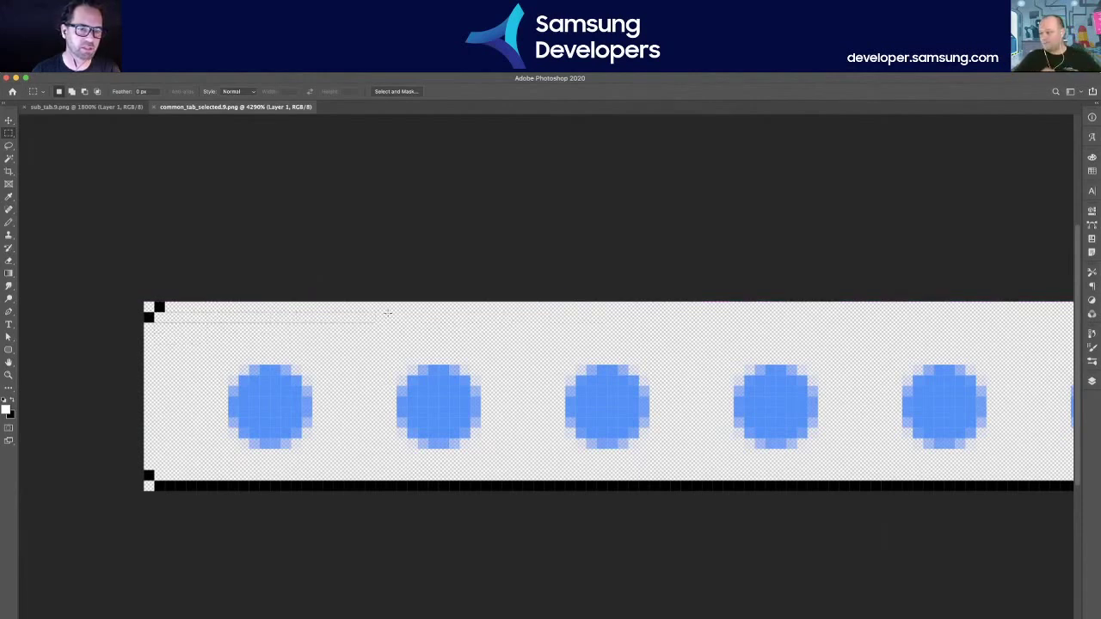
pyautogui.moveTo(602, 312); pyautogui.dragTo(700, 322)
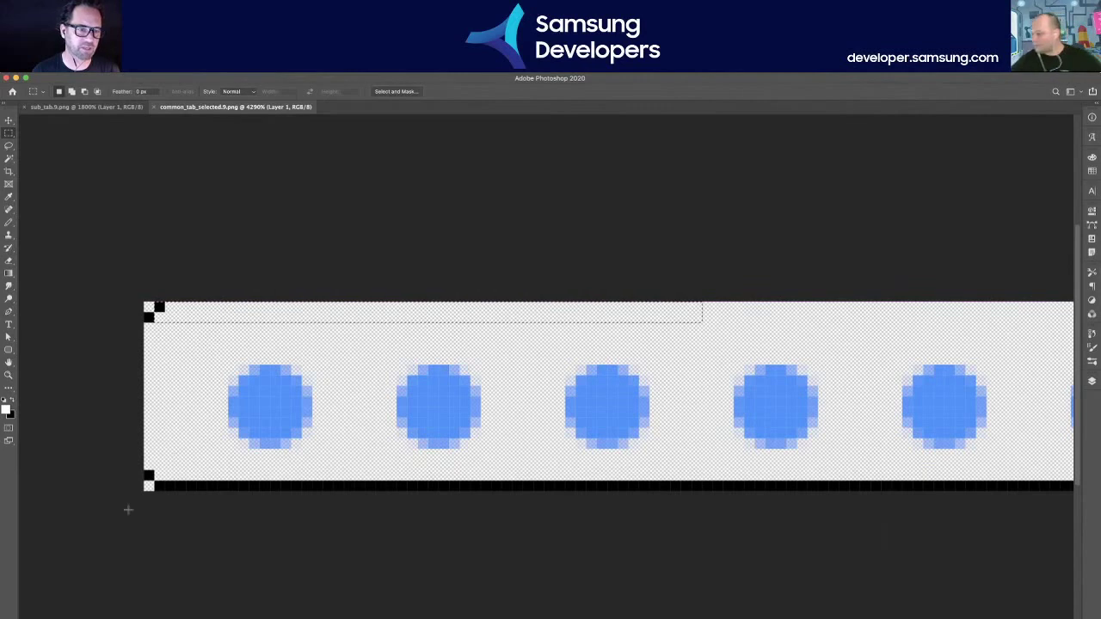
pyautogui.click(160, 457)
pyautogui.moveTo(177, 473); pyautogui.dragTo(663, 476)
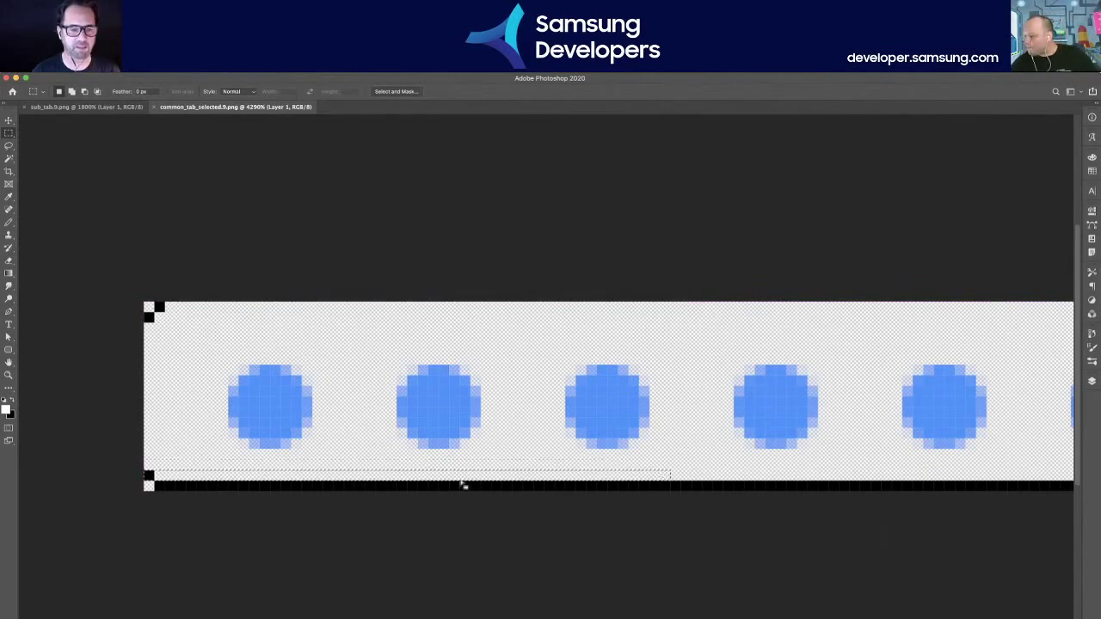
pyautogui.click(206, 246)
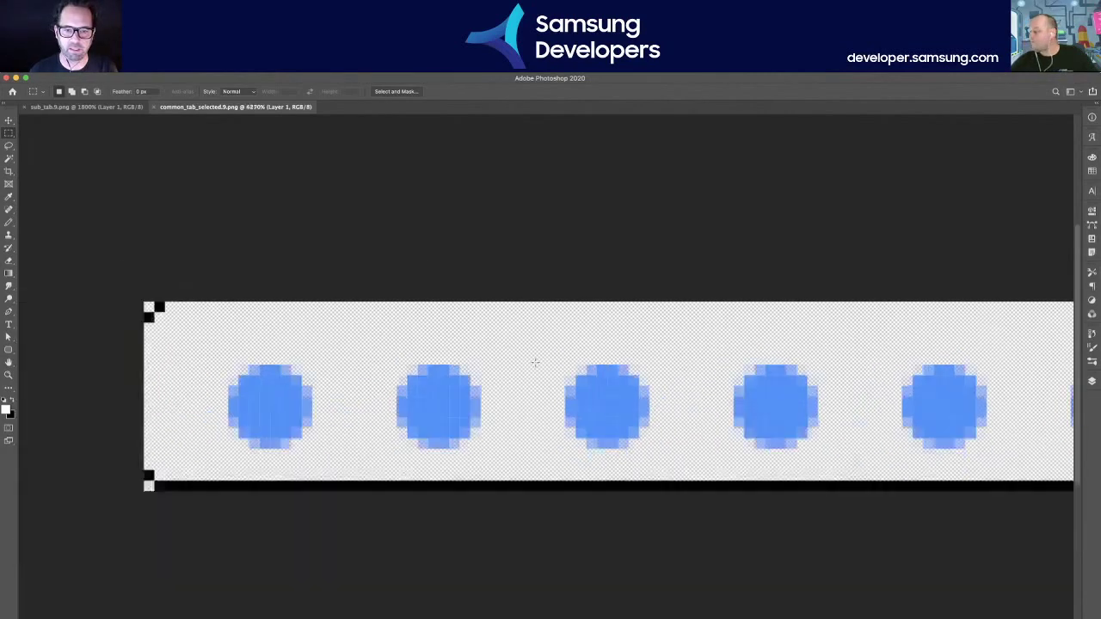
pyautogui.scroll(-2, 534, 362)
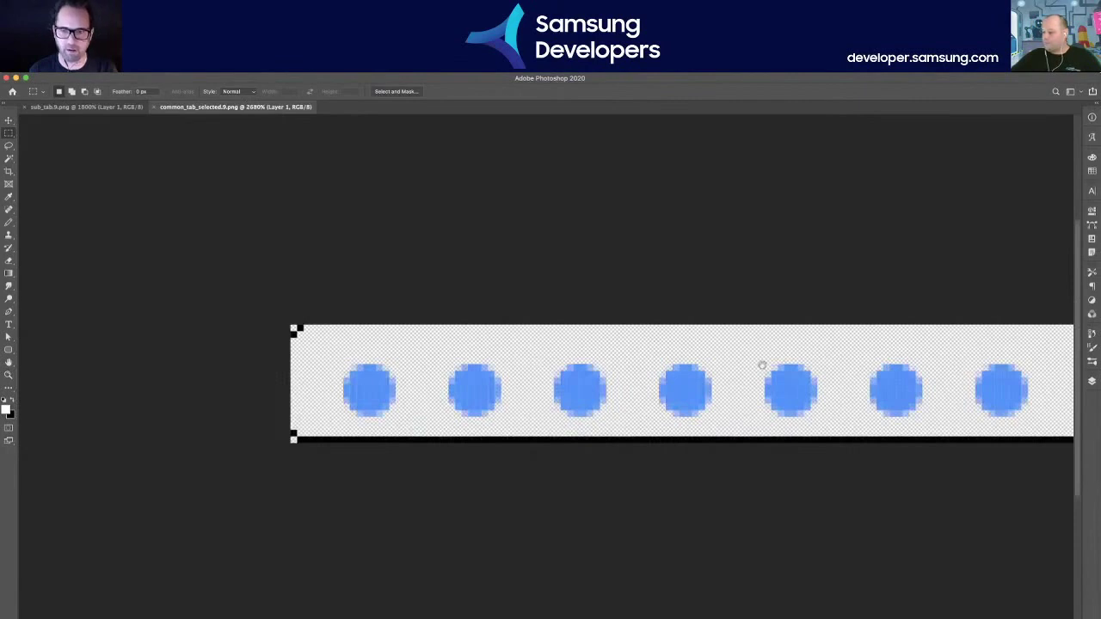
pyautogui.moveTo(760, 365); pyautogui.dragTo(514, 355)
pyautogui.scroll(-2, 515, 356)
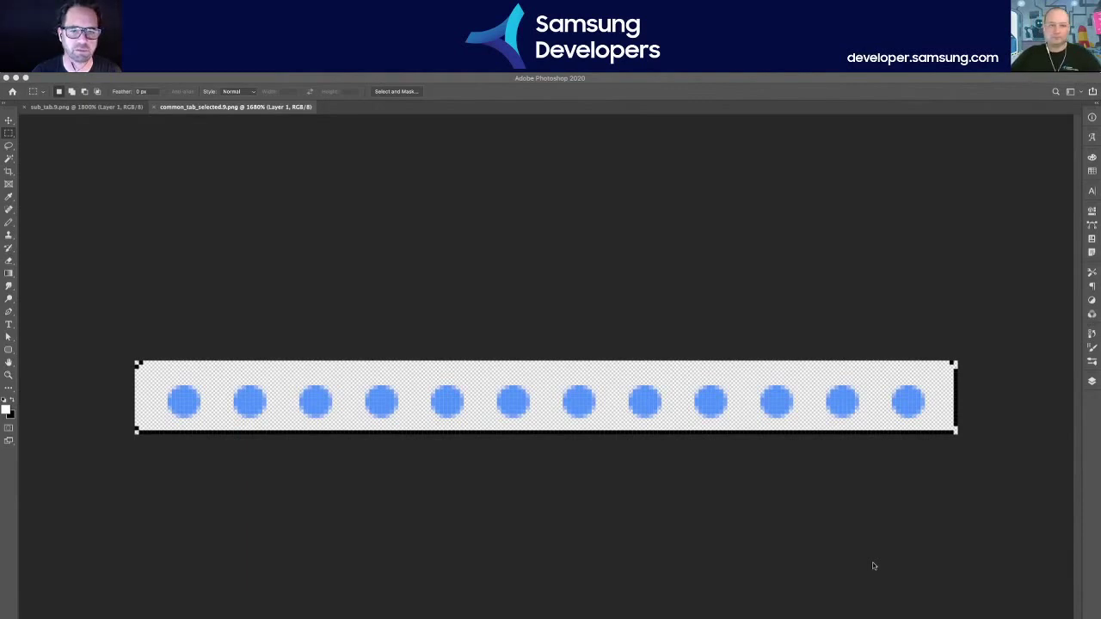
# - Switch to Galaxy Themes Studio and show the Drop down menu settings
pyautogui.press('super+Tab')
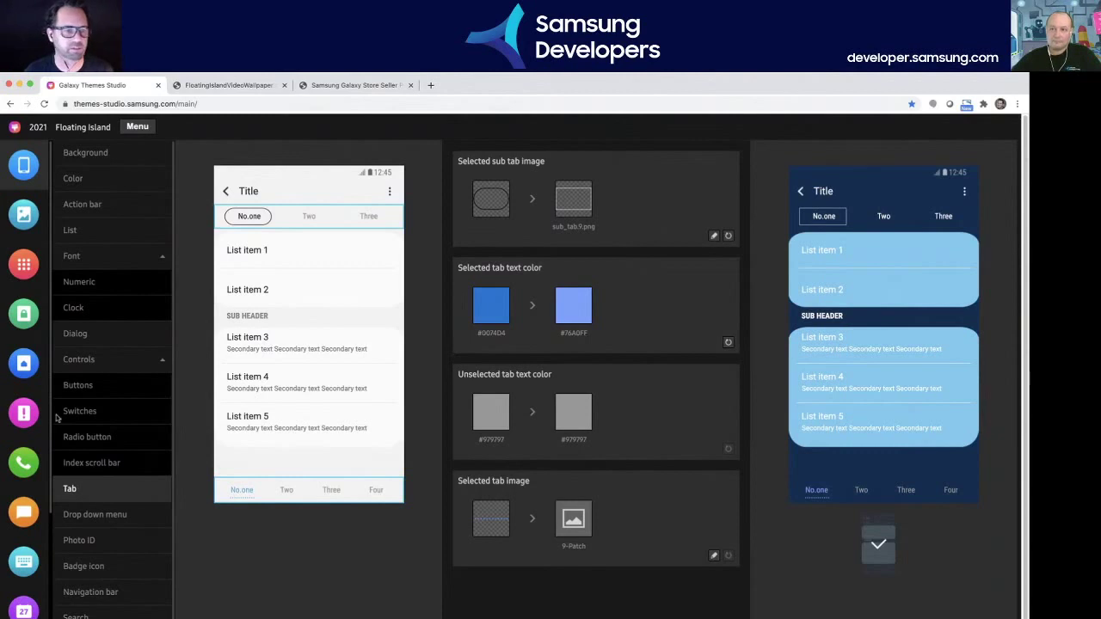
pyautogui.click(105, 515)
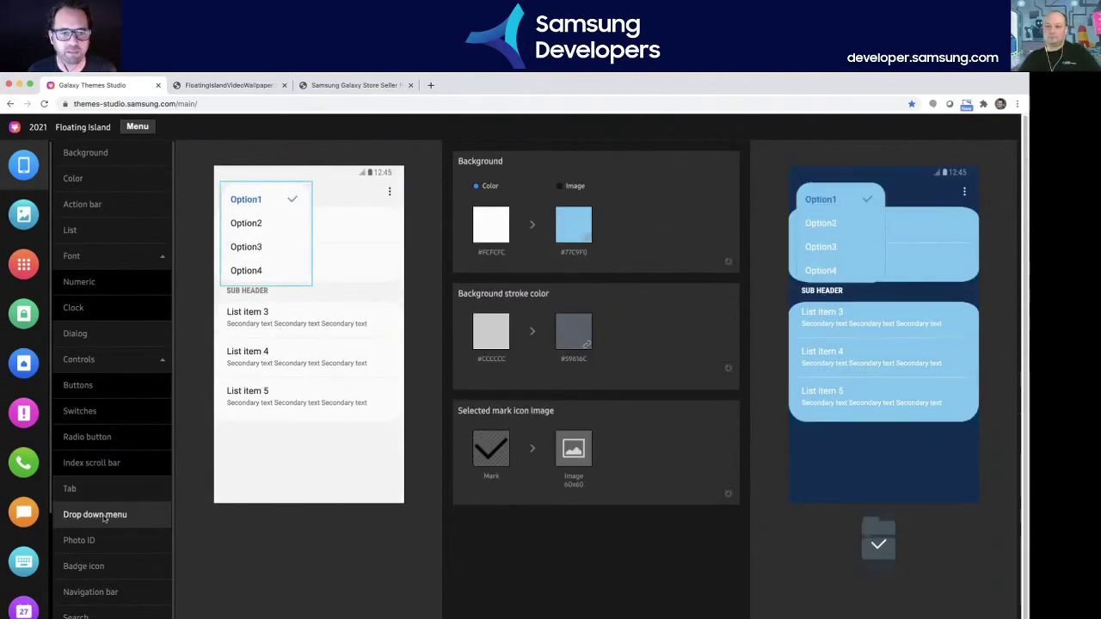
pyautogui.scroll(-1, 103, 516)
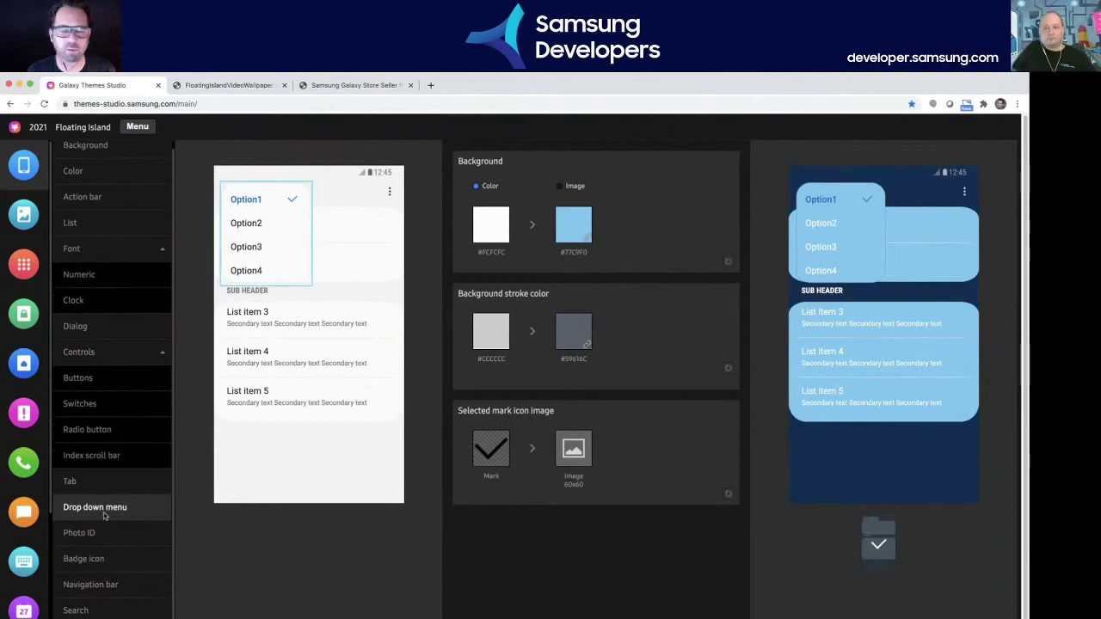
# - Examine the Photo ID settings for masking shape, alphabet and stroke color, background colors and icon images
pyautogui.click(99, 537)
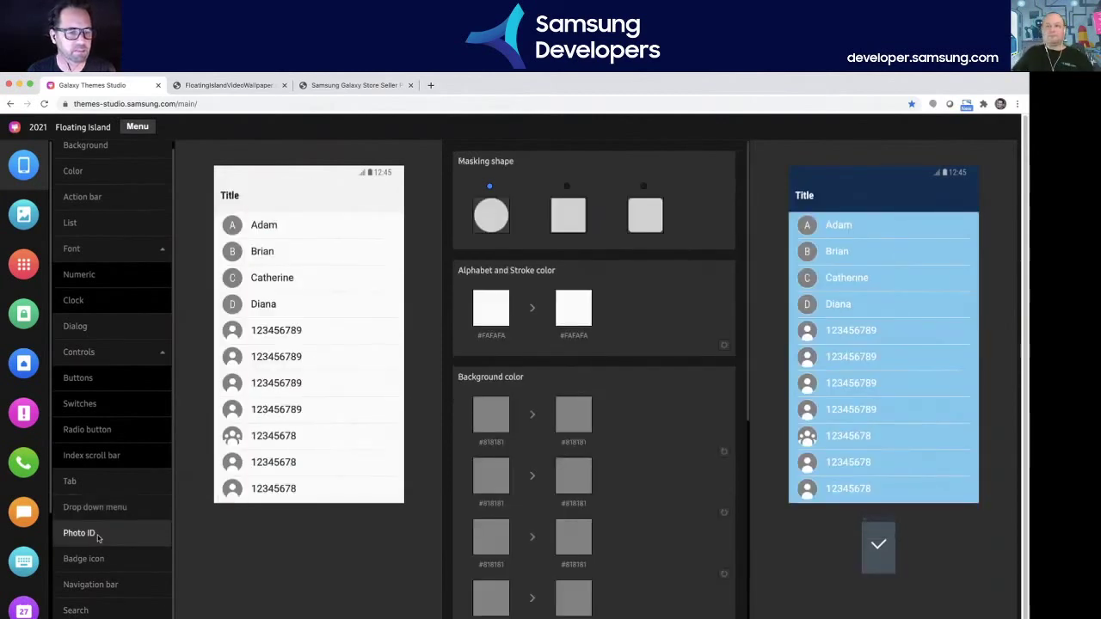
pyautogui.scroll(-1, 630, 417)
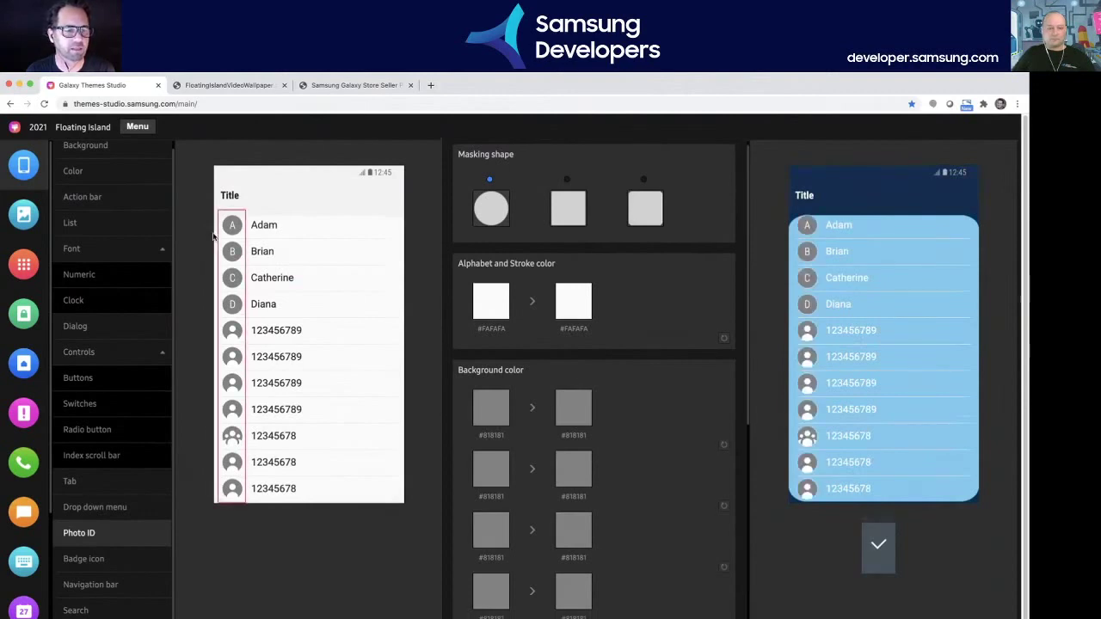
pyautogui.scroll(-2, 574, 422)
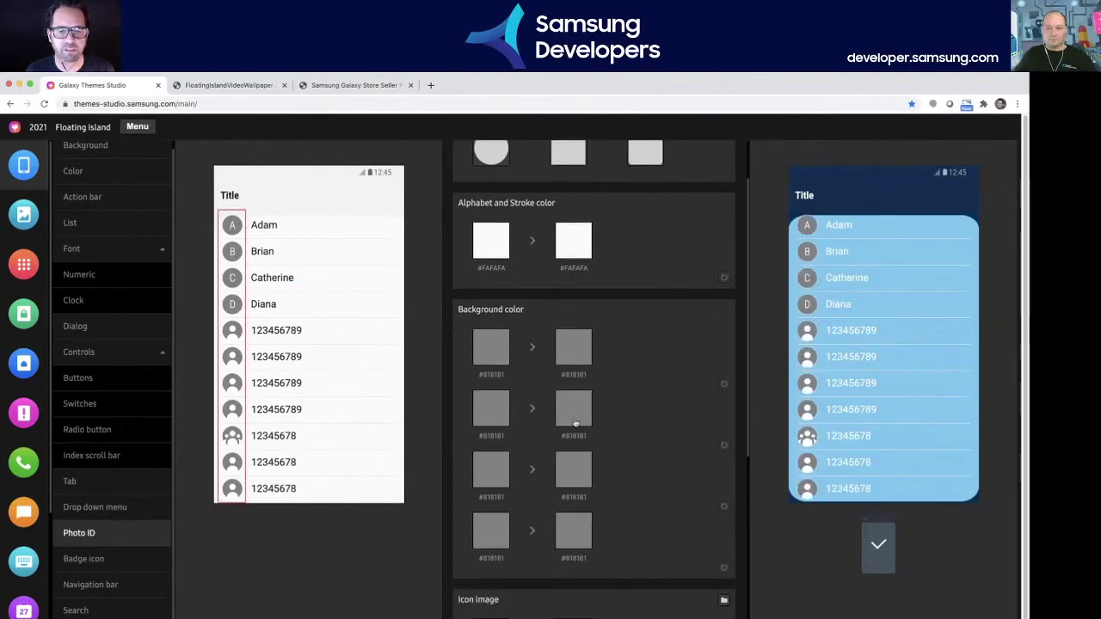
pyautogui.scroll(-5, 576, 423)
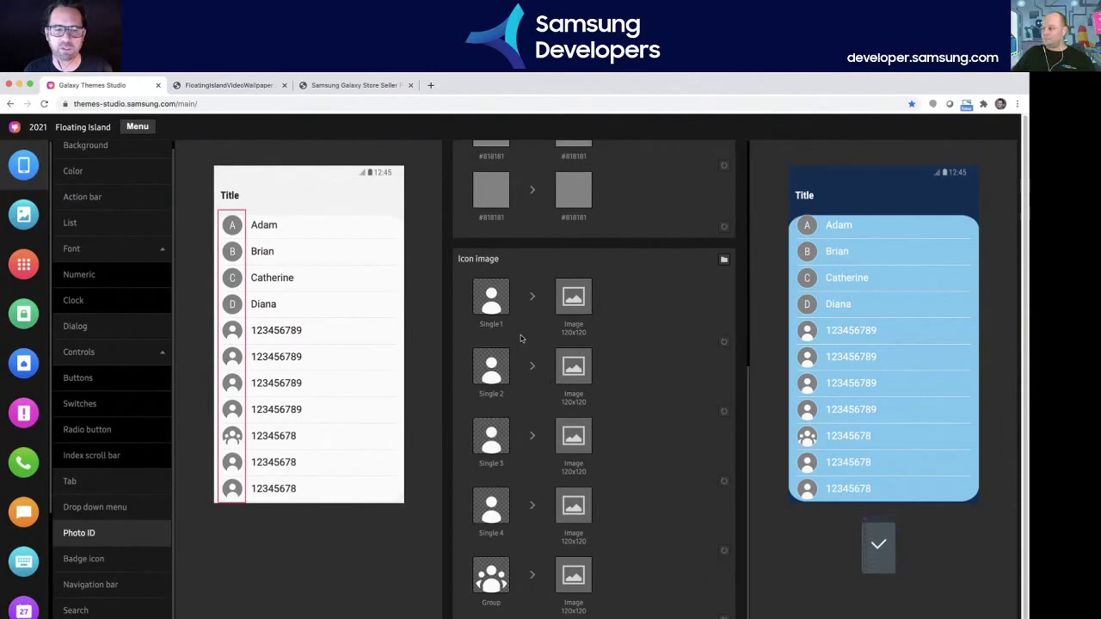
pyautogui.scroll(1, 519, 337)
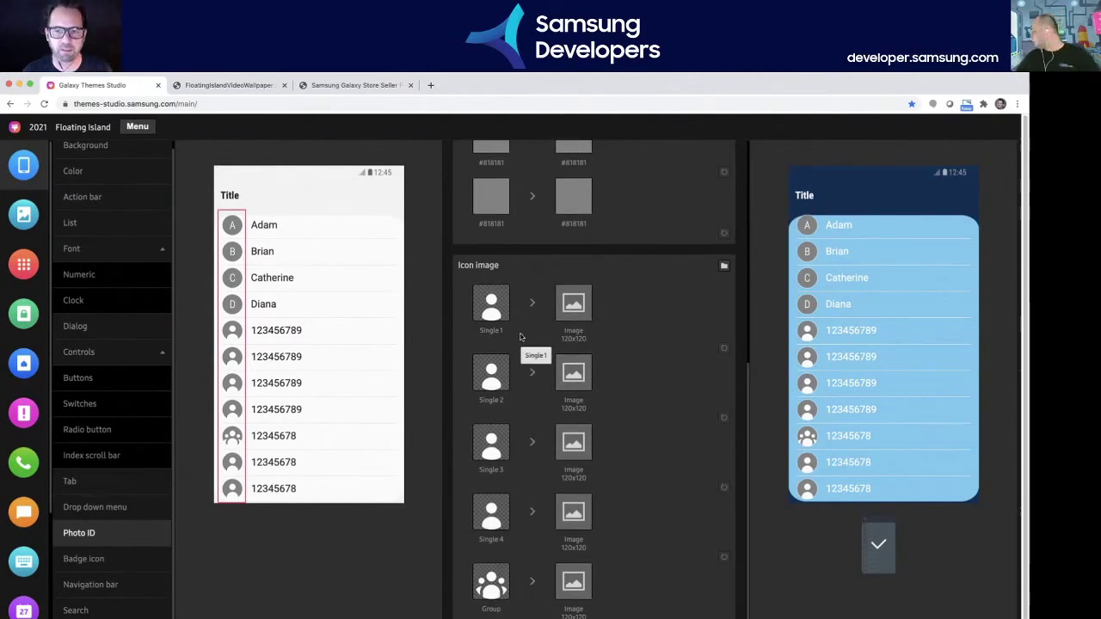
pyautogui.scroll(3, 519, 337)
pyautogui.scroll(-1, 520, 337)
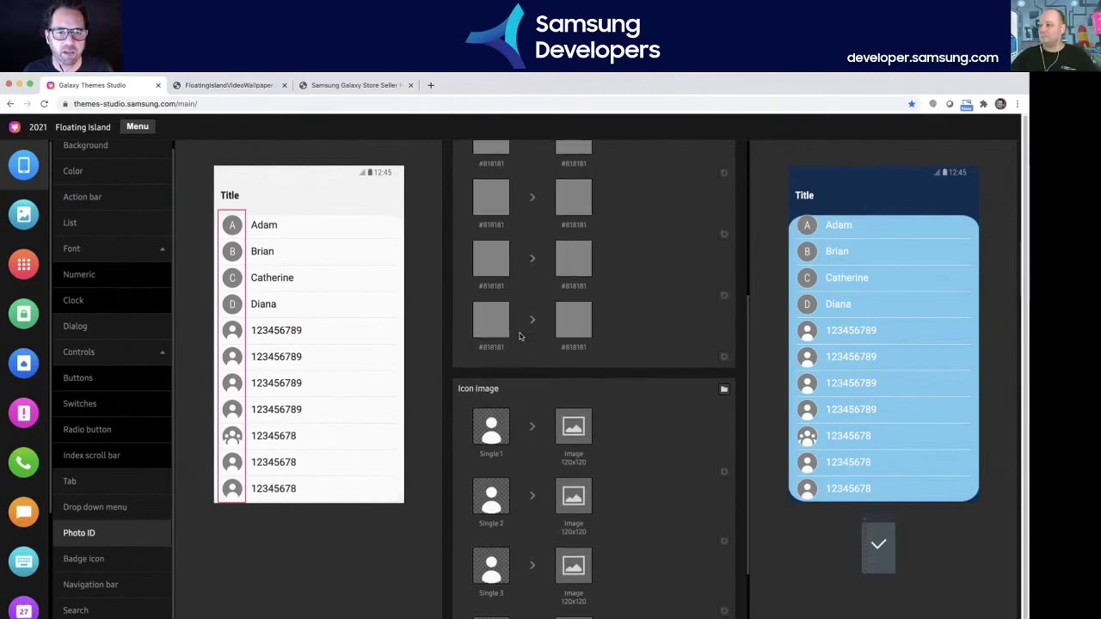
# - Set the first Photo ID background color to red, #FF0000
pyautogui.scroll(2, 519, 338)
pyautogui.scroll(-2, 519, 337)
pyautogui.scroll(-3, 520, 336)
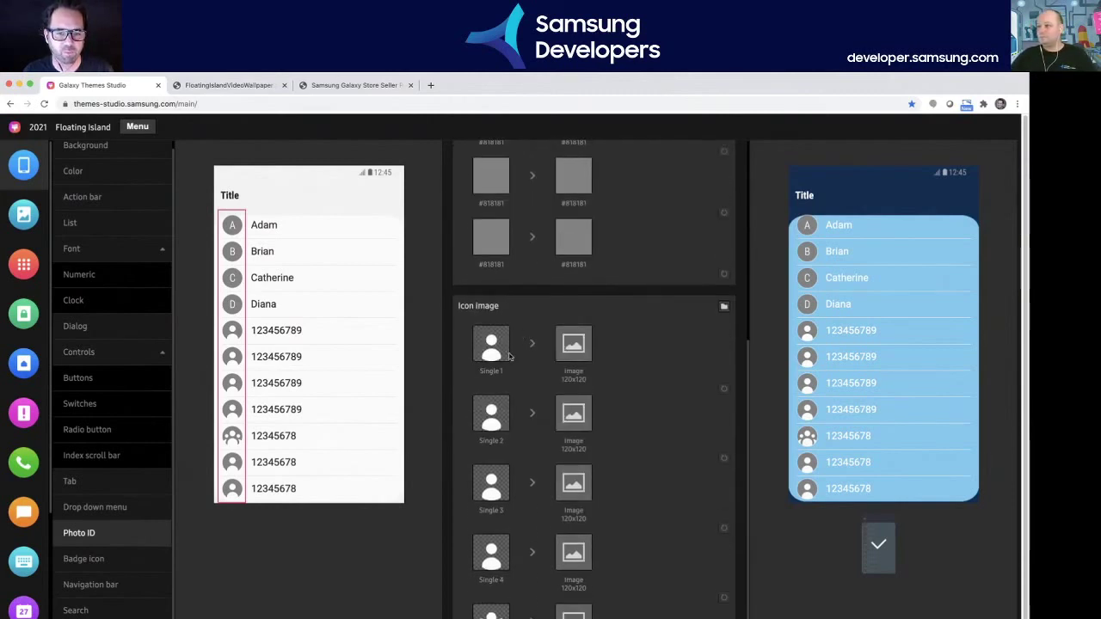
pyautogui.scroll(-1, 525, 400)
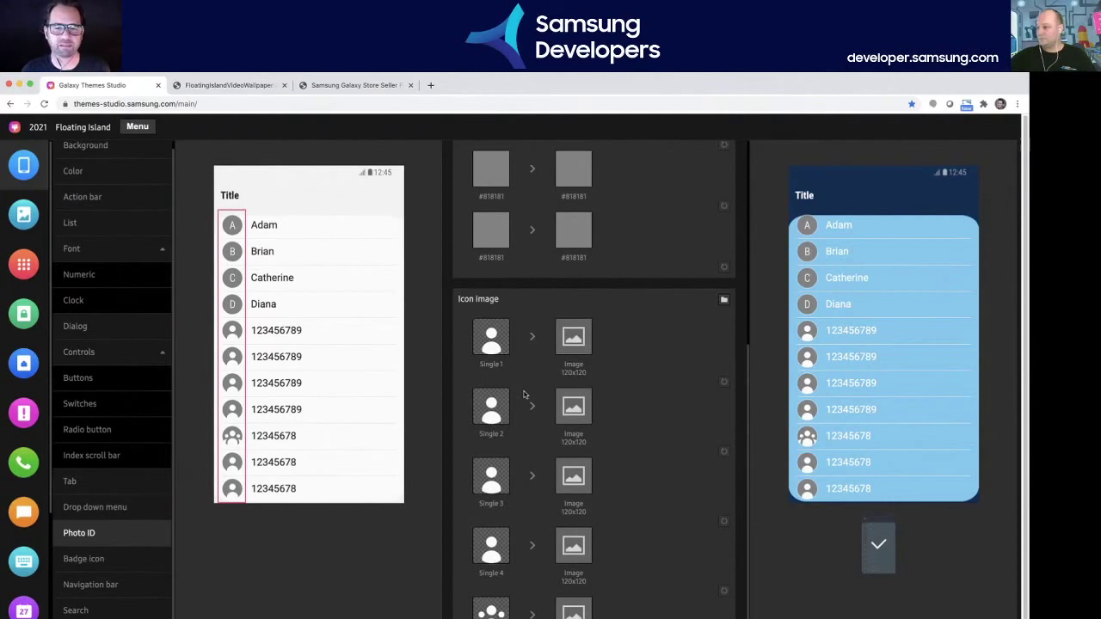
pyautogui.scroll(6, 522, 394)
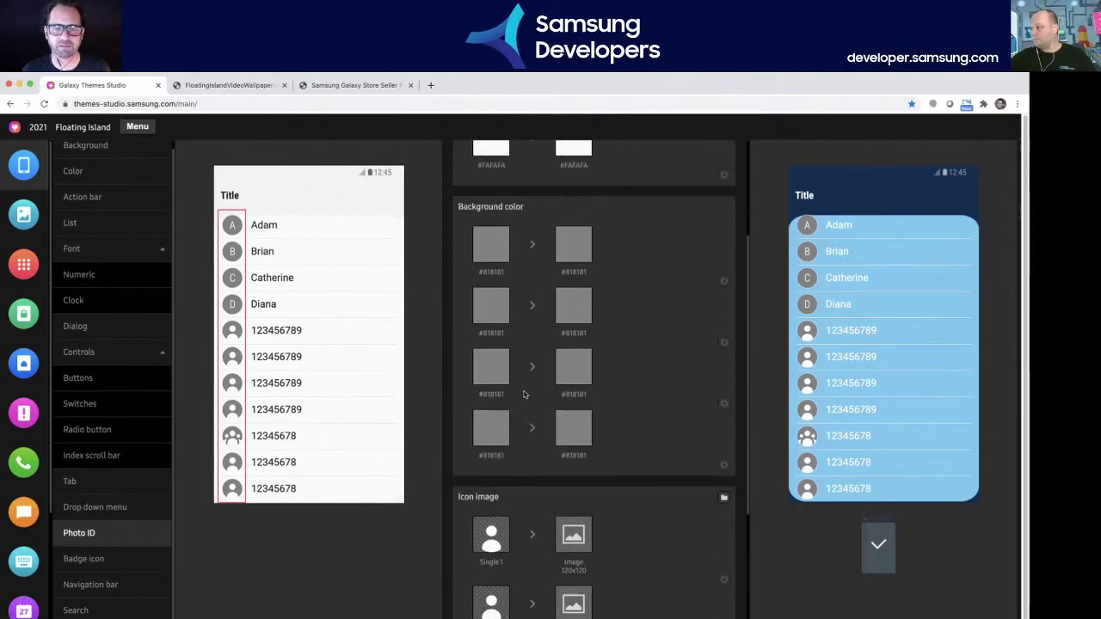
pyautogui.click(576, 255)
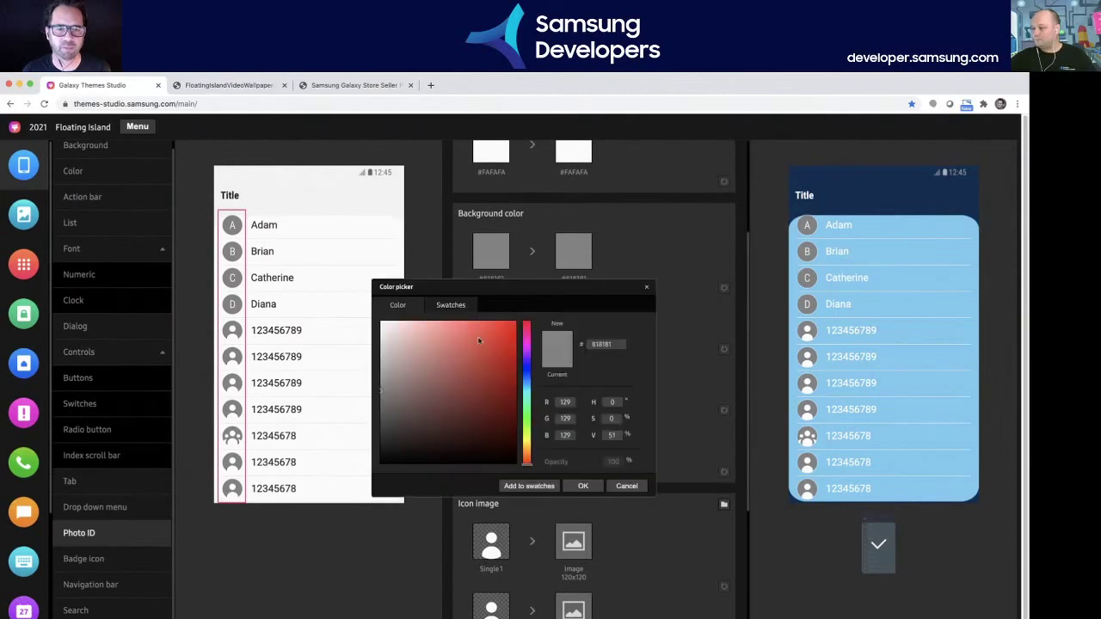
pyautogui.click(516, 323)
pyautogui.click(582, 485)
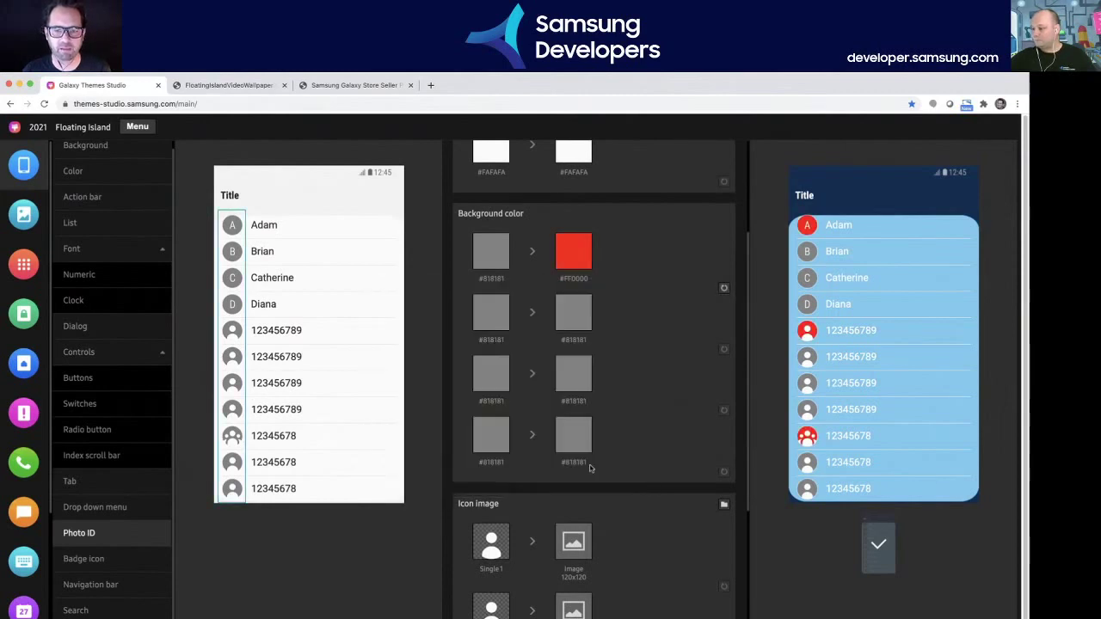
# - Set the second Photo ID background color to blue, #0A4EE0
pyautogui.click(573, 312)
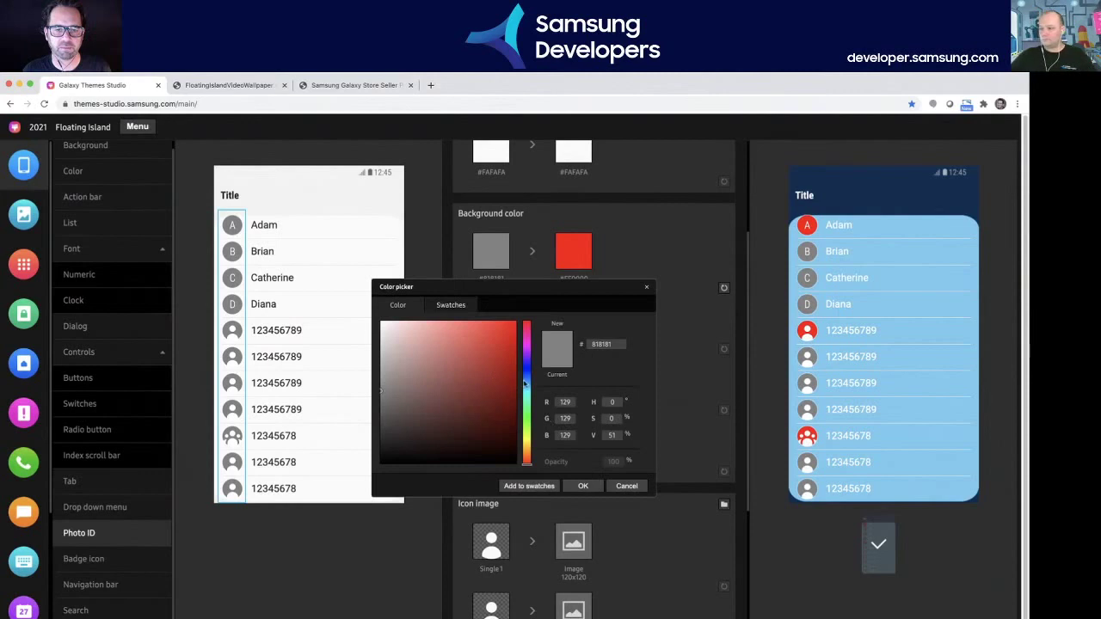
pyautogui.click(527, 378)
pyautogui.click(511, 338)
pyautogui.click(582, 486)
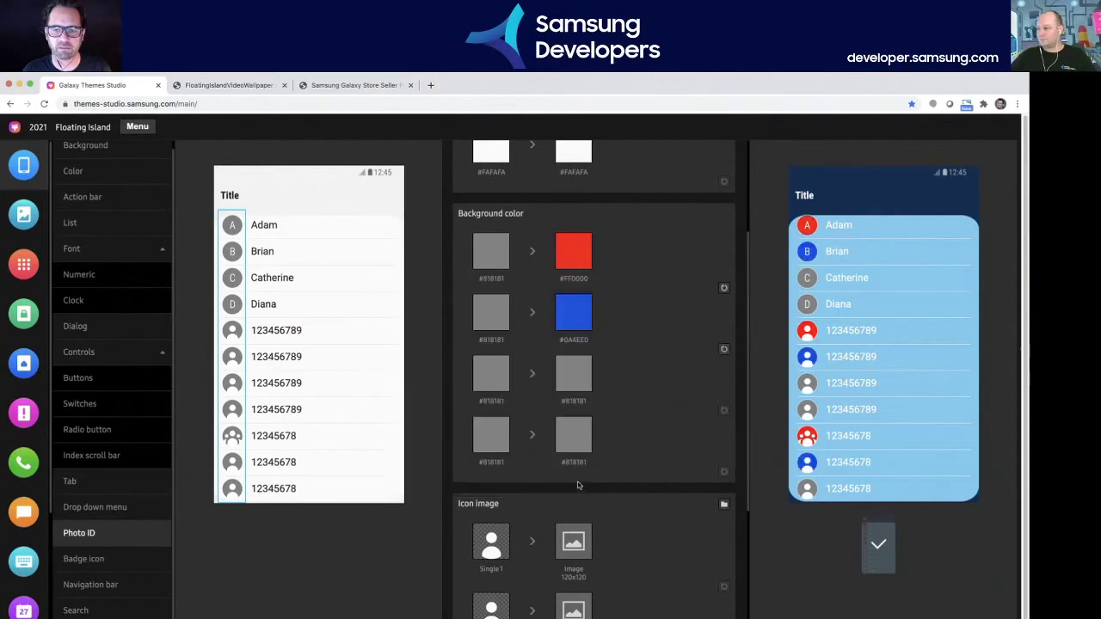
# - Set the third Photo ID background color to green, #1FC01F
pyautogui.click(559, 372)
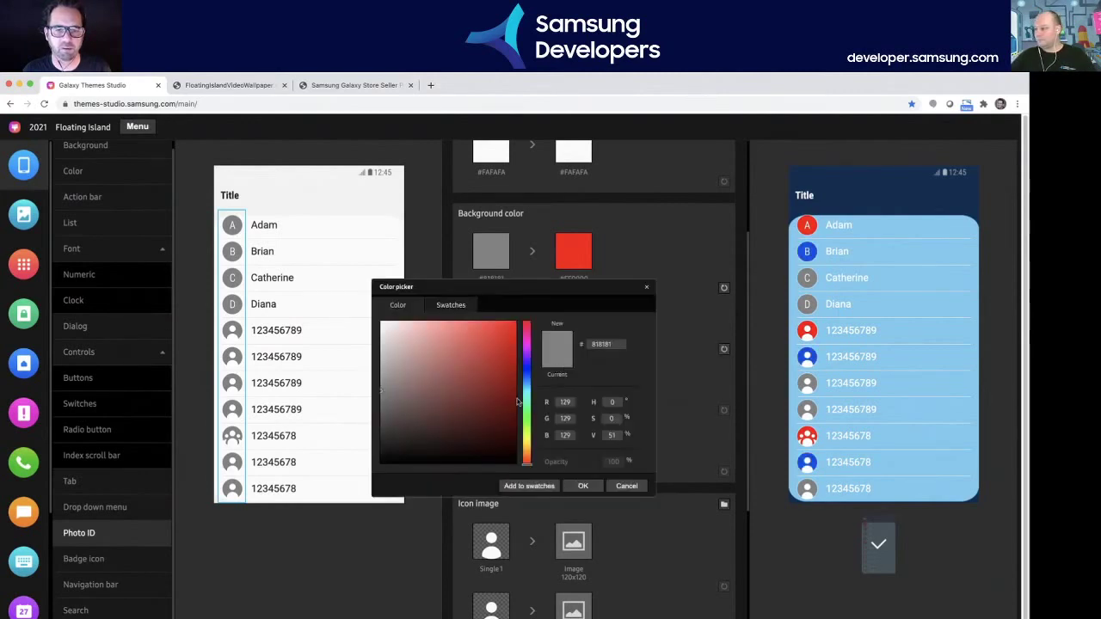
pyautogui.click(526, 421)
pyautogui.click(495, 357)
pyautogui.click(582, 486)
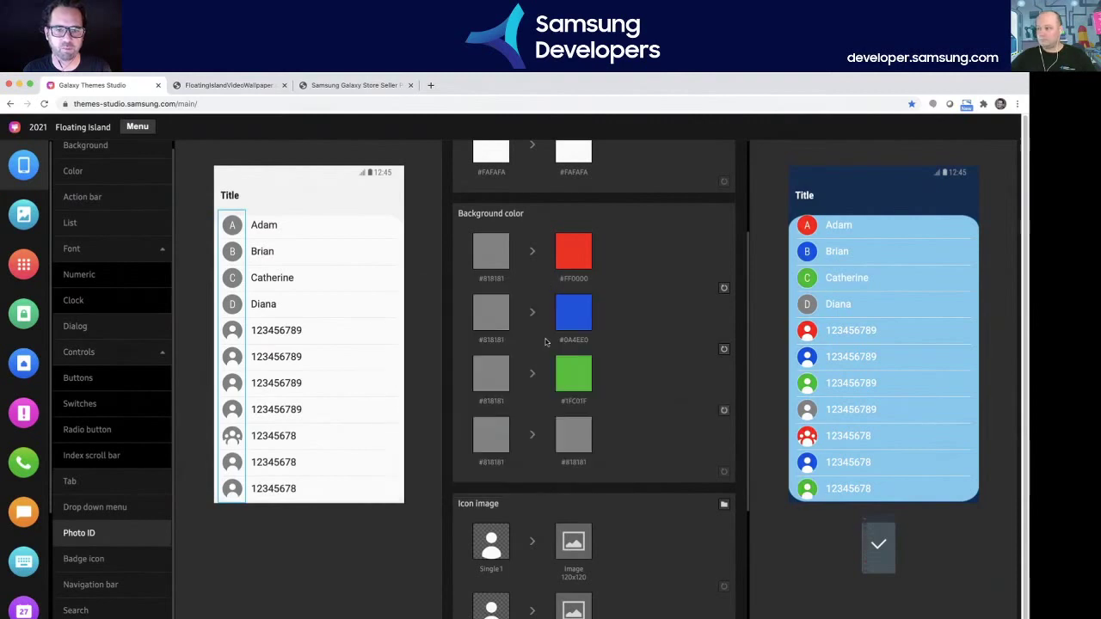
# - Set the fourth Photo ID background color to dark brown, #483809
pyautogui.click(573, 434)
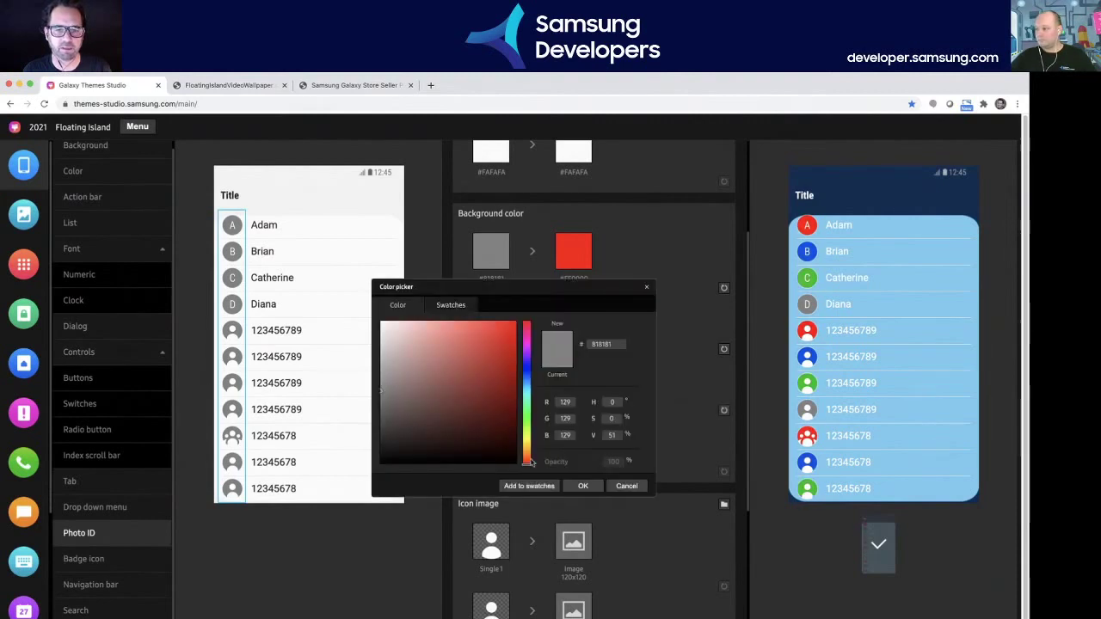
pyautogui.click(498, 423)
pyautogui.click(526, 449)
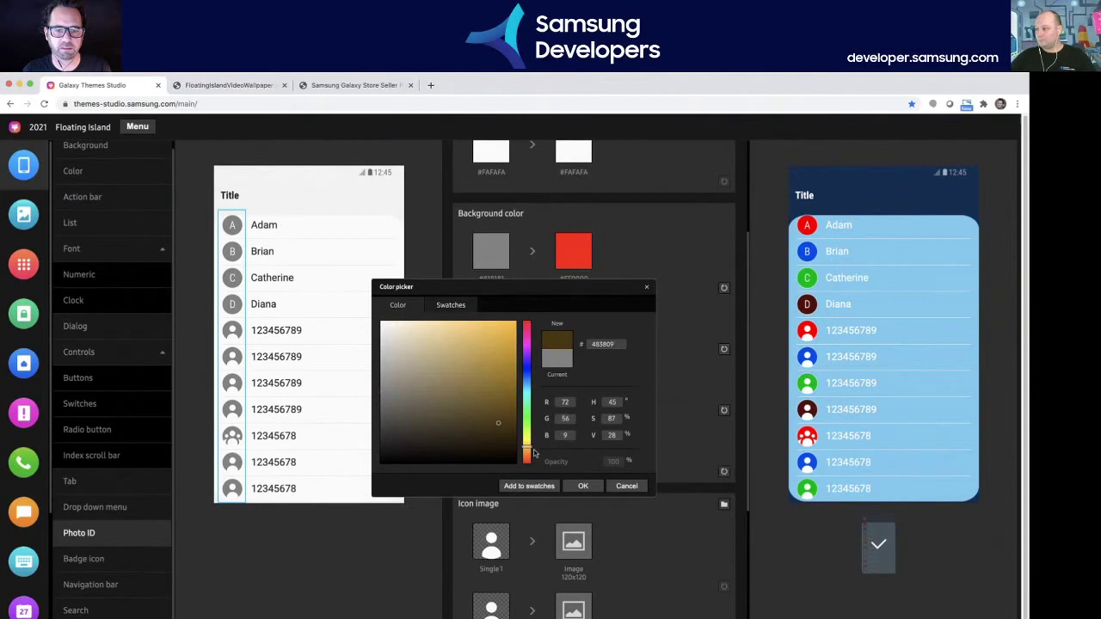
pyautogui.click(584, 486)
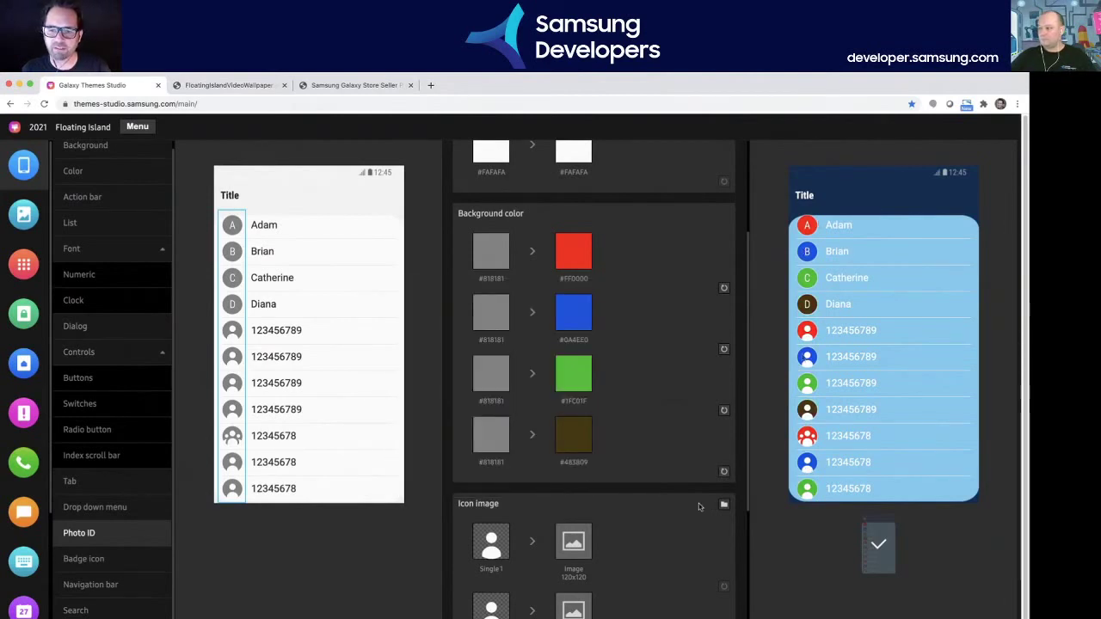
# - Review the Single and Group icon image slots of the Photo ID settings
pyautogui.scroll(-1, 621, 460)
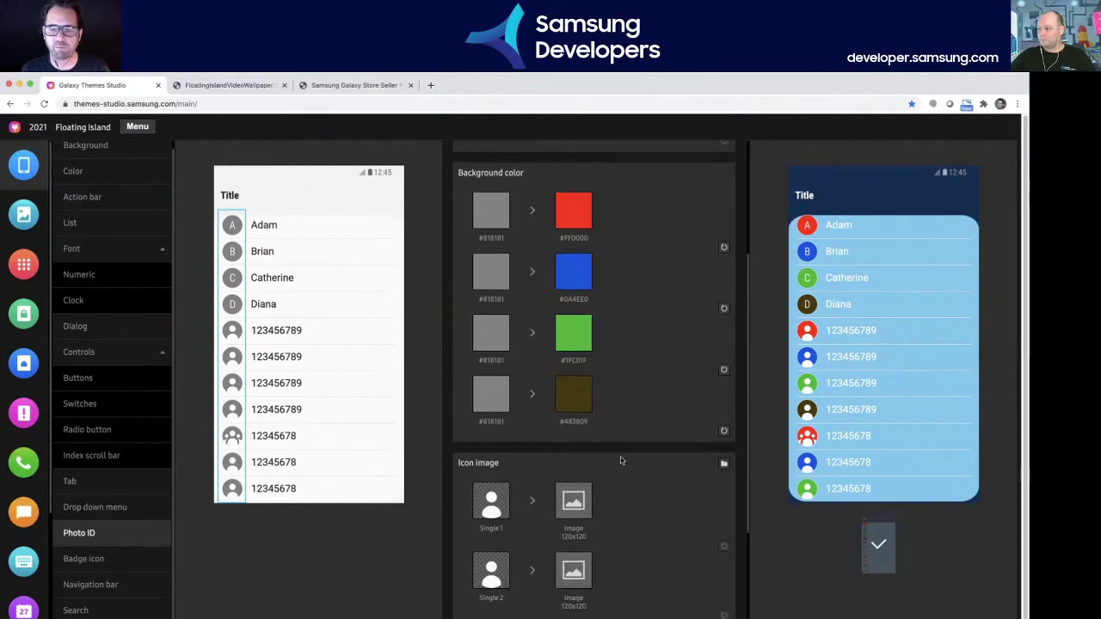
pyautogui.scroll(-1, 621, 460)
pyautogui.scroll(-1, 621, 460)
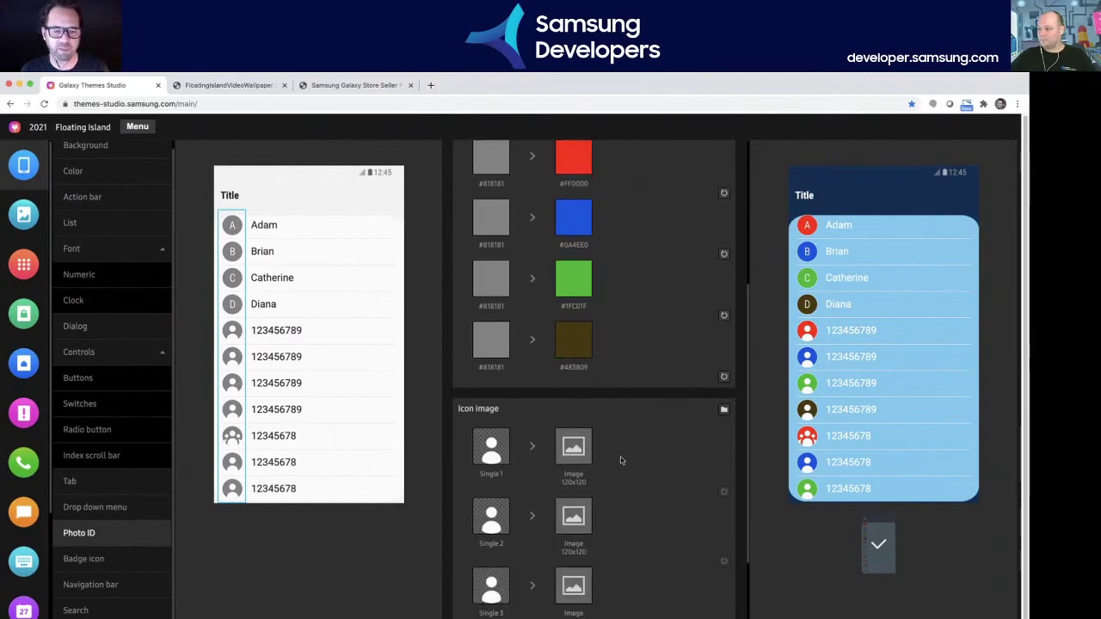
pyautogui.scroll(-2, 621, 460)
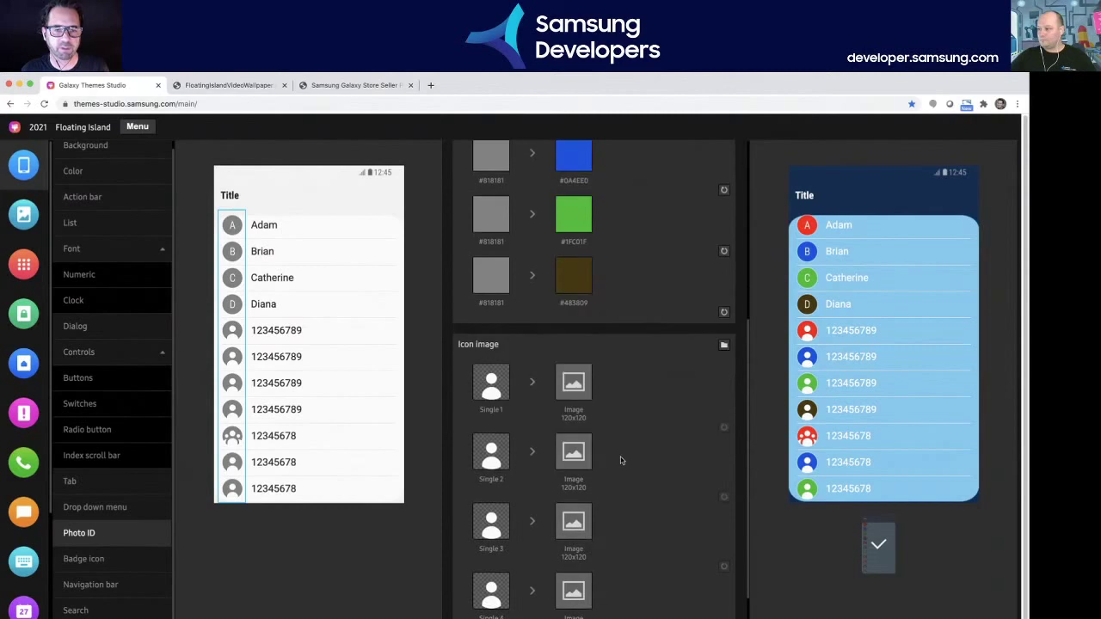
pyautogui.scroll(-1, 621, 460)
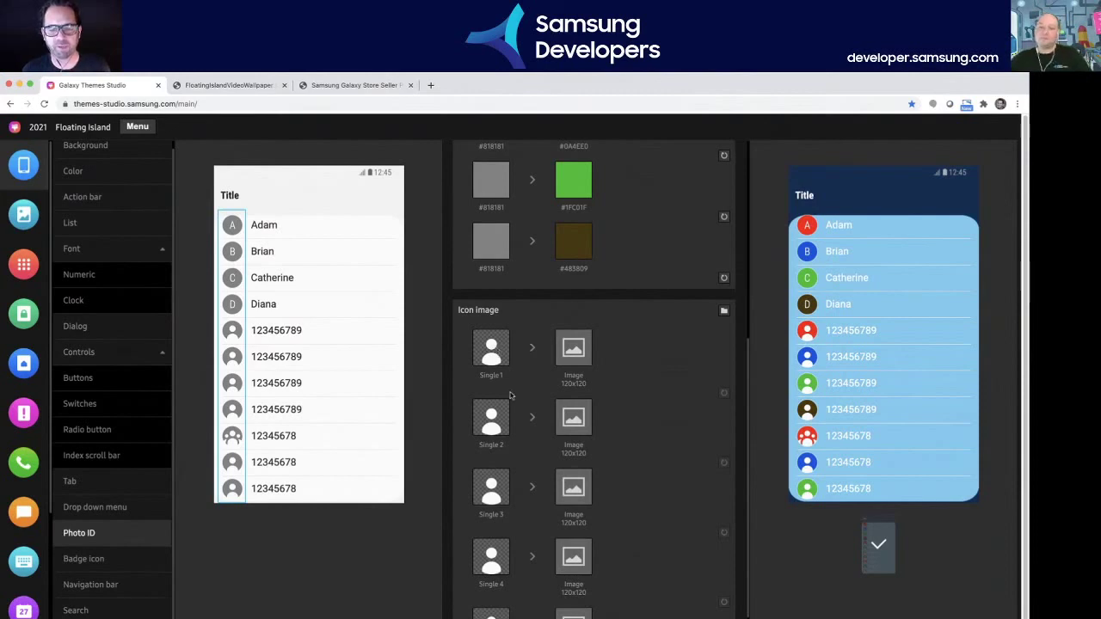
pyautogui.scroll(-2, 540, 464)
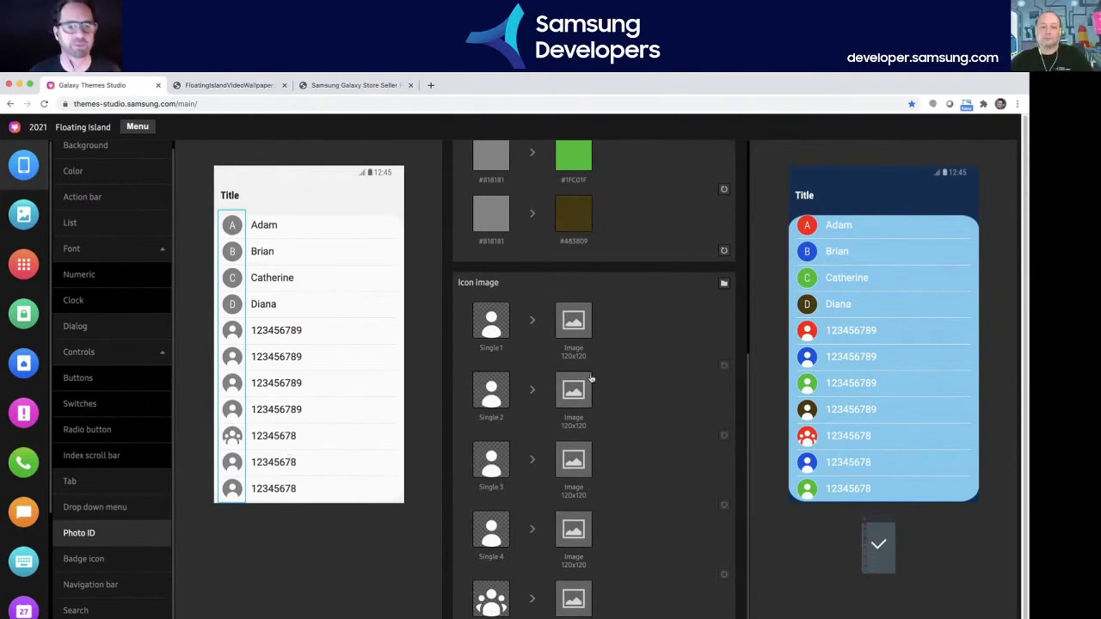
pyautogui.scroll(2, 568, 383)
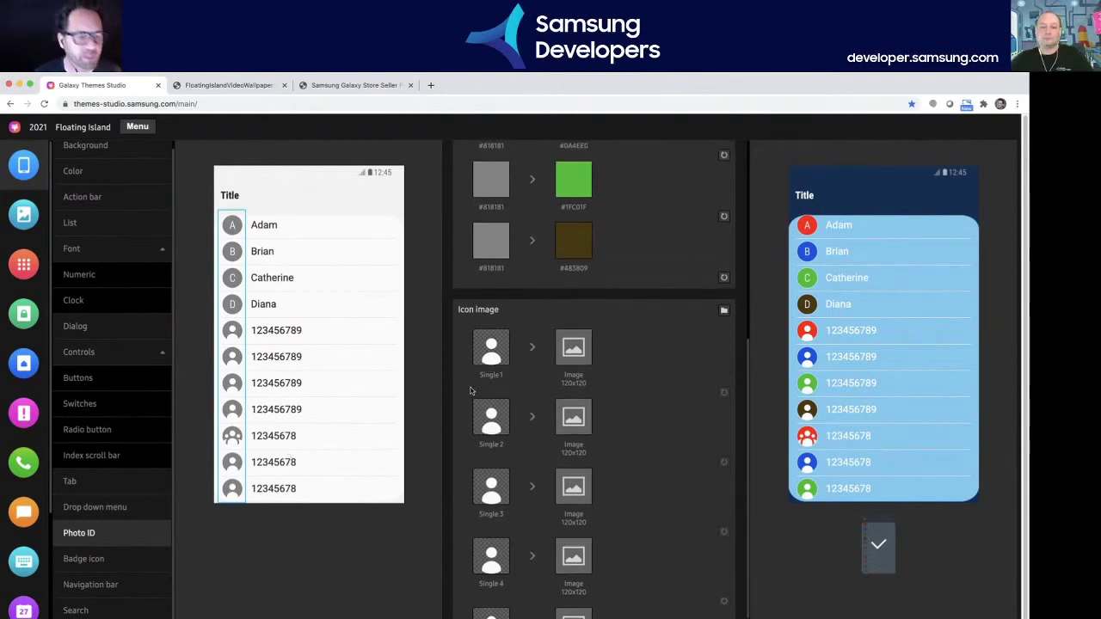
# - Look briefly at the Badge icon settings and return to the Photo ID icon images
pyautogui.click(101, 560)
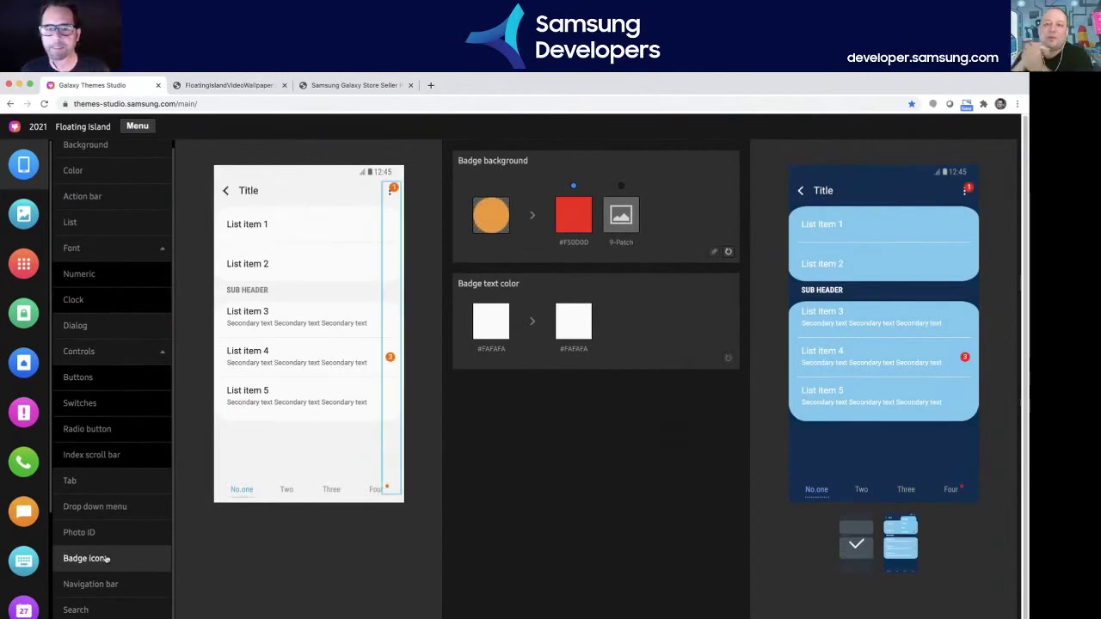
pyautogui.click(108, 536)
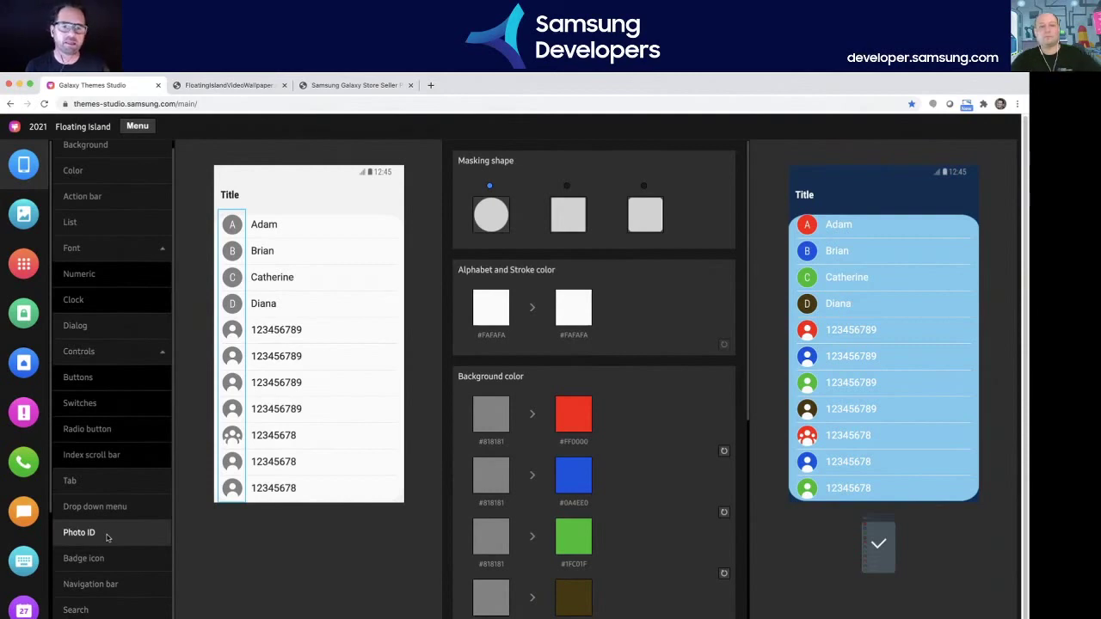
pyautogui.scroll(-5, 541, 436)
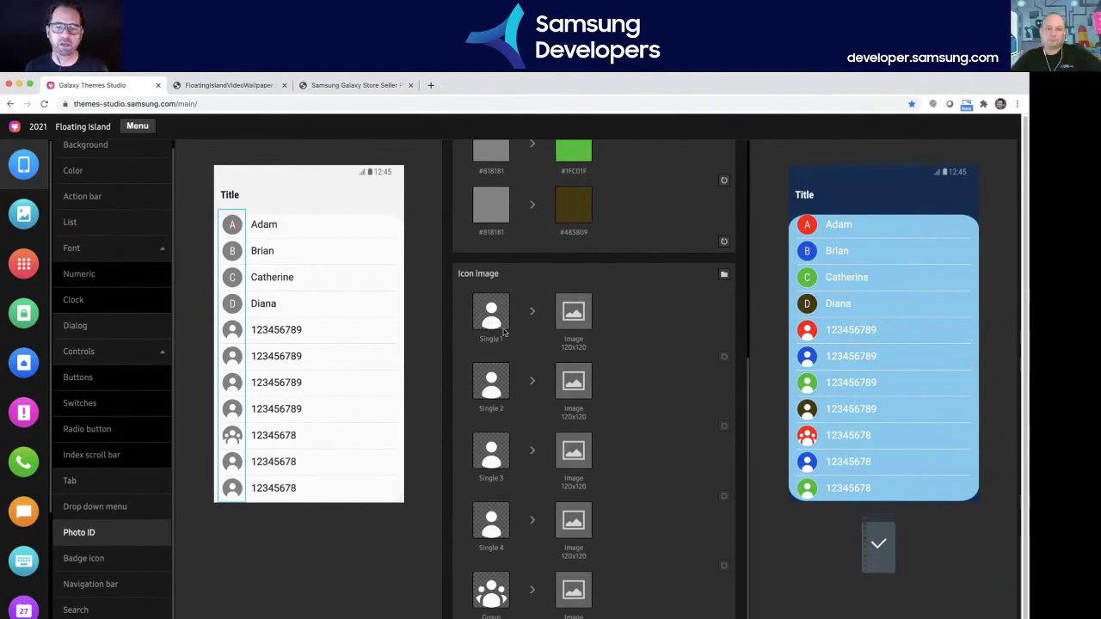
pyautogui.scroll(-1, 504, 332)
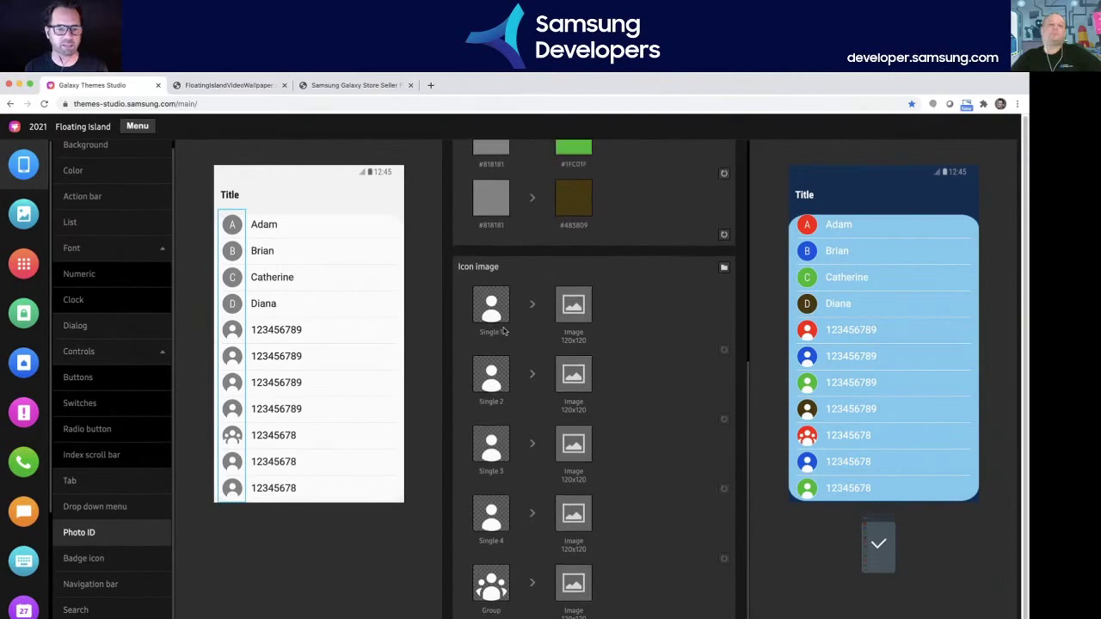
pyautogui.scroll(1, 504, 332)
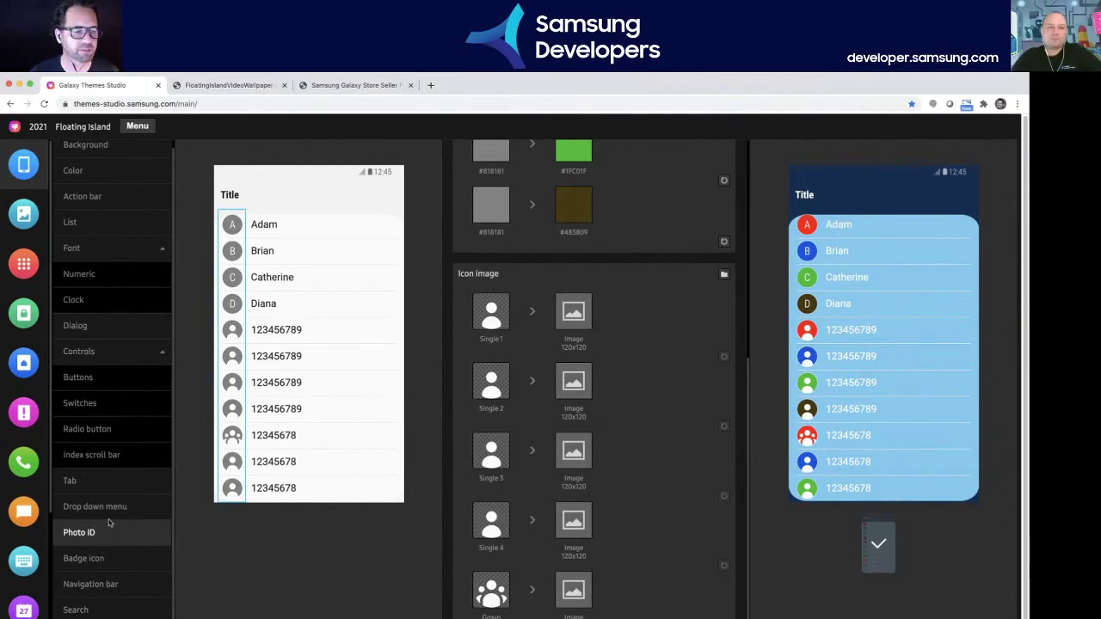
# - Show the Badge icon settings and examine both preview pages of the Navigation bar icon images
pyautogui.click(101, 558)
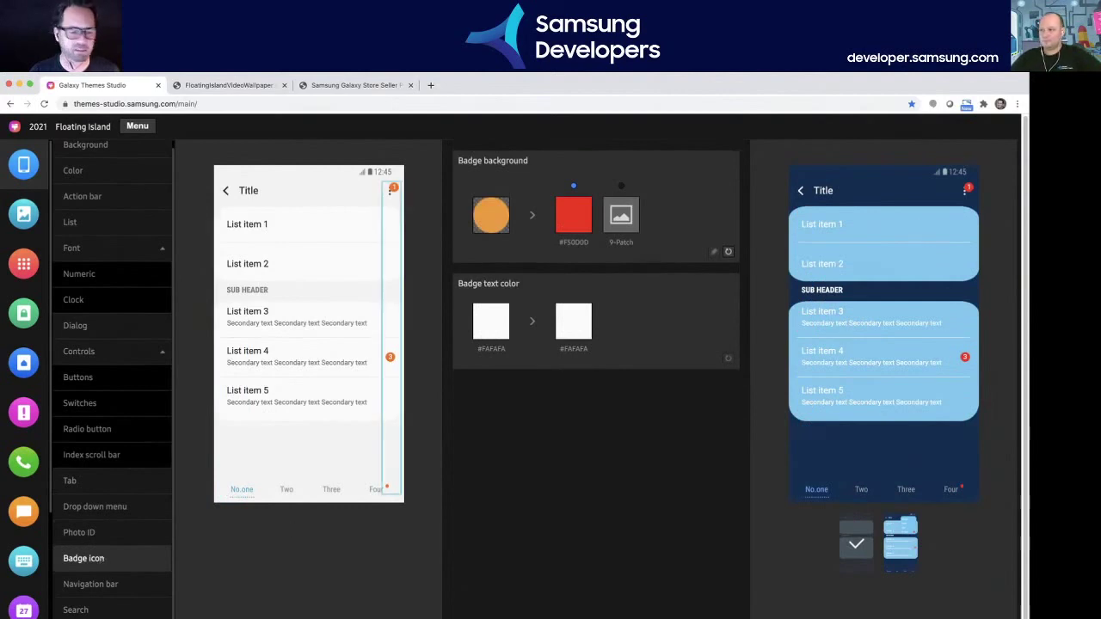
pyautogui.click(107, 584)
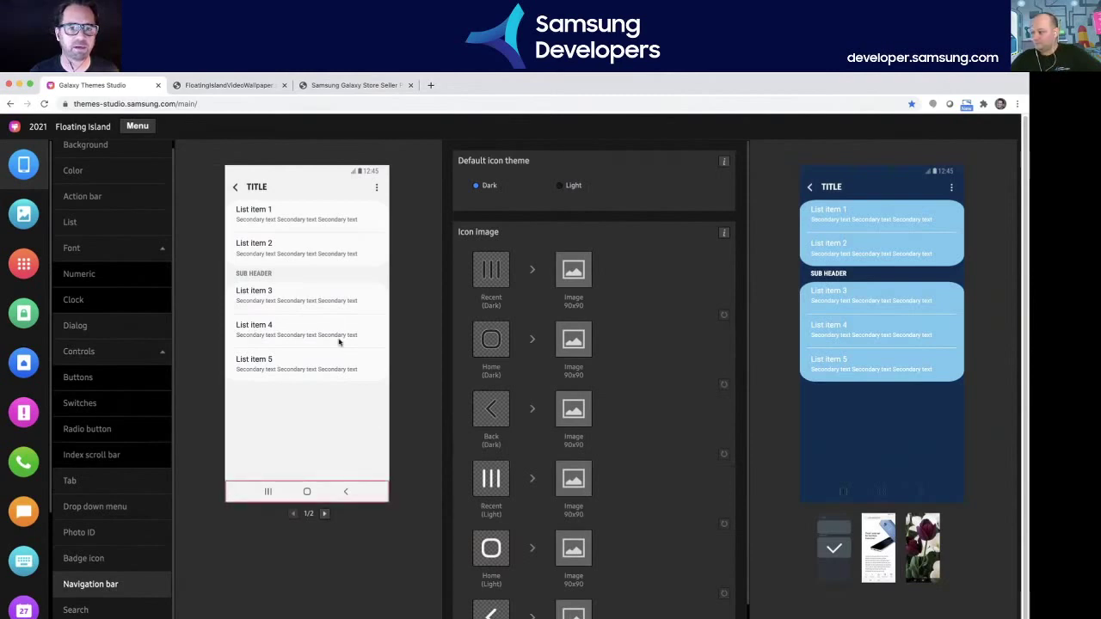
pyautogui.scroll(-1, 542, 405)
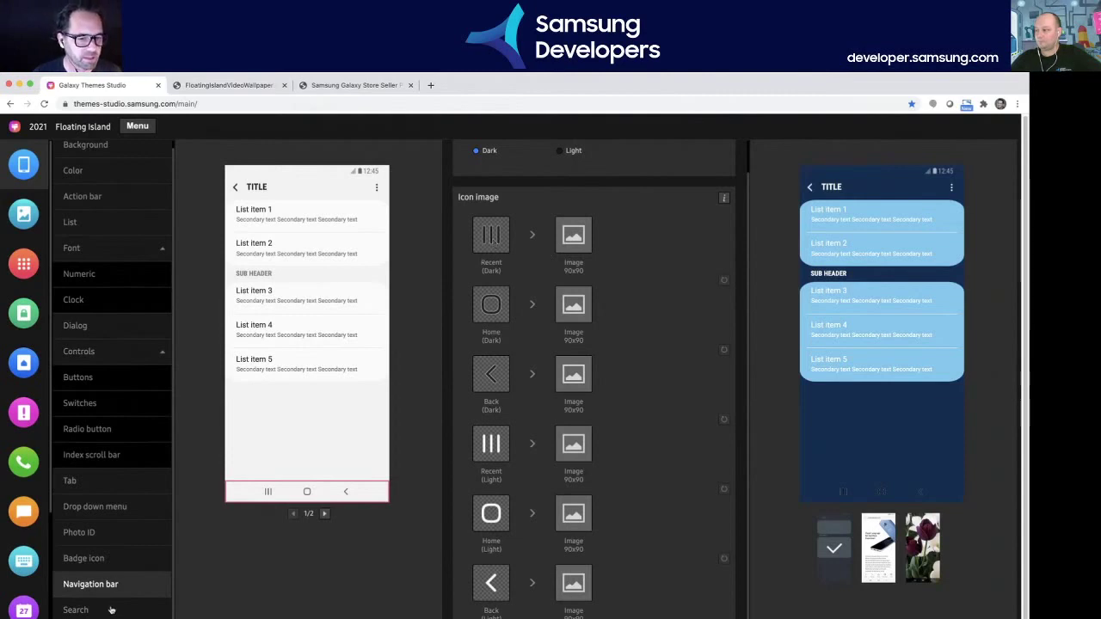
pyautogui.click(325, 515)
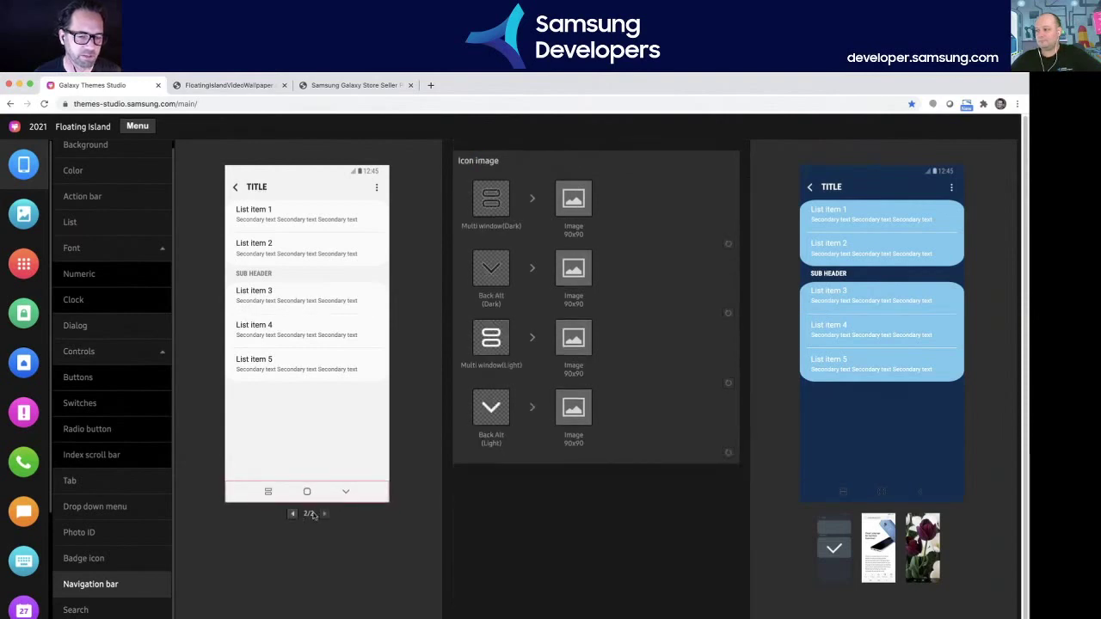
pyautogui.click(293, 513)
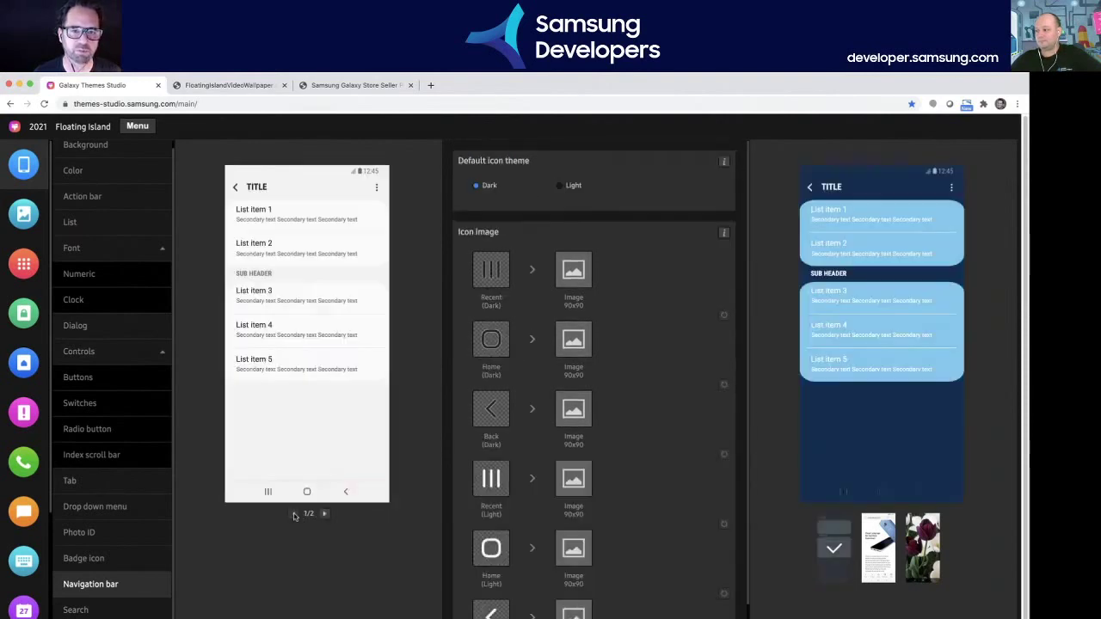
pyautogui.click(324, 515)
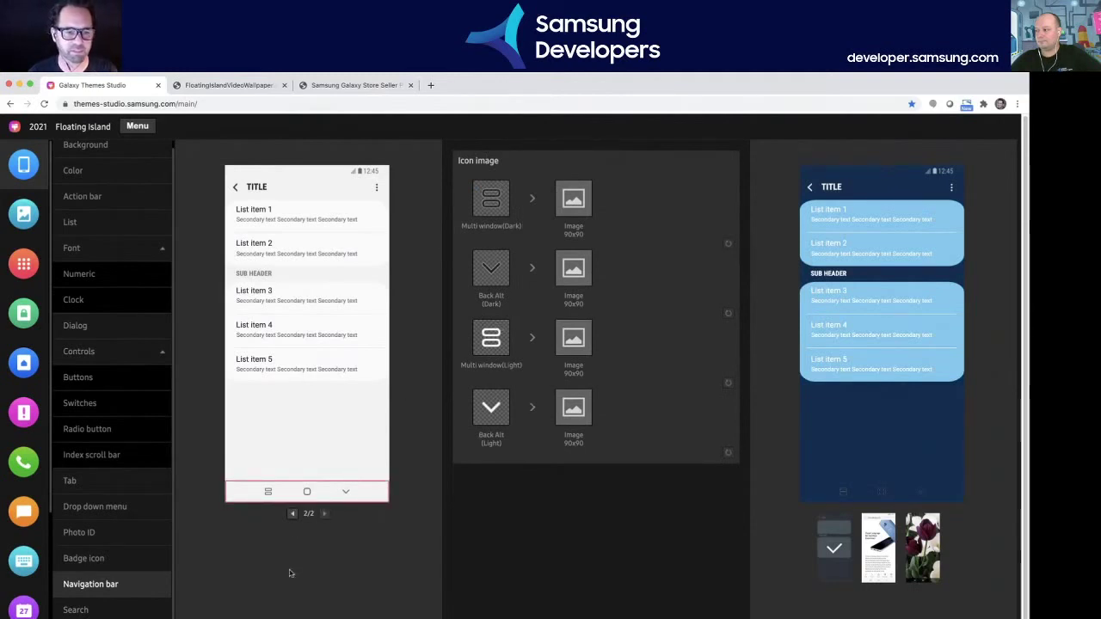
pyautogui.click(292, 513)
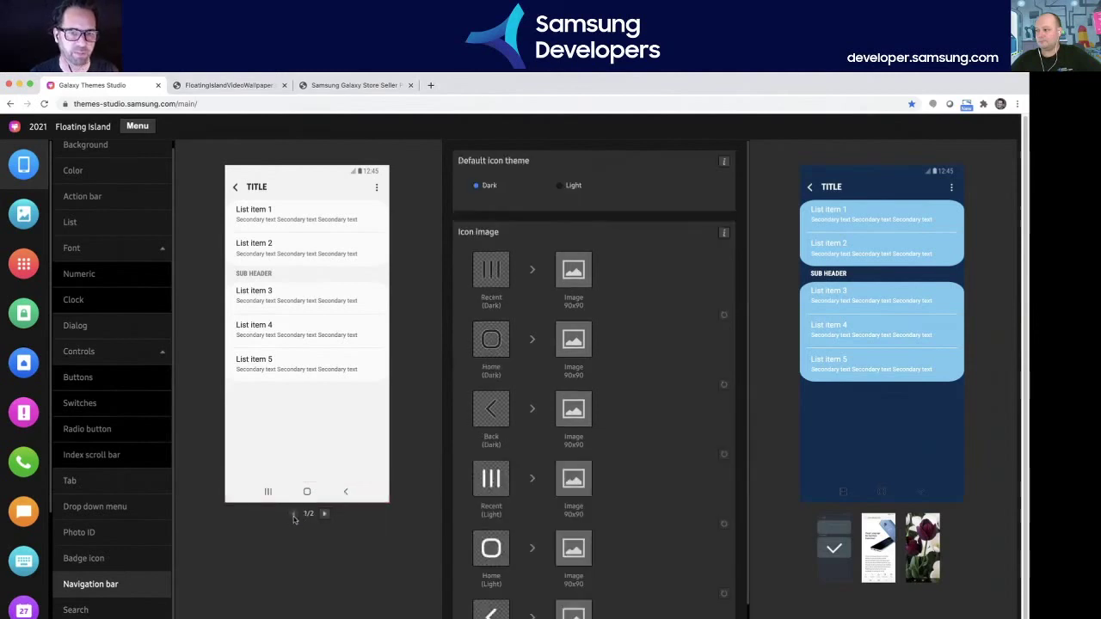
pyautogui.scroll(-2, 587, 410)
pyautogui.scroll(2, 587, 410)
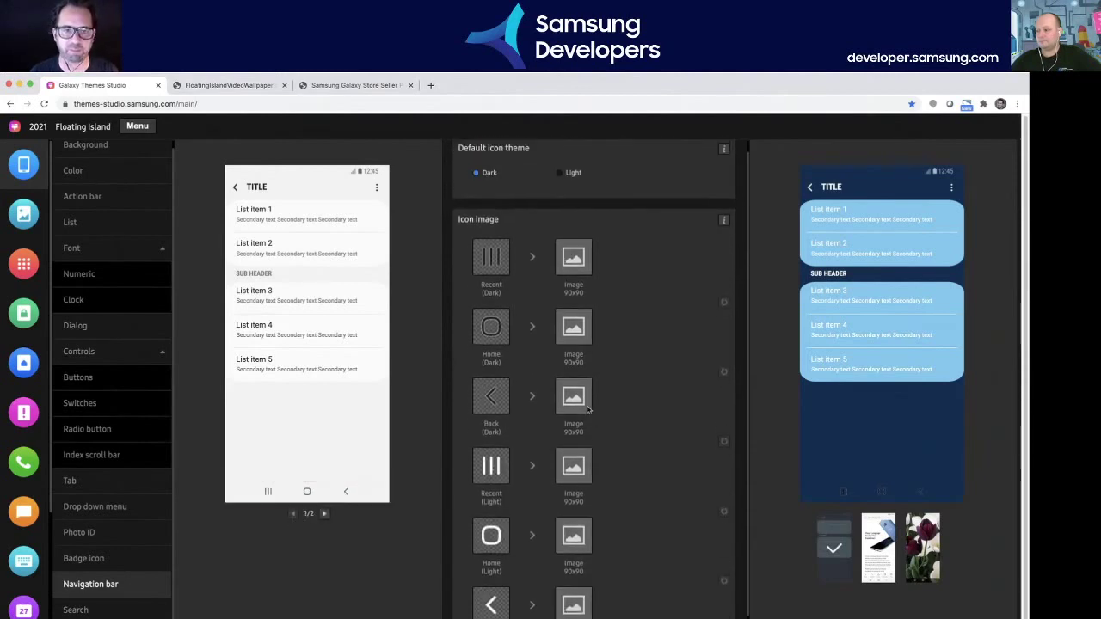
# - Look over the Search and tooltip color settings and show the theme's Wallpaper settings
pyautogui.click(114, 610)
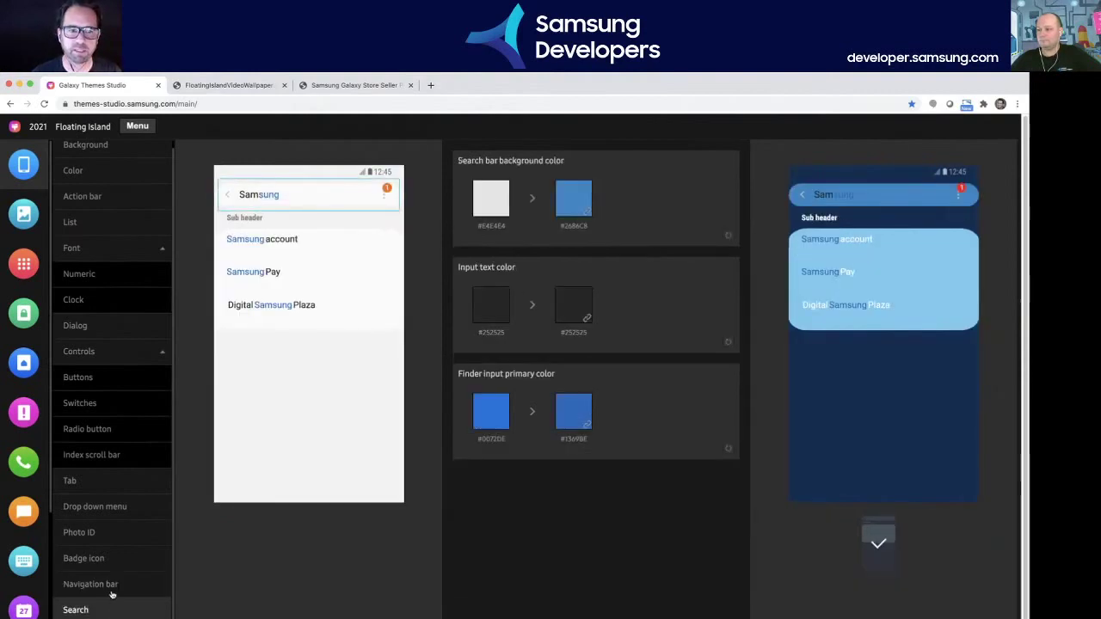
pyautogui.click(392, 387)
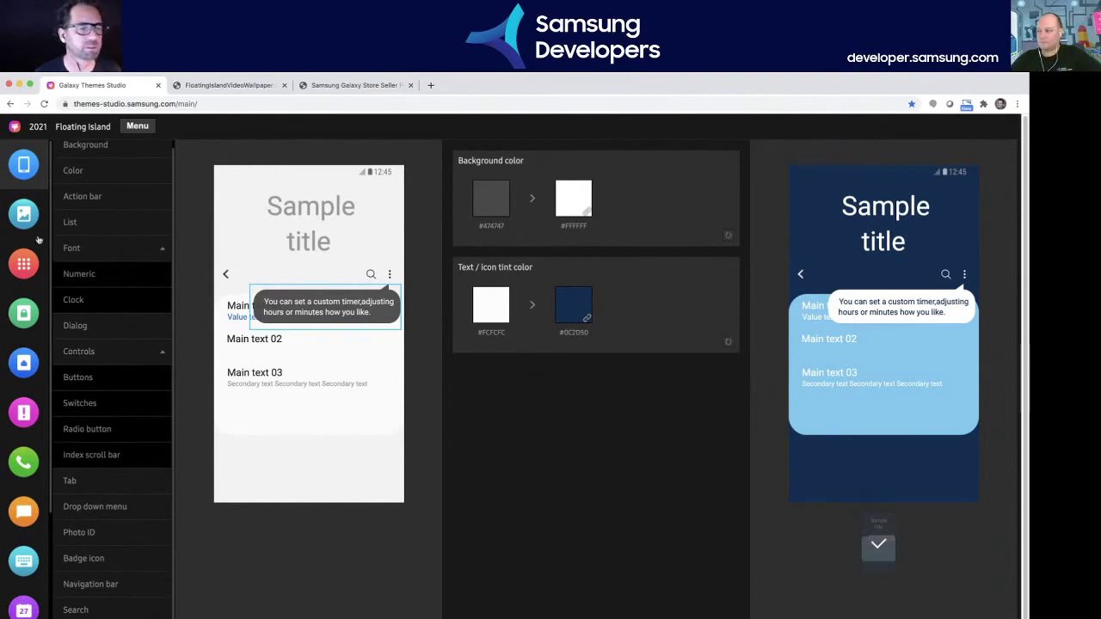
pyautogui.click(24, 166)
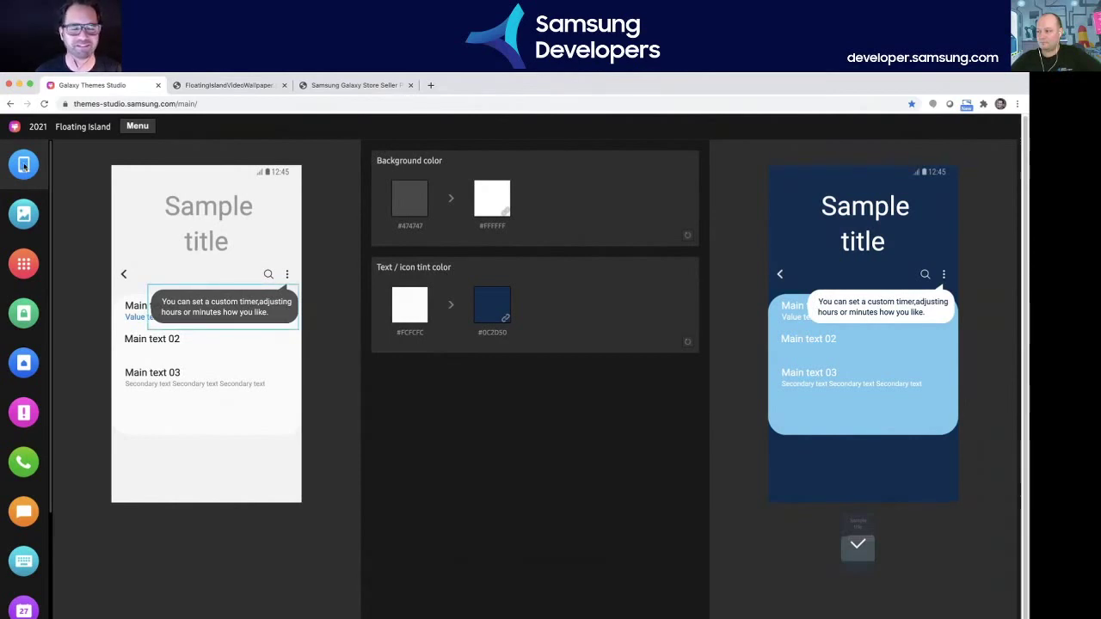
pyautogui.click(23, 212)
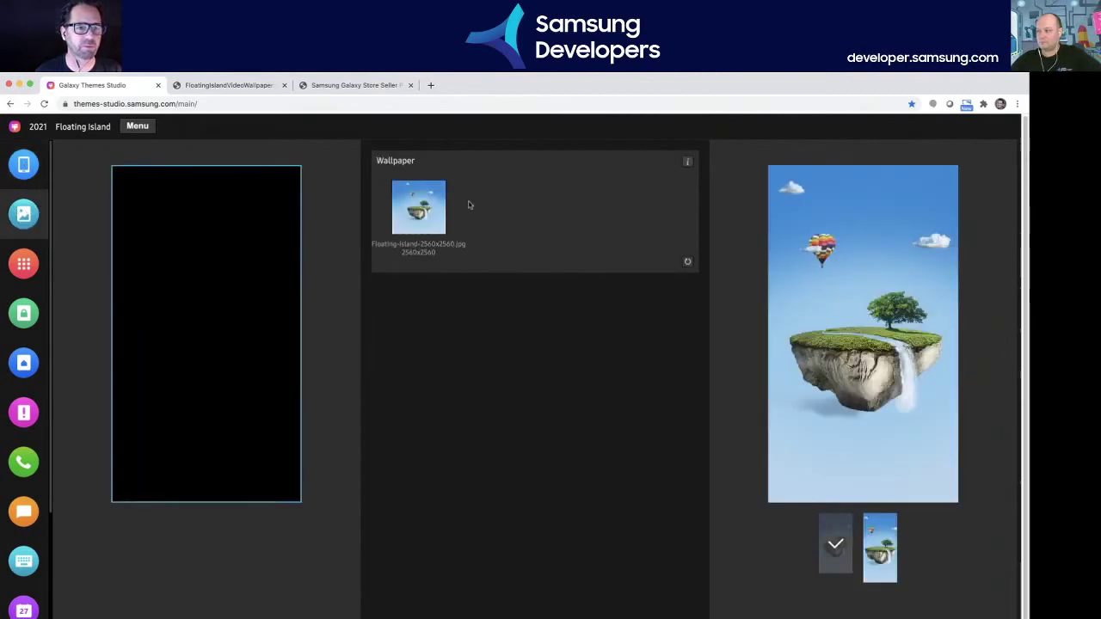
# - Check the wallpaper's background image in the multi-ratio view, close it, and show the list of wallpaper sections
pyautogui.click(419, 189)
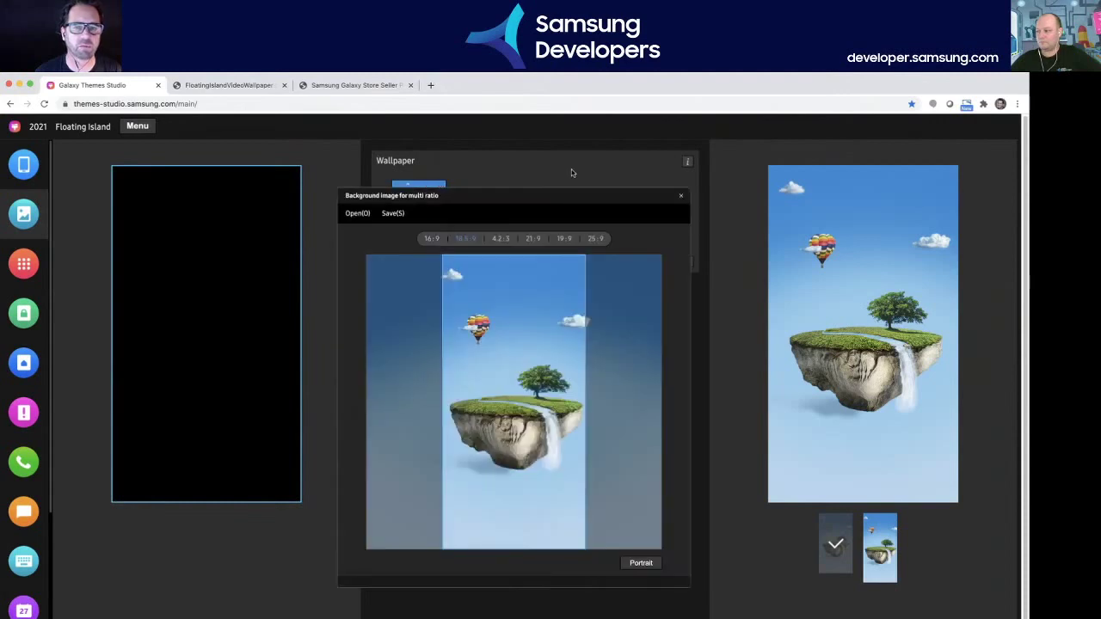
pyautogui.click(680, 196)
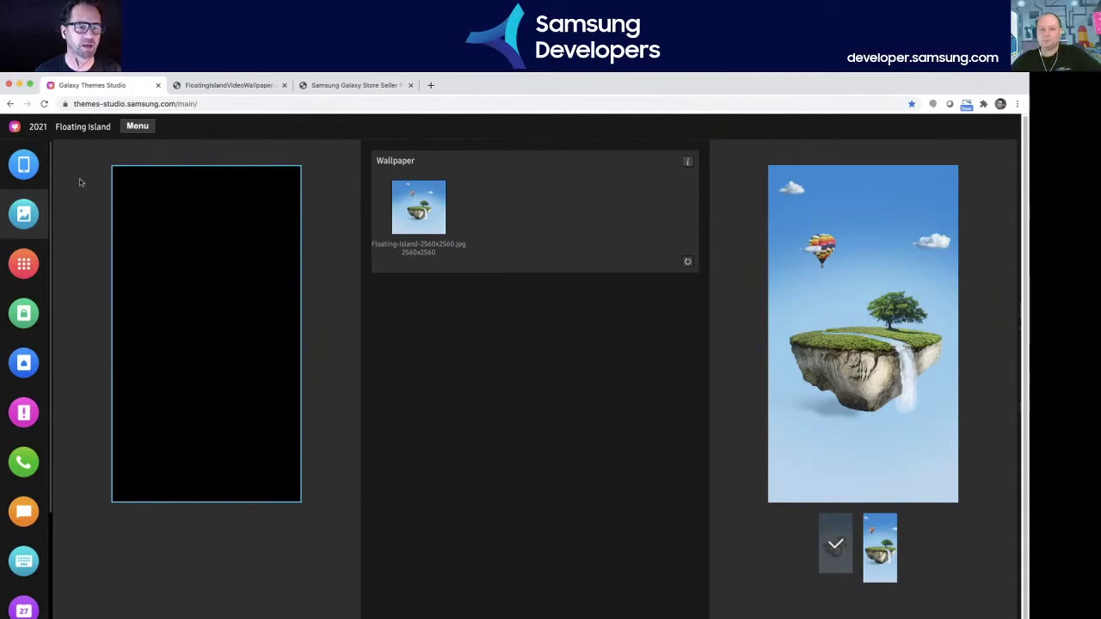
pyautogui.click(28, 215)
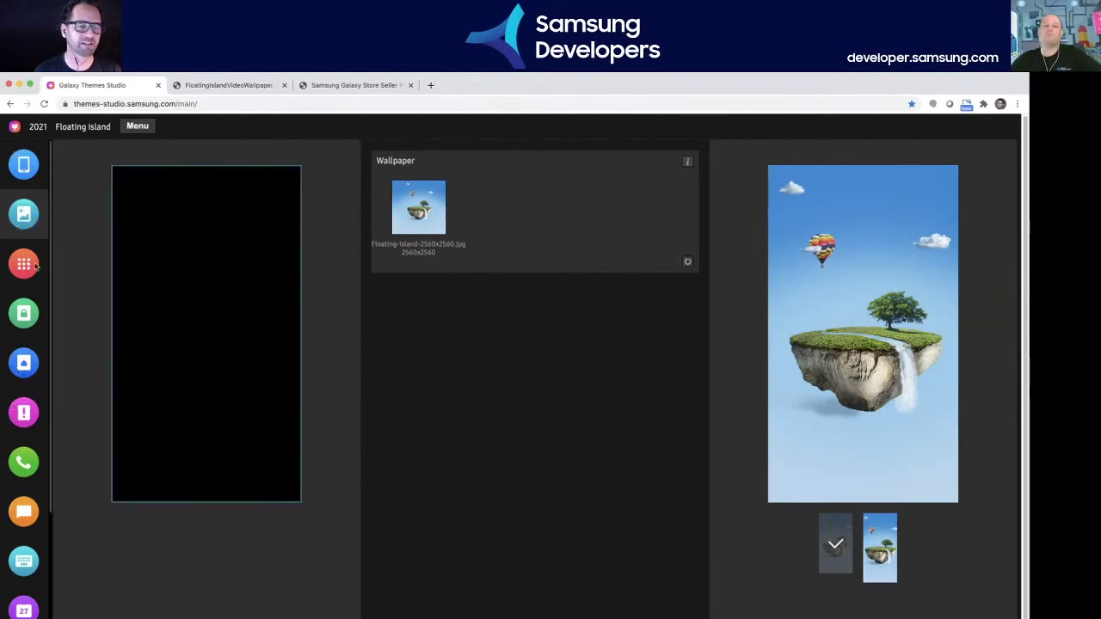
pyautogui.click(24, 214)
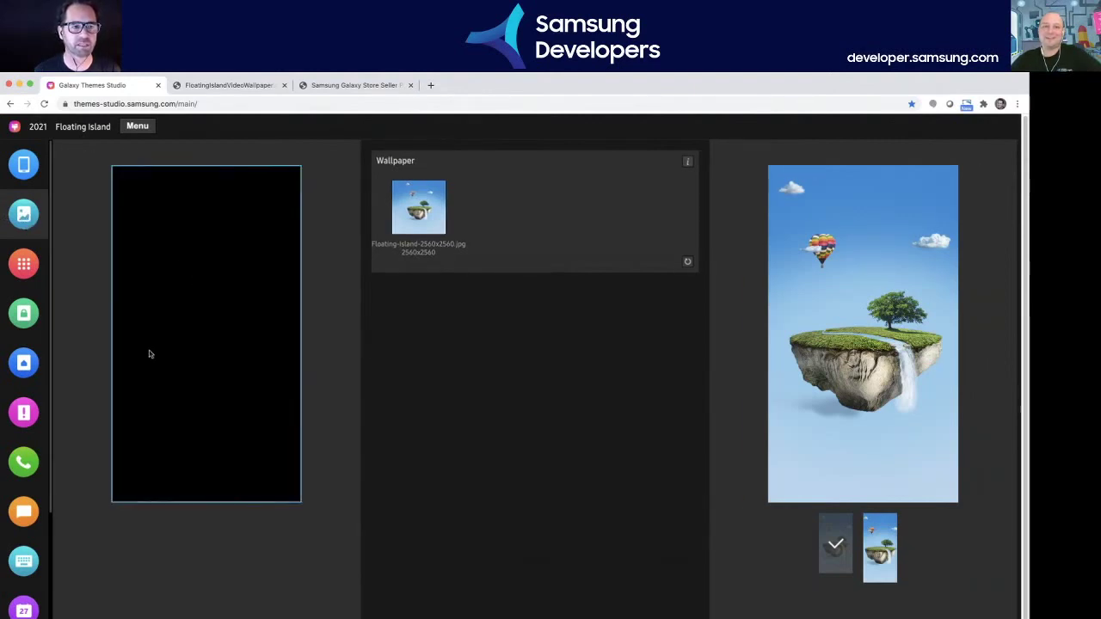
pyautogui.moveTo(28, 225)
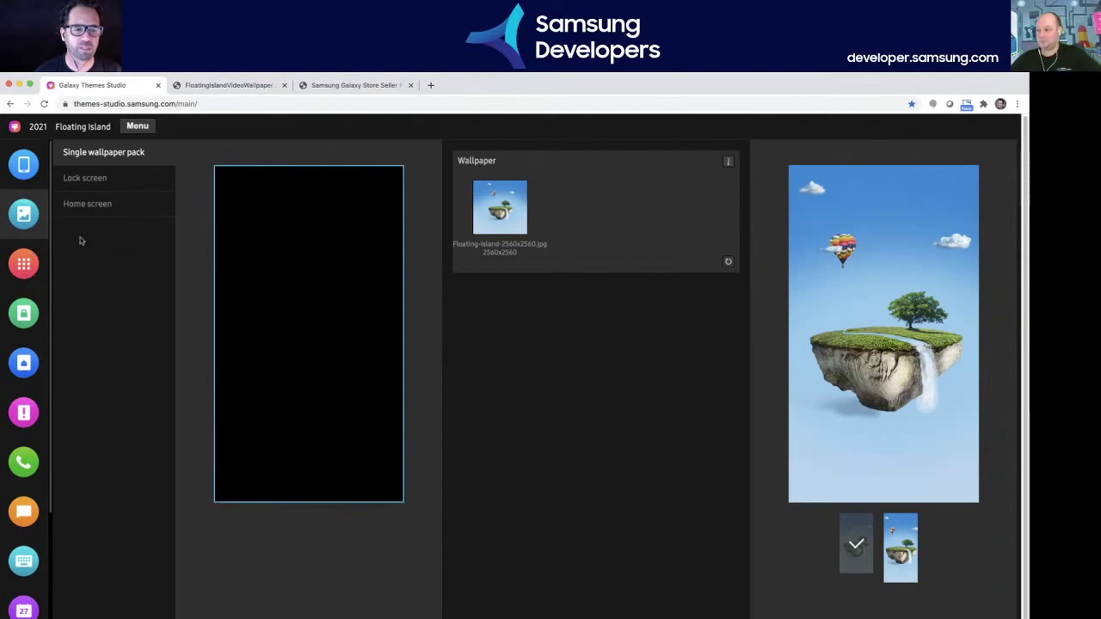
# - Show the App icons settings and review the icon images of the Gallery and Samsung Health rows
pyautogui.click(30, 270)
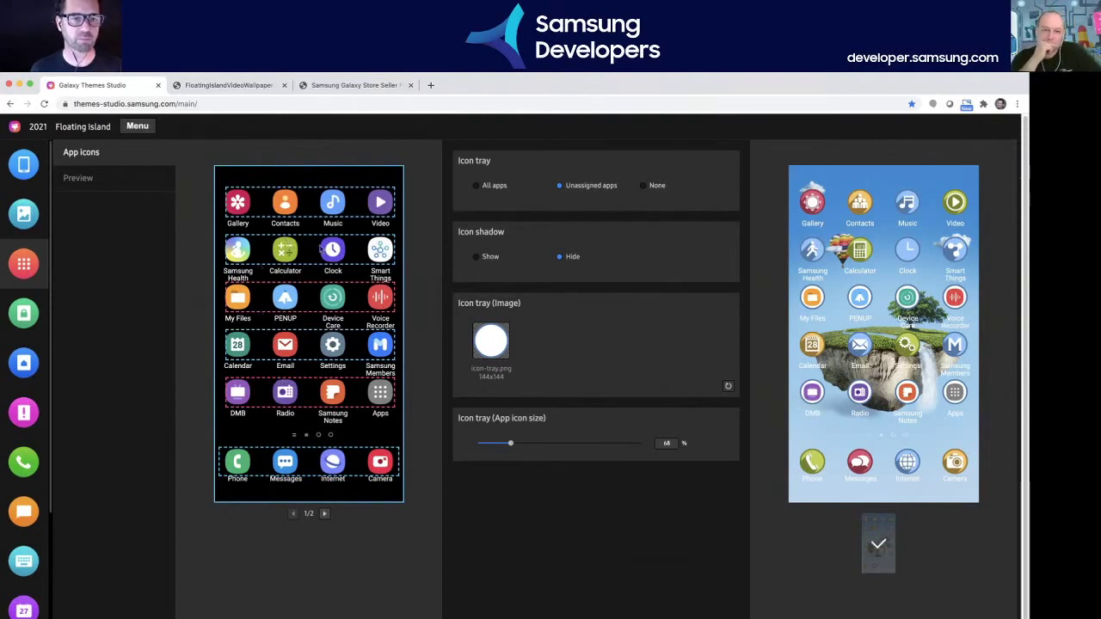
pyautogui.click(288, 201)
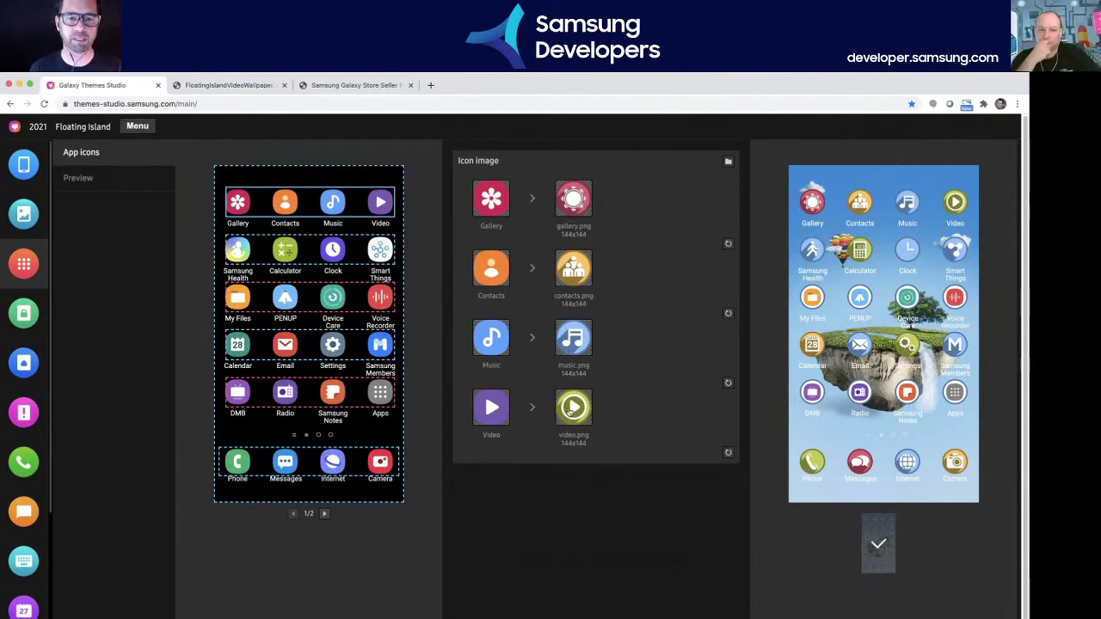
pyautogui.click(299, 252)
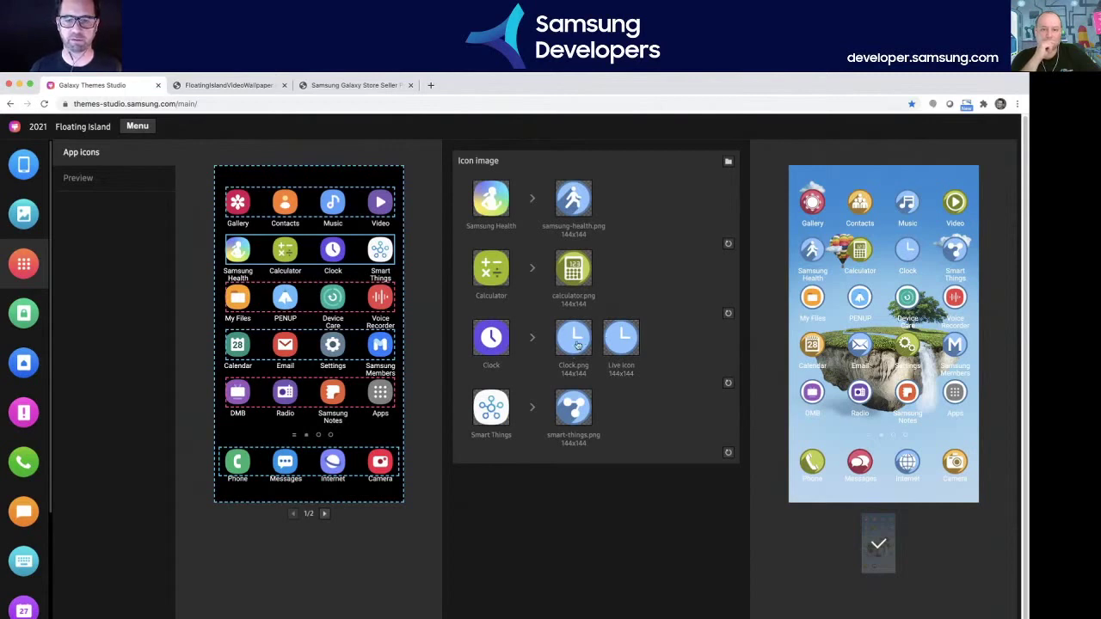
# - Try the Clock live icon's hour hand at 92° and cancel the live icon edit
pyautogui.click(621, 340)
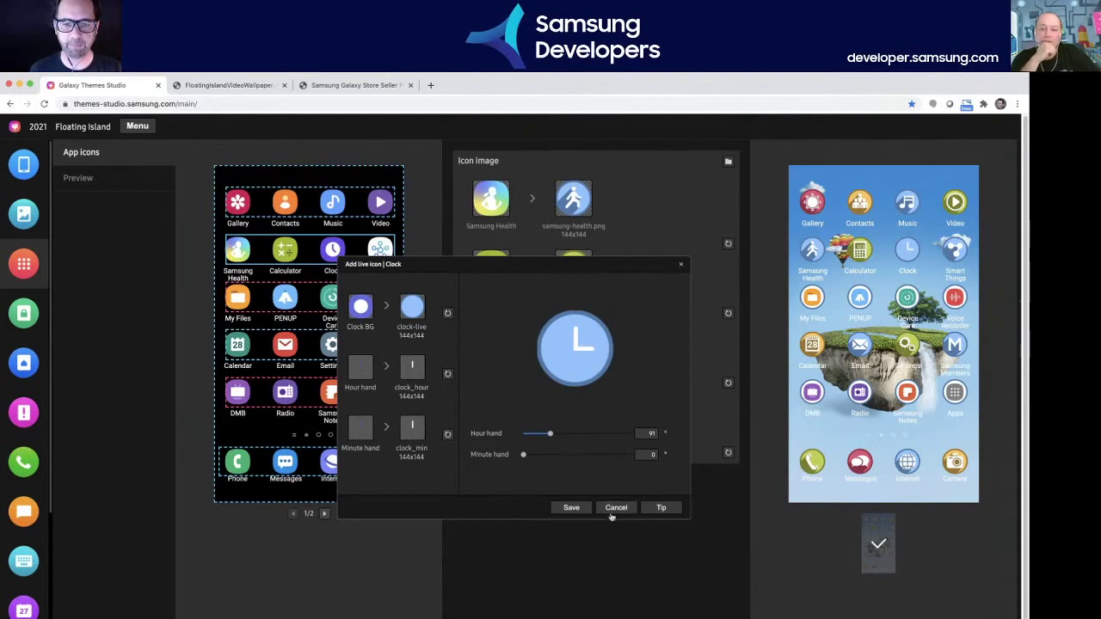
pyautogui.moveTo(549, 435)
pyautogui.mouseDown()
pyautogui.moveTo(605, 437)
pyautogui.moveTo(539, 439)
pyautogui.moveTo(551, 436)
pyautogui.mouseUp()
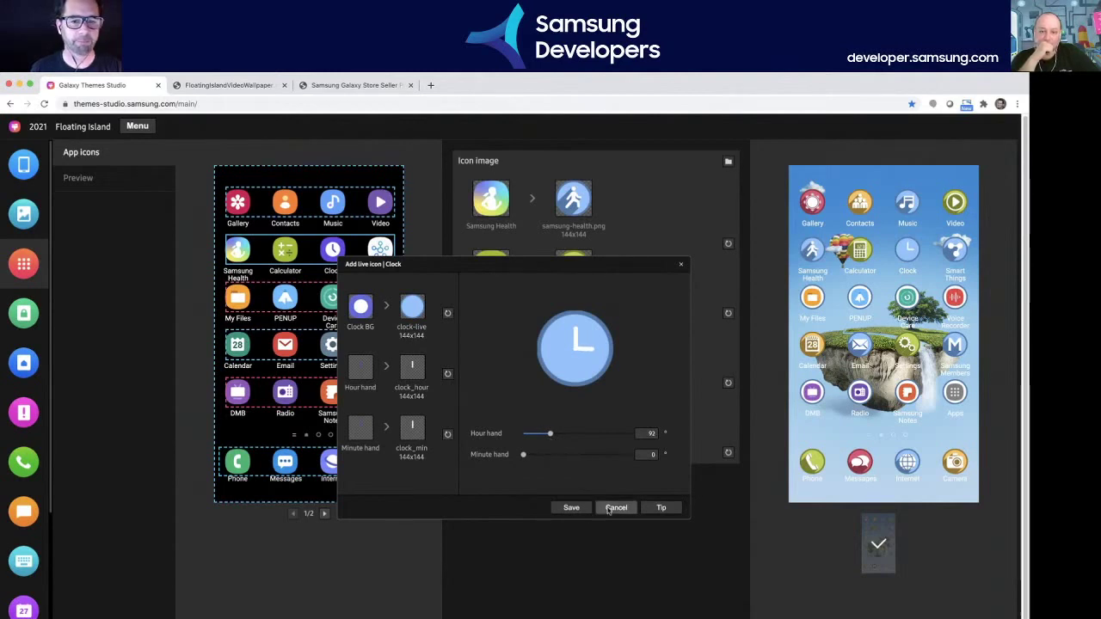
pyautogui.click(615, 507)
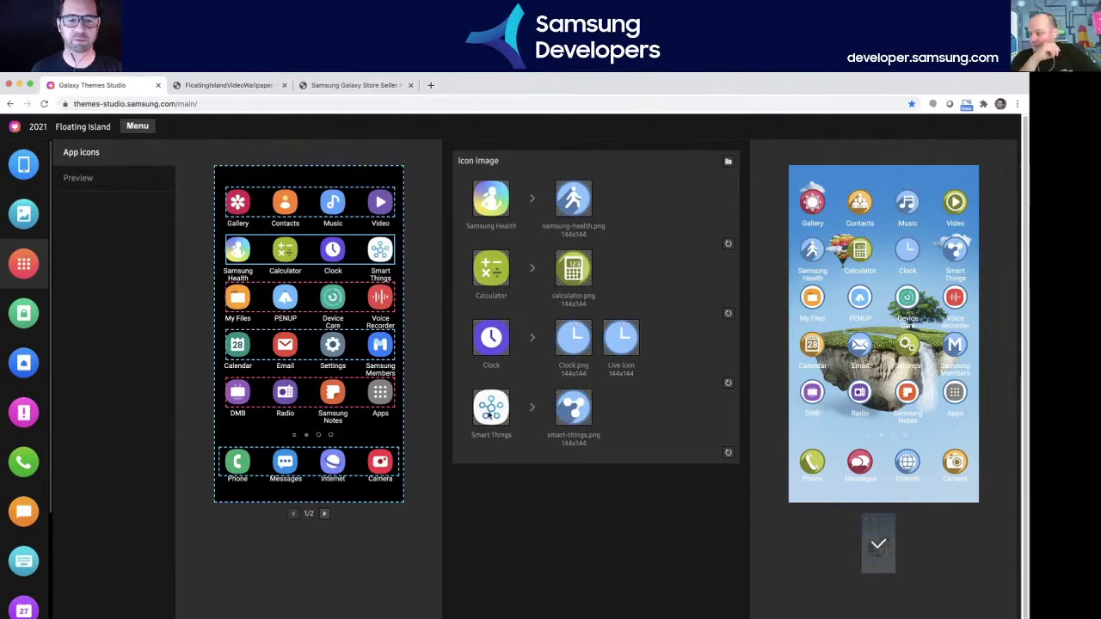
# - Review the icon images of the remaining first-page rows and of the second page, and return to the first page
pyautogui.click(292, 299)
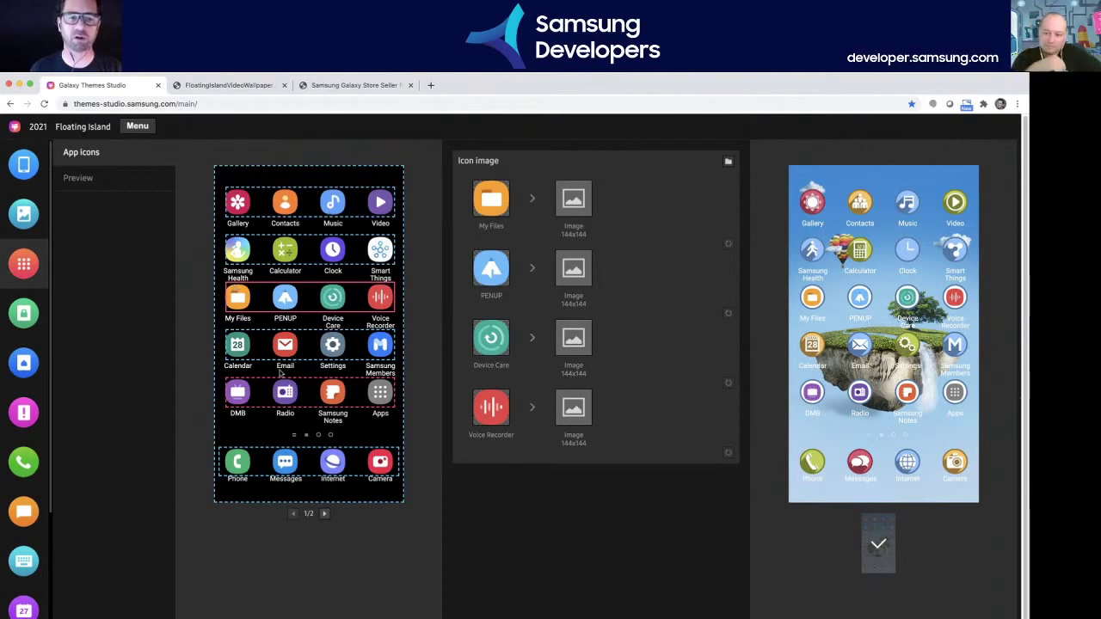
pyautogui.click(340, 347)
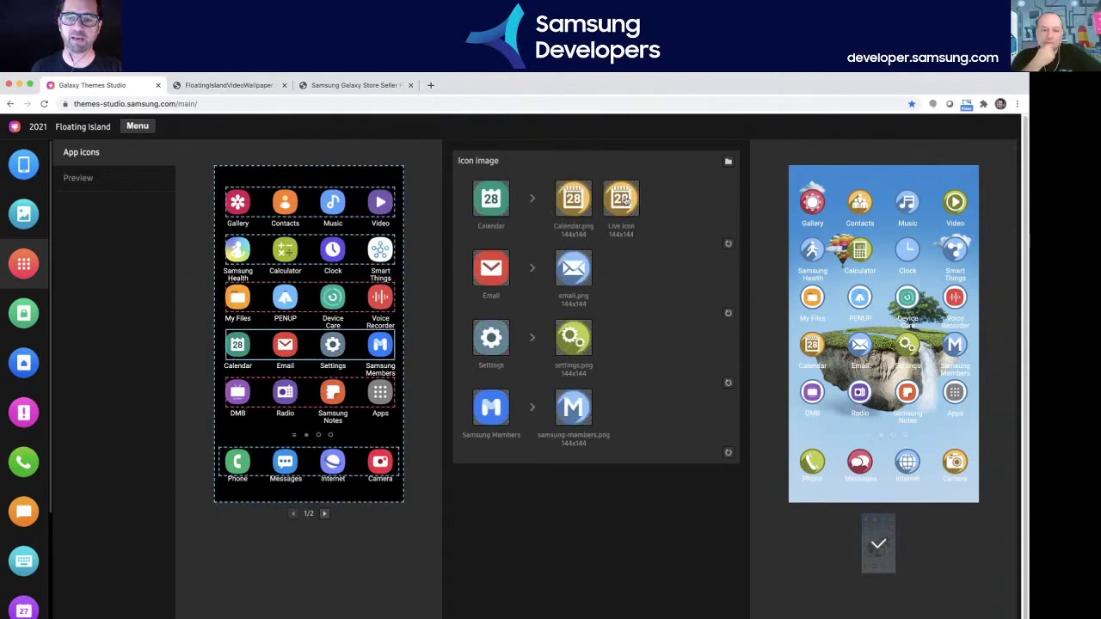
pyautogui.click(335, 392)
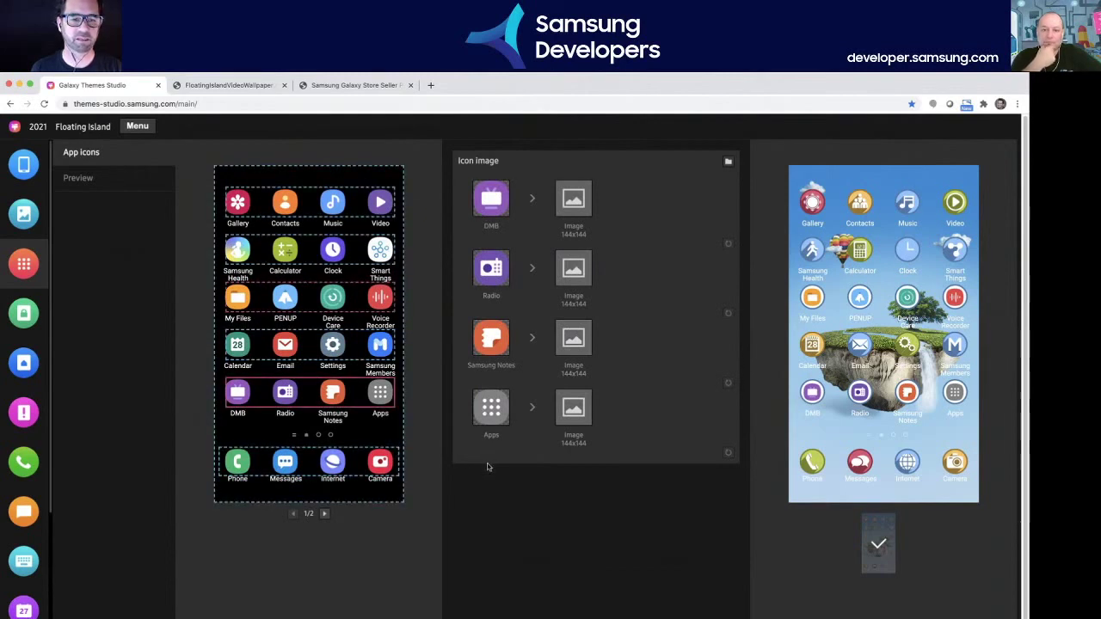
pyautogui.click(306, 467)
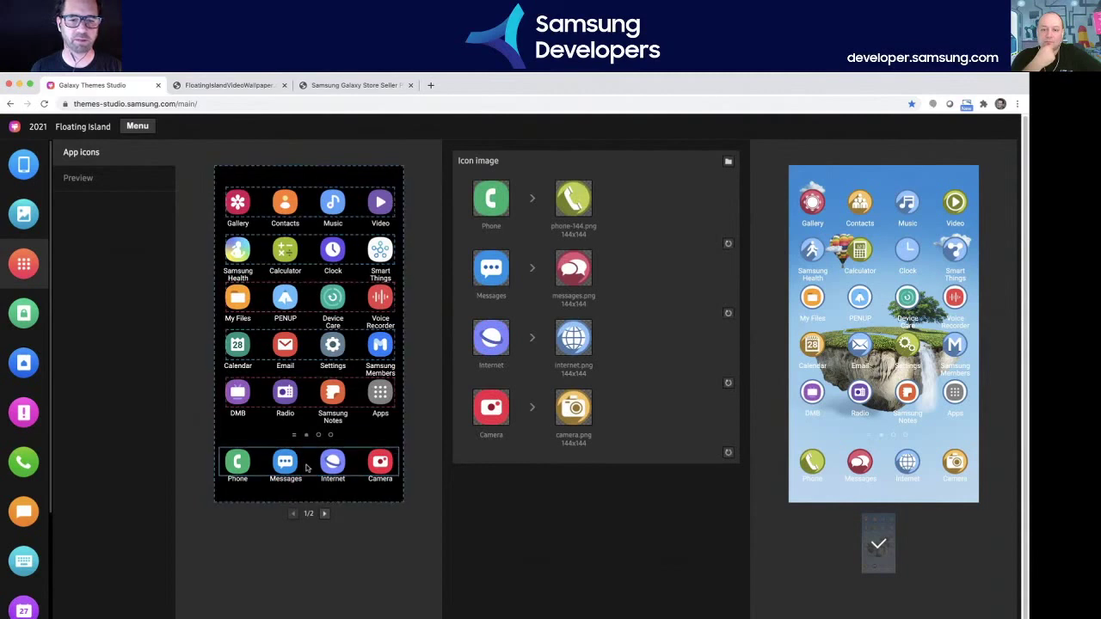
pyautogui.click(323, 513)
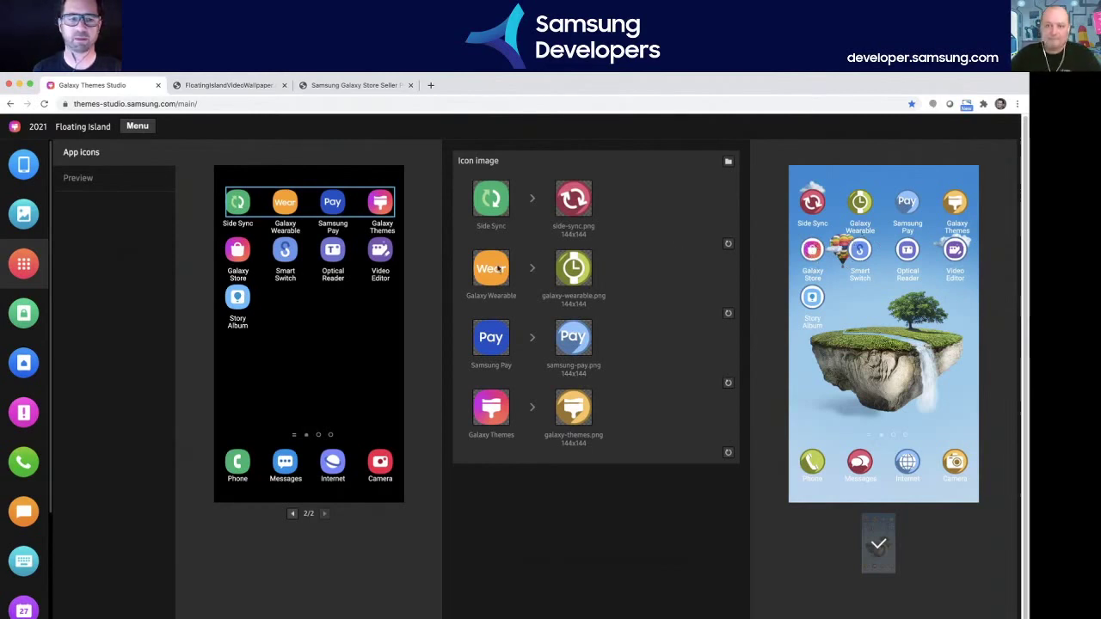
pyautogui.click(293, 513)
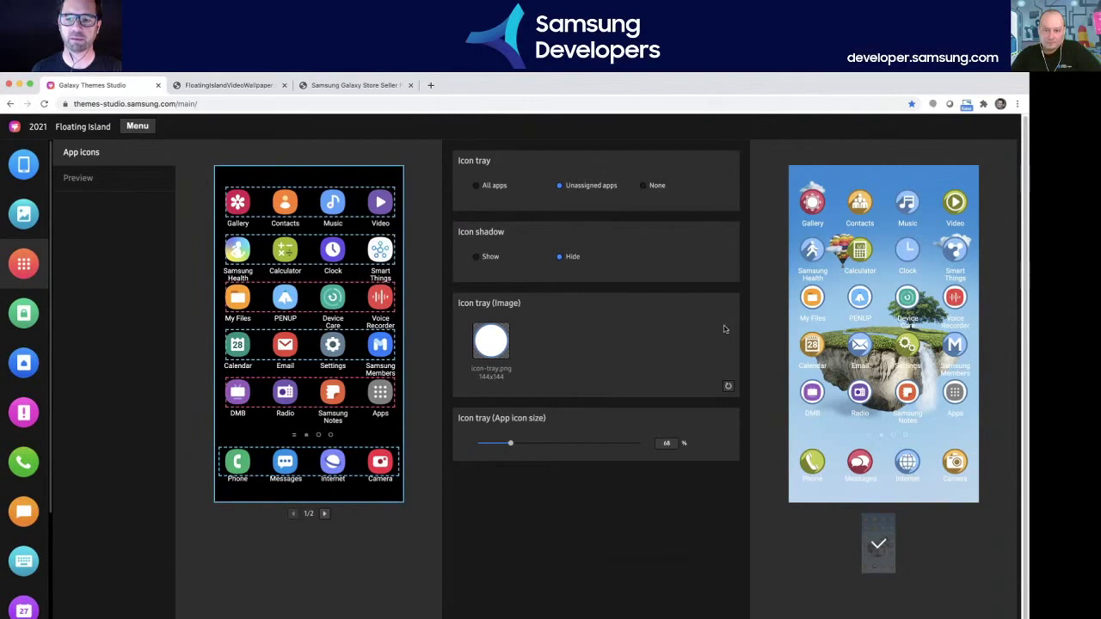
# - Try the icon tray options None and All apps, and set the tray back to Unassigned apps
pyautogui.click(644, 187)
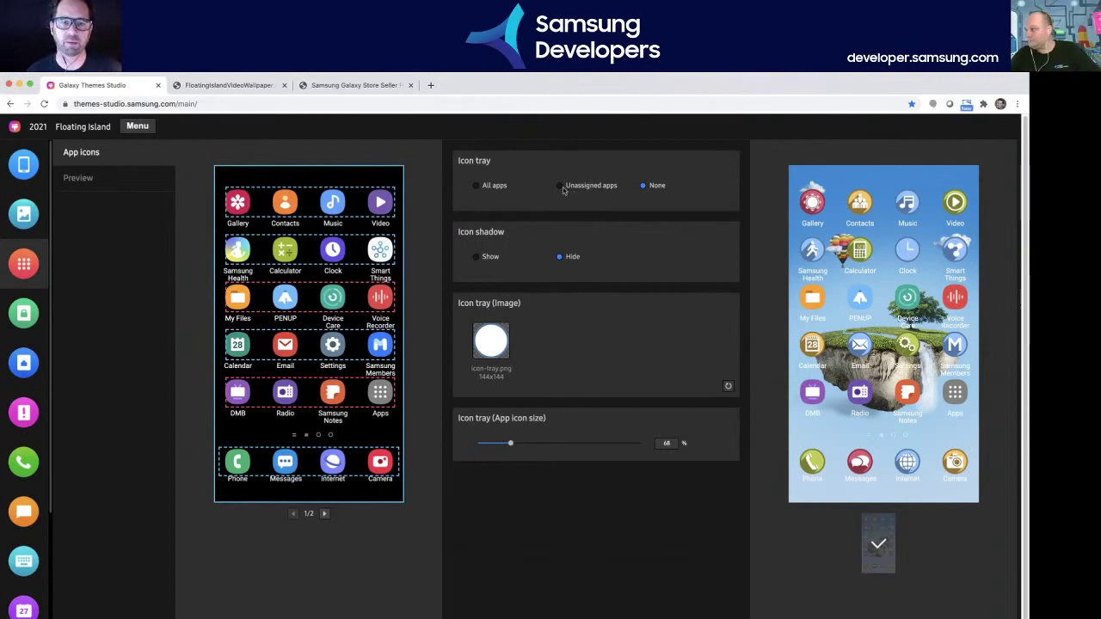
pyautogui.click(476, 186)
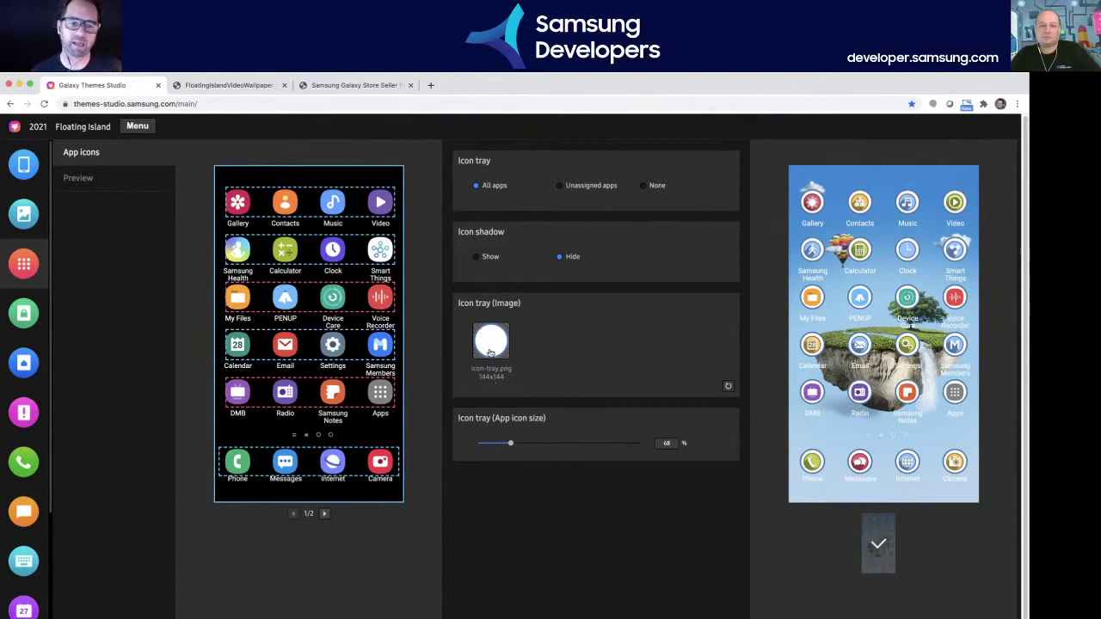
pyautogui.click(560, 186)
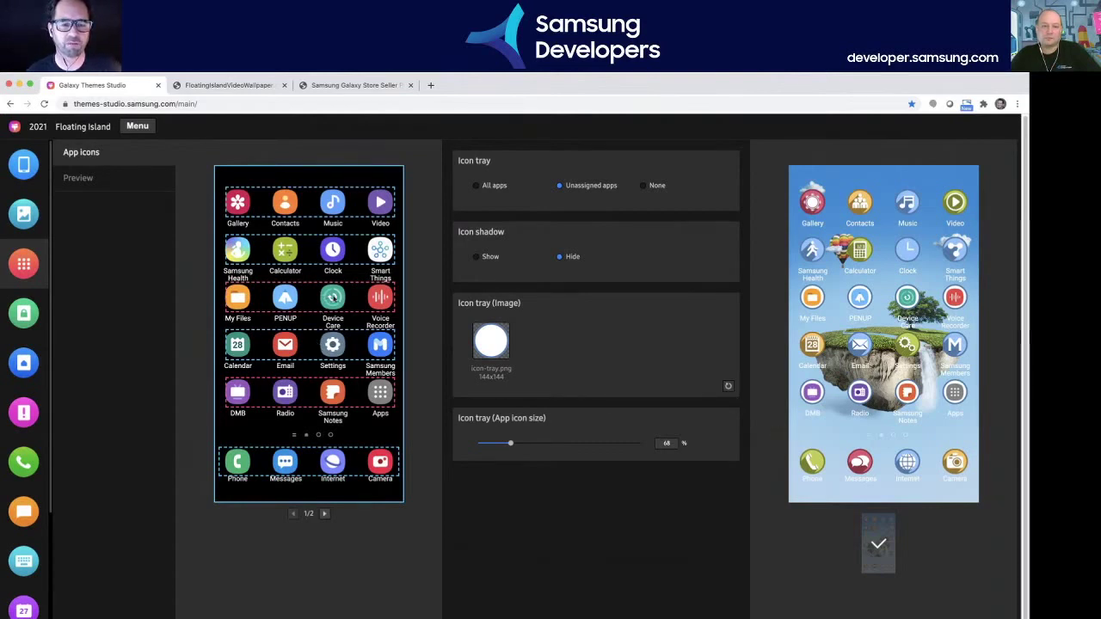
# - Look at the My Files row's icon images and the second icon page, and show the app icons' Preview settings
pyautogui.click(334, 299)
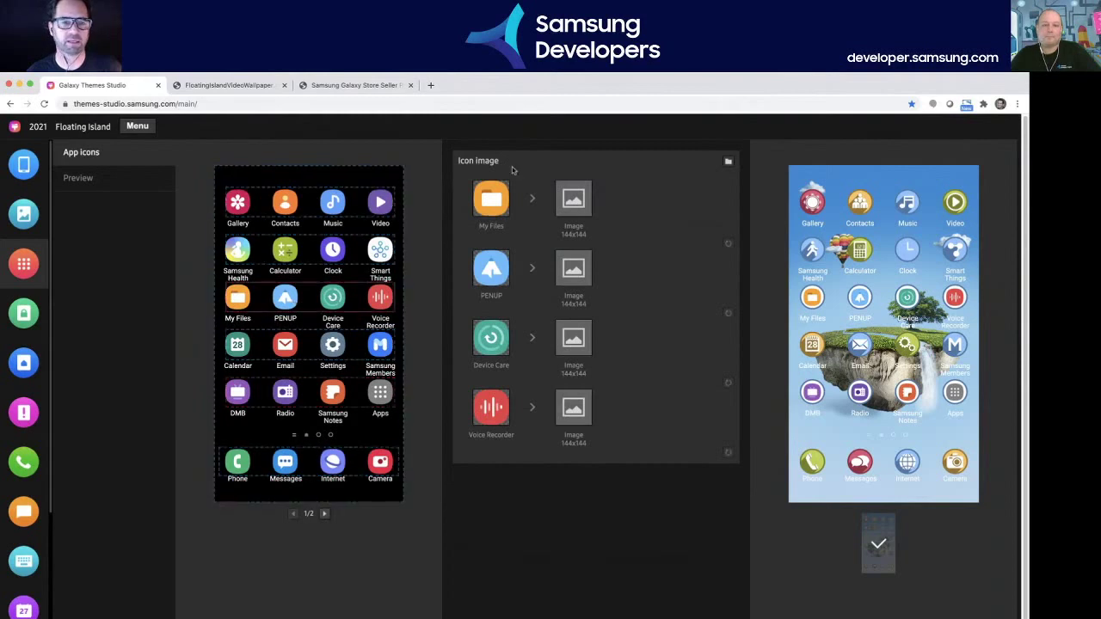
pyautogui.click(324, 514)
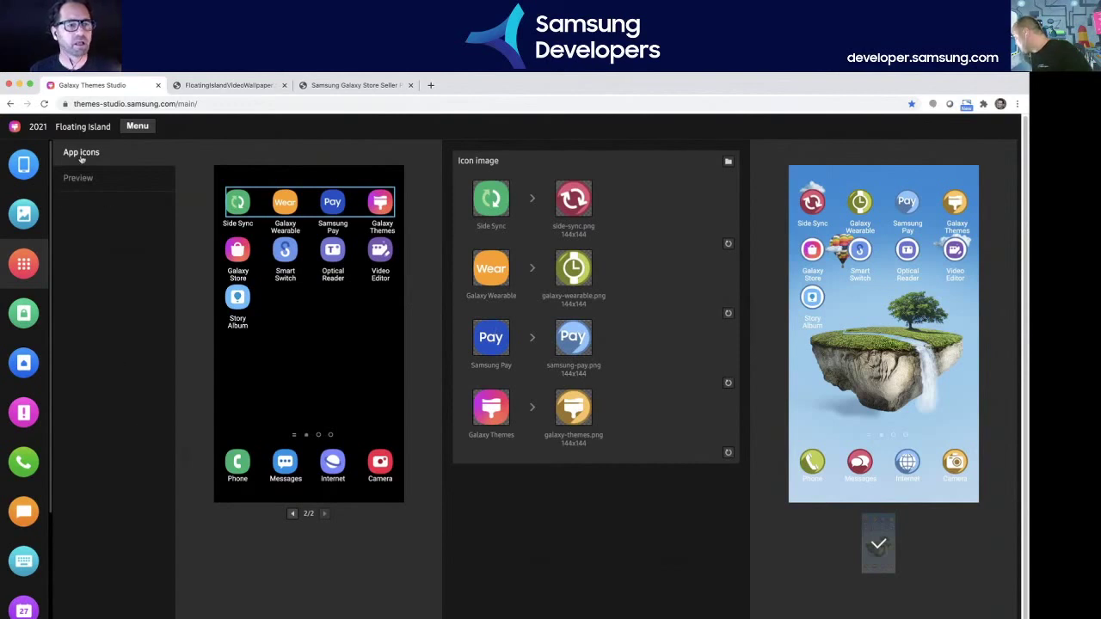
pyautogui.click(87, 181)
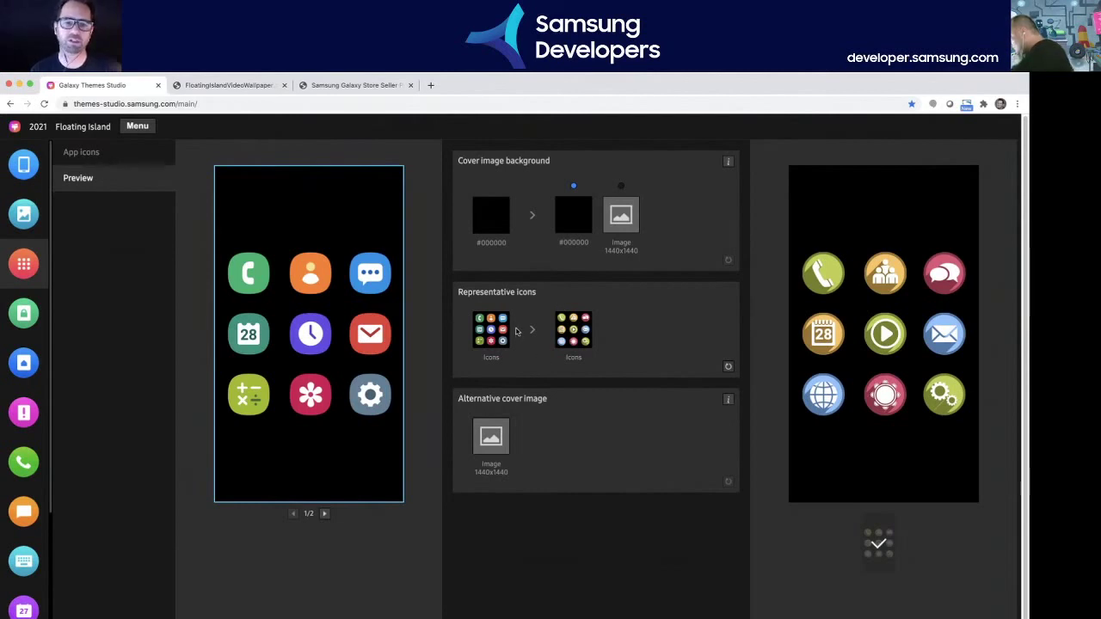
# - Try swapping the central representative icon for DMB and Calculator and the Email icon for Samsung Health, and cancel the edit
pyautogui.click(577, 337)
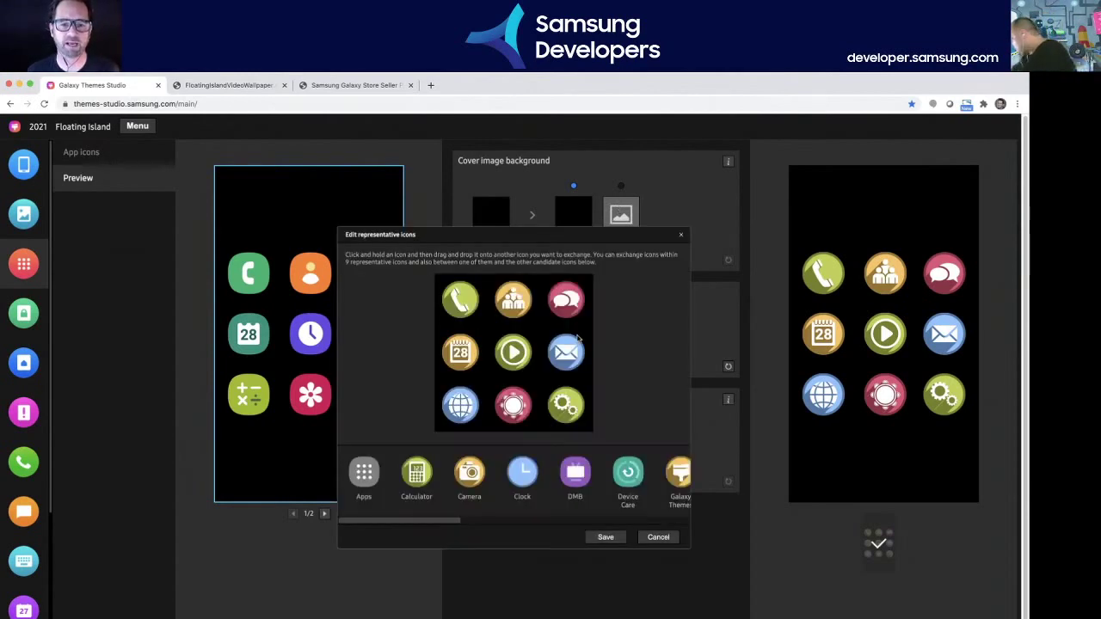
pyautogui.moveTo(470, 229); pyautogui.dragTo(537, 224)
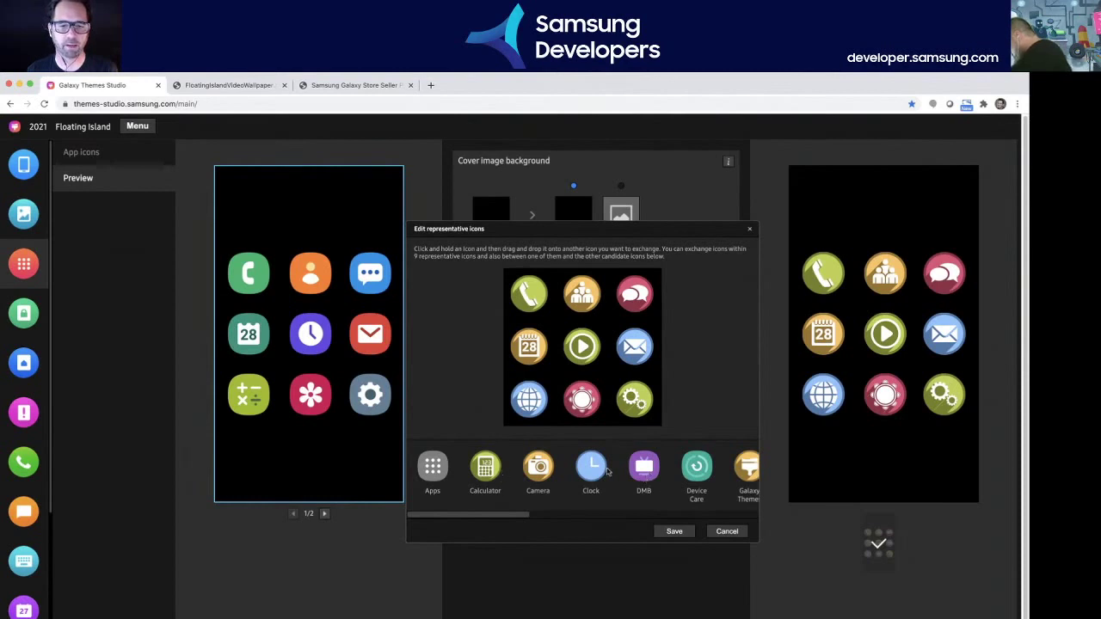
pyautogui.moveTo(591, 351); pyautogui.dragTo(591, 353)
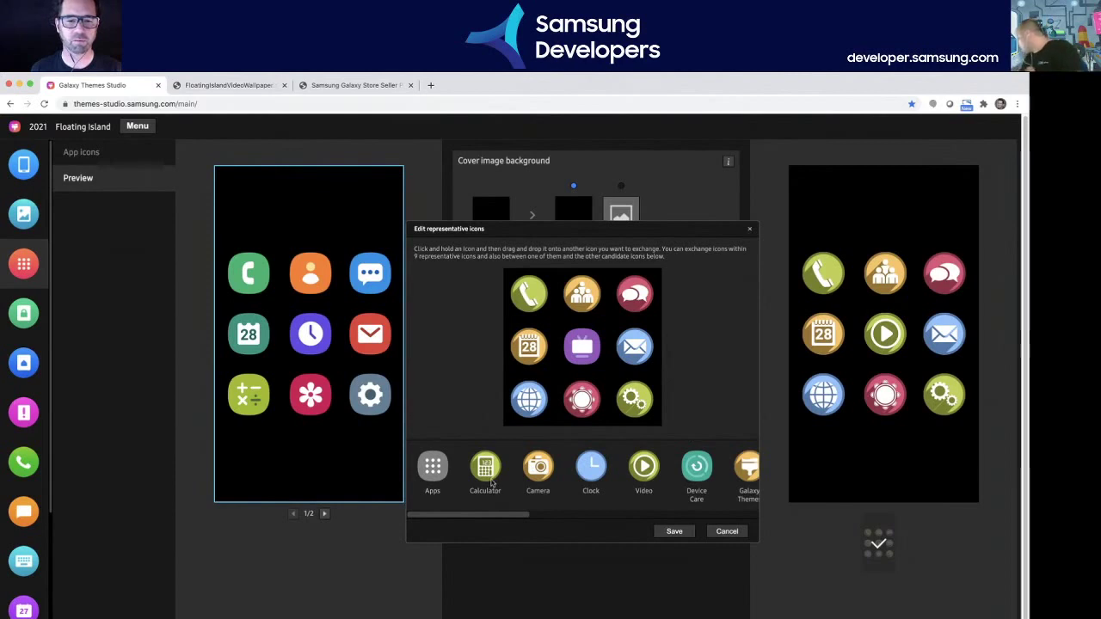
pyautogui.moveTo(523, 447); pyautogui.dragTo(581, 347)
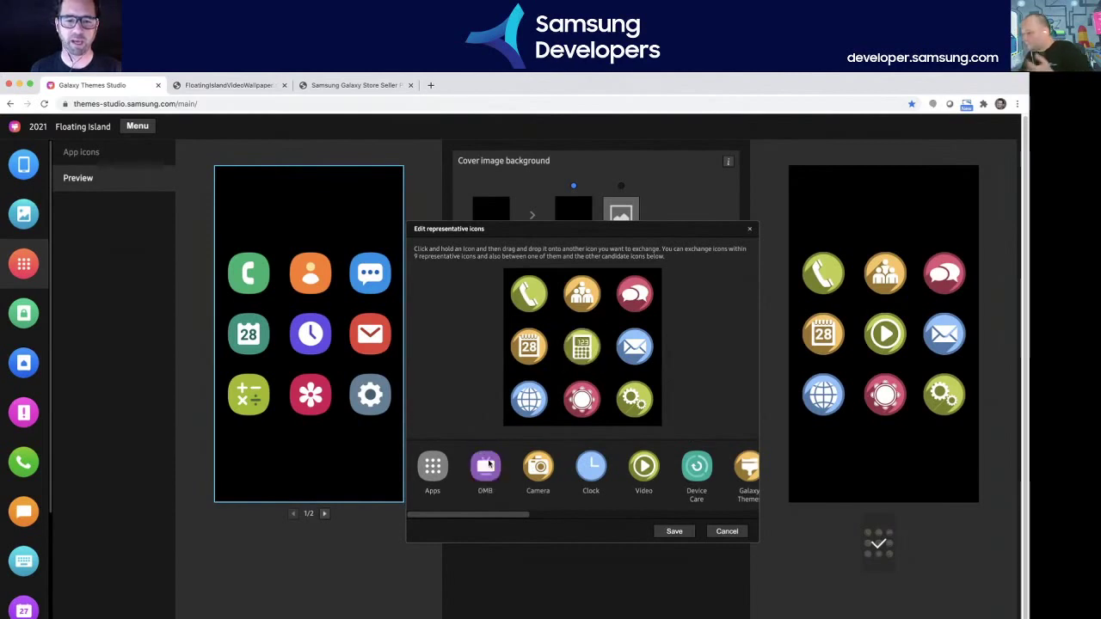
pyautogui.hscroll(5, 585, 473)
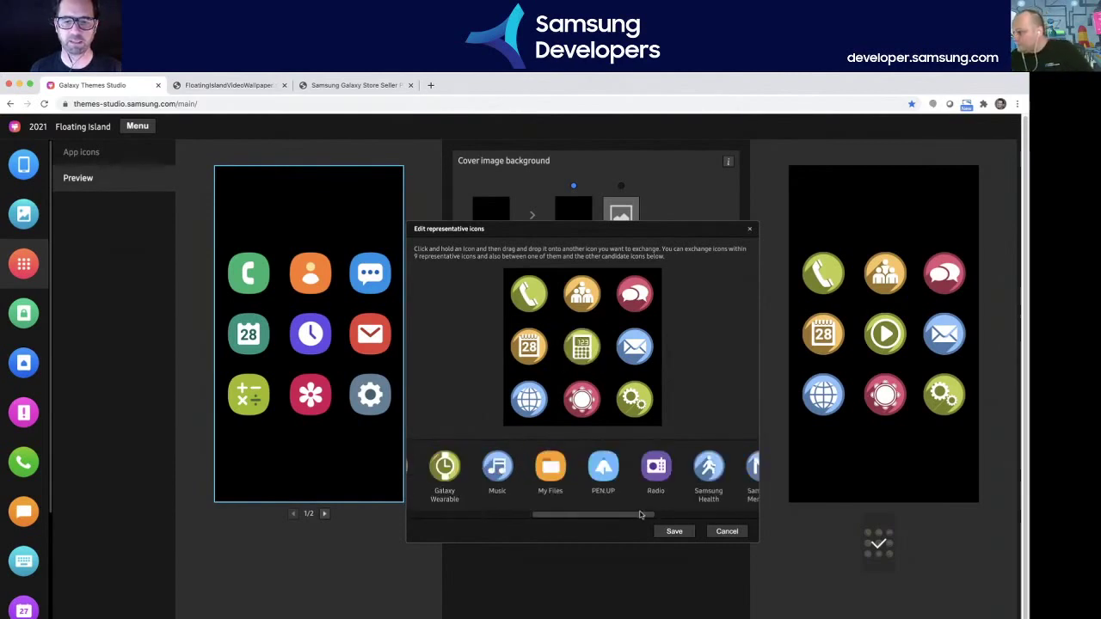
pyautogui.moveTo(697, 465)
pyautogui.mouseDown()
pyautogui.moveTo(635, 398)
pyautogui.moveTo(635, 347)
pyautogui.mouseUp()
pyautogui.hscroll(5, 591, 520)
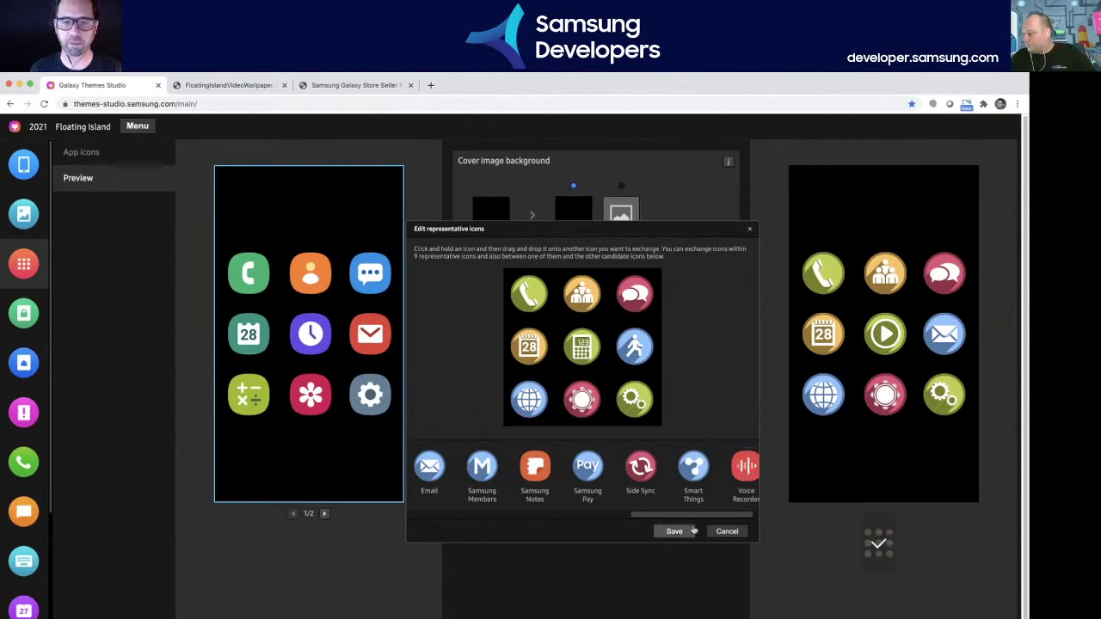
pyautogui.click(730, 531)
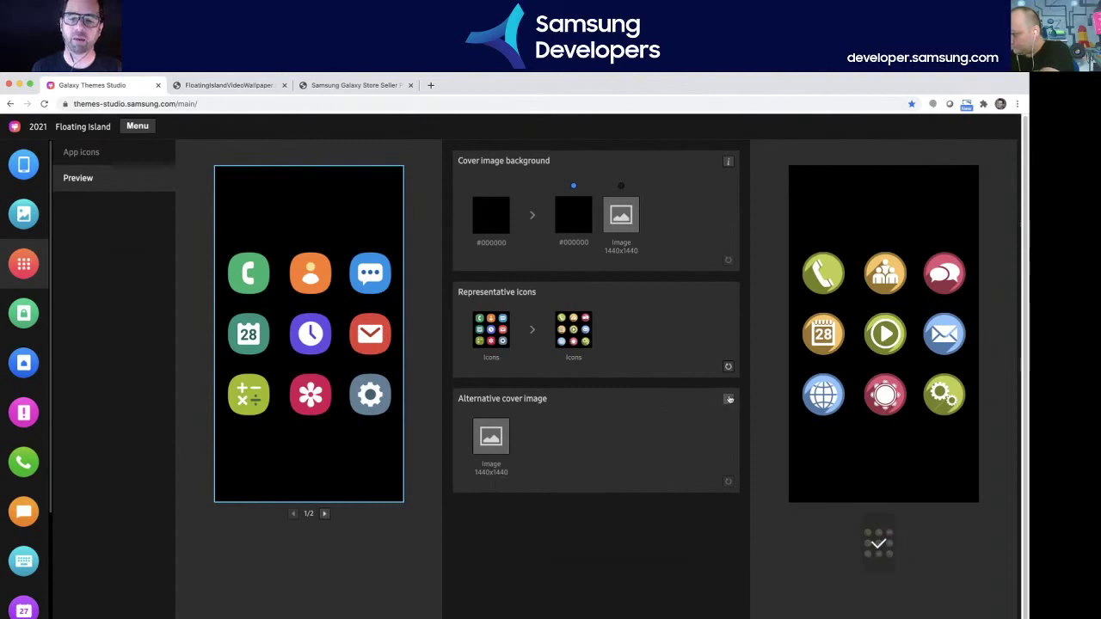
# - In the lock screen's Pattern settings, reset the Normal point icon image and the Failed pressed image
pyautogui.moveTo(728, 400)
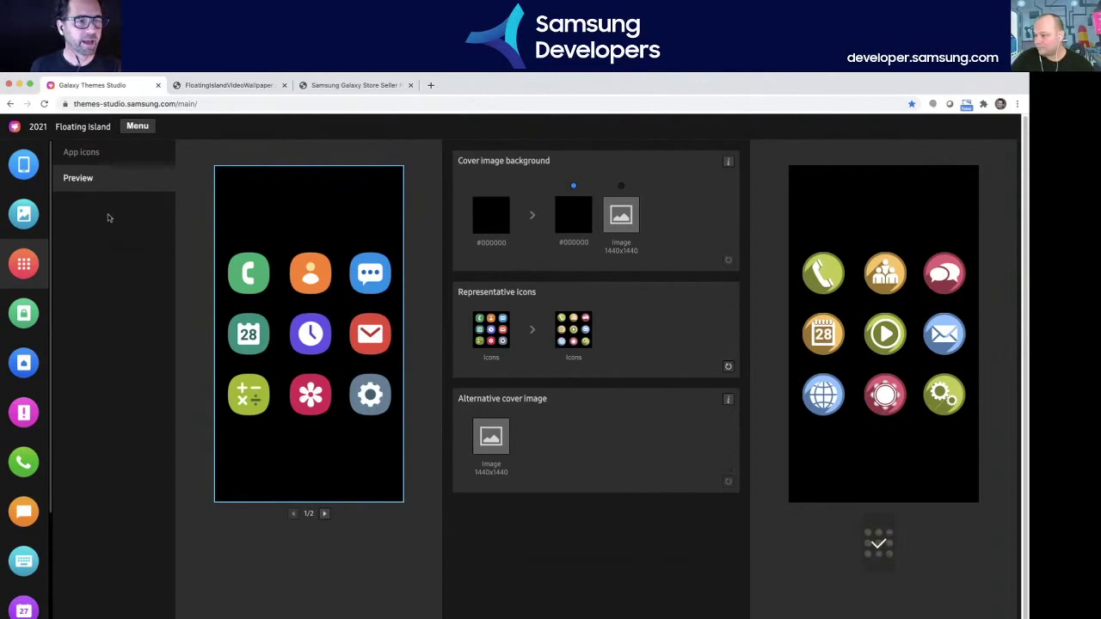
pyautogui.click(27, 316)
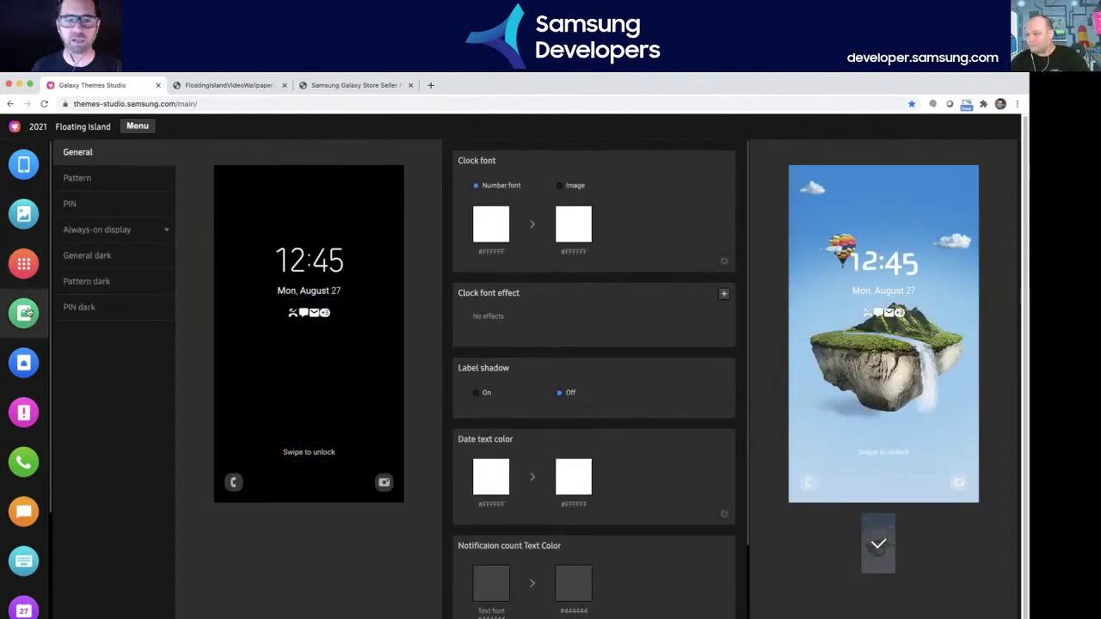
pyautogui.click(90, 177)
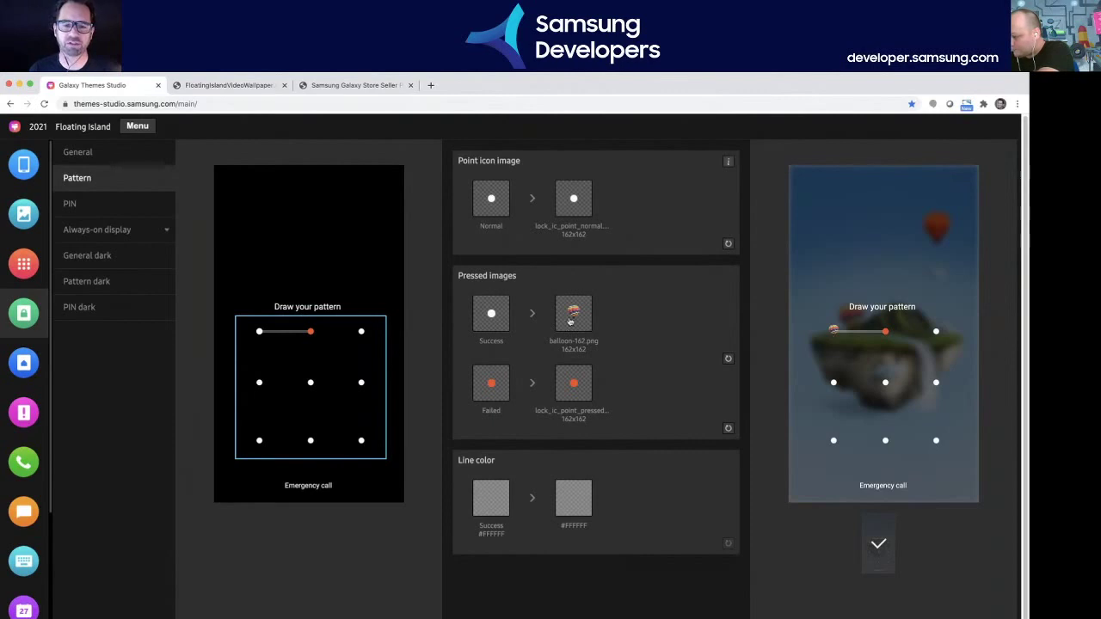
pyautogui.click(727, 243)
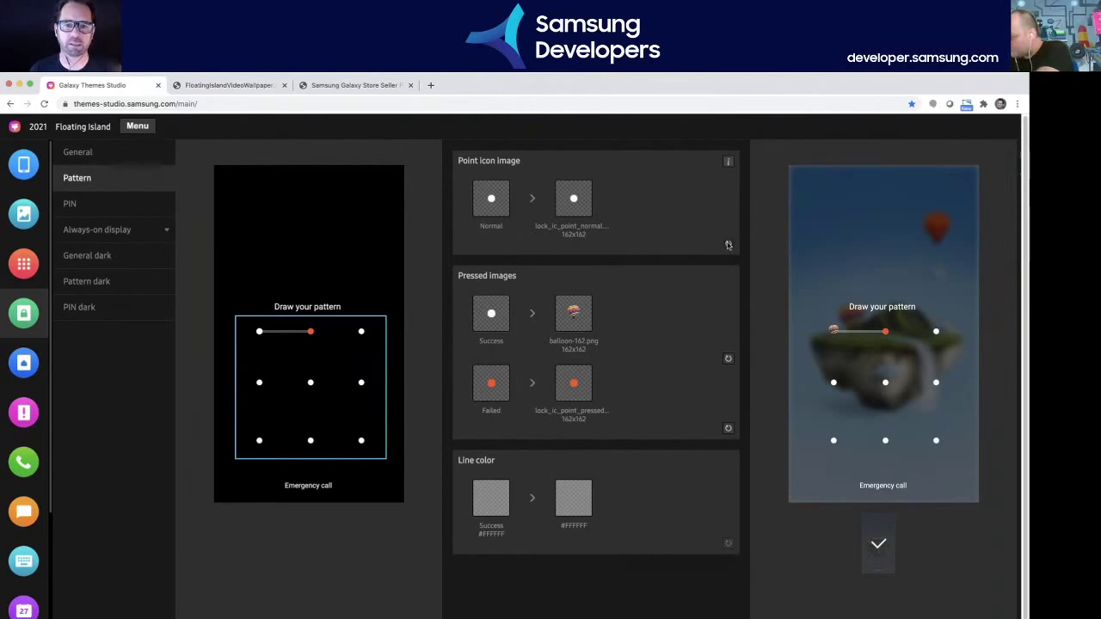
pyautogui.click(727, 427)
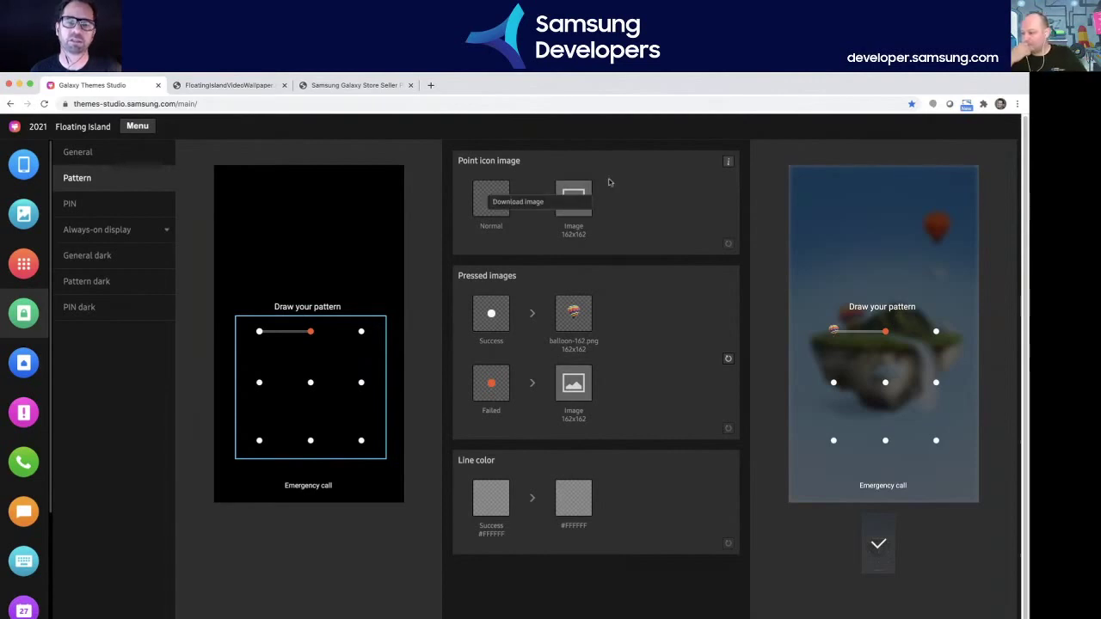
pyautogui.click(573, 205)
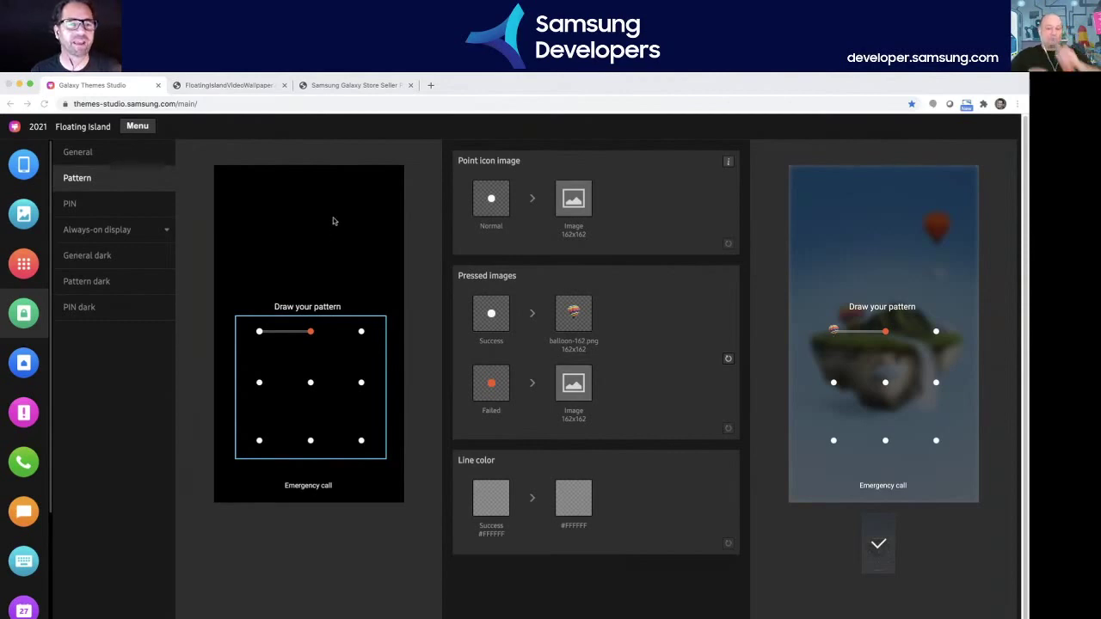
pyautogui.click(732, 445)
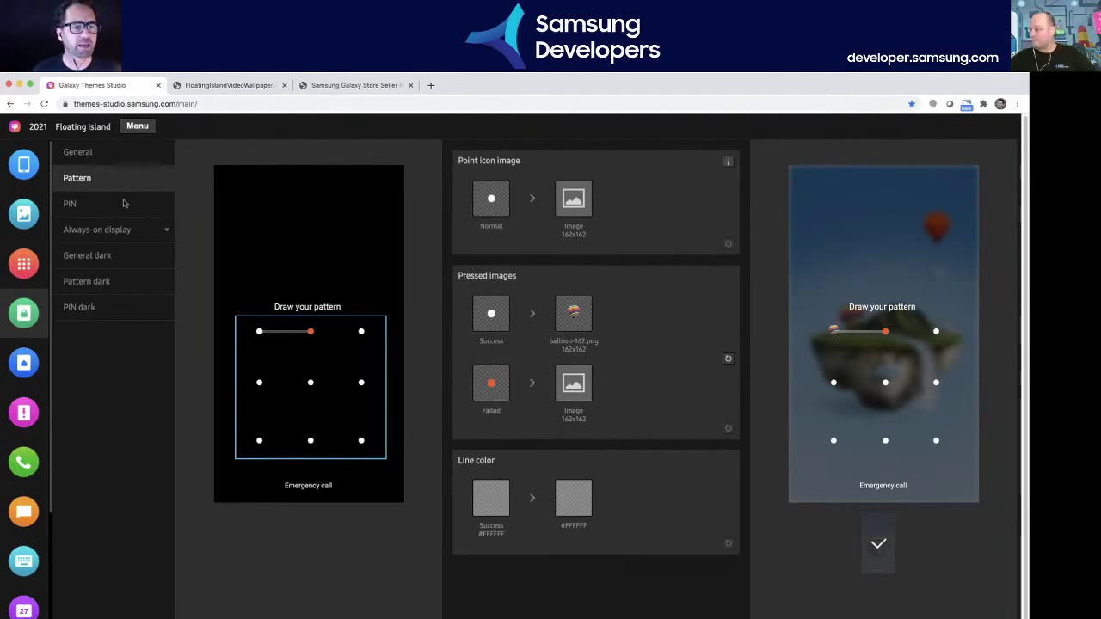
# - Open the lock screen's PIN settings and examine the keypad images, including the download options for the digit 2 image
pyautogui.click(75, 214)
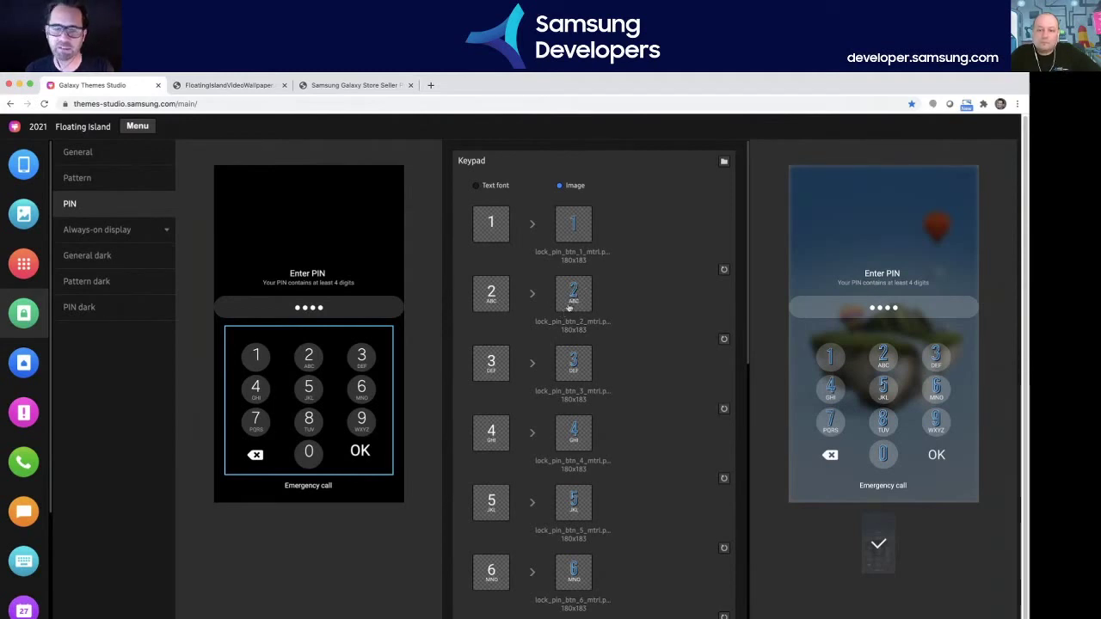
pyautogui.rightClick(489, 289)
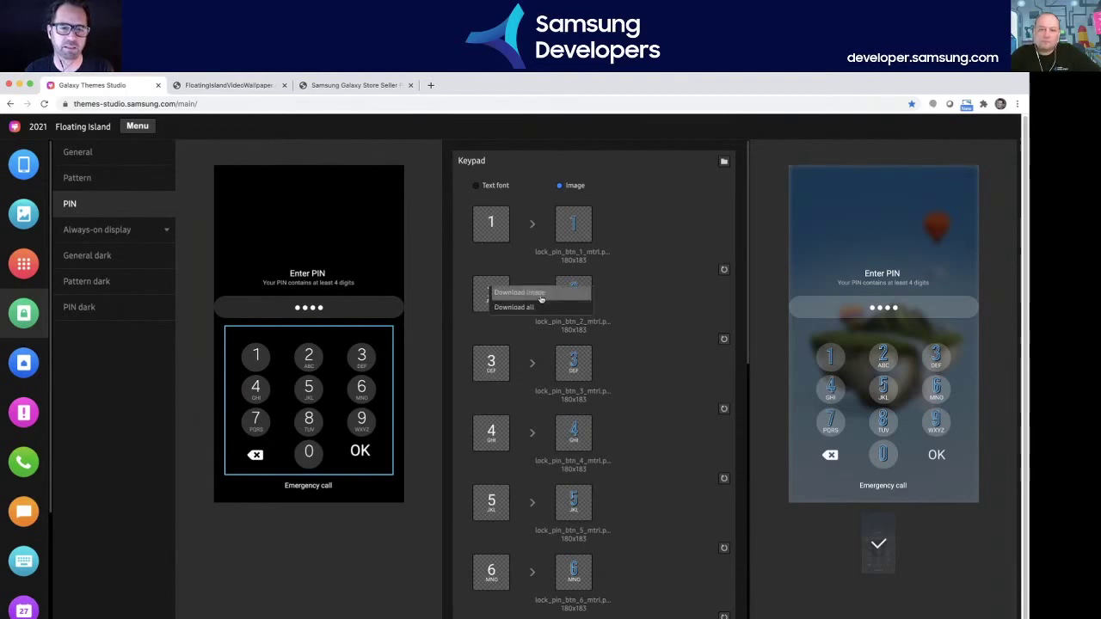
pyautogui.click(627, 243)
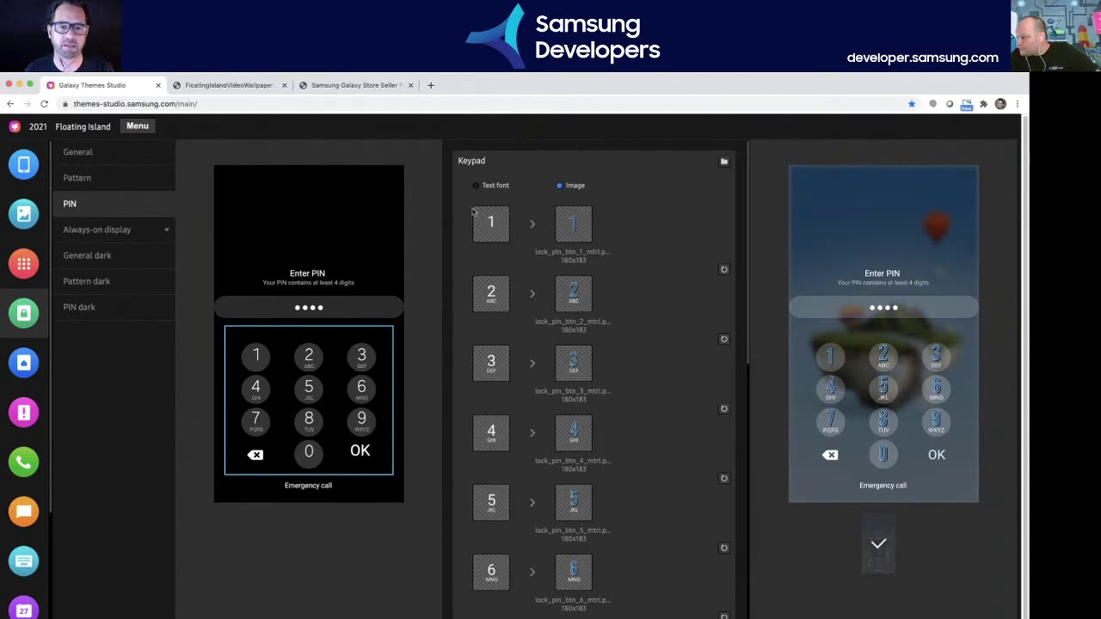
pyautogui.scroll(-5, 490, 447)
pyautogui.scroll(-5, 494, 438)
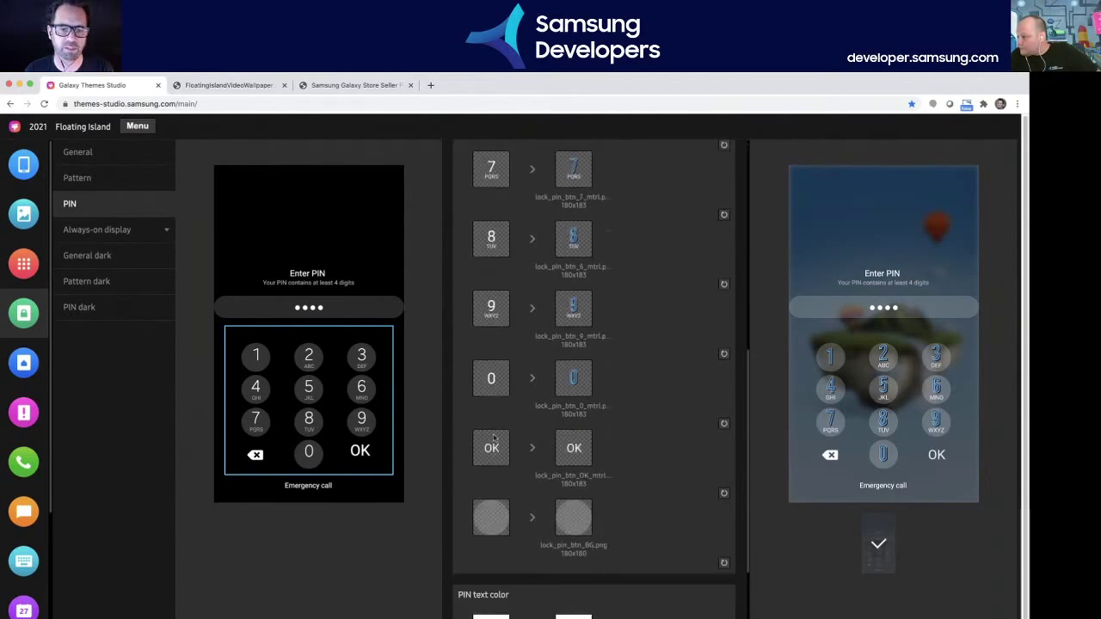
pyautogui.scroll(-2, 492, 438)
pyautogui.scroll(1, 491, 437)
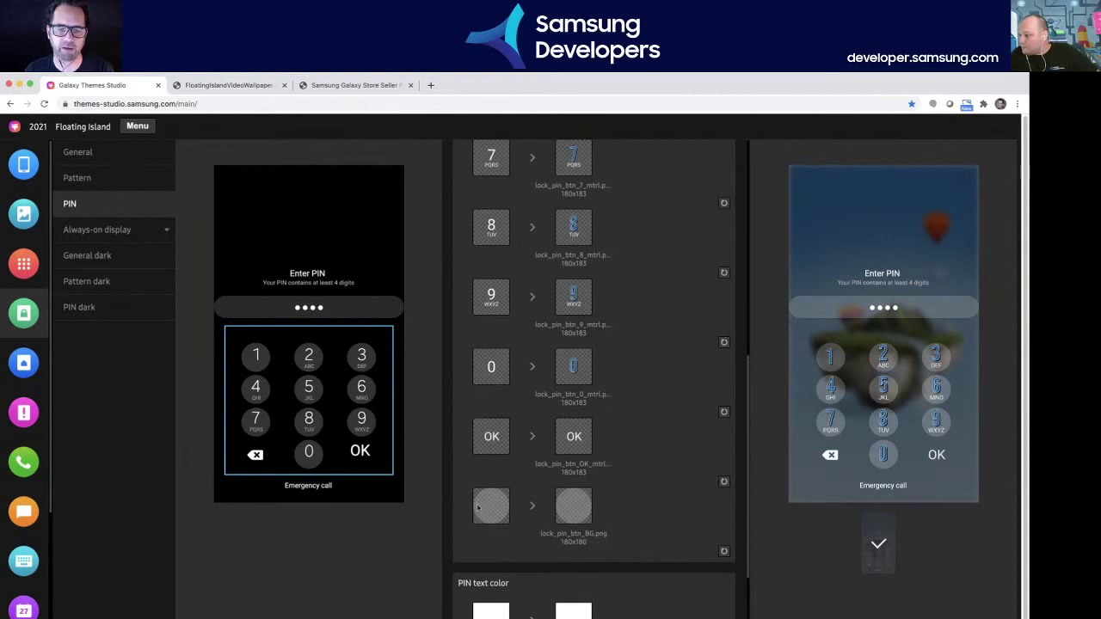
pyautogui.scroll(4, 592, 467)
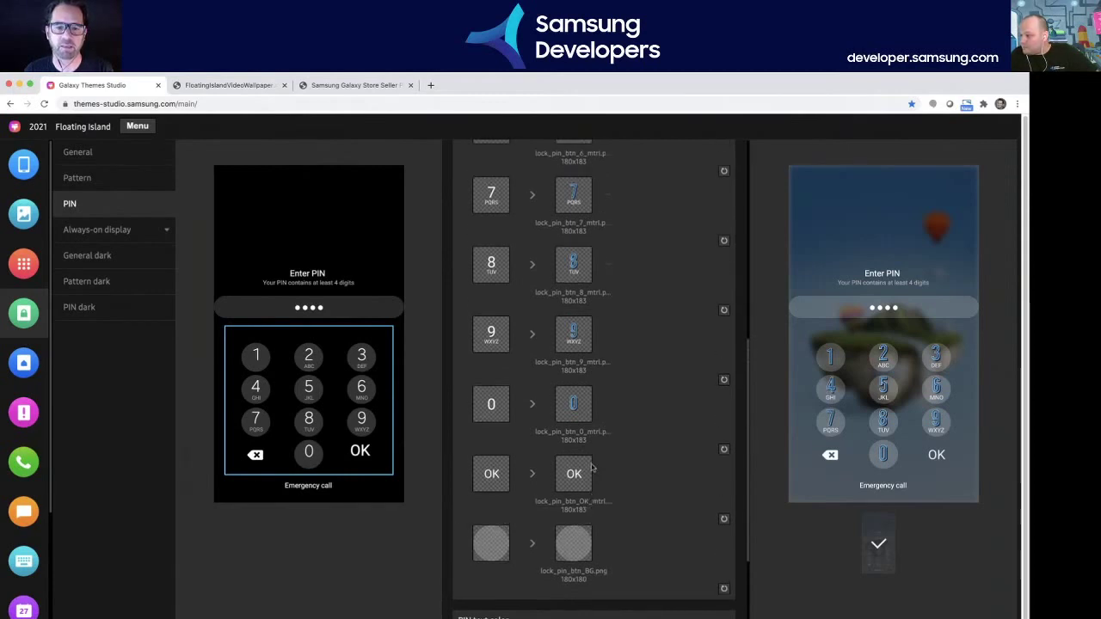
pyautogui.scroll(6, 592, 467)
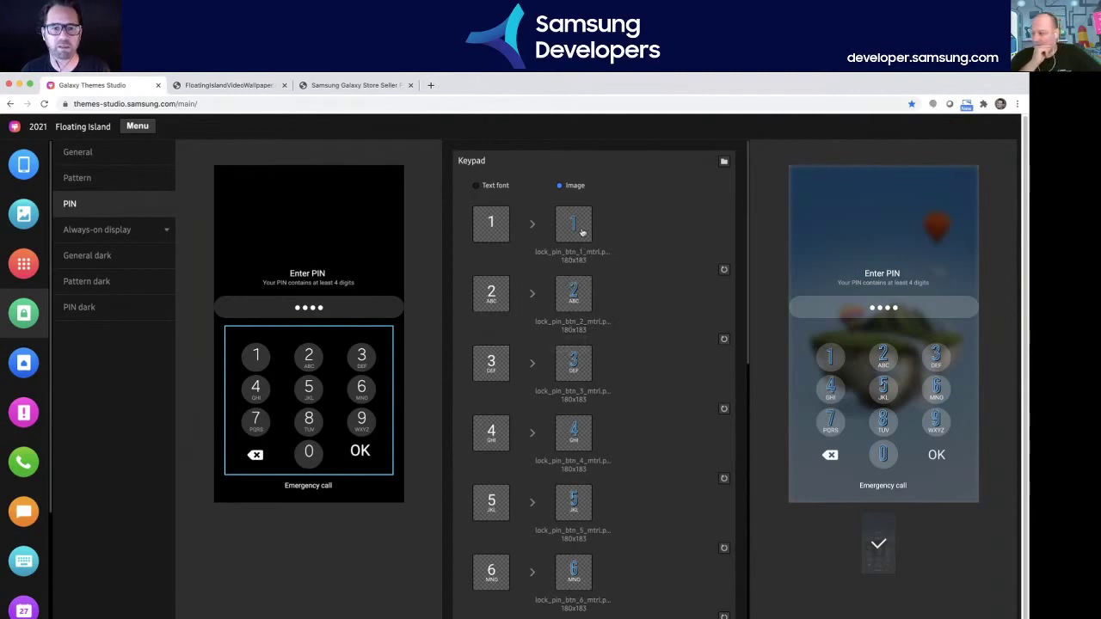
# - Reset the PIN keypad's OK button image and its button background image
pyautogui.scroll(-4, 669, 421)
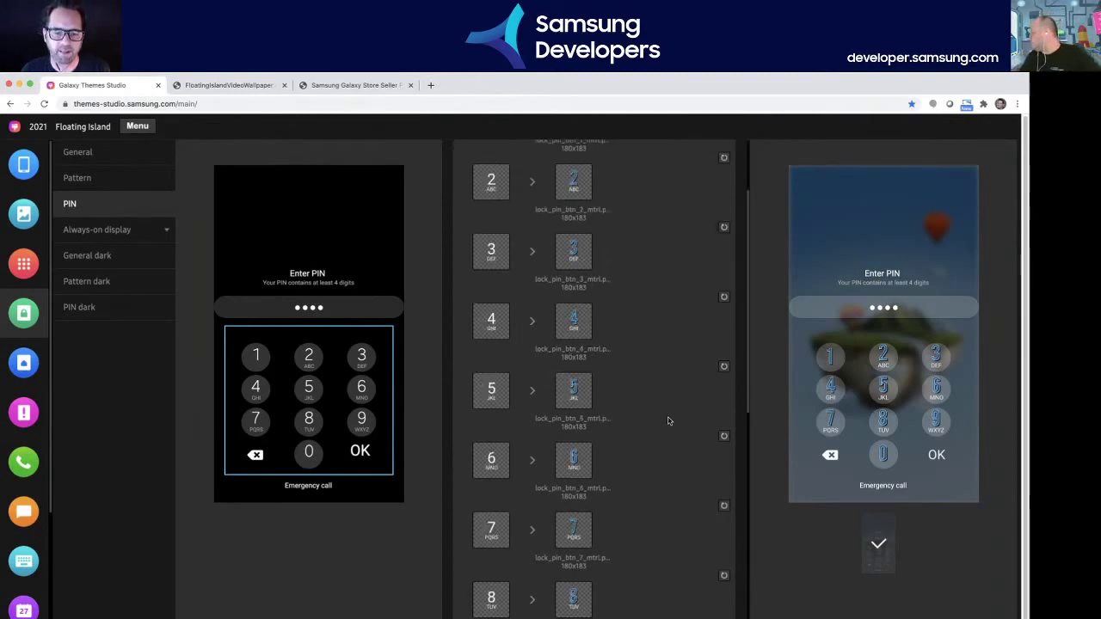
pyautogui.scroll(-1, 668, 422)
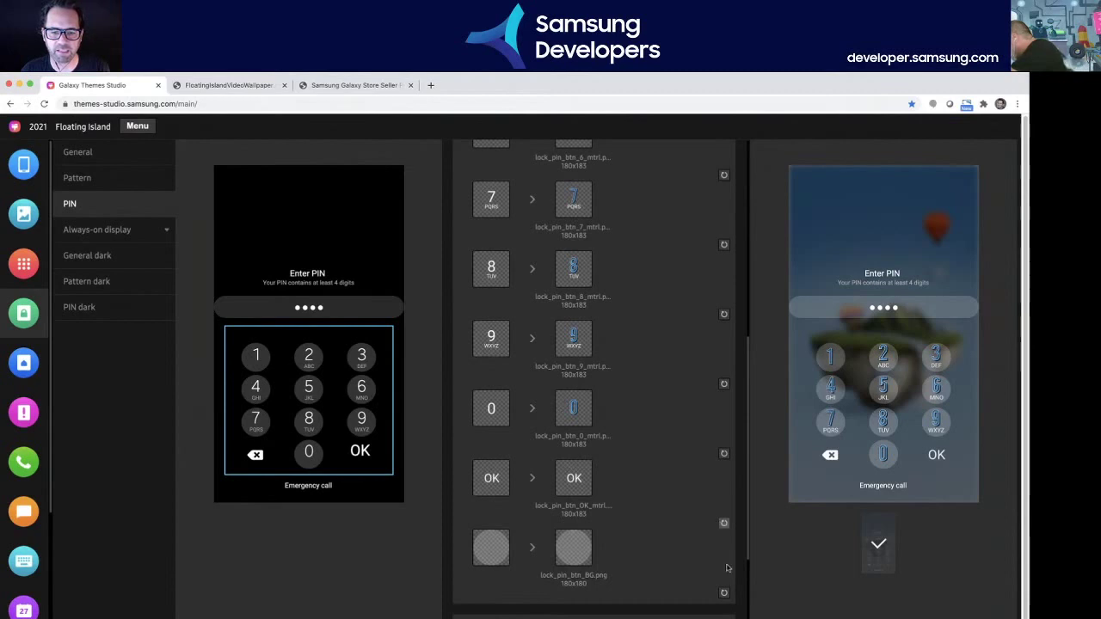
pyautogui.click(723, 524)
pyautogui.click(724, 594)
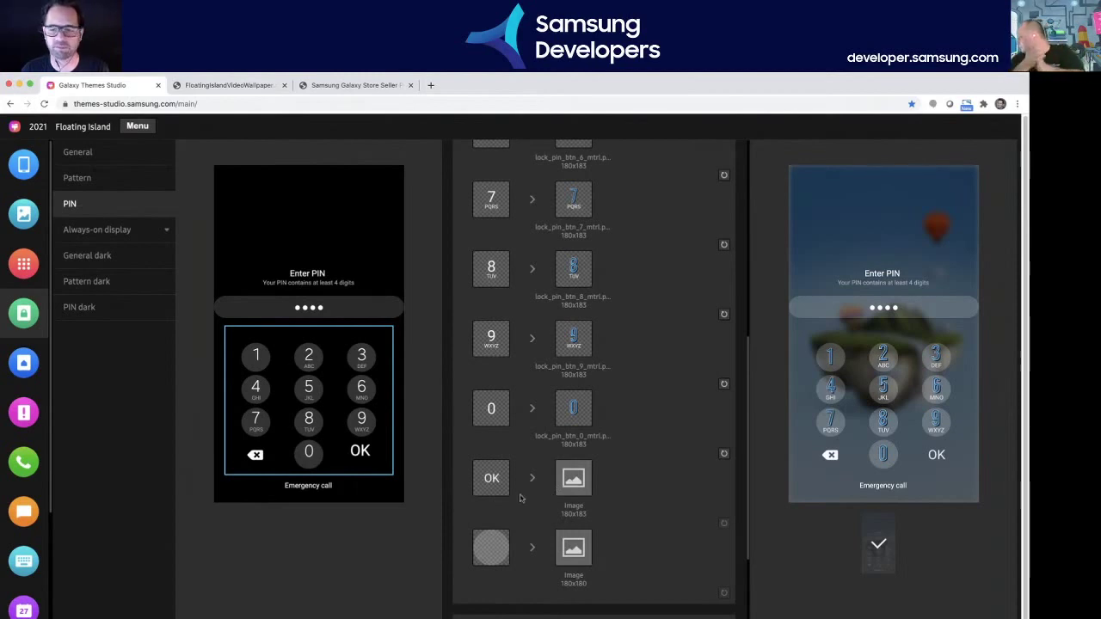
# - Look at the remaining PIN settings and show the Always-on display's Clock & Image settings
pyautogui.scroll(-1, 589, 438)
pyautogui.scroll(-3, 588, 439)
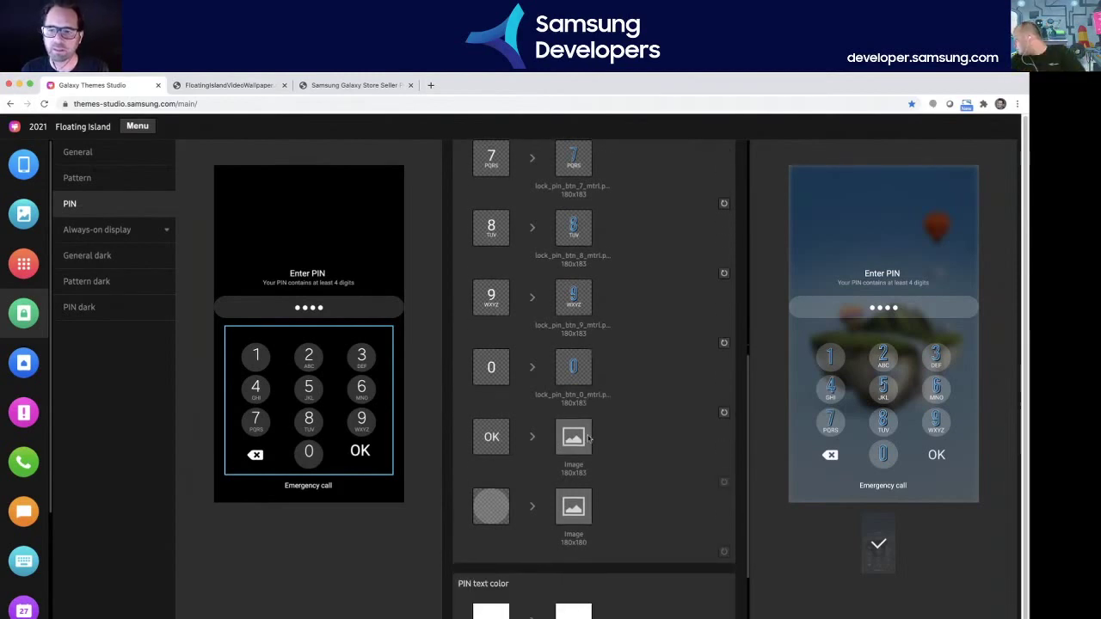
pyautogui.scroll(-3, 588, 440)
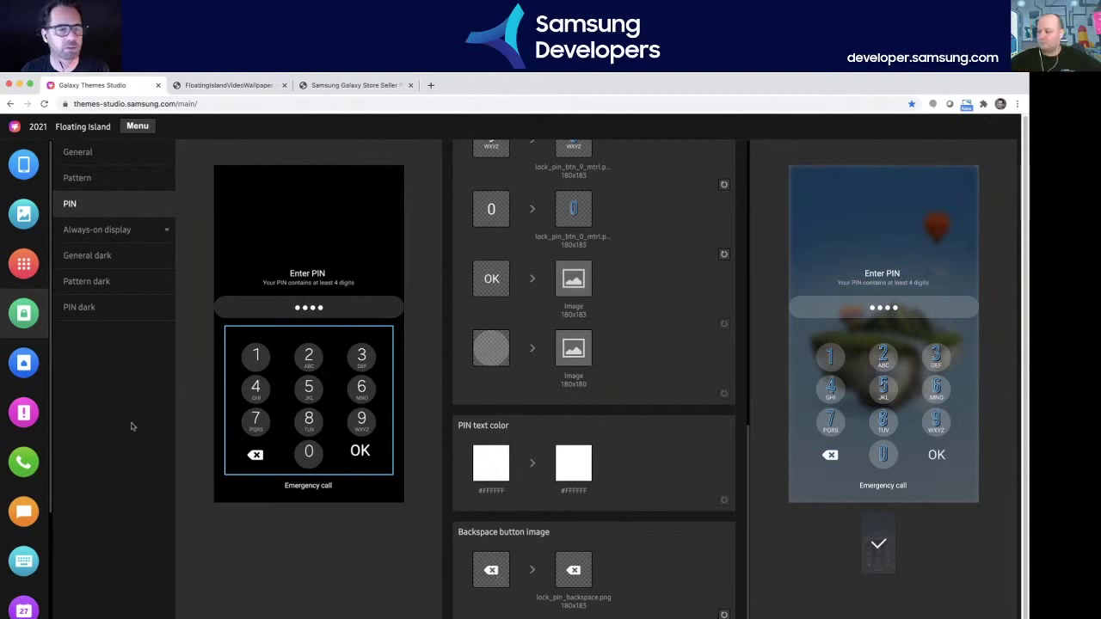
pyautogui.click(116, 230)
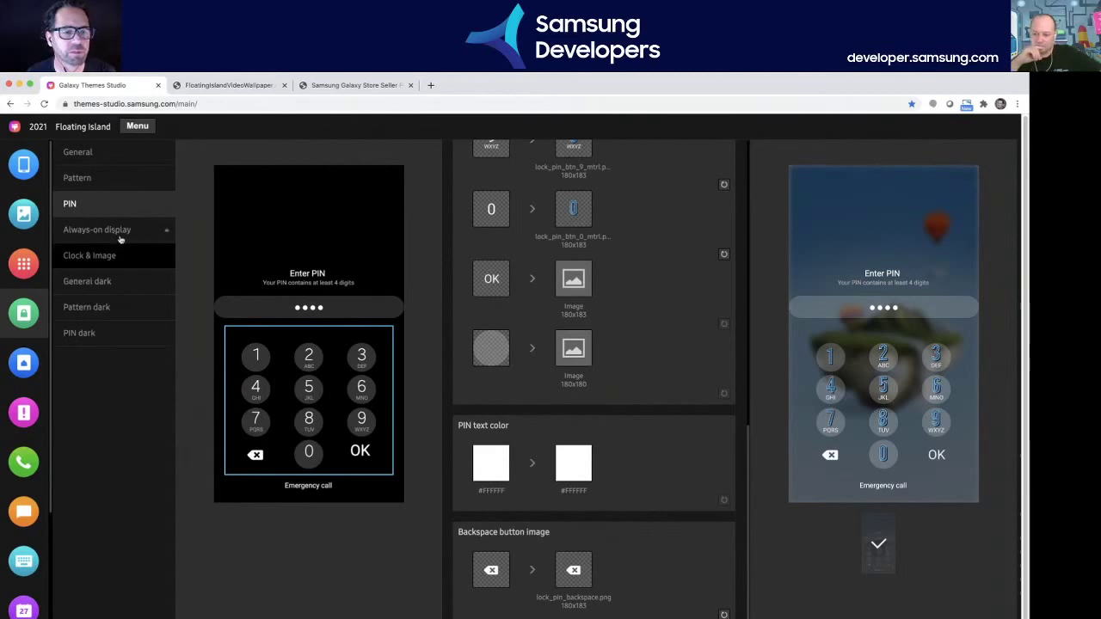
pyautogui.click(119, 260)
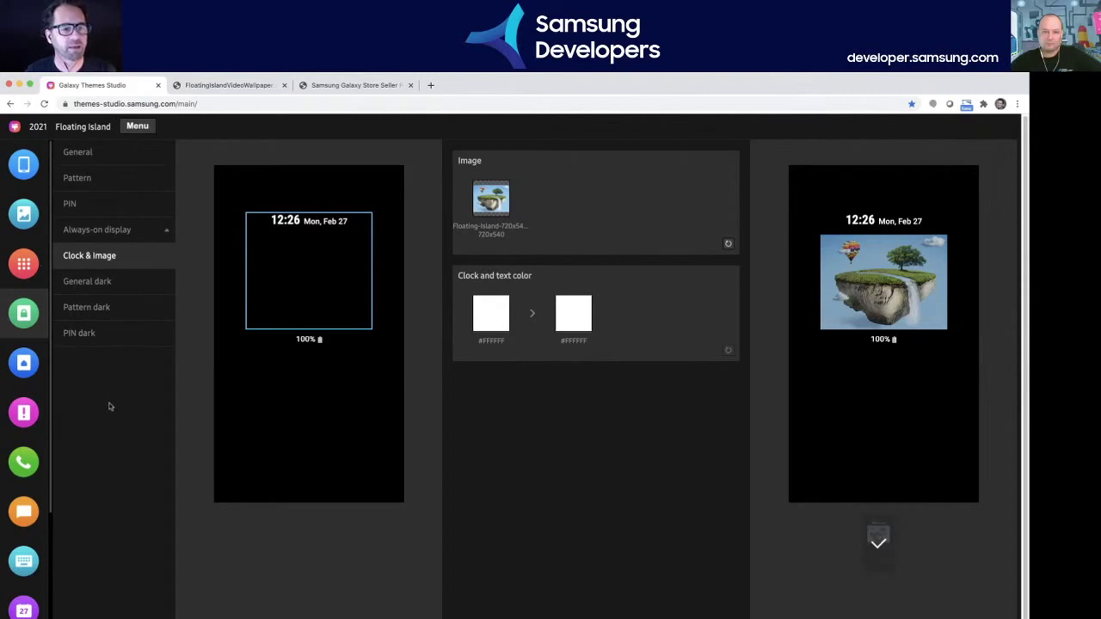
# - Look through the General dark, Pattern dark and PIN dark lock screen settings, and compare General with General dark
pyautogui.click(87, 281)
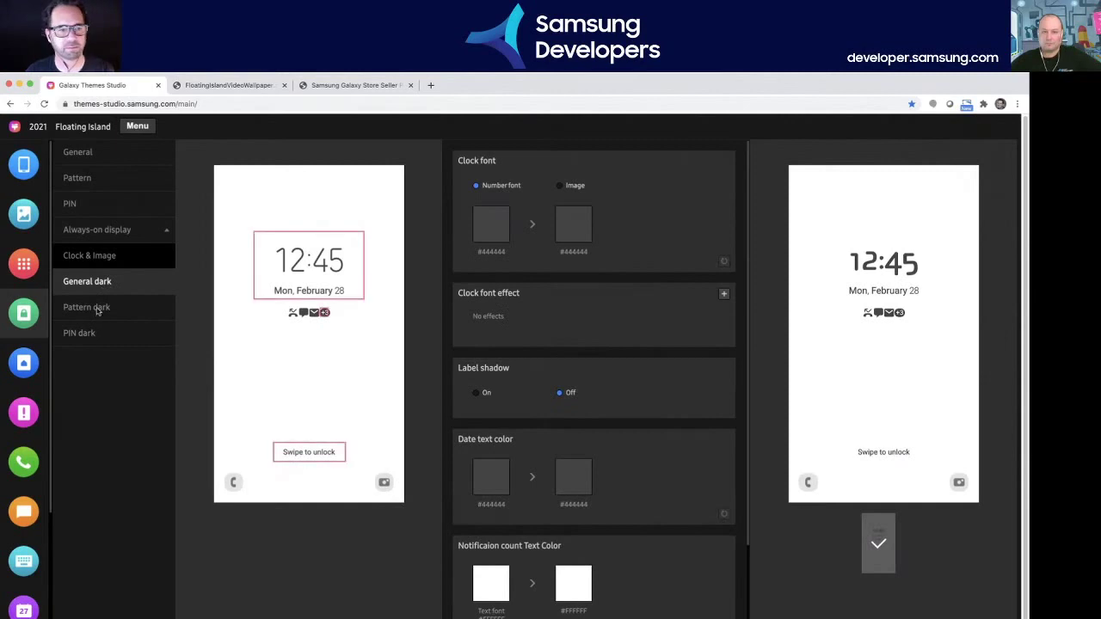
pyautogui.click(86, 307)
pyautogui.click(87, 336)
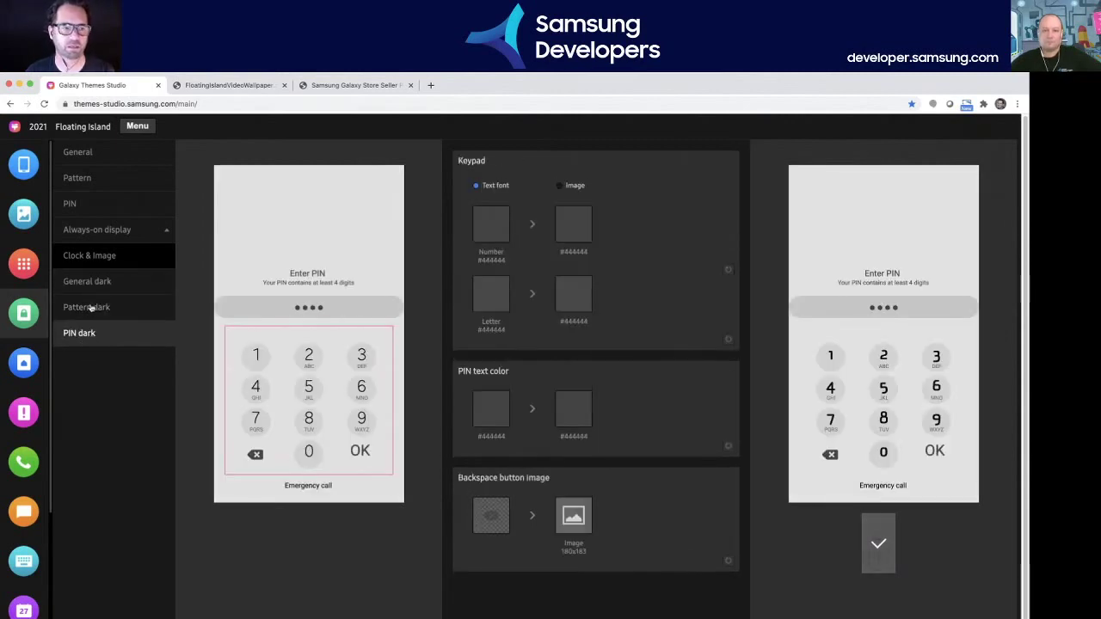
pyautogui.click(109, 282)
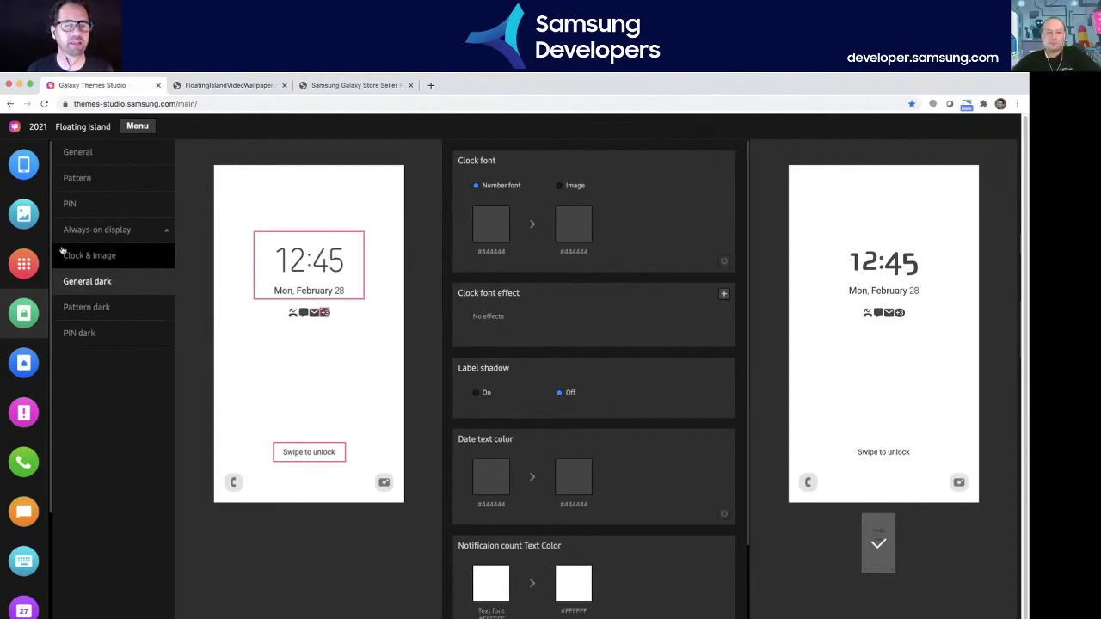
pyautogui.click(100, 163)
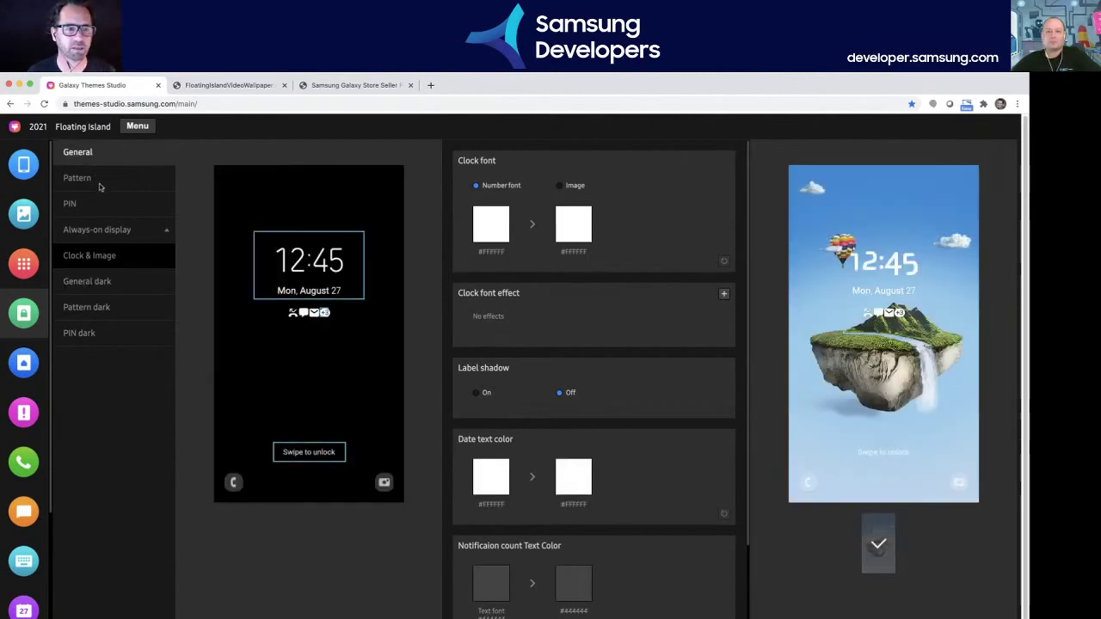
pyautogui.click(120, 284)
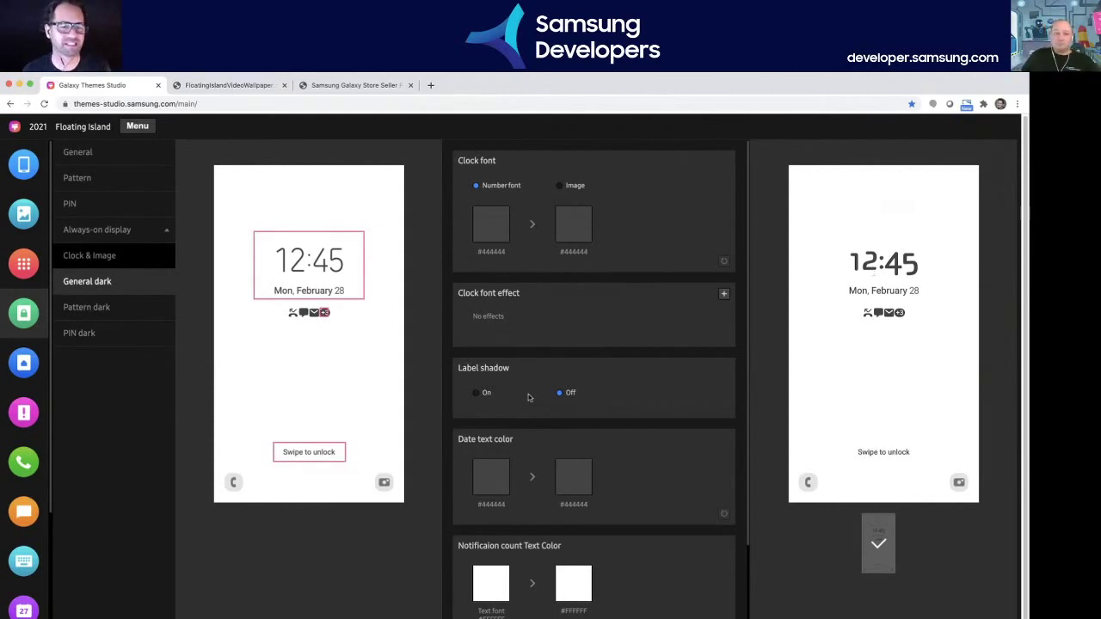
pyautogui.scroll(-3, 528, 392)
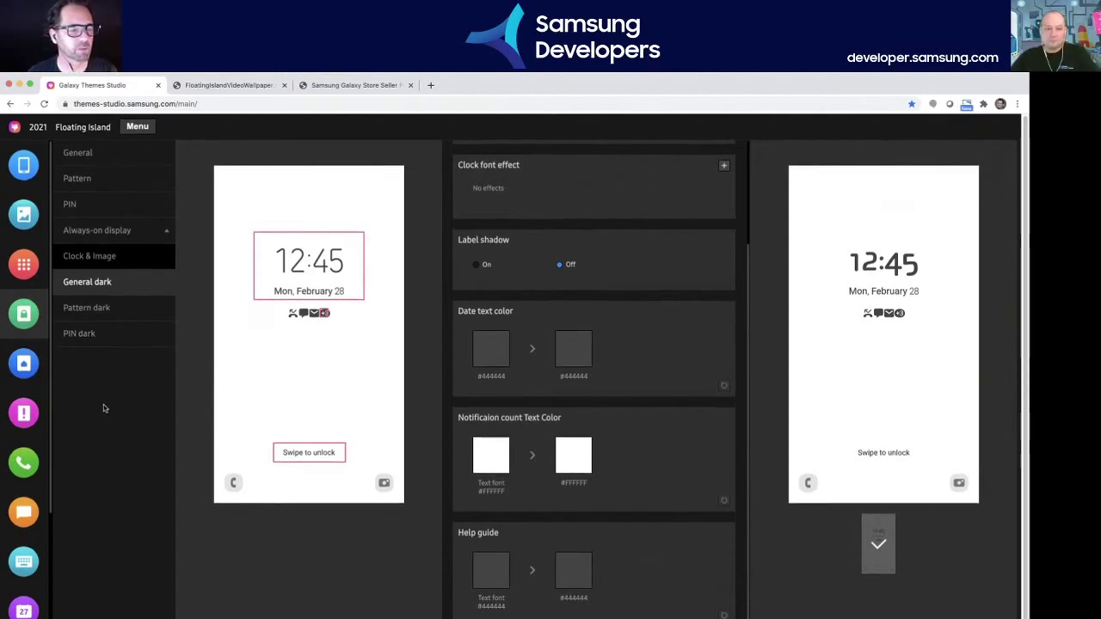
# - In the home screen's App label settings, try Label Shadow Off and set it back to On
pyautogui.click(24, 366)
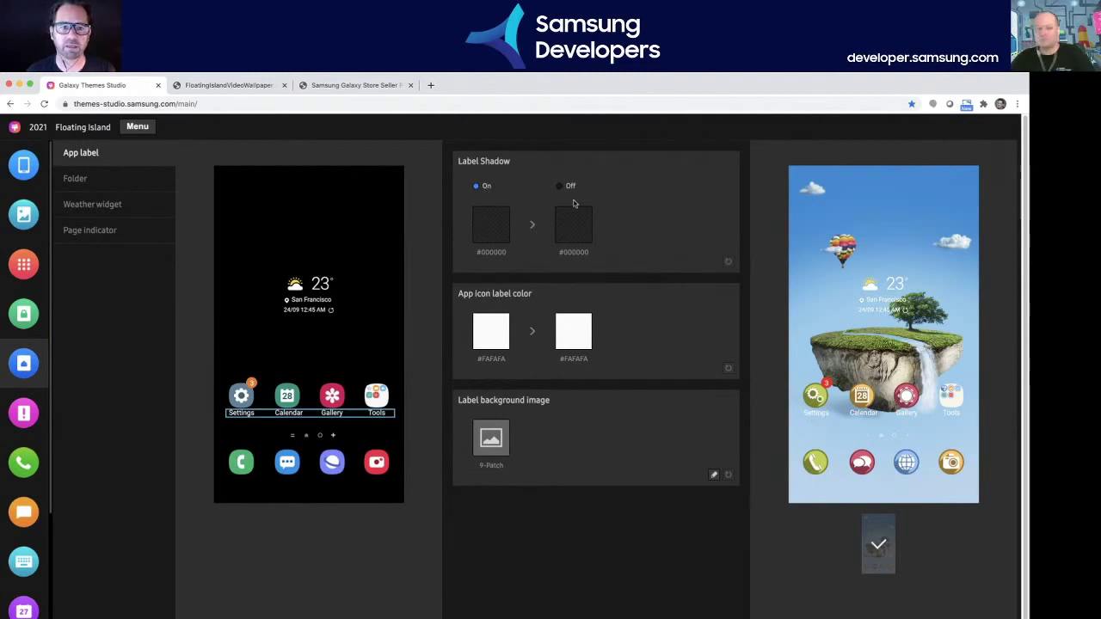
pyautogui.click(560, 187)
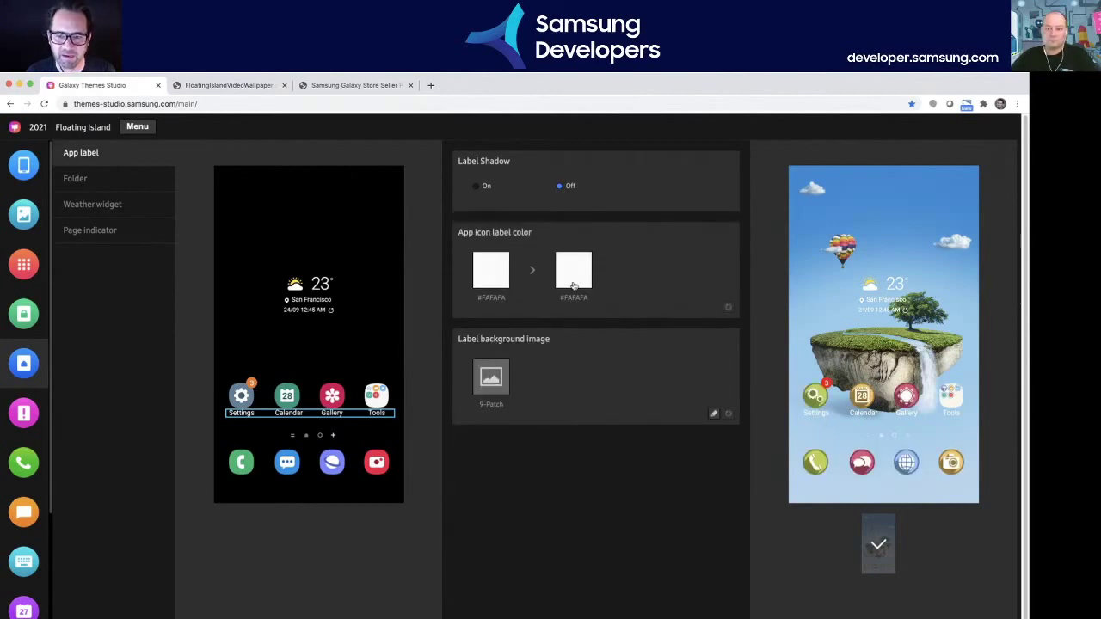
pyautogui.click(485, 187)
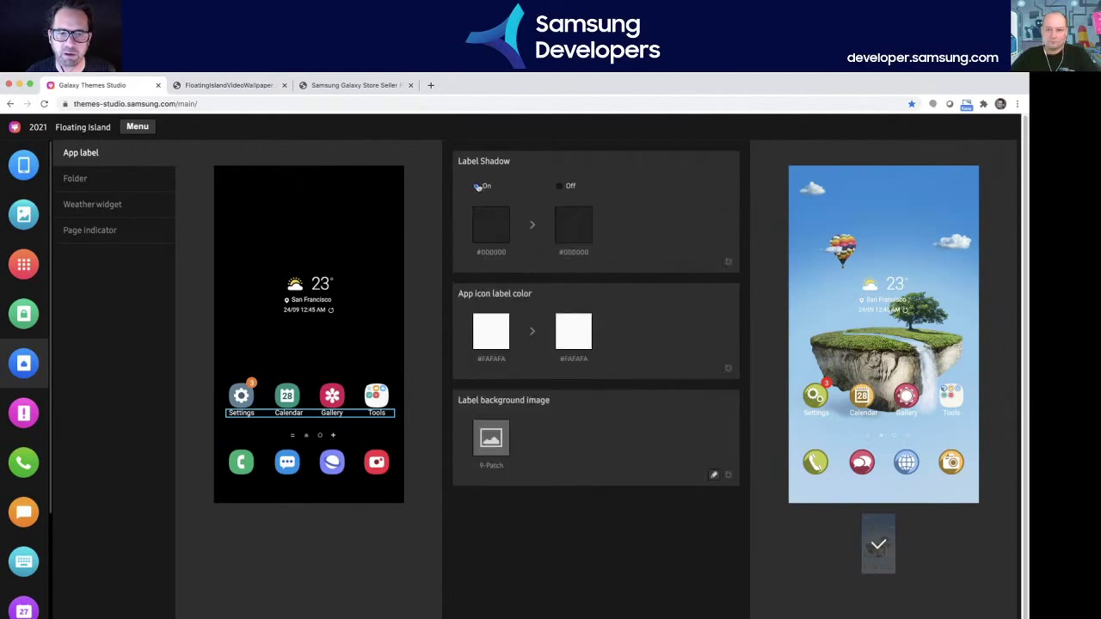
# - Try the app label shadow color #FF0000 at 100% opacity, and cancel the color change
pyautogui.click(572, 231)
pyautogui.moveTo(494, 333); pyautogui.dragTo(540, 290)
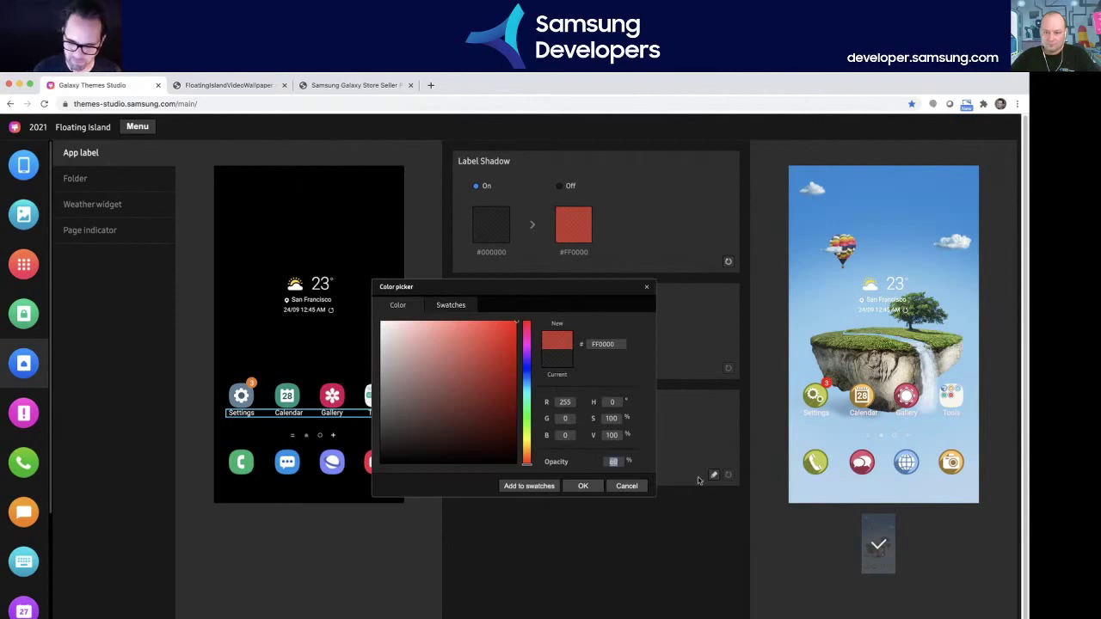
pyautogui.write('100')
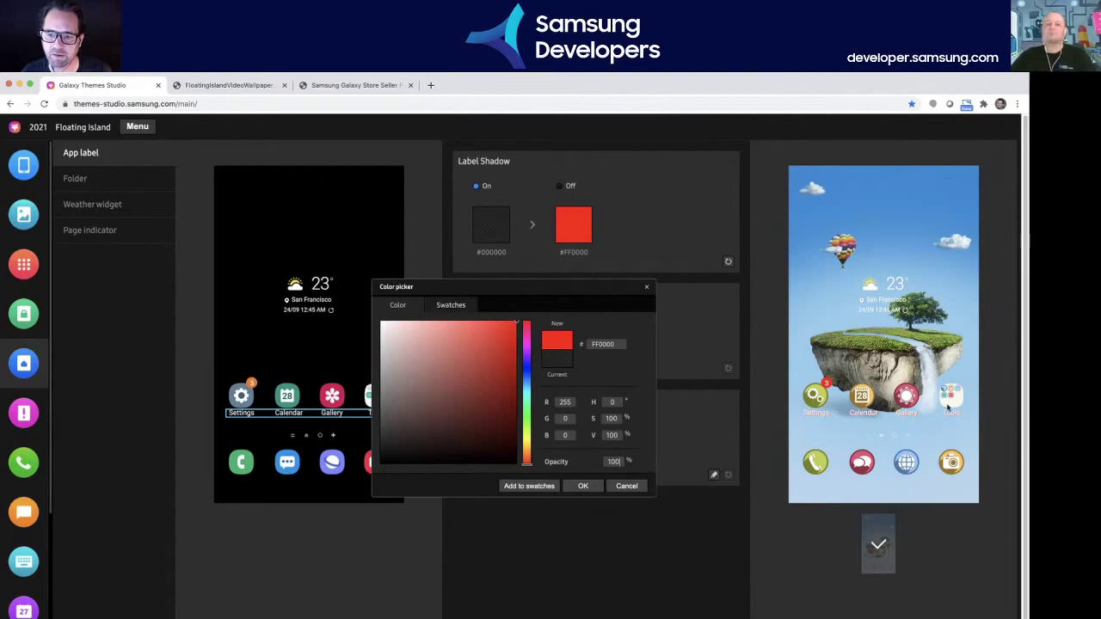
pyautogui.click(627, 486)
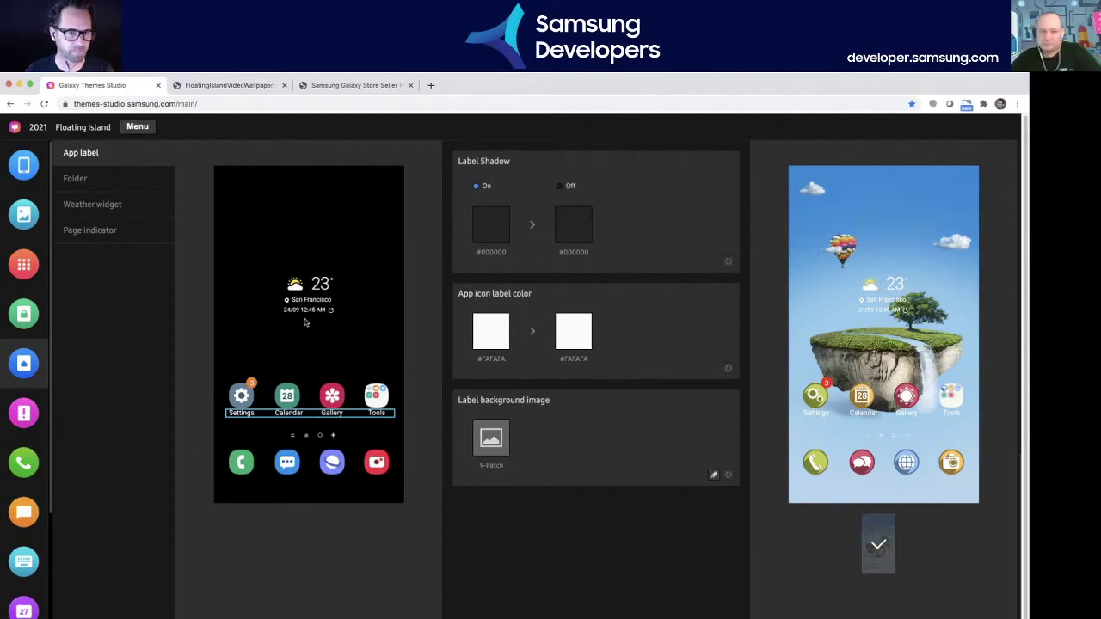
# - In the Folder settings, try the octagon, pentagon and Image options, and keep Shape & color with the hexagon folder icon
pyautogui.click(96, 183)
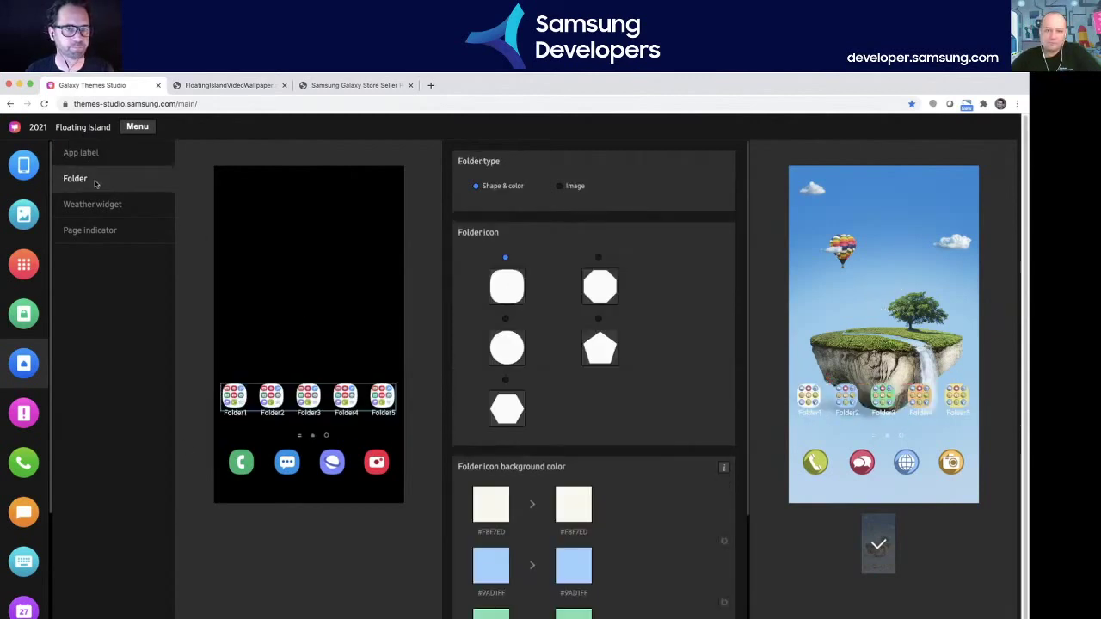
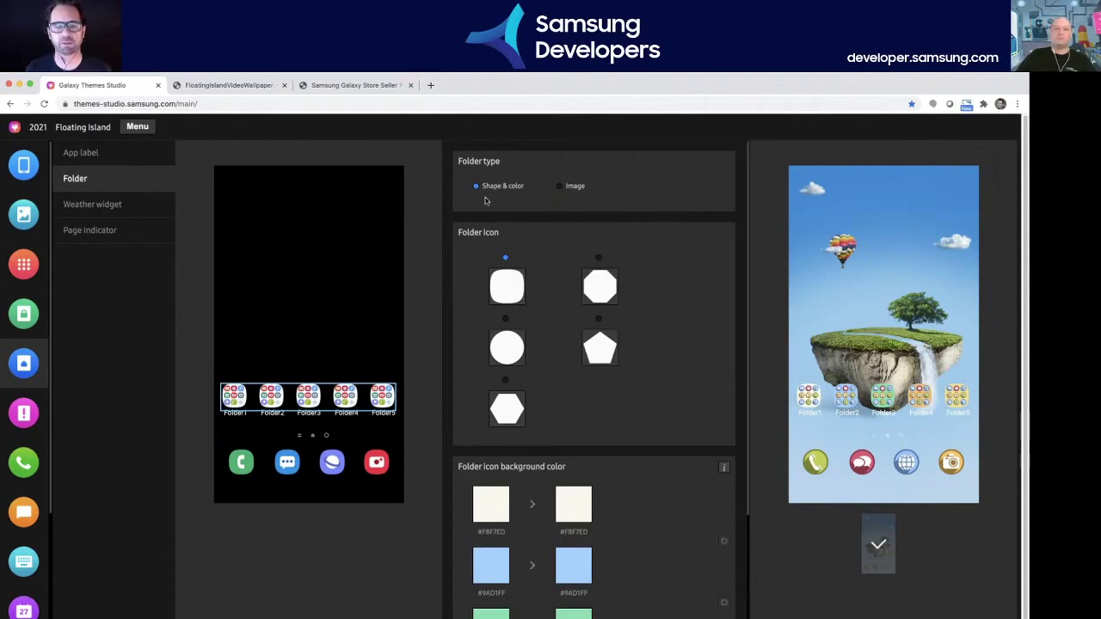
pyautogui.click(600, 258)
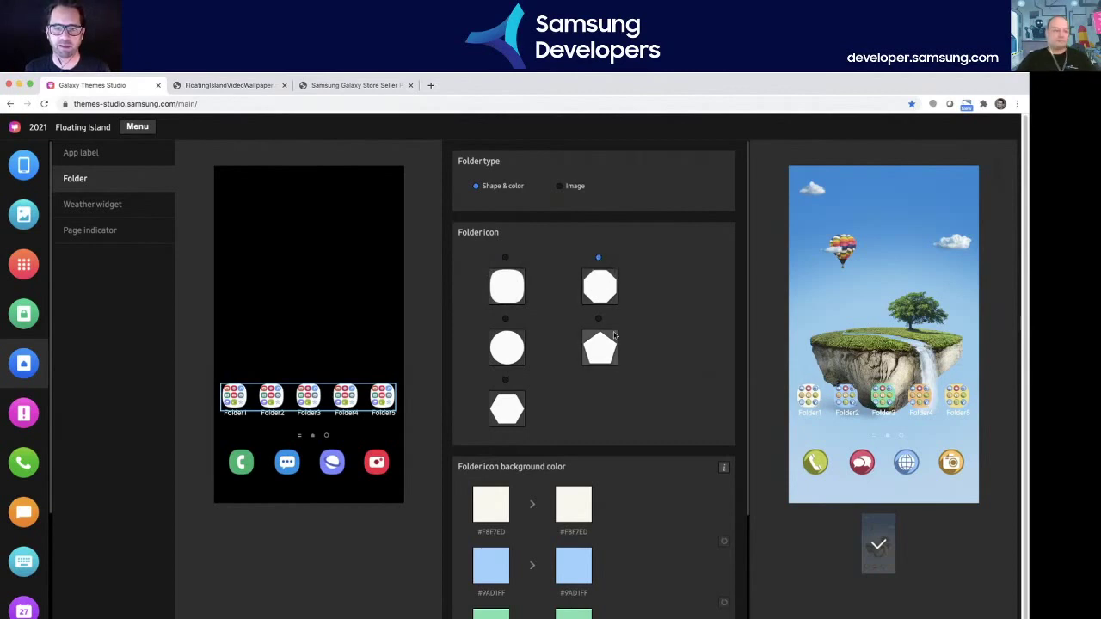
pyautogui.click(506, 320)
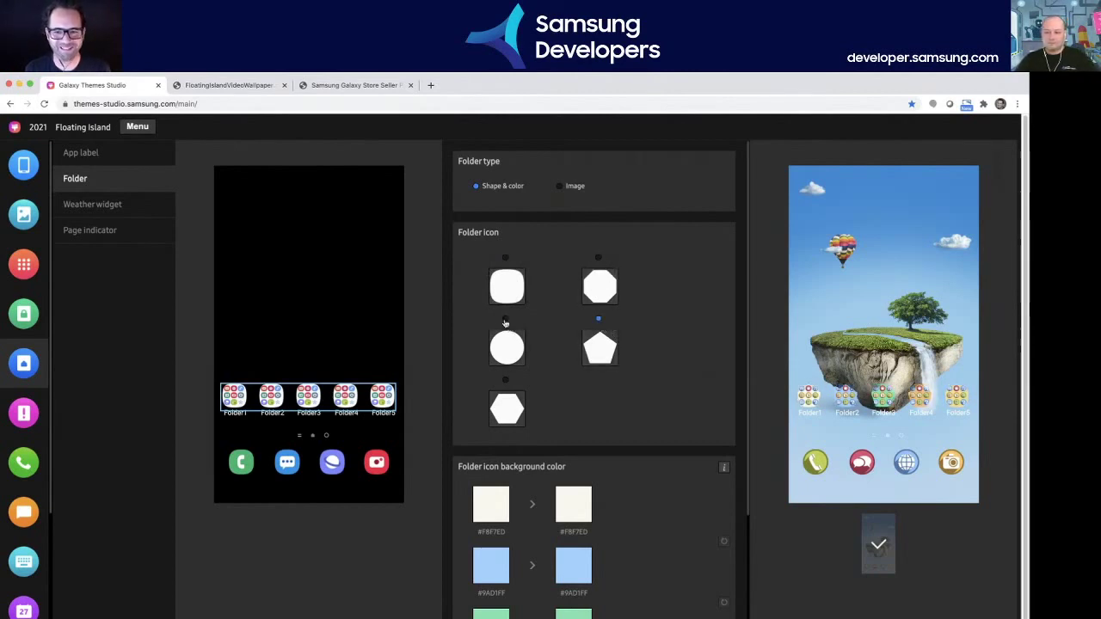
pyautogui.click(505, 382)
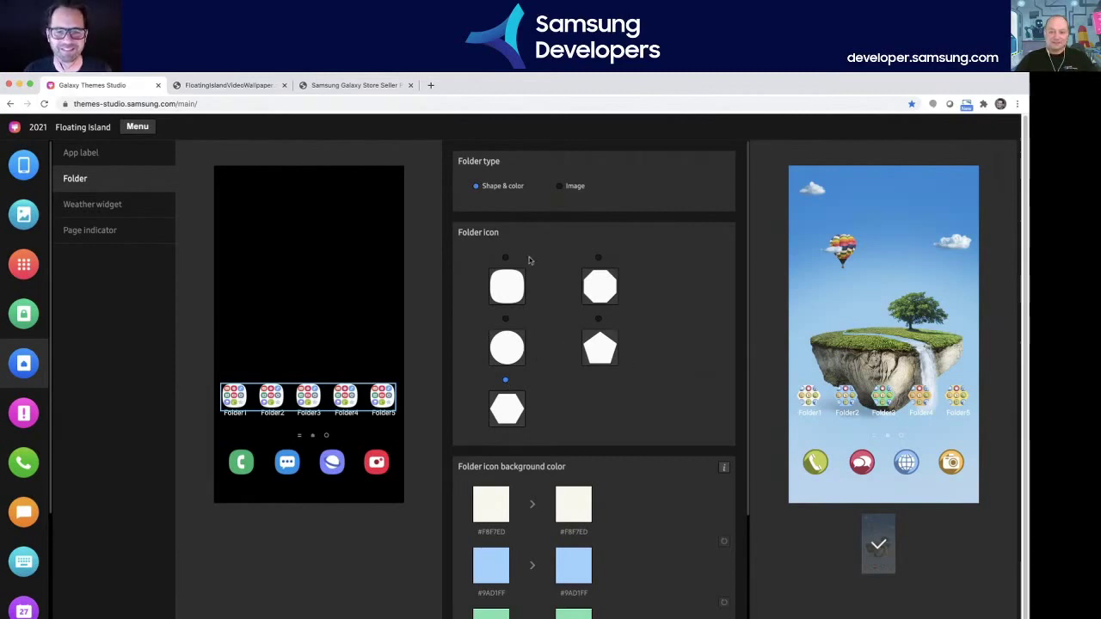
pyautogui.click(560, 187)
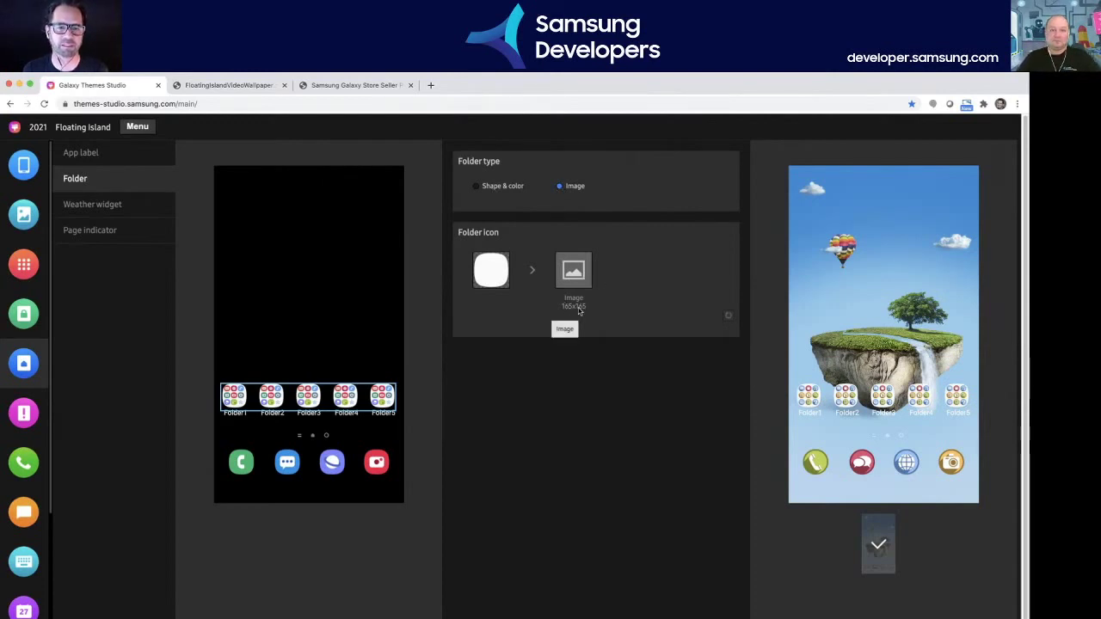
pyautogui.click(477, 187)
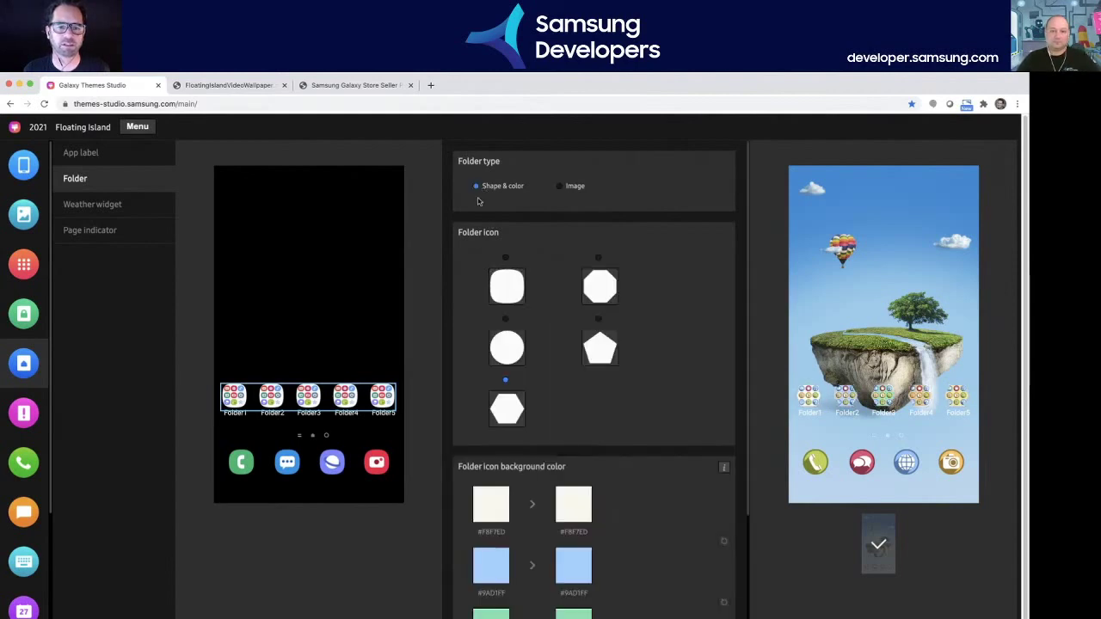
# - Try the rounded-square folder icon, set the folder icon to the circle, and review the folder icon background colors
pyautogui.click(504, 258)
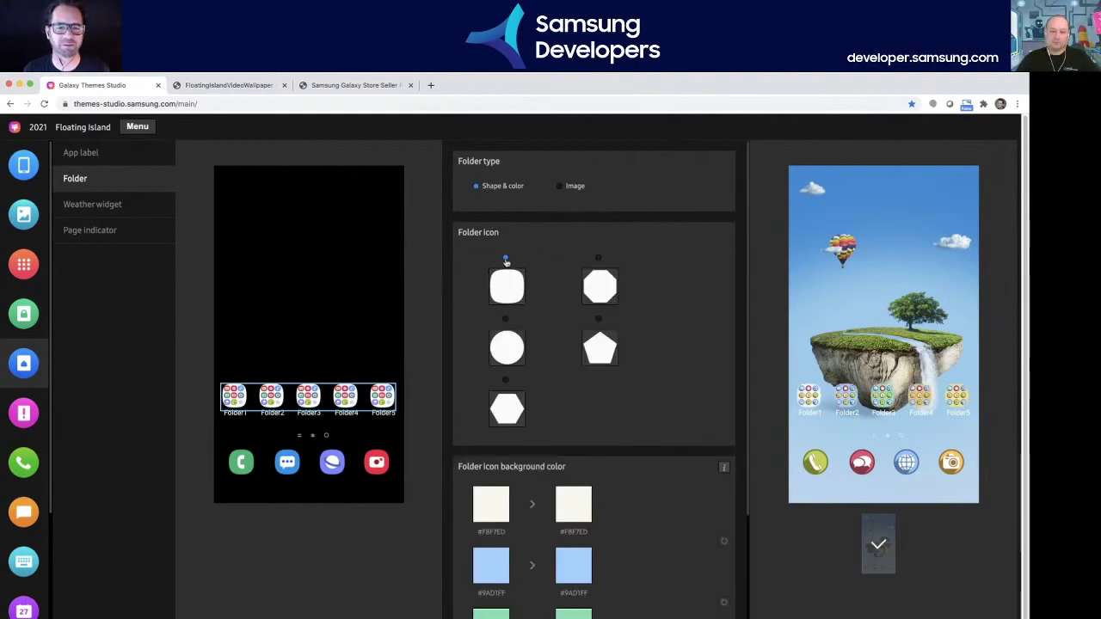
pyautogui.click(506, 320)
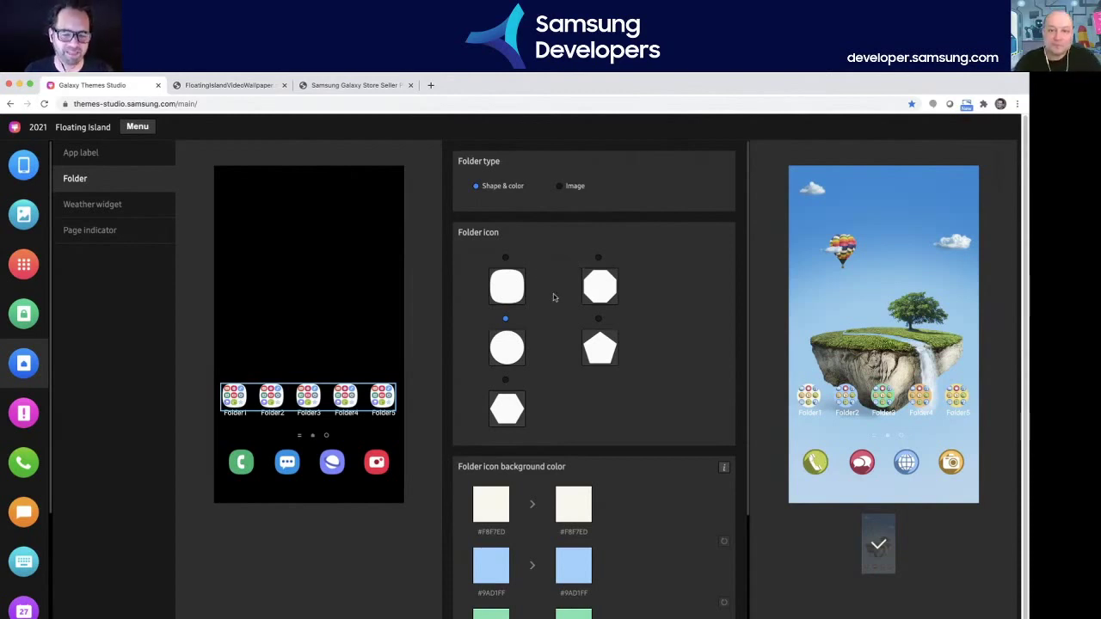
pyautogui.scroll(-4, 593, 319)
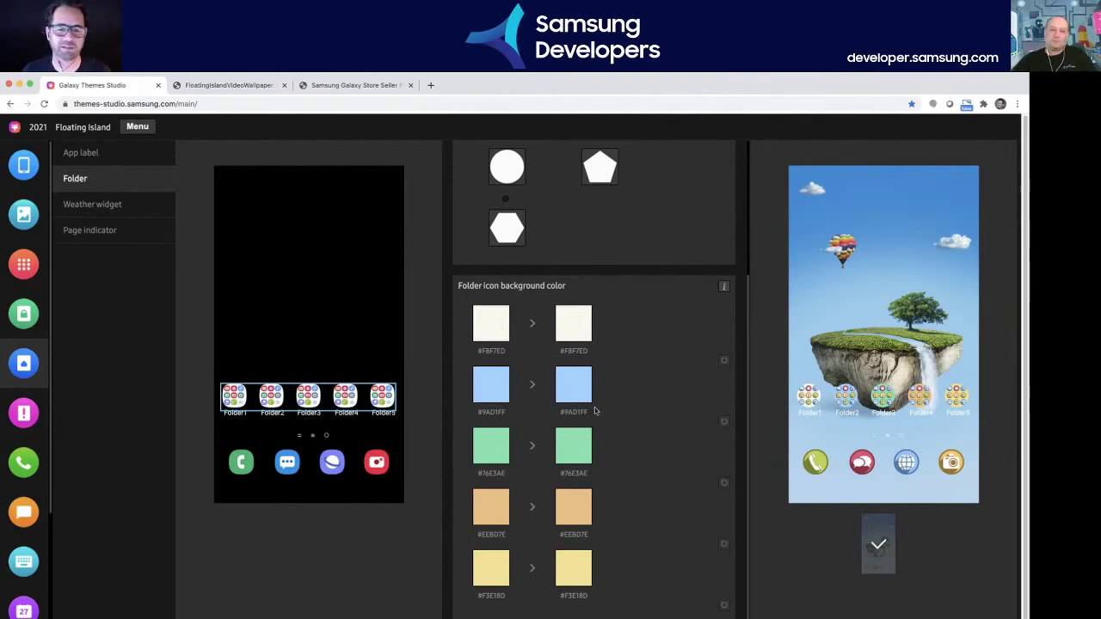
pyautogui.scroll(1, 594, 411)
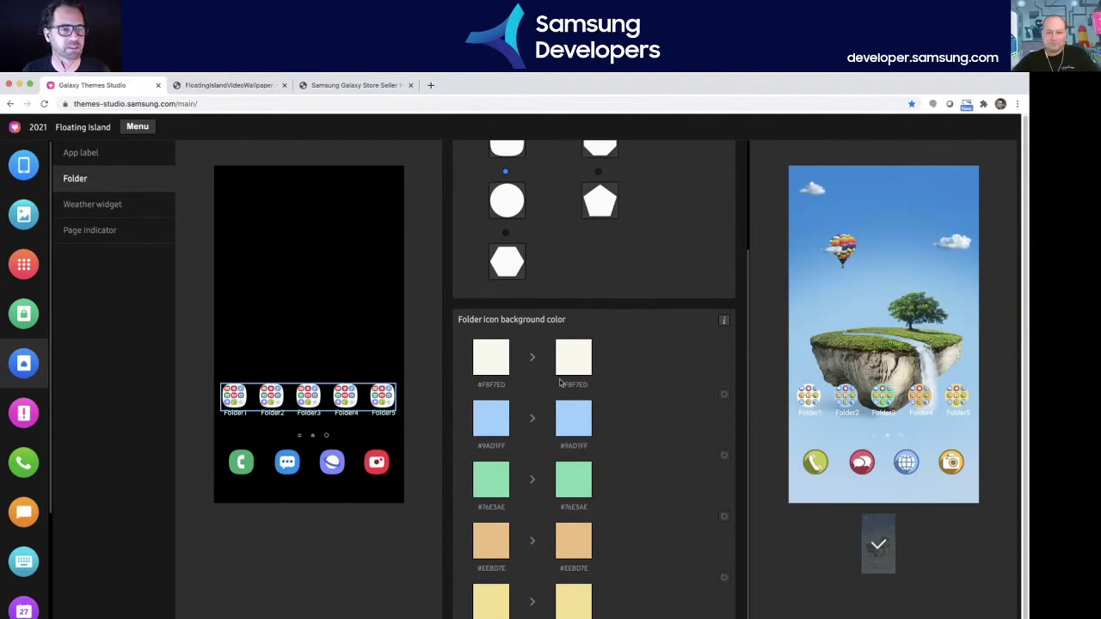
pyautogui.scroll(4, 560, 383)
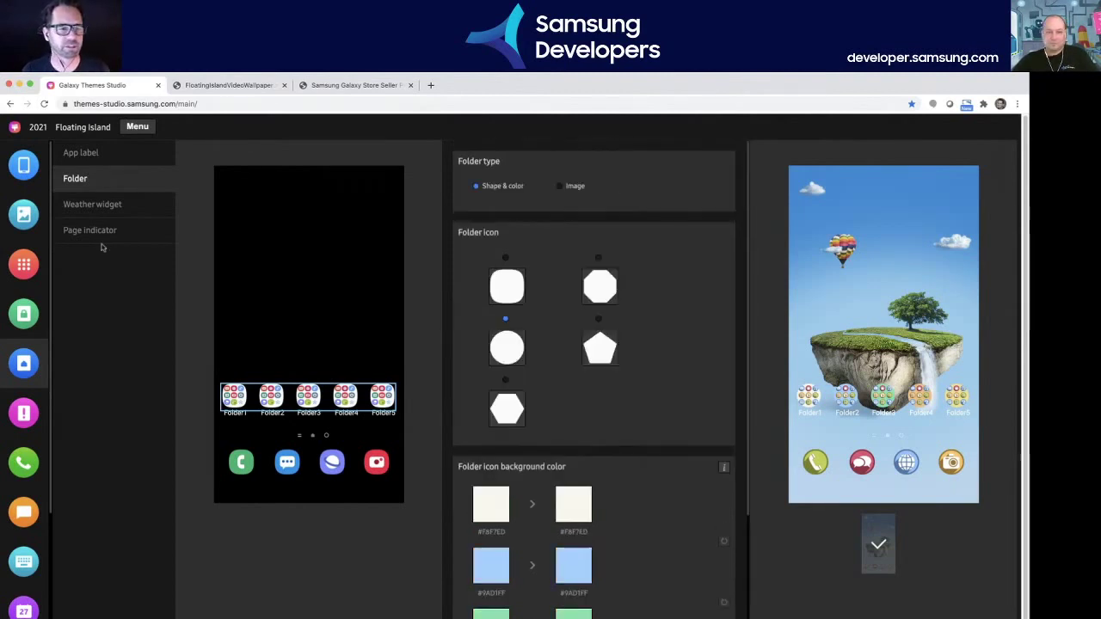
# - Open the home screen's Weather widget settings and look over the text color and icon options
pyautogui.click(102, 206)
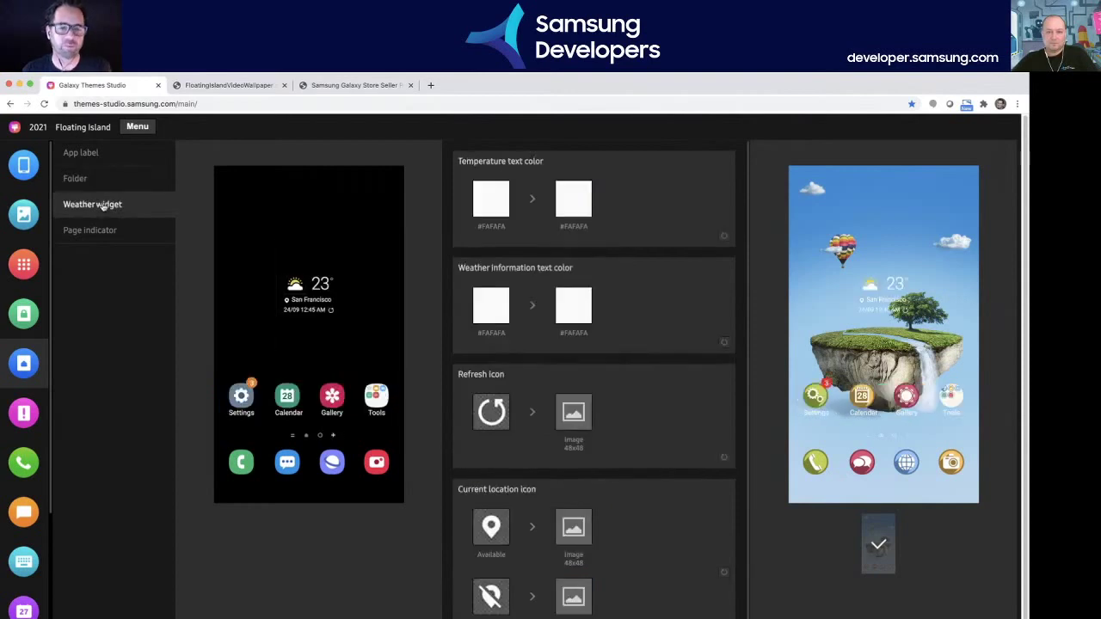
pyautogui.scroll(-1, 662, 354)
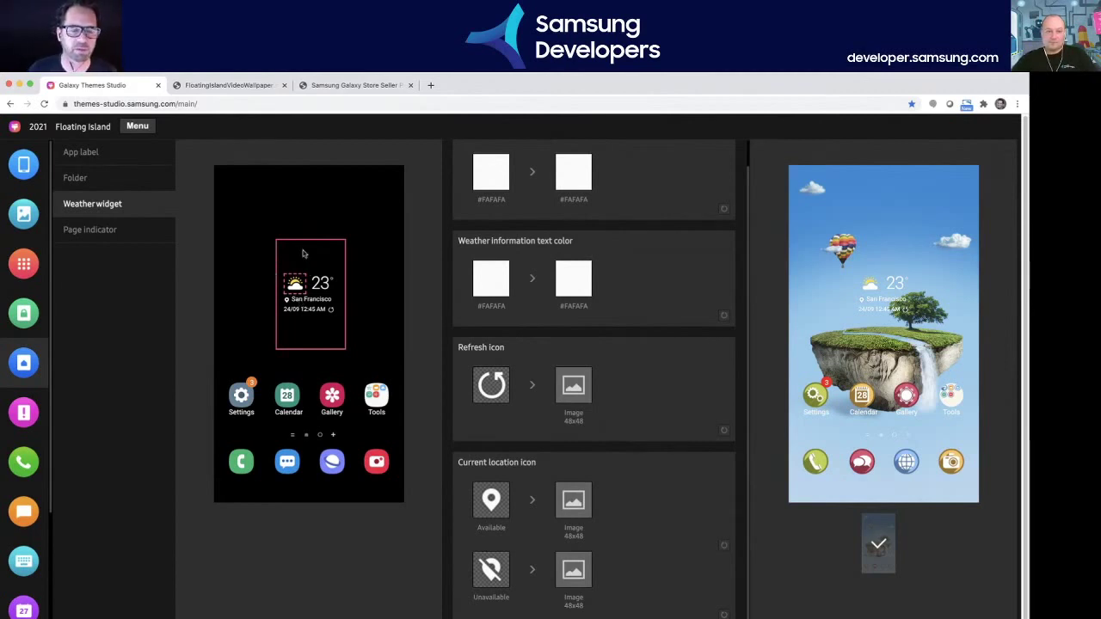
pyautogui.scroll(1, 529, 298)
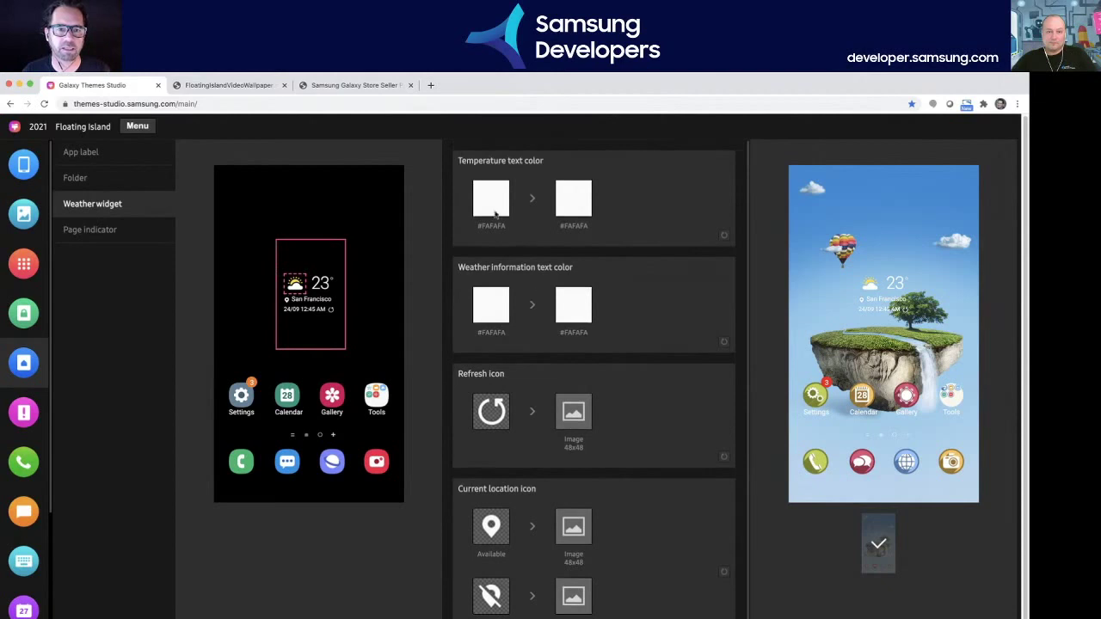
# - Try bright green #02FF41 and dark green #004E14 as the weather widget's temperature text color, and cancel the color change
pyautogui.click(580, 197)
pyautogui.click(526, 411)
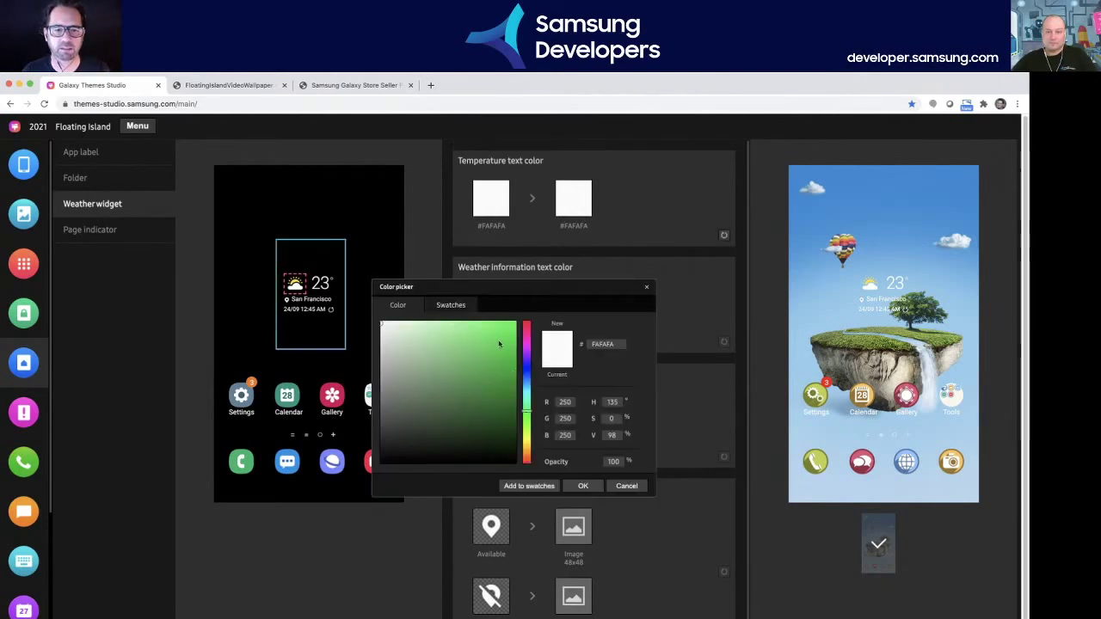
pyautogui.moveTo(499, 344); pyautogui.dragTo(517, 309)
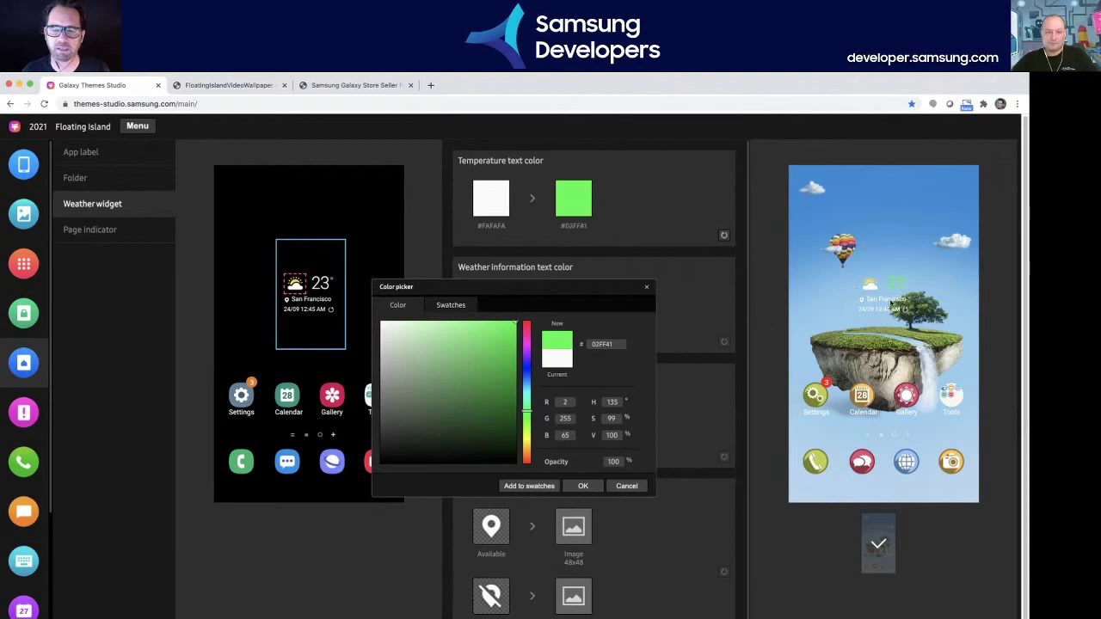
pyautogui.moveTo(506, 437)
pyautogui.mouseDown()
pyautogui.moveTo(532, 439)
pyautogui.moveTo(526, 422)
pyautogui.mouseUp()
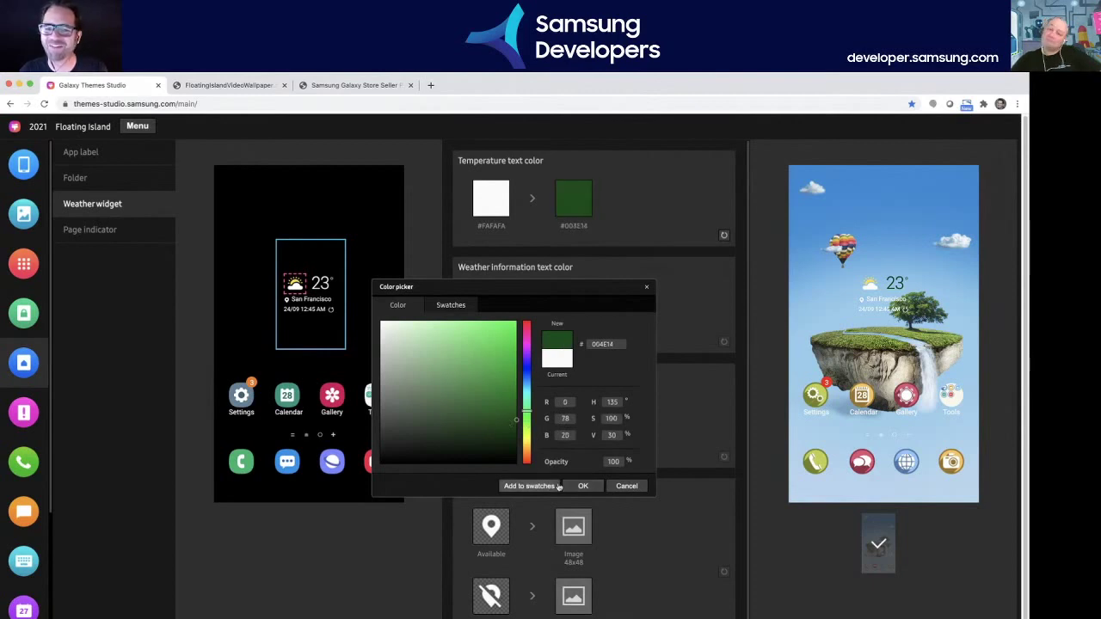
pyautogui.click(626, 492)
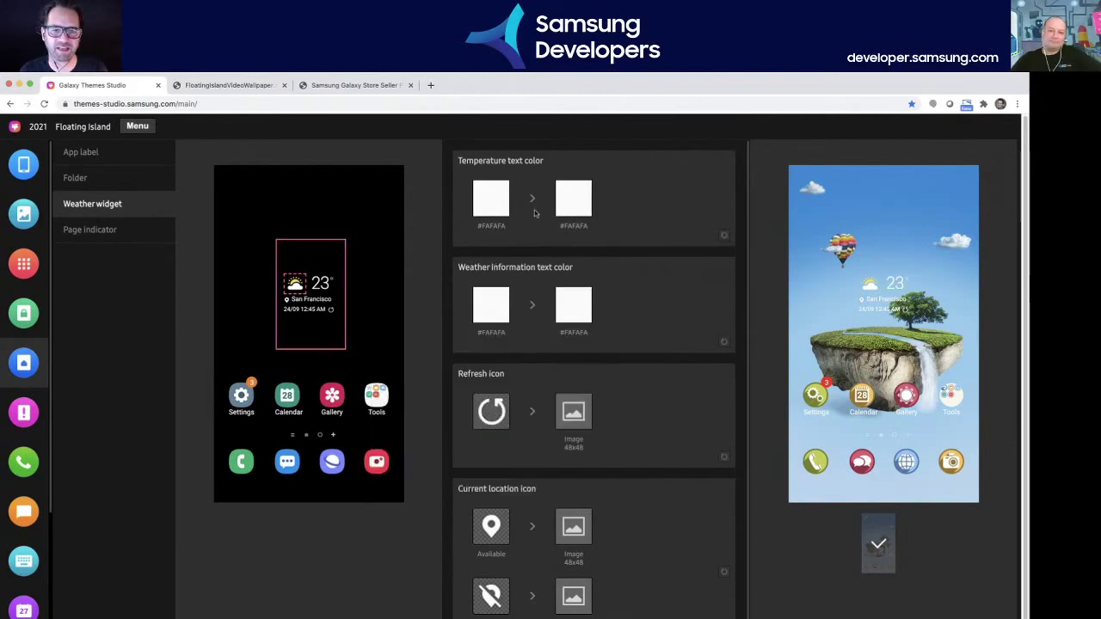
# - Try red #EC0000 as the weather information text color, and cancel the color change
pyautogui.click(581, 306)
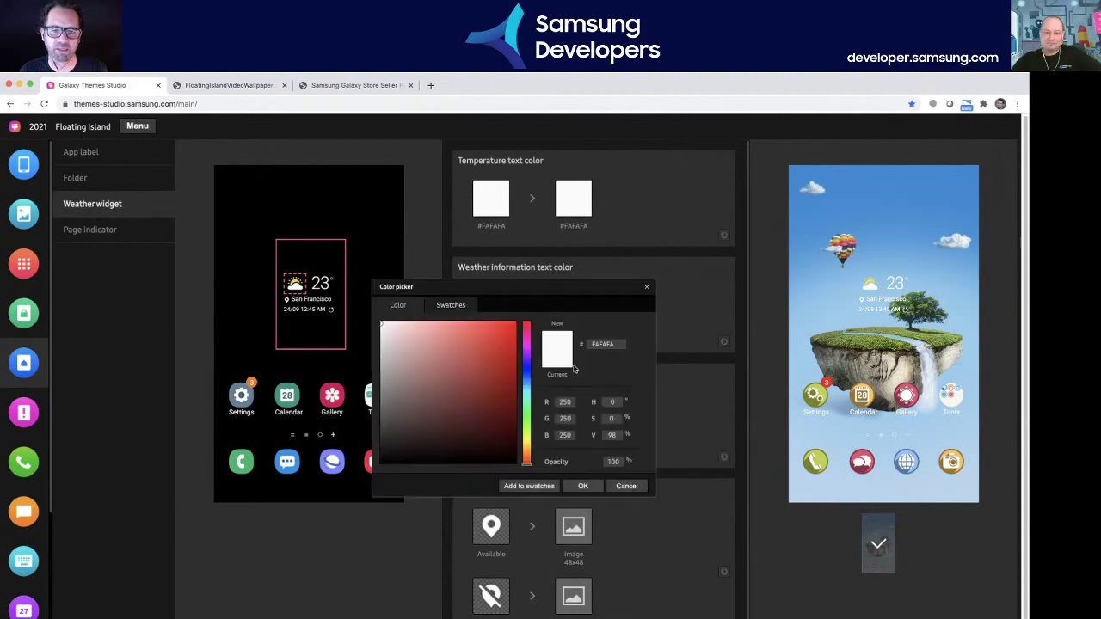
pyautogui.click(516, 332)
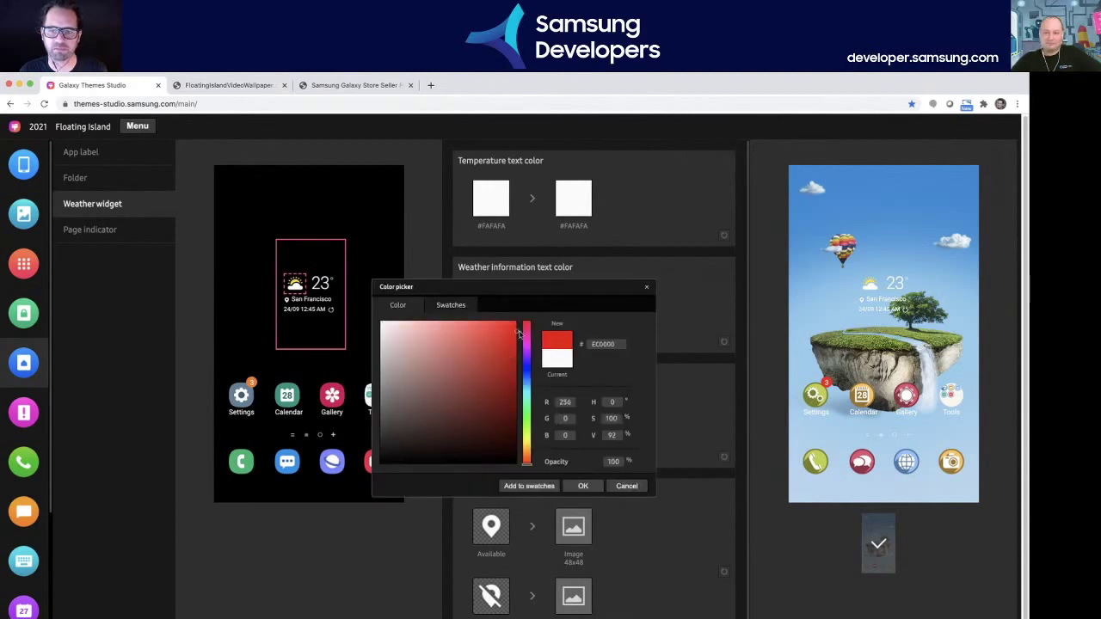
pyautogui.click(627, 486)
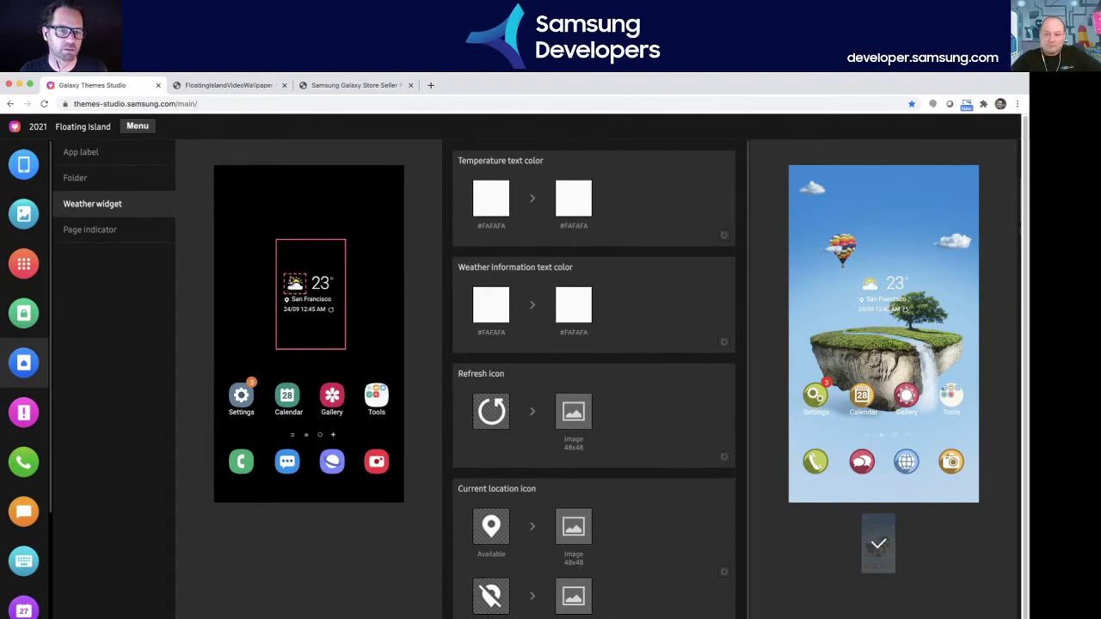
# - Select the weather icon in the widget preview, look through its replaceable images, and view the download options for the Clear icon
pyautogui.click(294, 283)
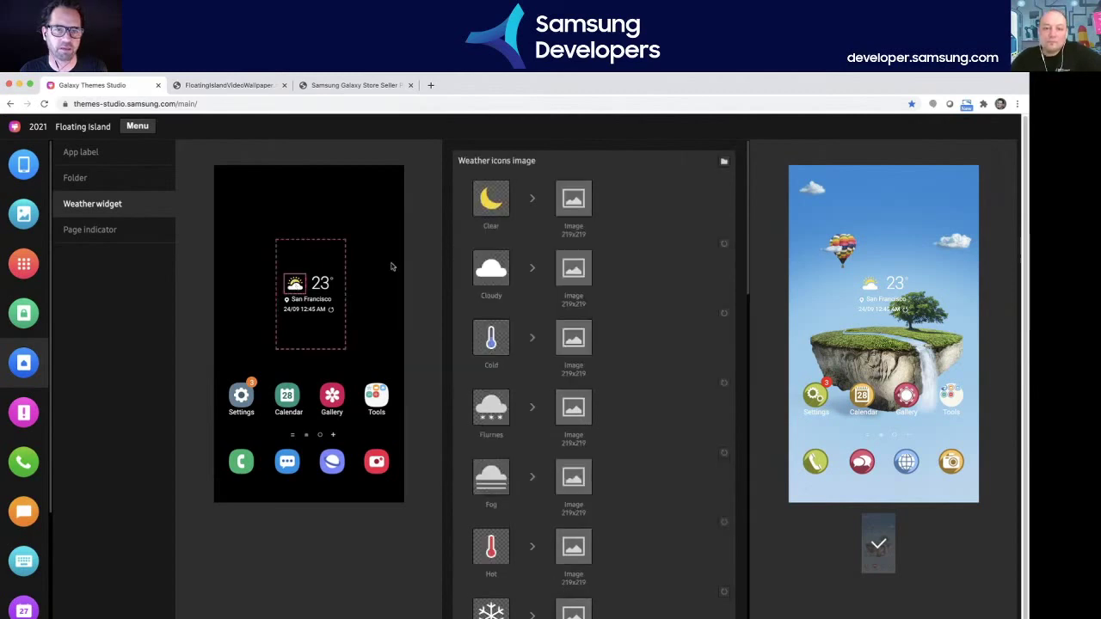
pyautogui.scroll(-3, 632, 289)
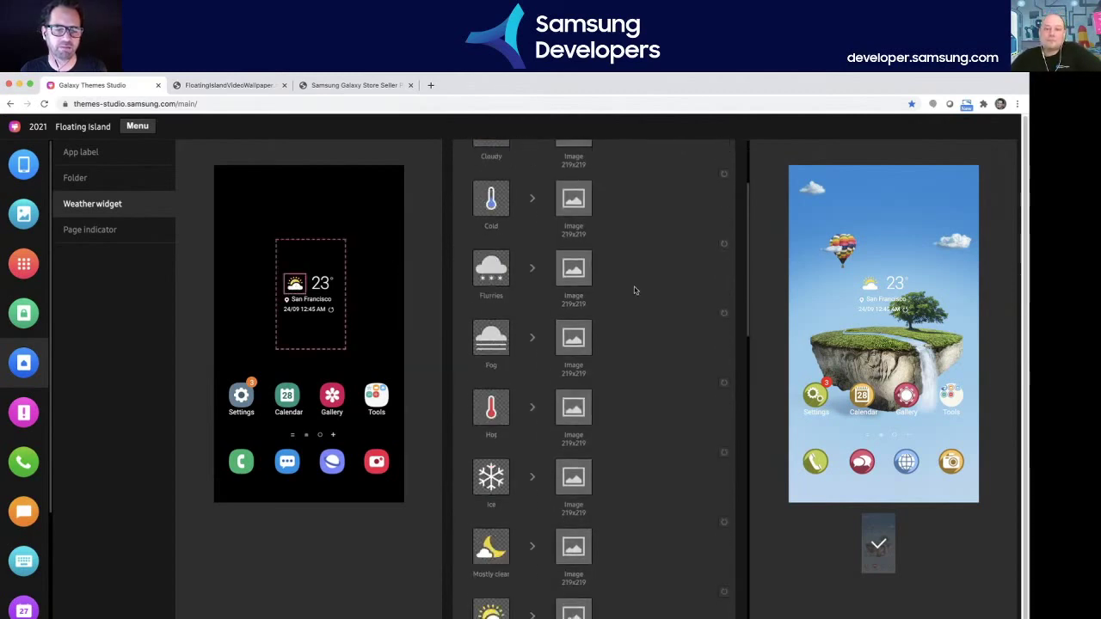
pyautogui.scroll(-5, 633, 290)
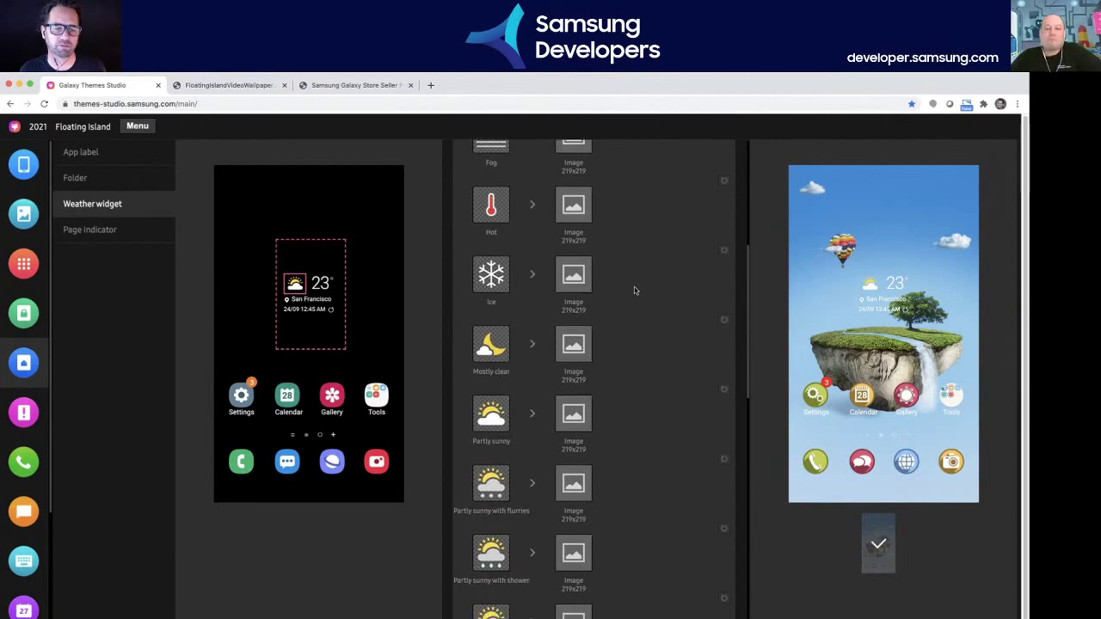
pyautogui.scroll(-15, 633, 291)
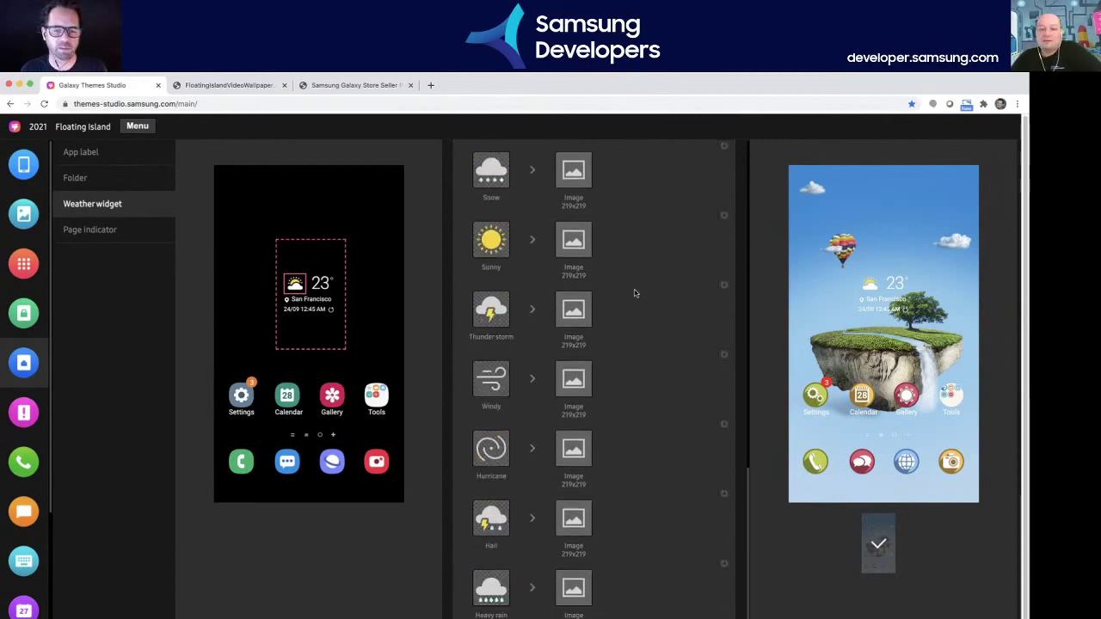
pyautogui.scroll(20, 634, 294)
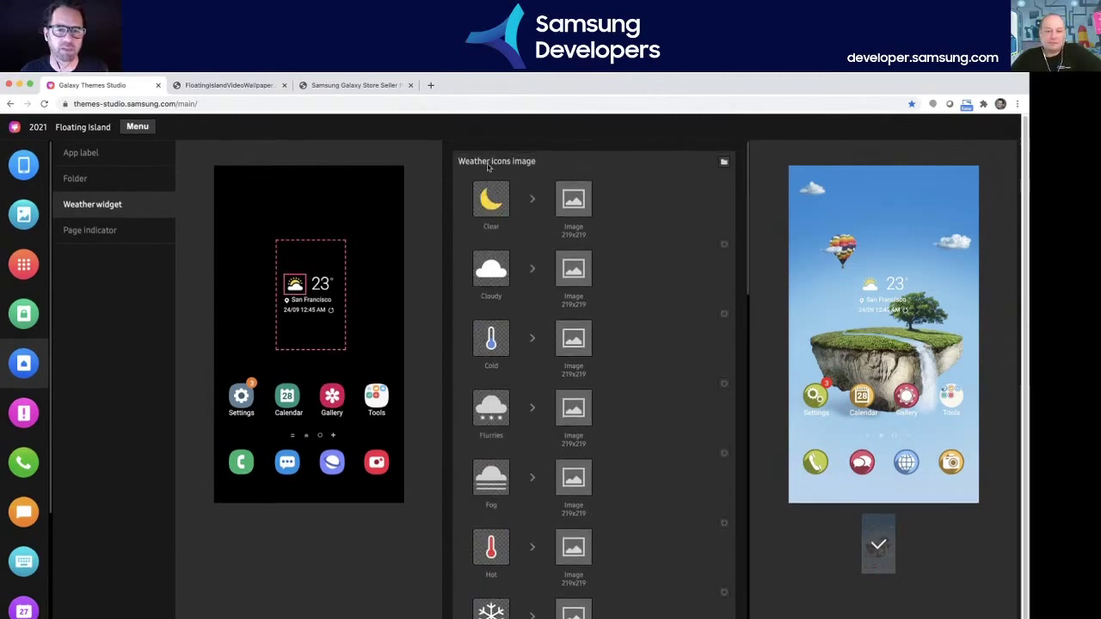
pyautogui.rightClick(487, 207)
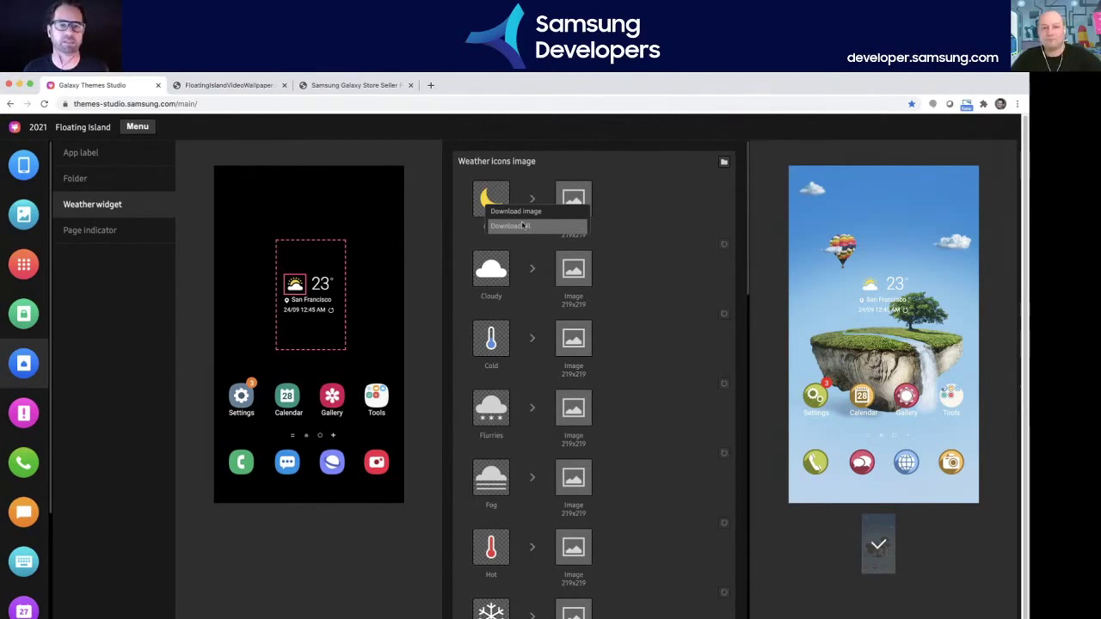
pyautogui.click(655, 378)
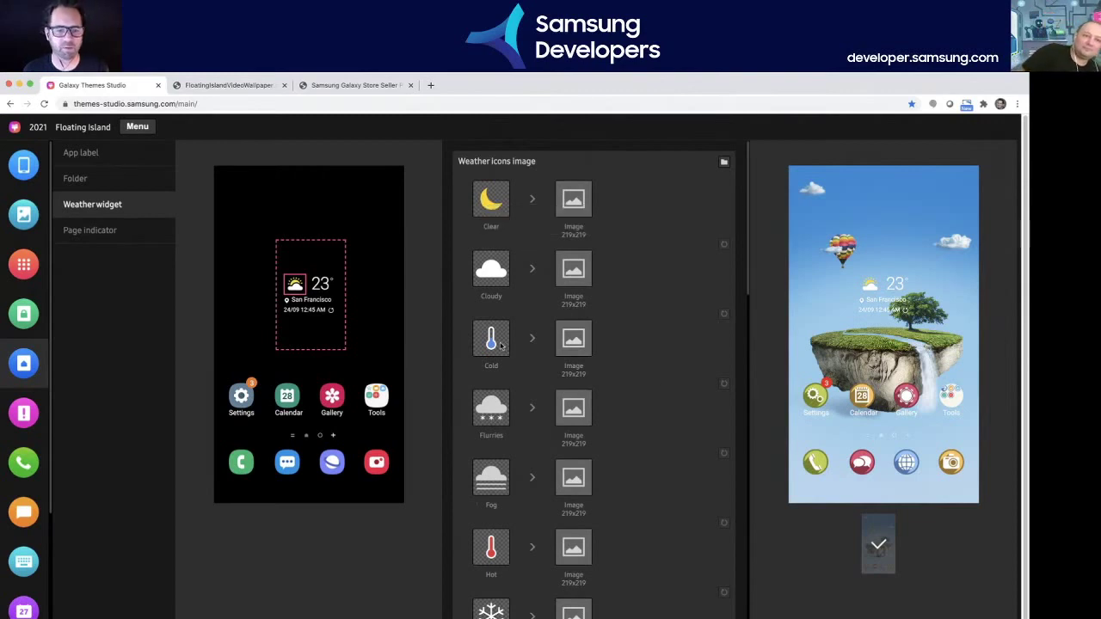
# - Examine the full list of Weather icons image entries, from Clear through Sandstorm, and return to its beginning
pyautogui.scroll(-3, 502, 344)
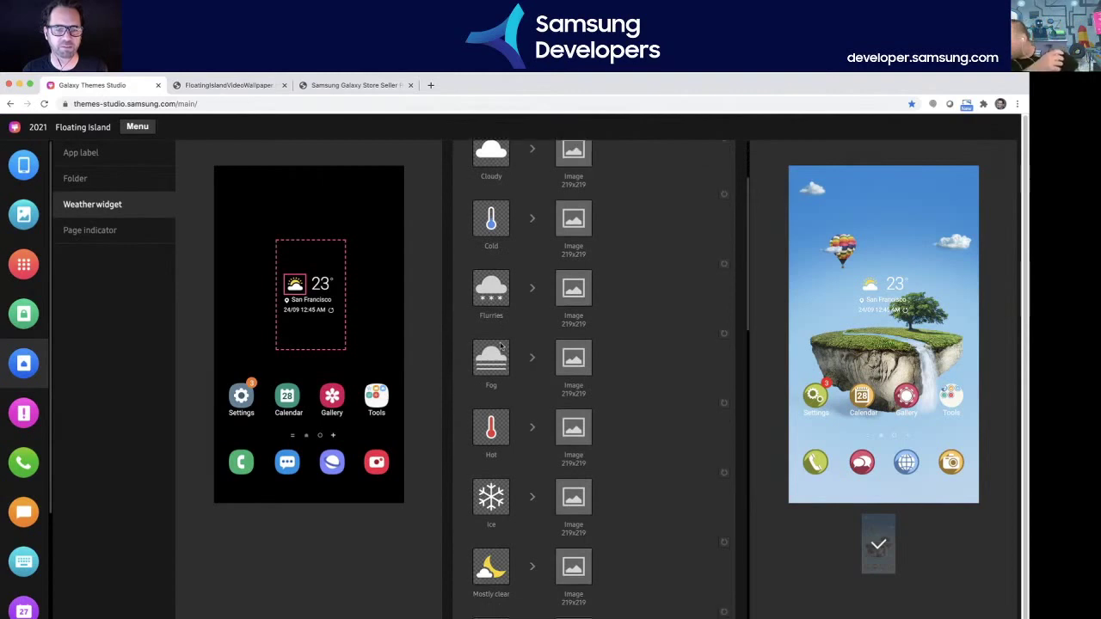
pyautogui.scroll(-8, 497, 323)
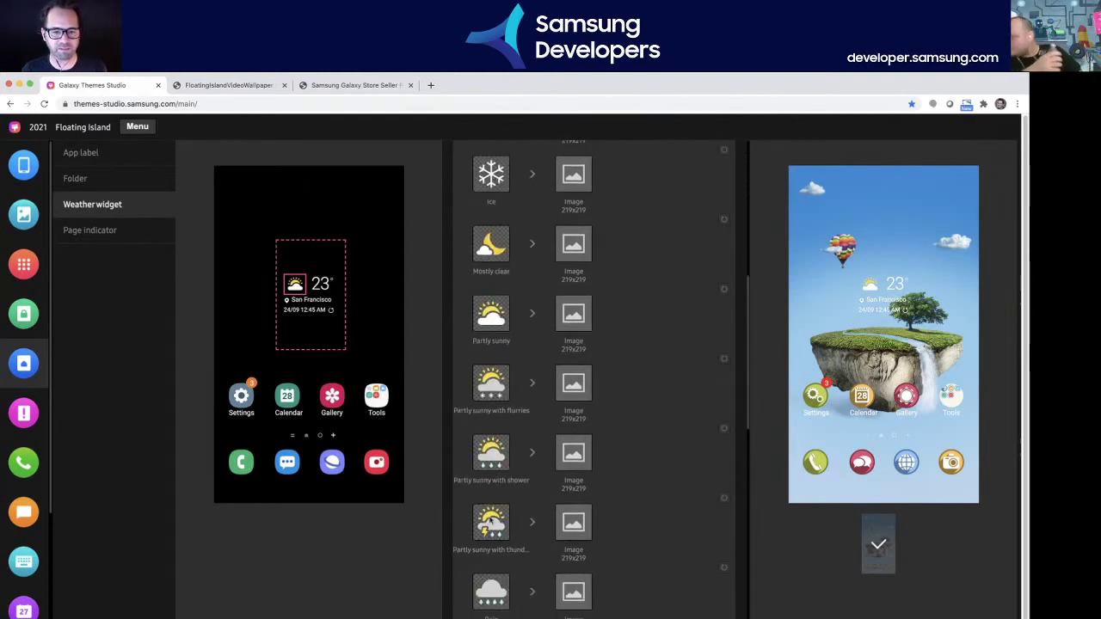
pyautogui.scroll(-1, 491, 521)
pyautogui.scroll(-4, 487, 471)
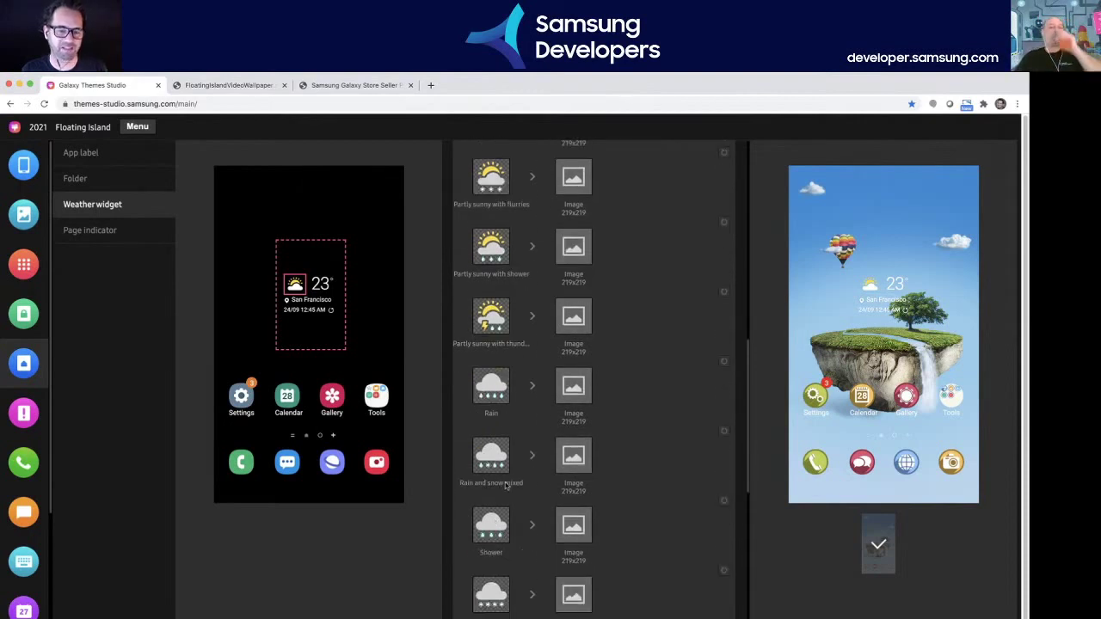
pyautogui.scroll(-2, 504, 486)
pyautogui.scroll(-9, 506, 487)
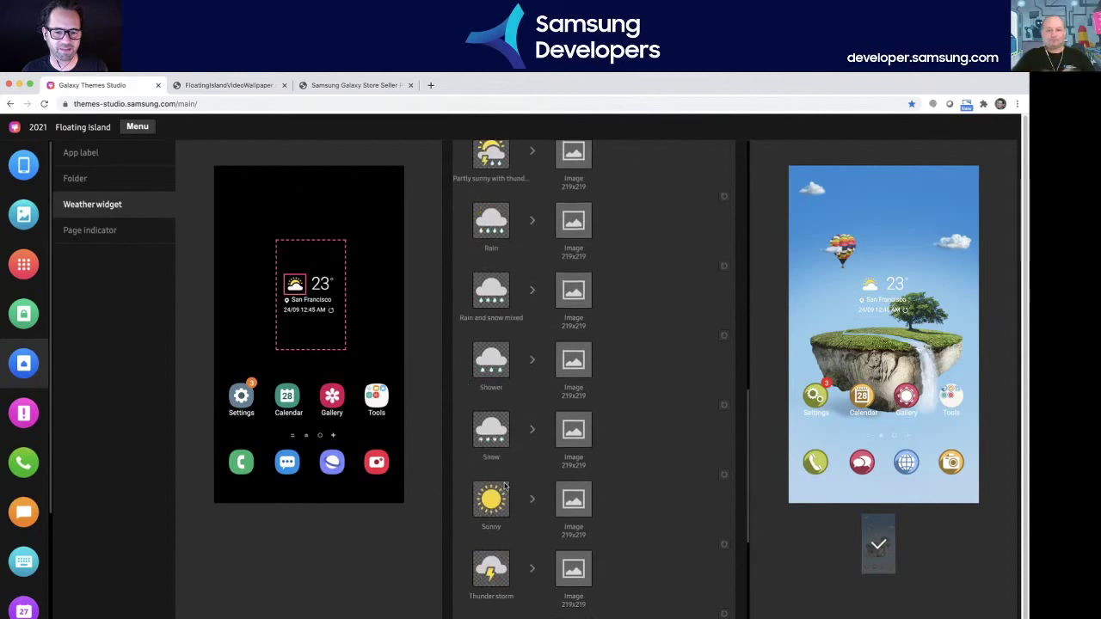
pyautogui.scroll(-1, 506, 487)
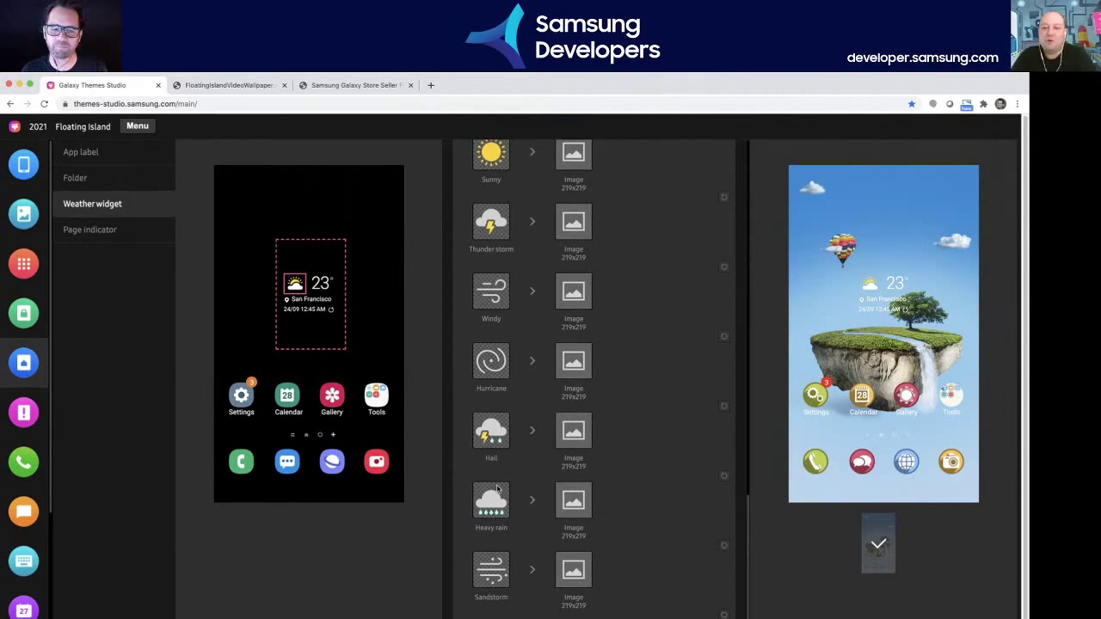
pyautogui.scroll(1, 497, 489)
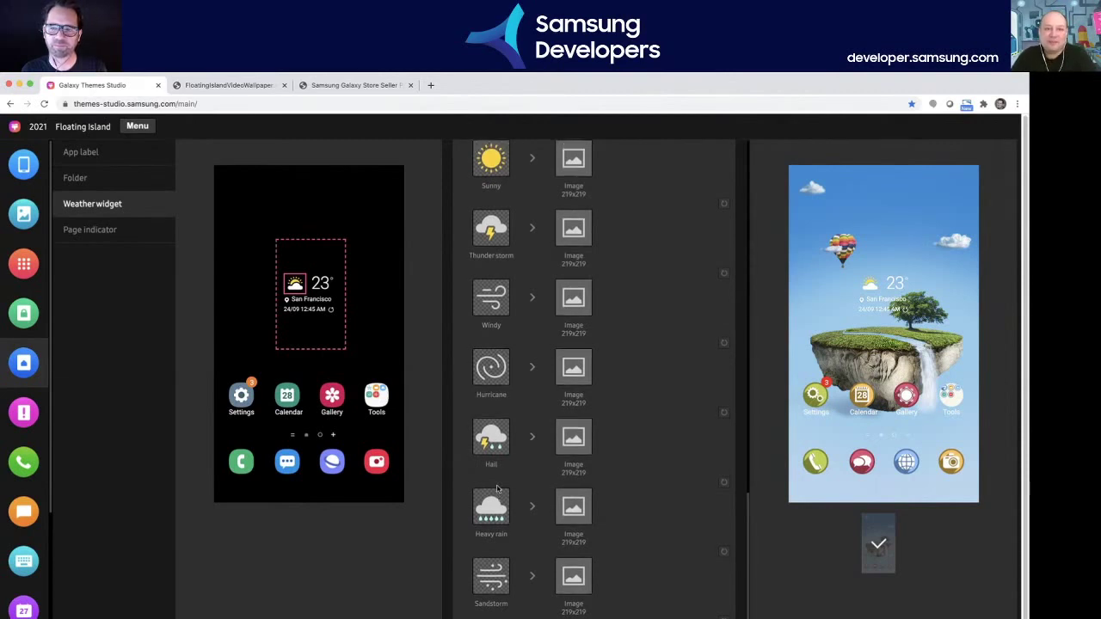
pyautogui.scroll(3, 497, 488)
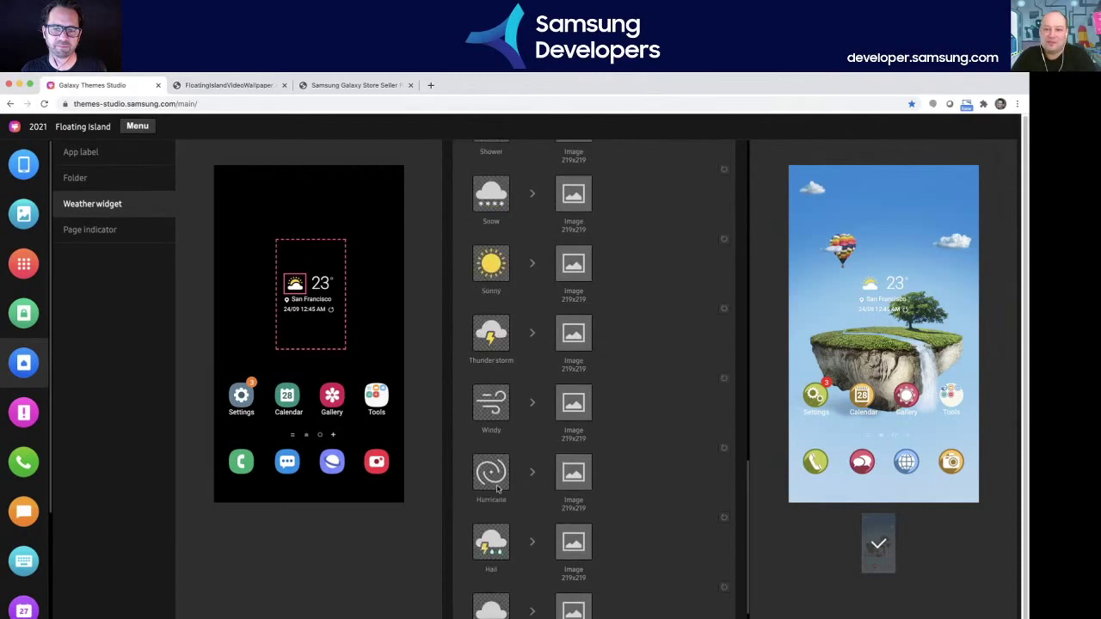
pyautogui.scroll(9, 496, 488)
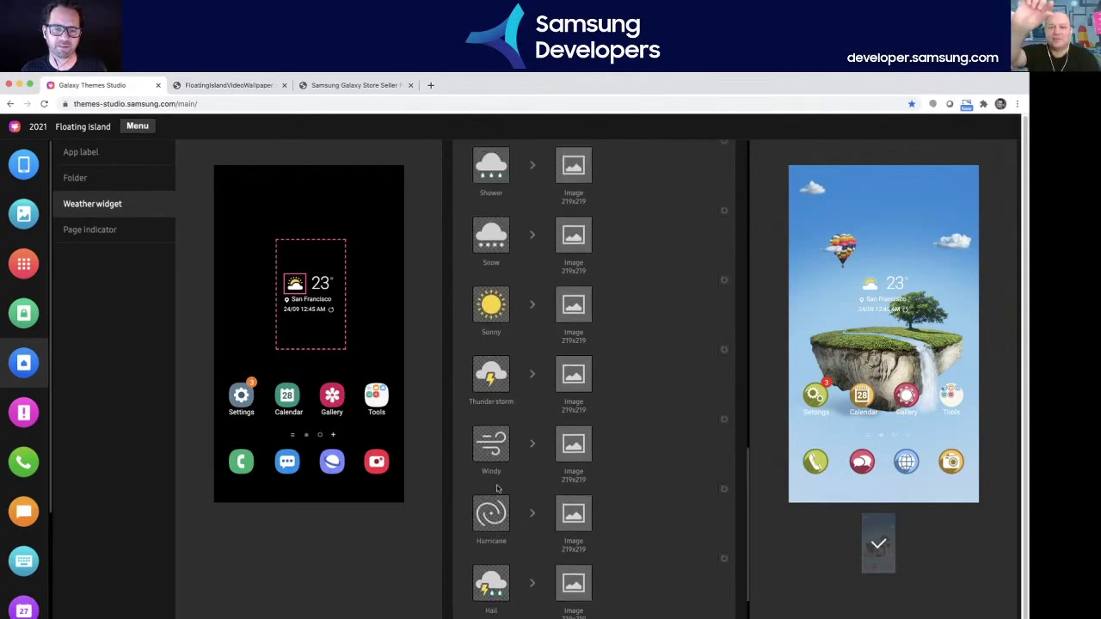
pyautogui.scroll(14, 496, 488)
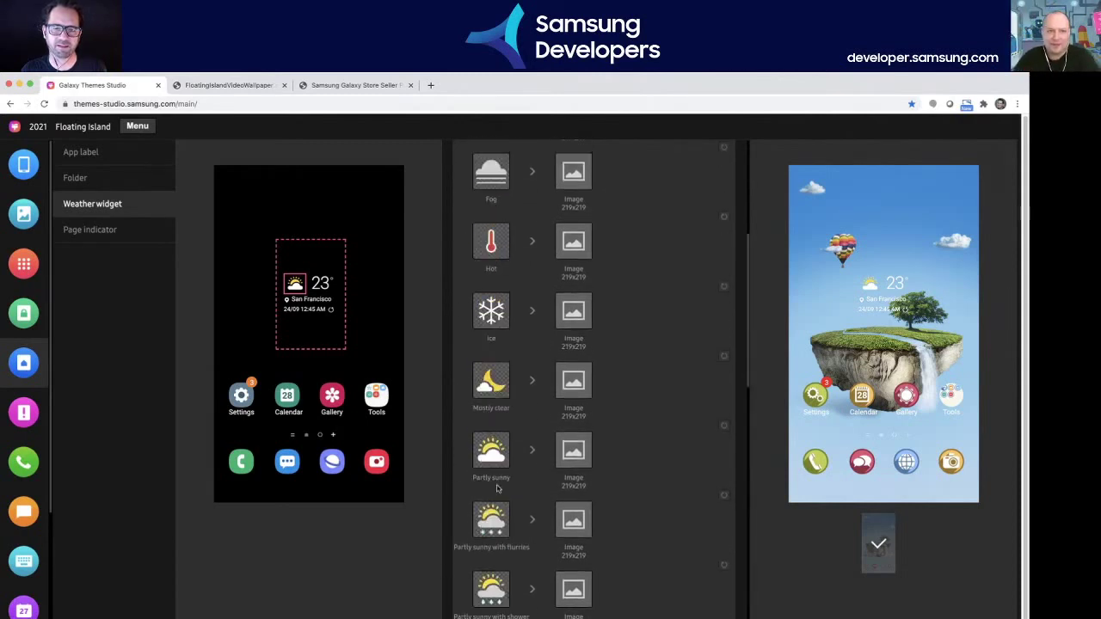
pyautogui.scroll(7, 496, 488)
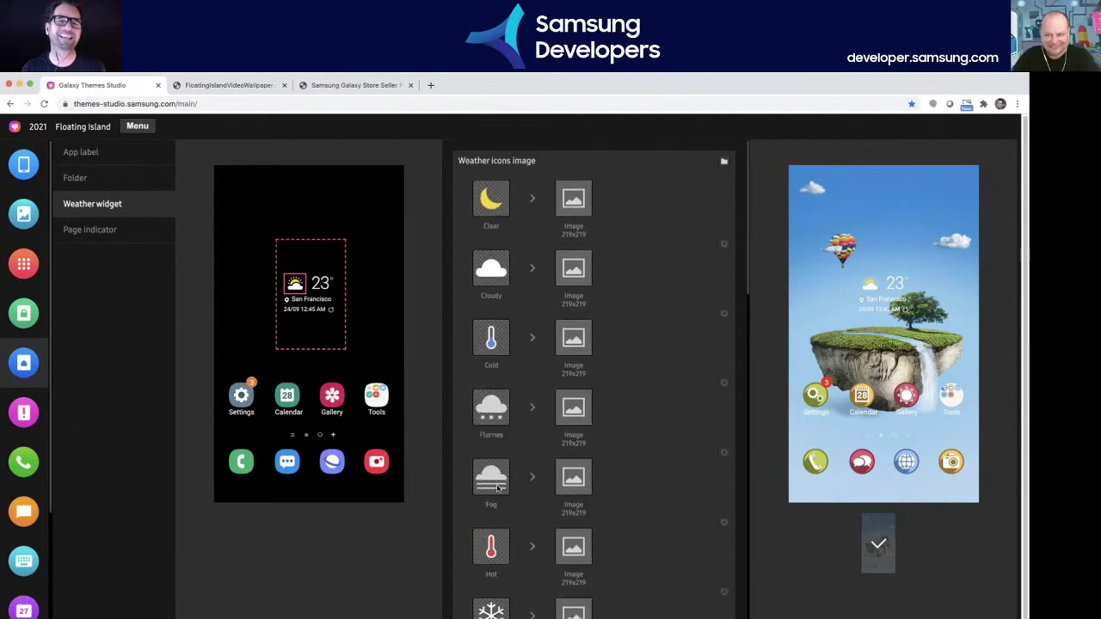
pyautogui.scroll(-2, 498, 486)
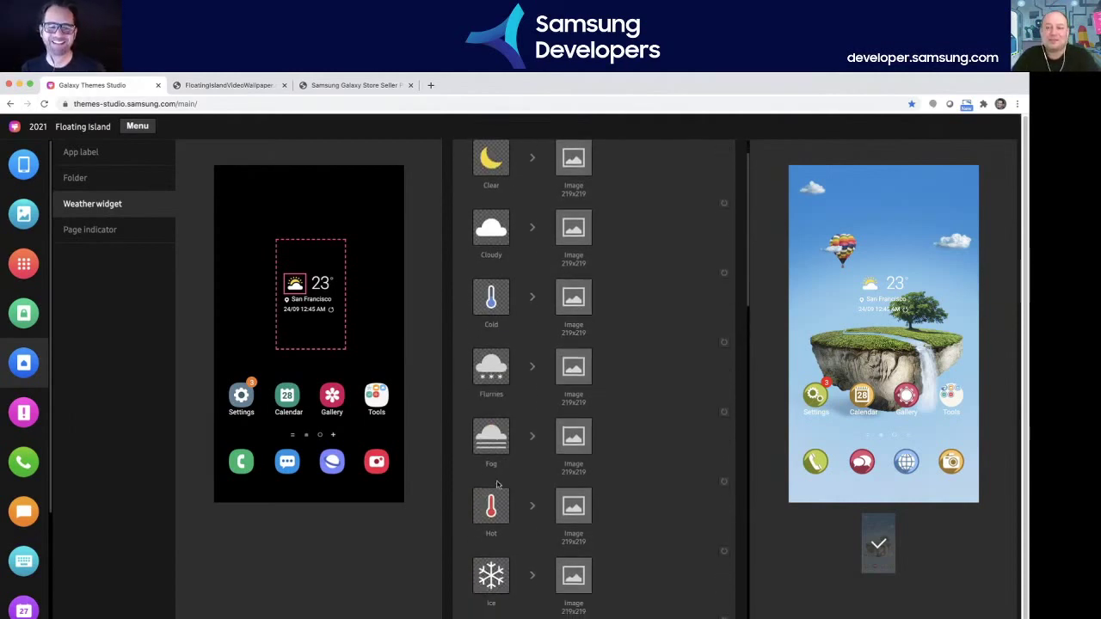
pyautogui.scroll(-6, 497, 486)
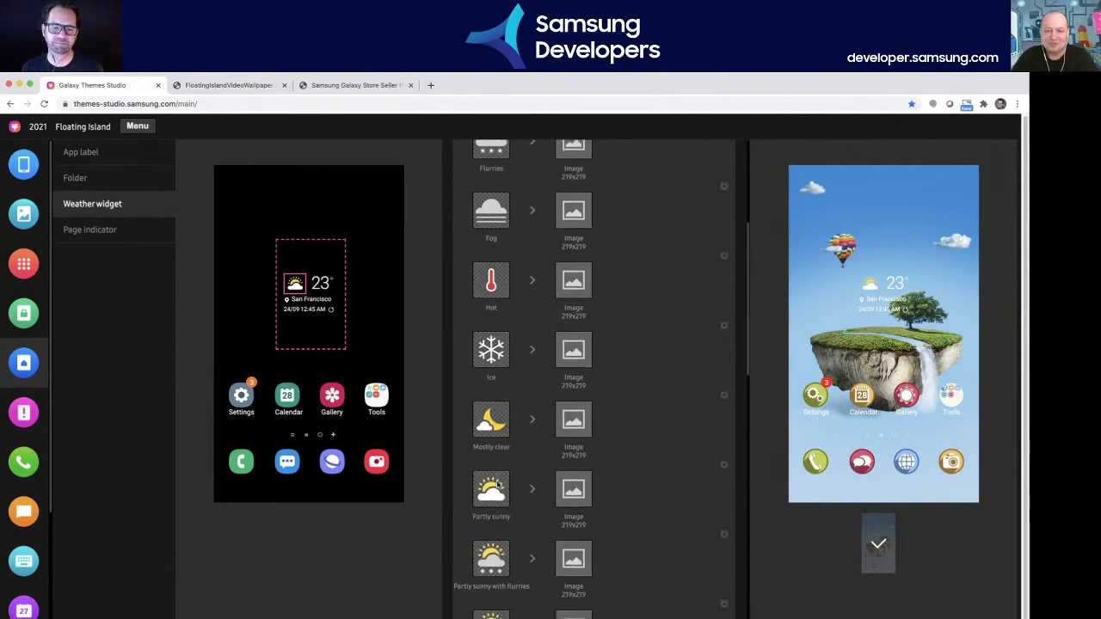
pyautogui.scroll(-1, 497, 486)
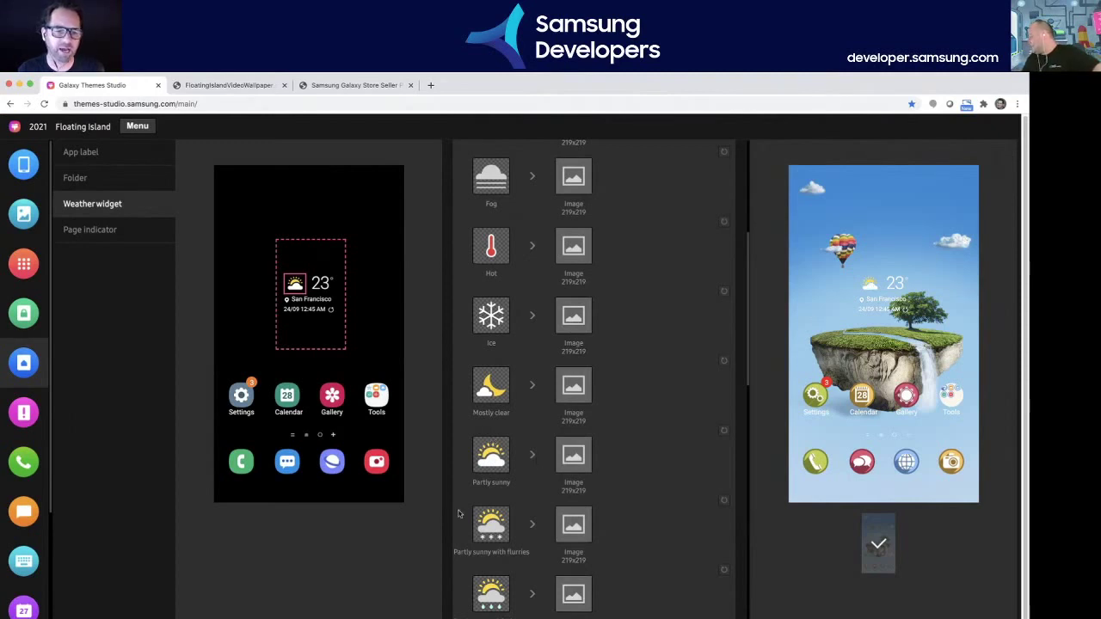
pyautogui.scroll(-3, 482, 499)
pyautogui.scroll(10, 483, 490)
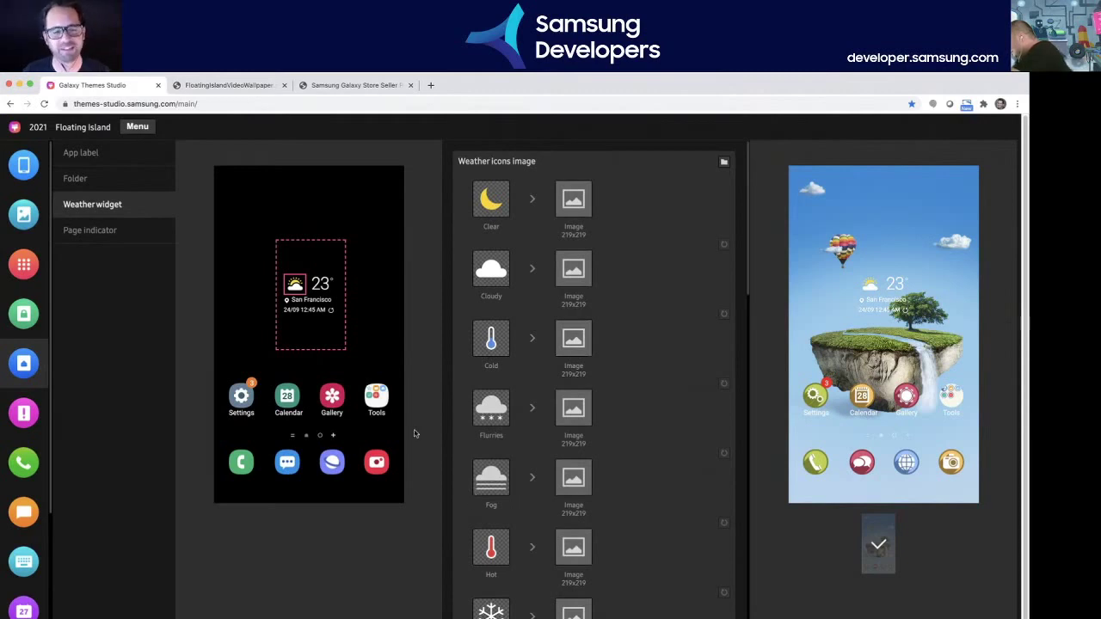
# - Look at the Page indicator, Notification panel and Quick setting panel settings, including the brightness slider's Thumb and Bar color
pyautogui.click(124, 236)
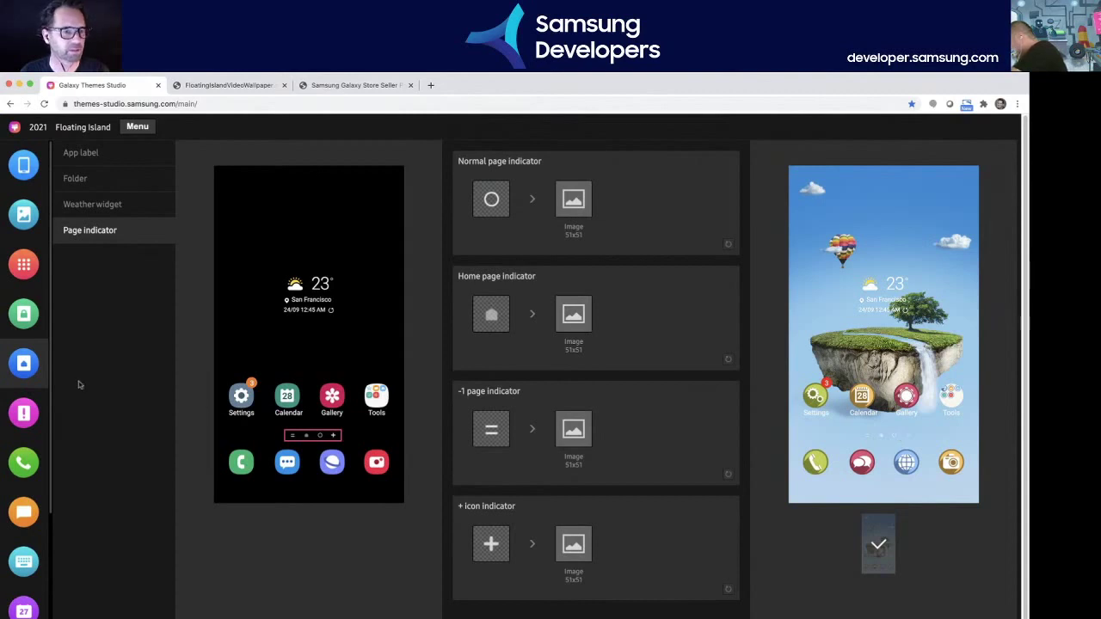
pyautogui.click(26, 414)
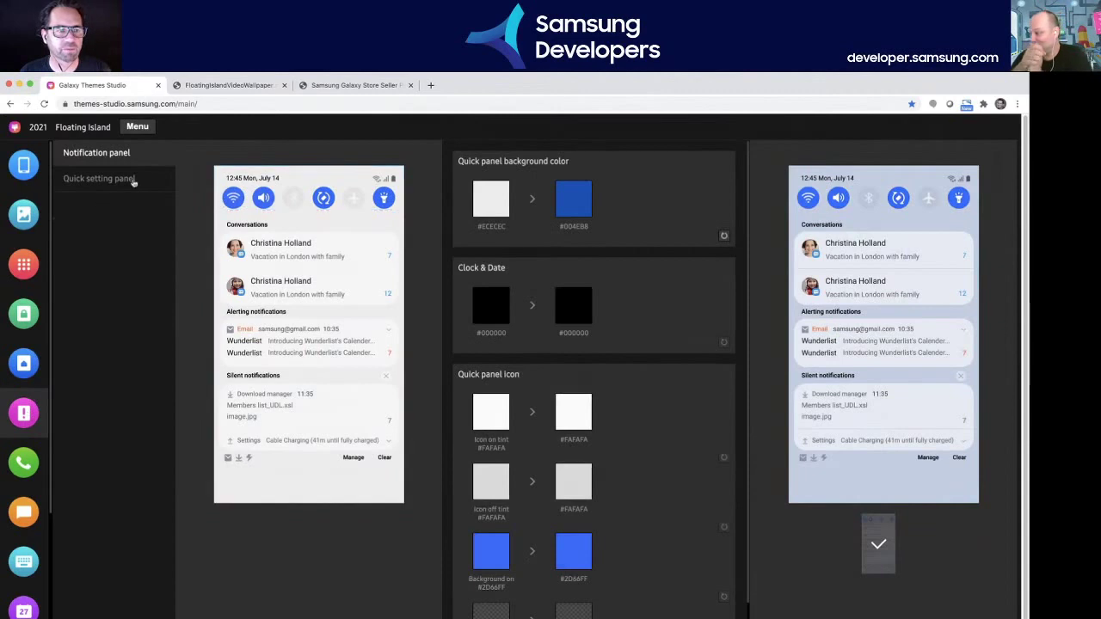
pyautogui.click(132, 179)
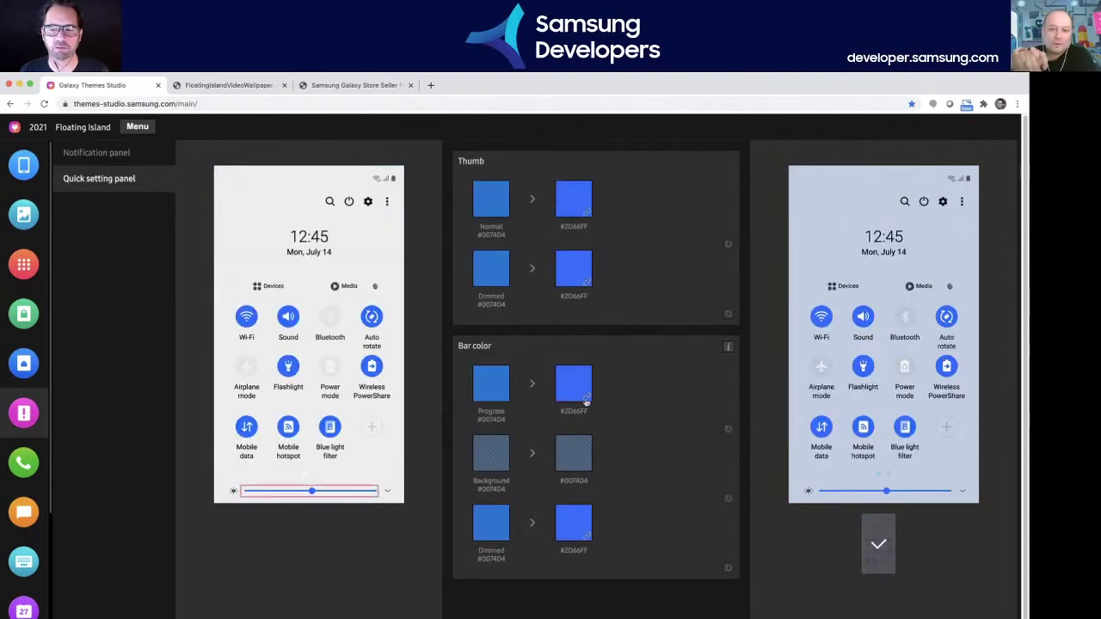
pyautogui.click(588, 217)
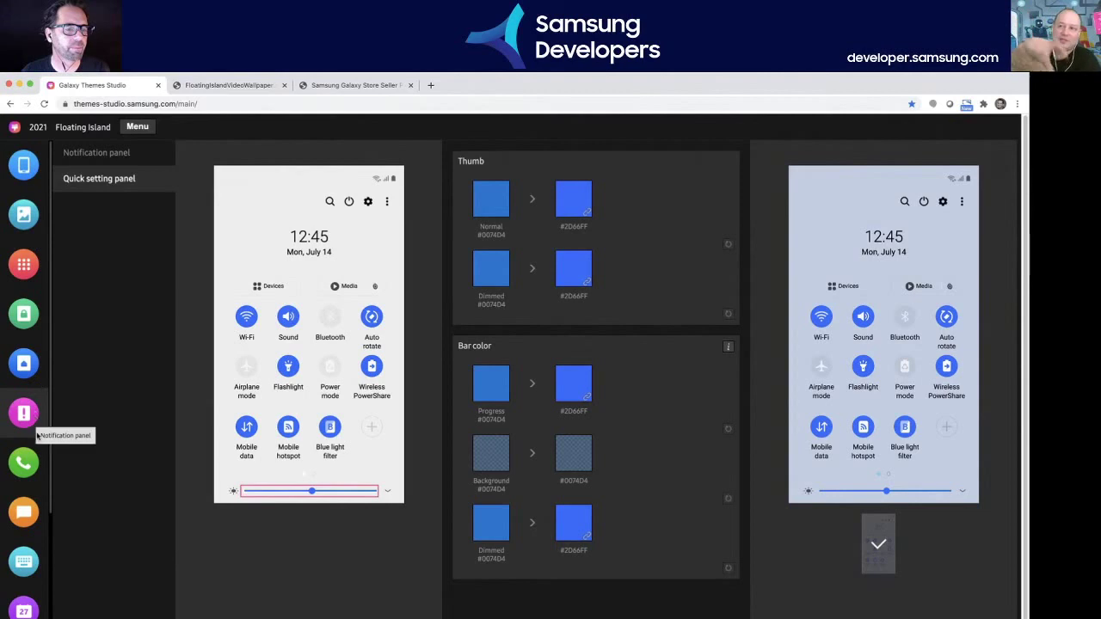
# - Examine the home screen's folder settings, comparing the Image folder type with Shape & color and reviewing the icon shapes and background colors
pyautogui.click(23, 362)
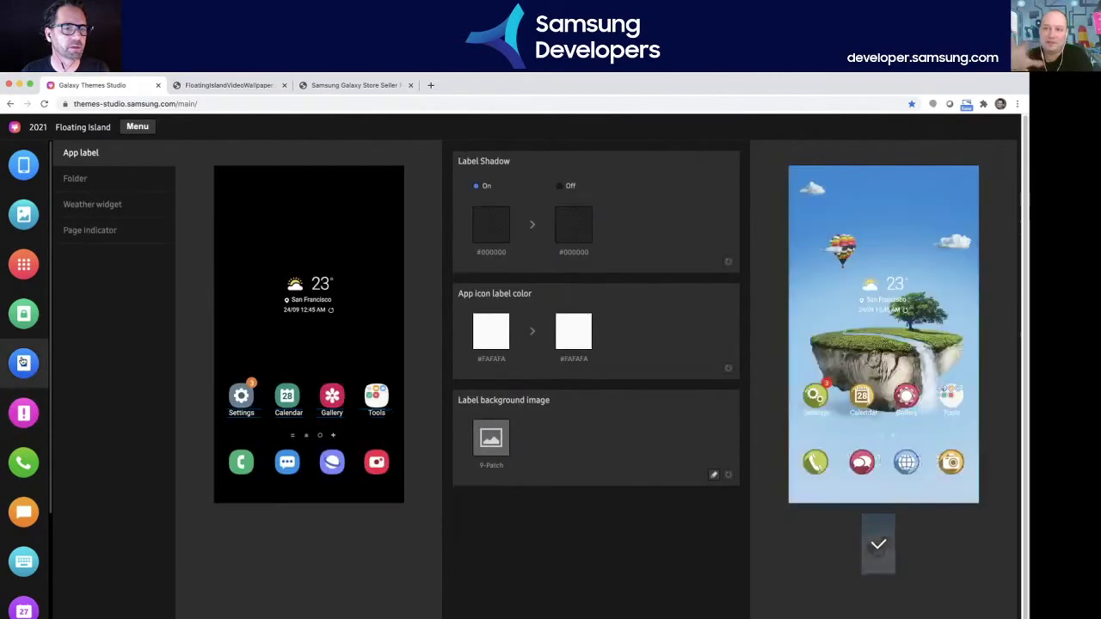
pyautogui.click(91, 179)
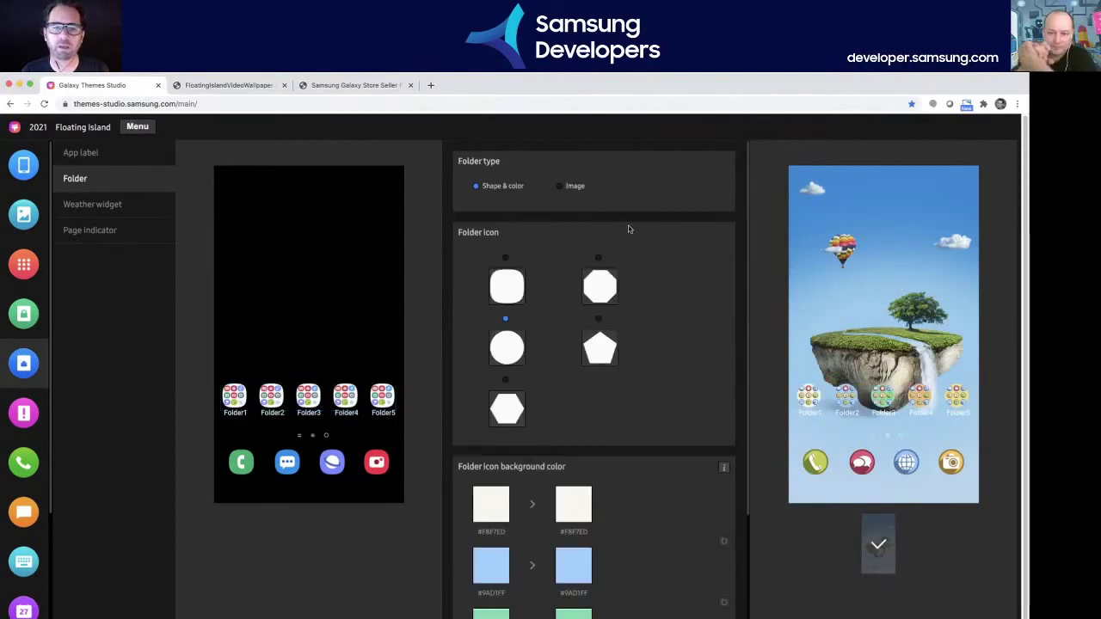
pyautogui.scroll(-1, 565, 197)
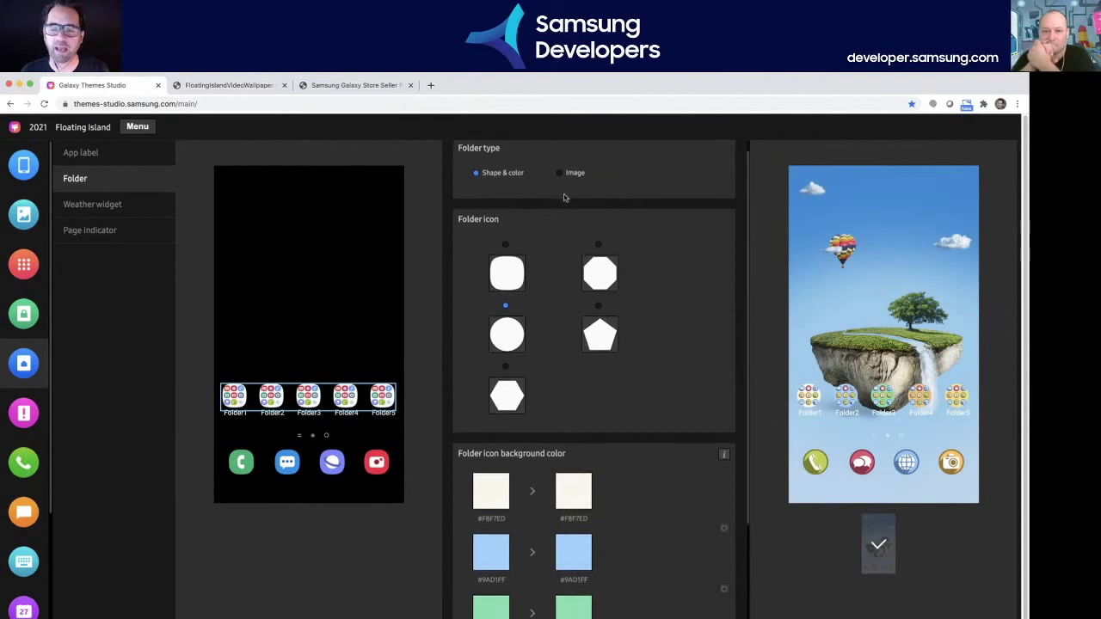
pyautogui.scroll(1, 564, 197)
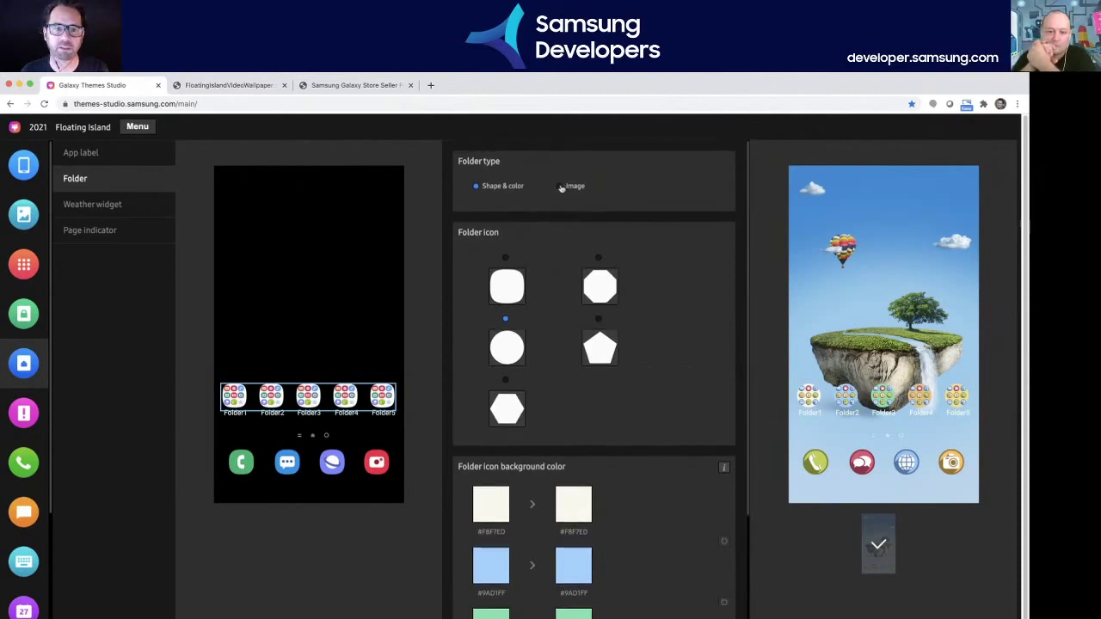
pyautogui.click(561, 186)
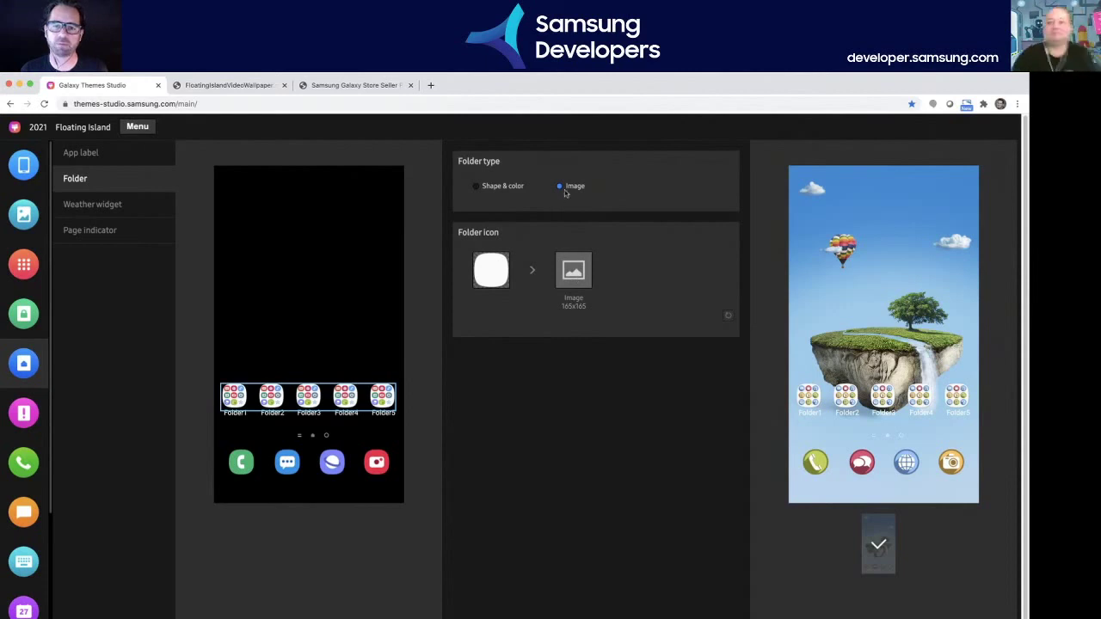
pyautogui.click(495, 185)
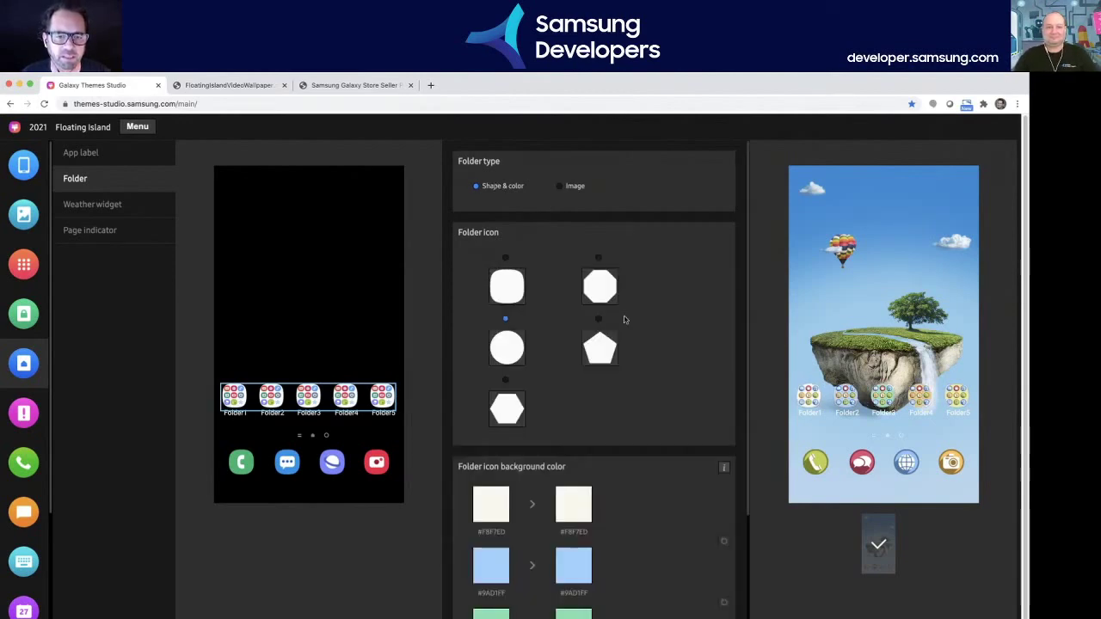
pyautogui.scroll(-1, 625, 325)
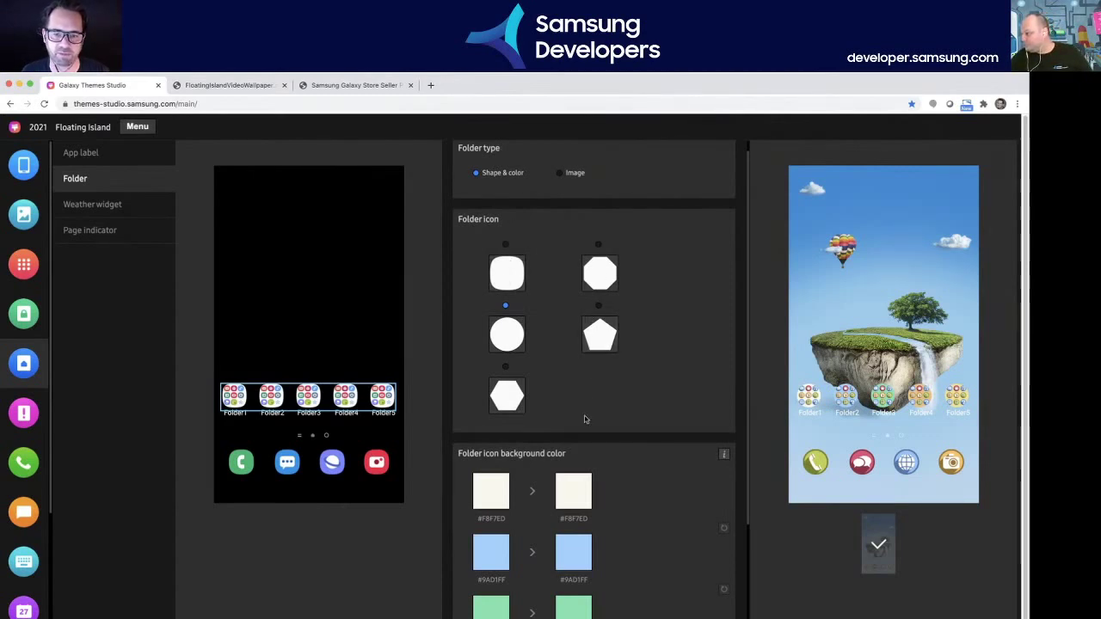
pyautogui.scroll(-2, 606, 404)
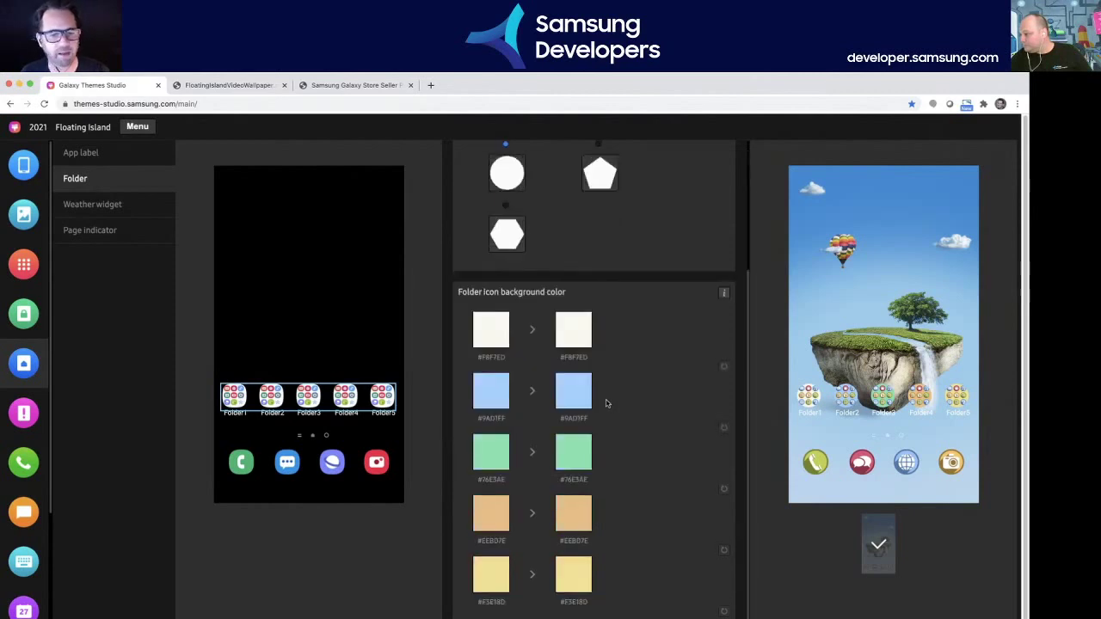
pyautogui.scroll(2, 607, 404)
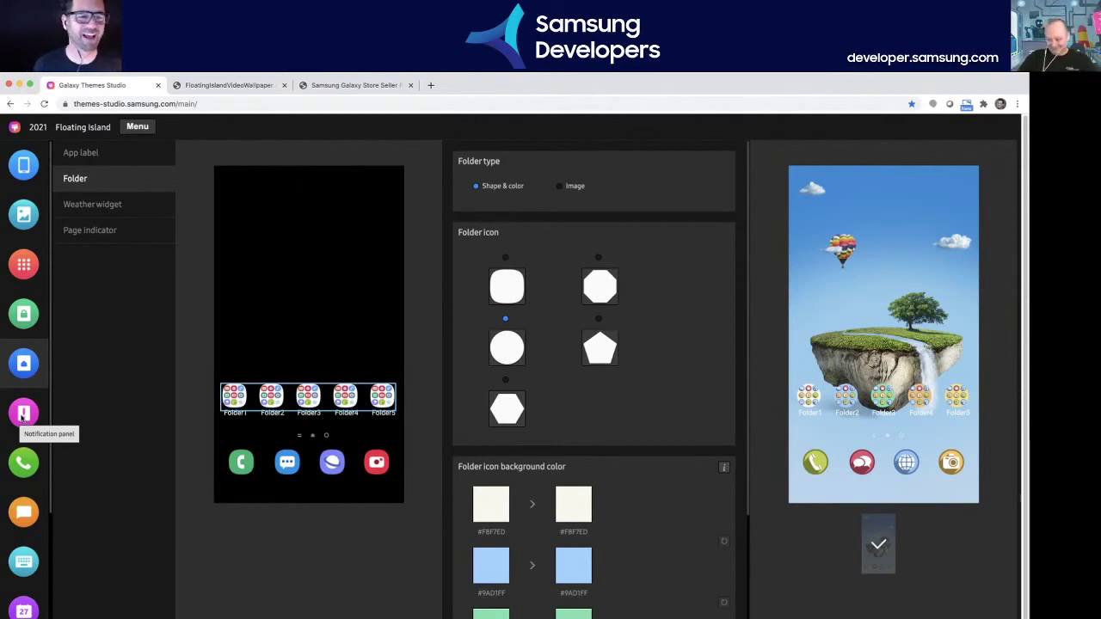
# - Review the notification panel settings and both dialer preview pages, comparing the single and dual call button layouts
pyautogui.click(26, 416)
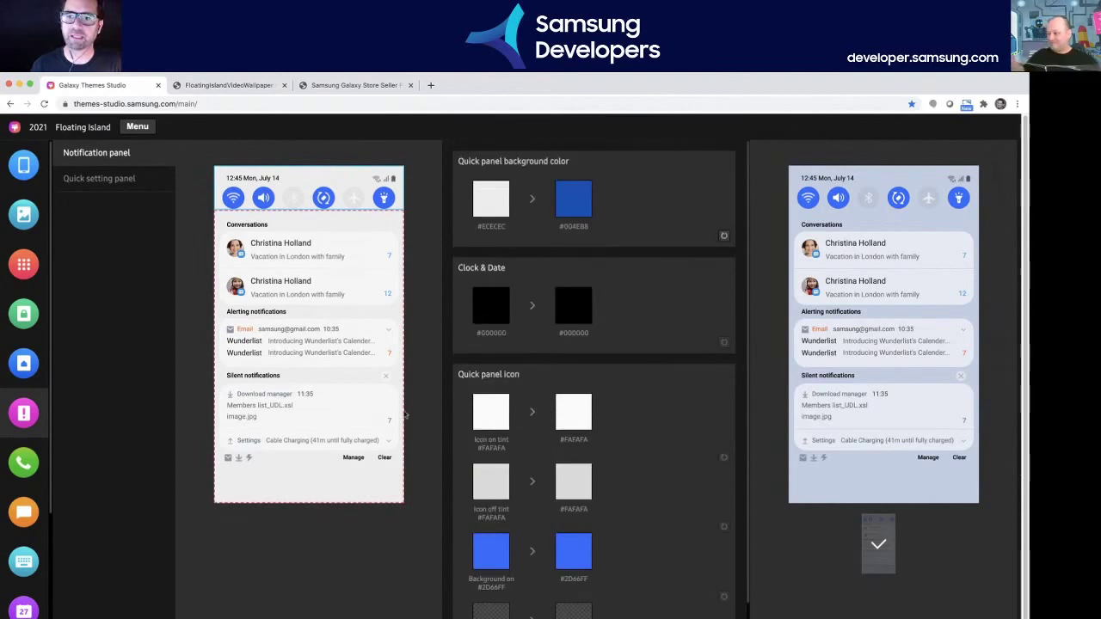
pyautogui.click(23, 463)
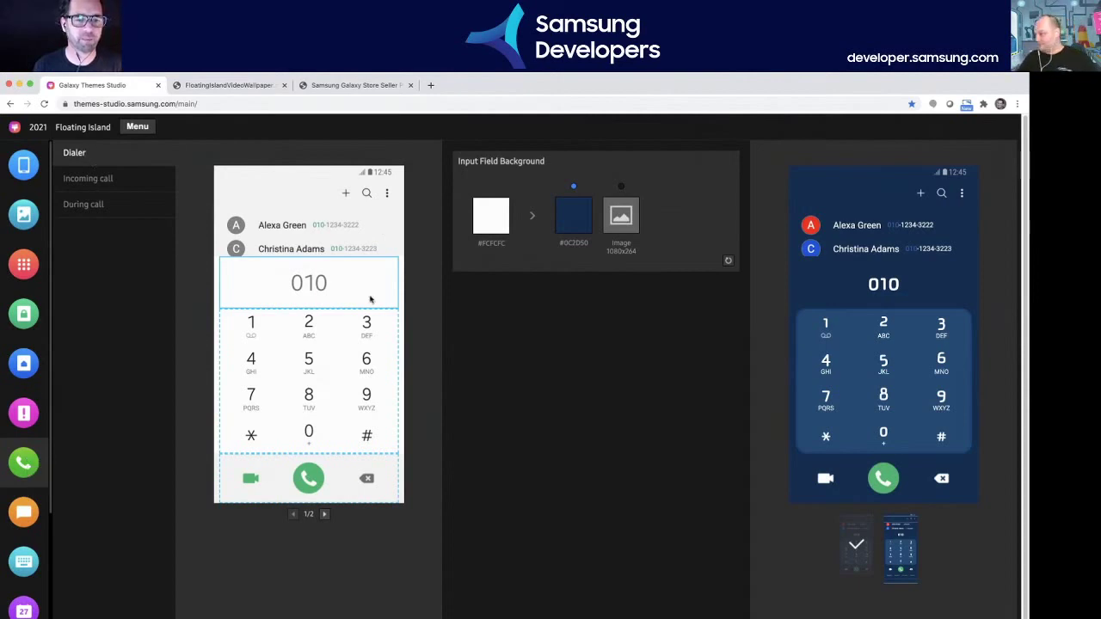
pyautogui.click(324, 514)
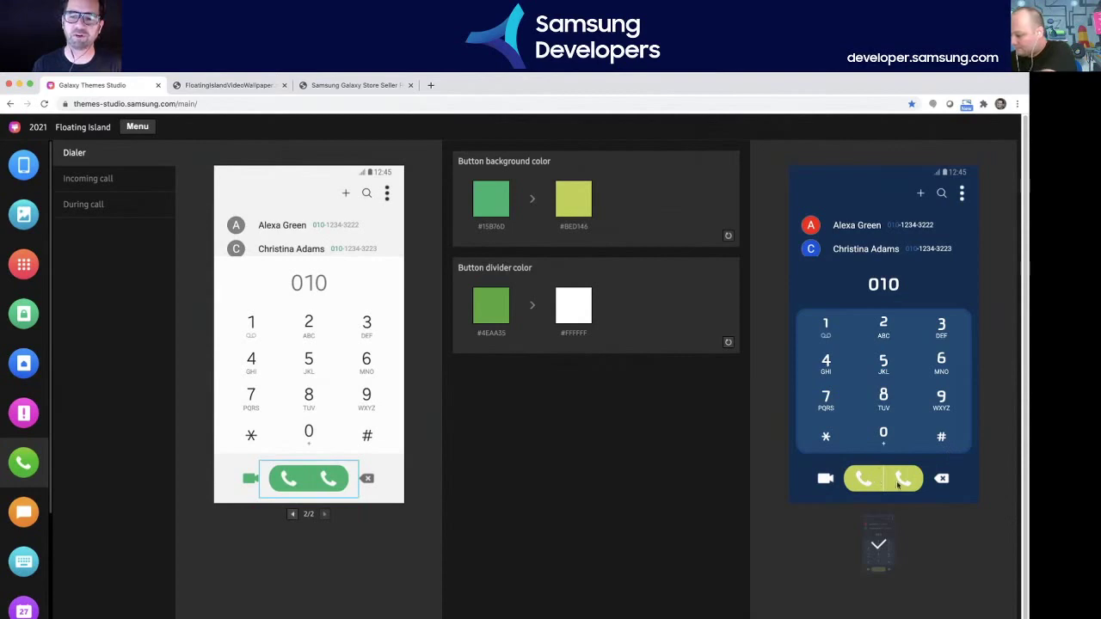
pyautogui.click(292, 514)
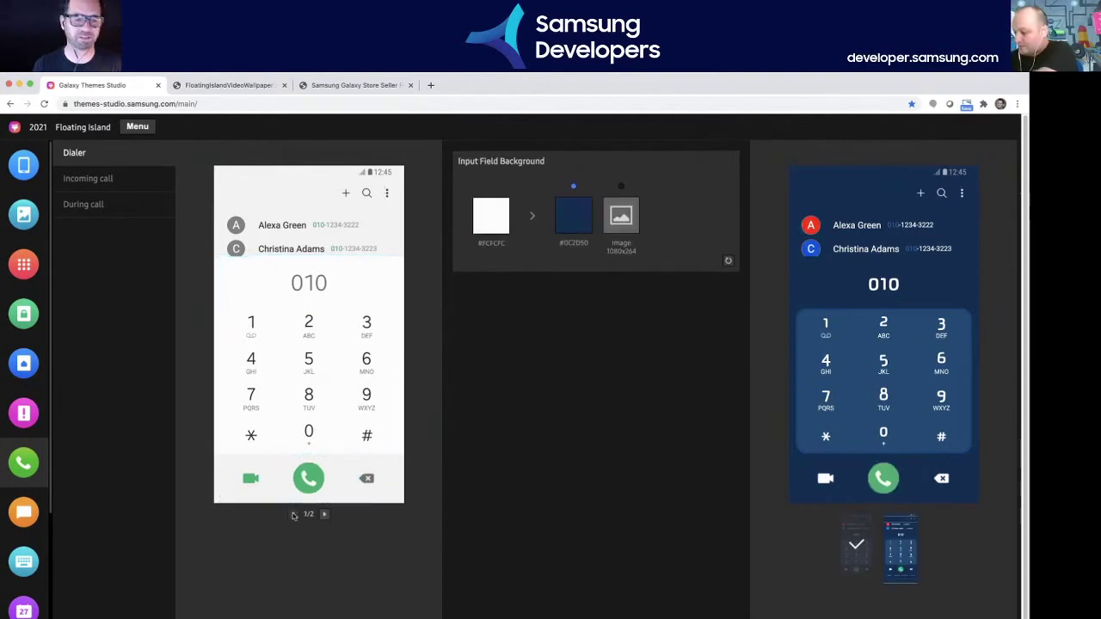
pyautogui.click(324, 514)
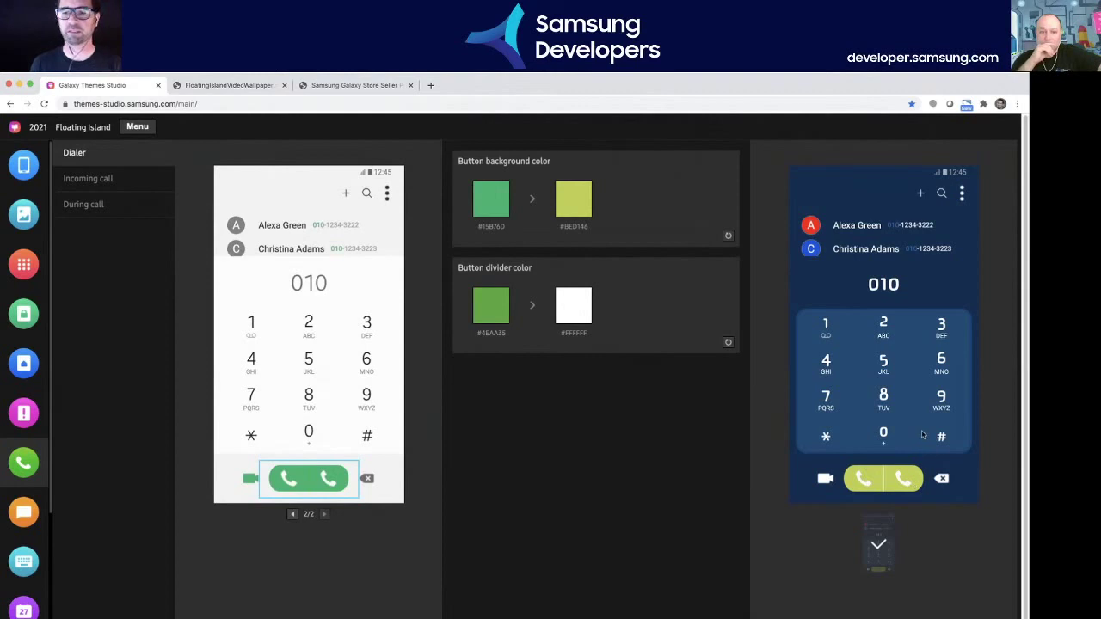
pyautogui.click(292, 514)
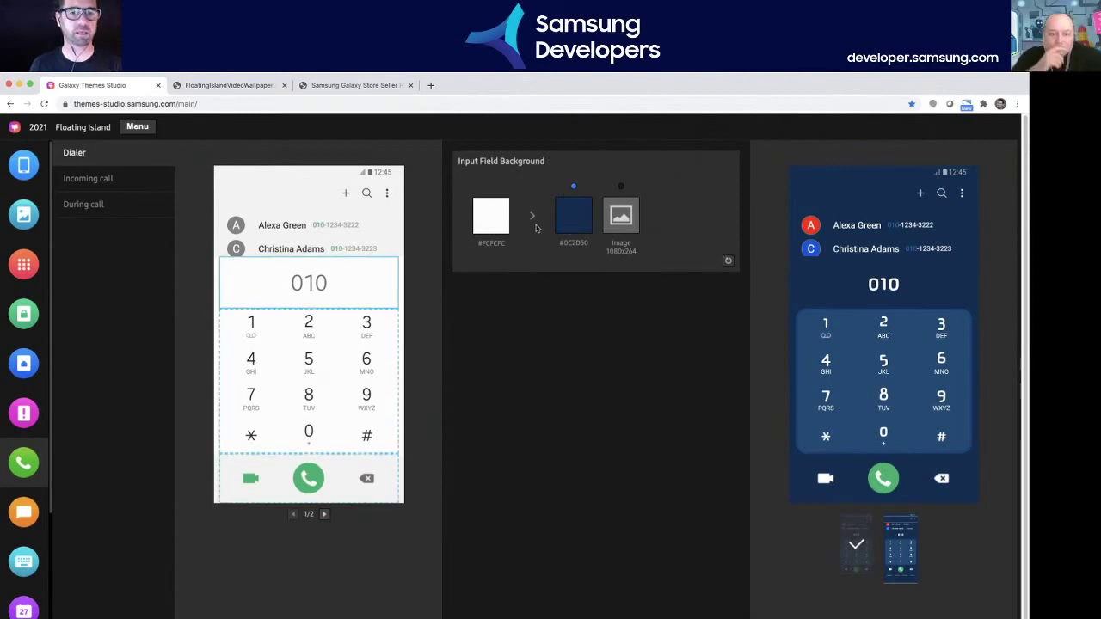
# - Try bright green #0EF500 as the dialer's input field background and cancel the color change
pyautogui.click(575, 218)
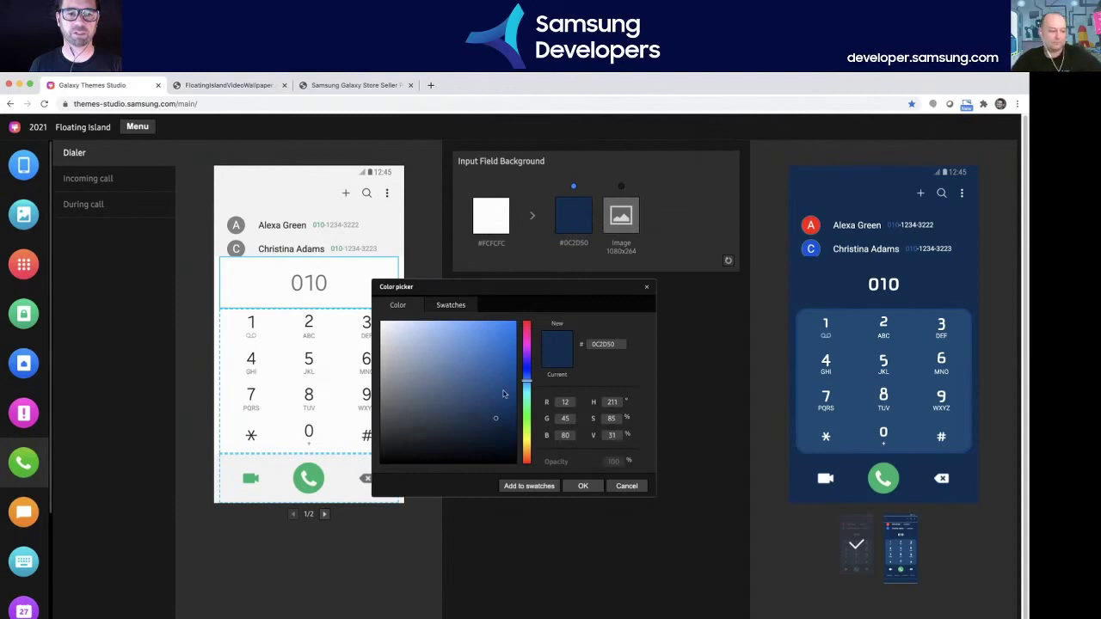
pyautogui.click(525, 420)
pyautogui.click(516, 327)
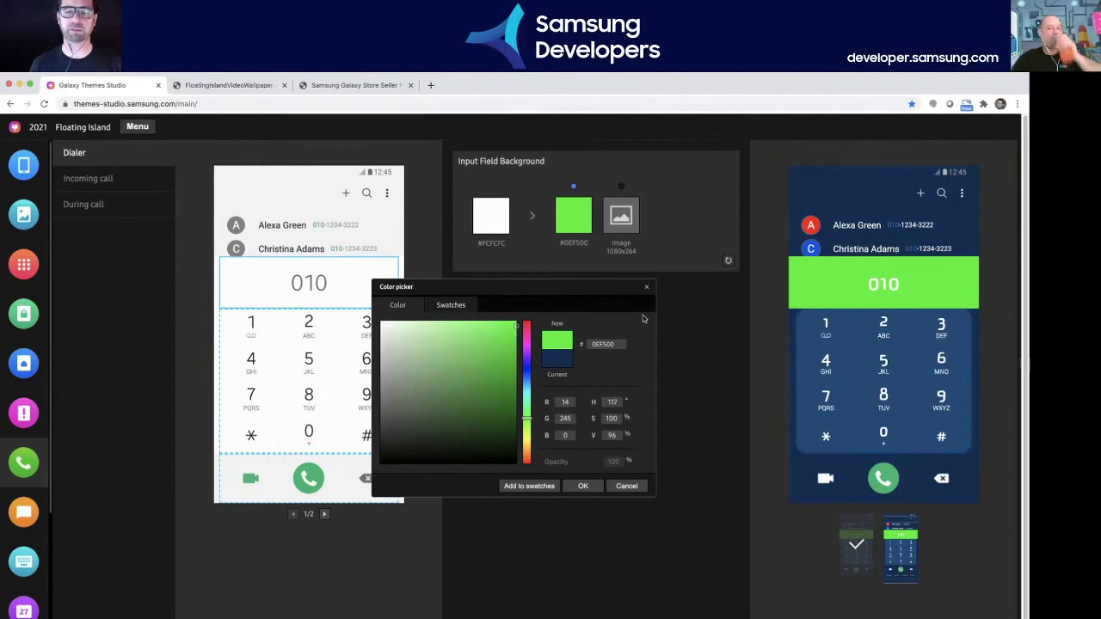
pyautogui.click(629, 486)
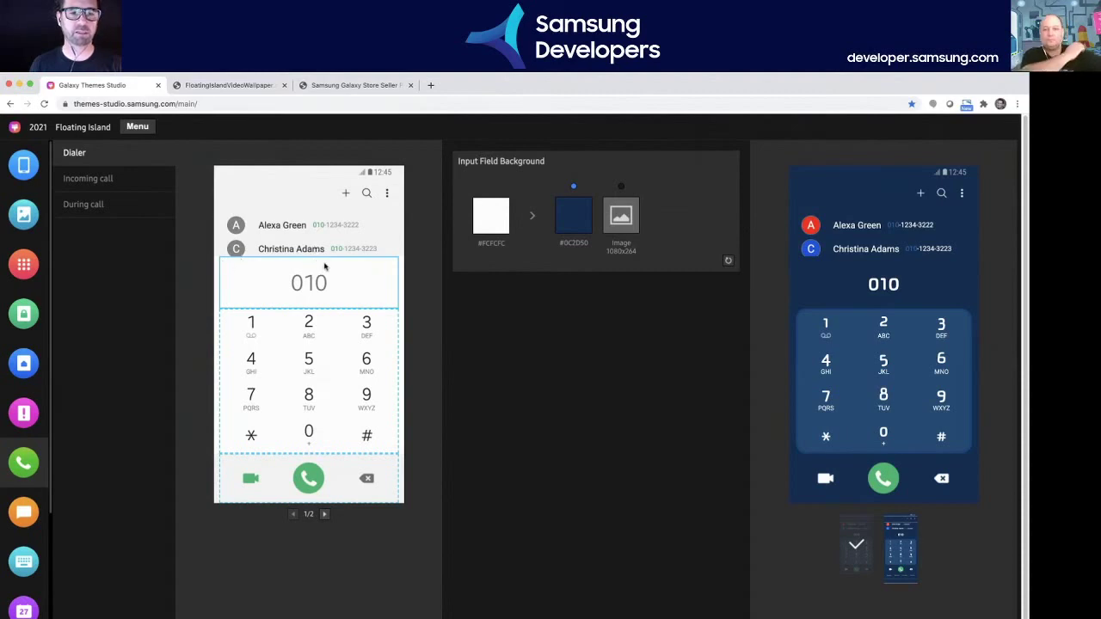
# - Check the dialer's keypad settings and set the voice call button icon color to red #FF0000
pyautogui.click(349, 367)
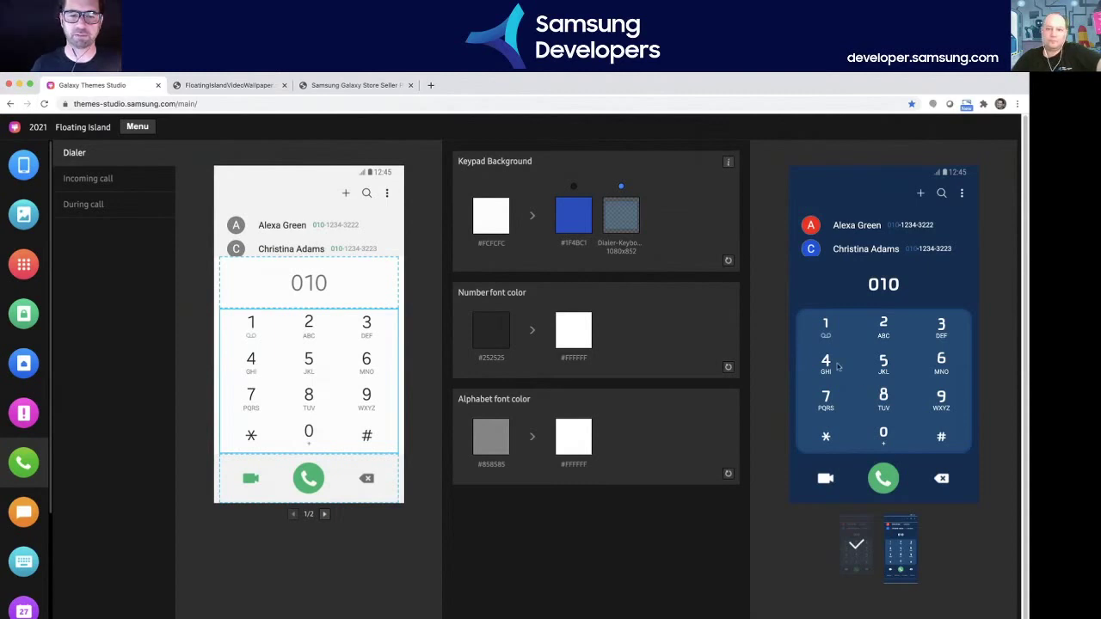
pyautogui.click(280, 499)
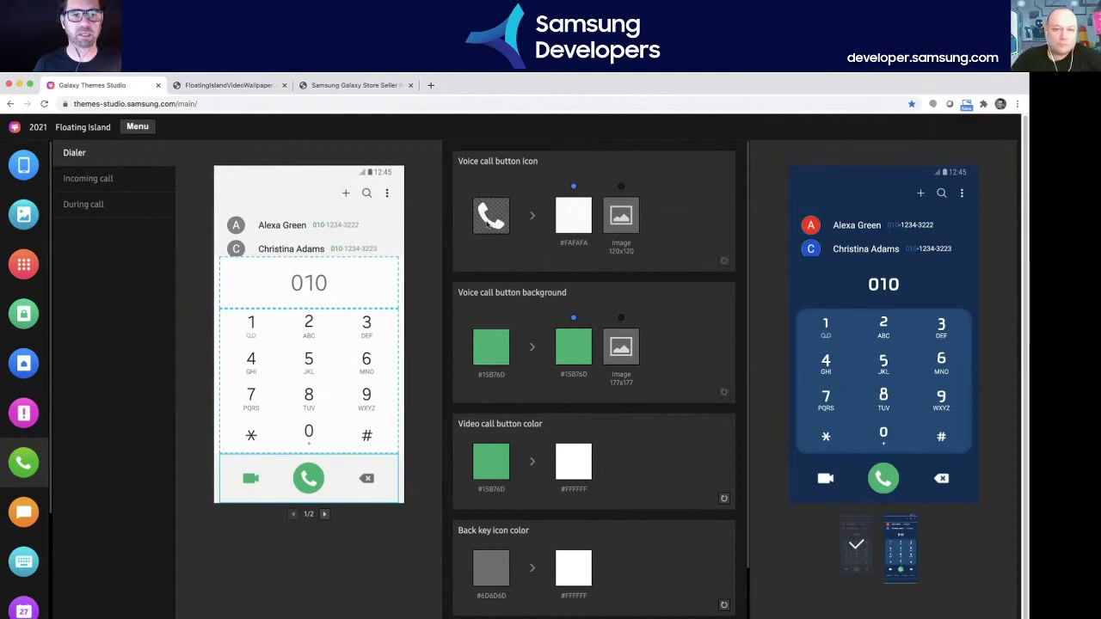
pyautogui.click(570, 216)
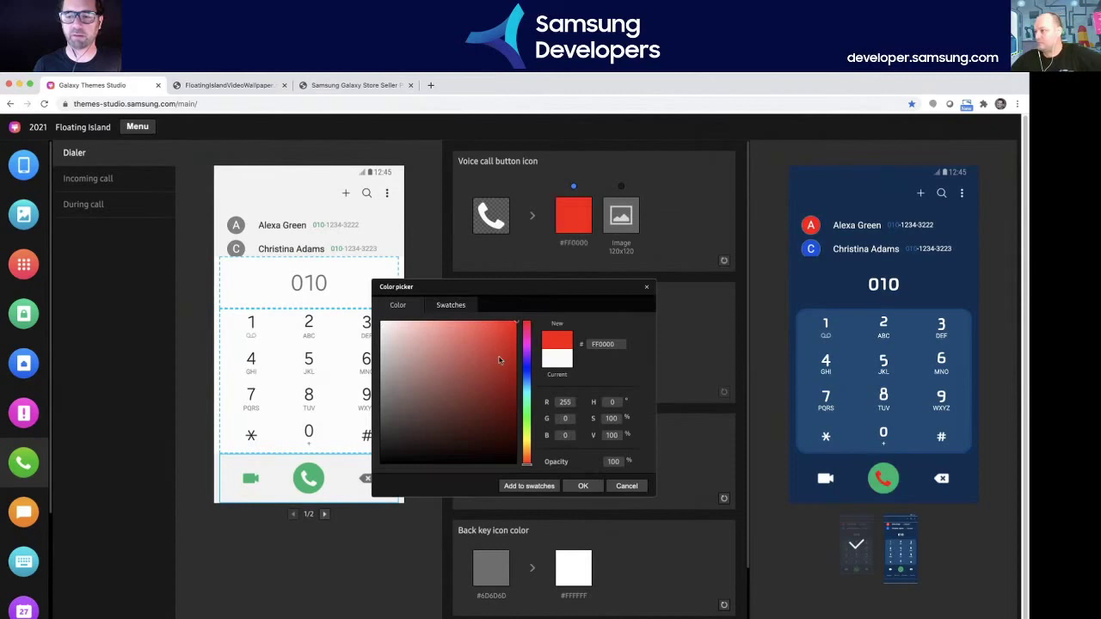
pyautogui.click(584, 486)
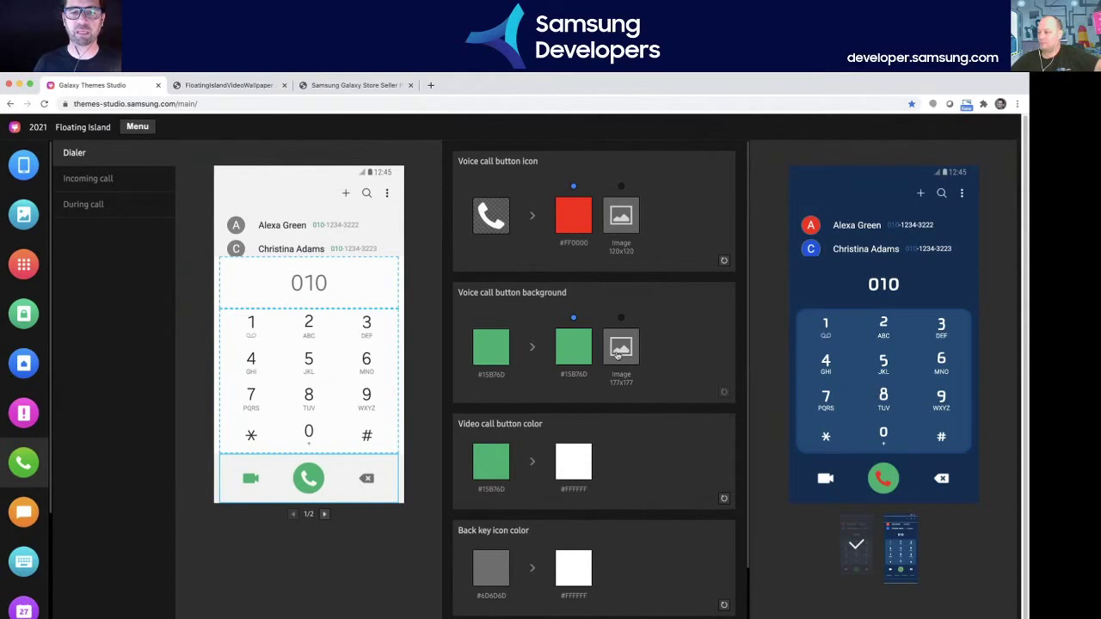
# - Set the dialer's voice call button background to olive #7D7B19
pyautogui.click(560, 353)
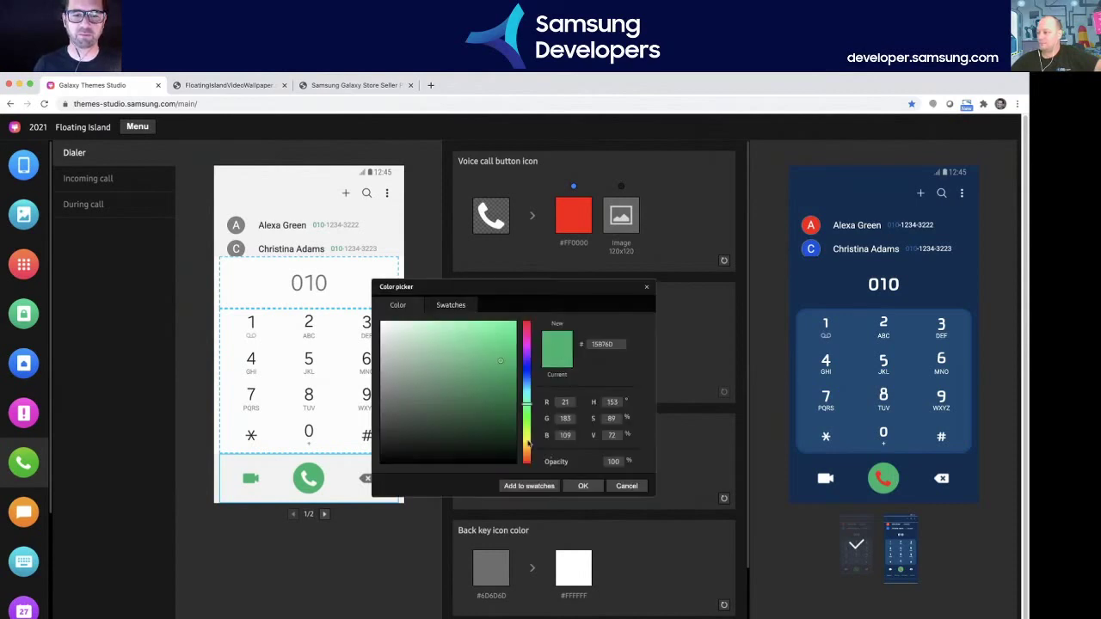
pyautogui.click(528, 443)
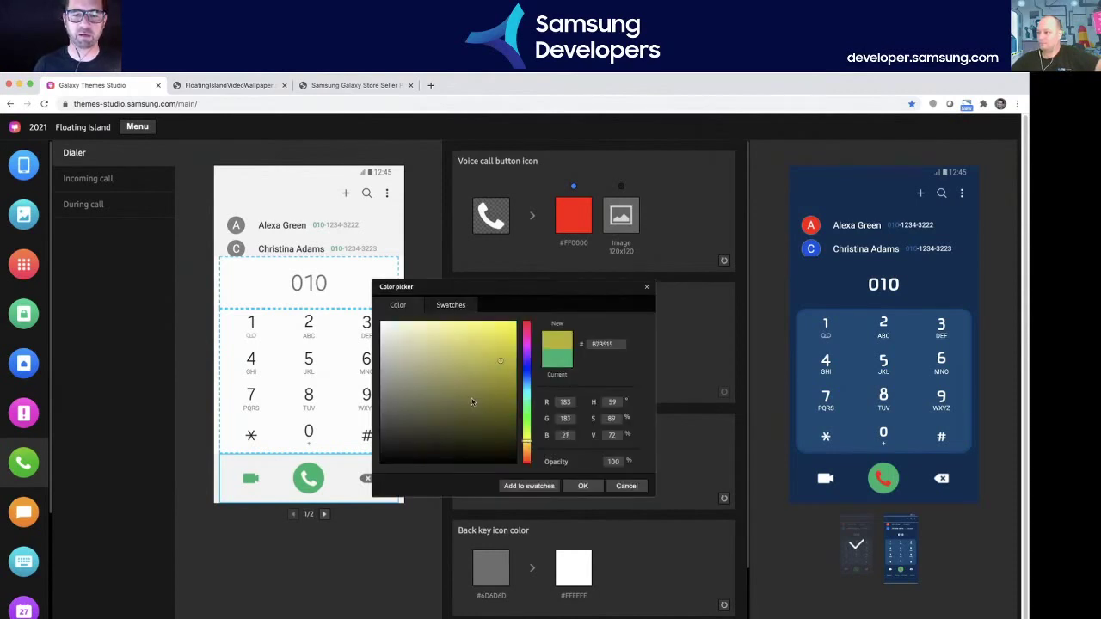
pyautogui.click(583, 486)
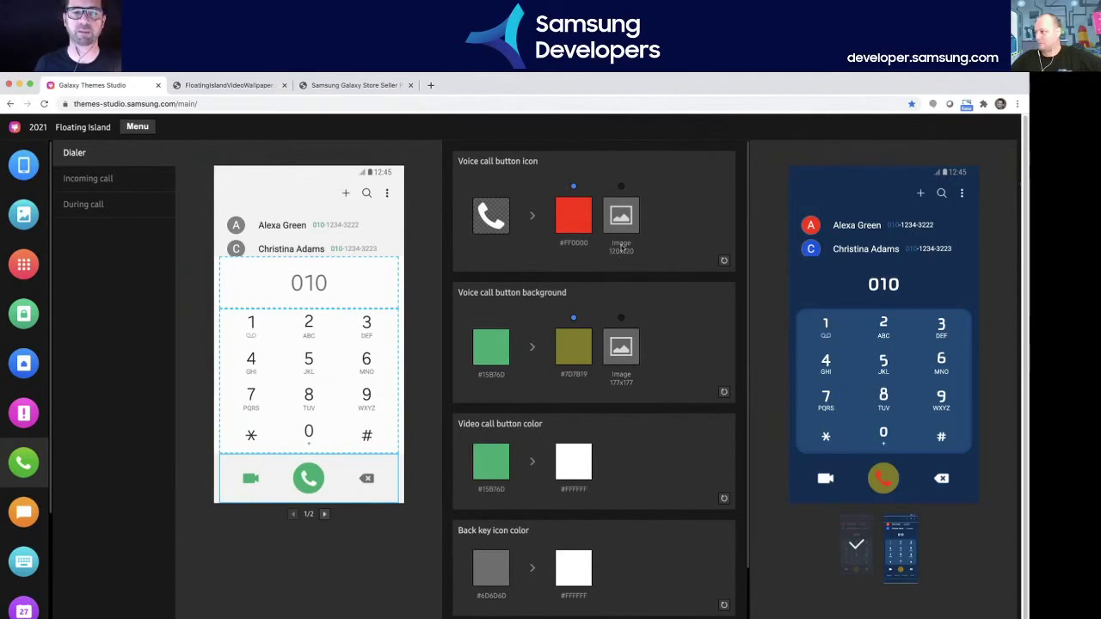
# - Set the dialer's voice call button icon color to white #FFFFFF
pyautogui.click(569, 219)
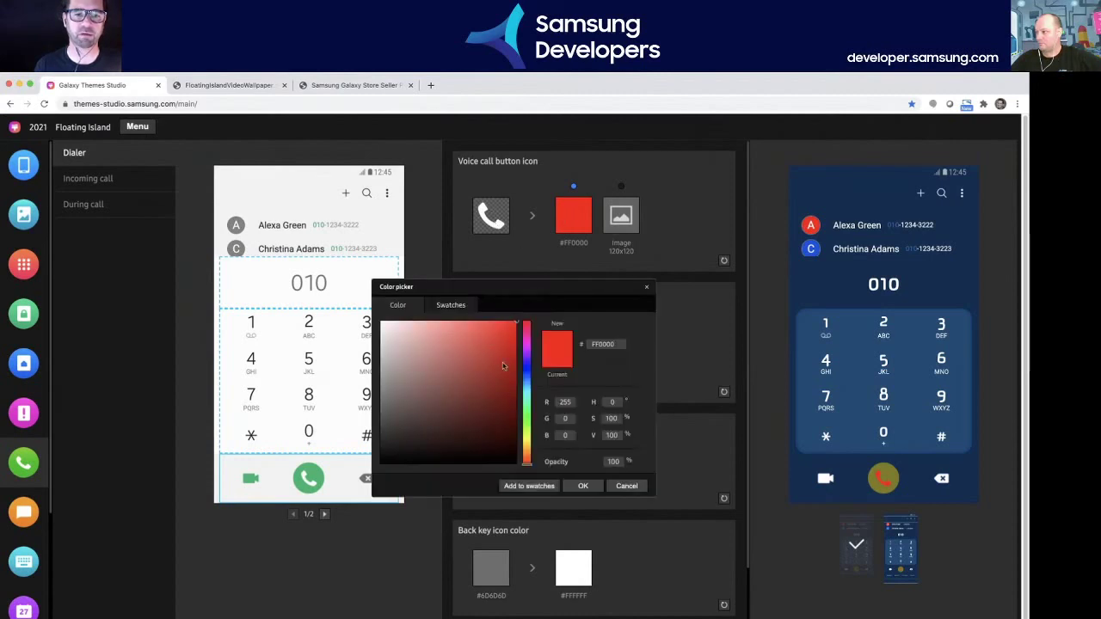
pyautogui.click(382, 325)
pyautogui.click(583, 486)
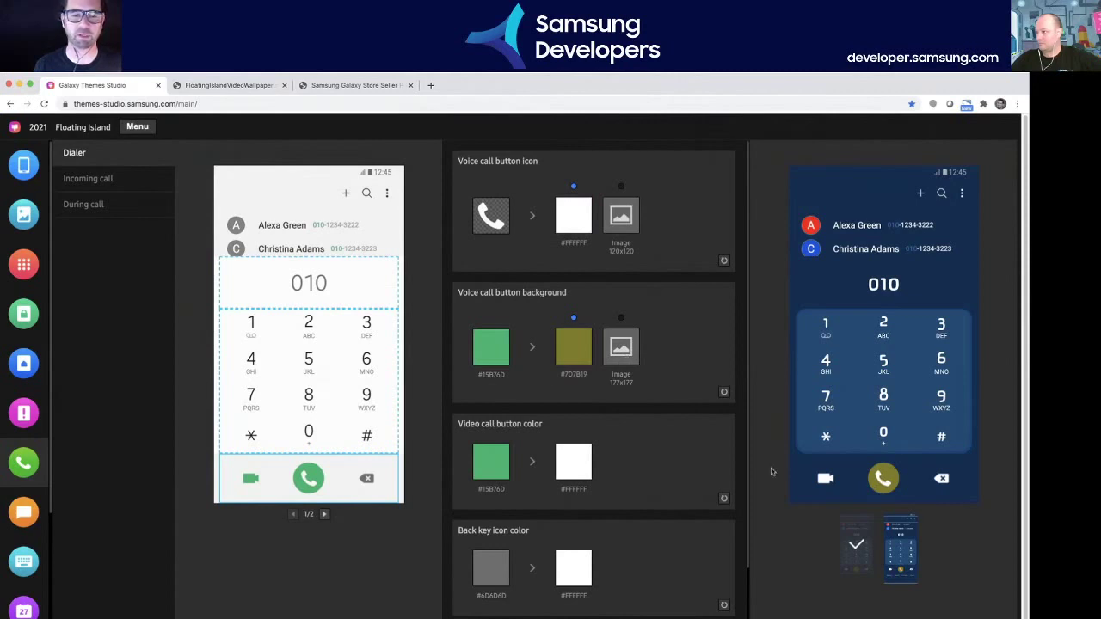
# - Review the remaining dialer button colors and the settings for the incoming call and during call screens
pyautogui.scroll(-2, 626, 428)
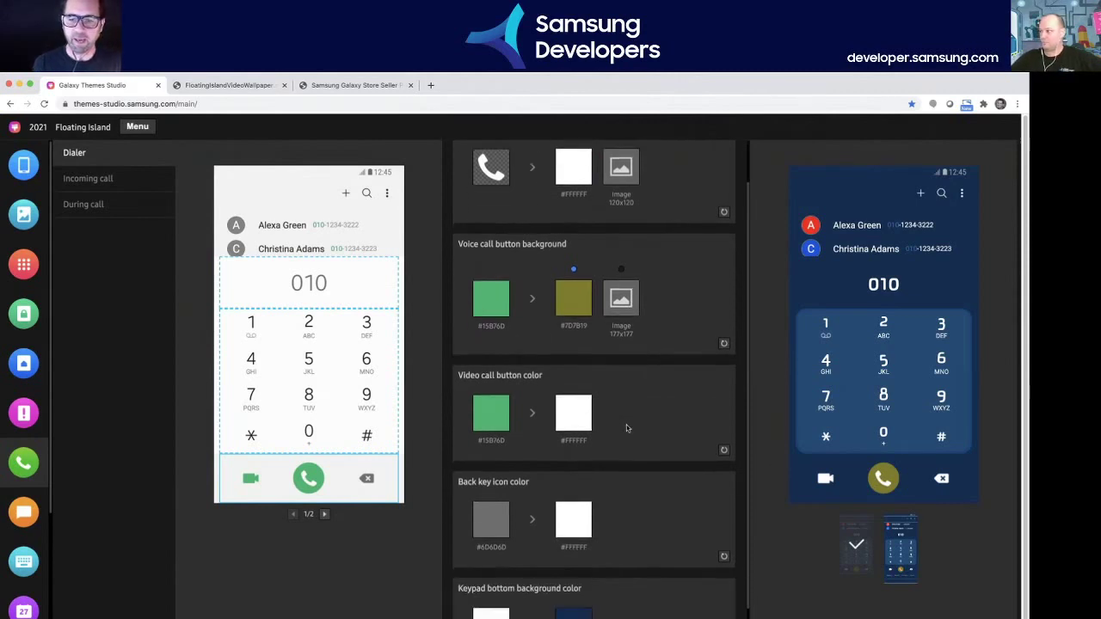
pyautogui.scroll(2, 626, 428)
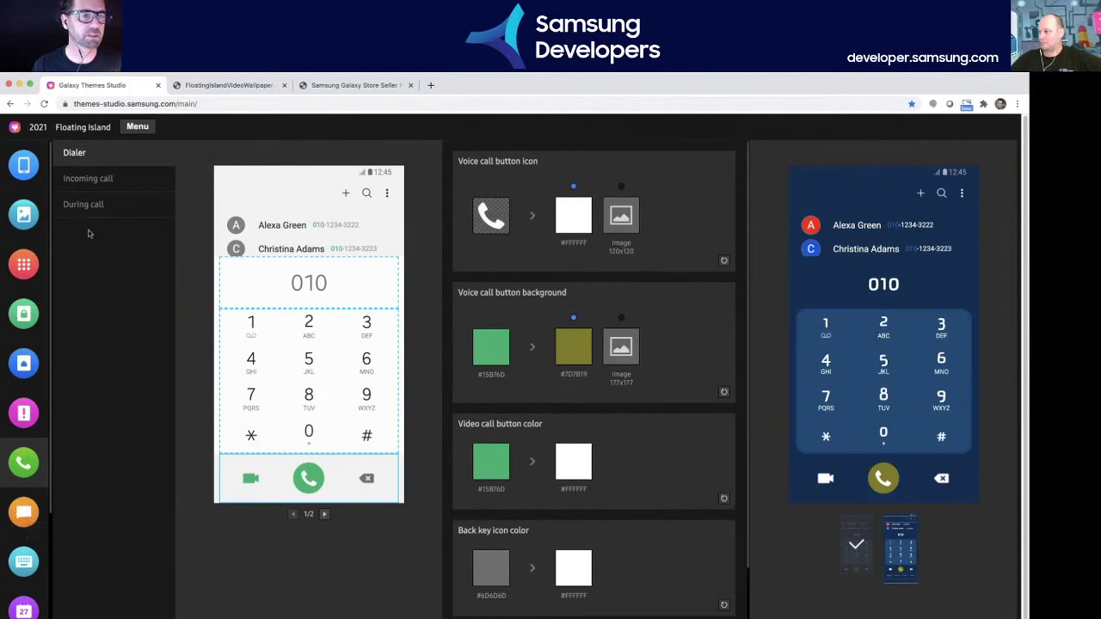
pyautogui.click(100, 180)
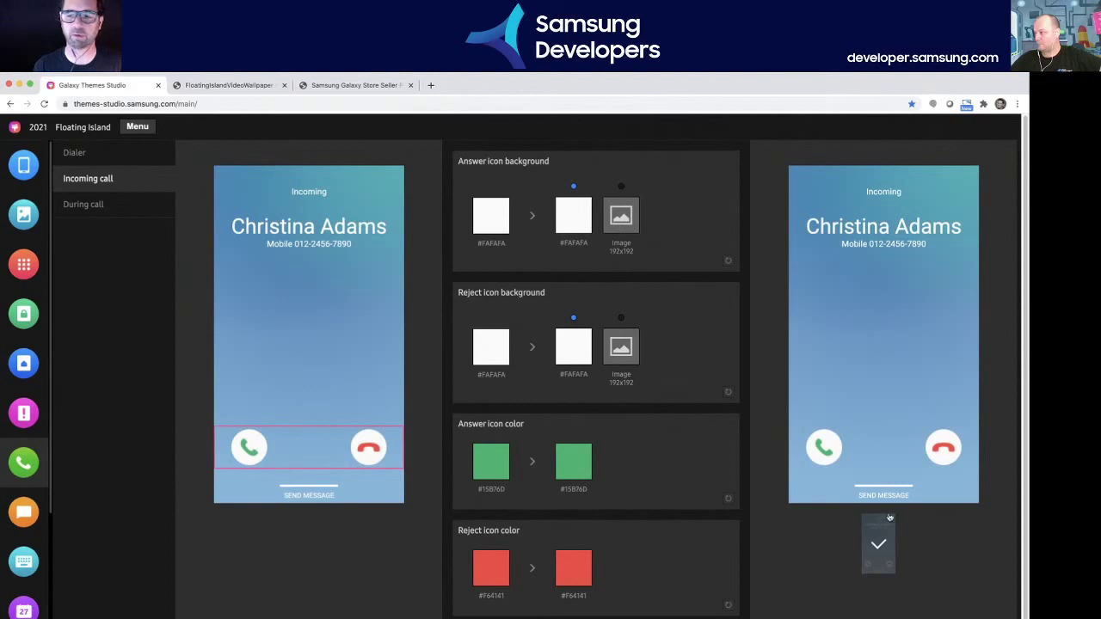
pyautogui.click(96, 208)
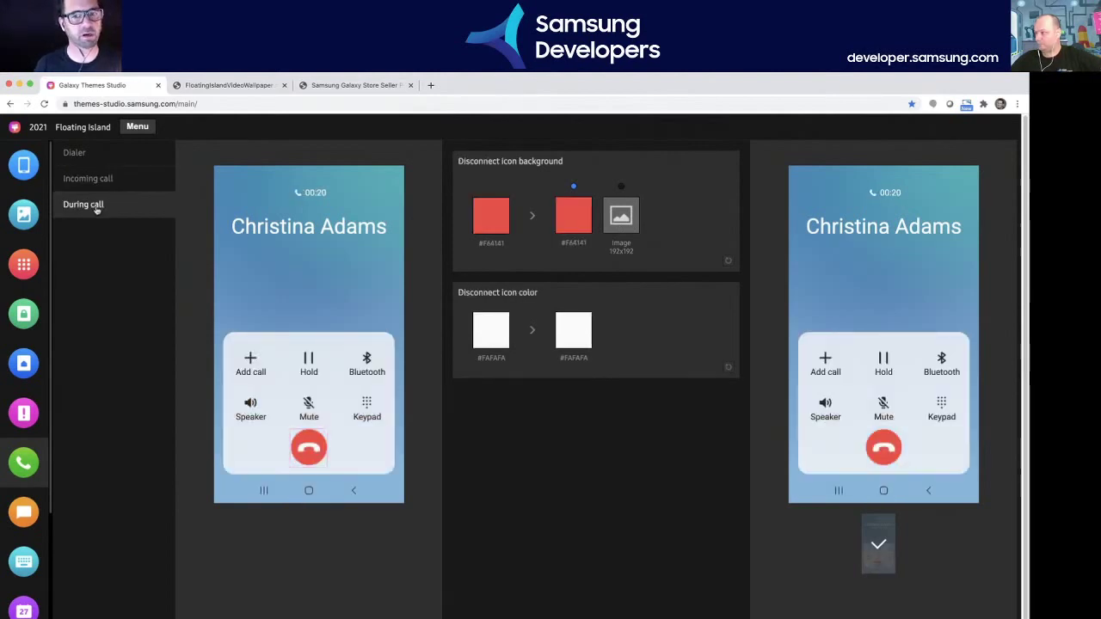
# - Examine the messages conversation view settings, including the action bar, date divider, bubble colors and bubble text
pyautogui.scroll(-1, 23, 458)
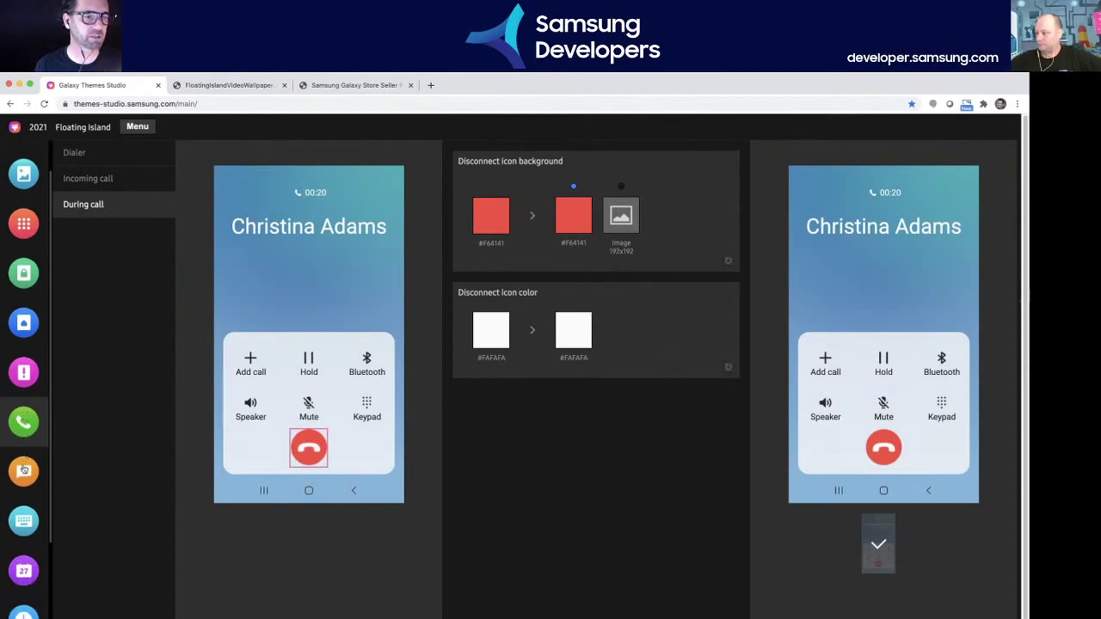
pyautogui.click(26, 475)
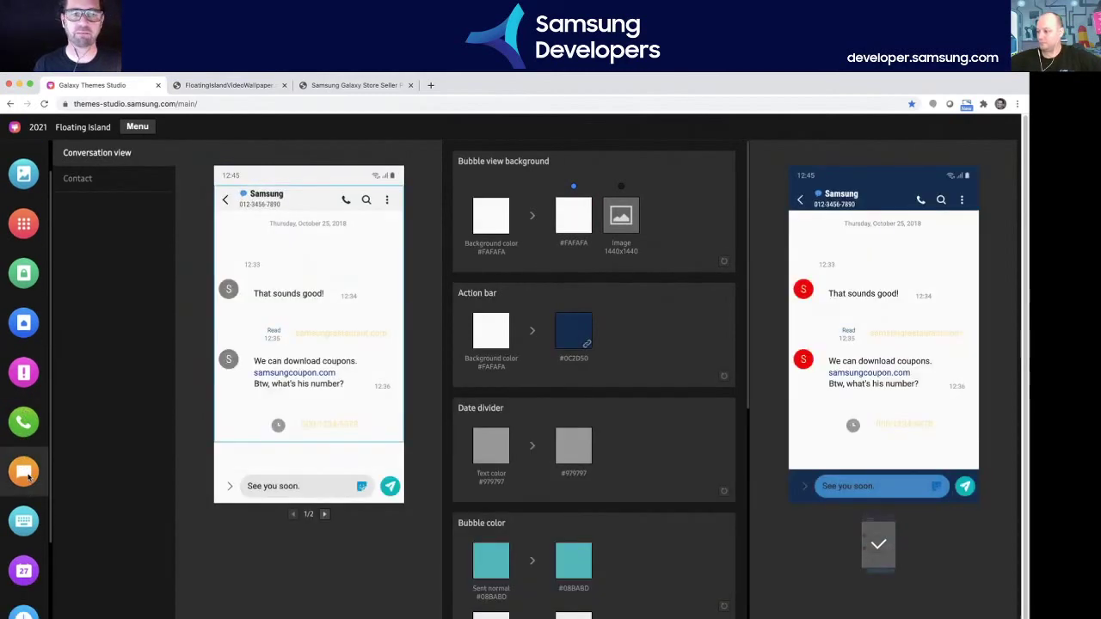
pyautogui.scroll(-5, 639, 316)
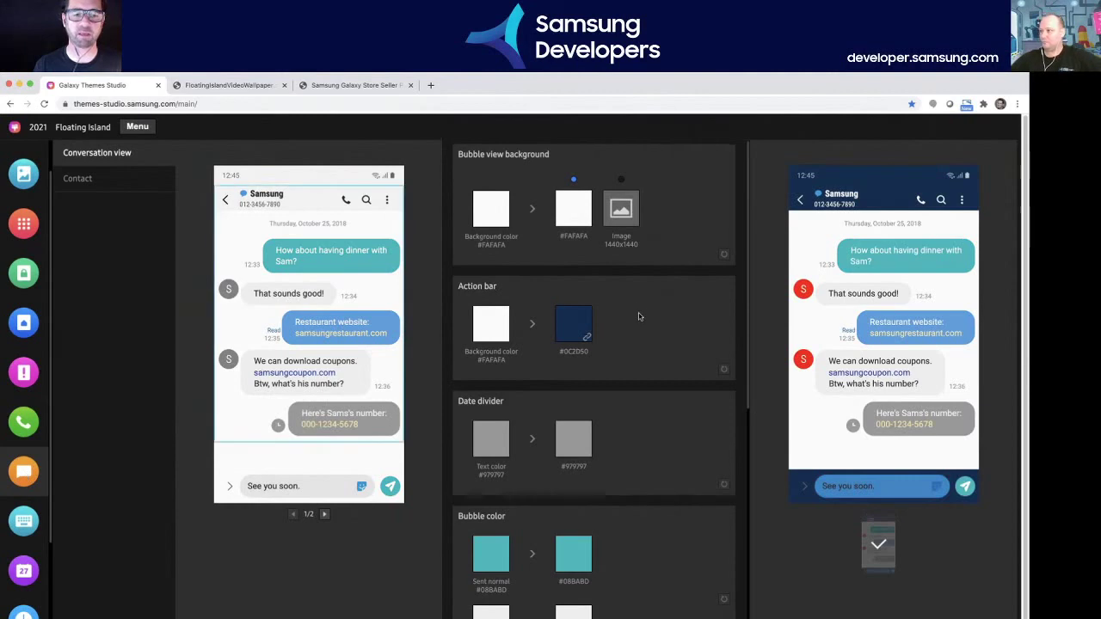
pyautogui.scroll(-4, 638, 316)
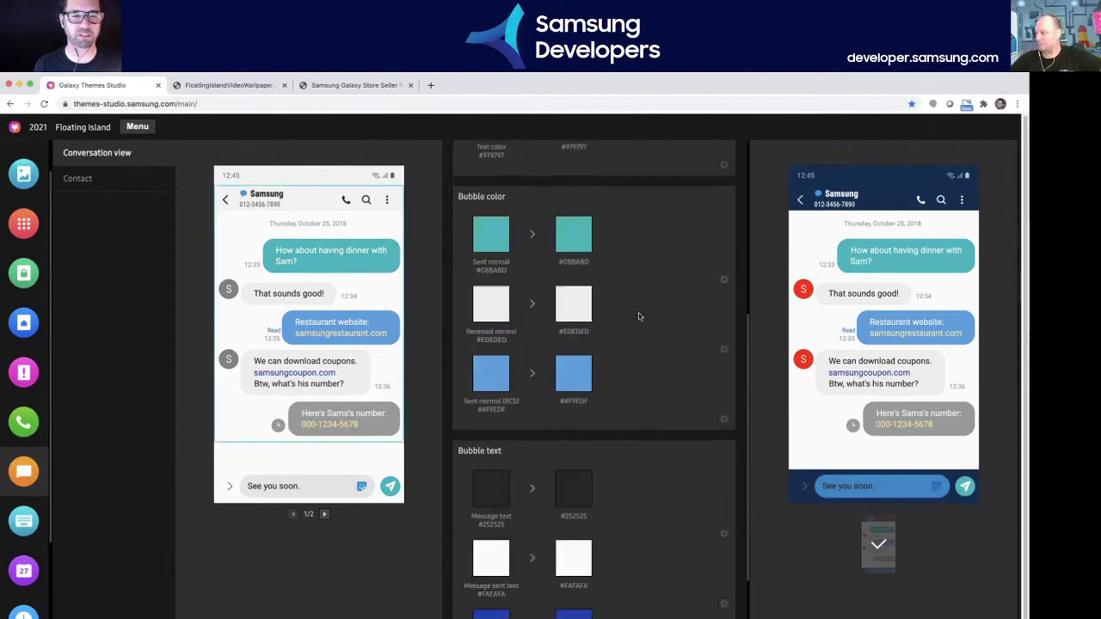
# - View the indicator color setting of the messages contact screen
pyautogui.scroll(9, 638, 316)
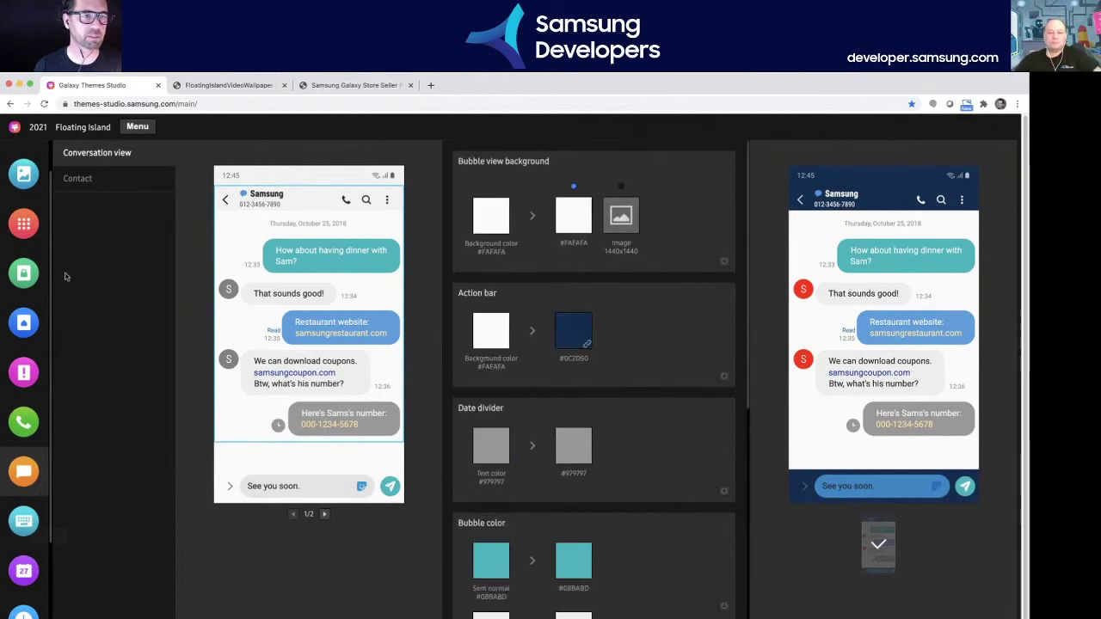
pyautogui.click(77, 178)
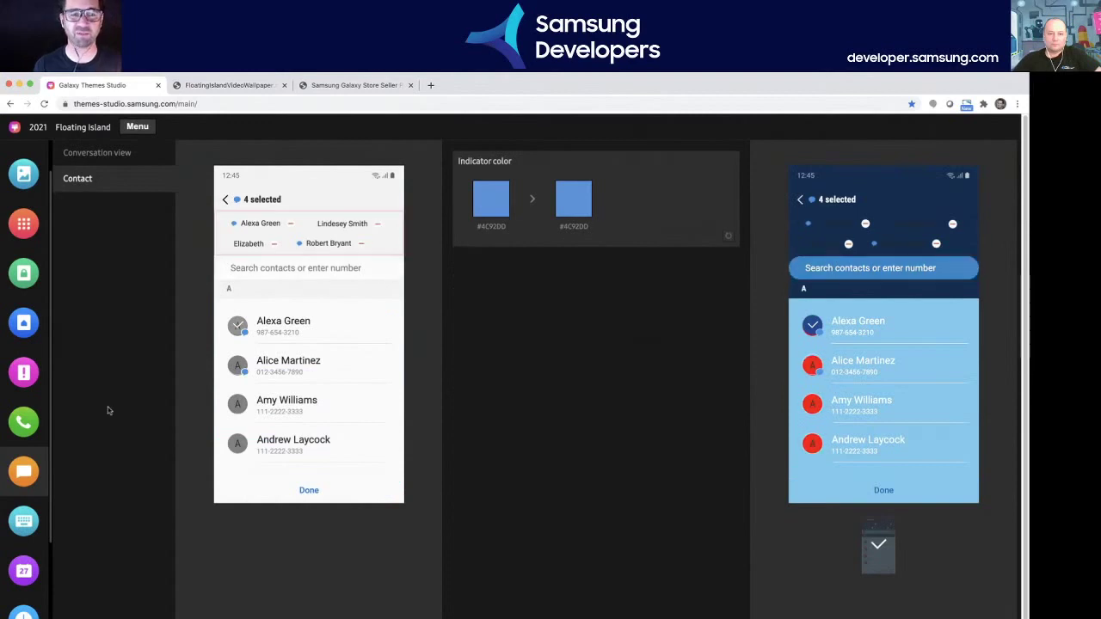
# - Remove the custom images from the keyboard's number, normal and function buttons
pyautogui.click(23, 522)
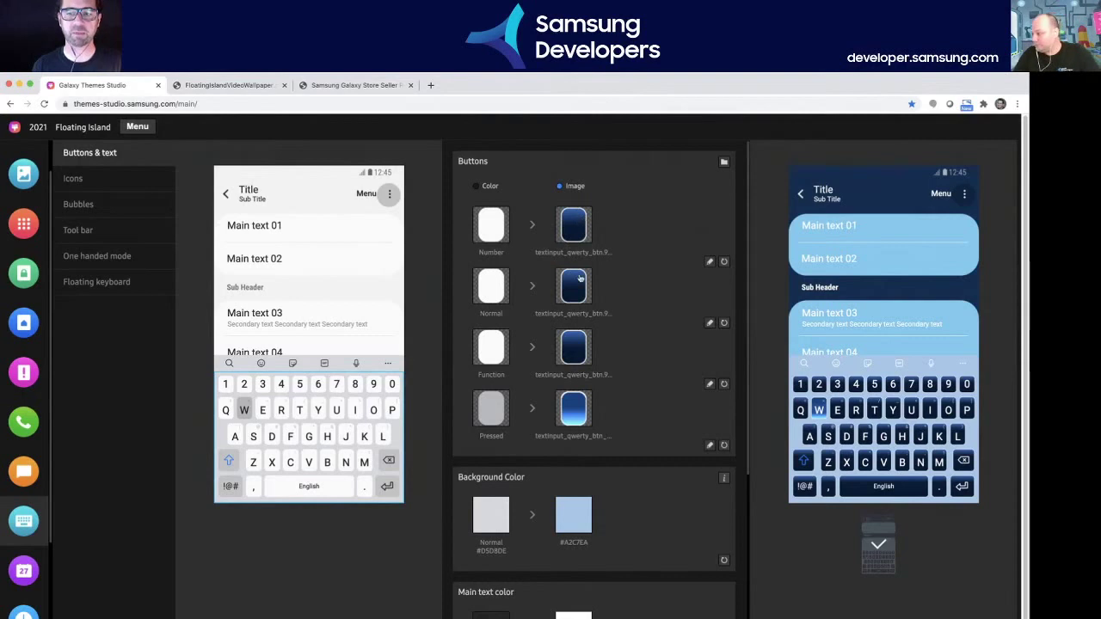
pyautogui.click(724, 262)
pyautogui.click(724, 322)
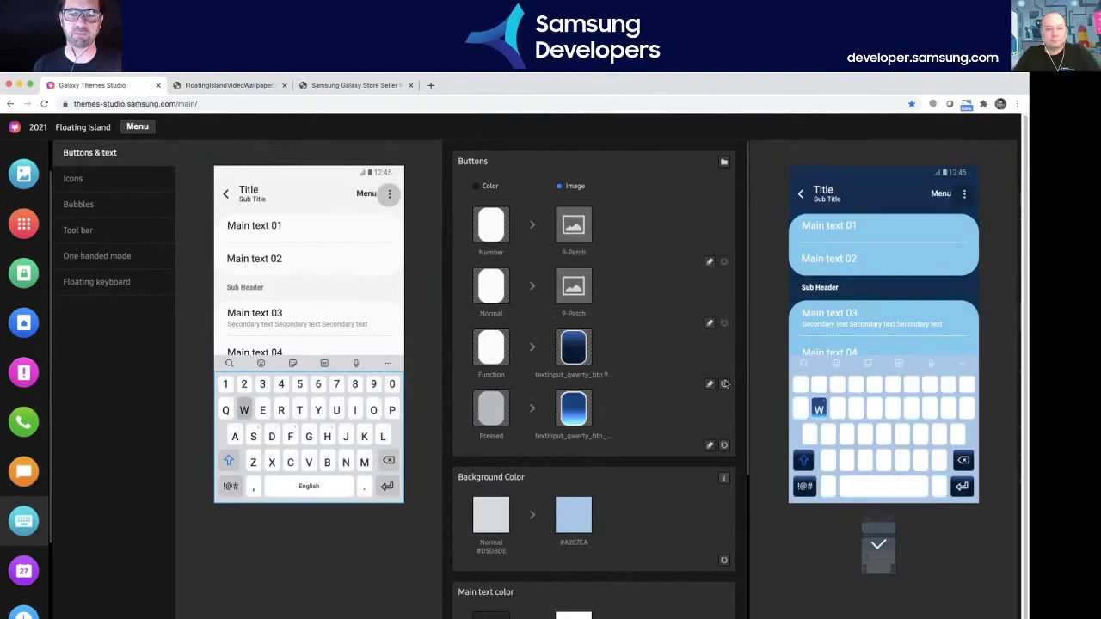
pyautogui.click(724, 383)
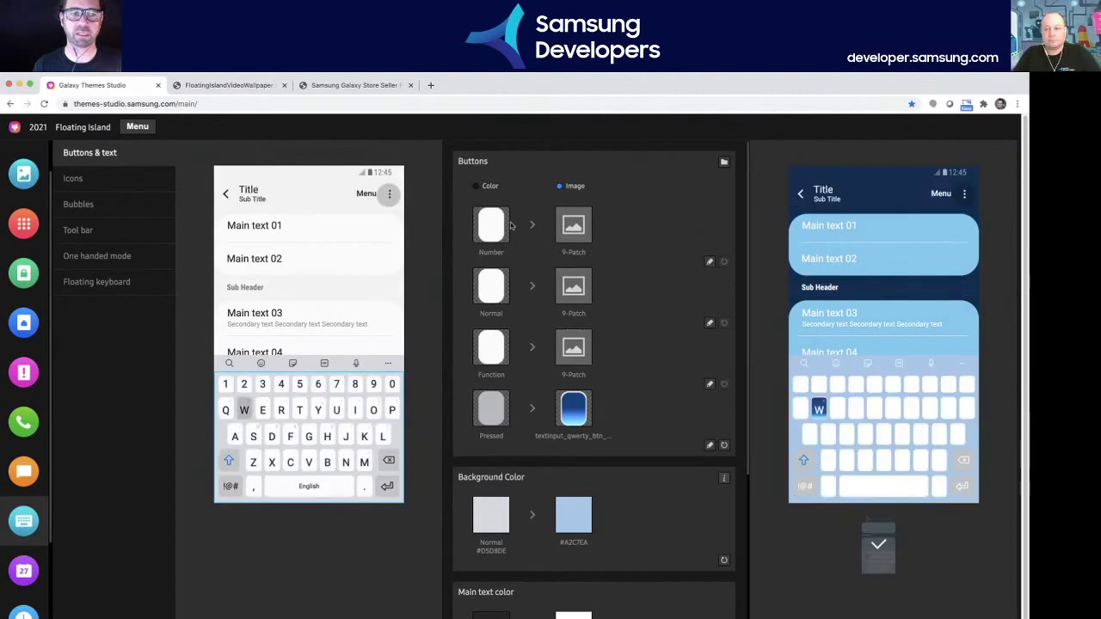
# - Switch the keyboard buttons from images to colors and set the number button color to red #FF0000
pyautogui.click(475, 187)
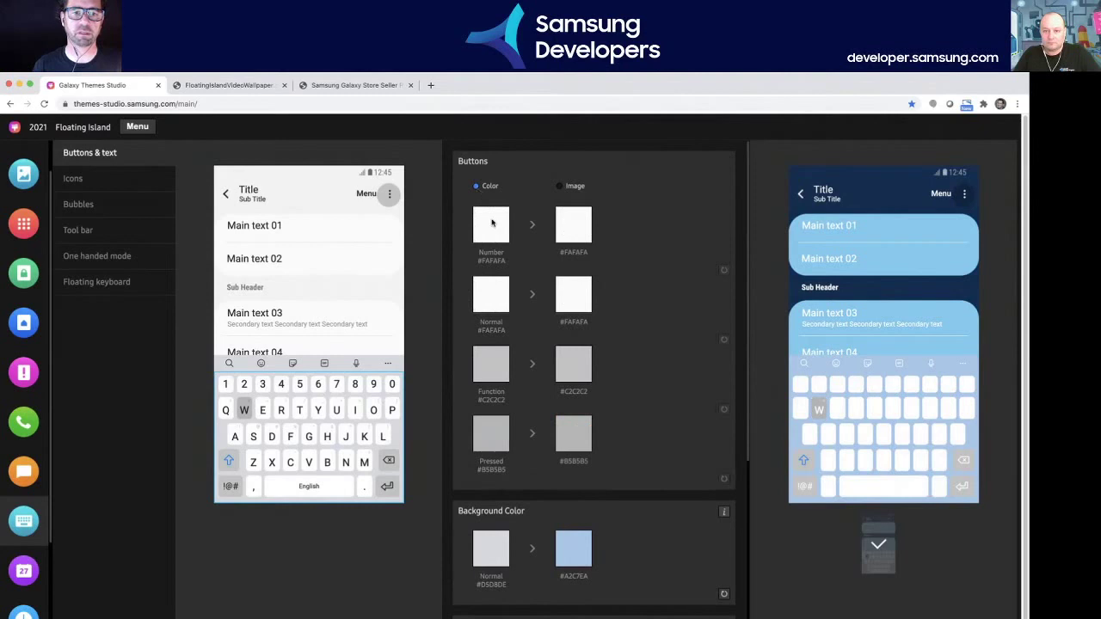
pyautogui.click(572, 226)
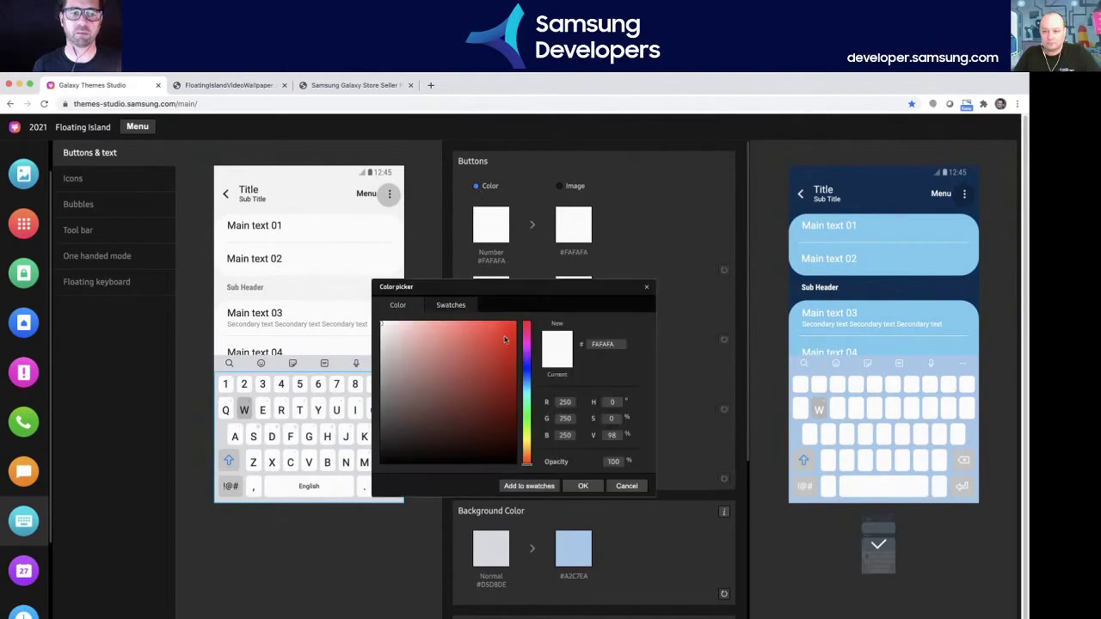
pyautogui.moveTo(505, 340); pyautogui.dragTo(516, 323)
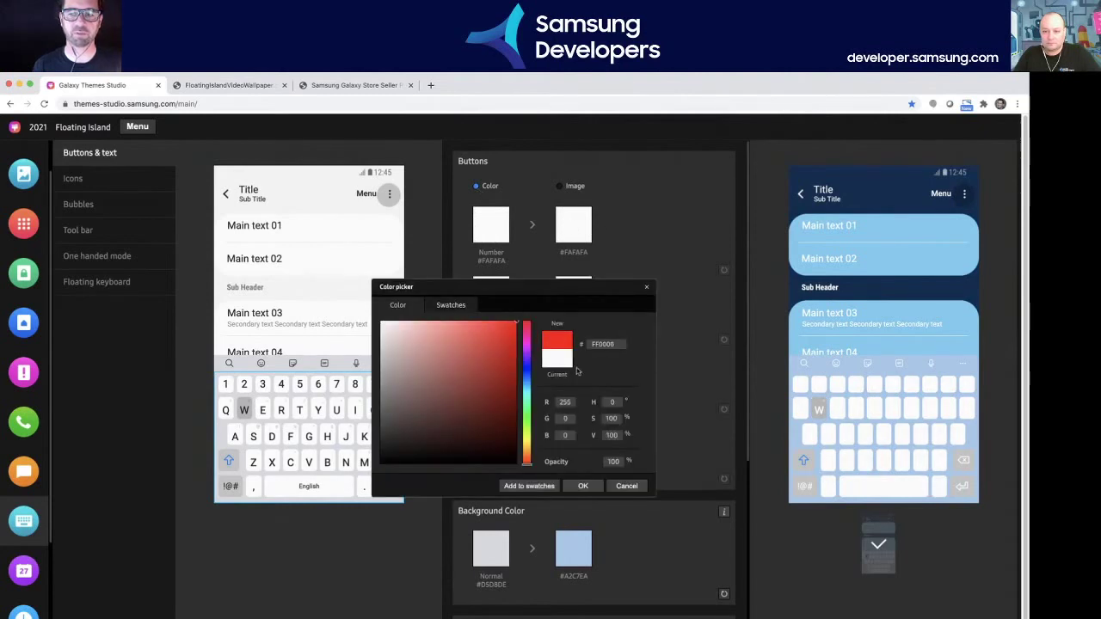
pyautogui.click(583, 487)
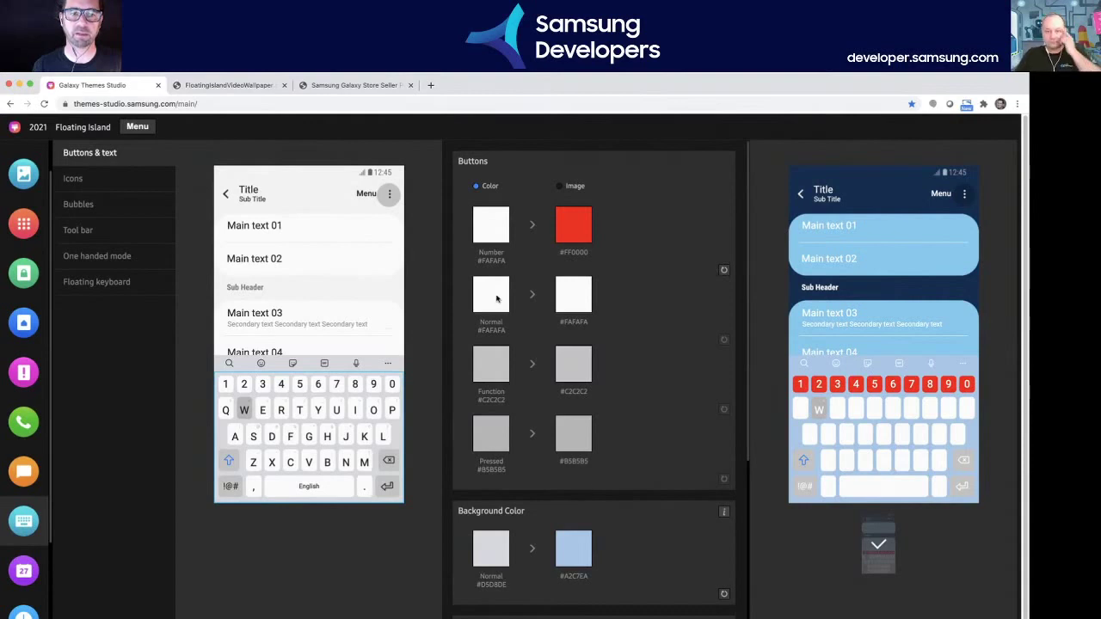
# - Set the keyboard's normal button color to bright green #00FF3F
pyautogui.click(576, 297)
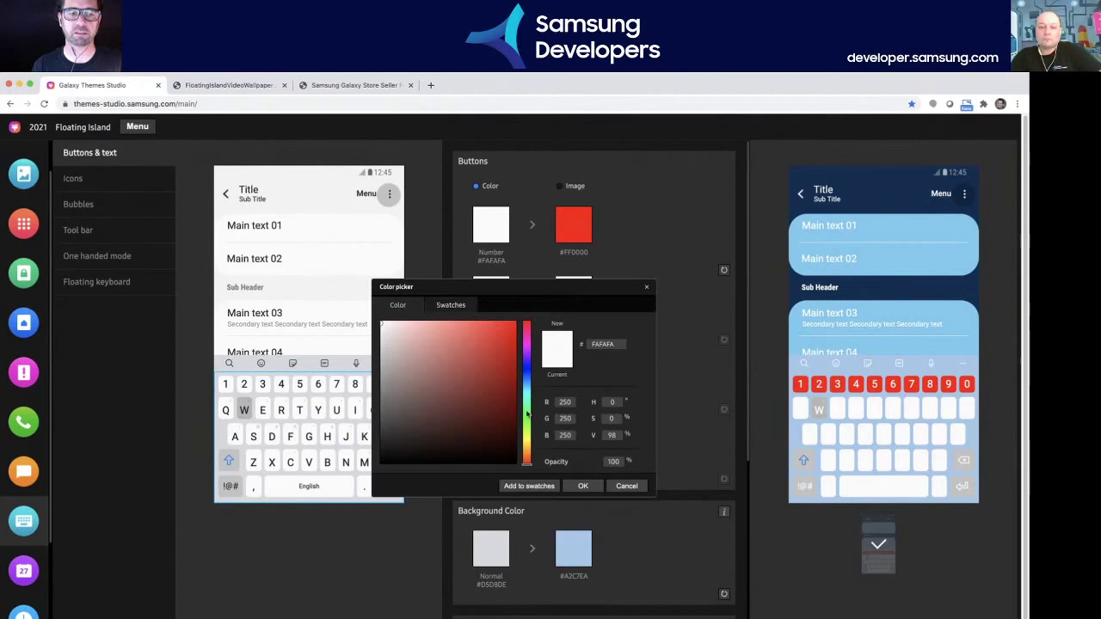
pyautogui.click(528, 412)
pyautogui.click(516, 324)
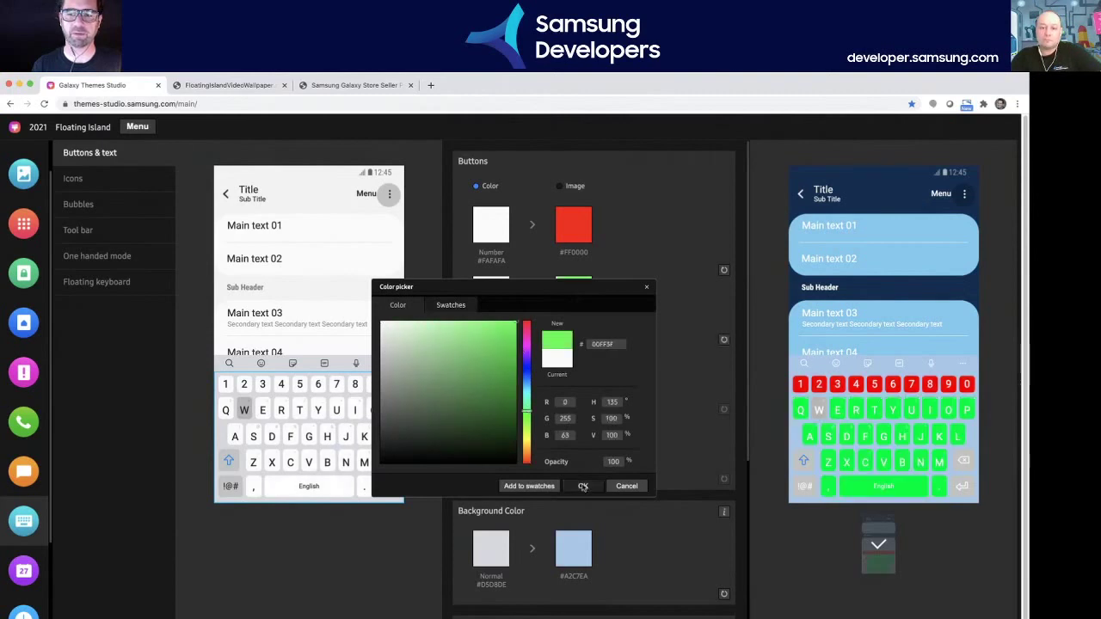
pyautogui.click(583, 487)
# - Set the keyboard's function button color to blue #1701FF
pyautogui.click(574, 366)
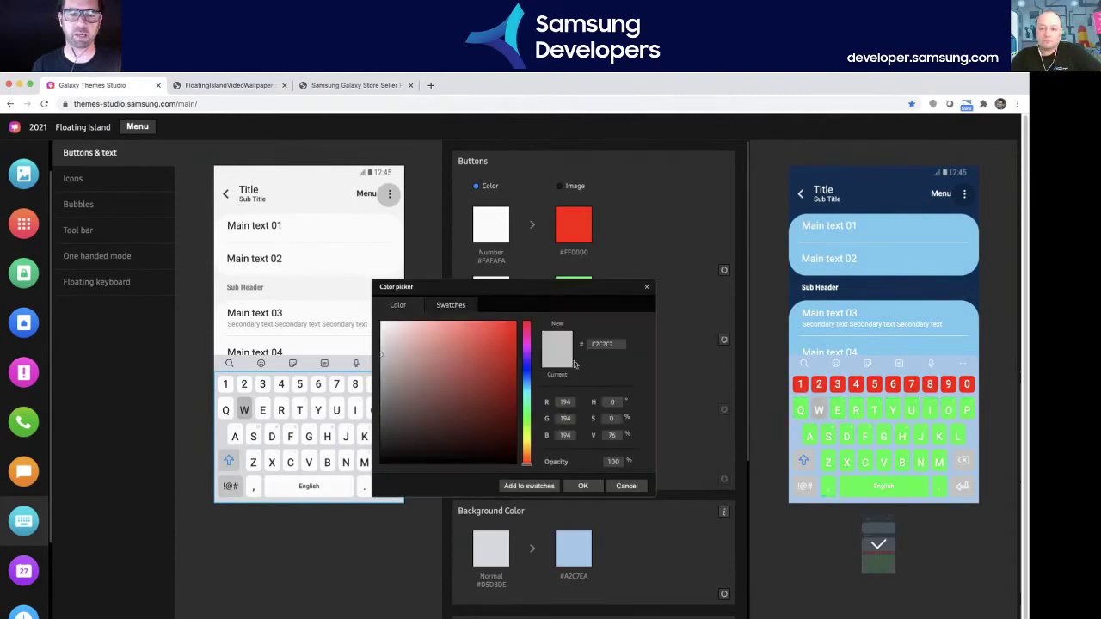
pyautogui.click(527, 367)
pyautogui.click(516, 322)
pyautogui.click(516, 323)
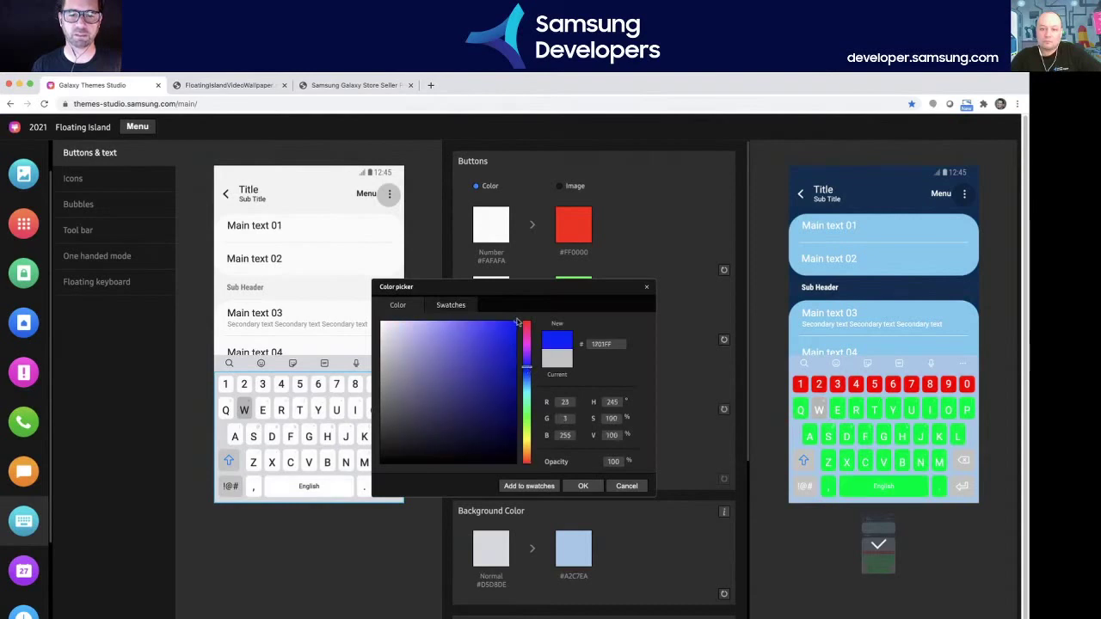
pyautogui.click(590, 487)
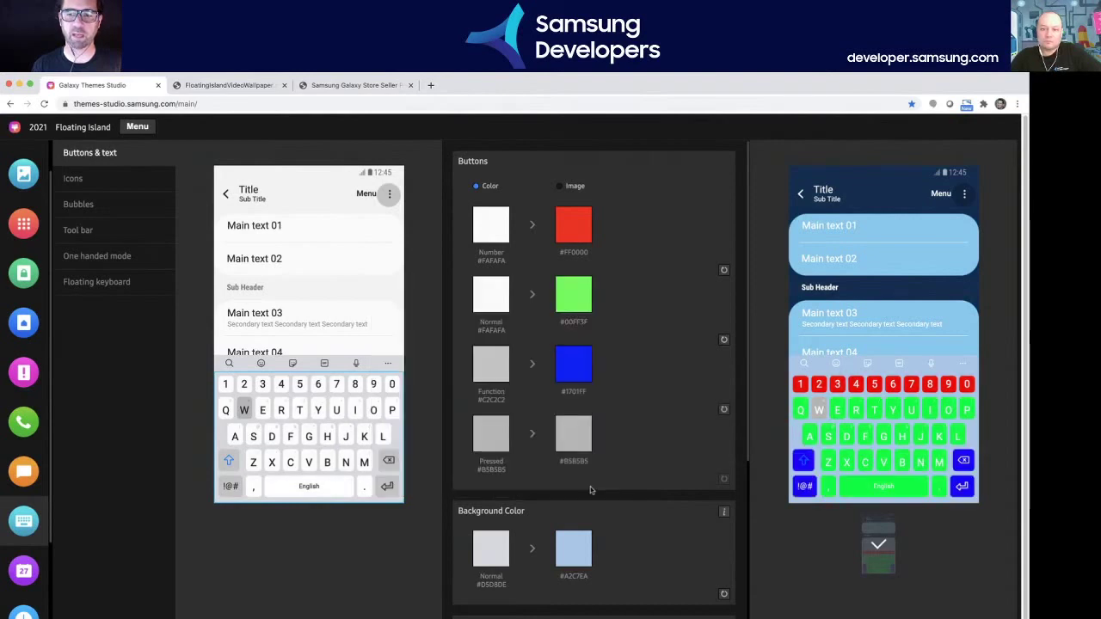
# - Set the keyboard's pressed button color to lime #AAFF06
pyautogui.click(565, 422)
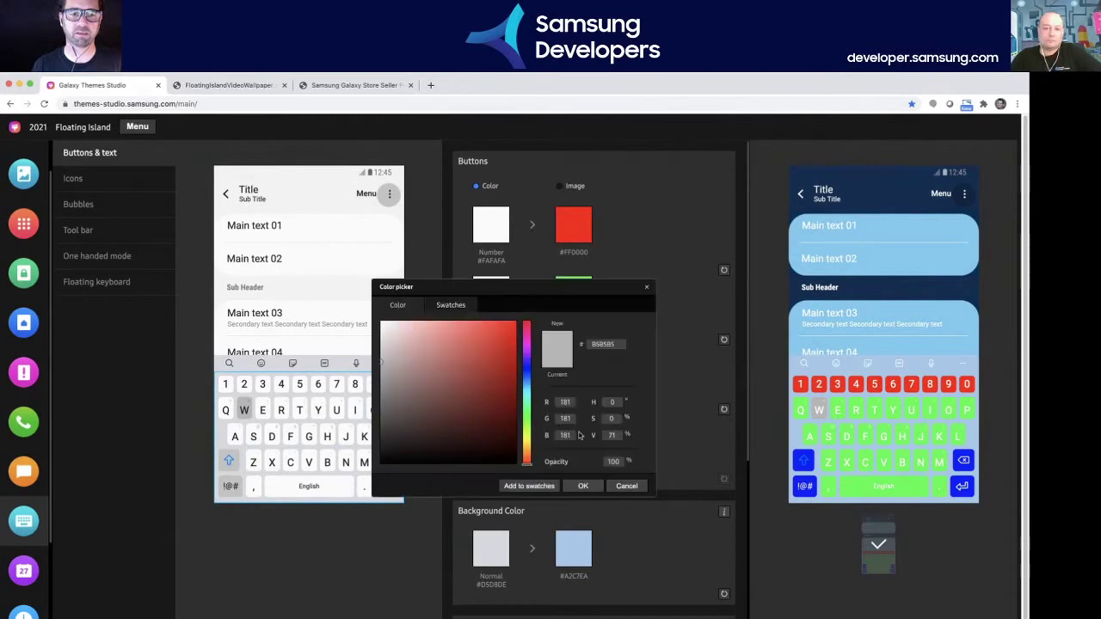
pyautogui.click(526, 434)
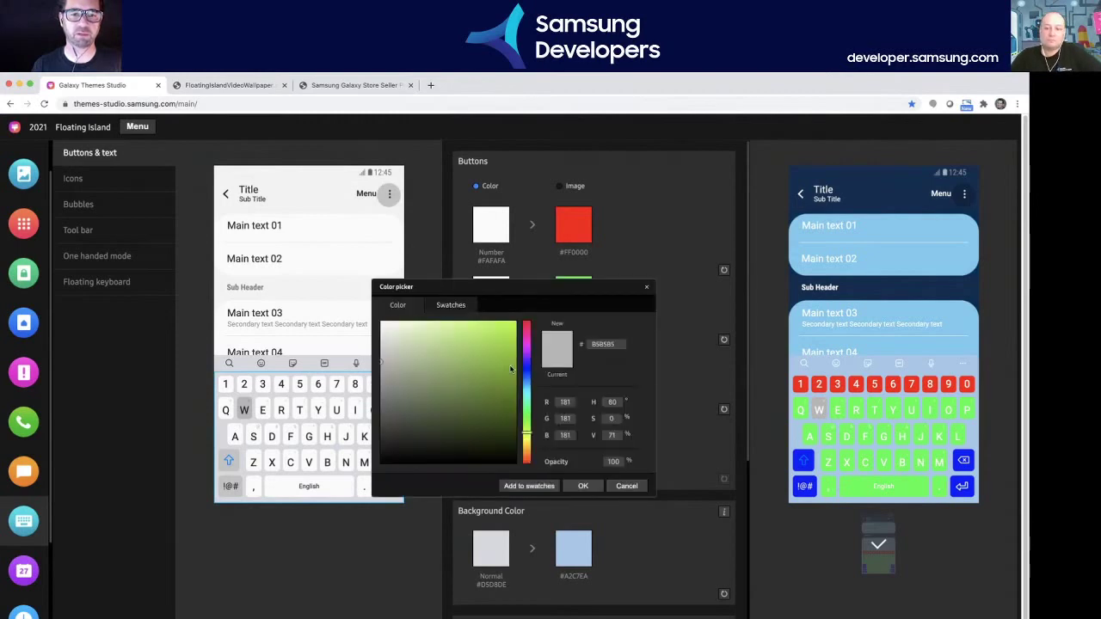
pyautogui.click(515, 324)
pyautogui.click(583, 487)
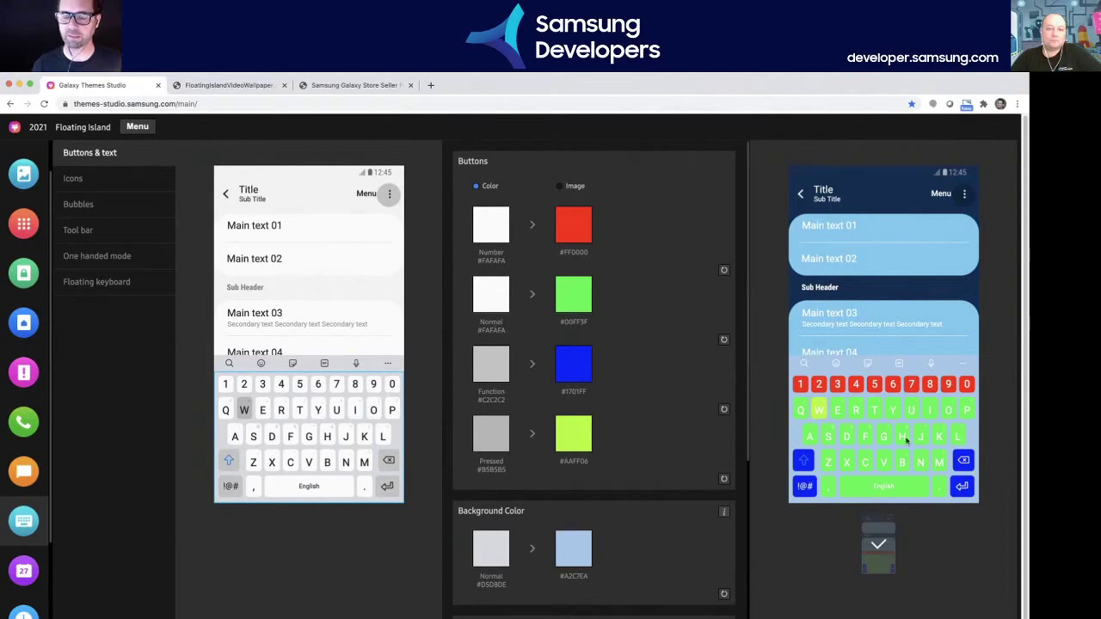
# - Check the keyboard's background and text color settings, and switch the keyboard buttons back to images
pyautogui.scroll(-2, 630, 453)
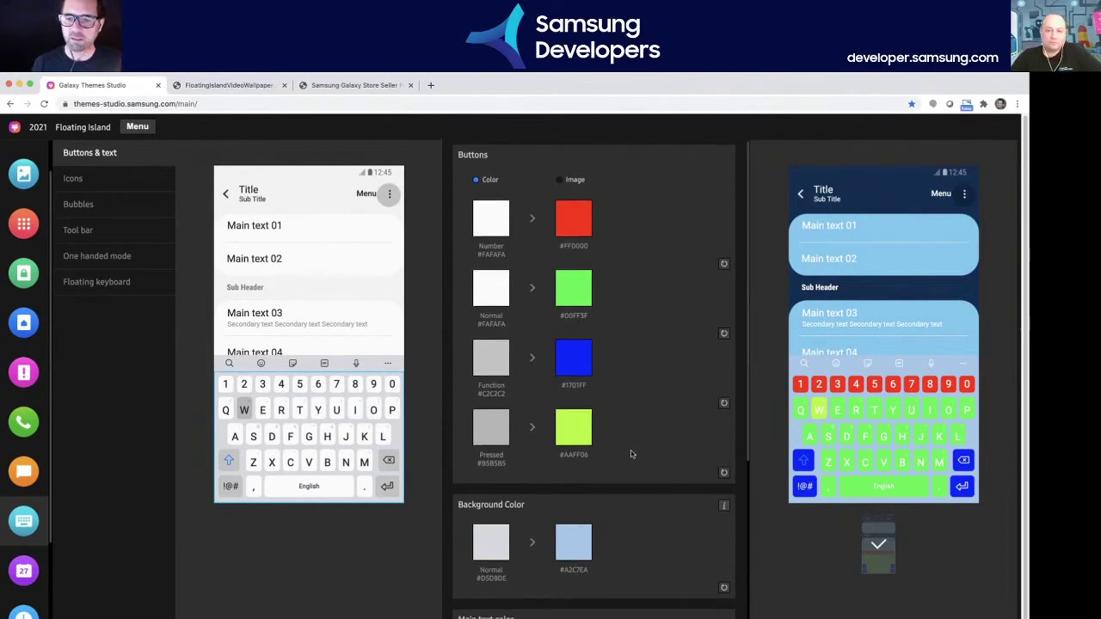
pyautogui.scroll(-4, 631, 454)
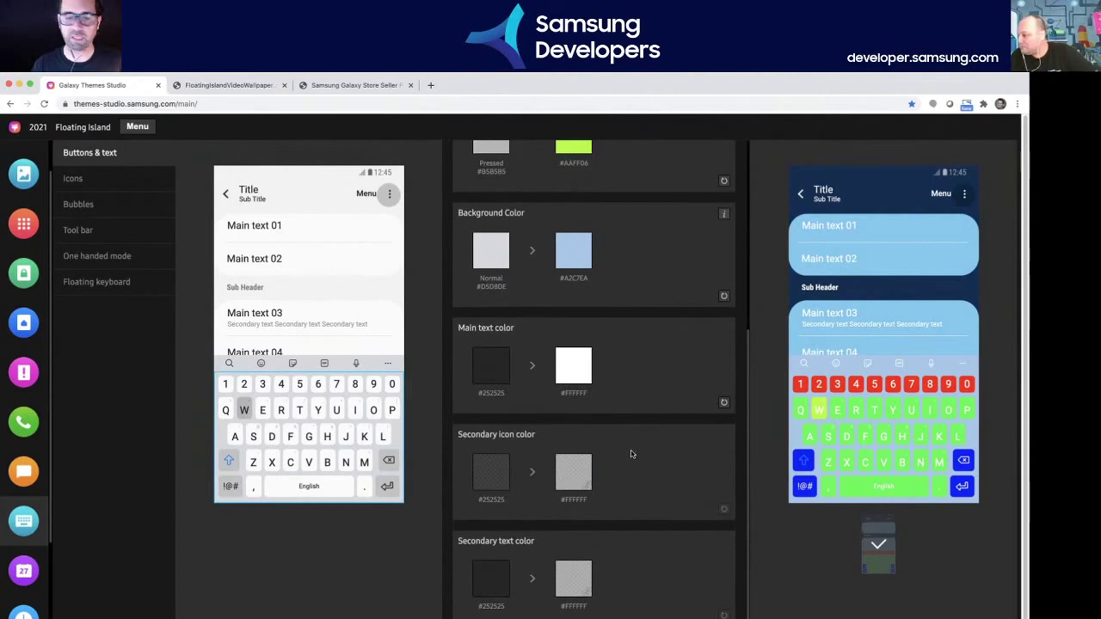
pyautogui.scroll(4, 630, 454)
pyautogui.scroll(3, 630, 454)
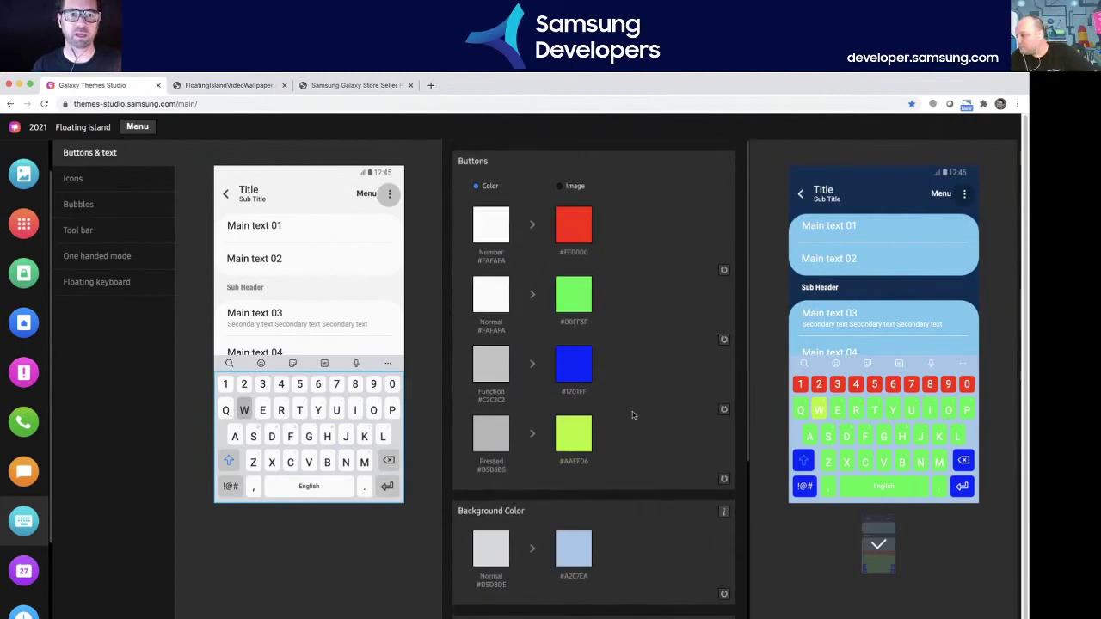
pyautogui.click(560, 187)
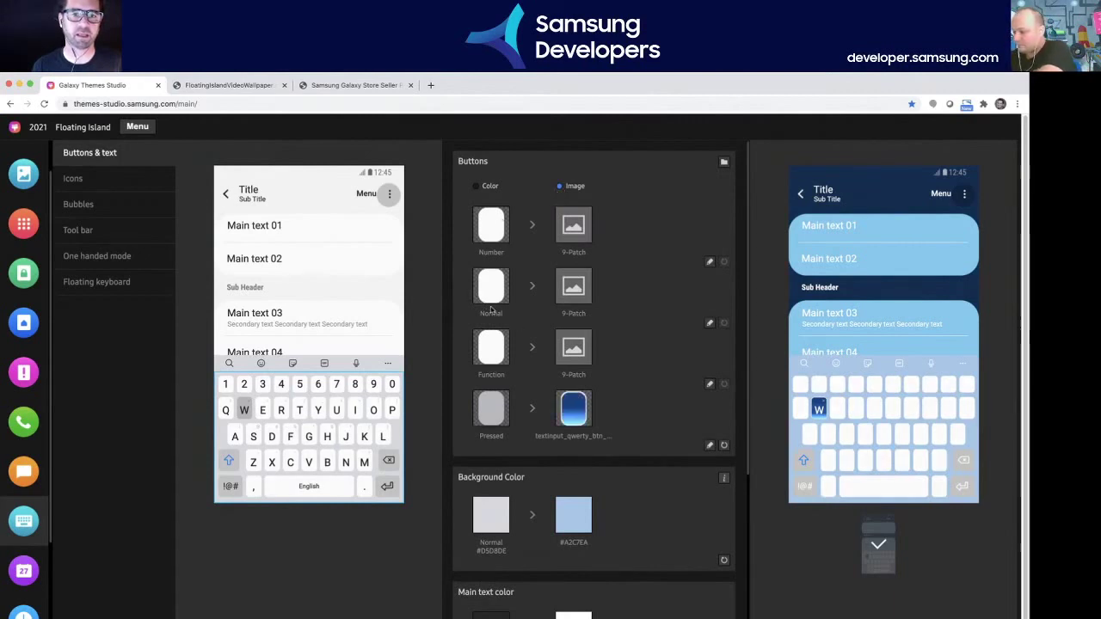
# - Review the keyboard's icon, bubble, toolbar, one-handed mode and floating keyboard settings
pyautogui.click(102, 183)
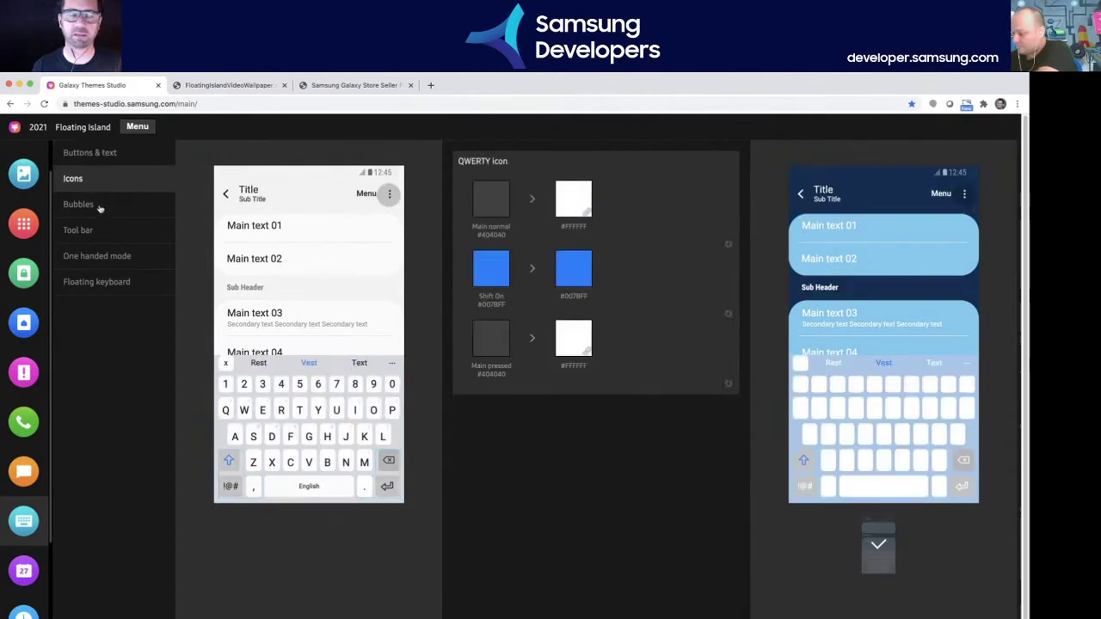
pyautogui.click(97, 205)
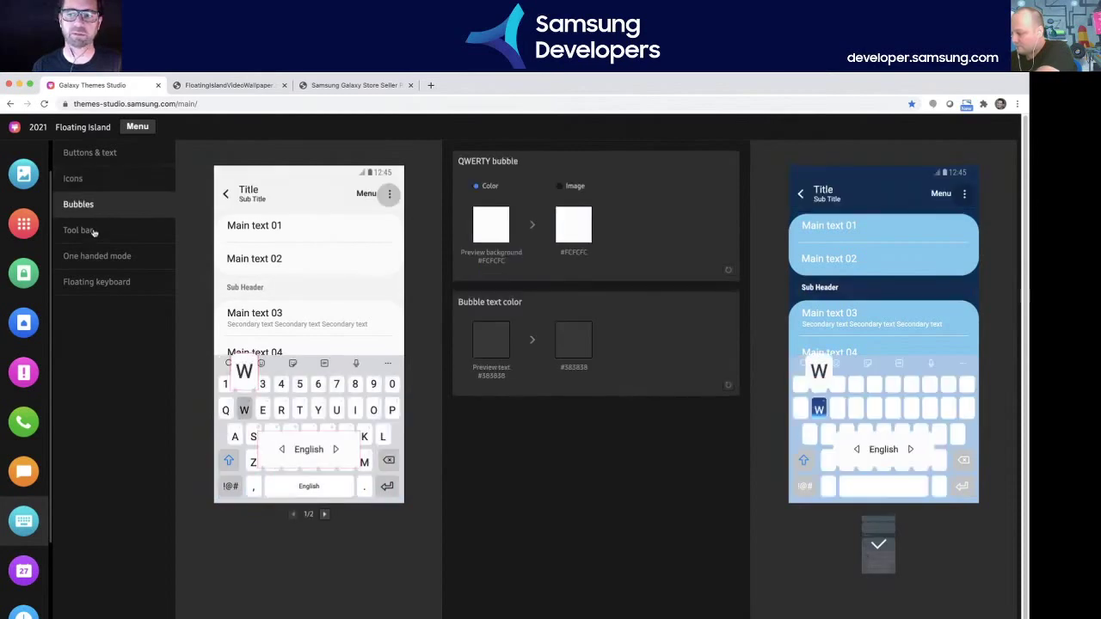
pyautogui.click(95, 233)
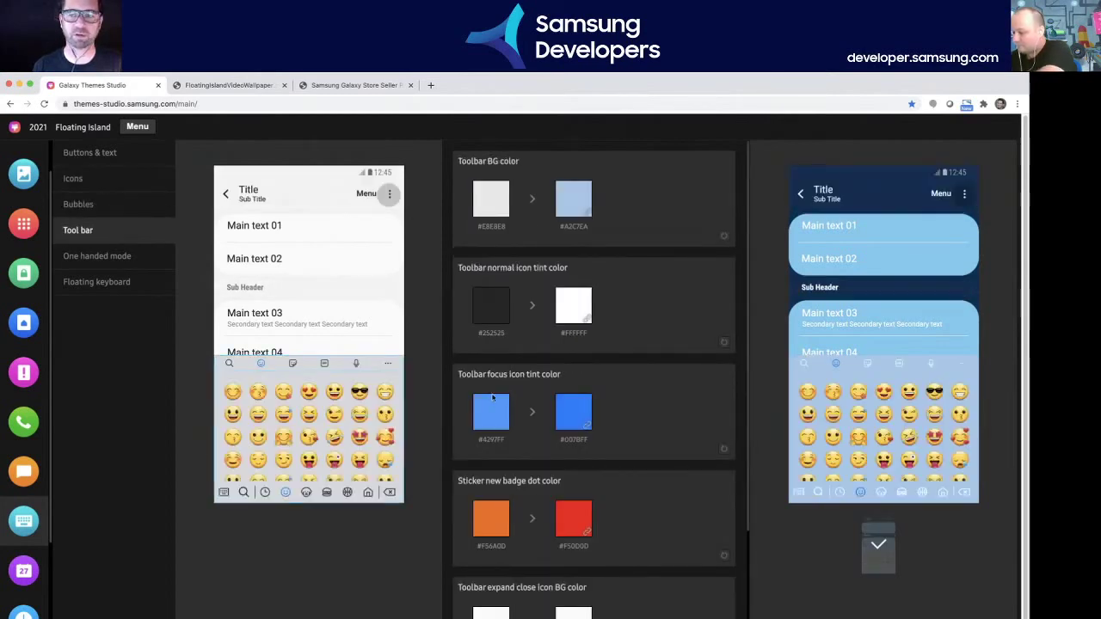
pyautogui.scroll(-3, 493, 397)
pyautogui.scroll(3, 493, 397)
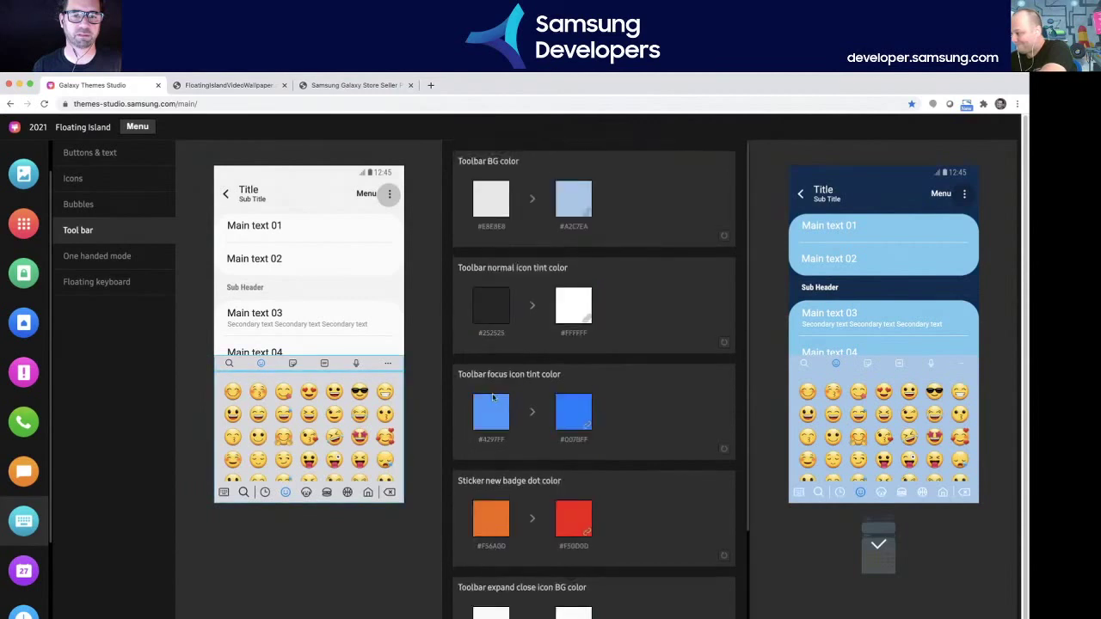
pyautogui.click(102, 259)
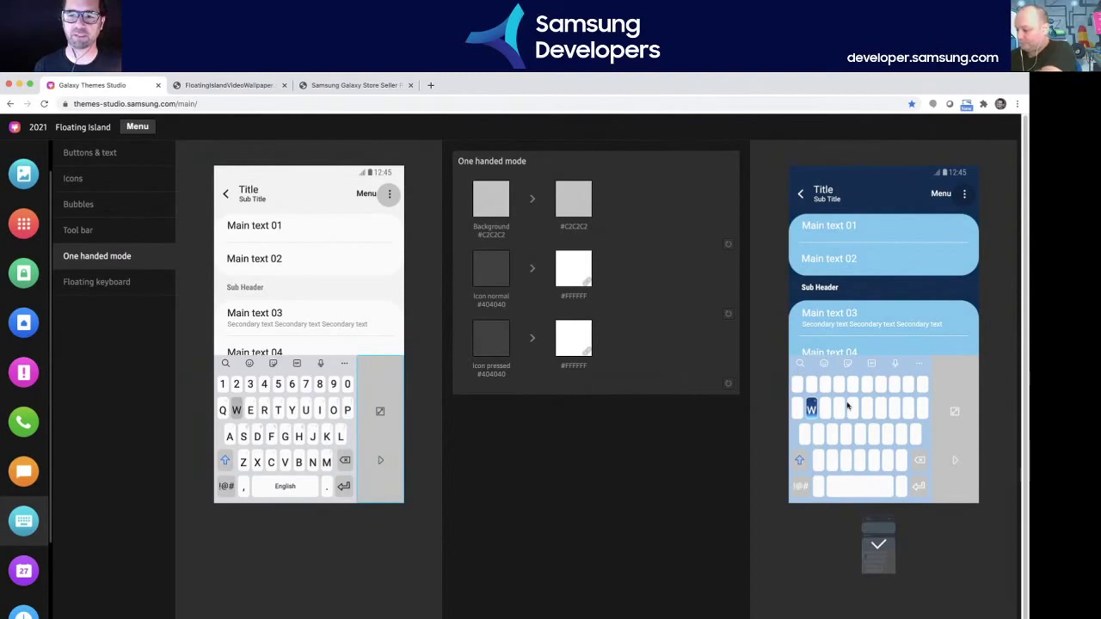
pyautogui.click(108, 282)
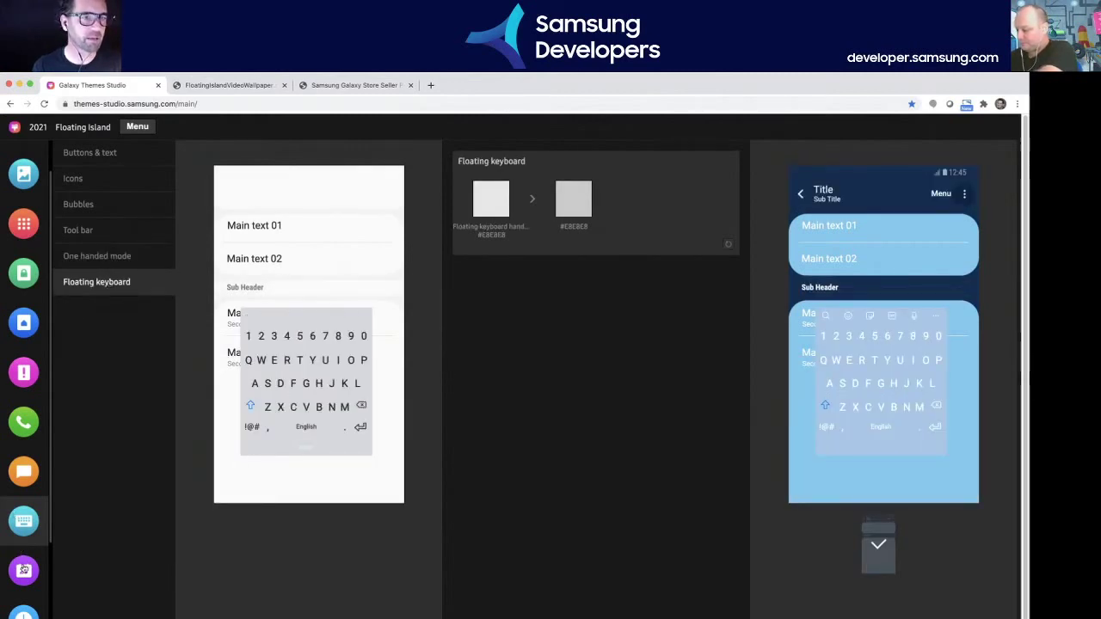
# - Review the calendar's month view colors and both pages of the clock's stopwatch settings
pyautogui.click(25, 570)
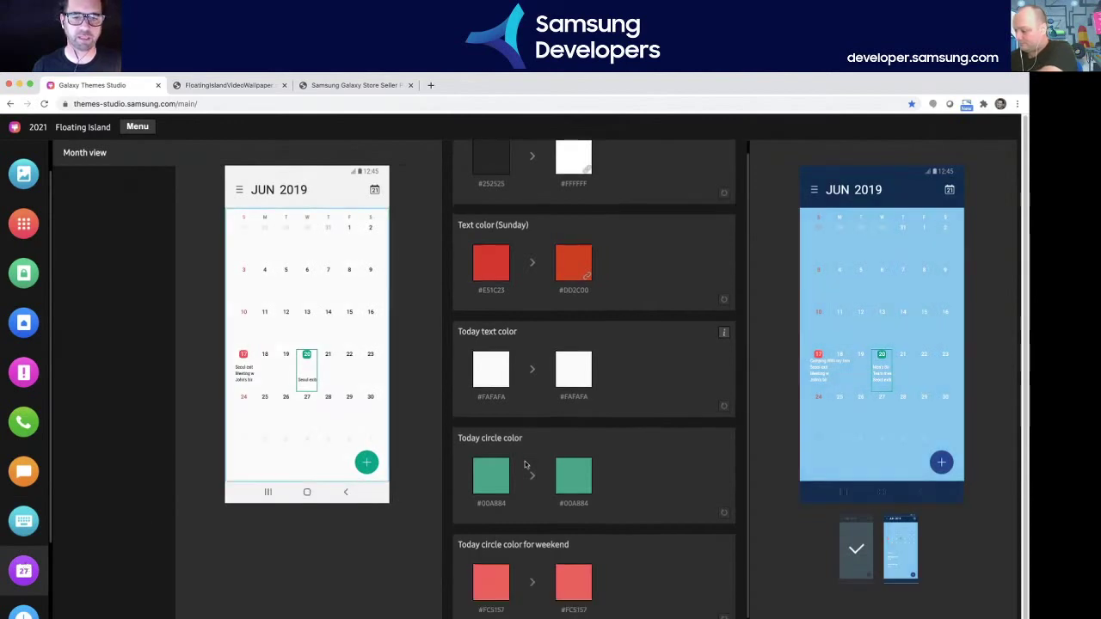
pyautogui.scroll(-3, 26, 516)
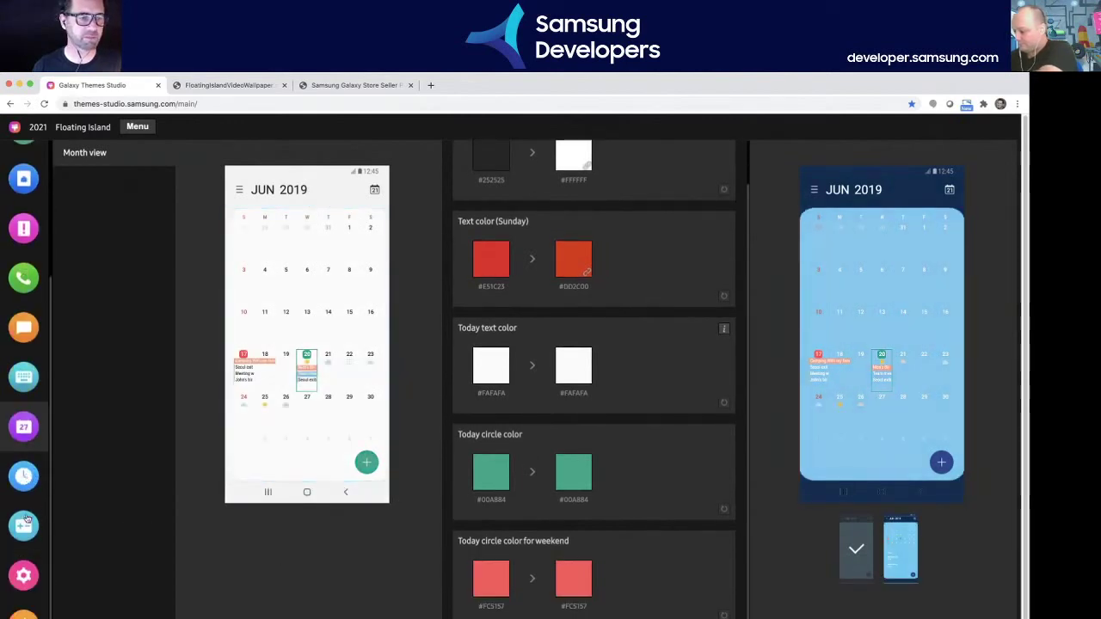
pyautogui.click(25, 475)
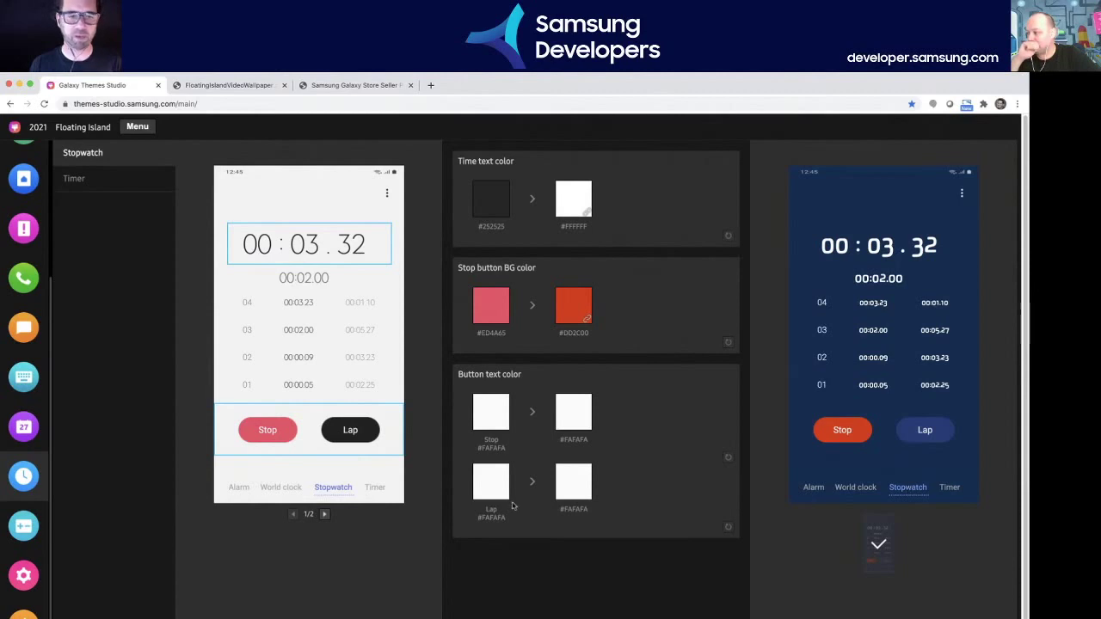
pyautogui.click(324, 514)
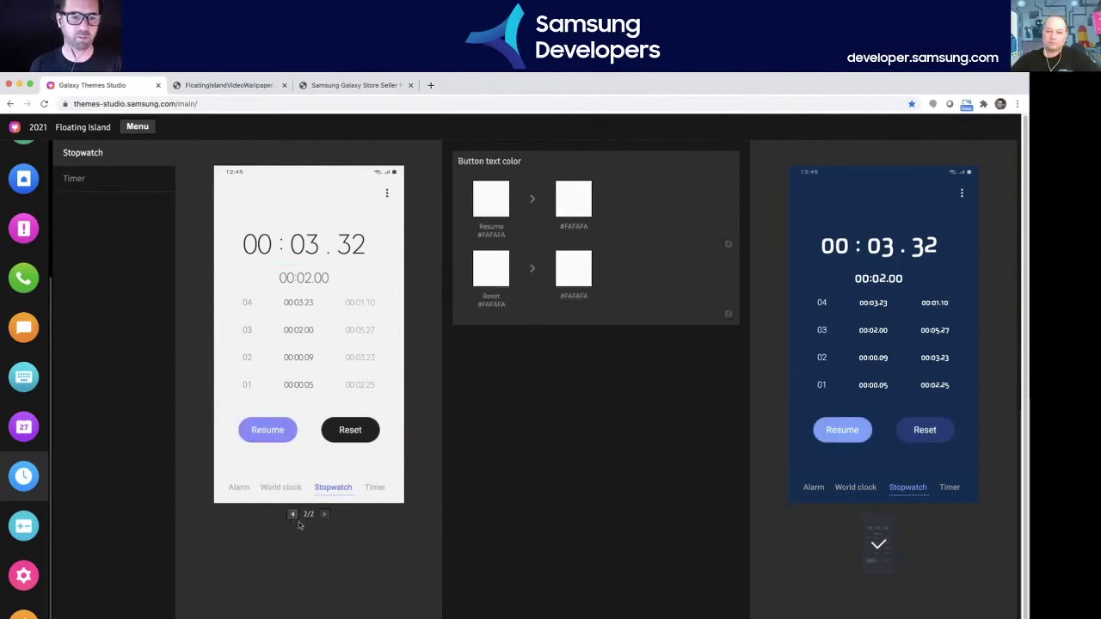
pyautogui.click(294, 513)
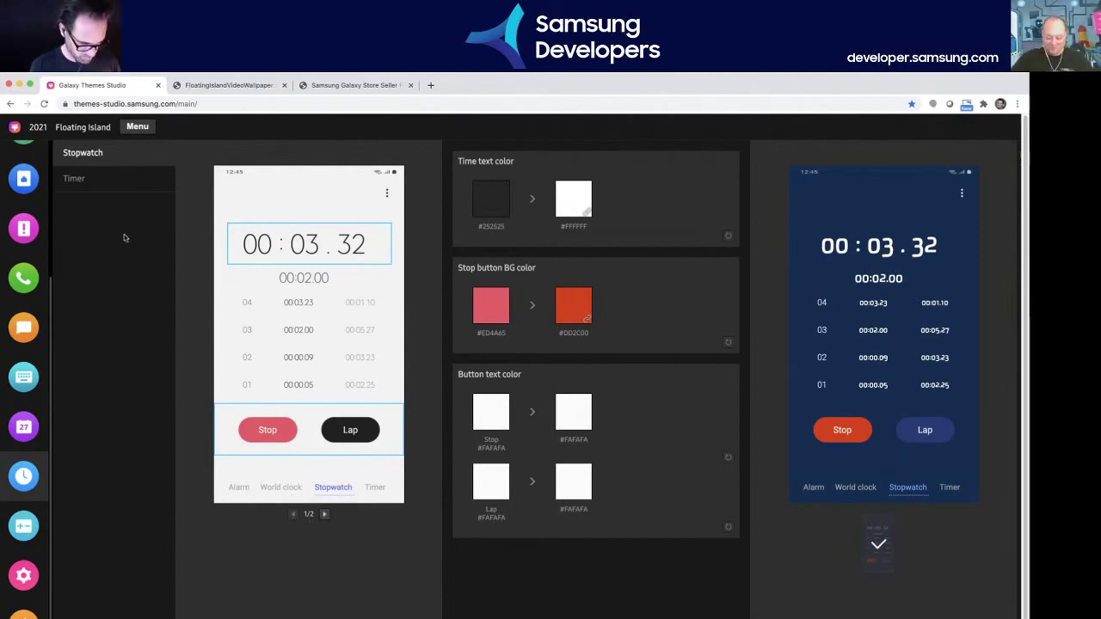
# - Return to the general interface settings and view the tab image and text color options
pyautogui.scroll(2, 29, 222)
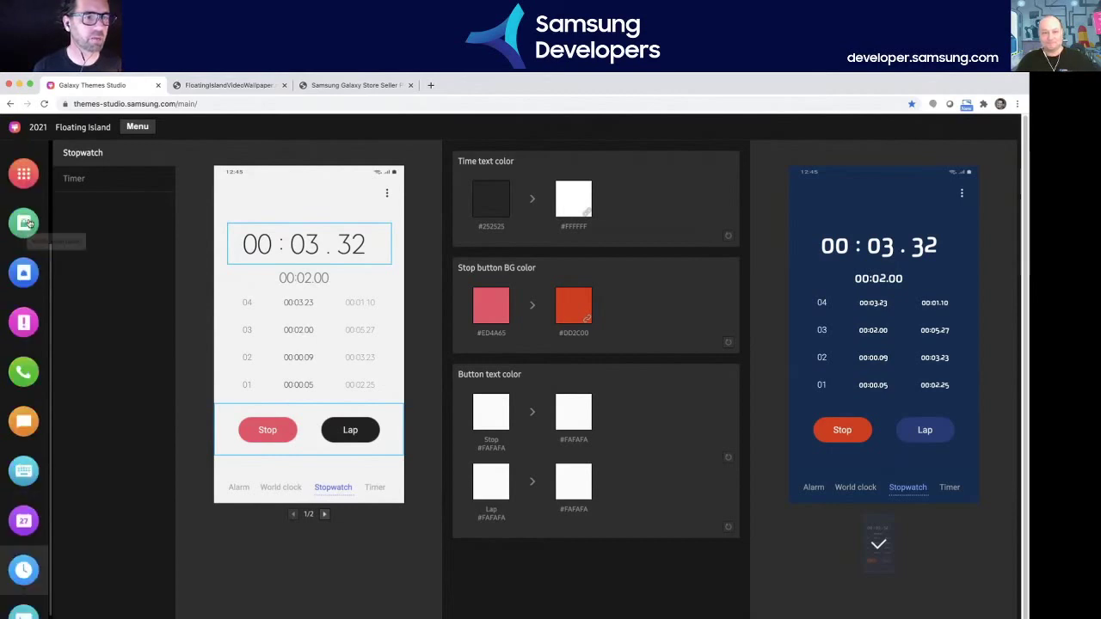
pyautogui.scroll(2, 29, 221)
pyautogui.click(28, 161)
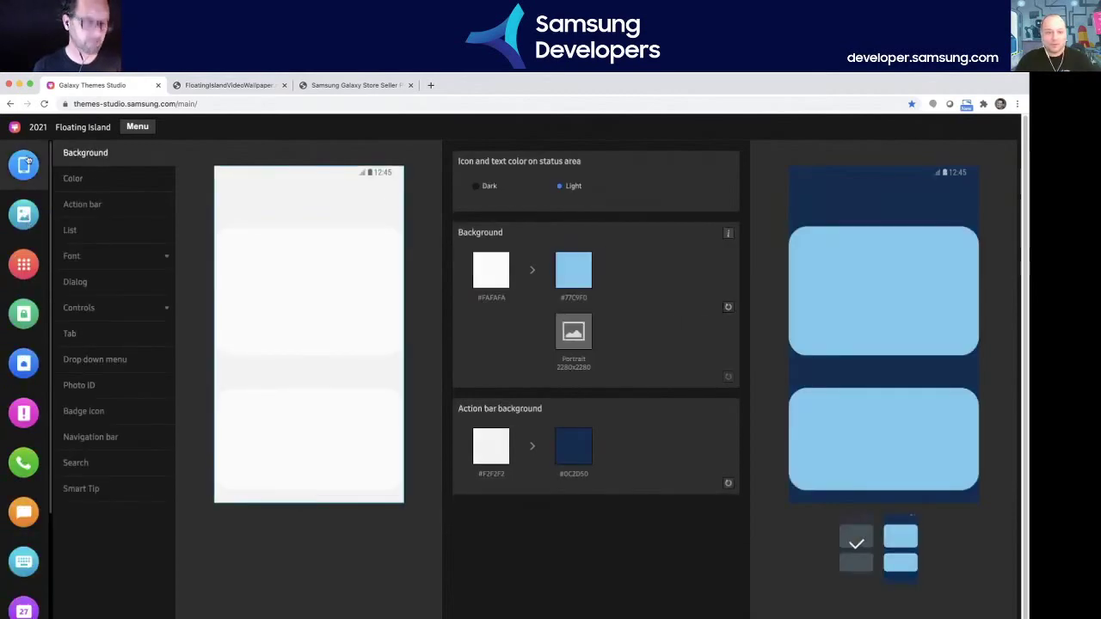
pyautogui.click(104, 335)
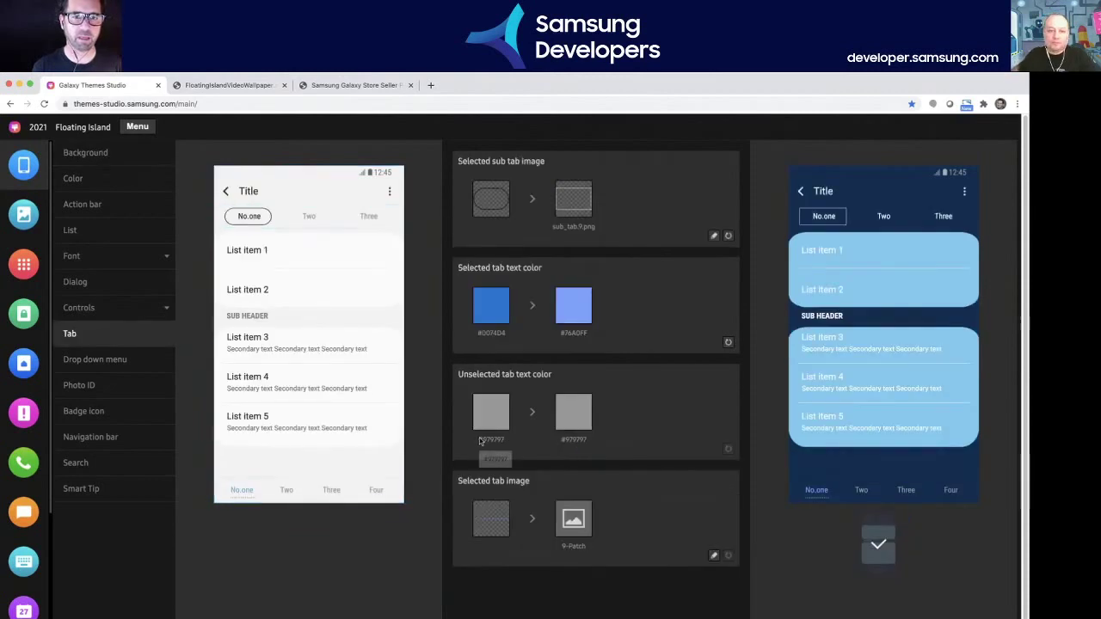
# - Set the selected tab text color to green #00FF4A
pyautogui.click(581, 308)
pyautogui.click(525, 410)
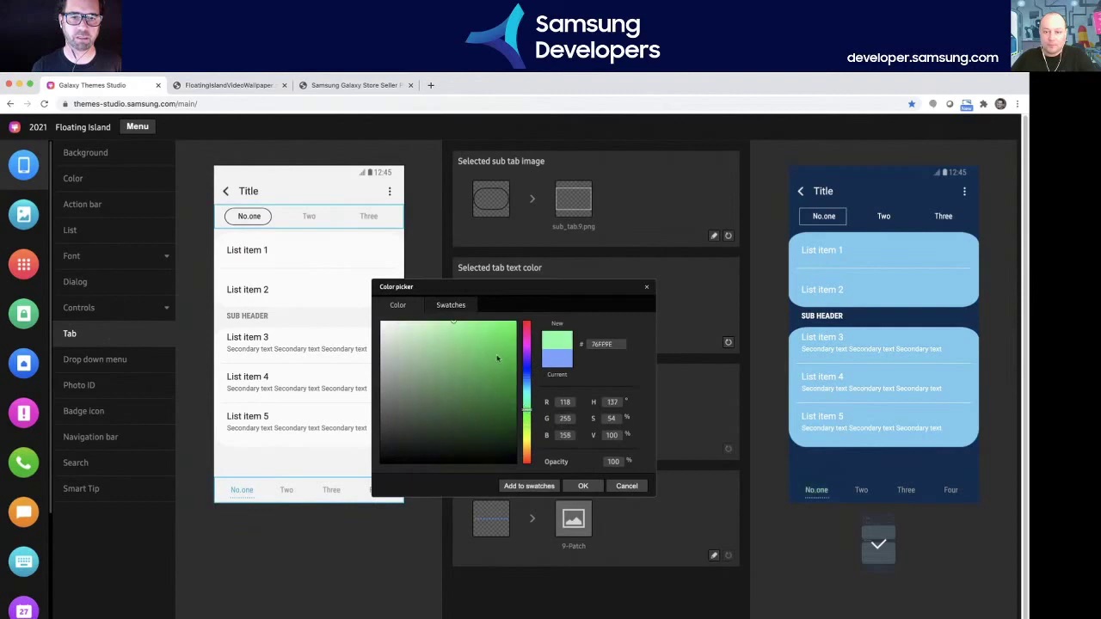
pyautogui.click(516, 322)
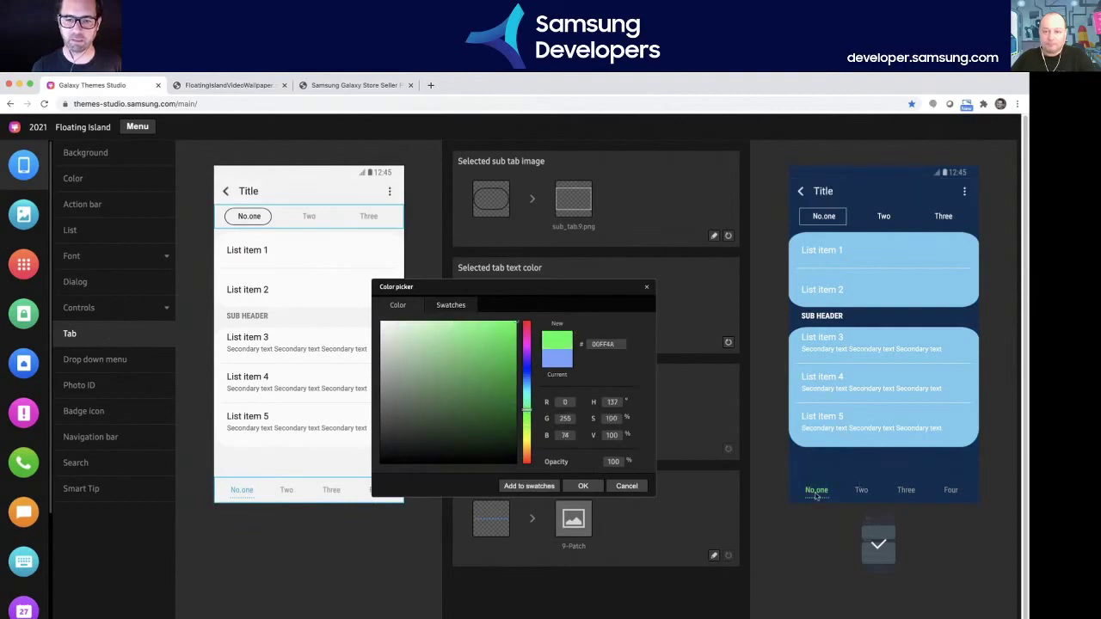
pyautogui.click(582, 486)
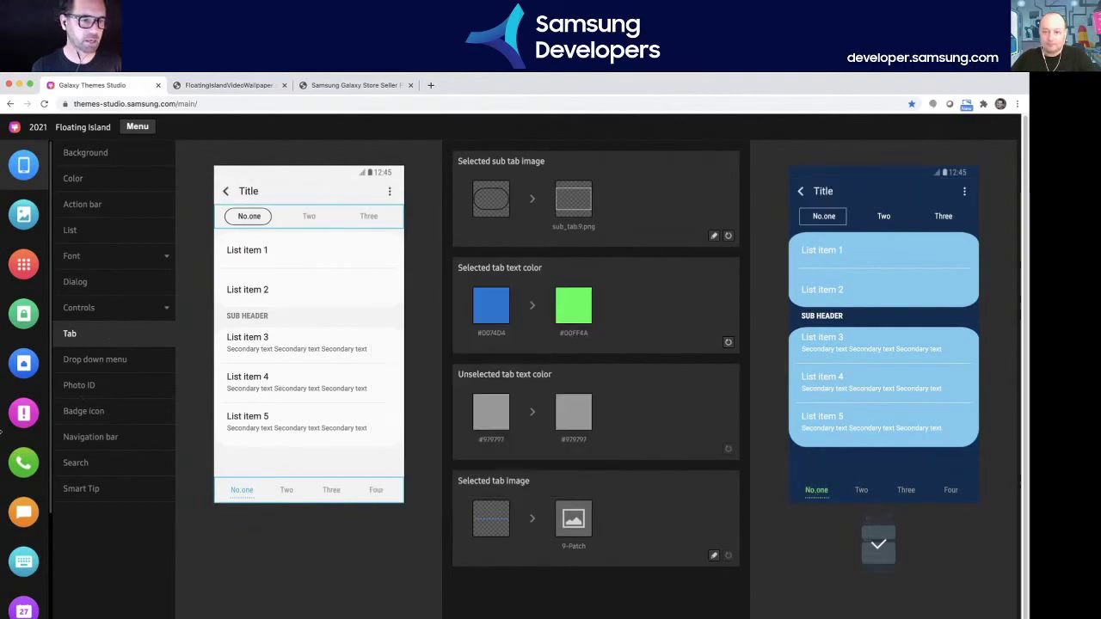
# - Check both pages of the clock's stopwatch preview for the selected tab and button colors
pyautogui.scroll(-1, 25, 508)
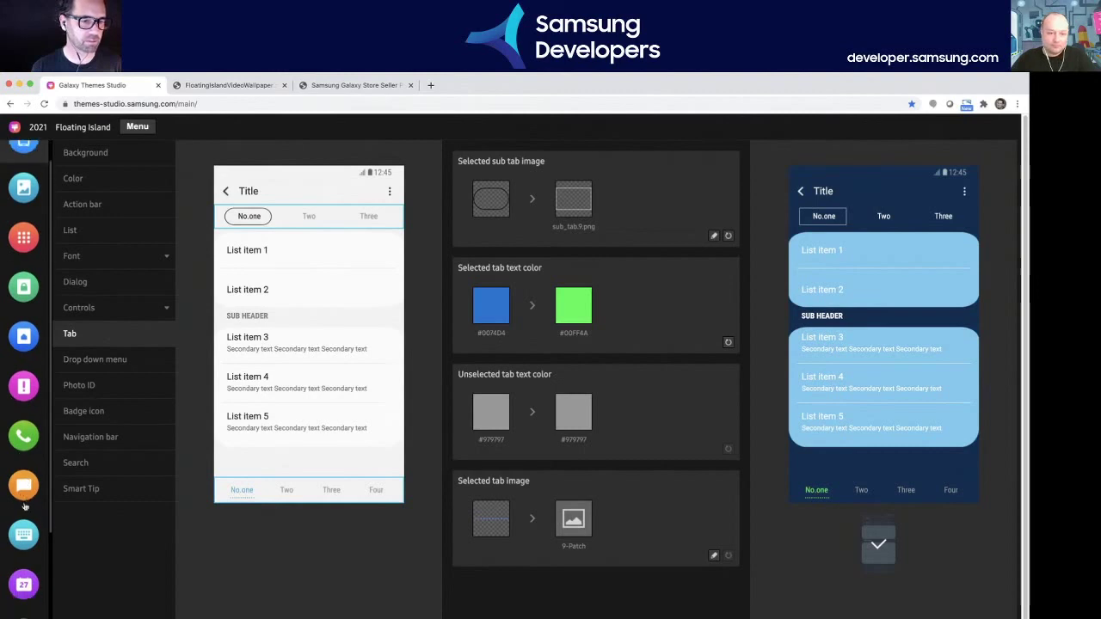
pyautogui.scroll(-1, 25, 507)
pyautogui.click(24, 607)
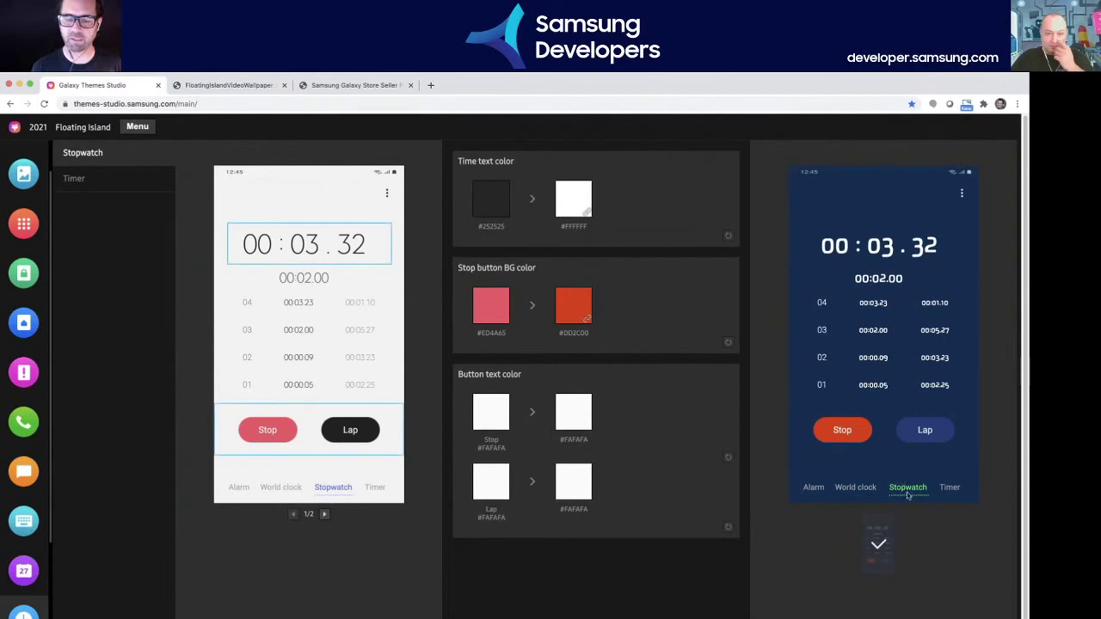
pyautogui.click(324, 513)
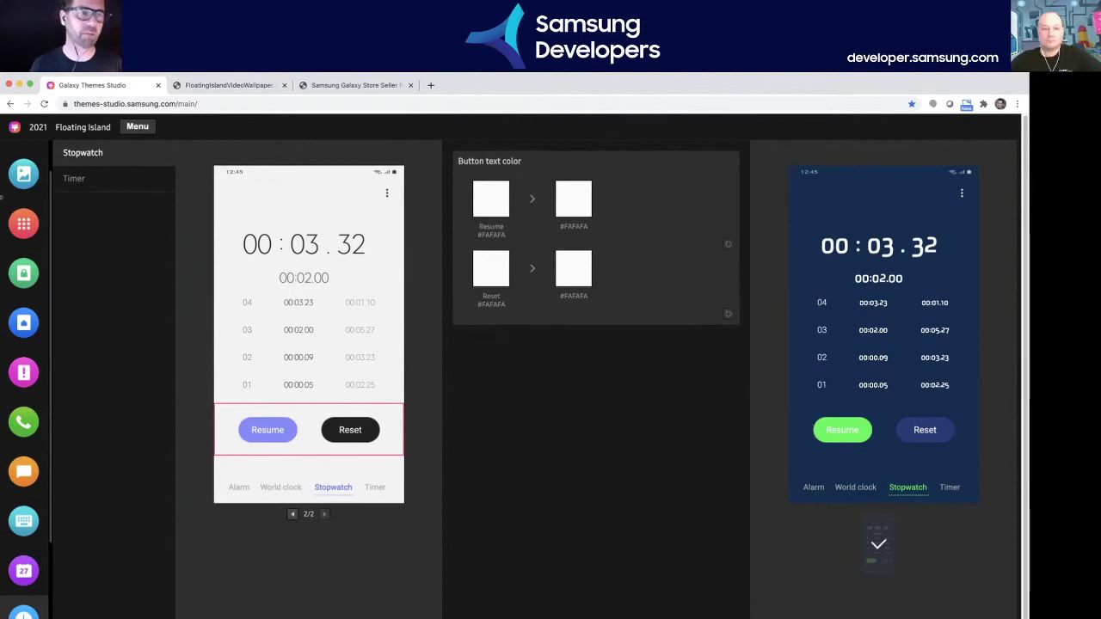
# - Return to the general interface's tab settings and reset the selected tab text color
pyautogui.scroll(1, 9, 198)
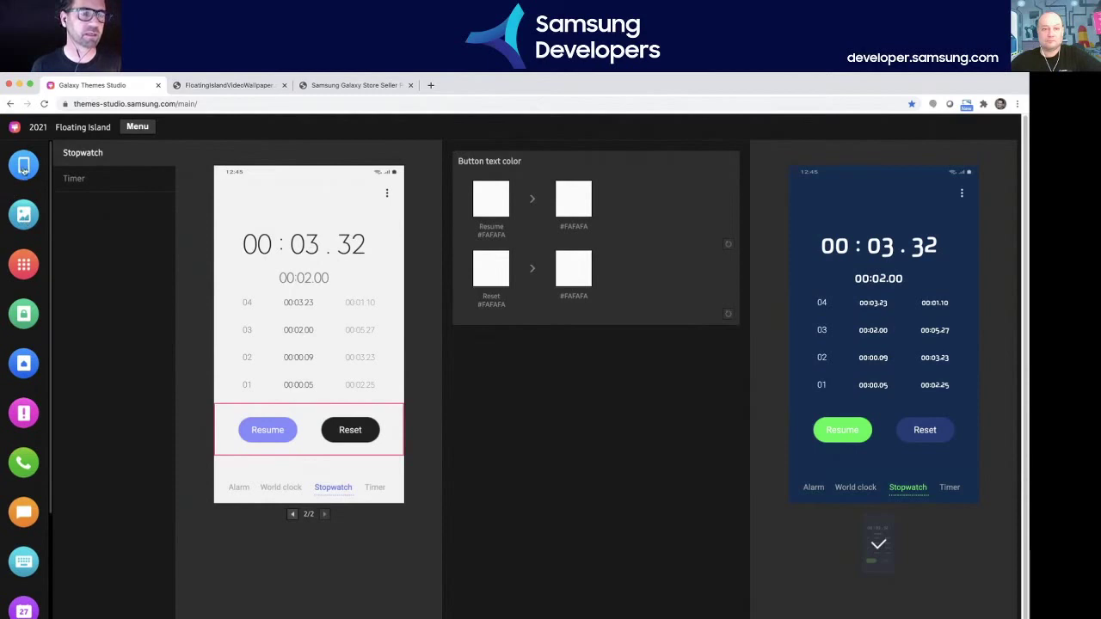
pyautogui.click(24, 168)
pyautogui.click(127, 332)
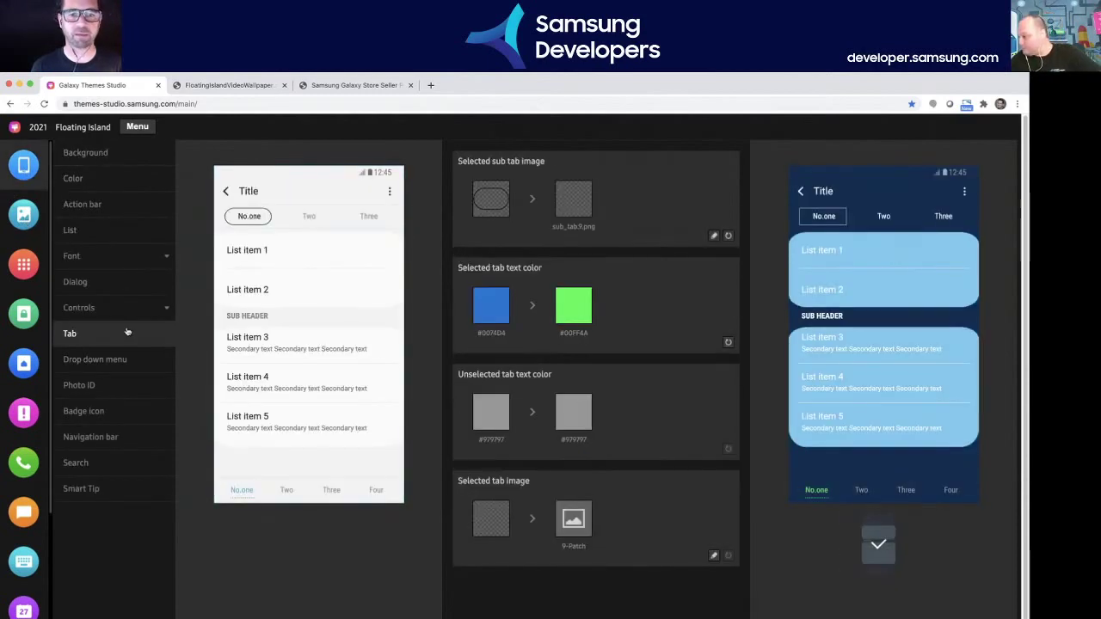
pyautogui.click(728, 342)
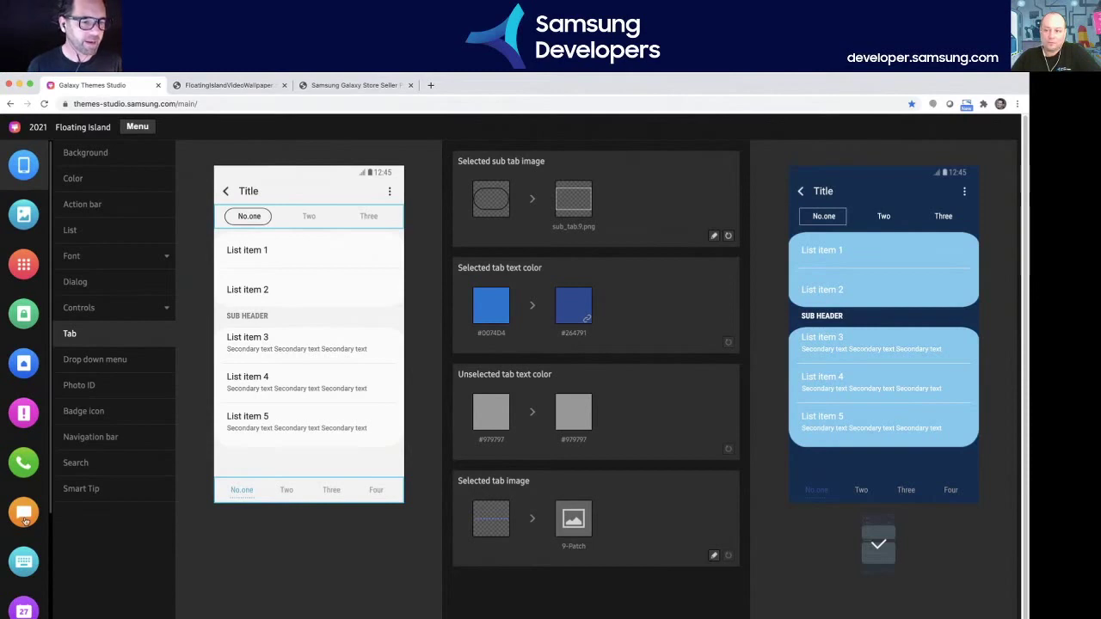
# - View the calculator's keypad background color and the icon colors of the setting items
pyautogui.scroll(-3, 33, 487)
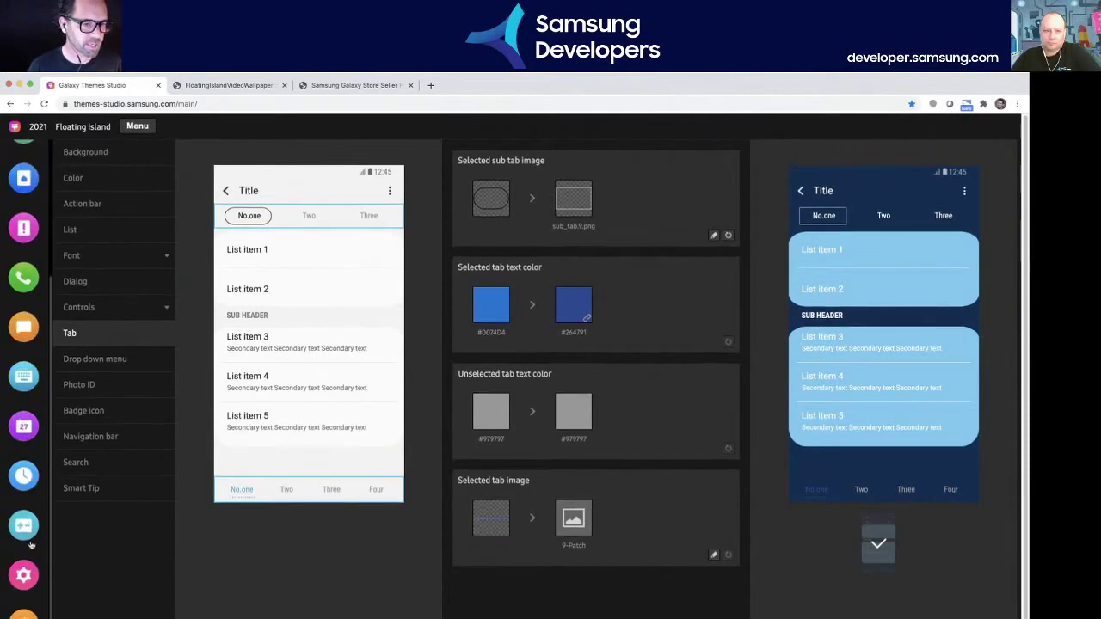
pyautogui.click(25, 525)
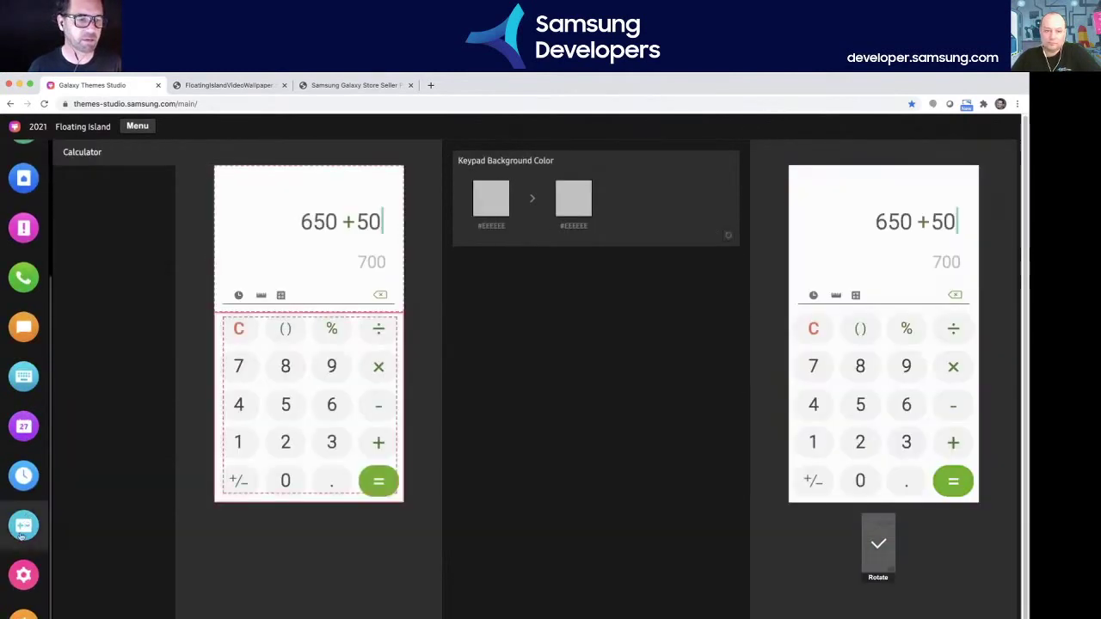
pyautogui.click(23, 575)
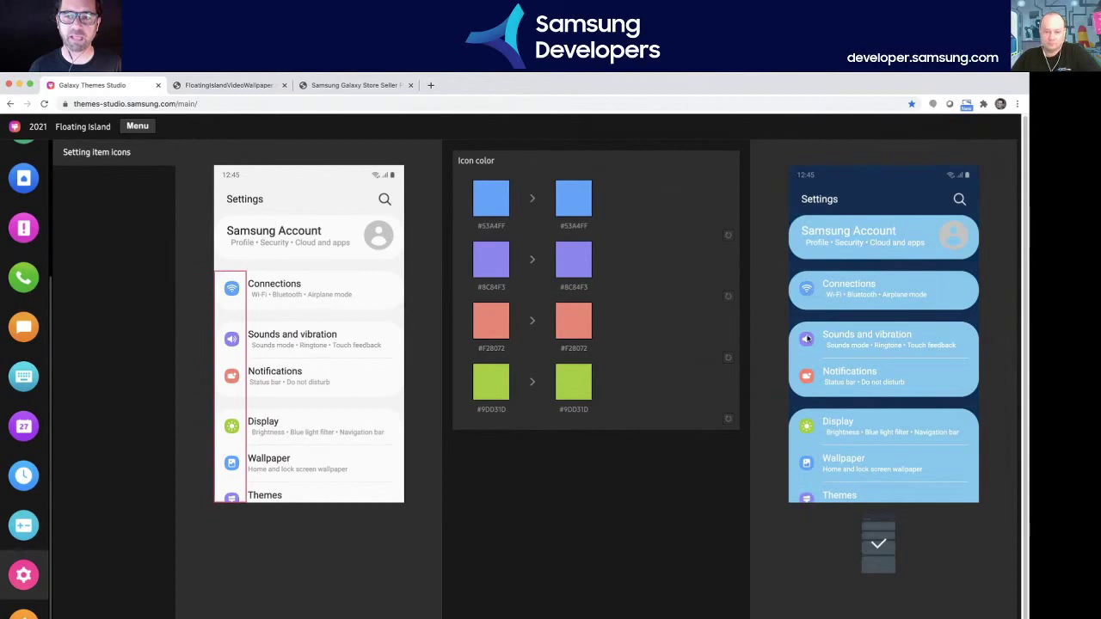
# - Change the purple setting item icon color to green #00FF12
pyautogui.click(573, 259)
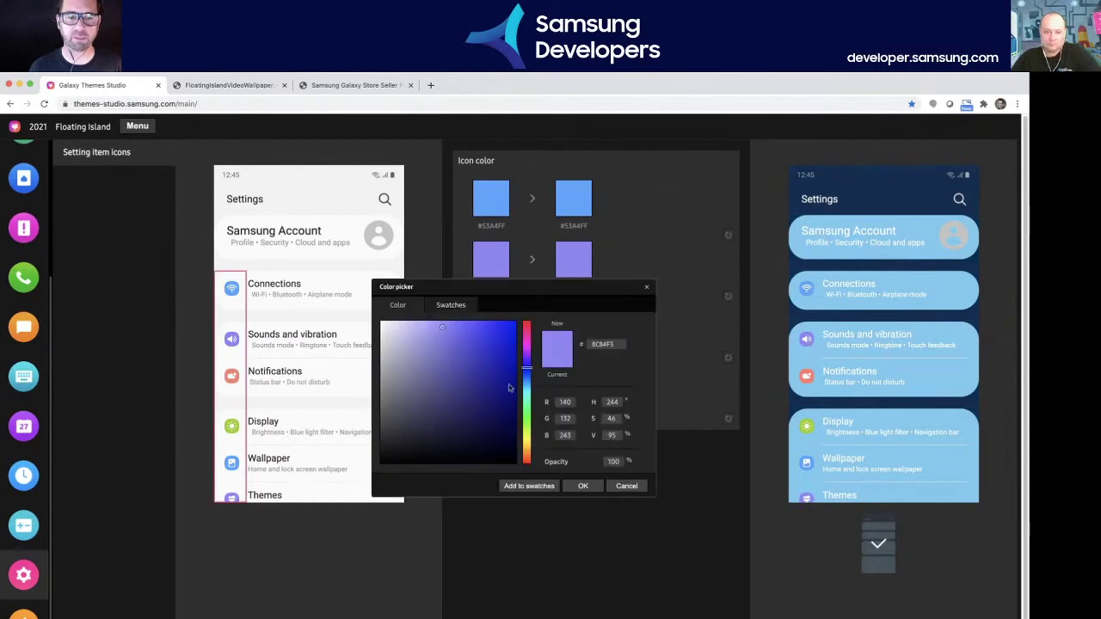
pyautogui.click(527, 417)
pyautogui.click(516, 323)
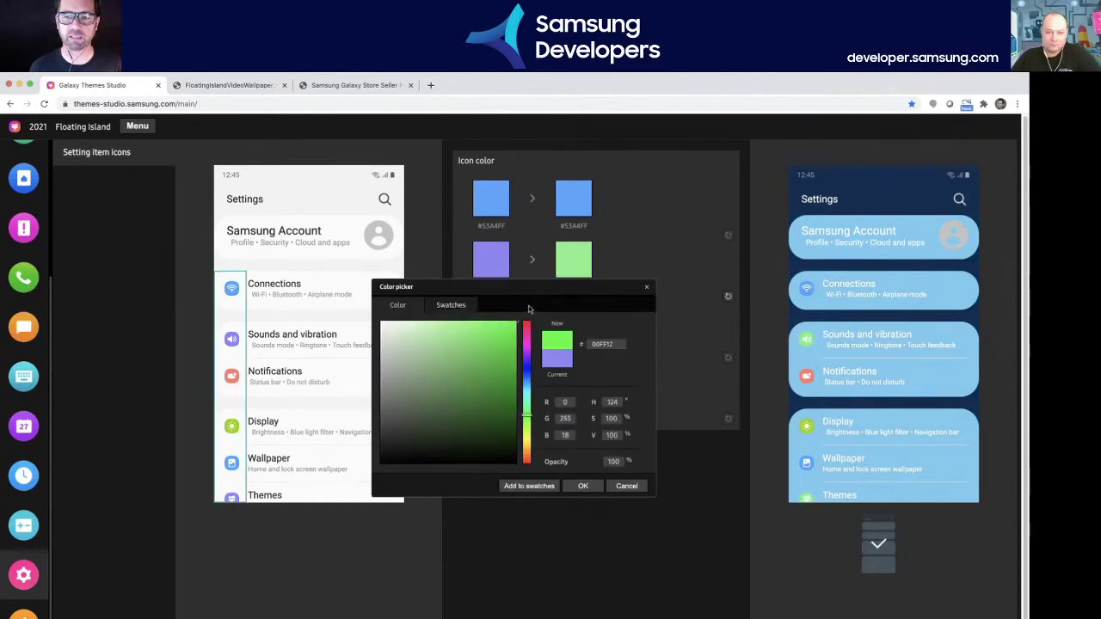
pyautogui.click(592, 490)
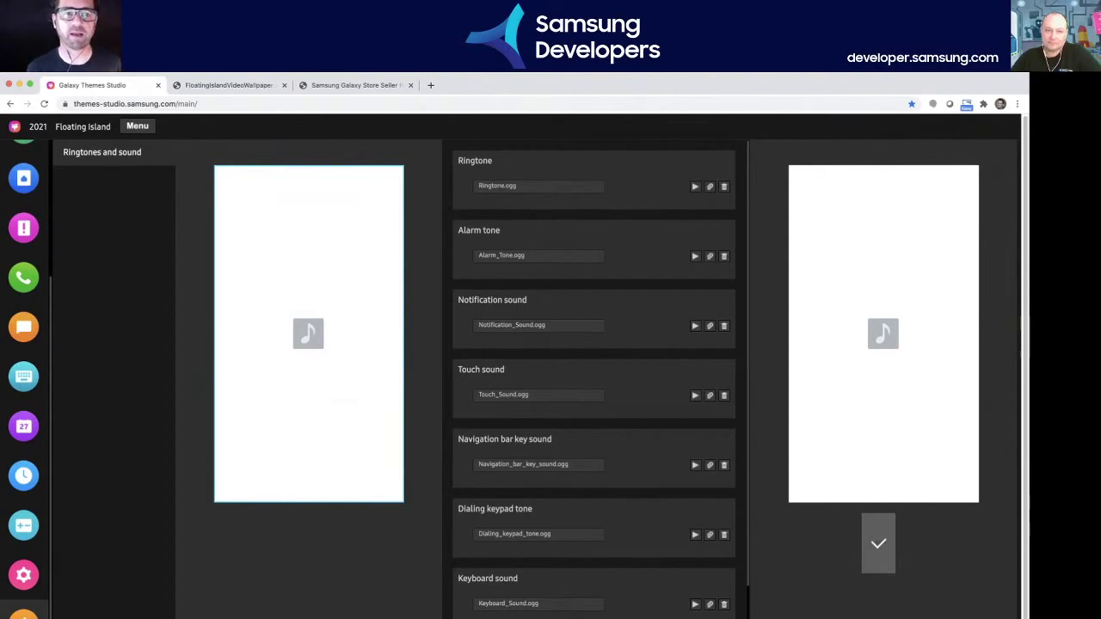
# - Play the theme's ringtone, alarm tone, notification sound and touch sound, and look through the remaining sound entries
pyautogui.click(695, 187)
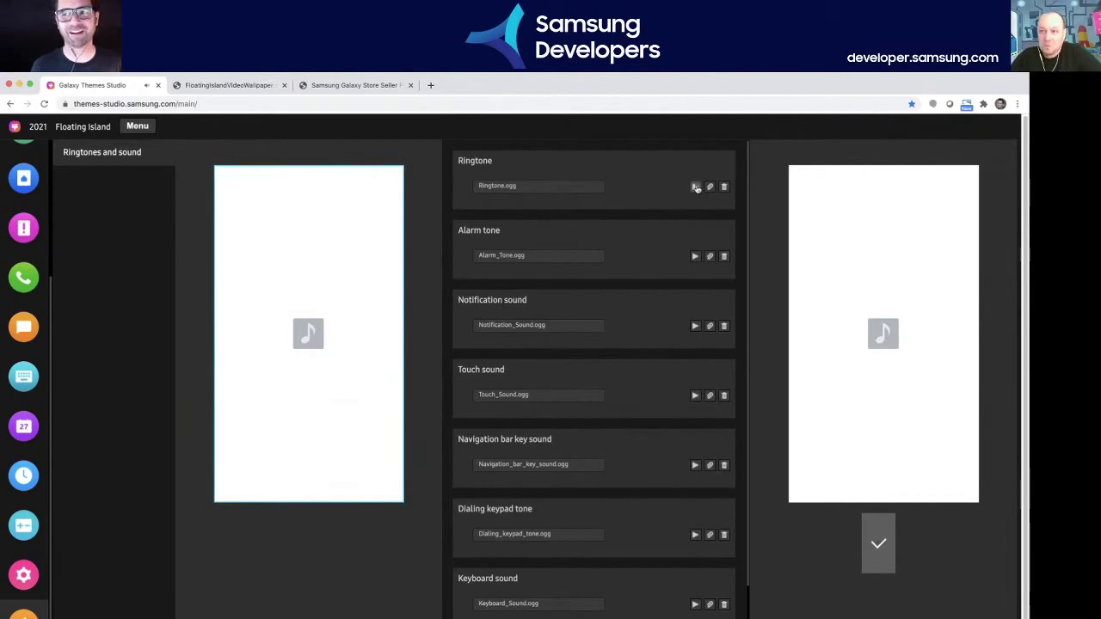
pyautogui.click(695, 257)
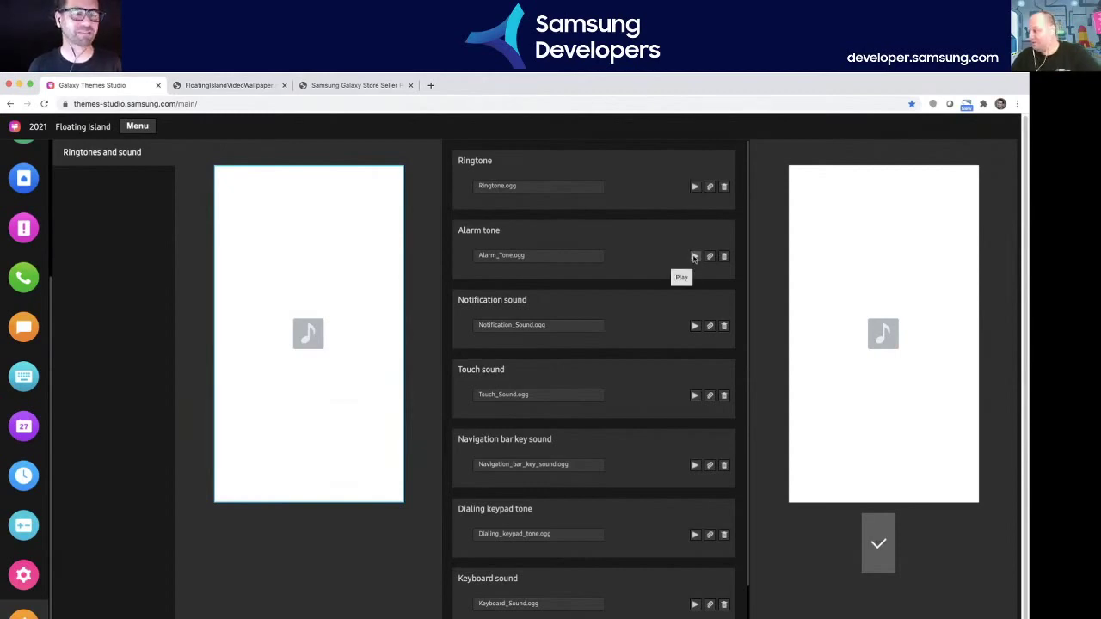
pyautogui.click(695, 327)
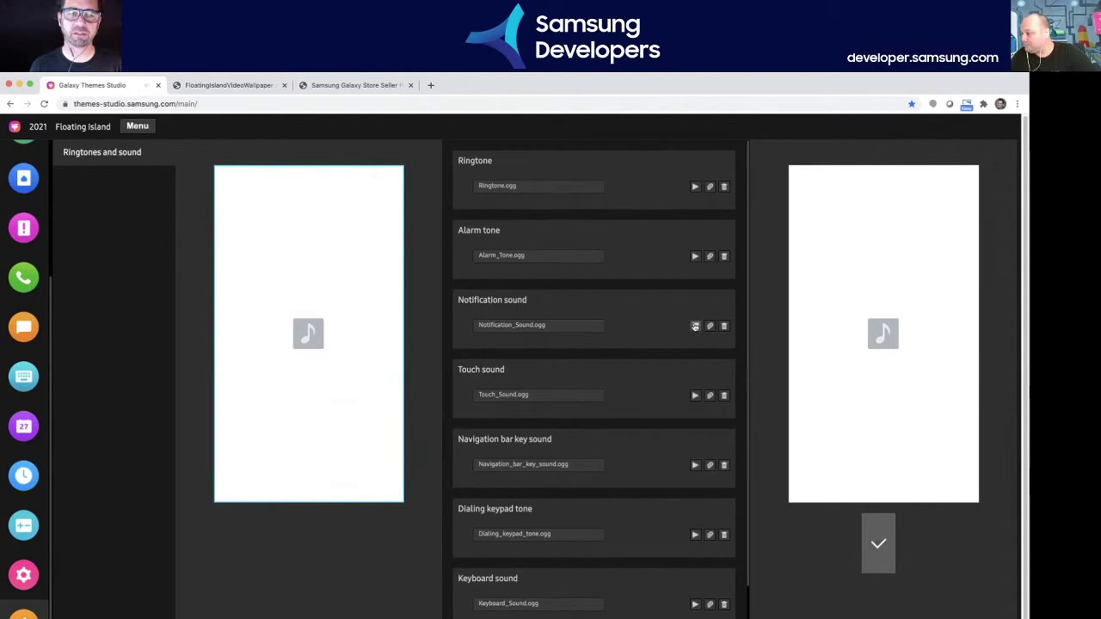
pyautogui.click(695, 397)
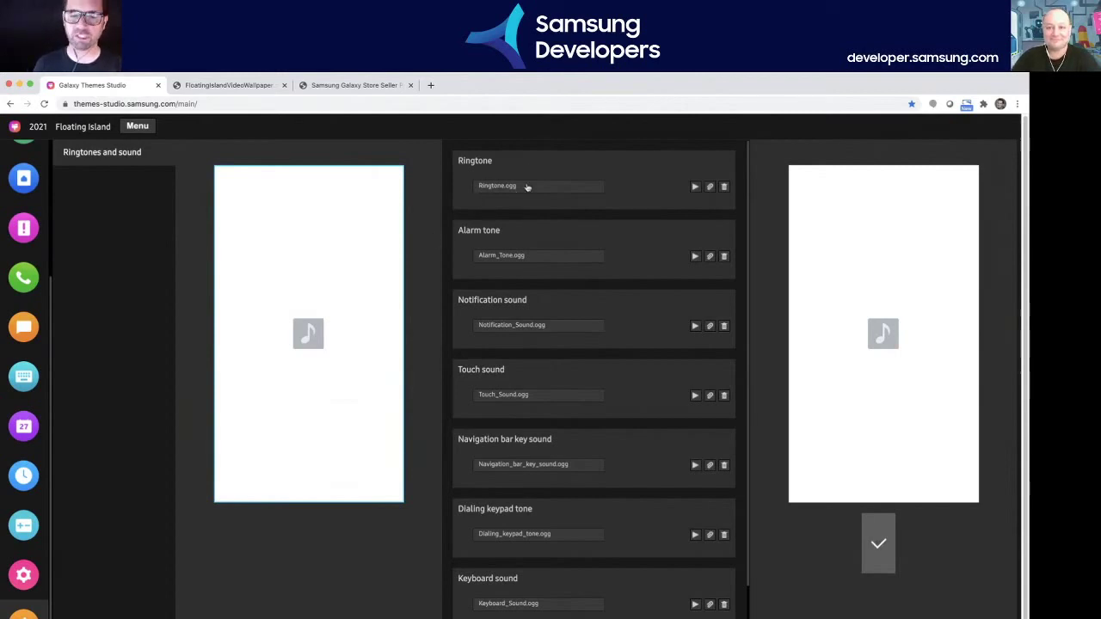
pyautogui.scroll(-2, 583, 327)
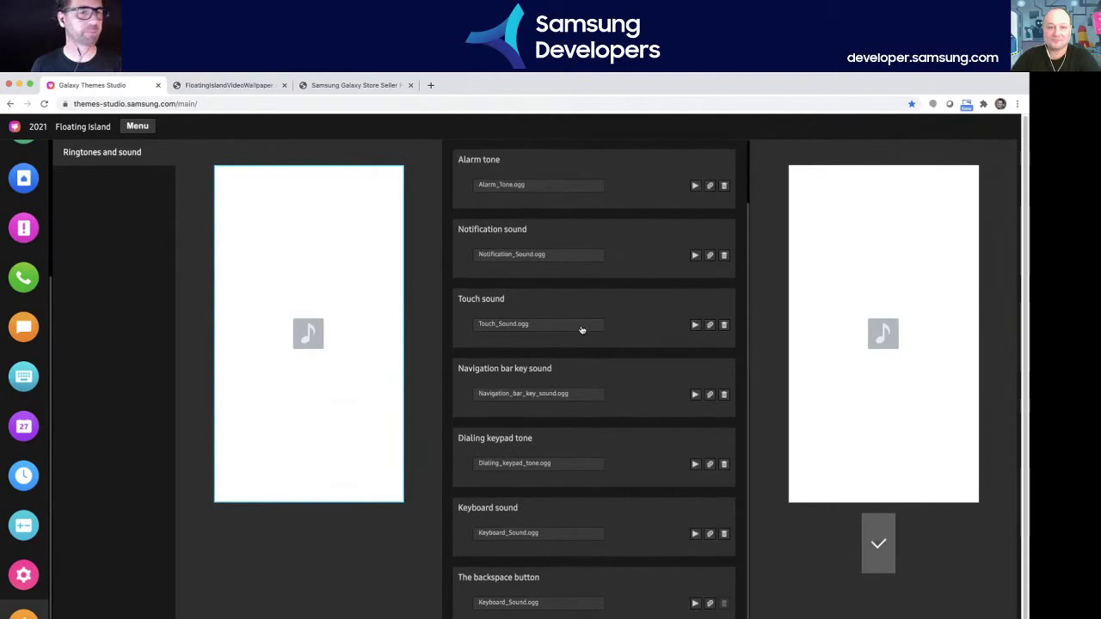
pyautogui.scroll(2, 581, 329)
pyautogui.scroll(3, 31, 295)
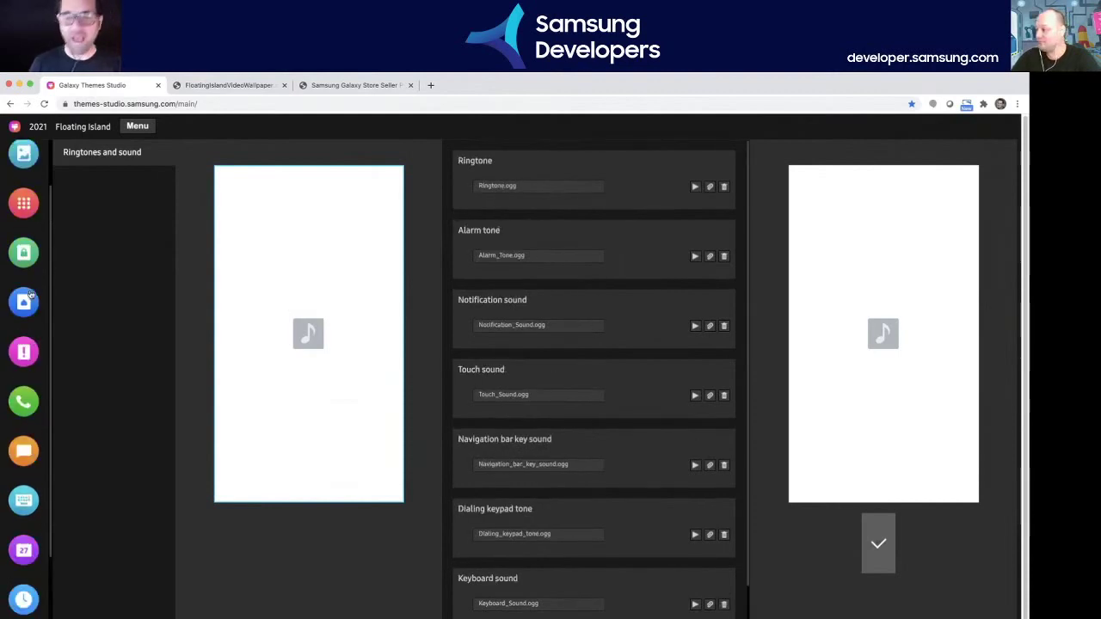
pyautogui.scroll(2, 30, 295)
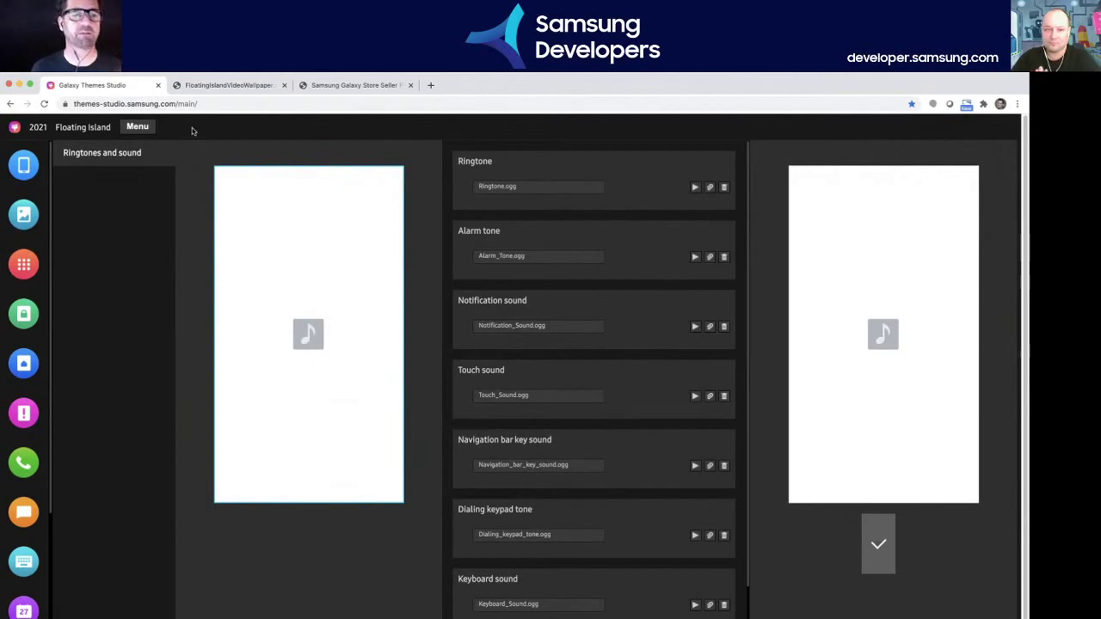
# - Preview the theme's key screens in an enlarged window, look through them, and close the preview
pyautogui.click(142, 128)
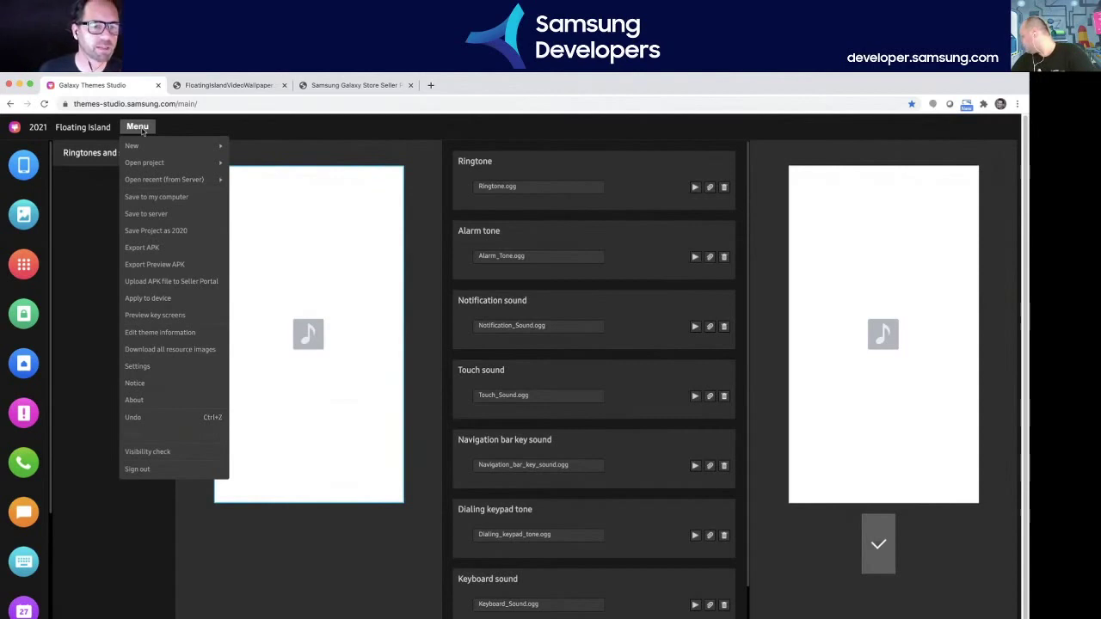
pyautogui.moveTo(148, 145)
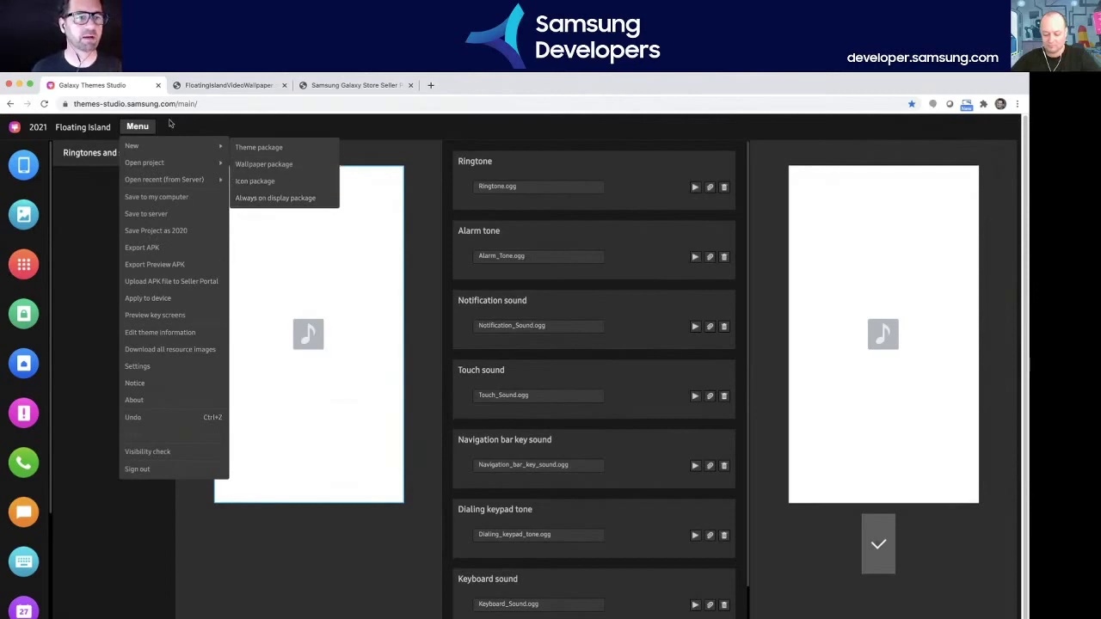
pyautogui.moveTo(138, 165)
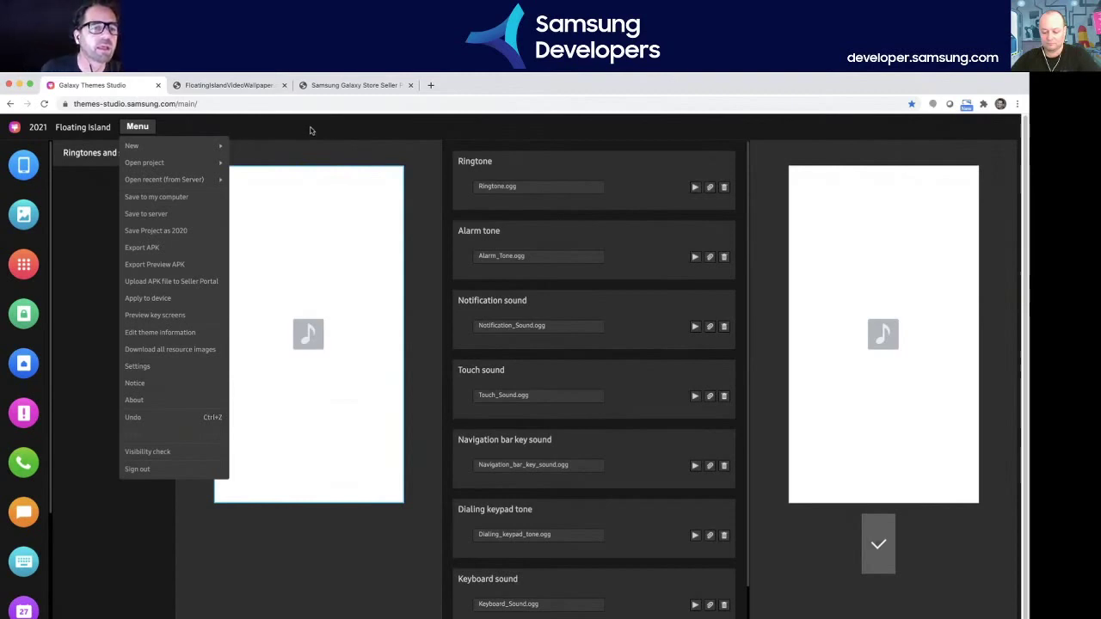
pyautogui.moveTo(215, 146)
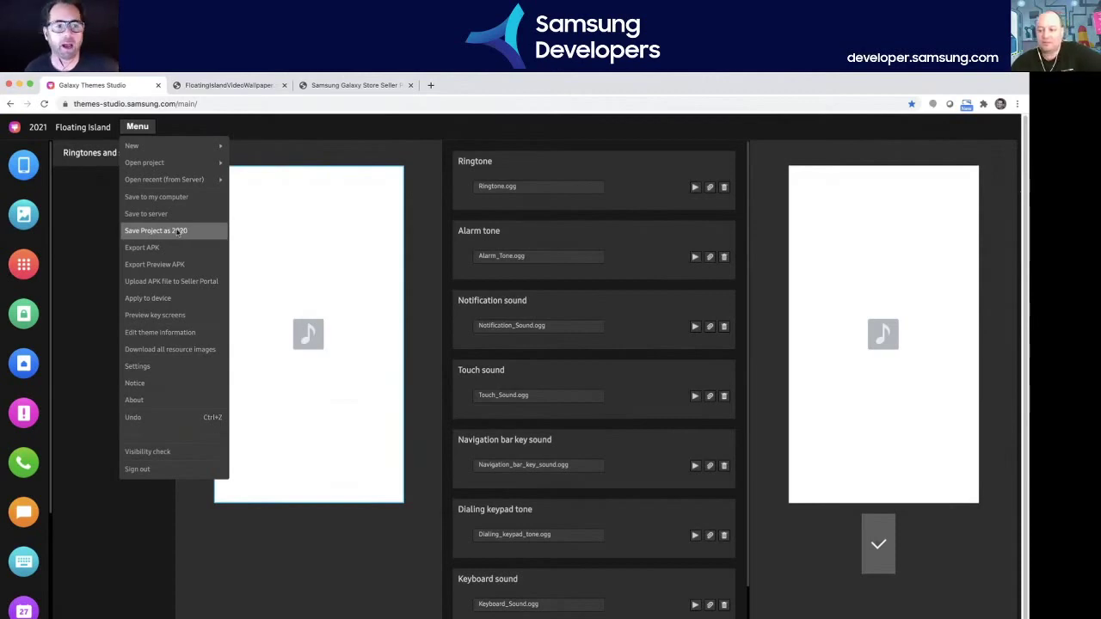
pyautogui.moveTo(187, 182)
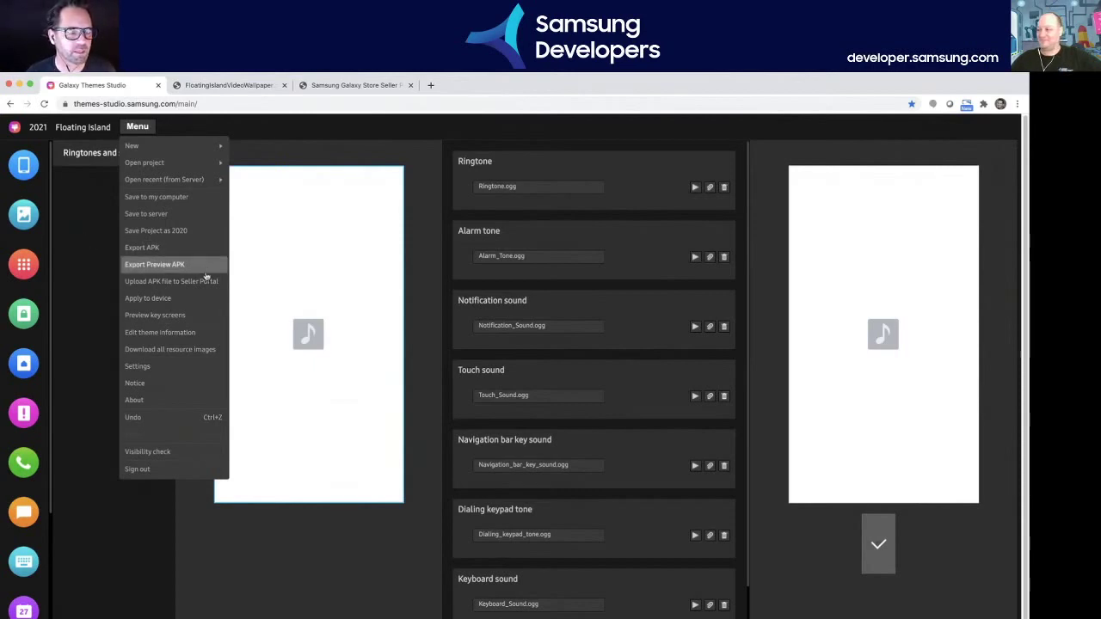
pyautogui.click(153, 317)
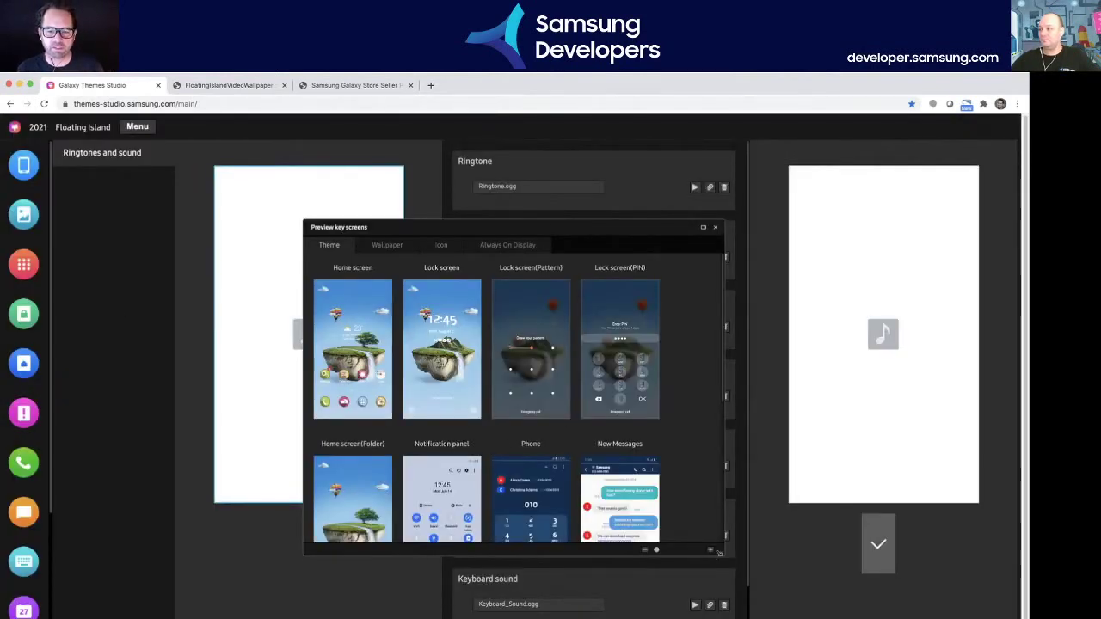
pyautogui.moveTo(712, 550); pyautogui.dragTo(764, 618)
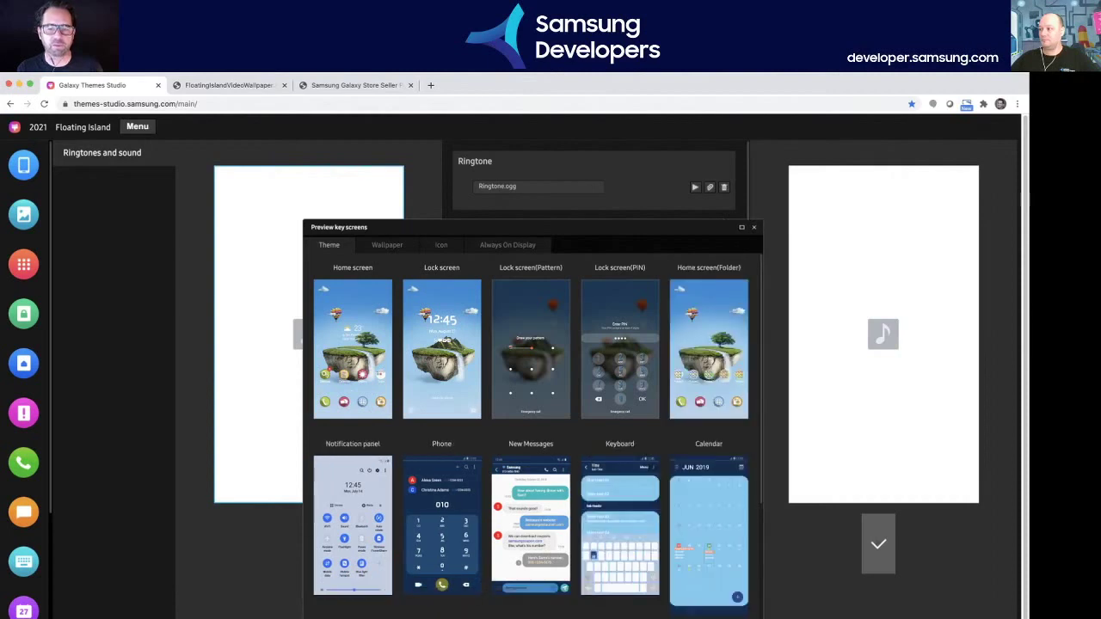
pyautogui.moveTo(539, 223); pyautogui.dragTo(468, 216)
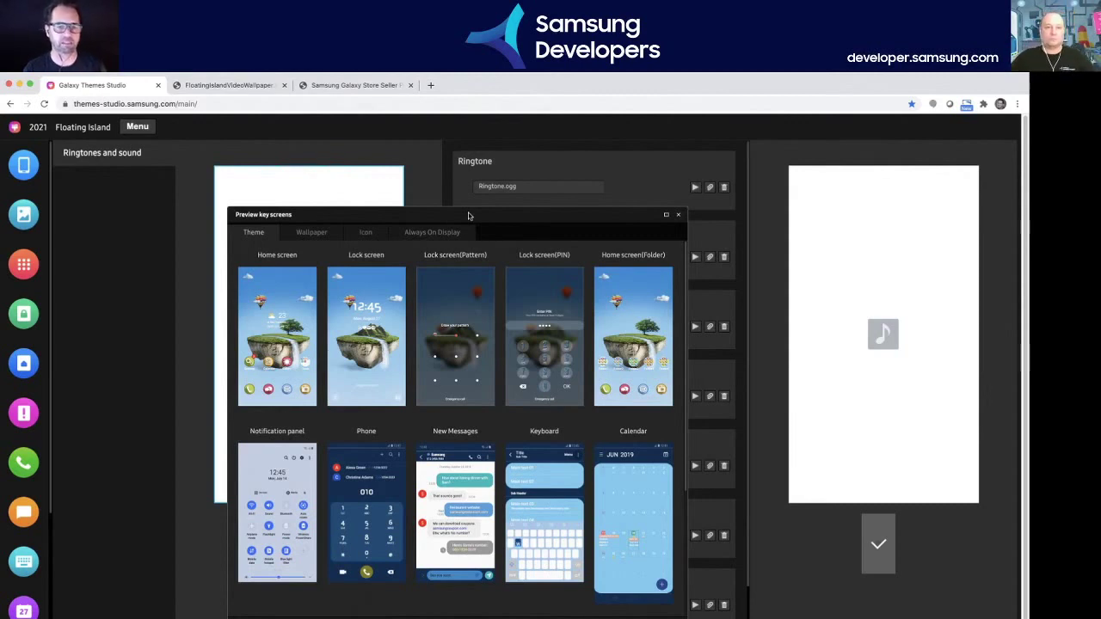
pyautogui.scroll(-3, 522, 393)
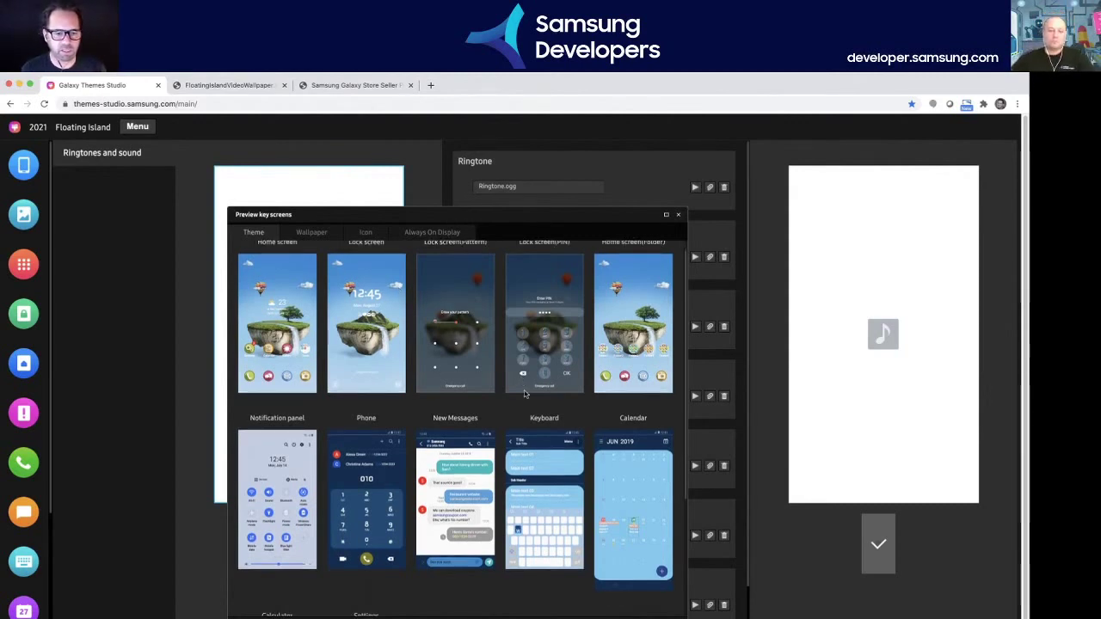
pyautogui.scroll(3, 526, 393)
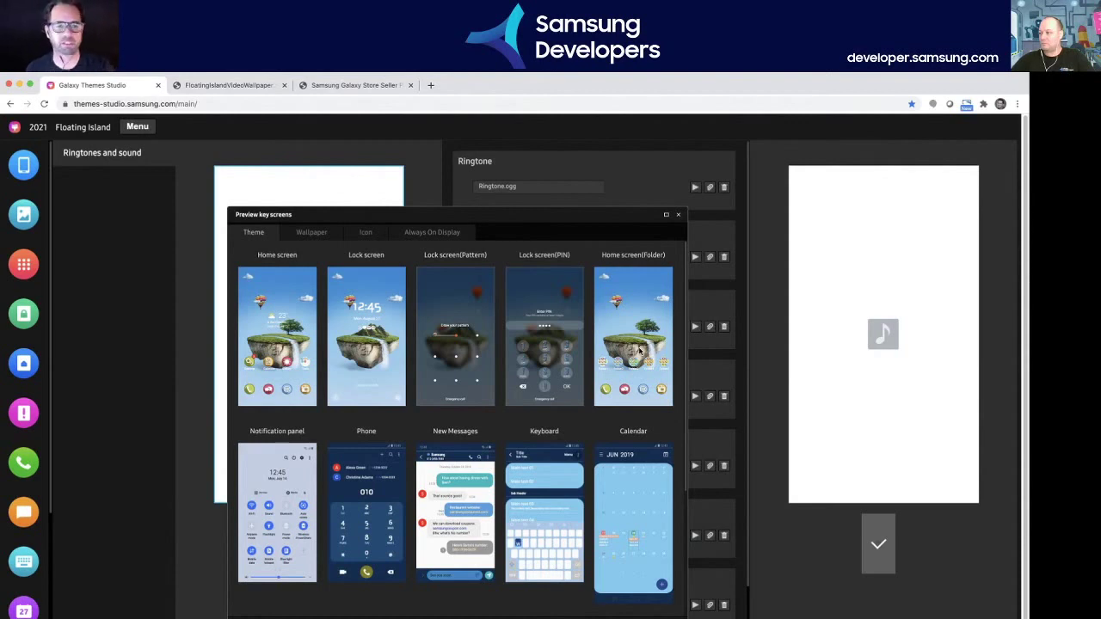
pyautogui.click(678, 216)
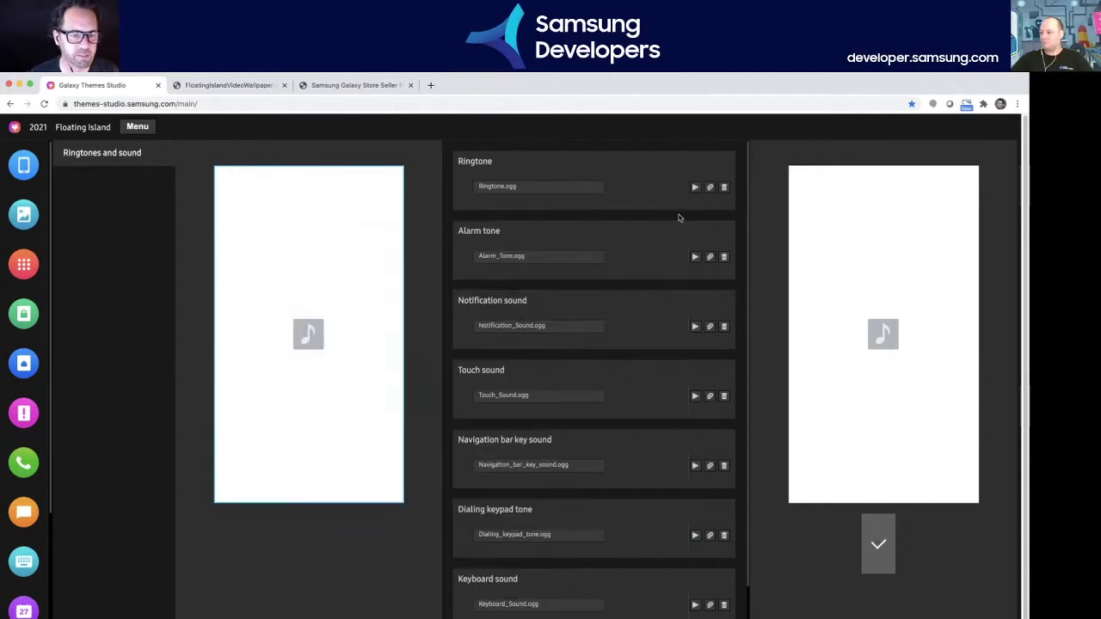
# - Run the visibility check on the theme and look through the screens listed in its overview
pyautogui.click(137, 126)
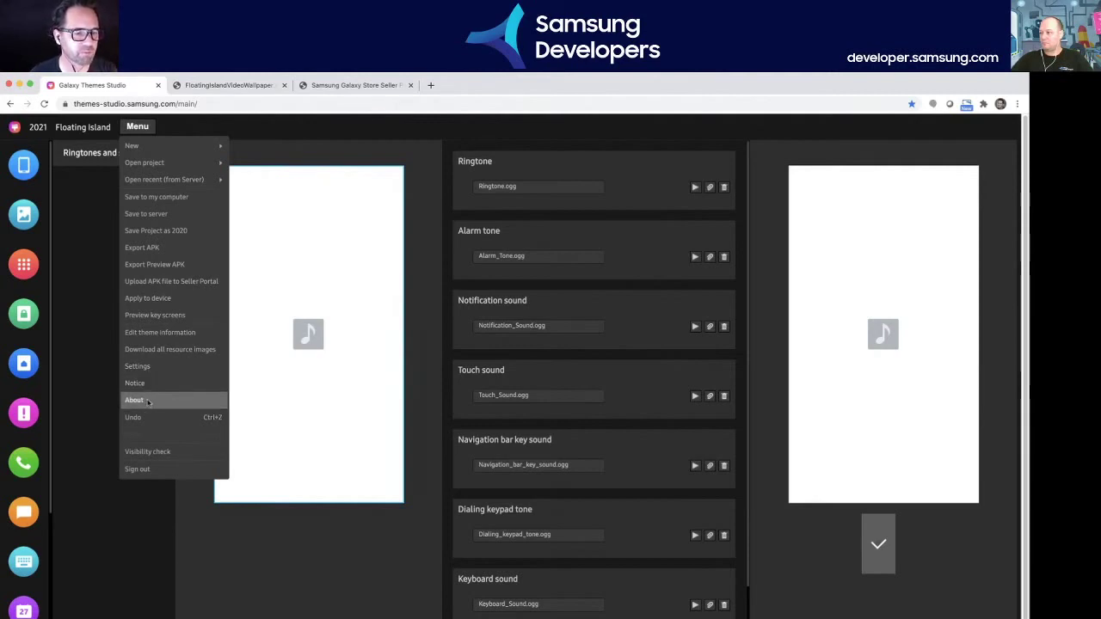
pyautogui.click(150, 454)
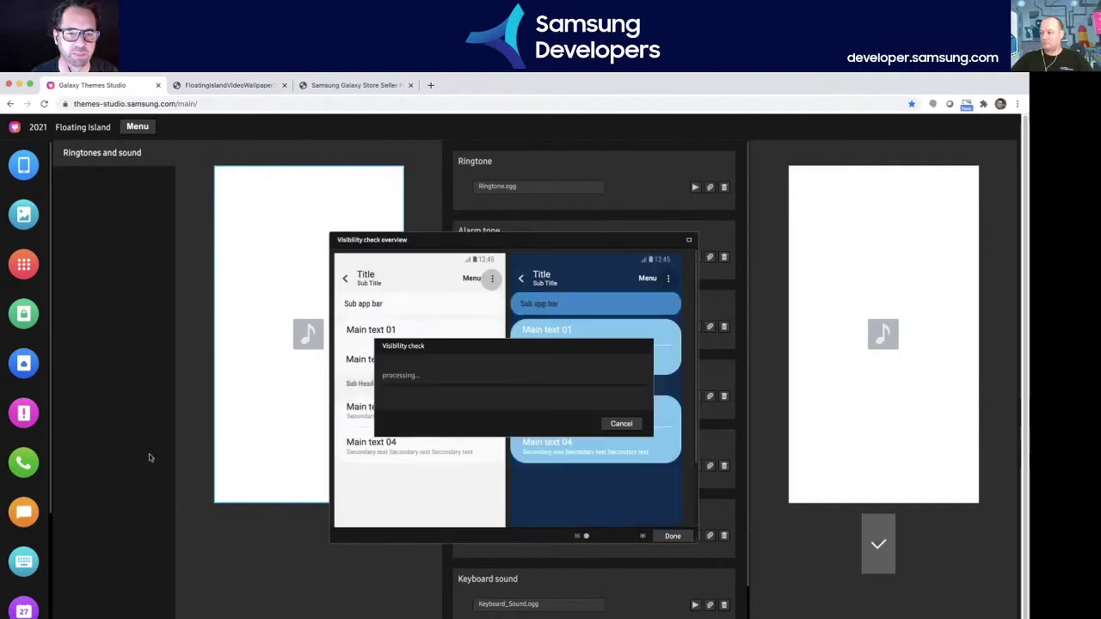
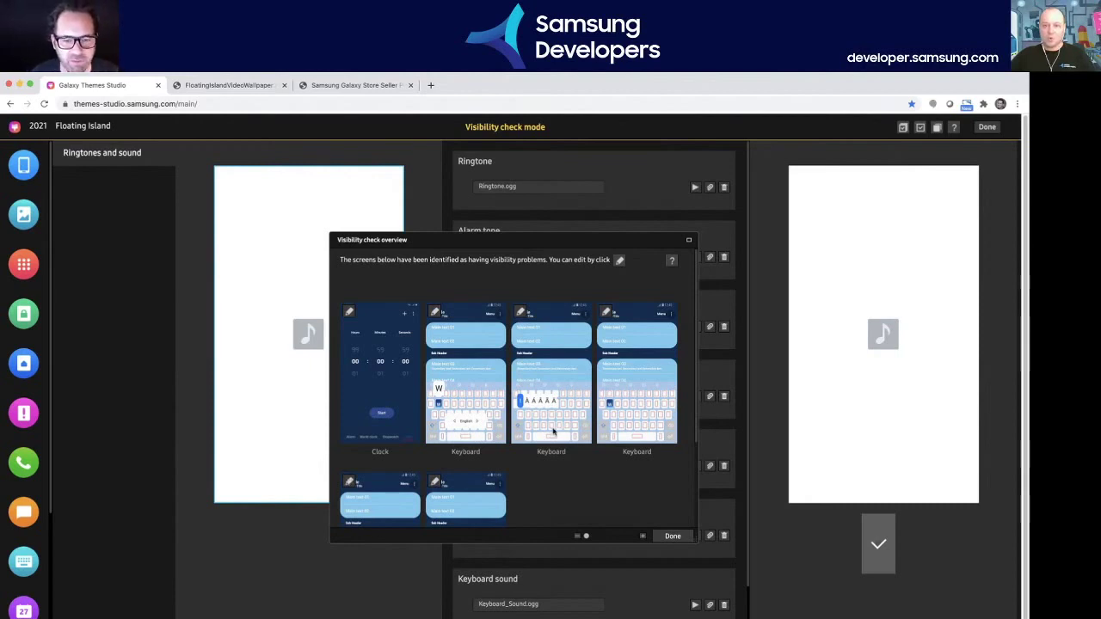
pyautogui.scroll(-1, 559, 422)
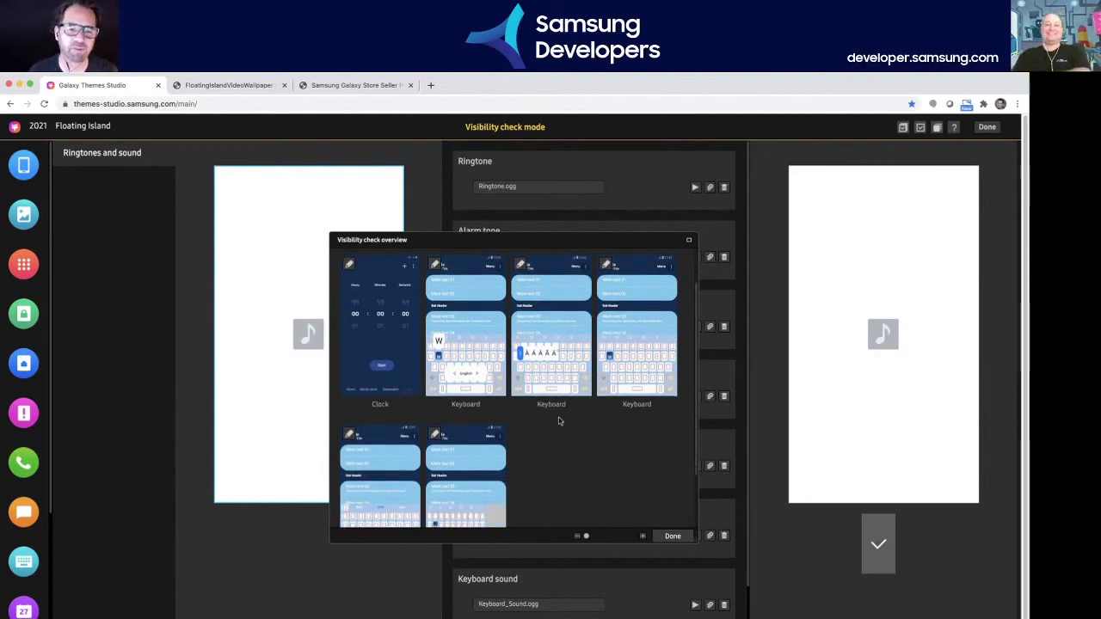
pyautogui.scroll(-3, 559, 420)
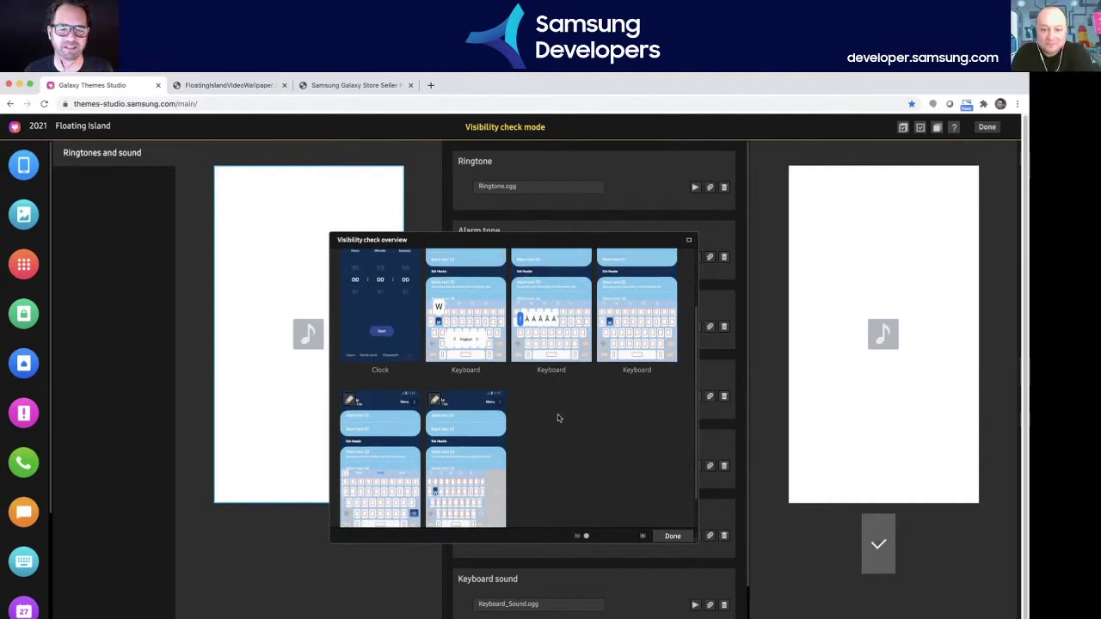
pyautogui.scroll(2, 557, 418)
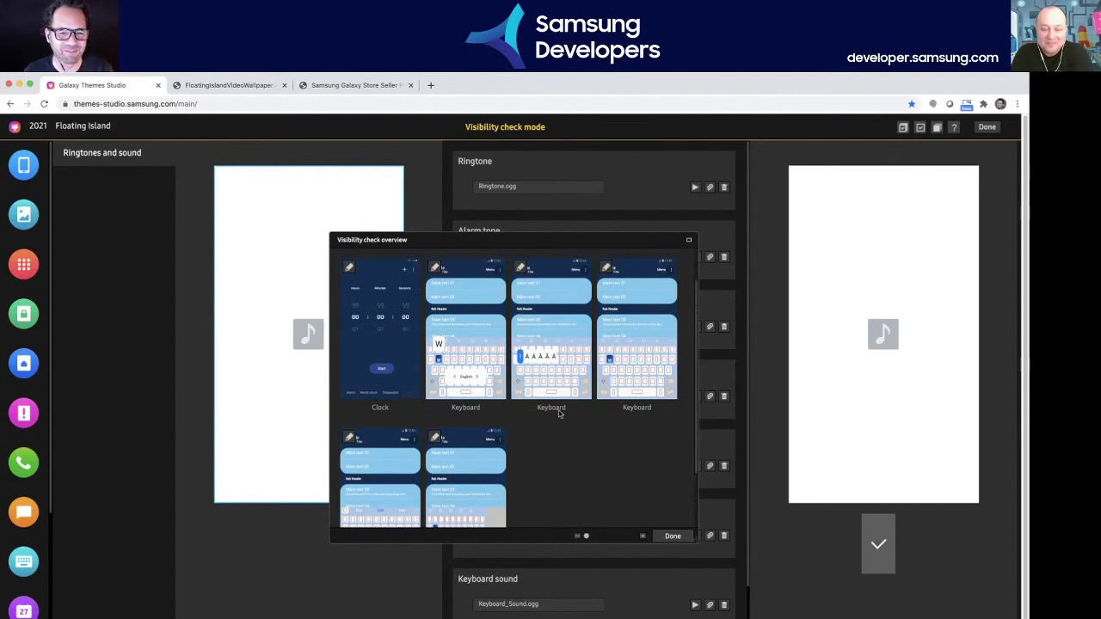
pyautogui.scroll(2, 558, 414)
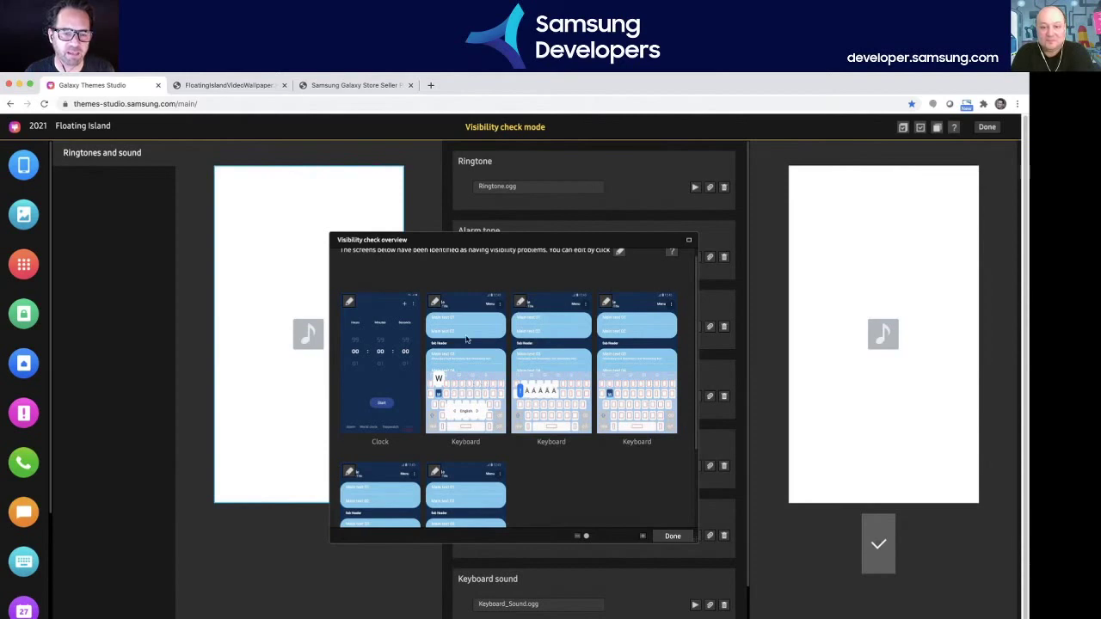
pyautogui.scroll(1, 466, 340)
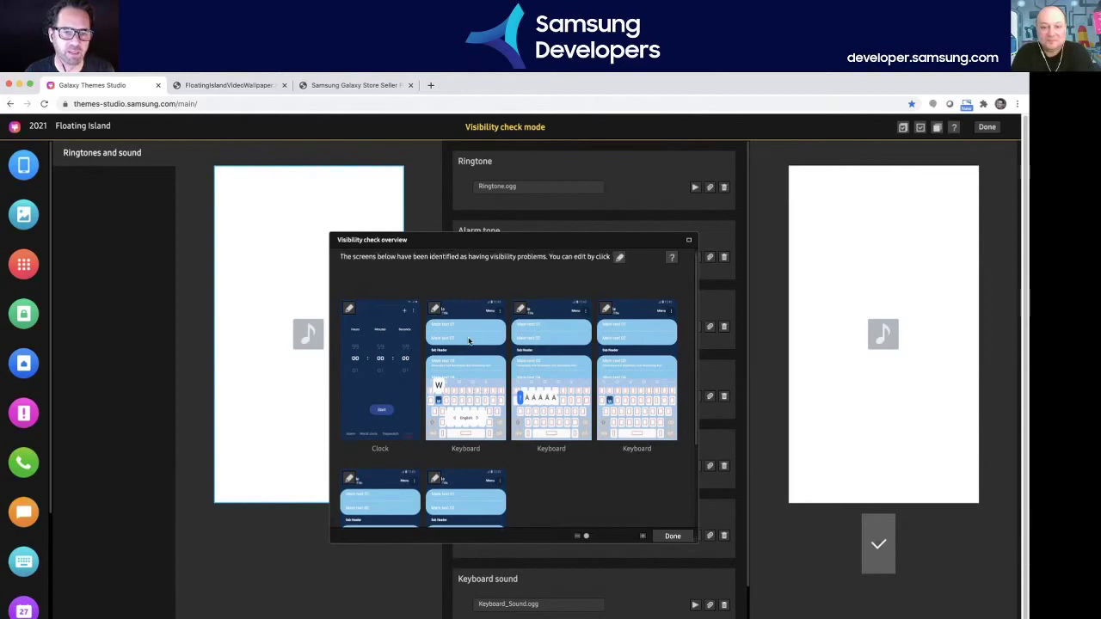
# - Open the flagged keyboard bubble screen for editing and set the QWERTY bubble color to #FF0000
pyautogui.click(434, 308)
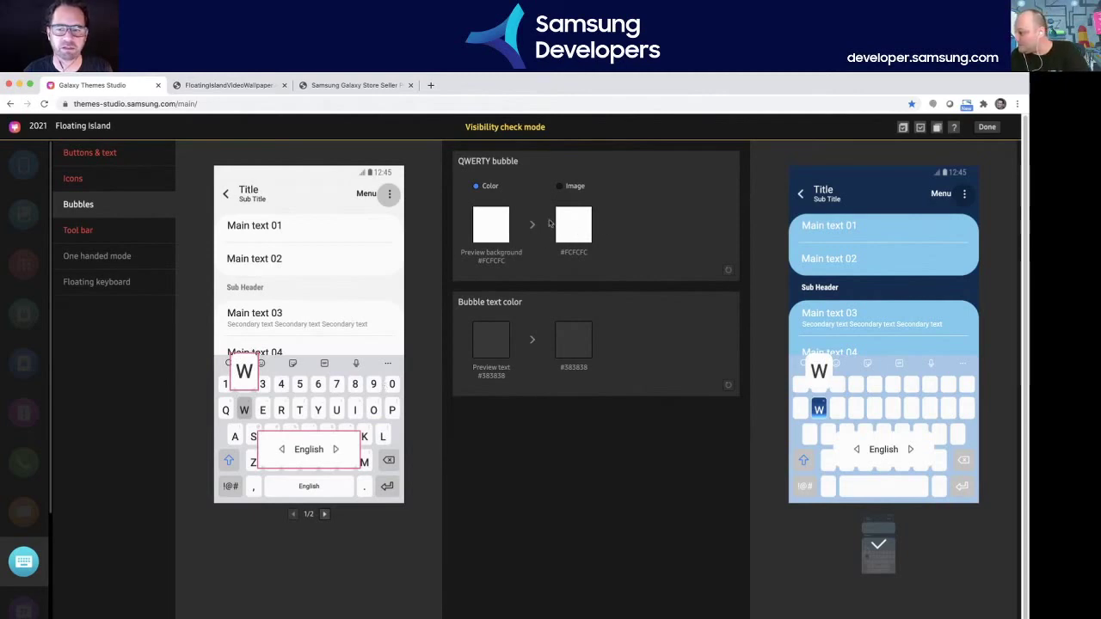
pyautogui.click(584, 225)
pyautogui.moveTo(503, 348); pyautogui.dragTo(517, 323)
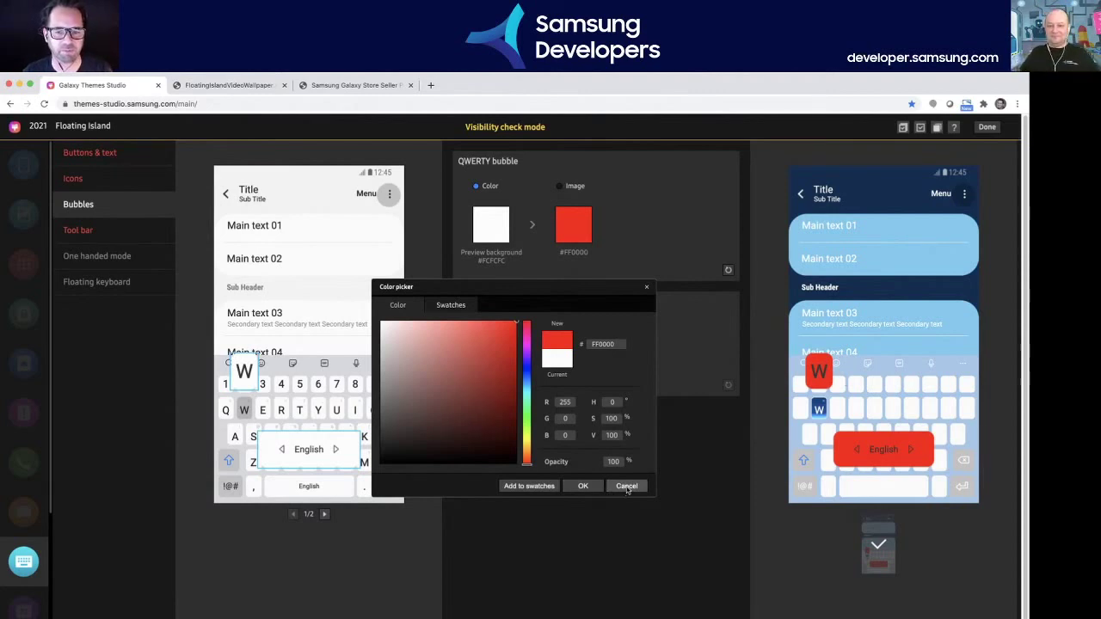
pyautogui.click(582, 487)
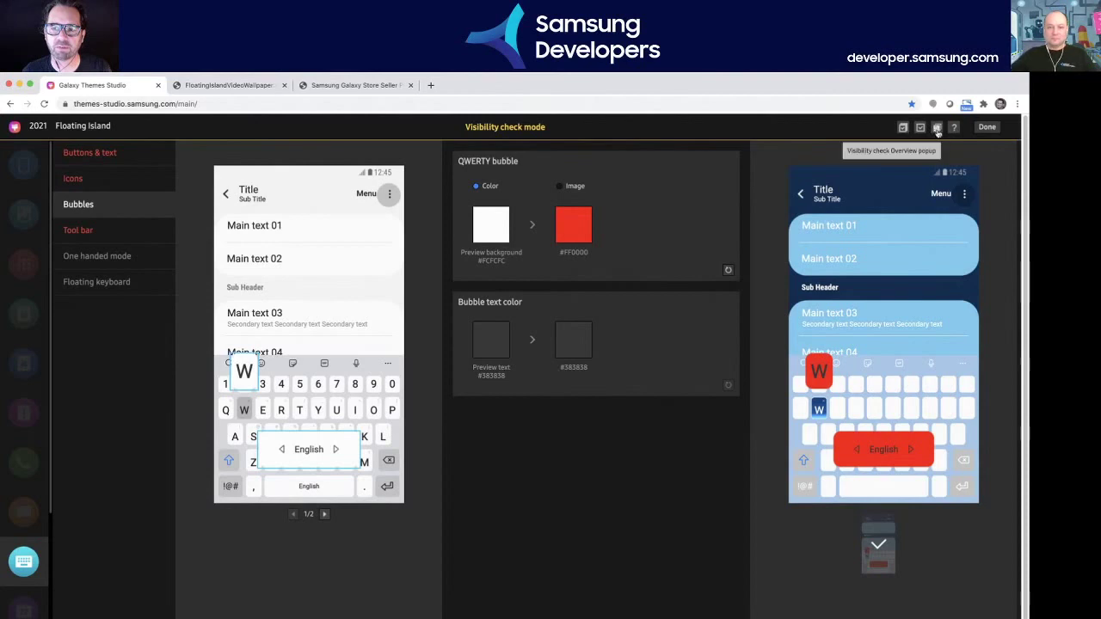
# - Inspect the flagged Clock screen from the visibility overview, then set the common selected tab text color to #00FF12
pyautogui.click(937, 129)
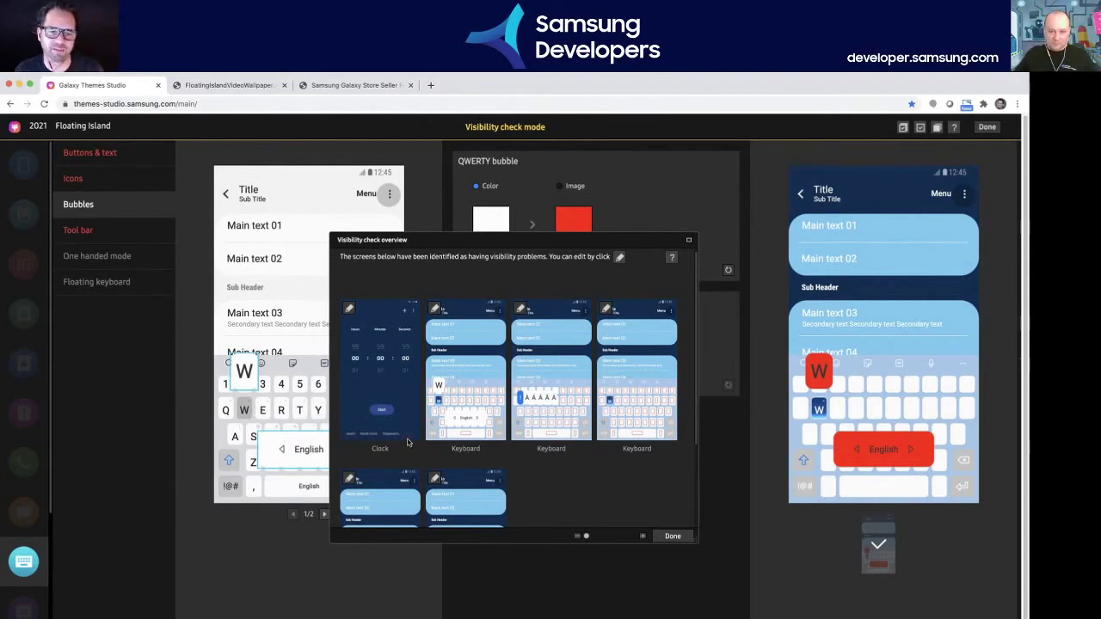
pyautogui.click(350, 312)
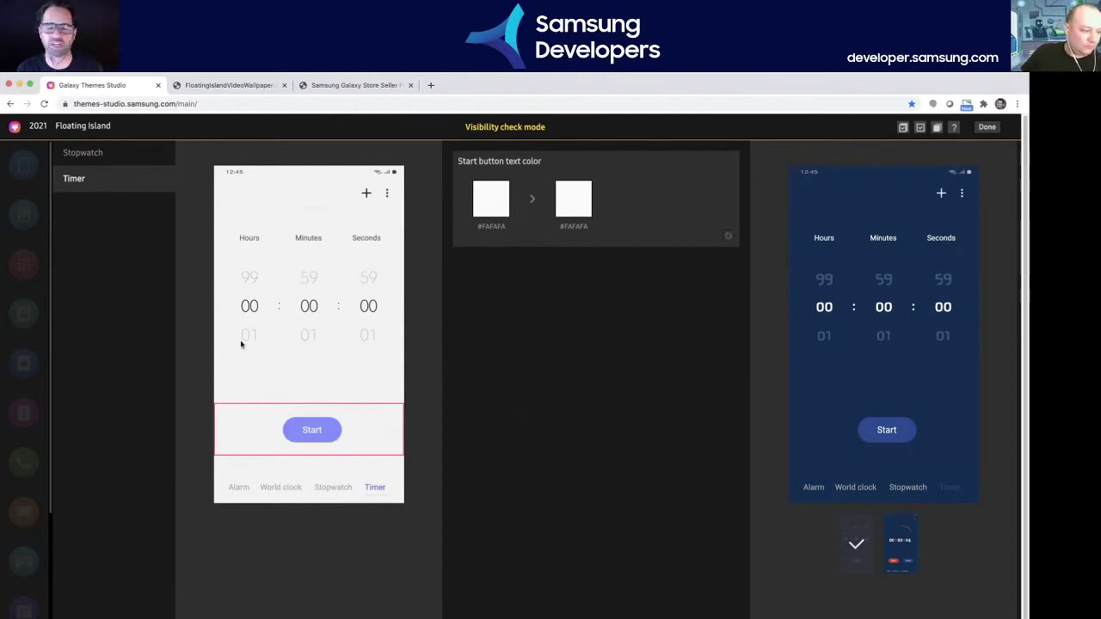
pyautogui.click(22, 164)
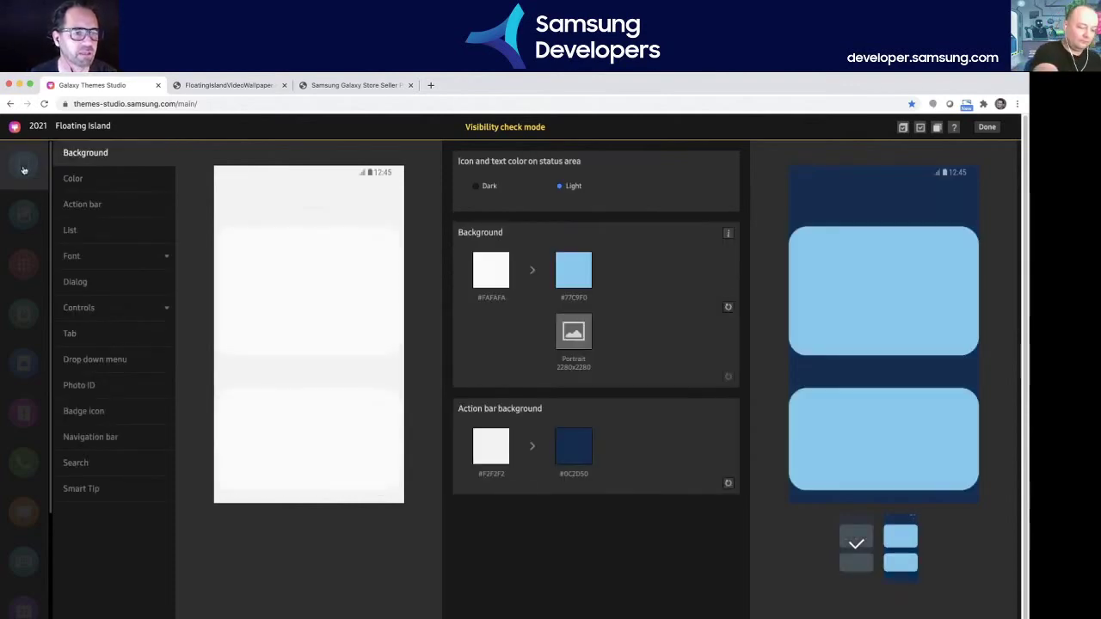
pyautogui.click(115, 334)
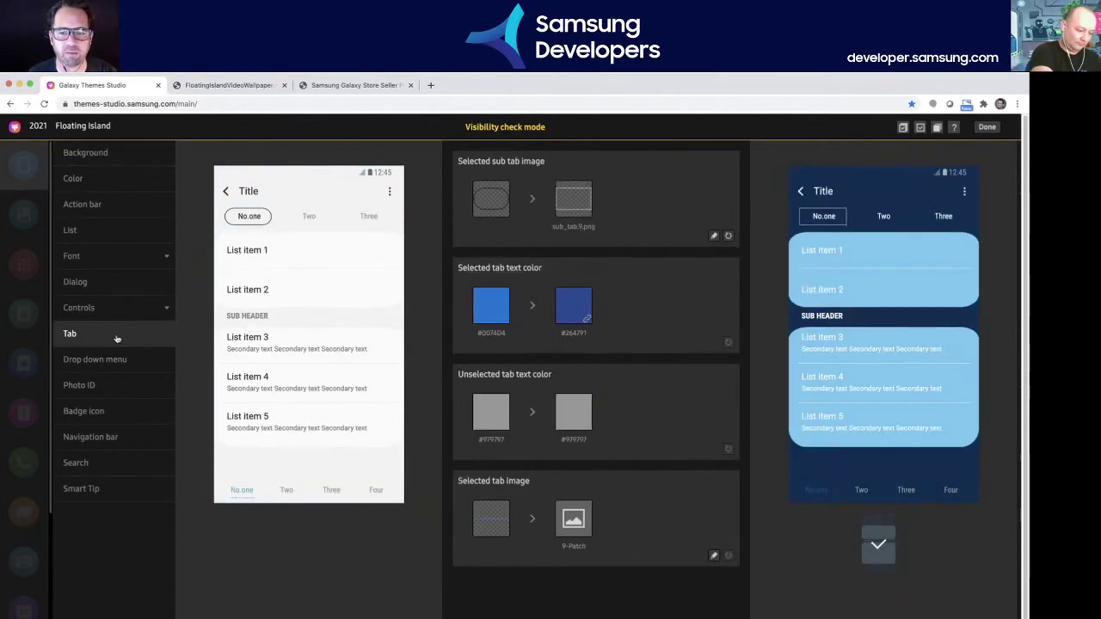
pyautogui.click(585, 304)
pyautogui.click(525, 413)
pyautogui.click(516, 324)
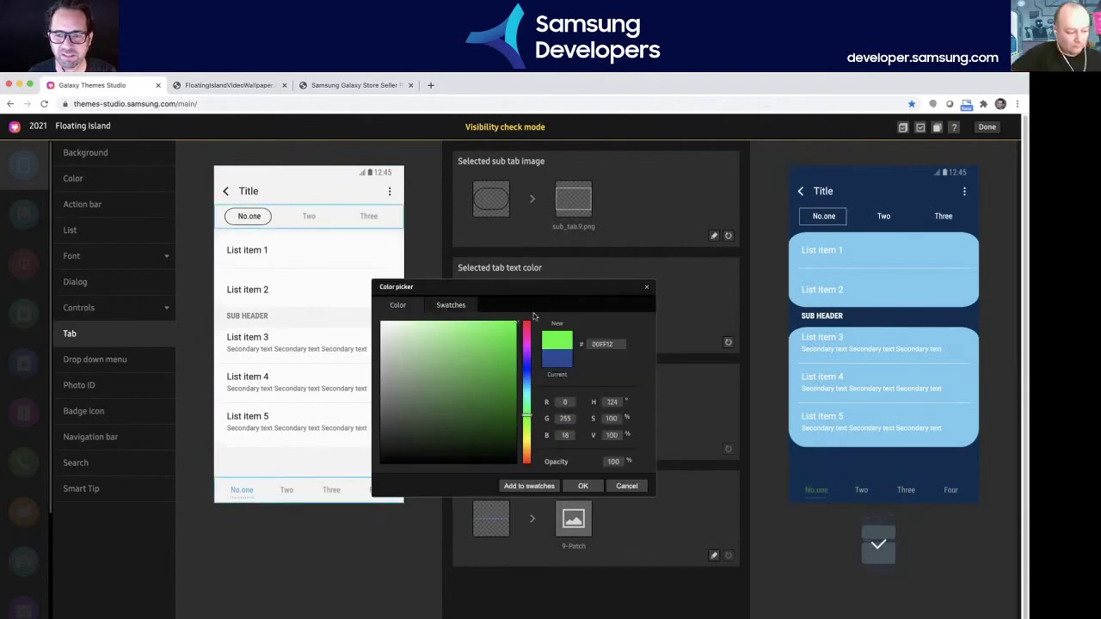
pyautogui.click(582, 486)
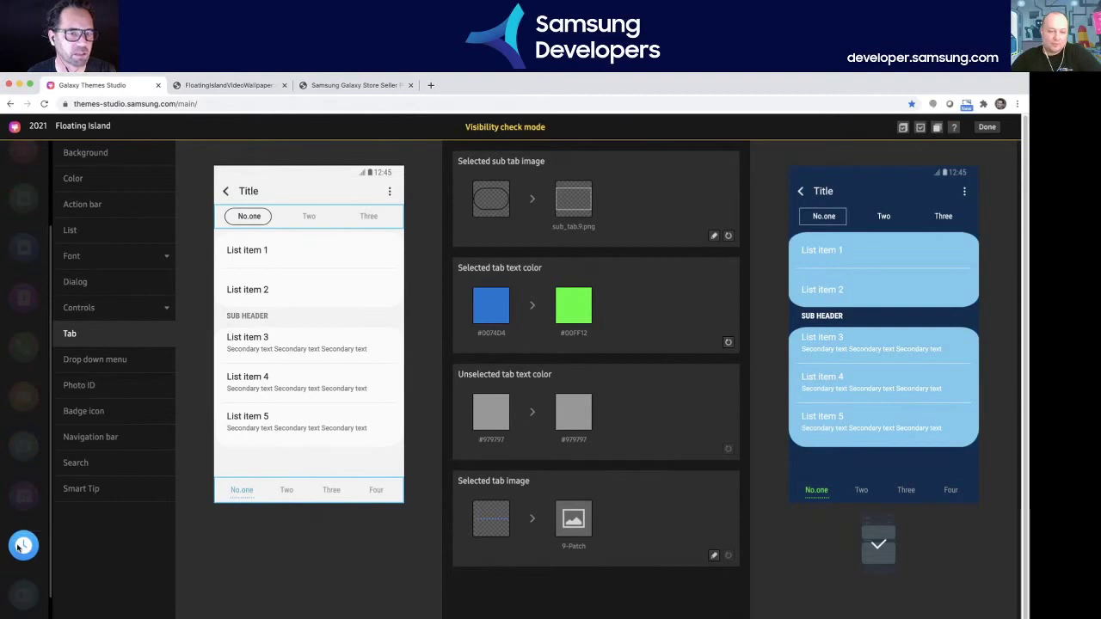
# - Compare both Stopwatch screens of the clock, rerun the visibility check from there, and close its overview
pyautogui.click(19, 547)
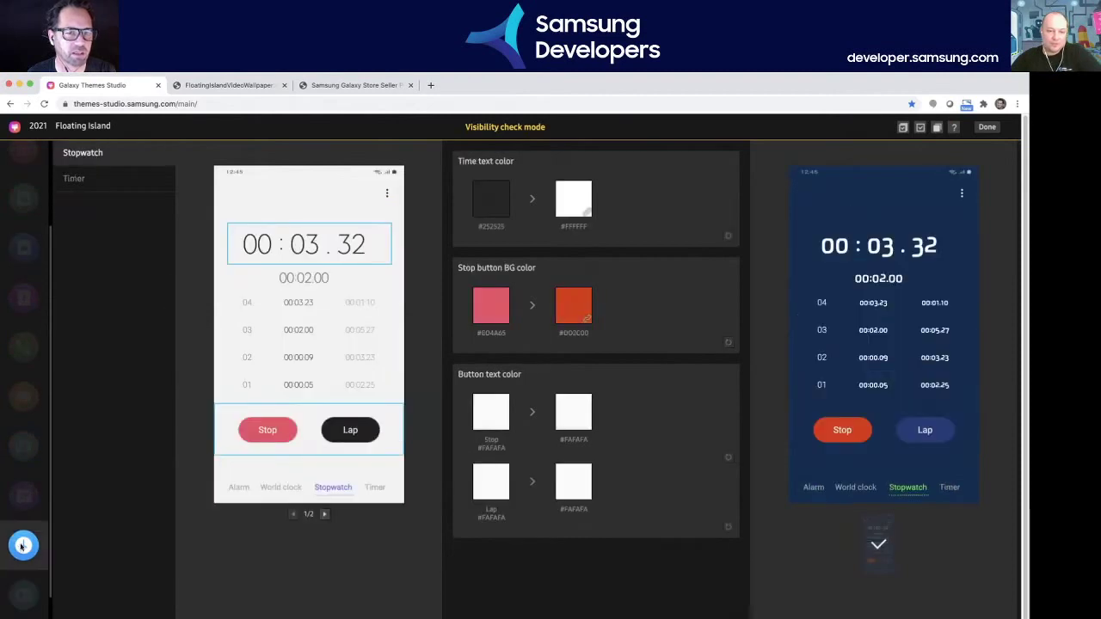
pyautogui.click(324, 514)
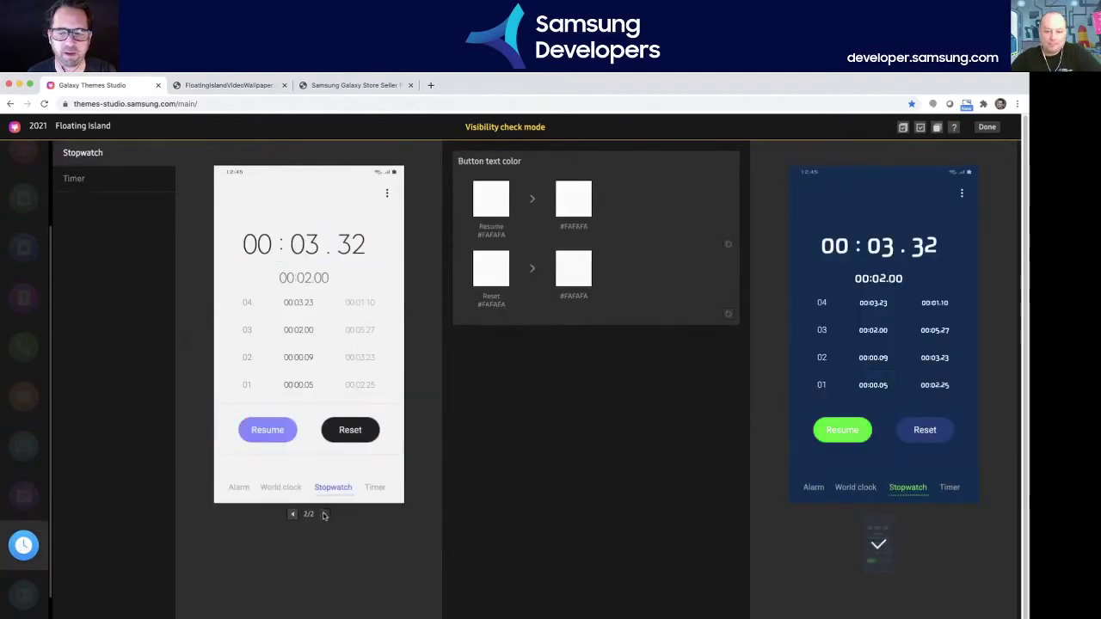
pyautogui.click(846, 434)
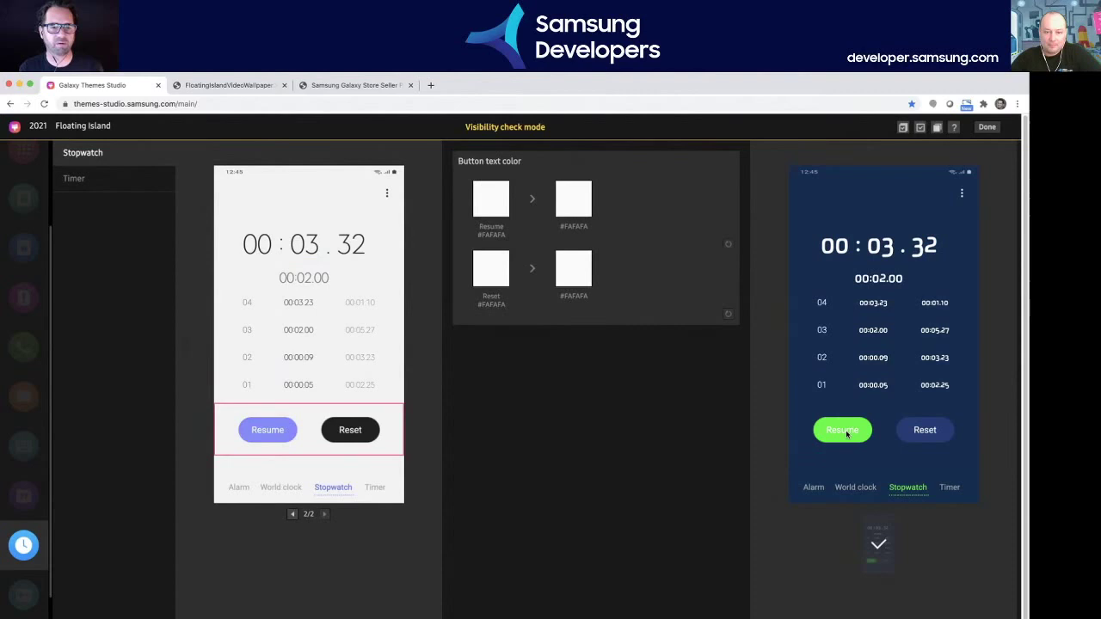
pyautogui.click(292, 515)
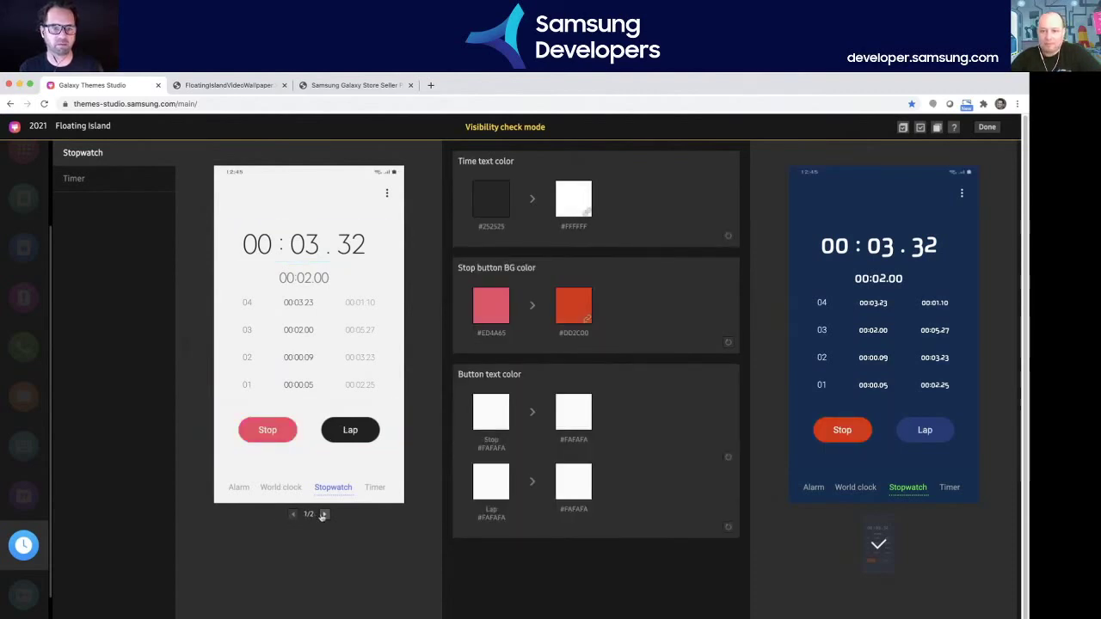
pyautogui.click(324, 514)
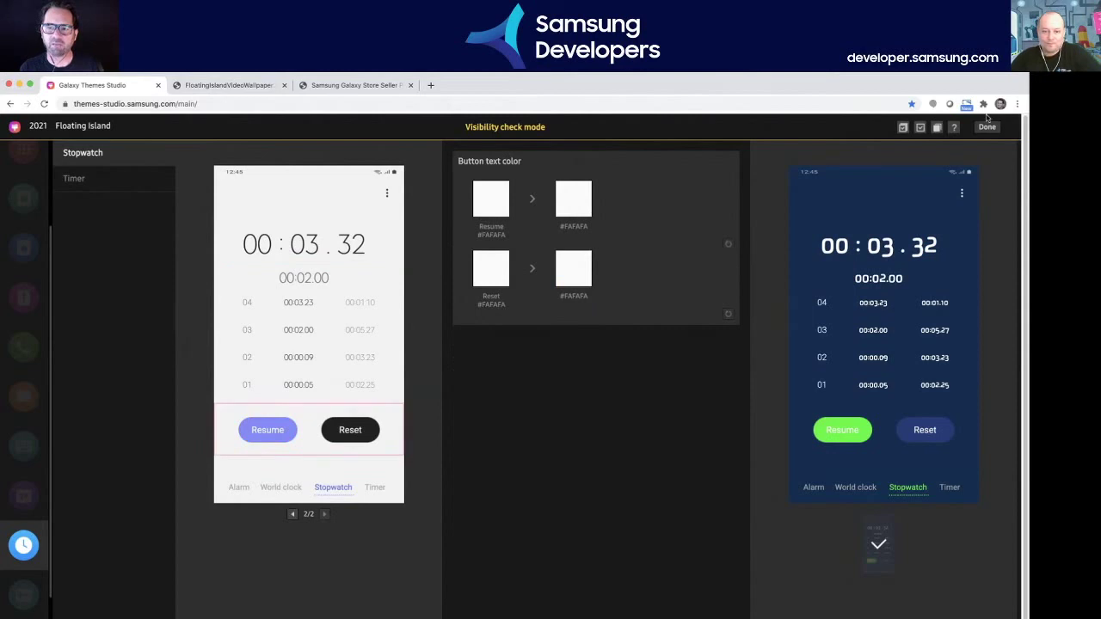
pyautogui.click(919, 129)
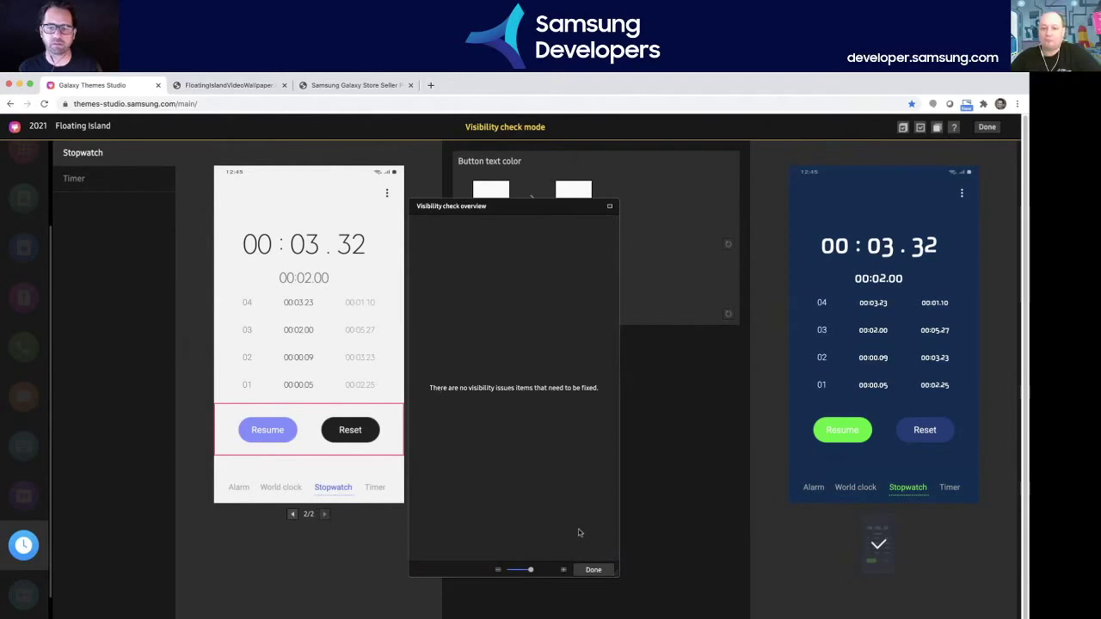
pyautogui.click(593, 571)
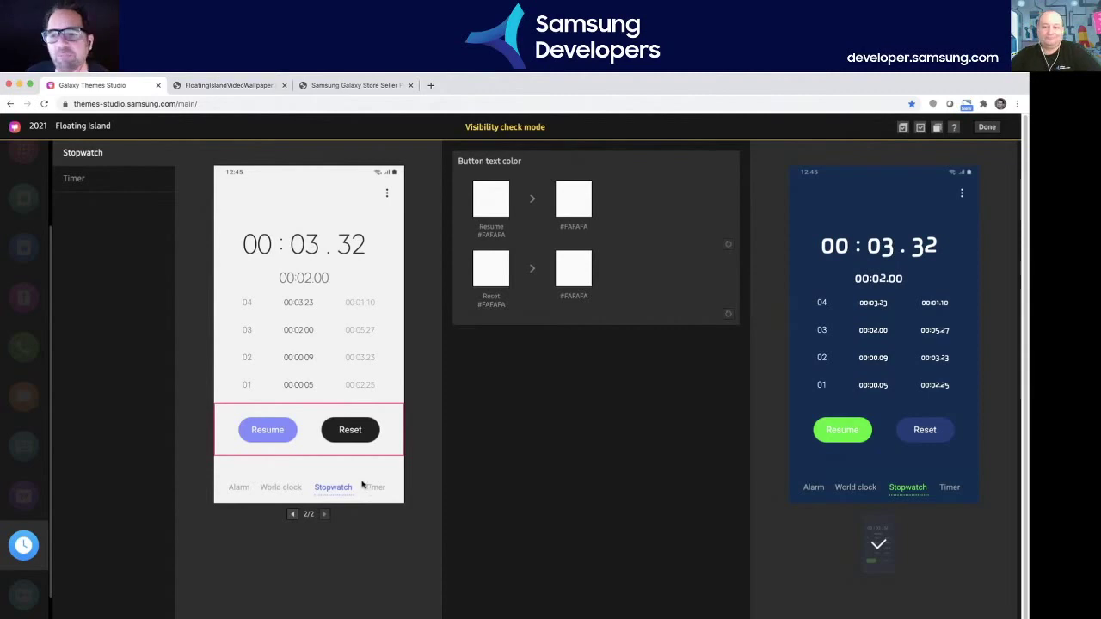
# - Review the flagged screens in the visibility check overview again and exit visibility check mode without fixing the remaining items
pyautogui.click(937, 128)
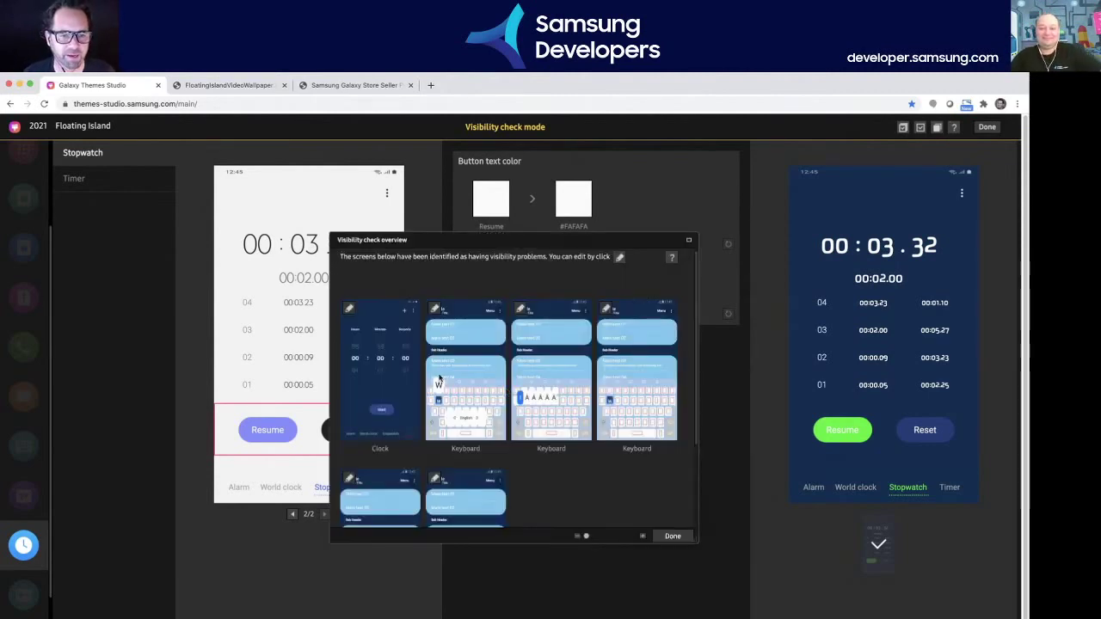
pyautogui.scroll(-3, 513, 400)
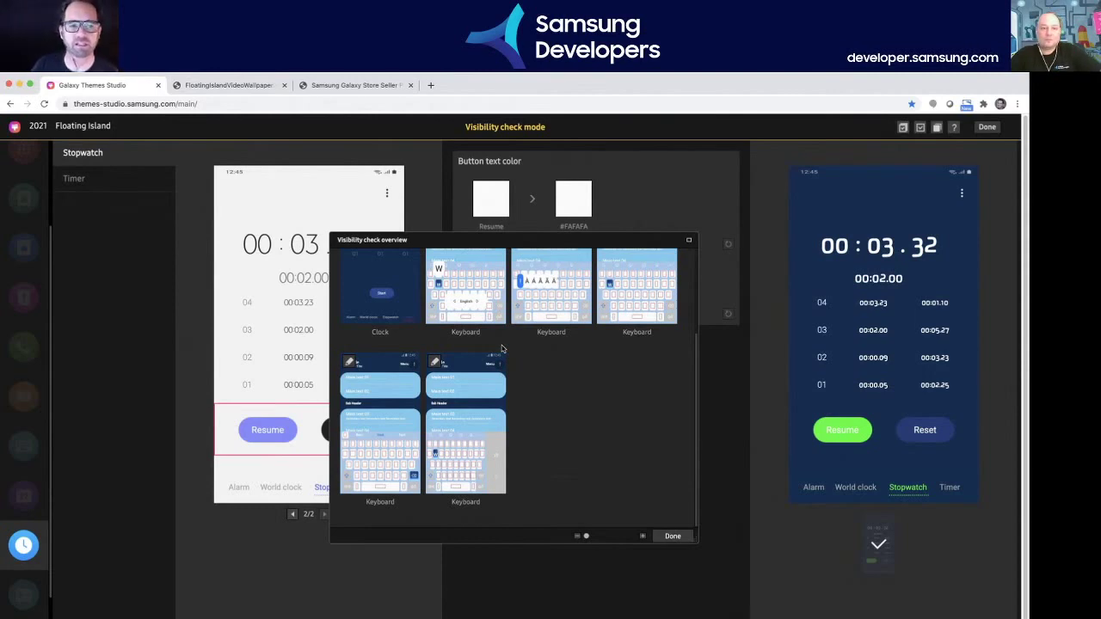
pyautogui.click(672, 536)
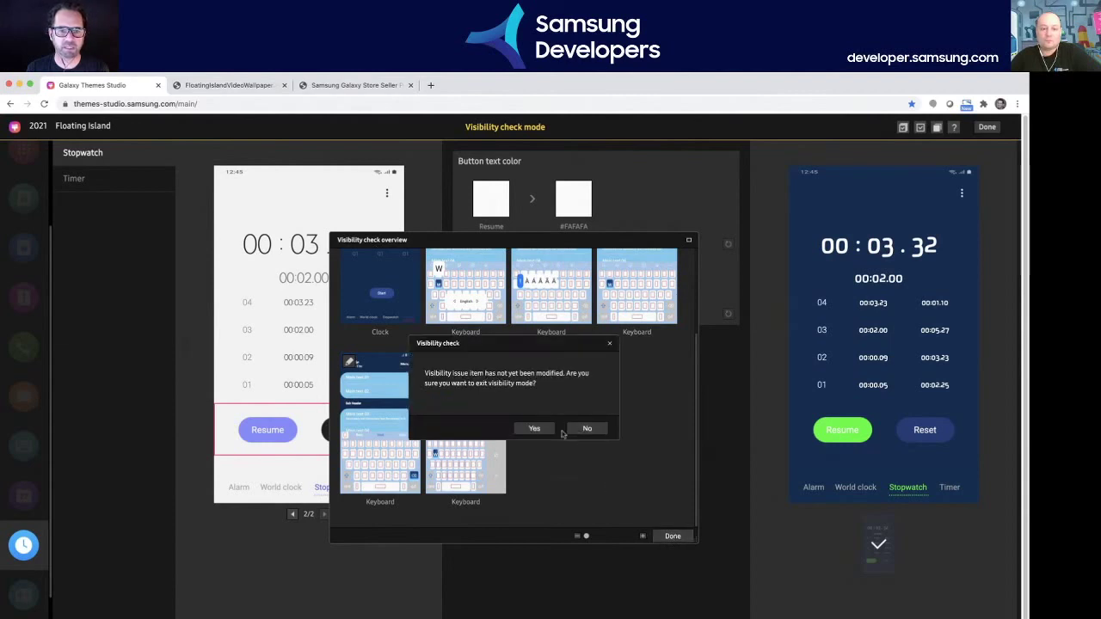
pyautogui.click(535, 428)
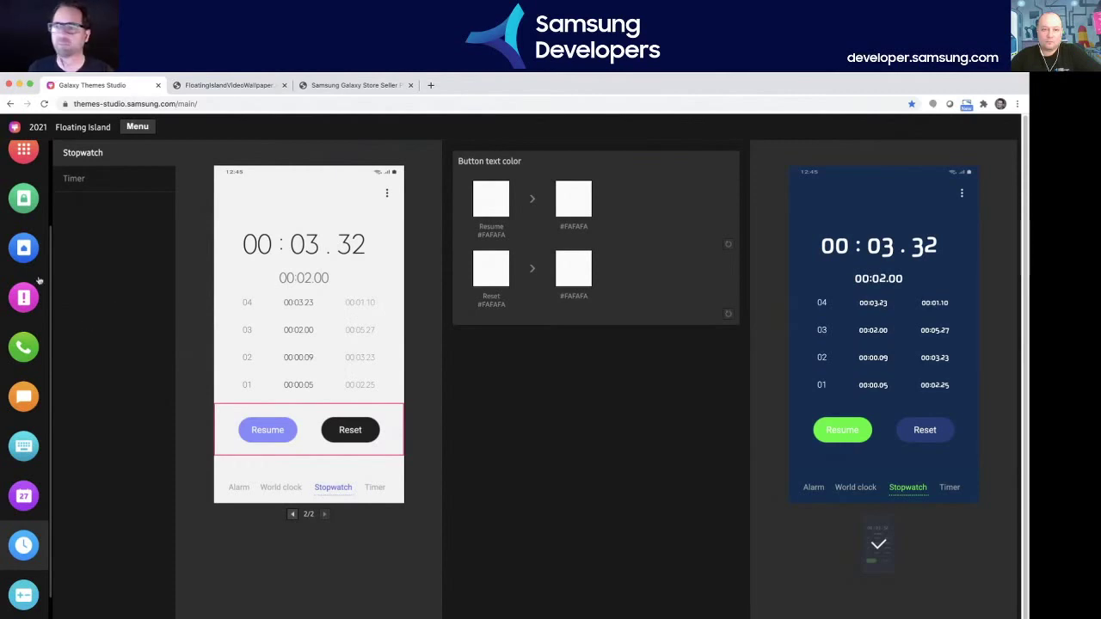
pyautogui.scroll(3, 24, 295)
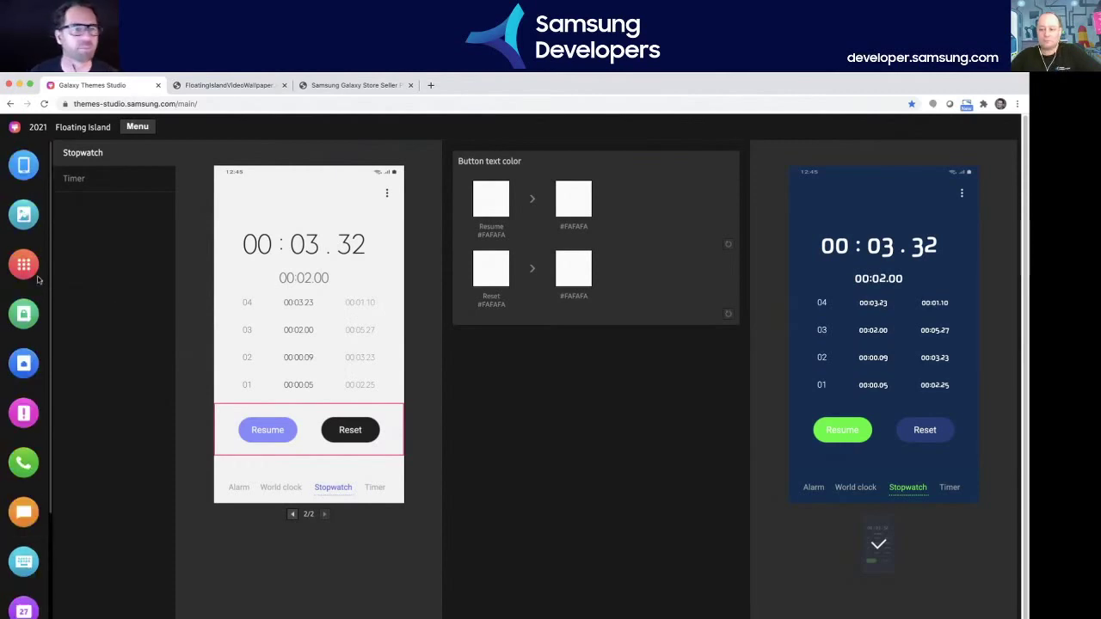
# - Start a new theme package without saving the changes to the Floating Island project
pyautogui.click(131, 128)
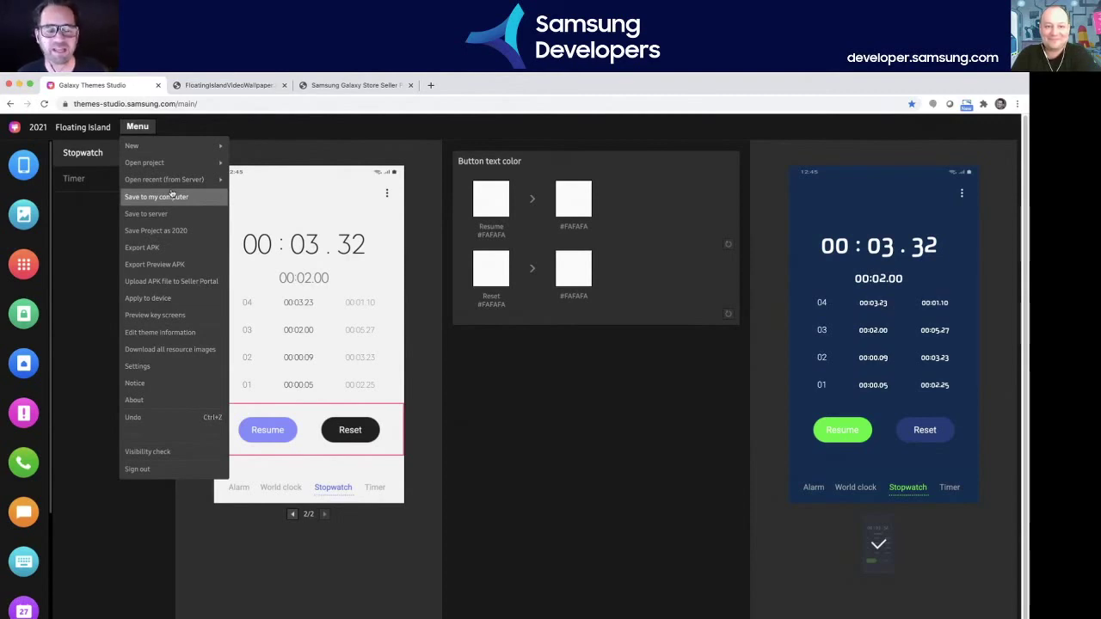
pyautogui.moveTo(171, 186)
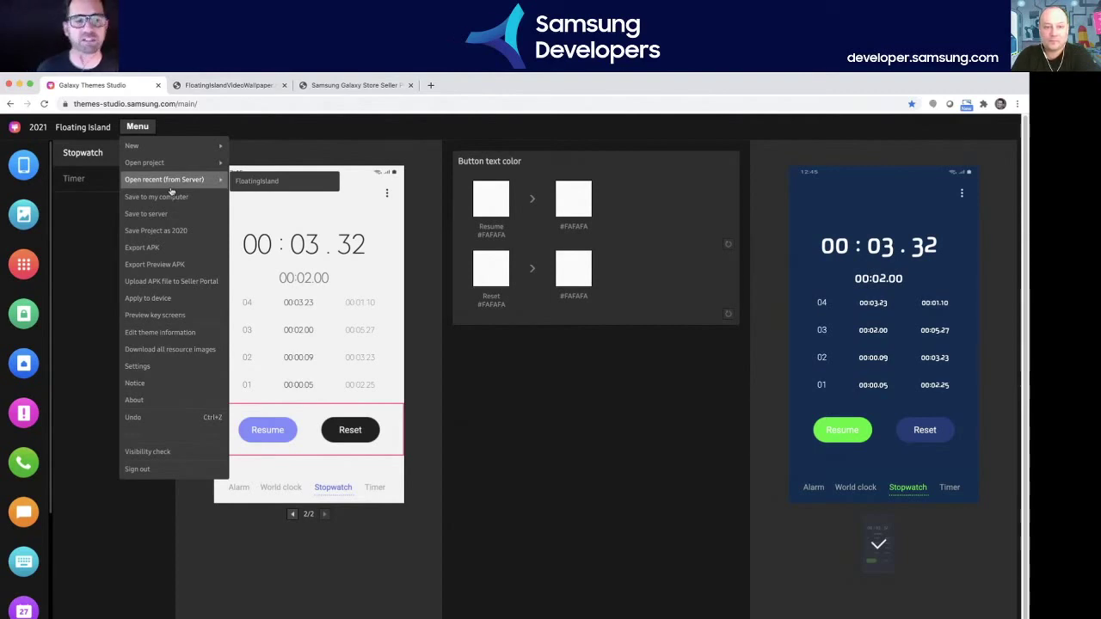
pyautogui.moveTo(170, 151)
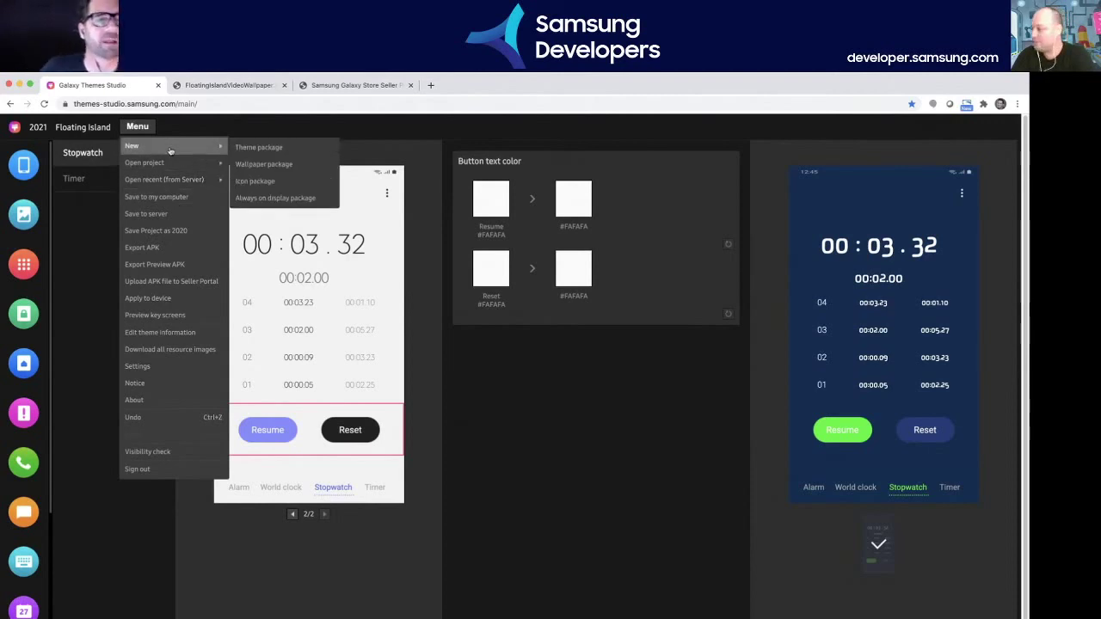
pyautogui.click(275, 149)
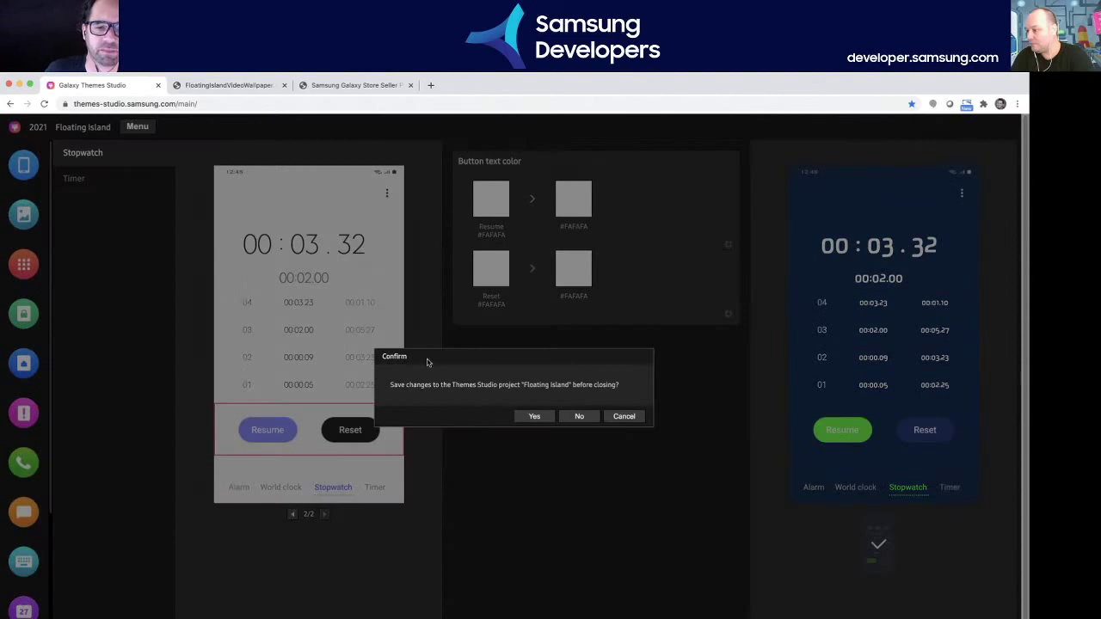
pyautogui.click(578, 416)
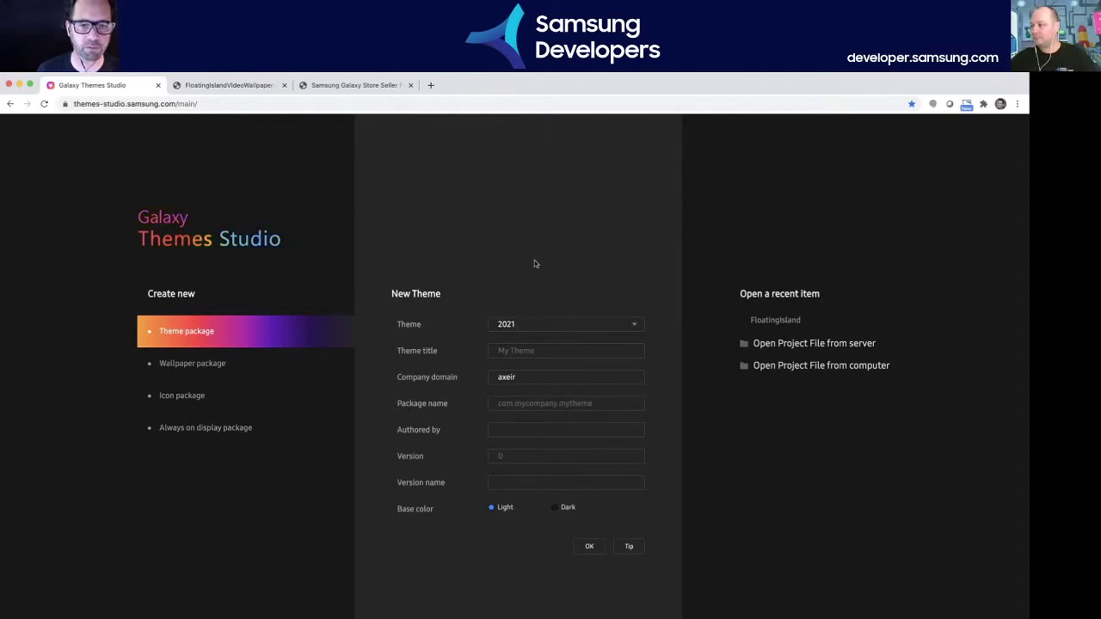
# - Title the new theme Flying Island and highlight the title part of its package name
pyautogui.click(560, 357)
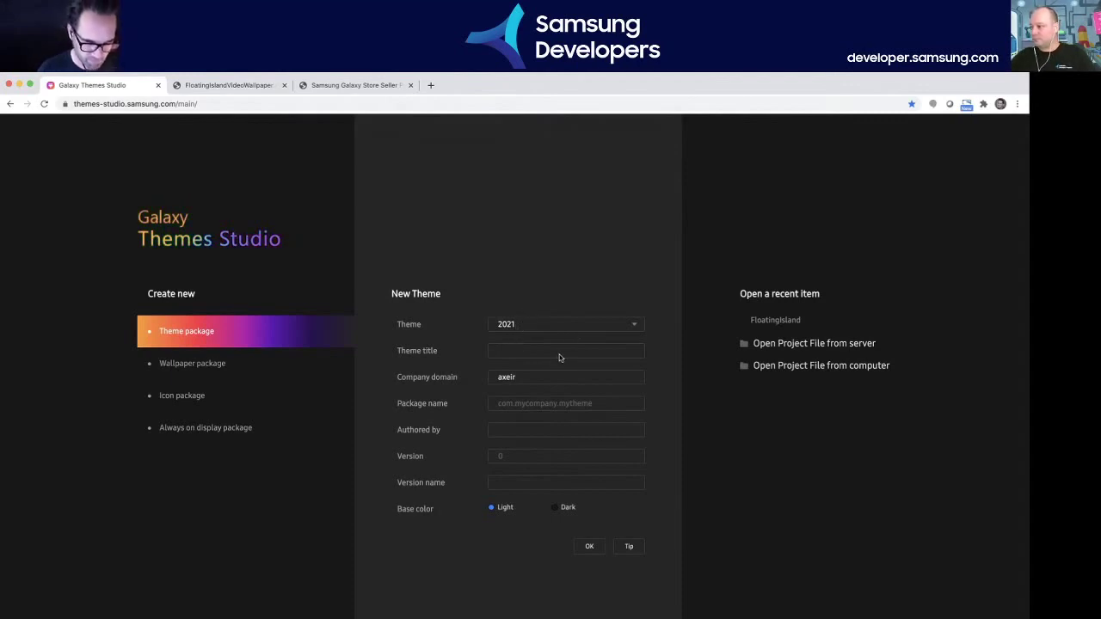
pyautogui.write('Fly')
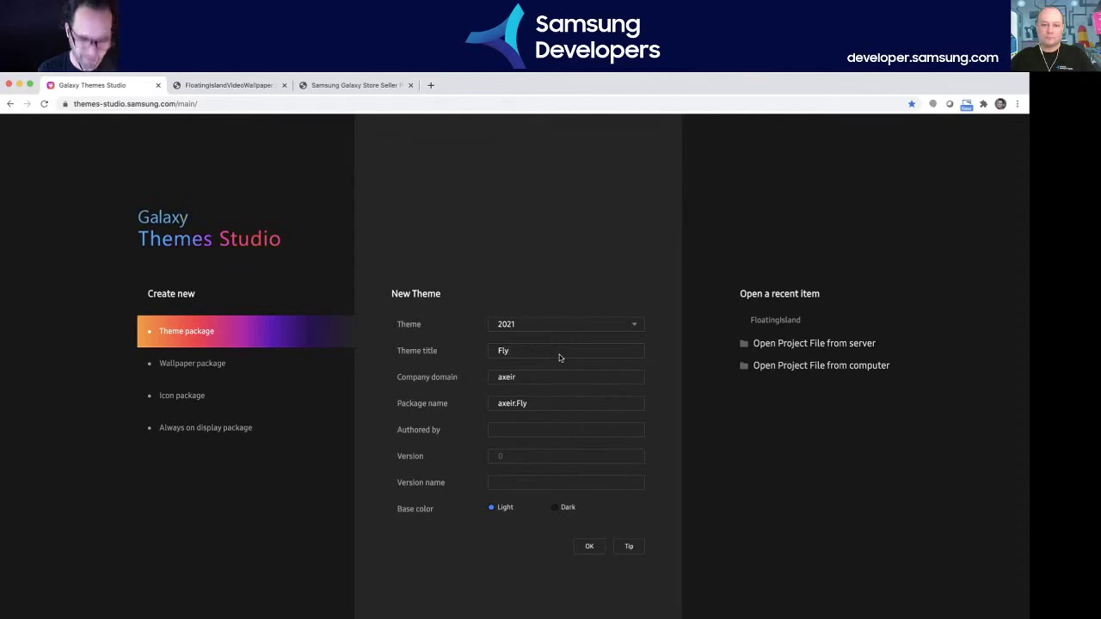
pyautogui.write('ing Isla')
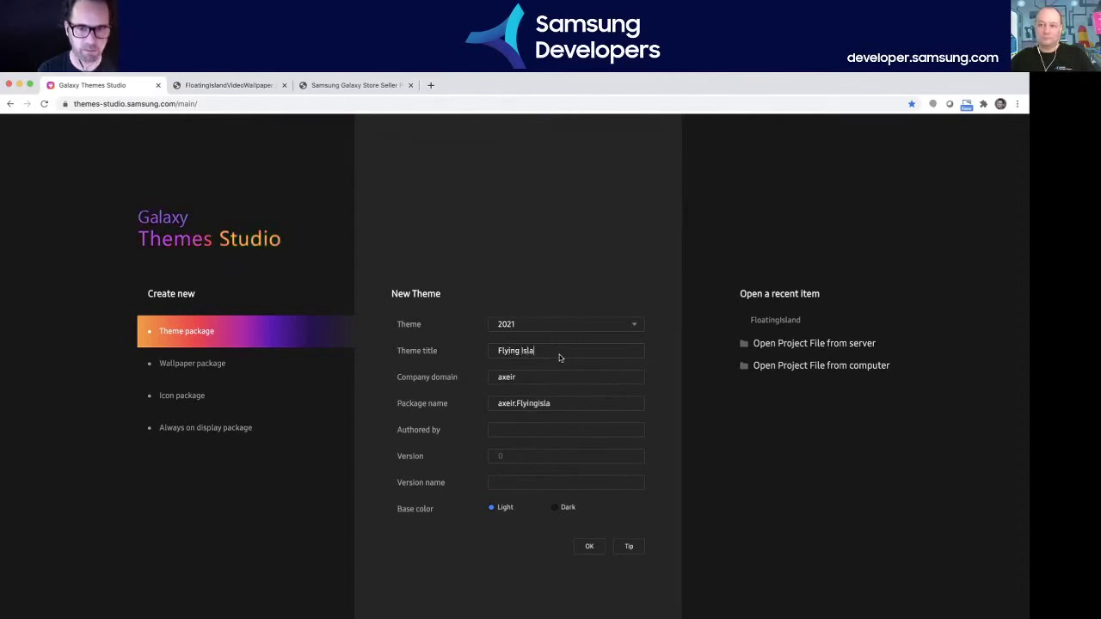
pyautogui.write('nd')
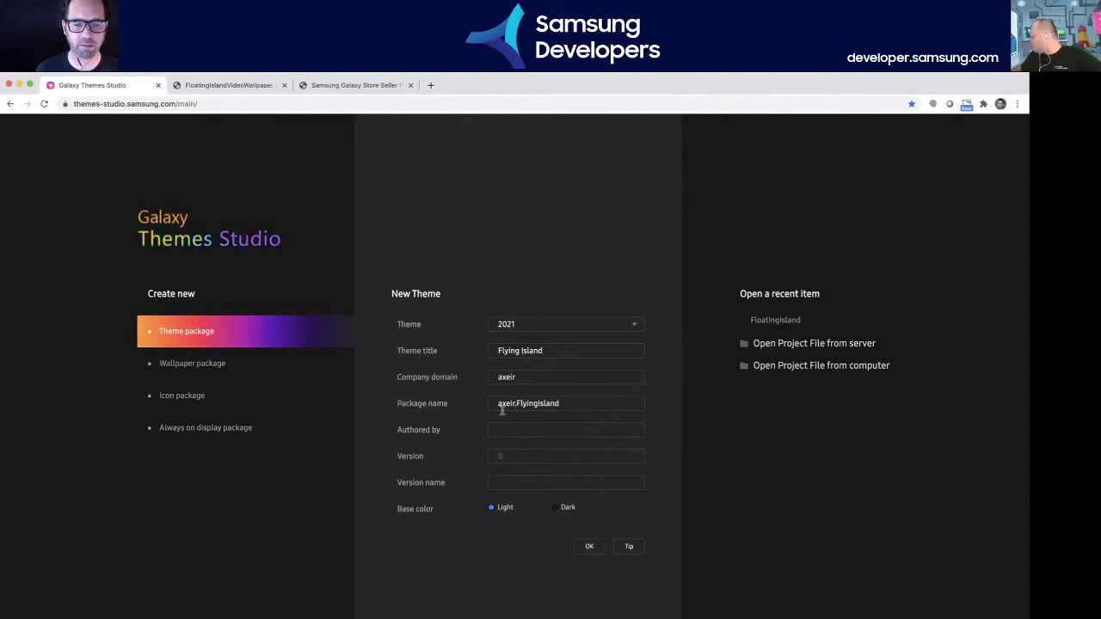
pyautogui.click(563, 410)
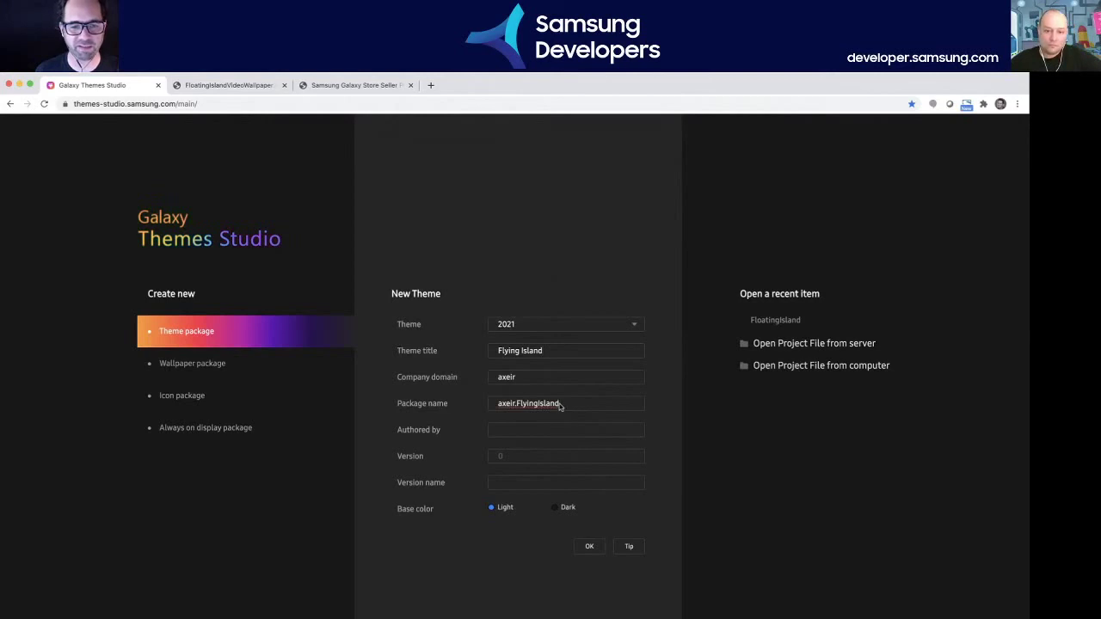
pyautogui.moveTo(559, 406); pyautogui.dragTo(518, 407)
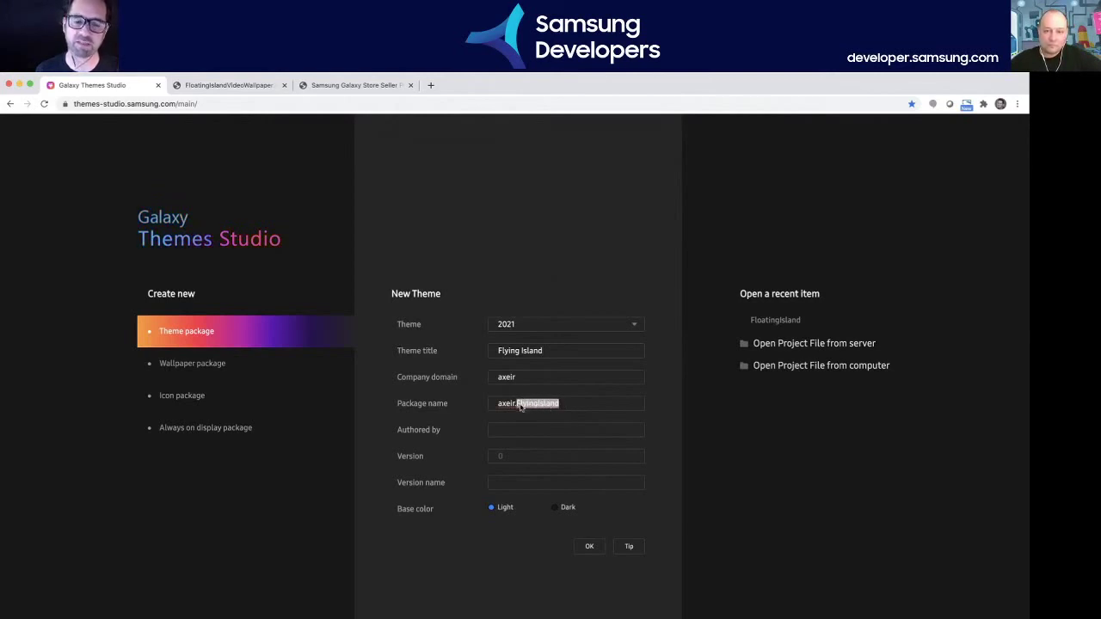
# - Enter the author's full name for the new theme and set its version to 1
pyautogui.click(556, 435)
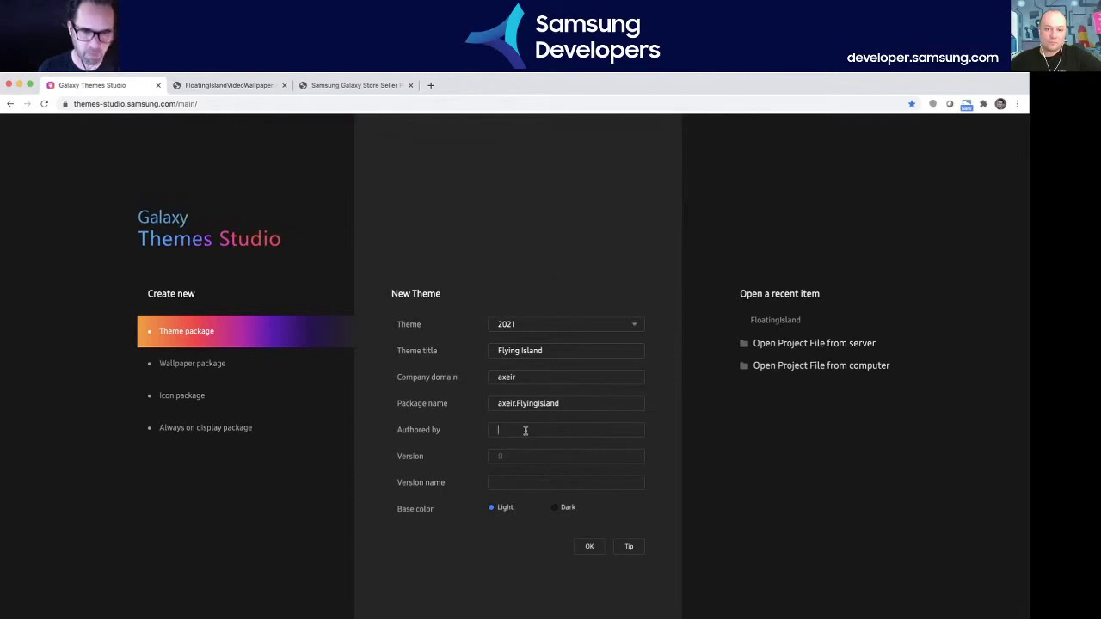
pyautogui.write('y Morelan')
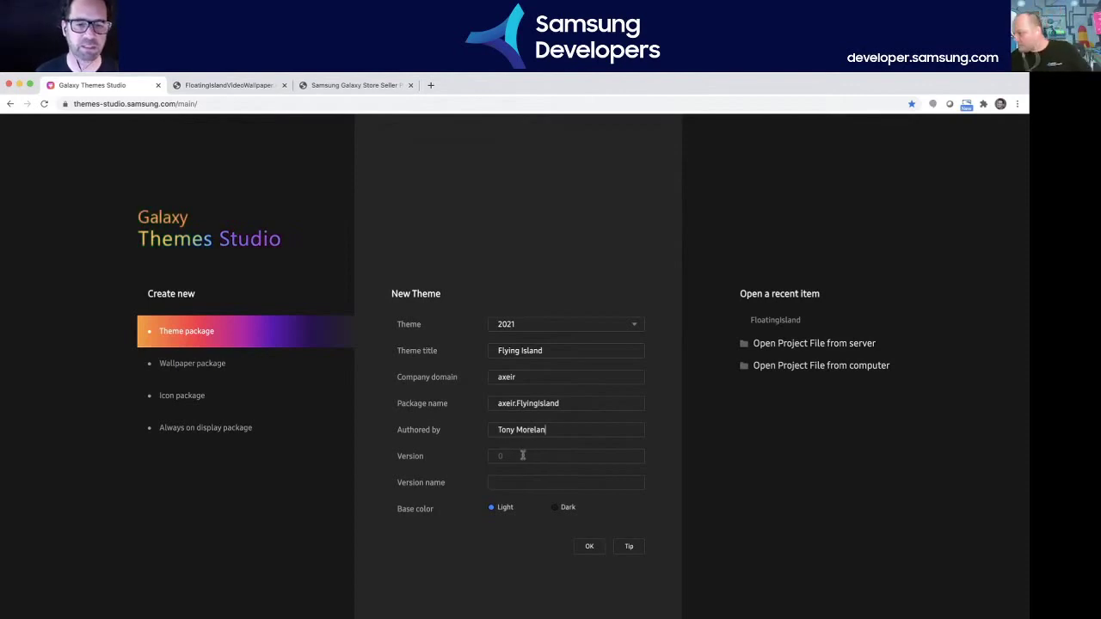
pyautogui.click(522, 455)
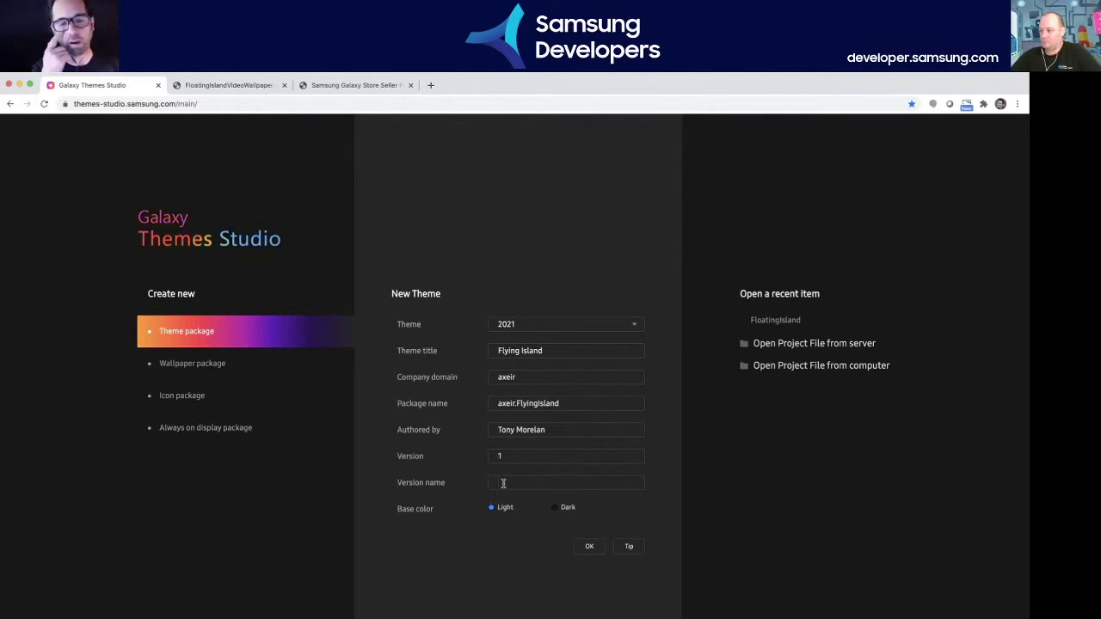
# - Set the new theme's version name to v1-Animated
pyautogui.write('v1')
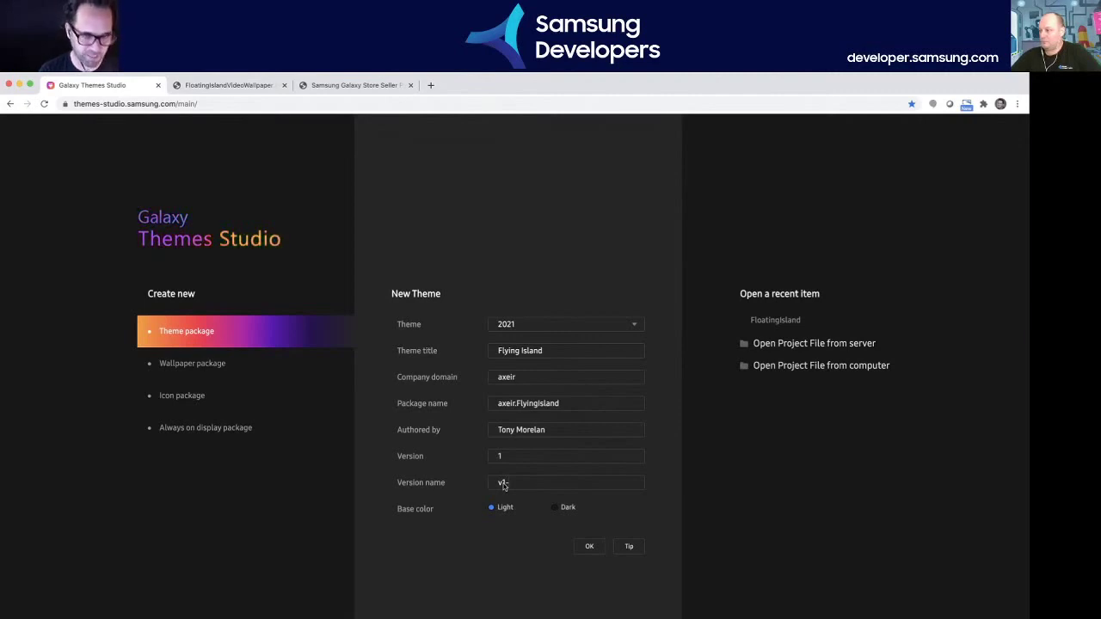
pyautogui.write('-Animate')
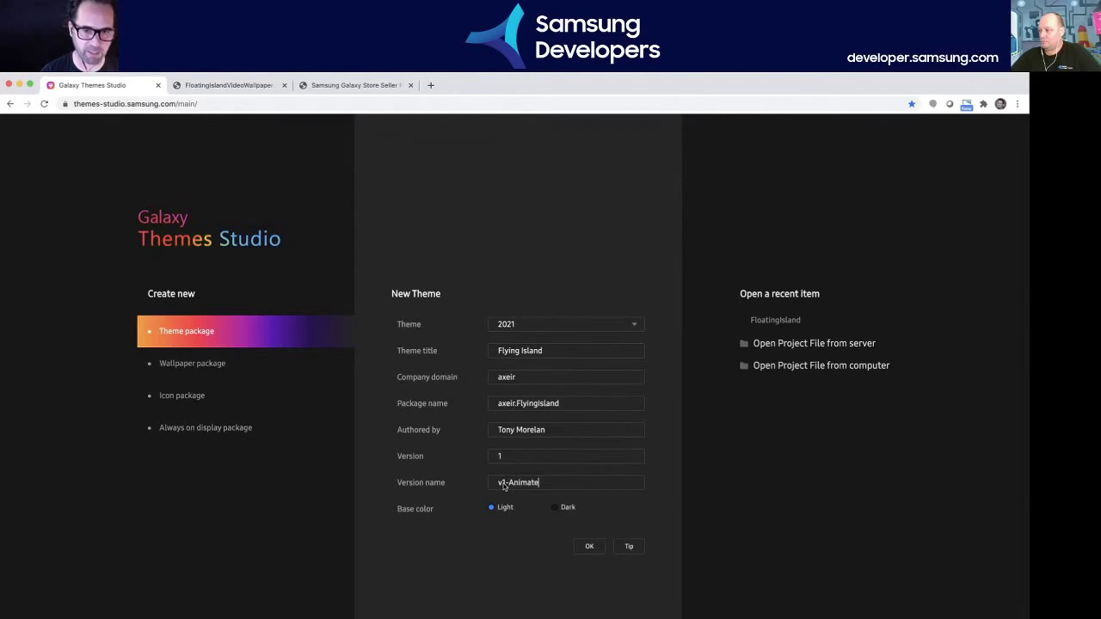
pyautogui.write('d')
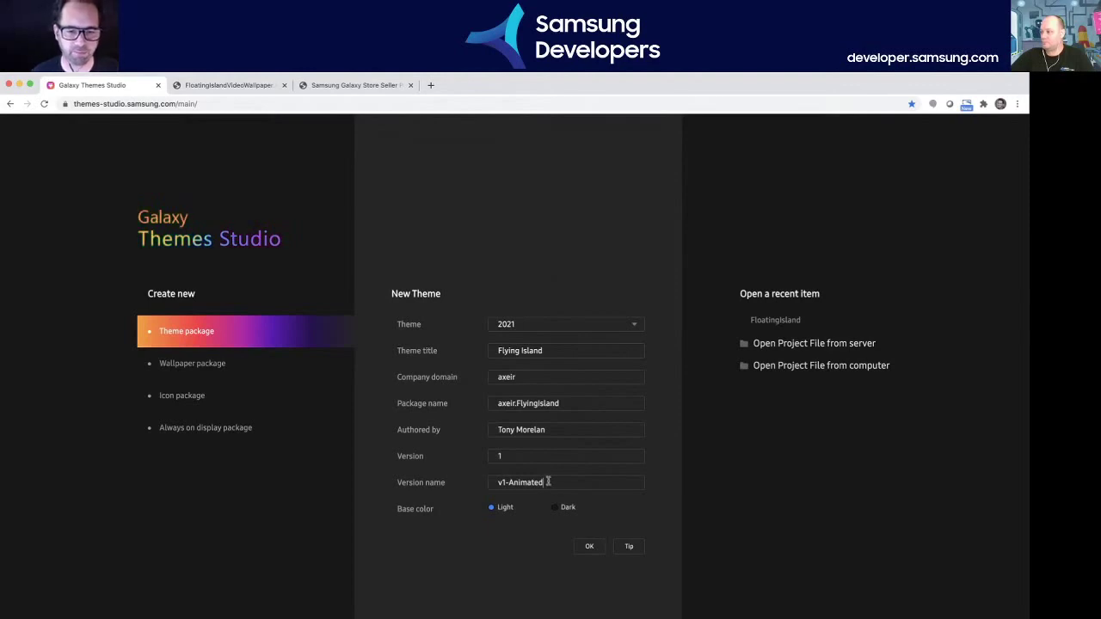
# - Replace the version name with 1 and create the new theme package
pyautogui.moveTo(547, 482); pyautogui.dragTo(503, 482)
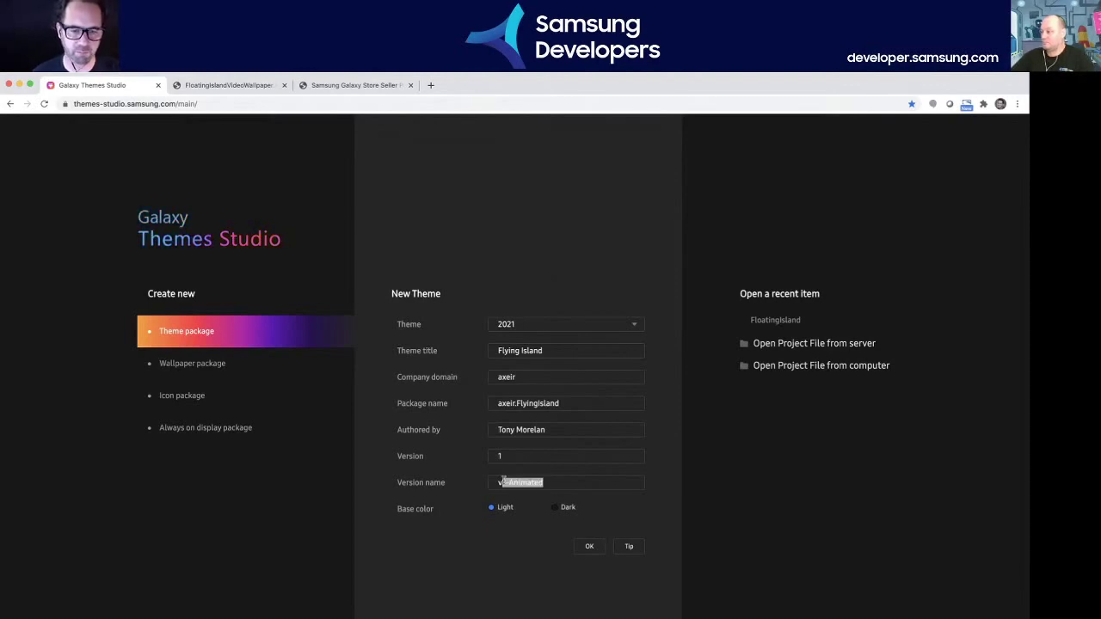
pyautogui.press('BackSpace')
pyautogui.press('BackSpace')
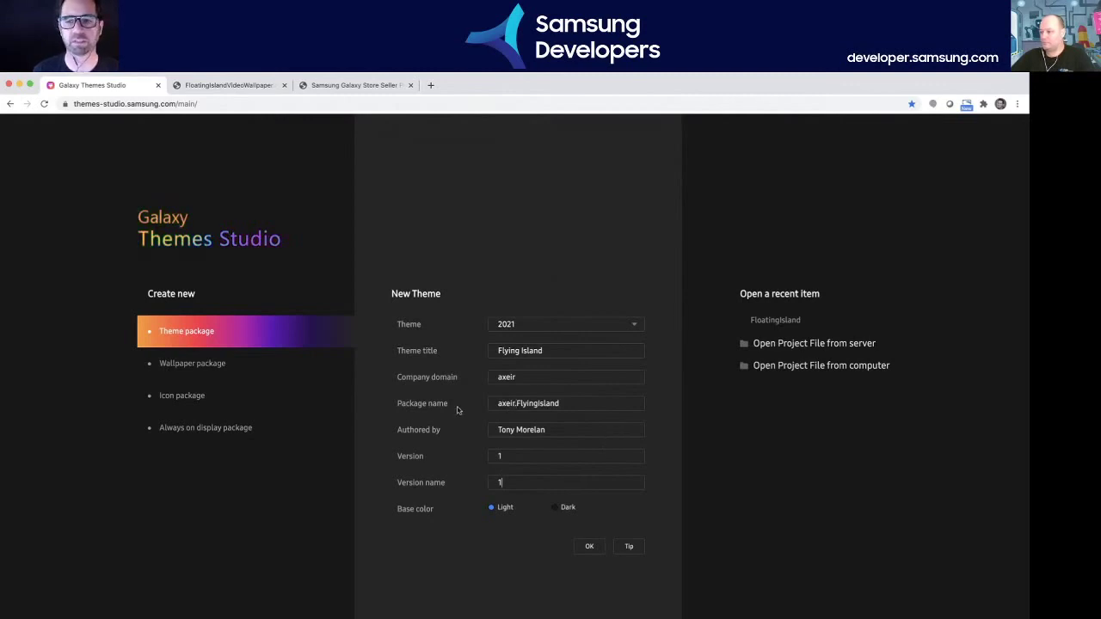
pyautogui.click(586, 547)
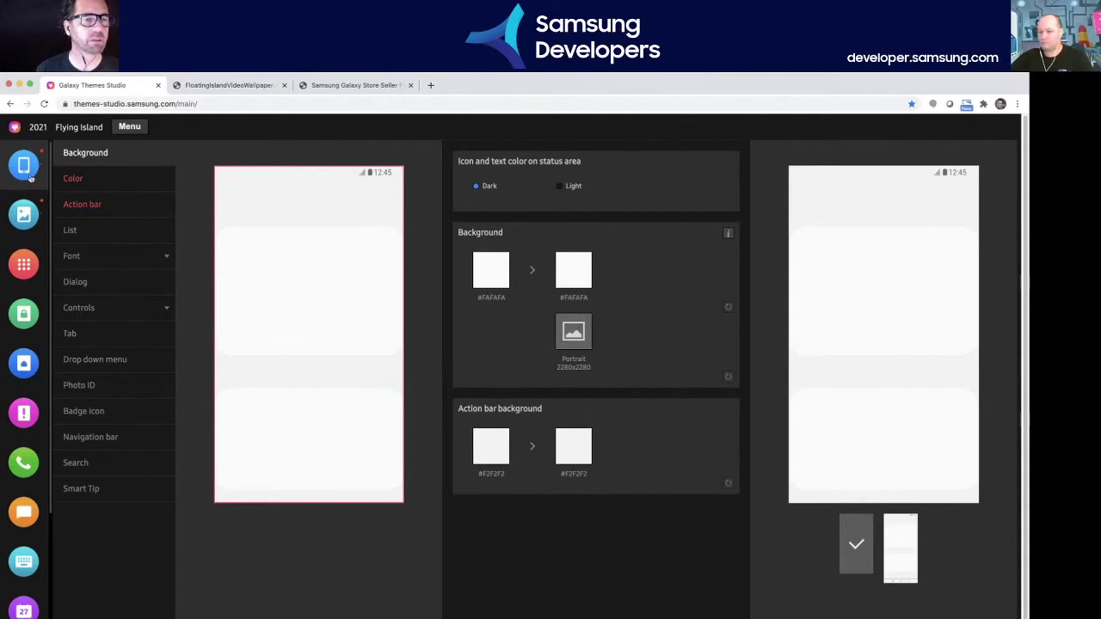
# - Load Floating-Island-2560x2560.jpg as the single wallpaper pack image, check its crop at several aspect ratios including 16:9 and 21:9, and save it
pyautogui.click(27, 217)
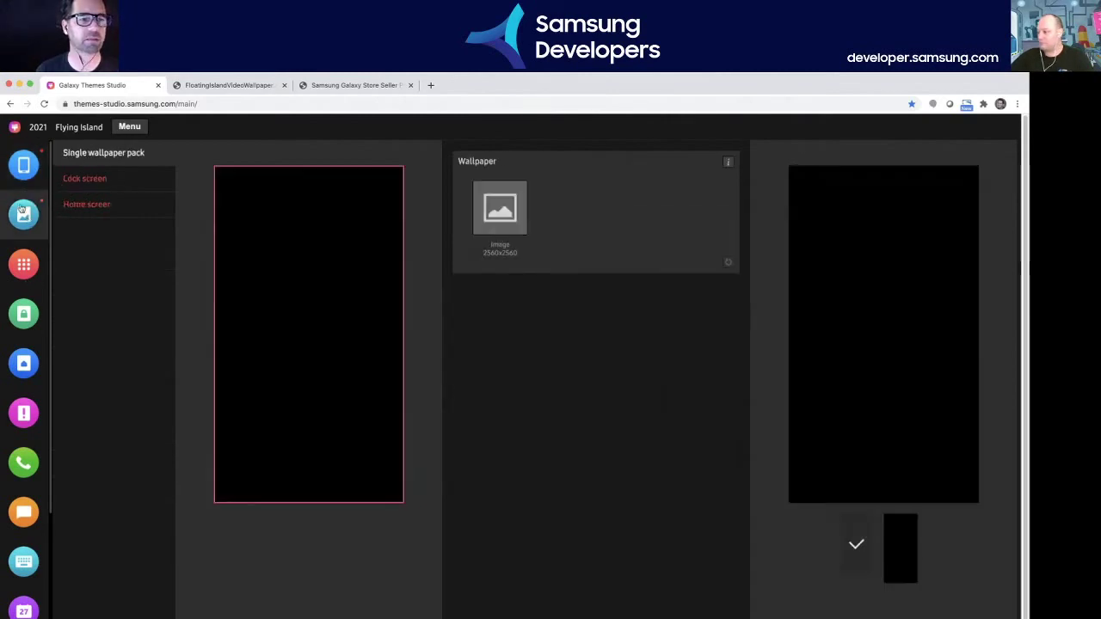
pyautogui.click(504, 212)
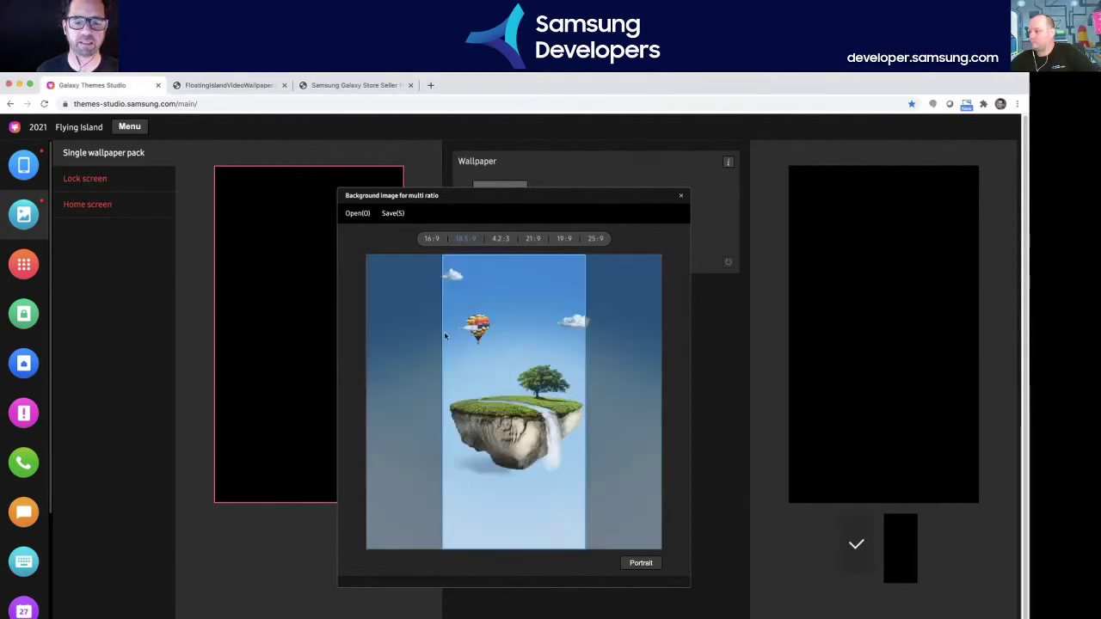
pyautogui.click(501, 238)
pyautogui.click(532, 238)
pyautogui.click(465, 241)
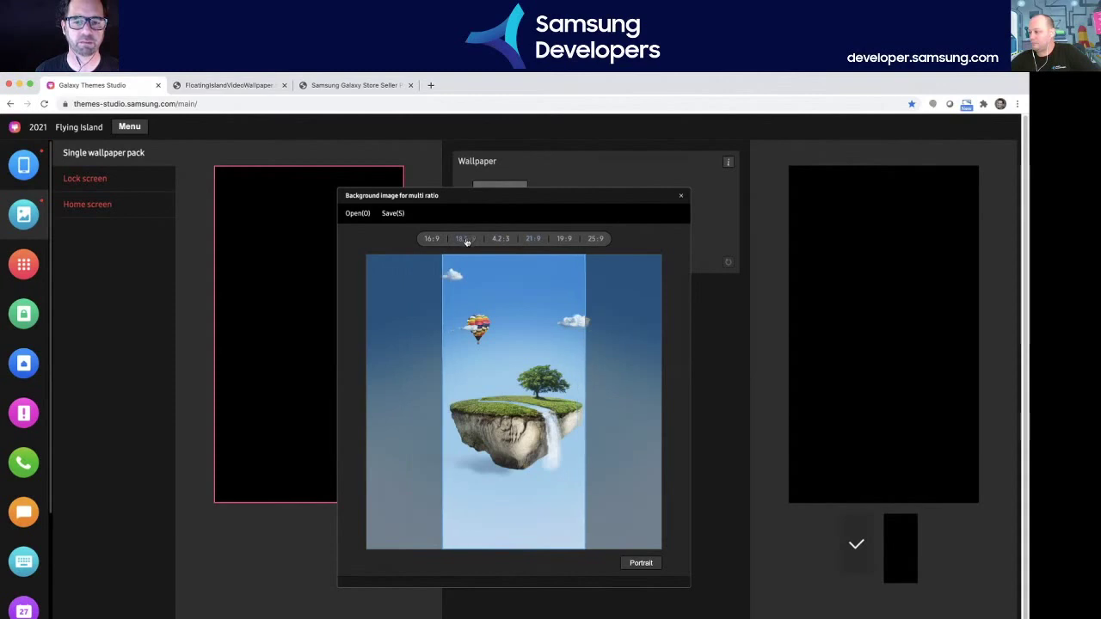
pyautogui.click(497, 241)
pyautogui.click(430, 239)
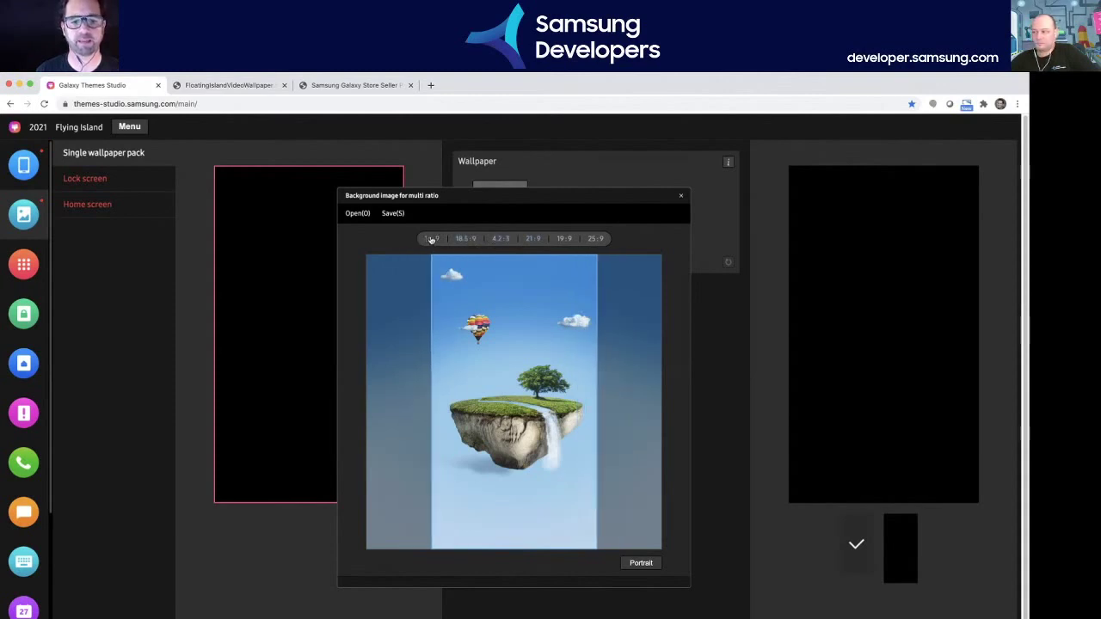
pyautogui.click(541, 243)
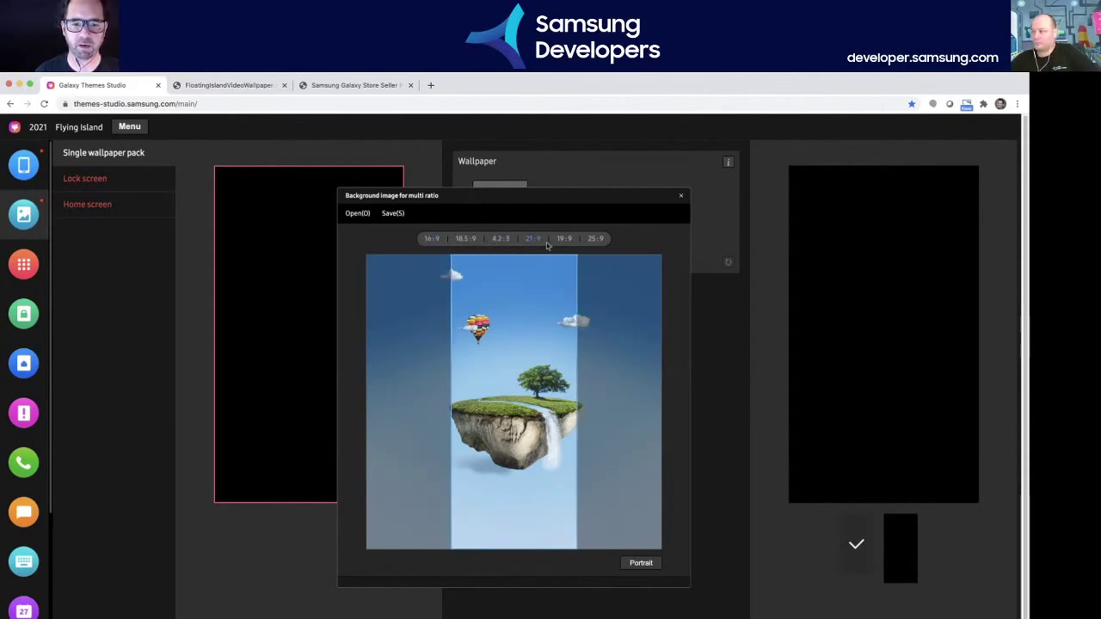
pyautogui.click(392, 214)
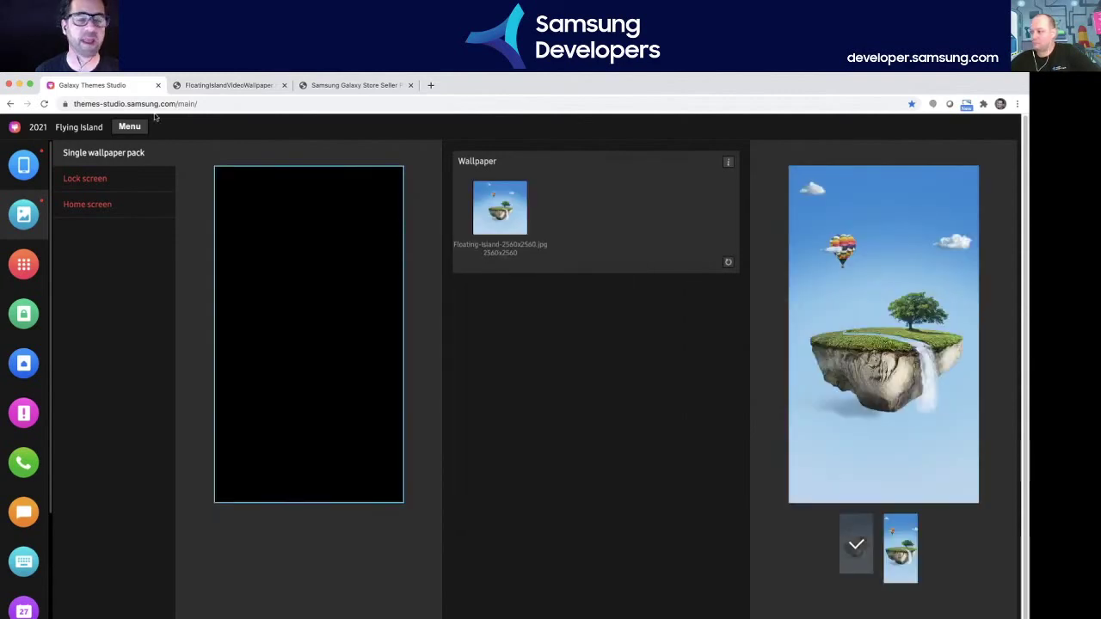
# - Set the lock screen's static default wallpaper to Floating-Island-2560x2560.jpg
pyautogui.click(92, 183)
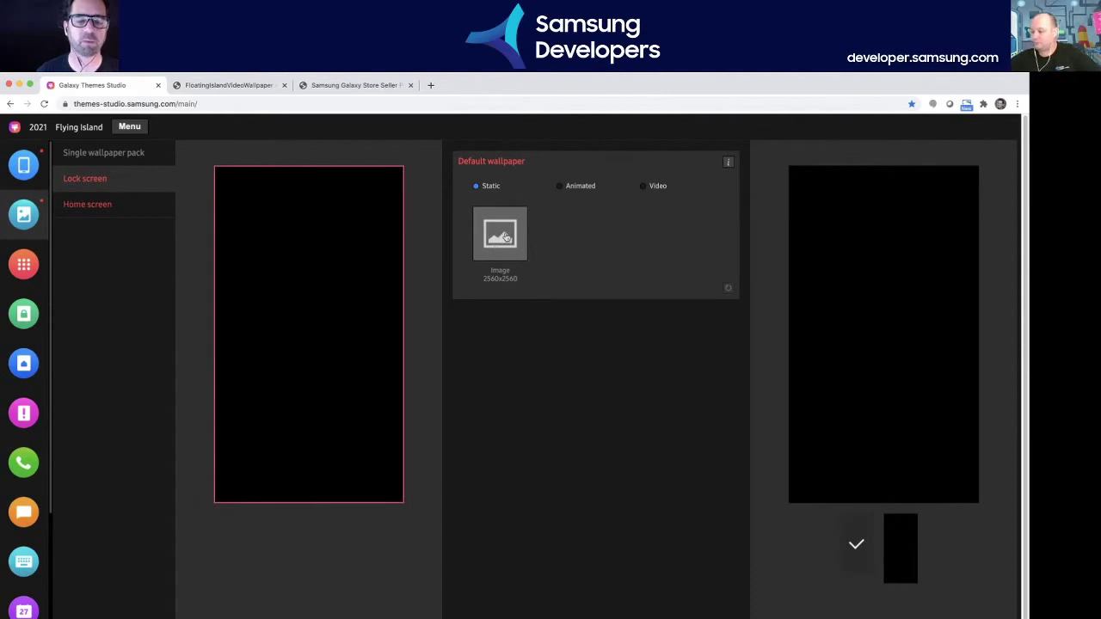
pyautogui.click(506, 236)
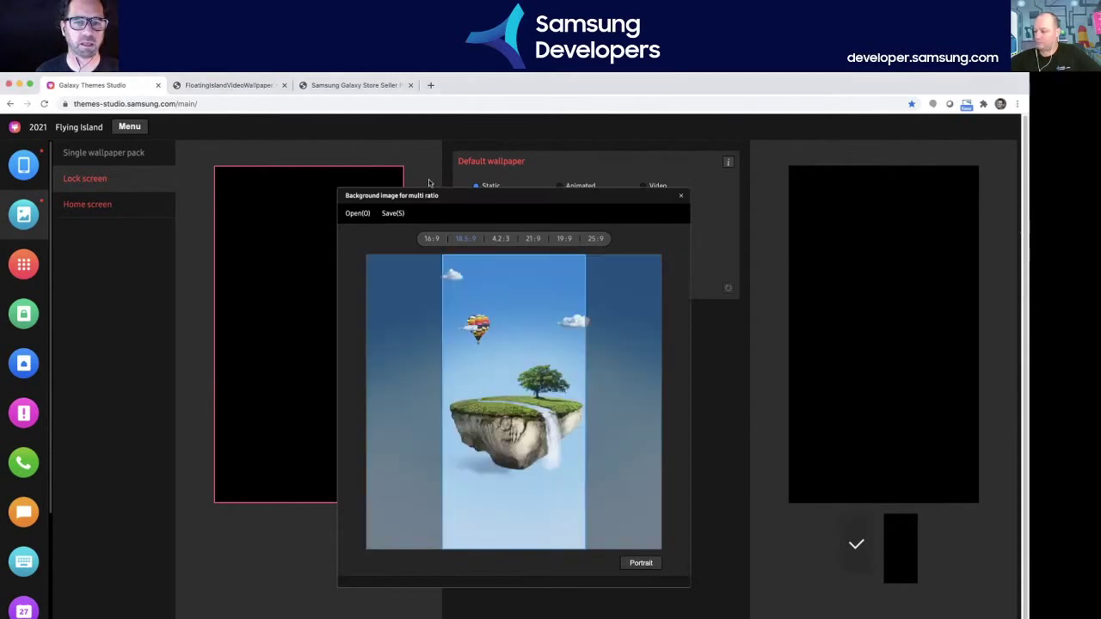
pyautogui.click(390, 214)
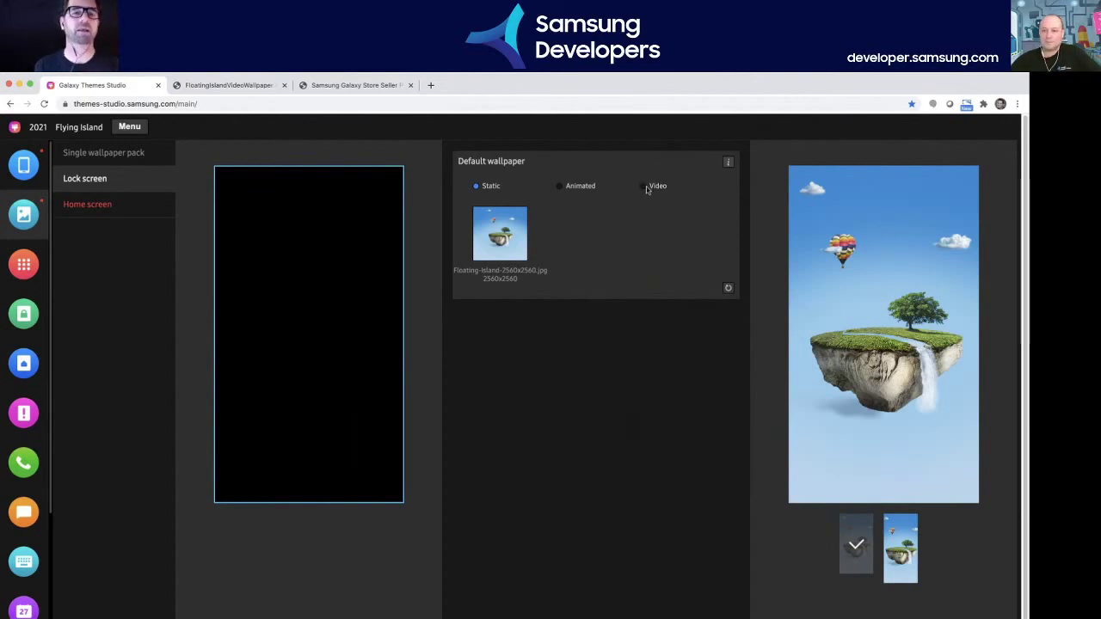
# - Switch the lock screen wallpaper to Animated and load the floating island's 720x1280 still image and 1440x2560 animation background
pyautogui.click(560, 187)
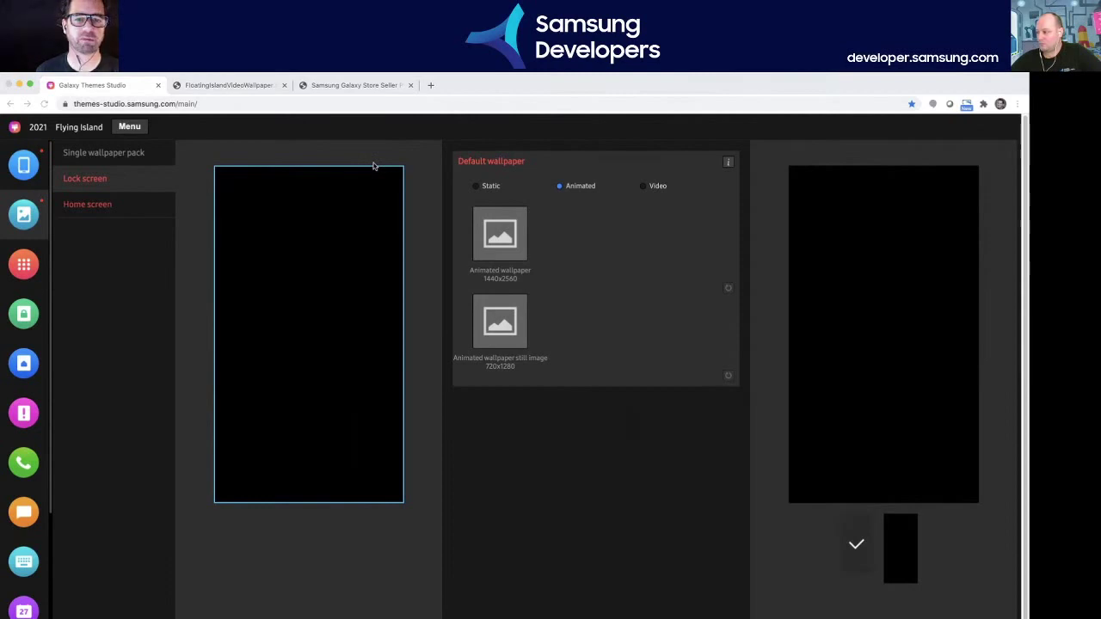
pyautogui.press('Return')
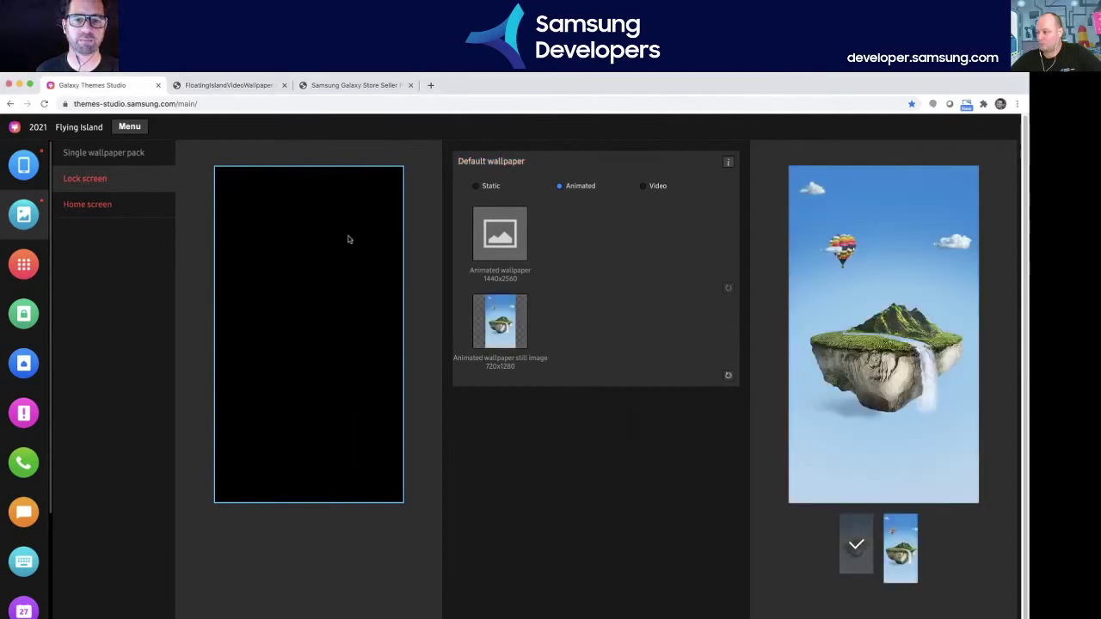
pyautogui.click(513, 236)
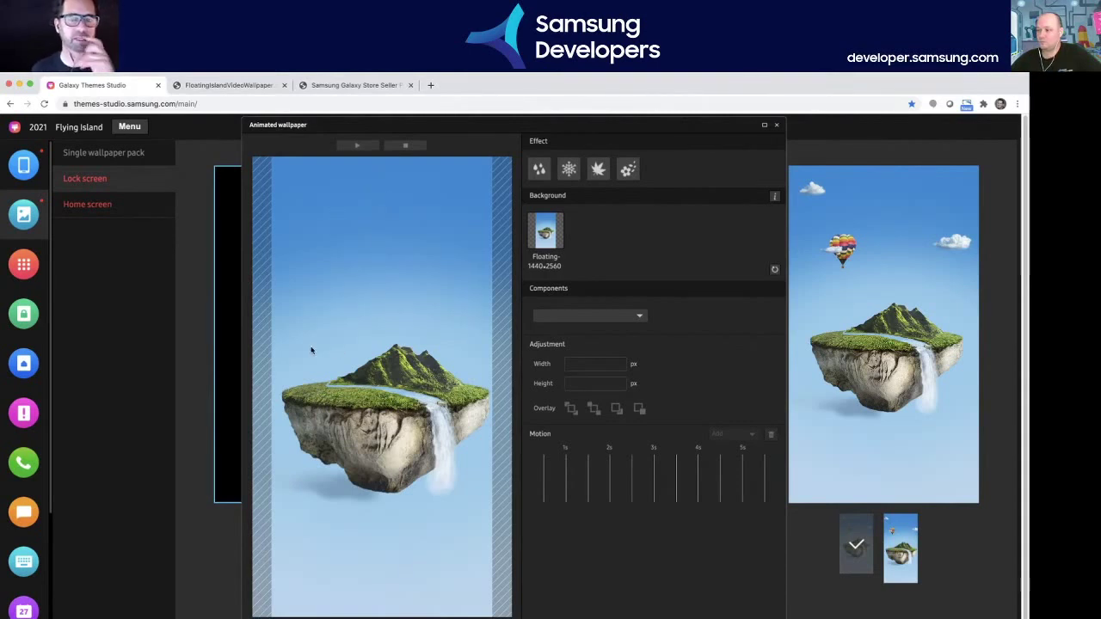
# - Add the balloon-red image to the animated wallpaper and place it in the sky above the right side of the island
pyautogui.click(620, 318)
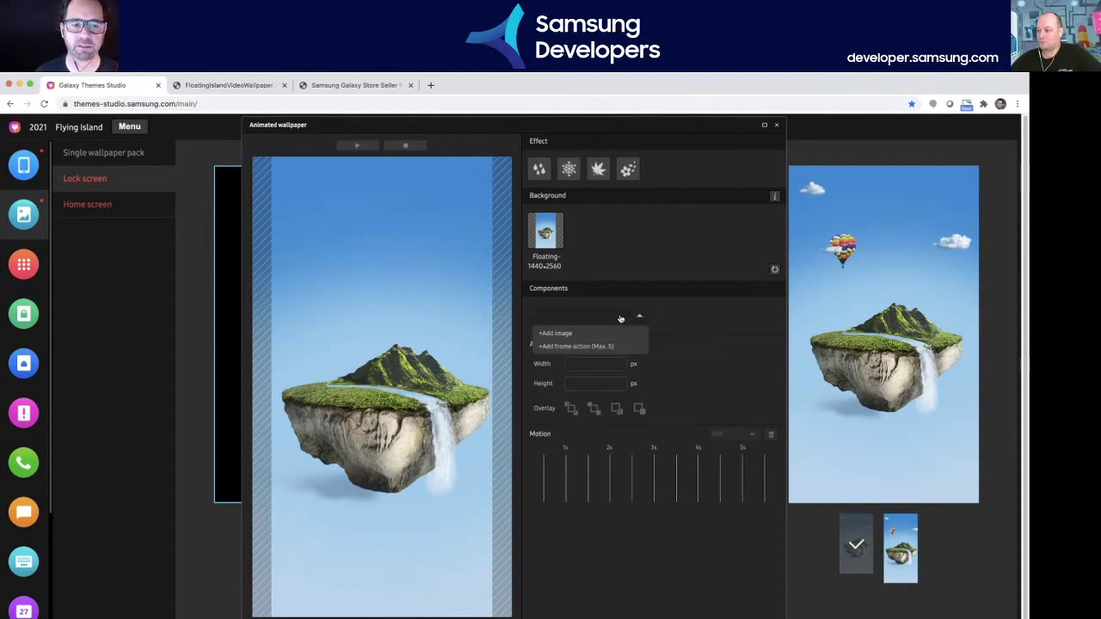
pyautogui.click(563, 341)
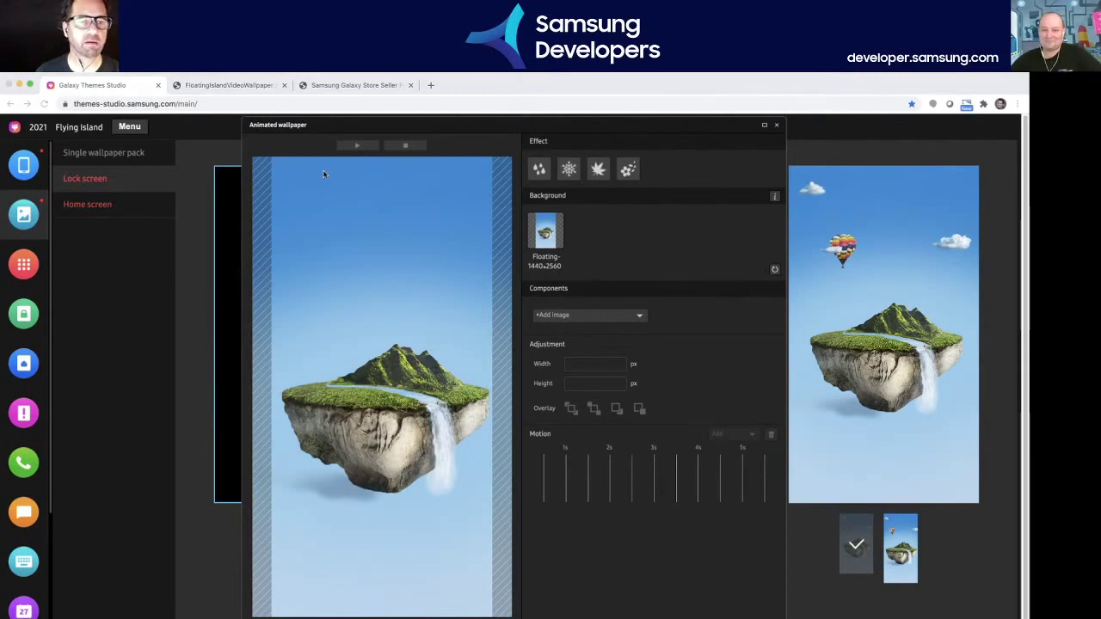
pyautogui.moveTo(323, 174); pyautogui.dragTo(464, 268)
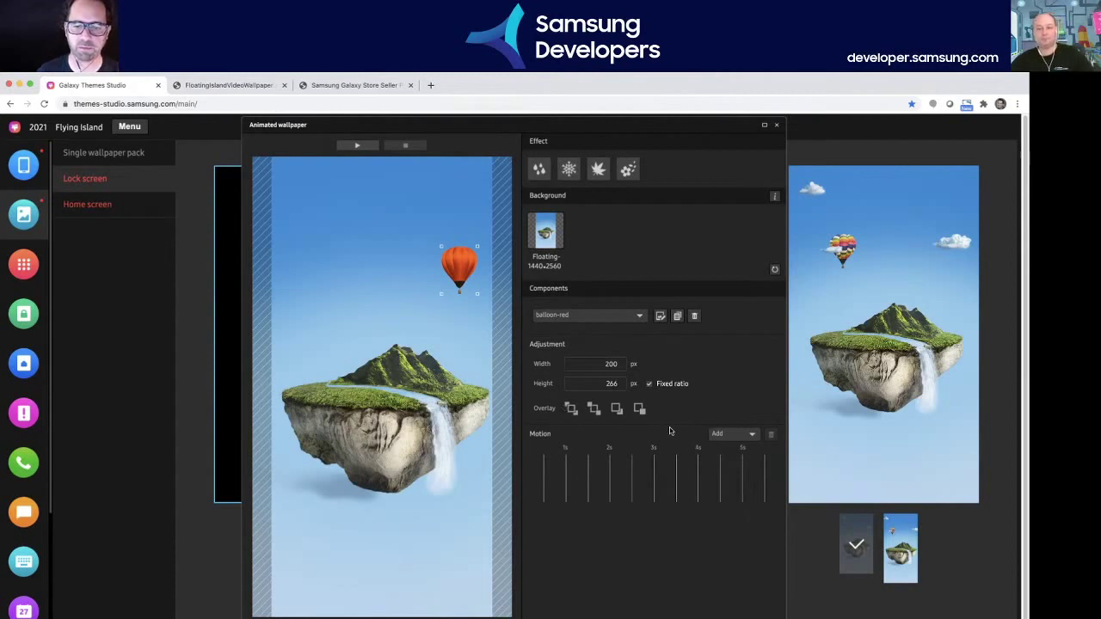
# - Add a top-to-bottom Position motion to the red balloon and preview the wallpaper animation
pyautogui.click(736, 436)
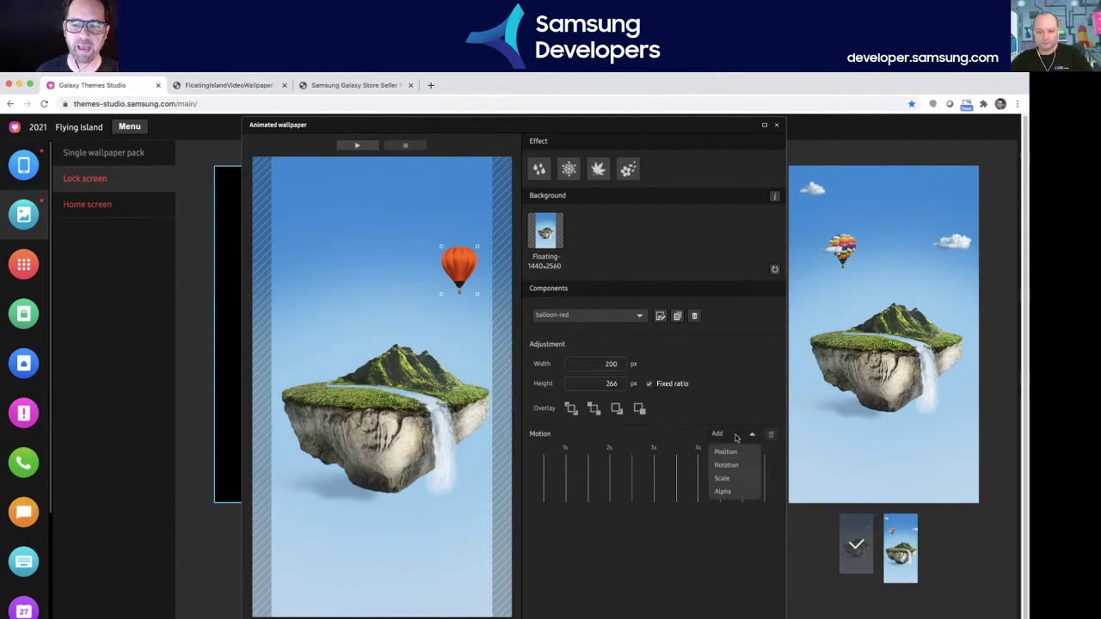
pyautogui.click(726, 452)
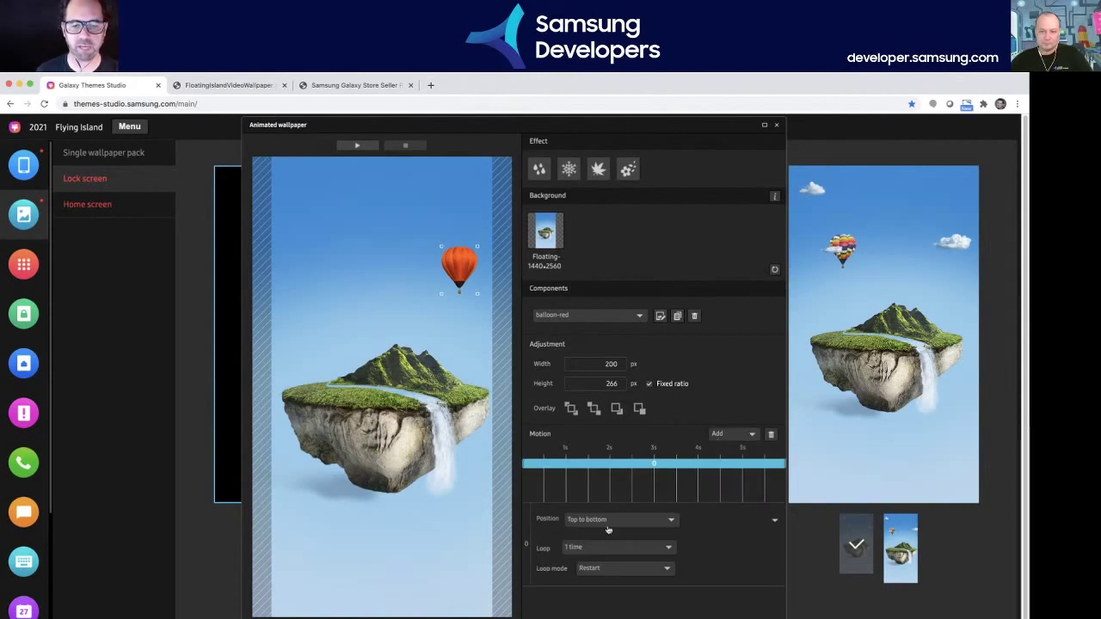
pyautogui.click(350, 145)
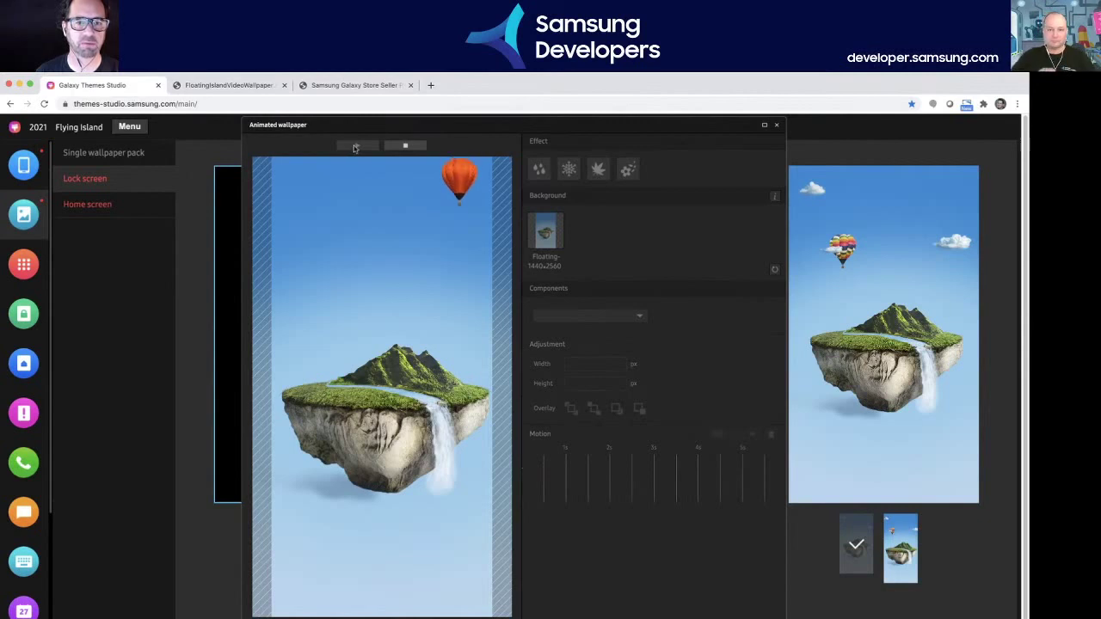
pyautogui.click(402, 147)
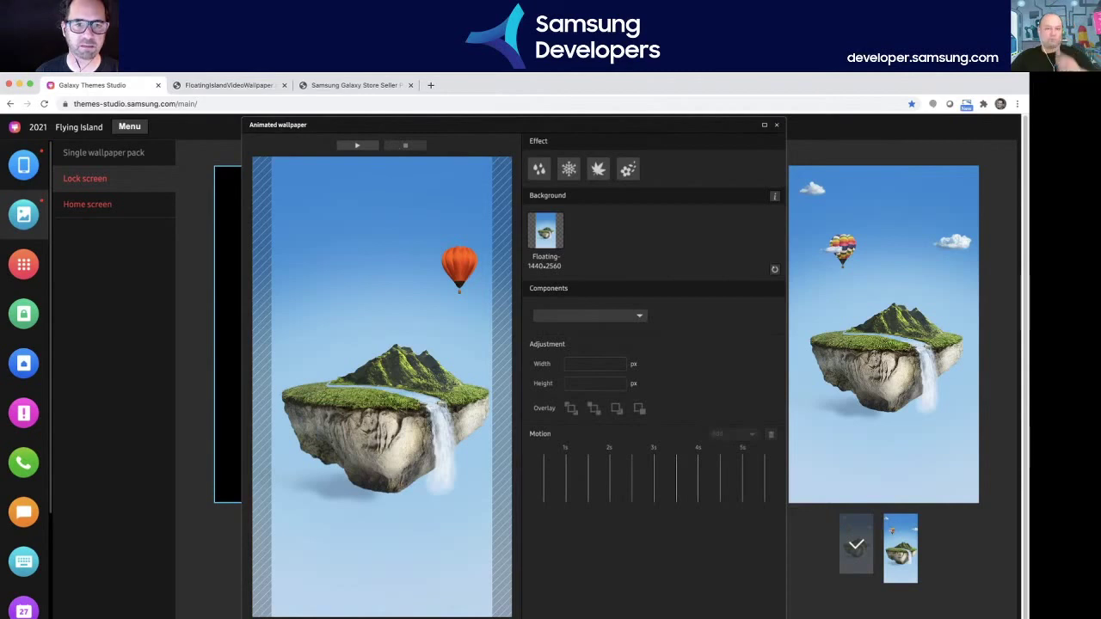
pyautogui.click(360, 146)
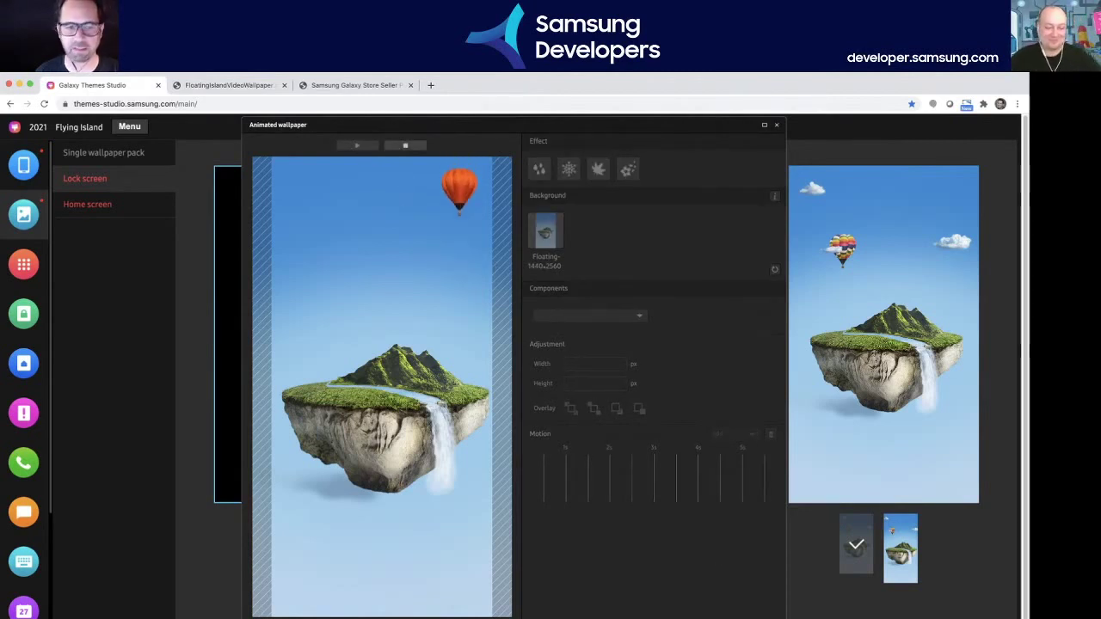
# - Change the red balloon's Position motion to a drawn straight-line track heading left into the sky, spanning the full timeline
pyautogui.click(403, 146)
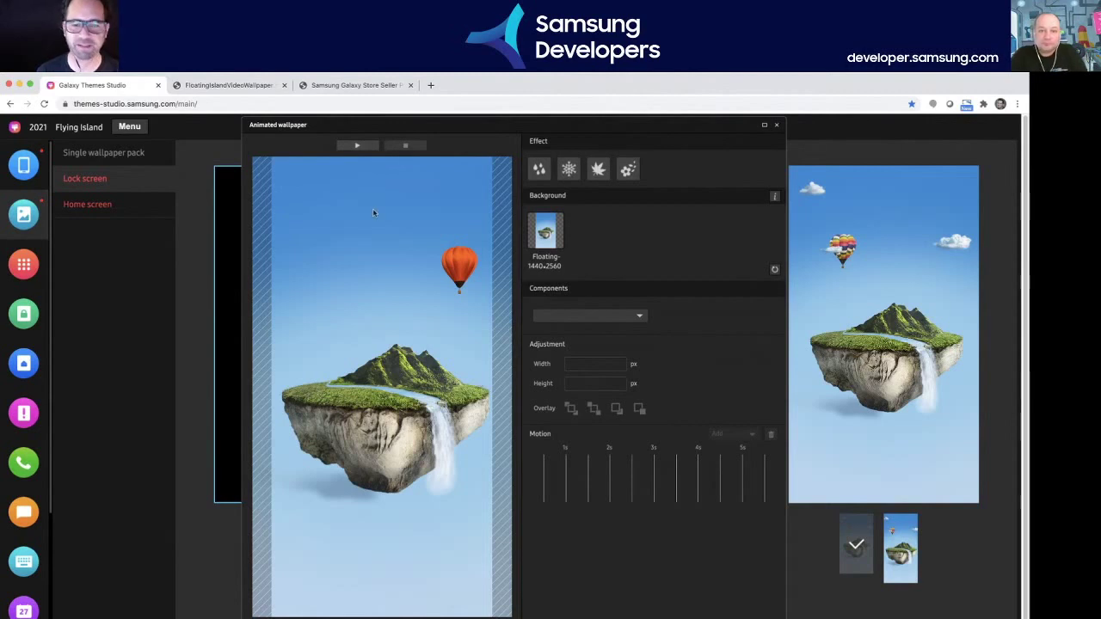
pyautogui.click(461, 261)
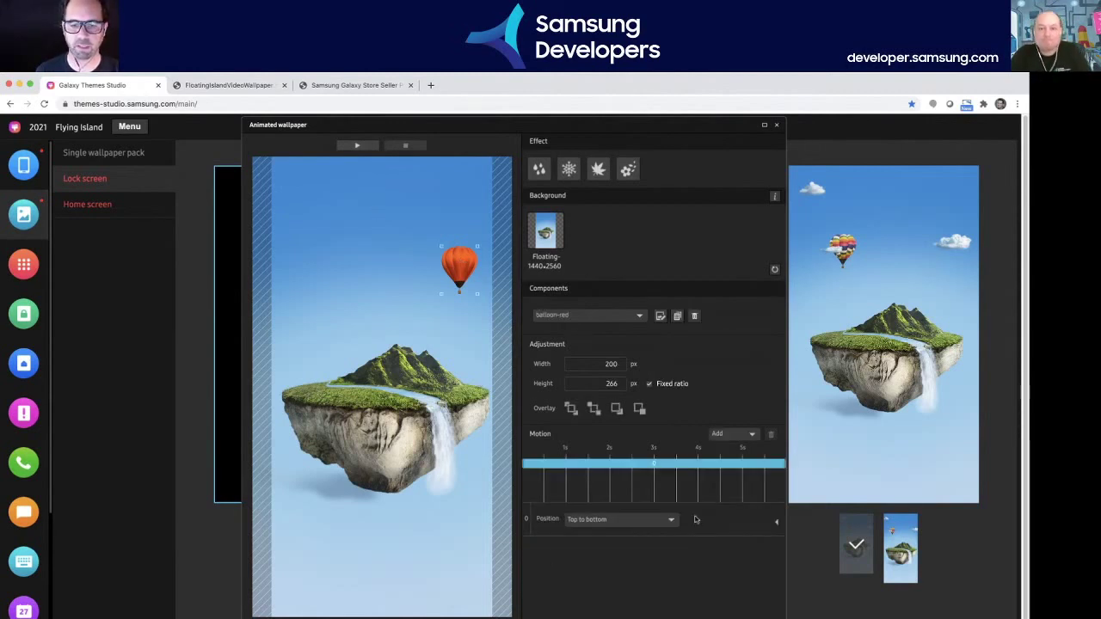
pyautogui.click(654, 522)
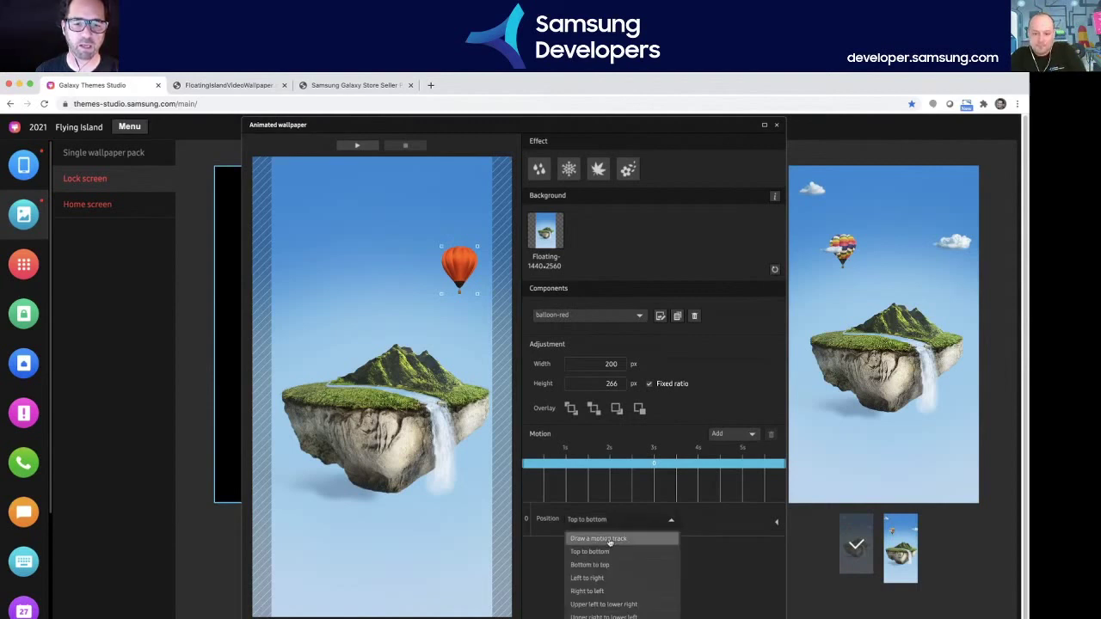
pyautogui.click(611, 540)
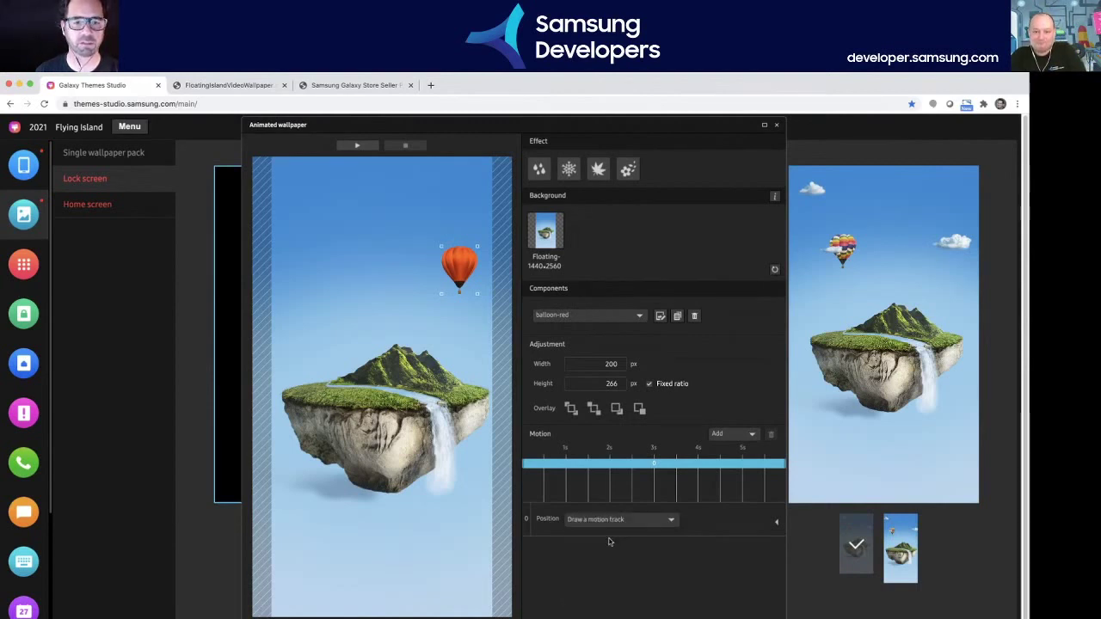
pyautogui.click(777, 522)
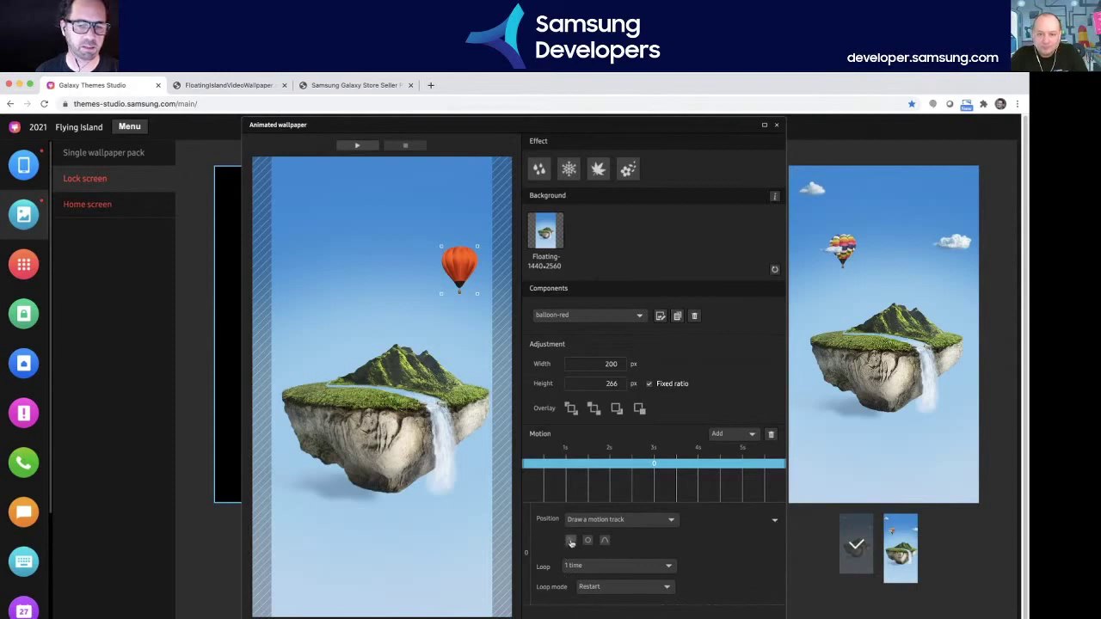
pyautogui.click(570, 540)
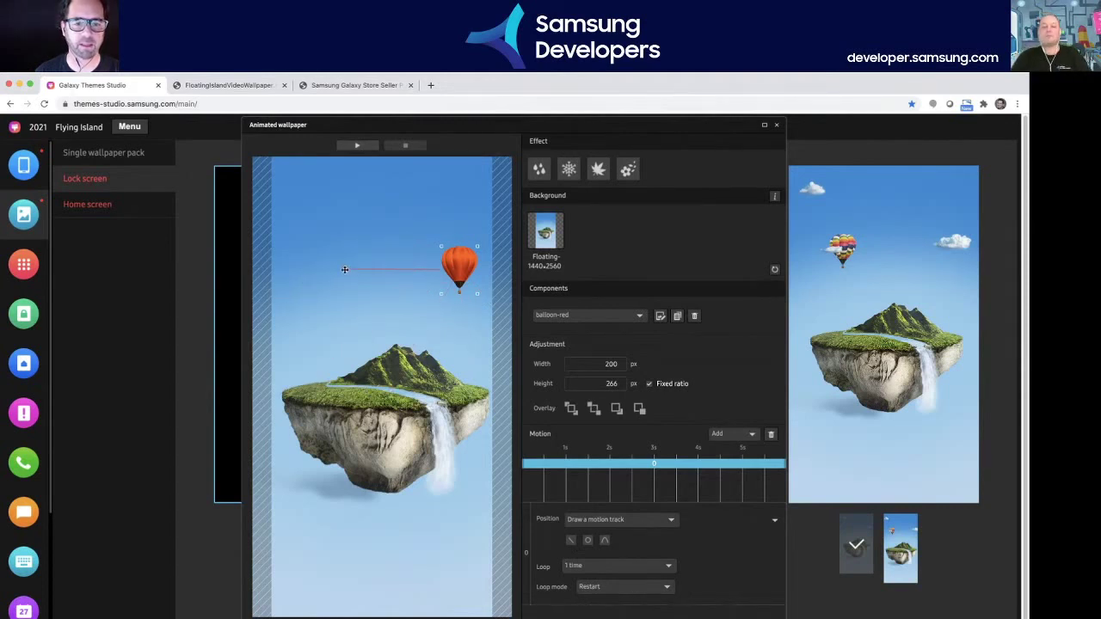
pyautogui.click(376, 270)
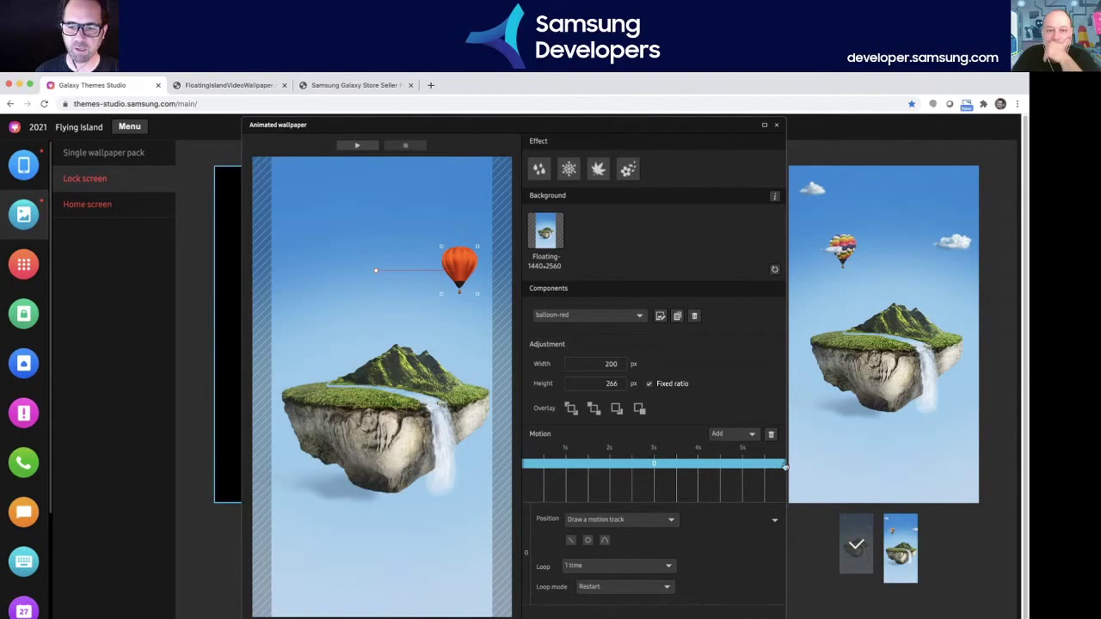
pyautogui.moveTo(785, 462); pyautogui.dragTo(610, 461)
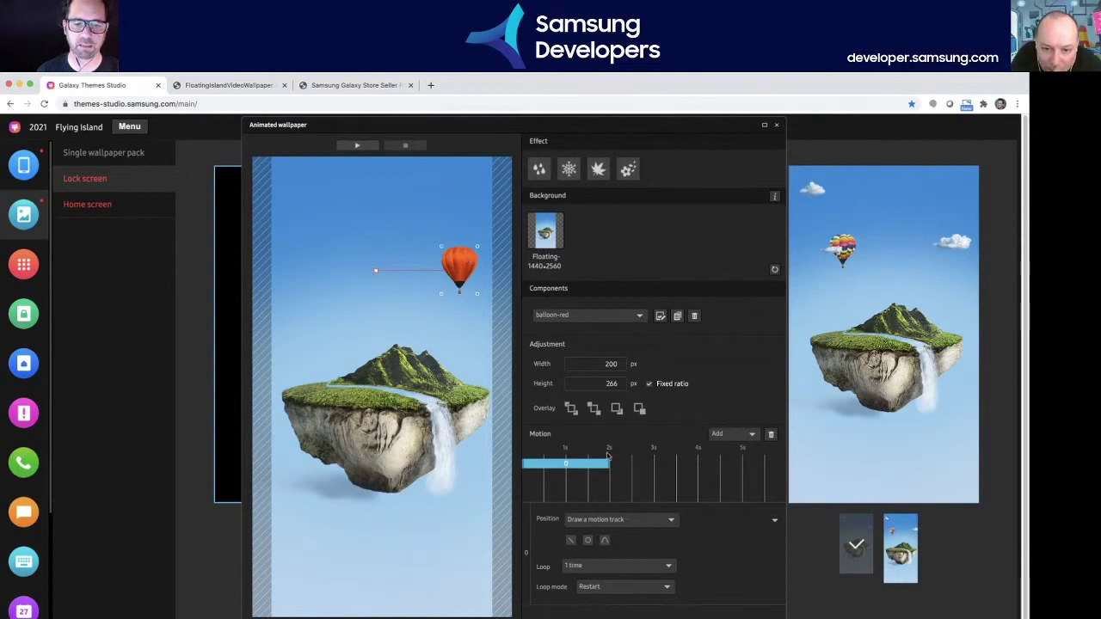
pyautogui.moveTo(609, 464); pyautogui.dragTo(785, 465)
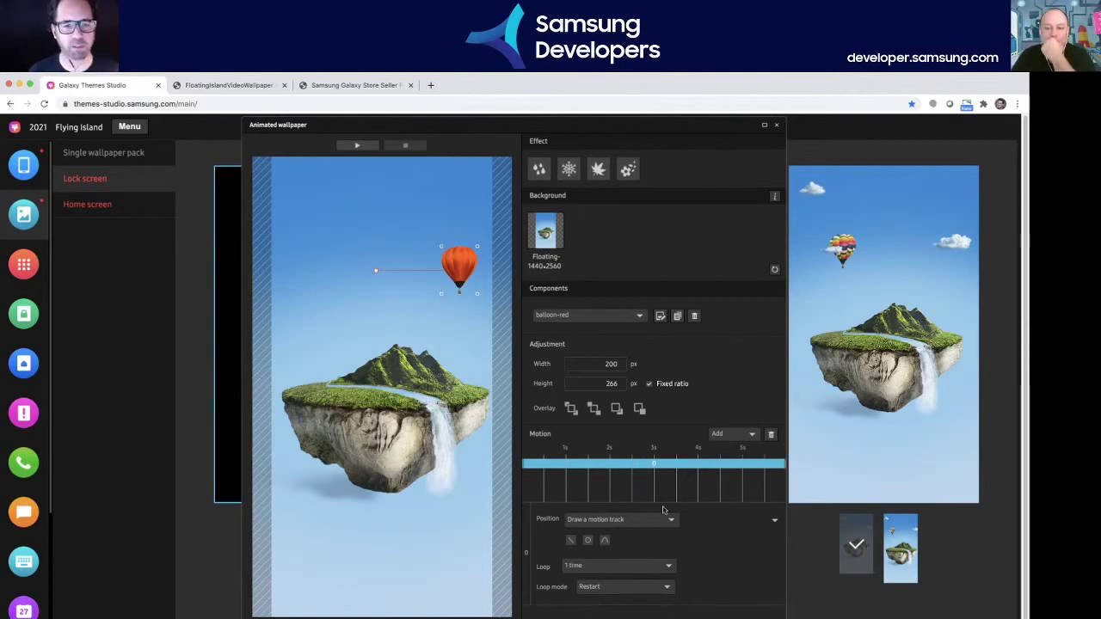
# - Add a customized Scale motion from 70% to 90% to the red balloon and preview the wallpaper animation
pyautogui.click(748, 435)
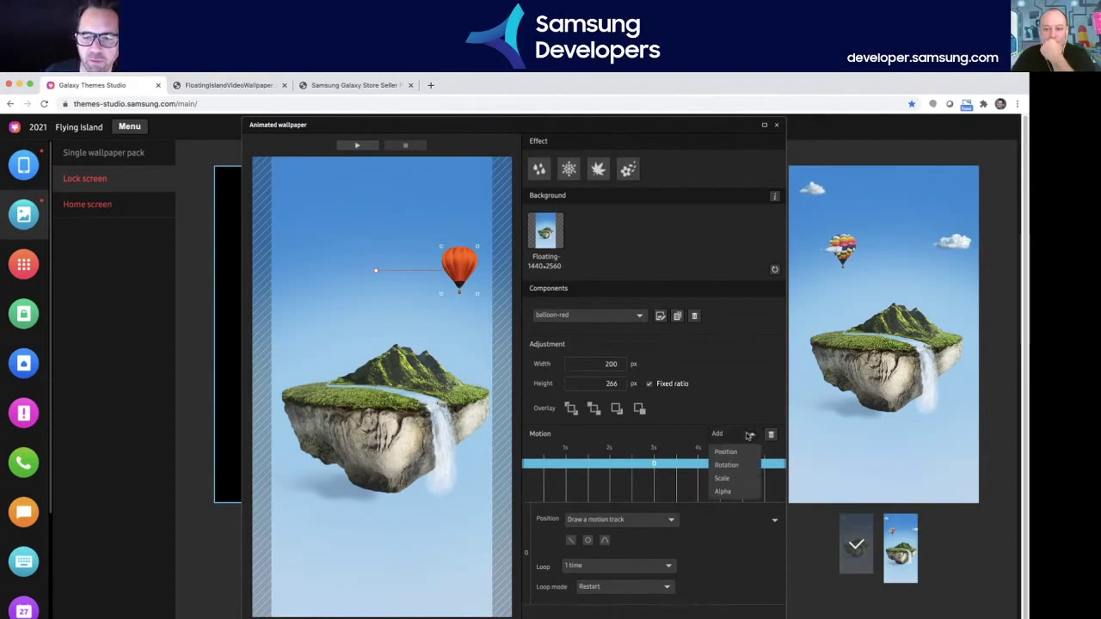
pyautogui.click(742, 482)
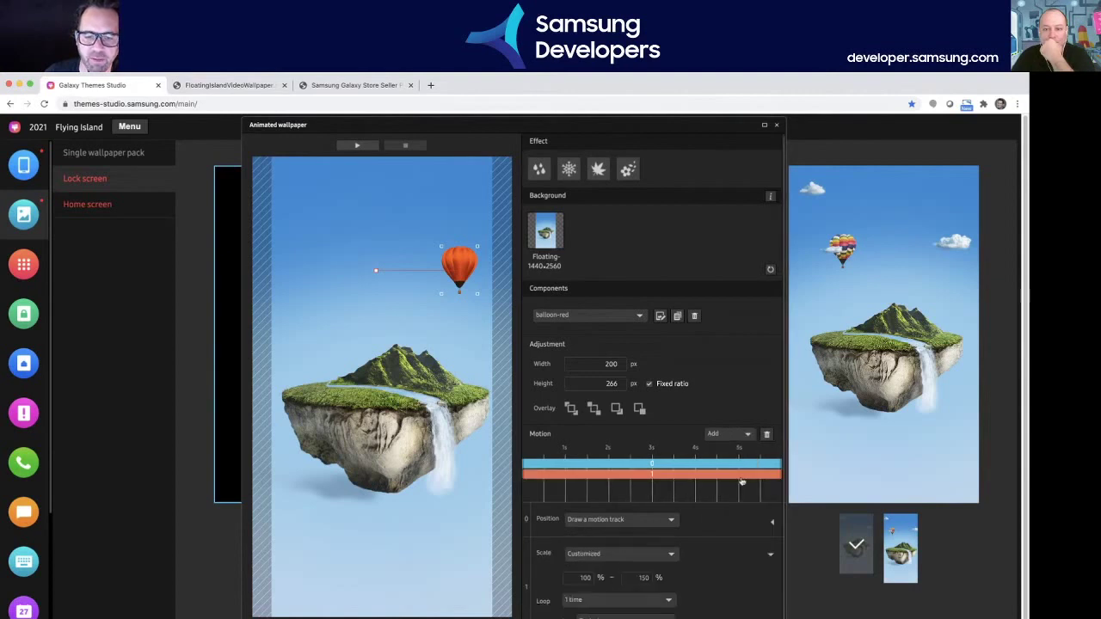
pyautogui.doubleClick(585, 577)
pyautogui.press('BackSpace')
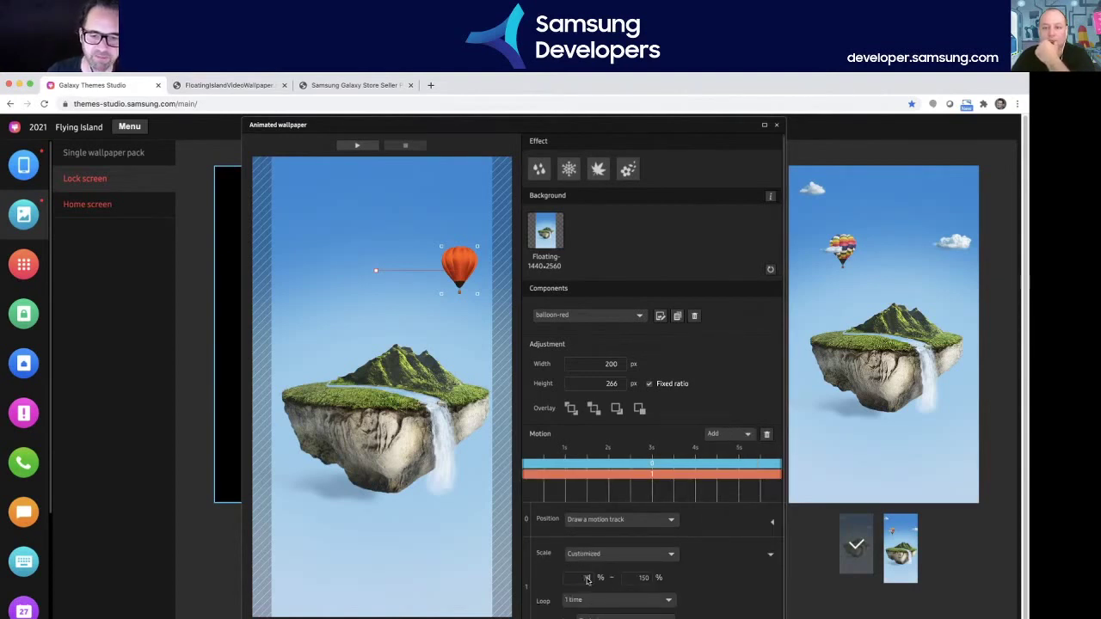
pyautogui.write('70')
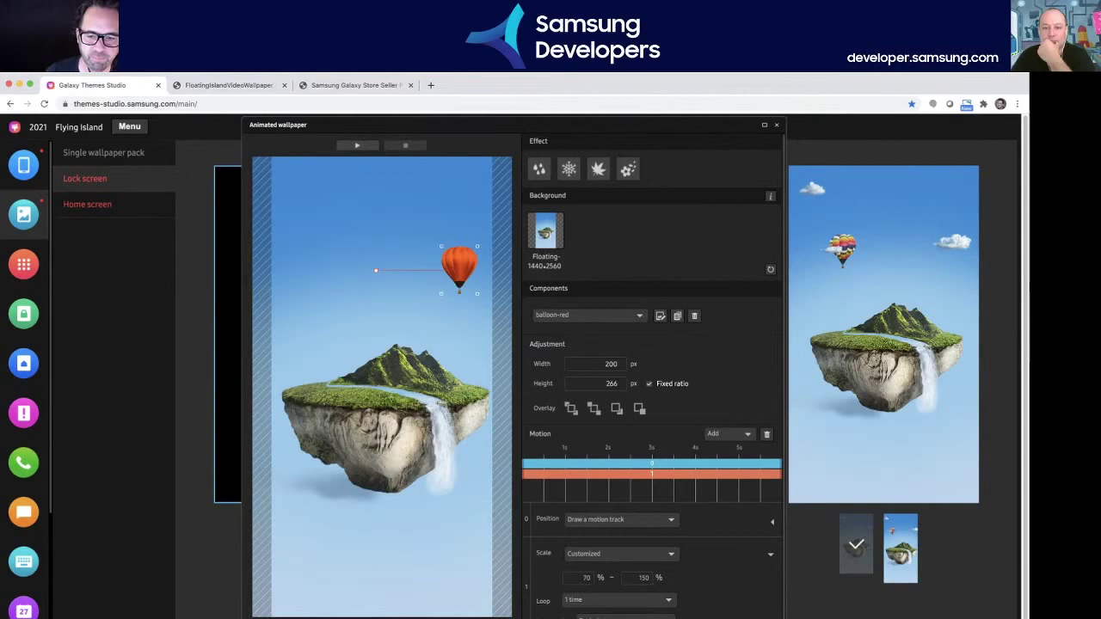
pyautogui.doubleClick(641, 577)
pyautogui.write('90')
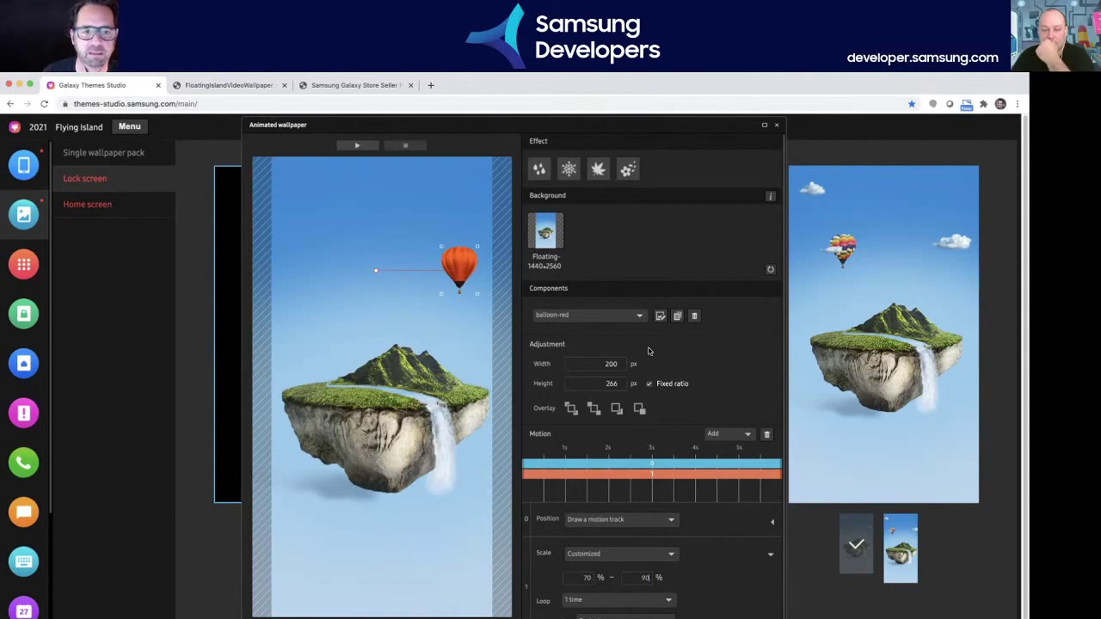
pyautogui.click(357, 146)
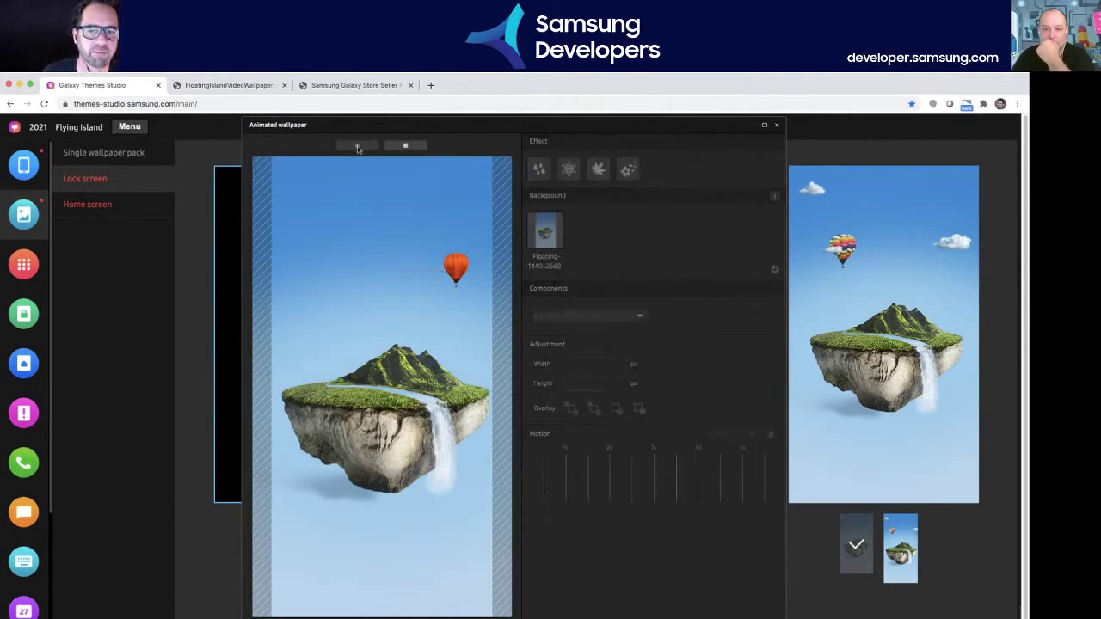
pyautogui.click(409, 146)
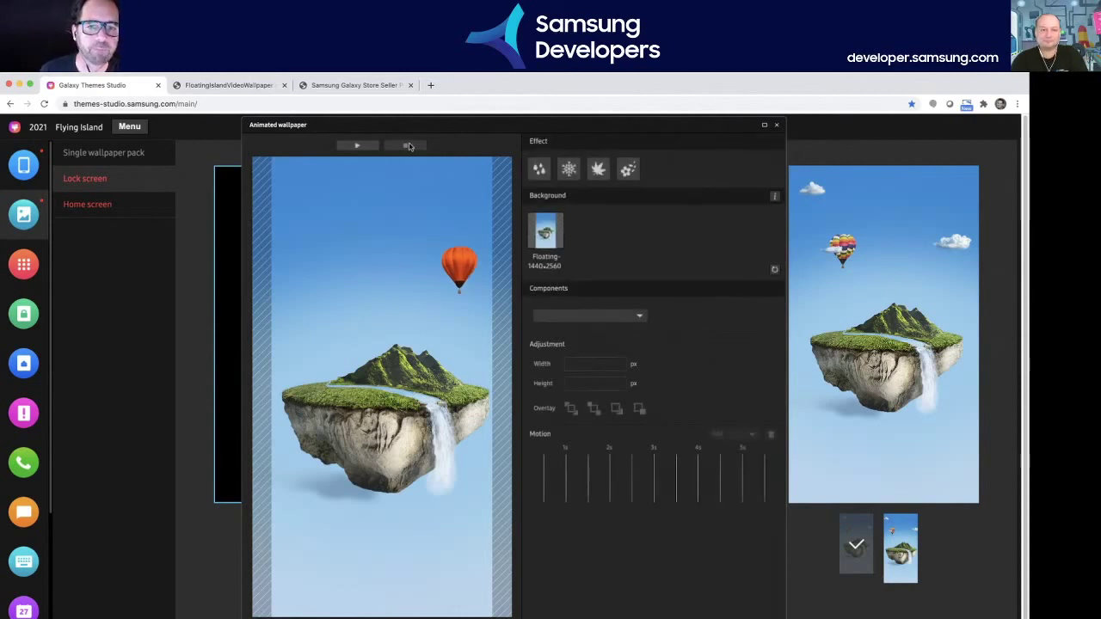
# - Add a frame action made of the five waterfall images and place it over the upper part of the island's waterfall
pyautogui.click(621, 318)
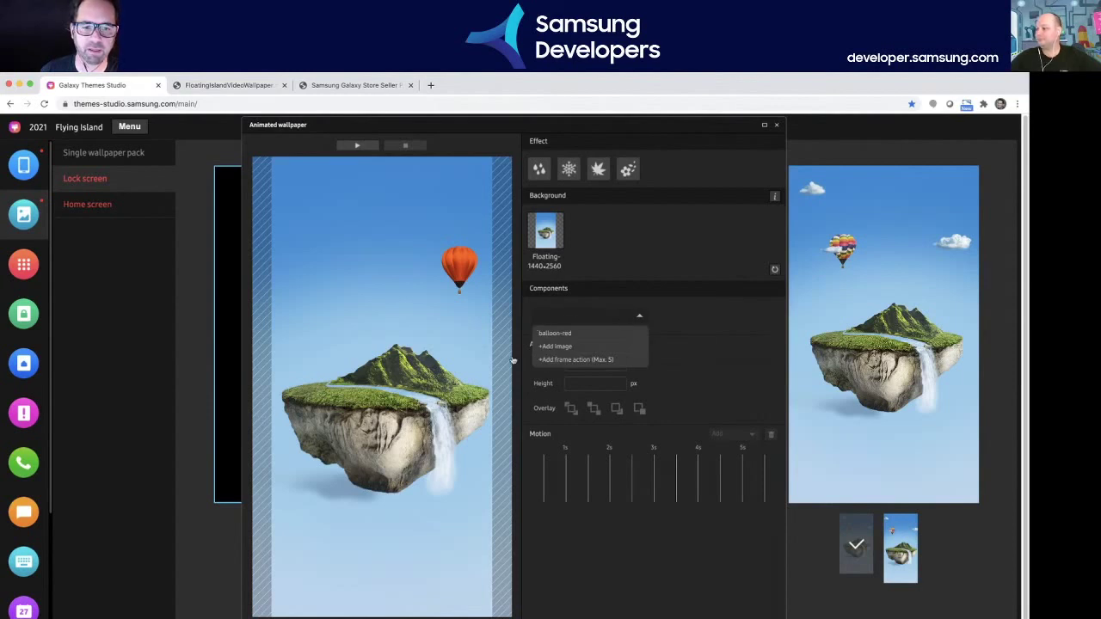
pyautogui.click(582, 359)
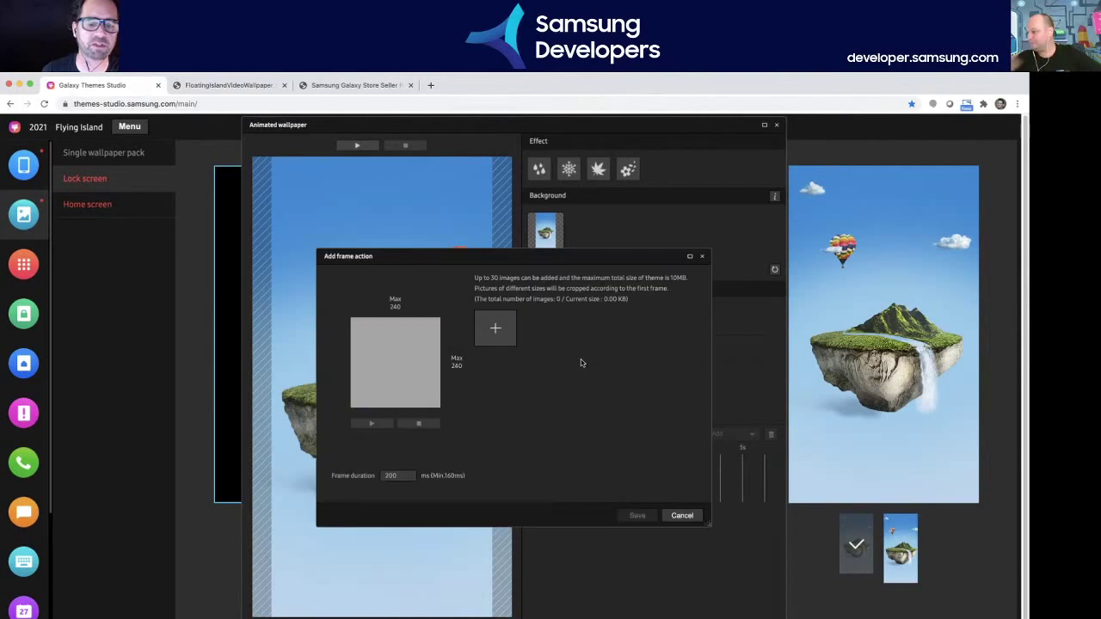
pyautogui.click(495, 330)
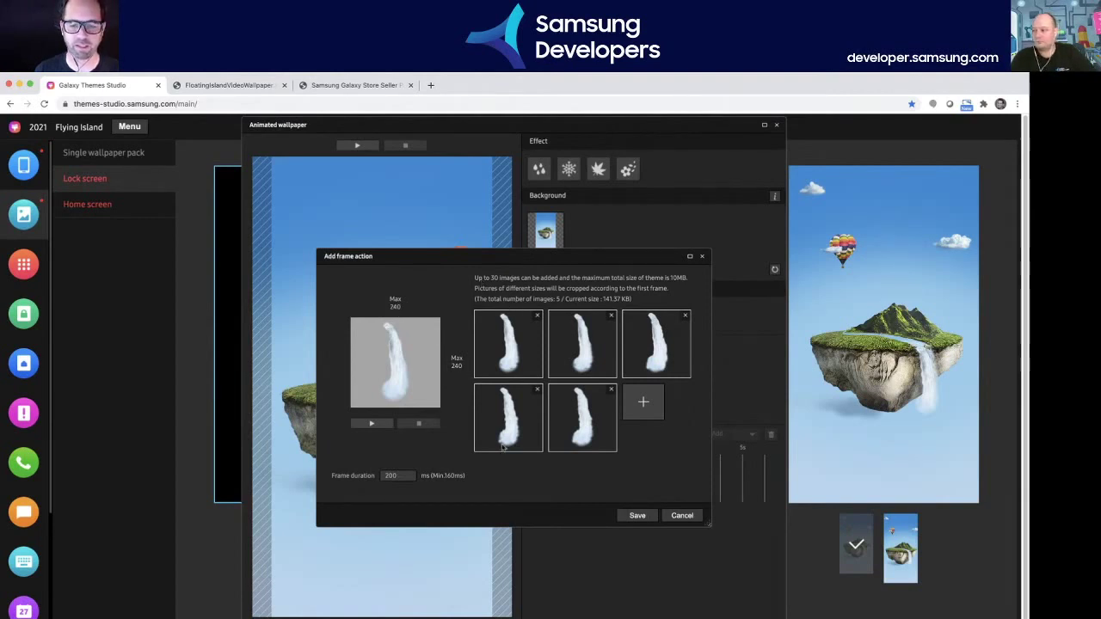
pyautogui.click(637, 515)
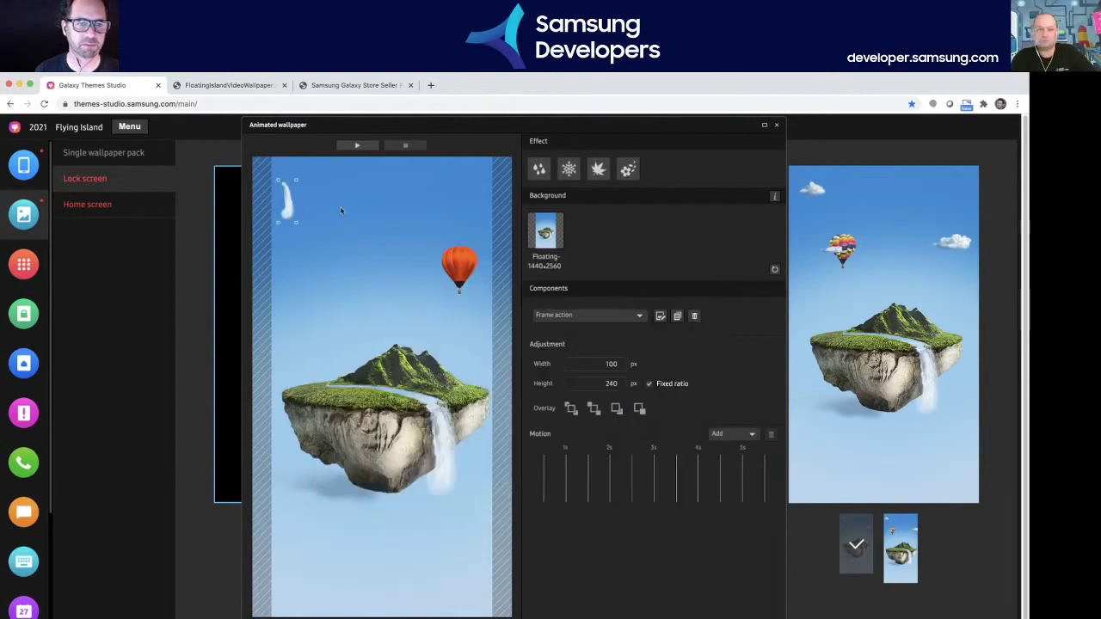
pyautogui.moveTo(288, 204); pyautogui.dragTo(434, 328)
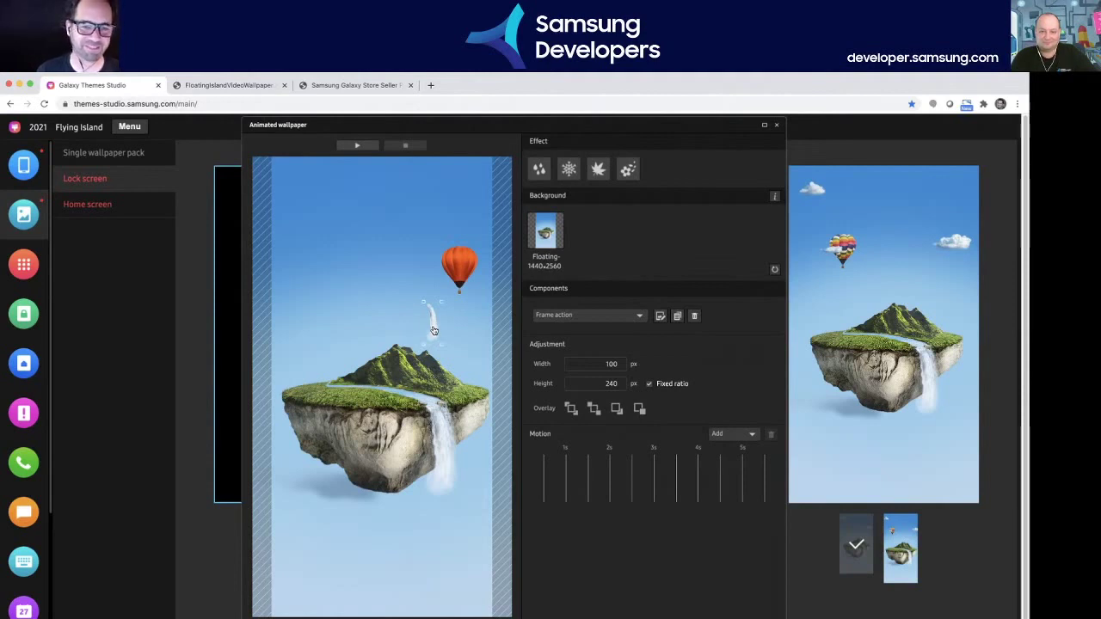
pyautogui.moveTo(433, 329); pyautogui.dragTo(450, 427)
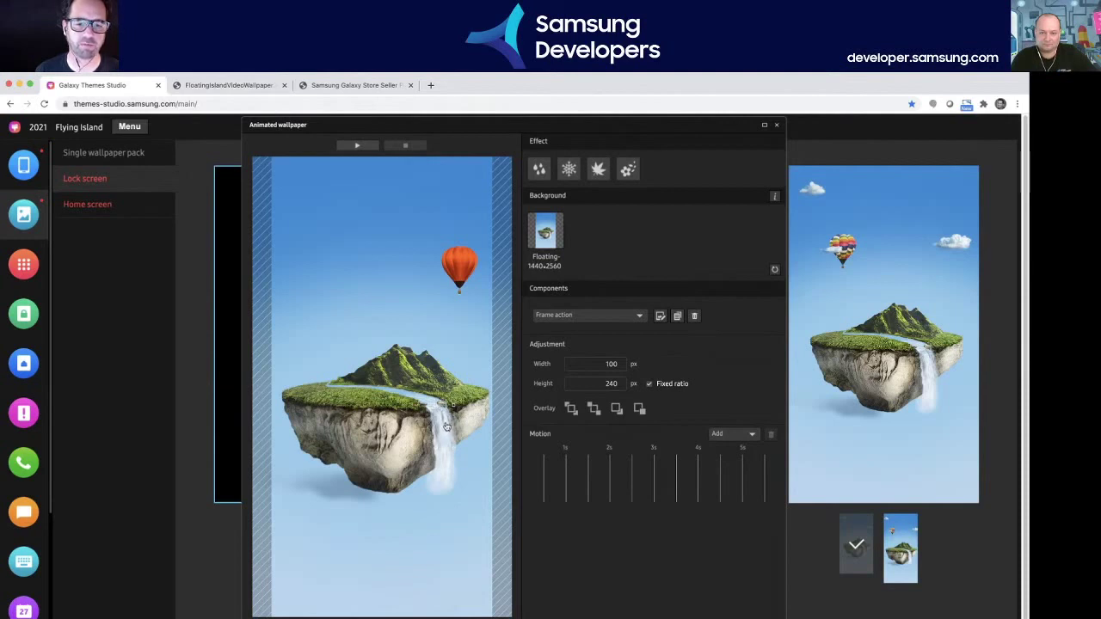
# - Duplicate the waterfall frame action, place the copy over the lower waterfall at 240 x 240 px without fixed ratio, and preview it
pyautogui.click(678, 317)
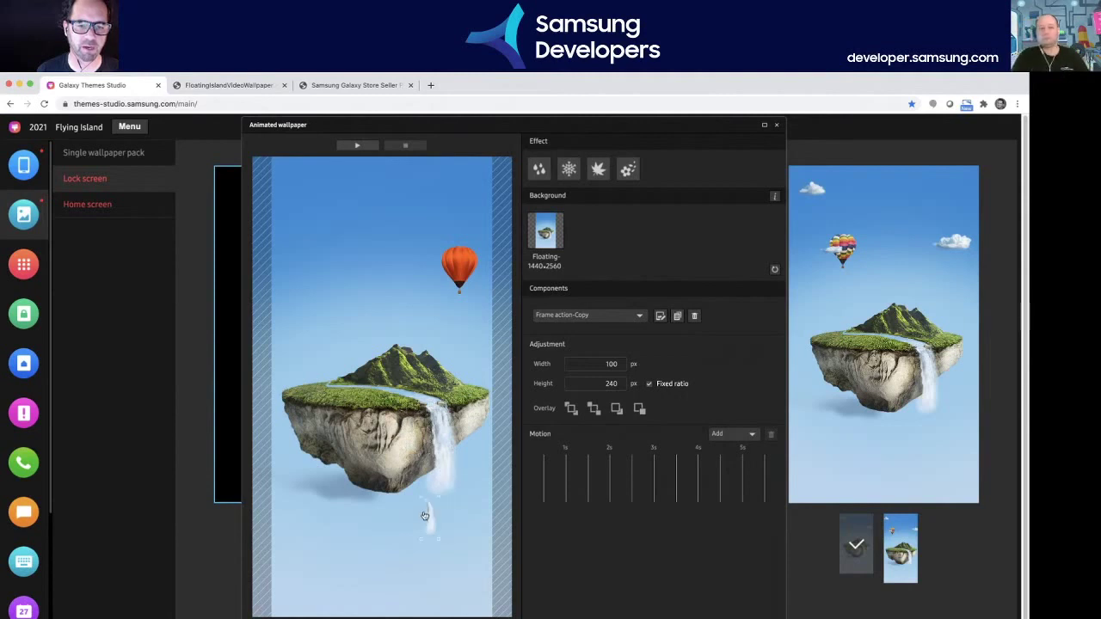
pyautogui.click(448, 441)
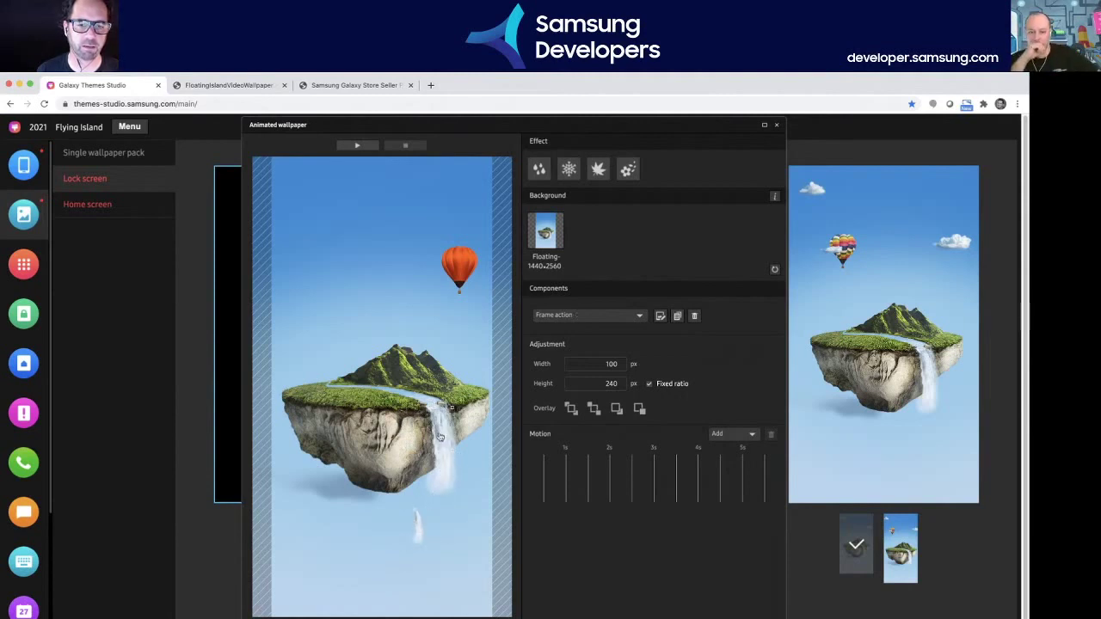
pyautogui.click(418, 532)
pyautogui.moveTo(418, 531); pyautogui.dragTo(441, 510)
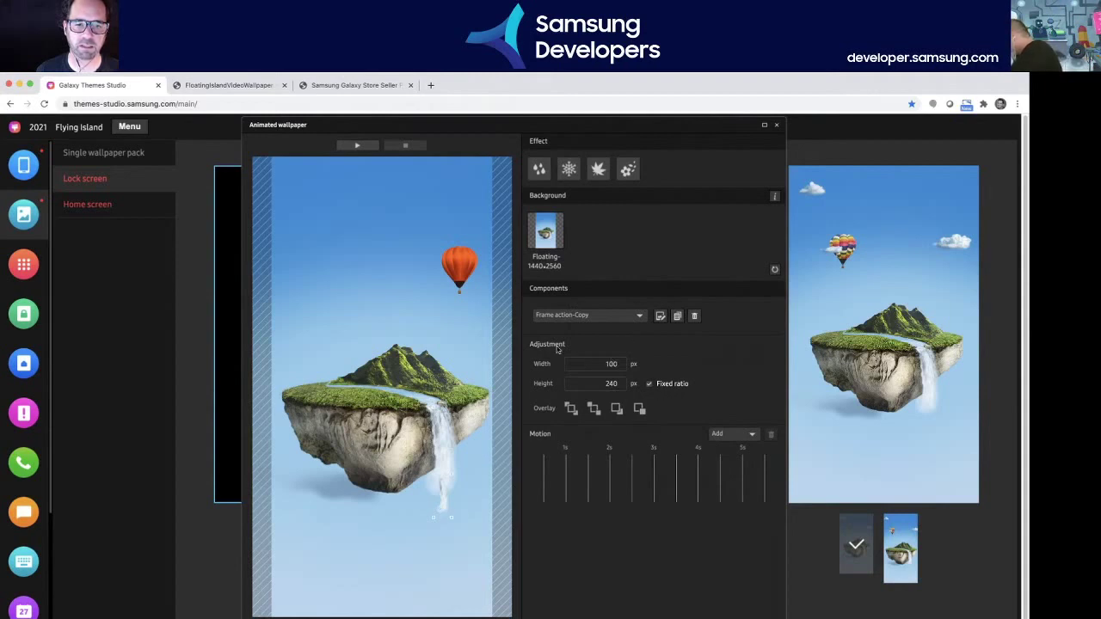
pyautogui.doubleClick(612, 365)
pyautogui.write('240')
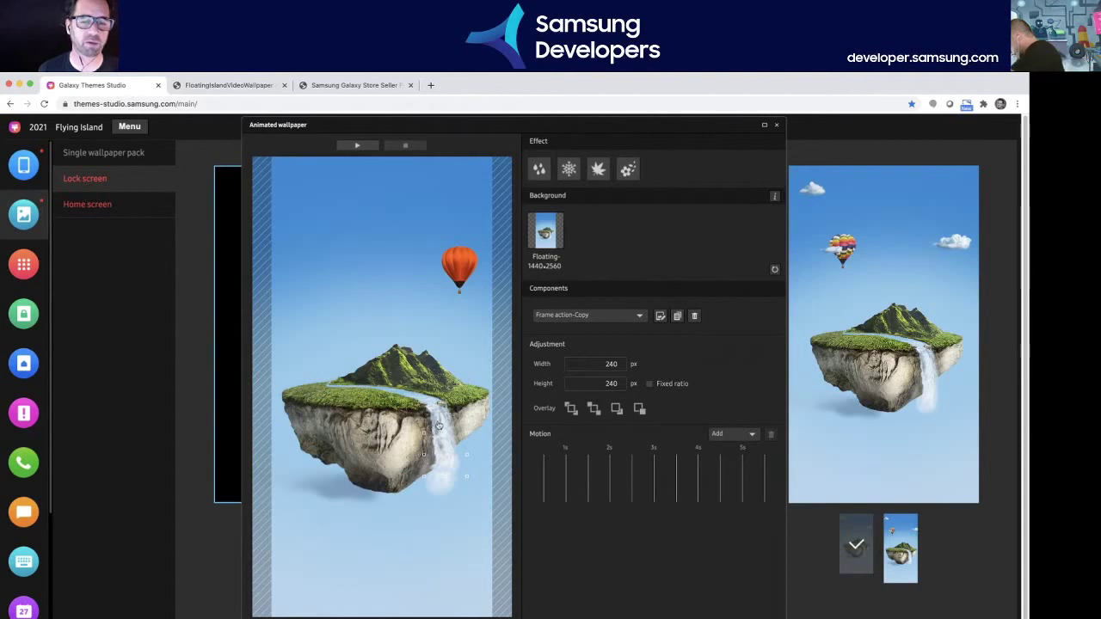
pyautogui.click(361, 146)
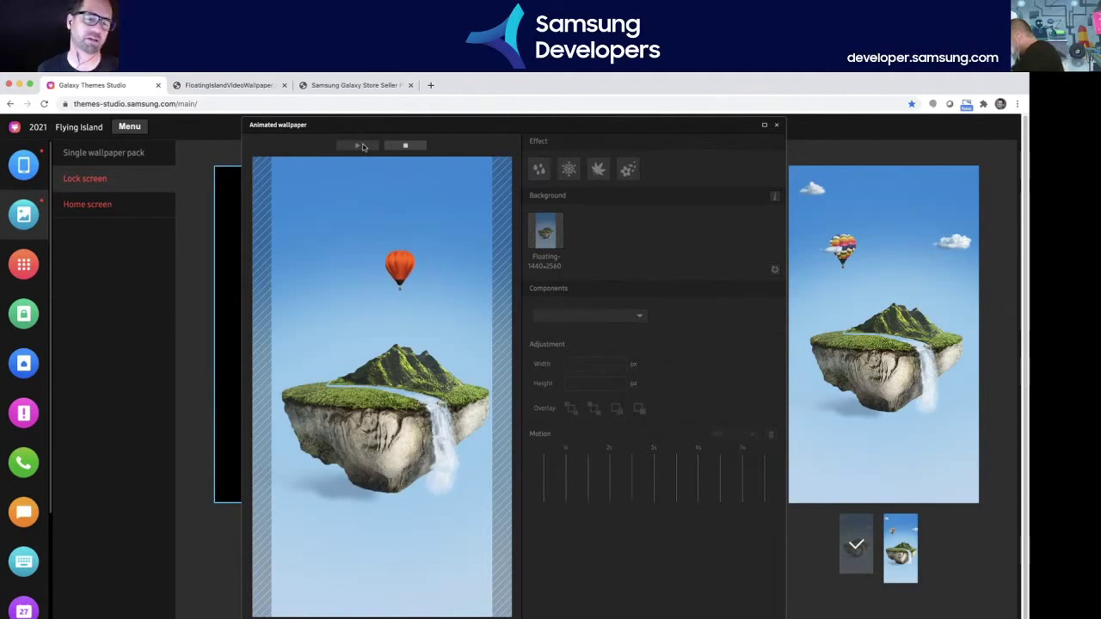
pyautogui.click(406, 146)
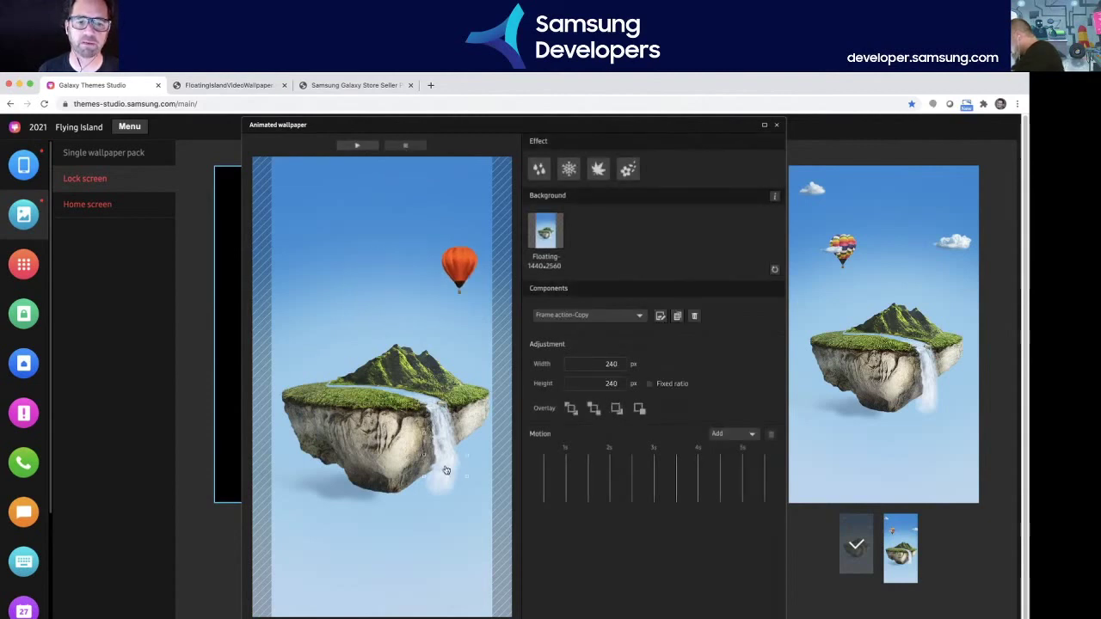
# - Review the image frames and frame duration of the copied waterfall frame action
pyautogui.click(606, 316)
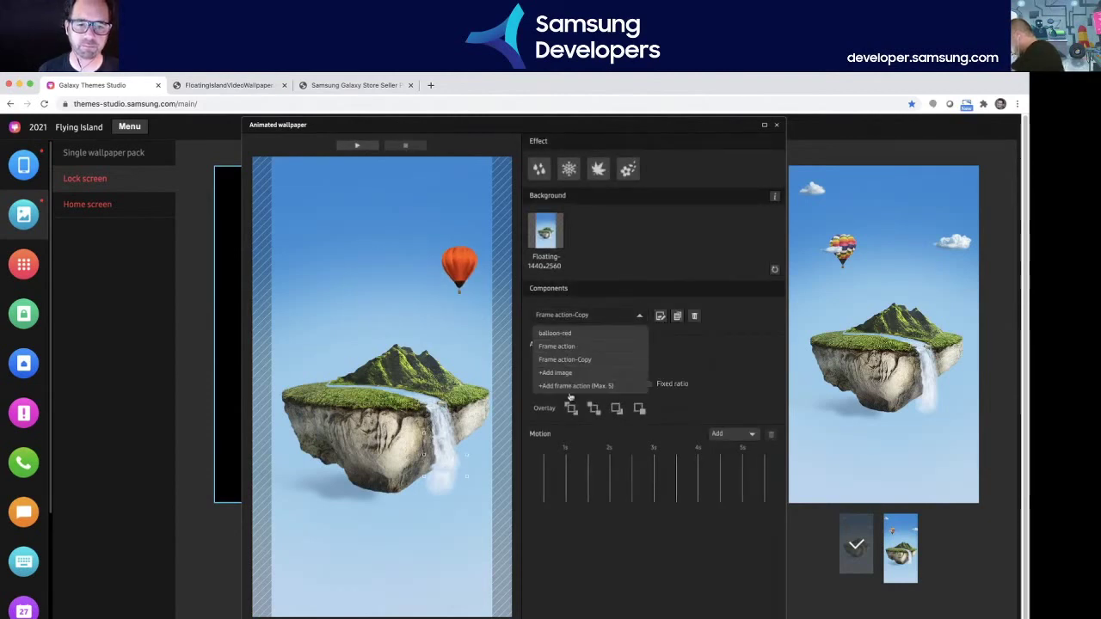
pyautogui.click(699, 325)
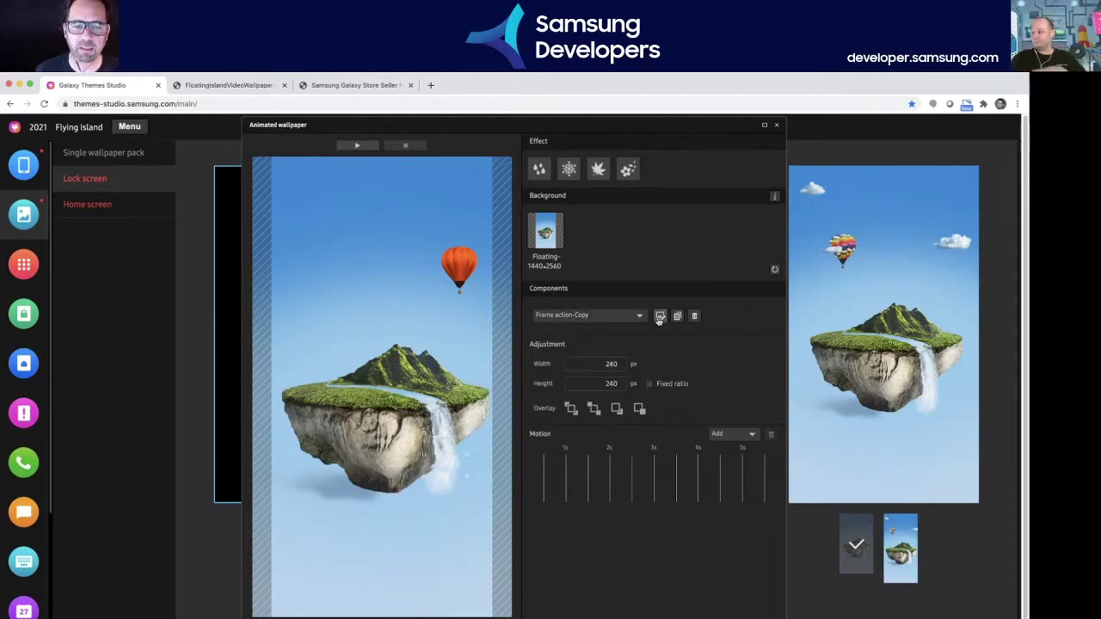
pyautogui.click(660, 315)
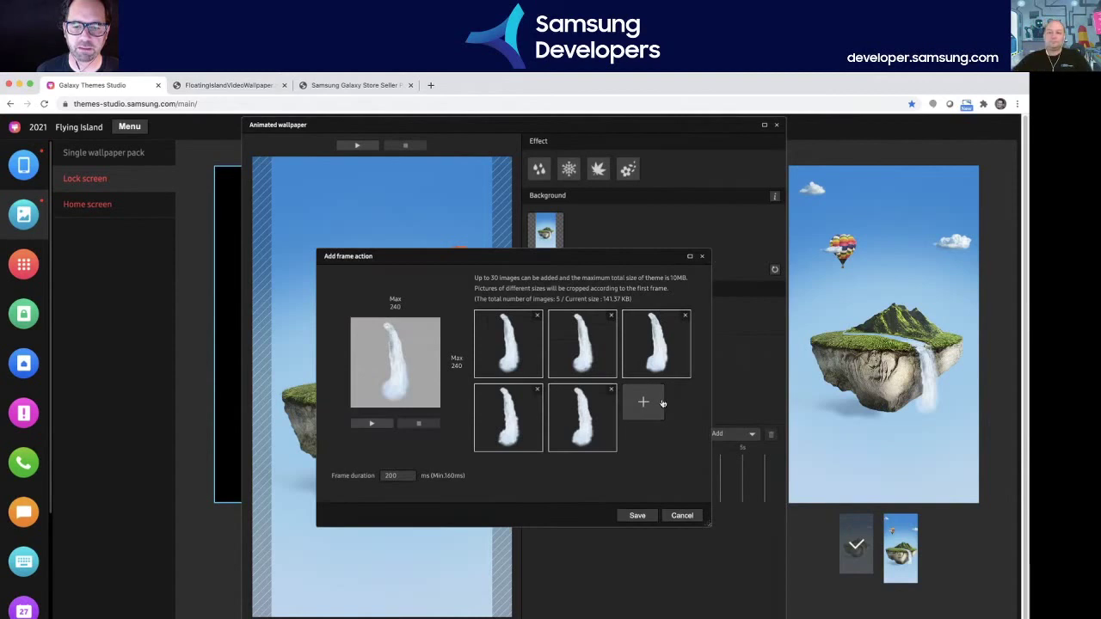
pyautogui.click(682, 515)
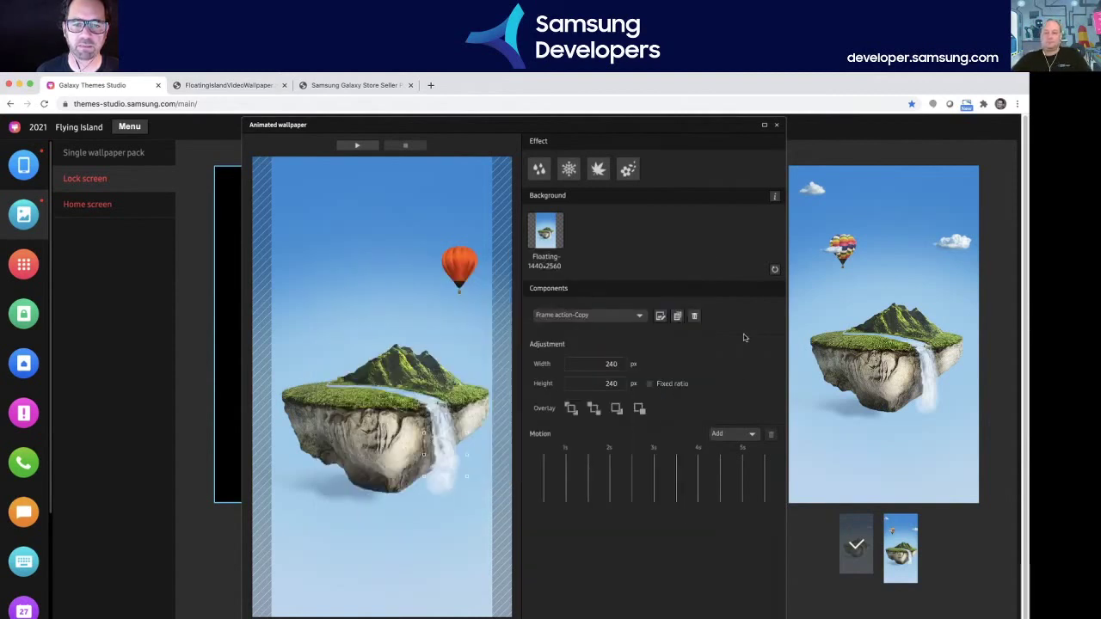
# - Add the cloud1 image as a new component and place it just below the red balloon
pyautogui.click(439, 565)
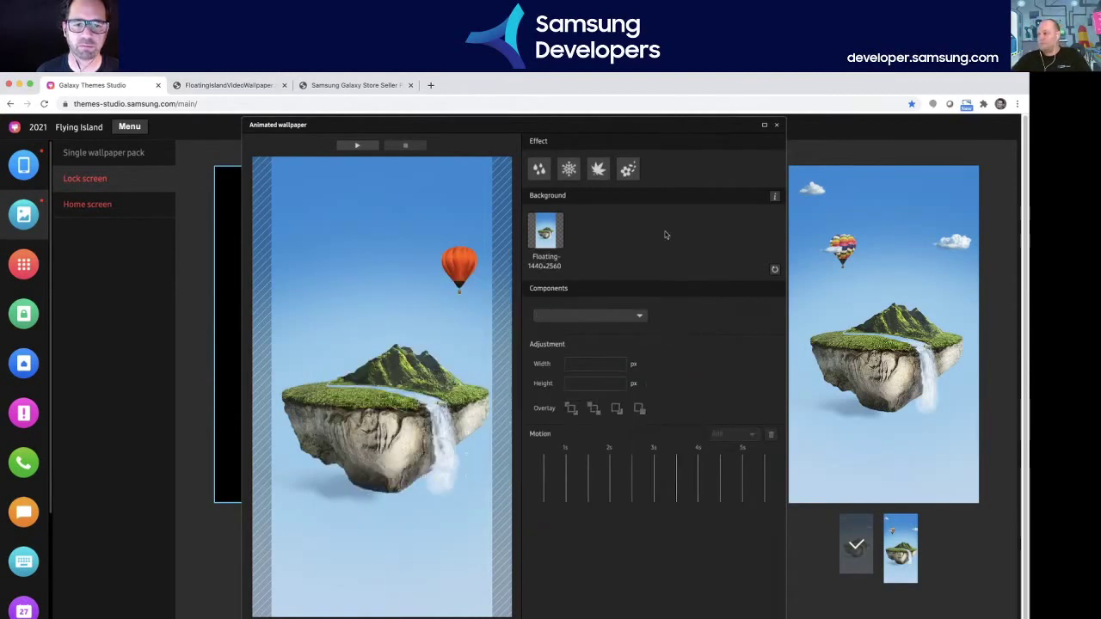
pyautogui.click(633, 320)
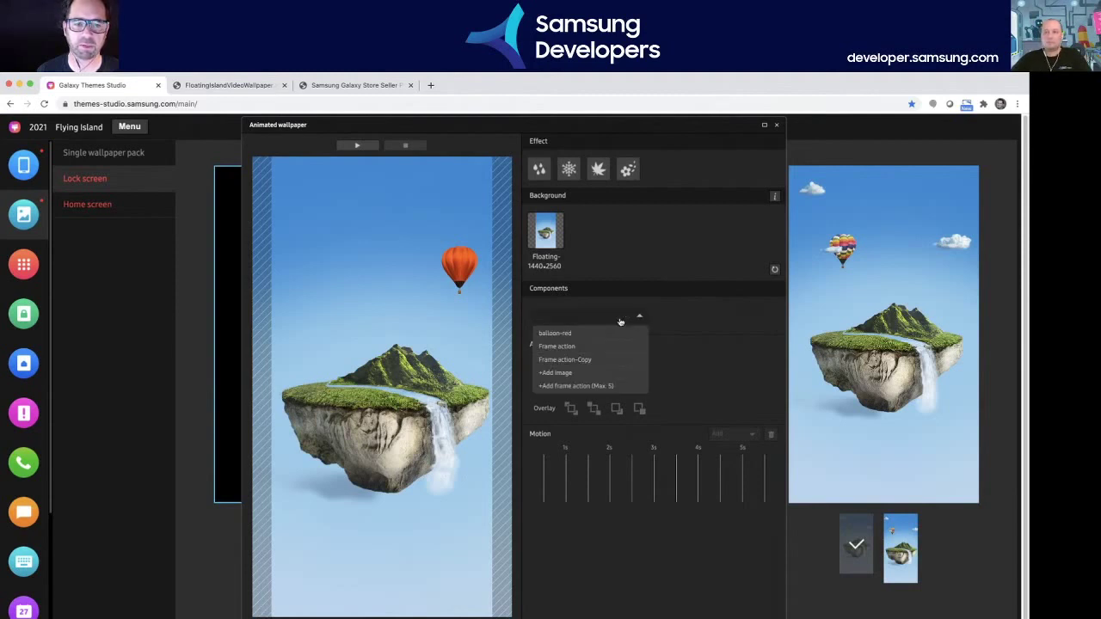
pyautogui.click(560, 373)
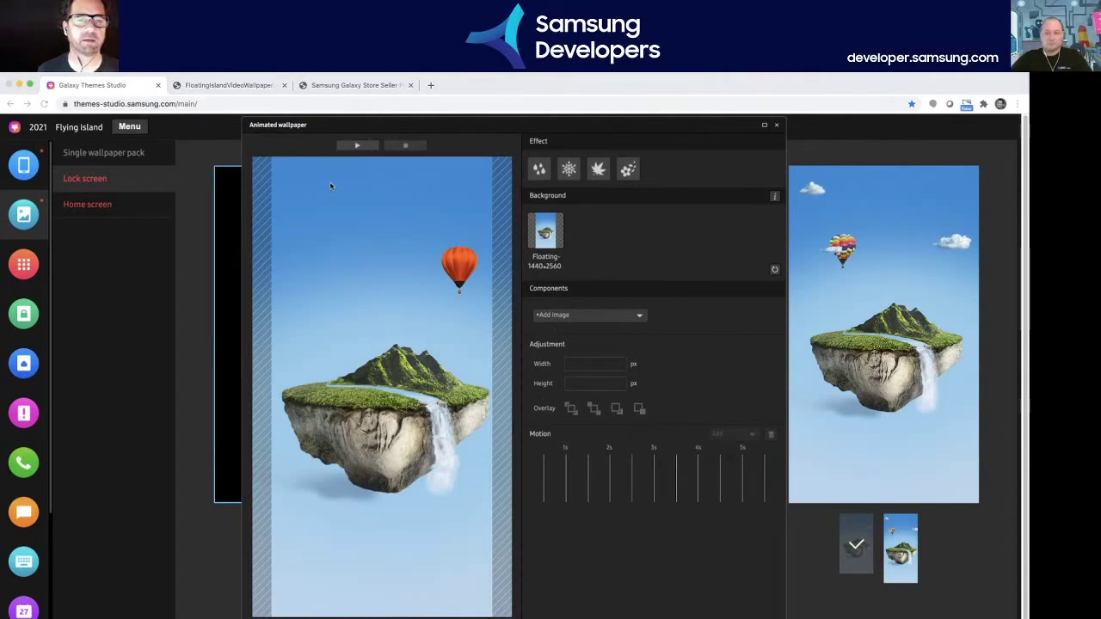
pyautogui.press('Return')
pyautogui.moveTo(298, 196); pyautogui.dragTo(434, 315)
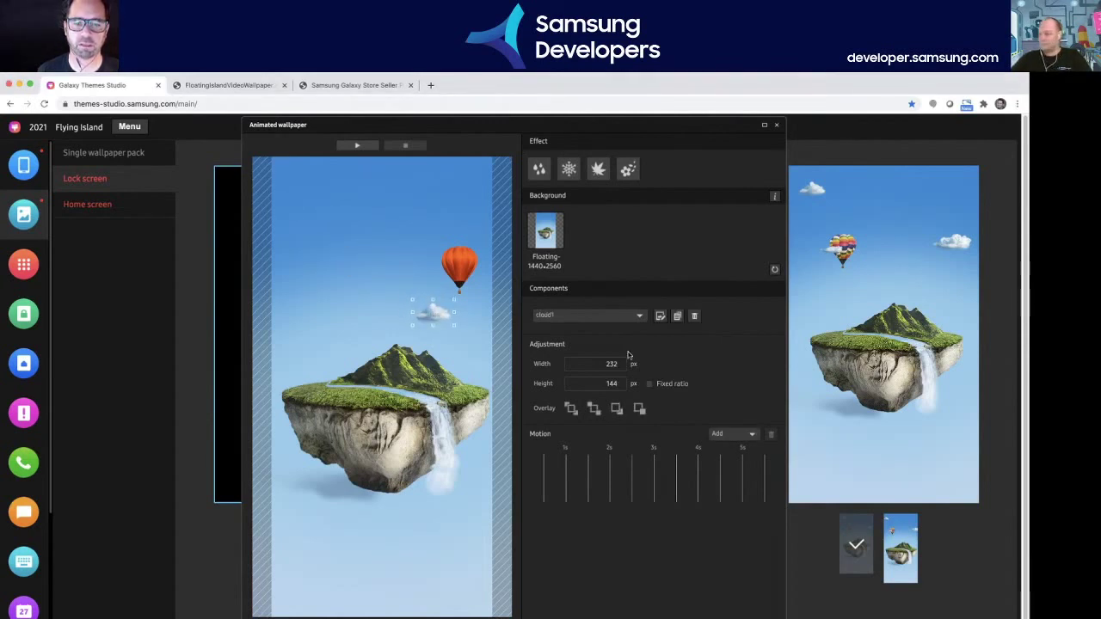
# - Give cloud1 a Position motion along a straight horizontal track running leftward, and set its width to 150 px with fixed ratio
pyautogui.click(732, 434)
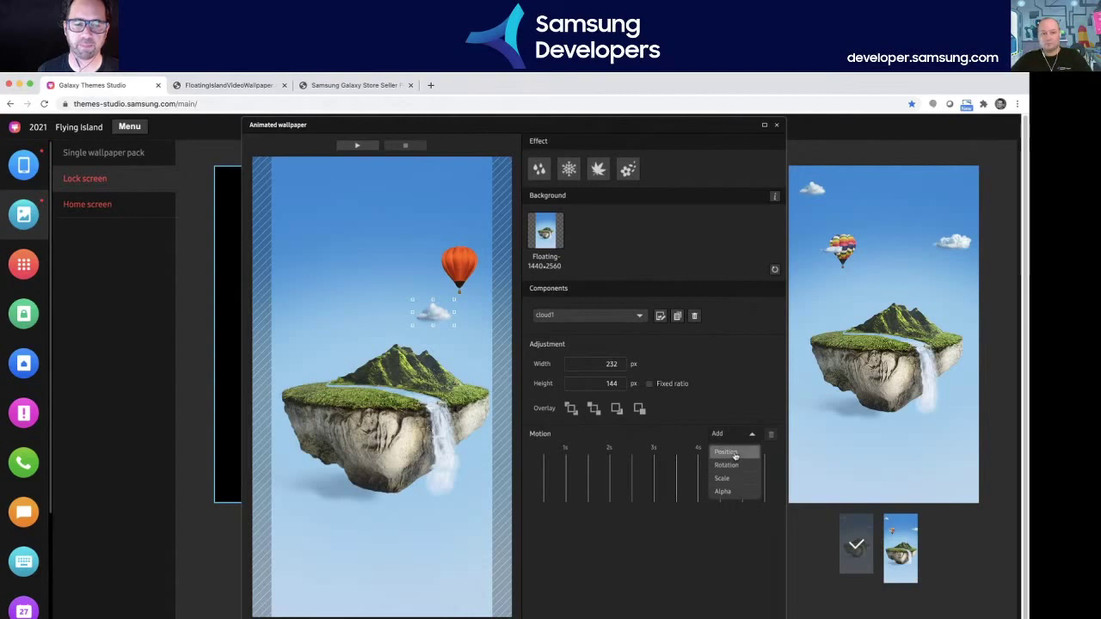
pyautogui.click(725, 452)
pyautogui.click(616, 518)
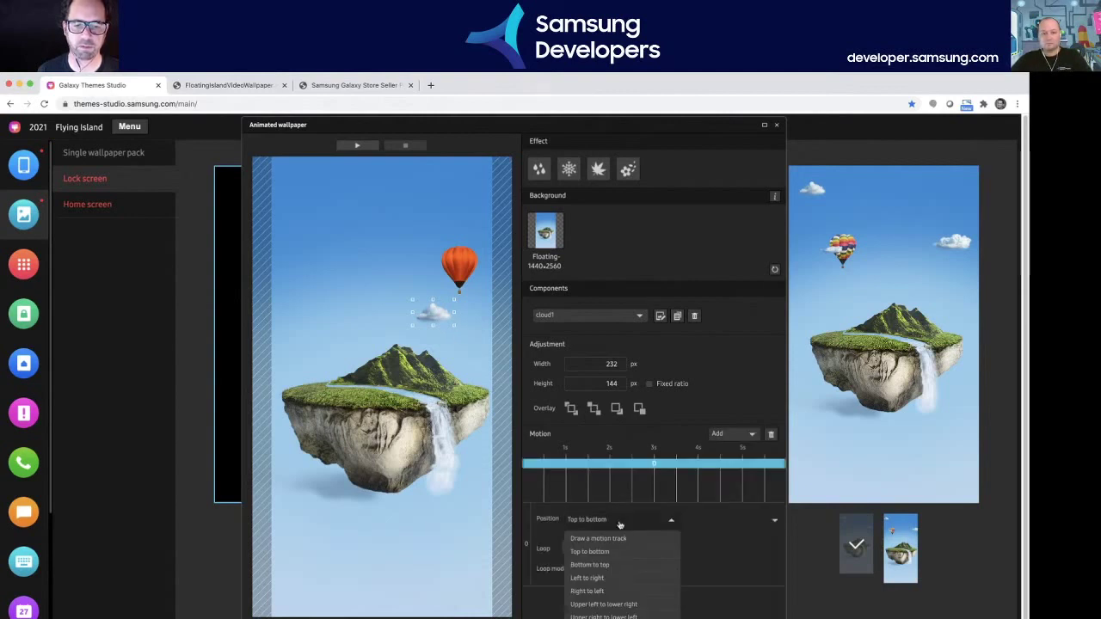
pyautogui.click(617, 544)
pyautogui.click(569, 540)
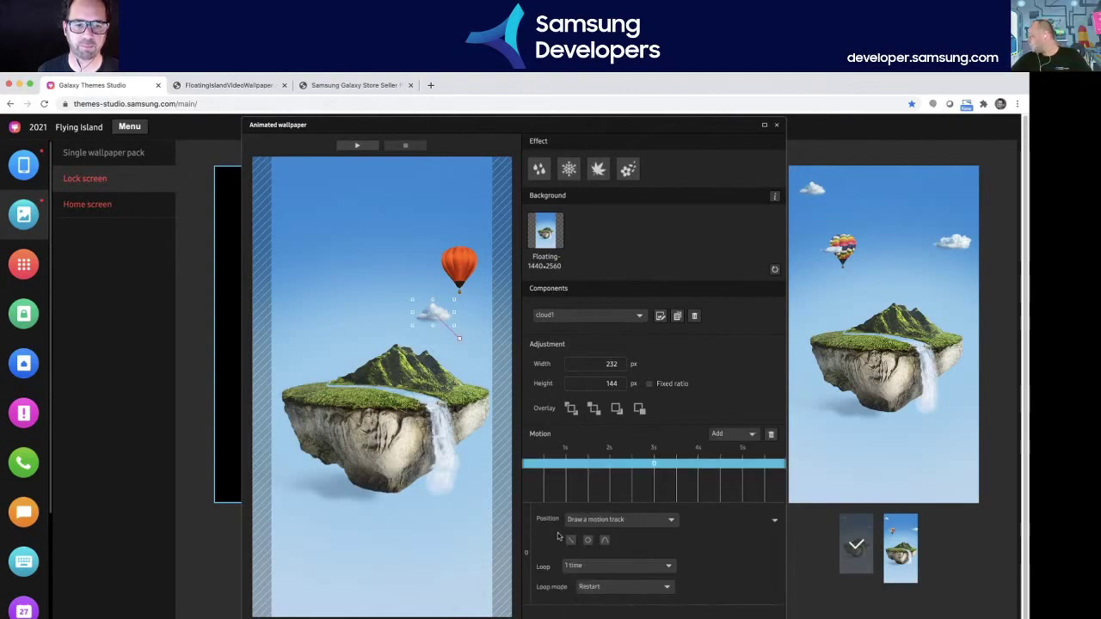
pyautogui.moveTo(430, 313)
pyautogui.mouseDown()
pyautogui.moveTo(371, 320)
pyautogui.moveTo(390, 313)
pyautogui.mouseUp()
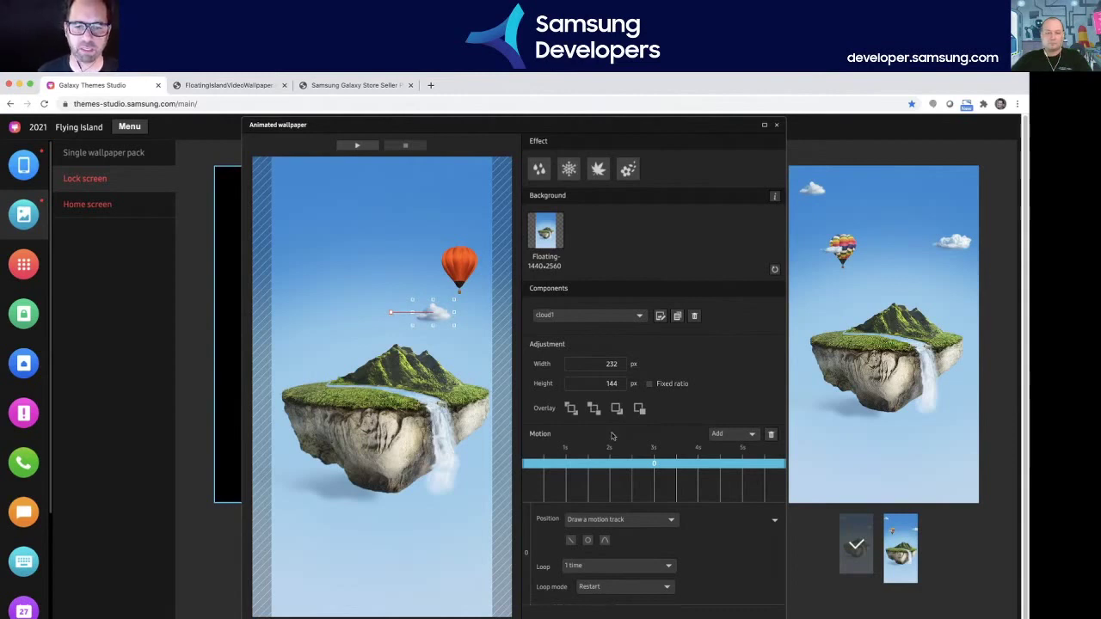
pyautogui.doubleClick(613, 365)
pyautogui.write('150')
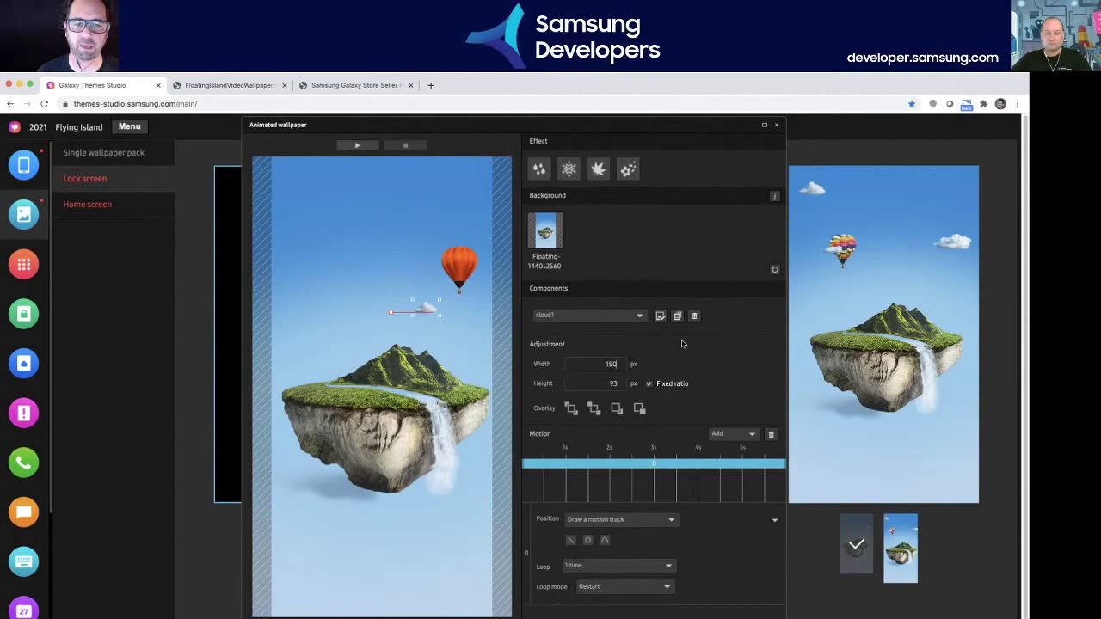
# - Add the cloud2 image as a new component and place it over the right end of the island's grass, beside the mountain
pyautogui.click(639, 316)
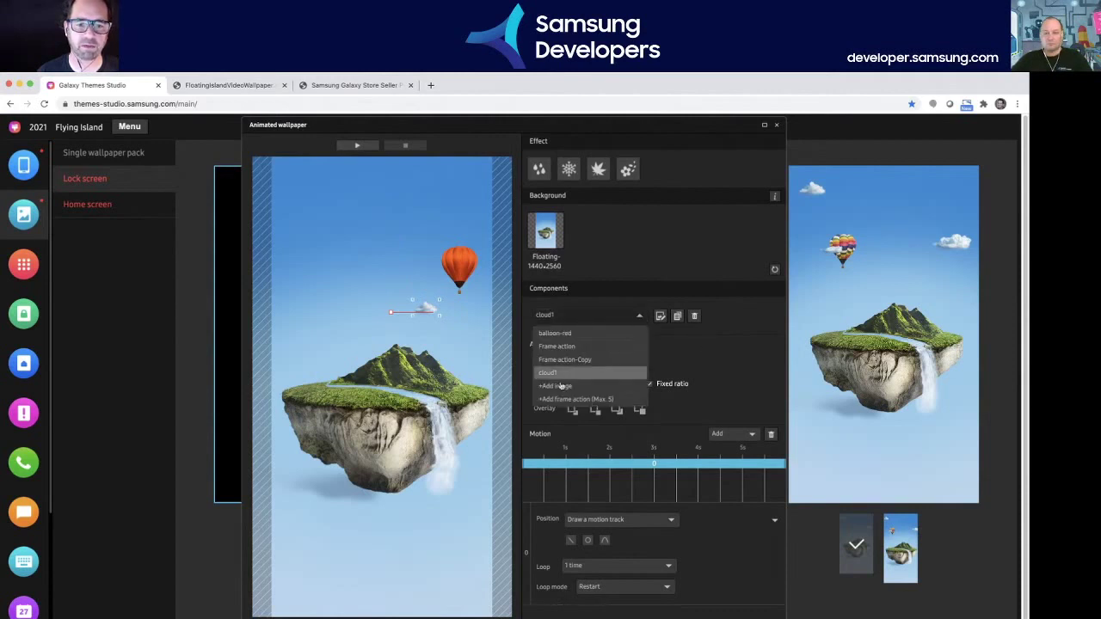
pyautogui.click(562, 392)
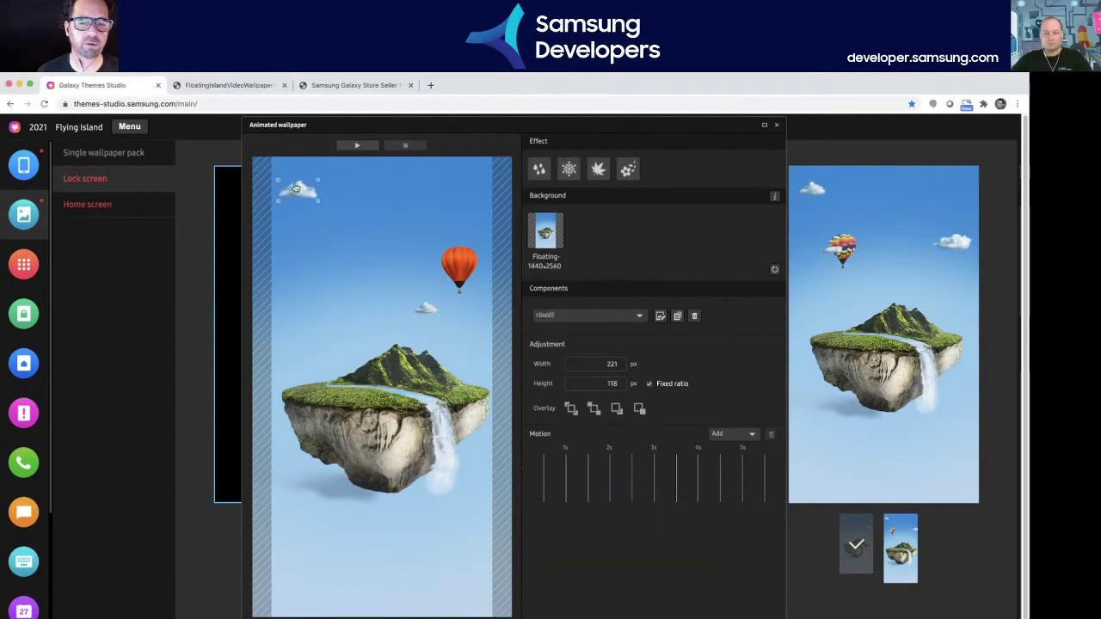
pyautogui.moveTo(295, 187); pyautogui.dragTo(456, 379)
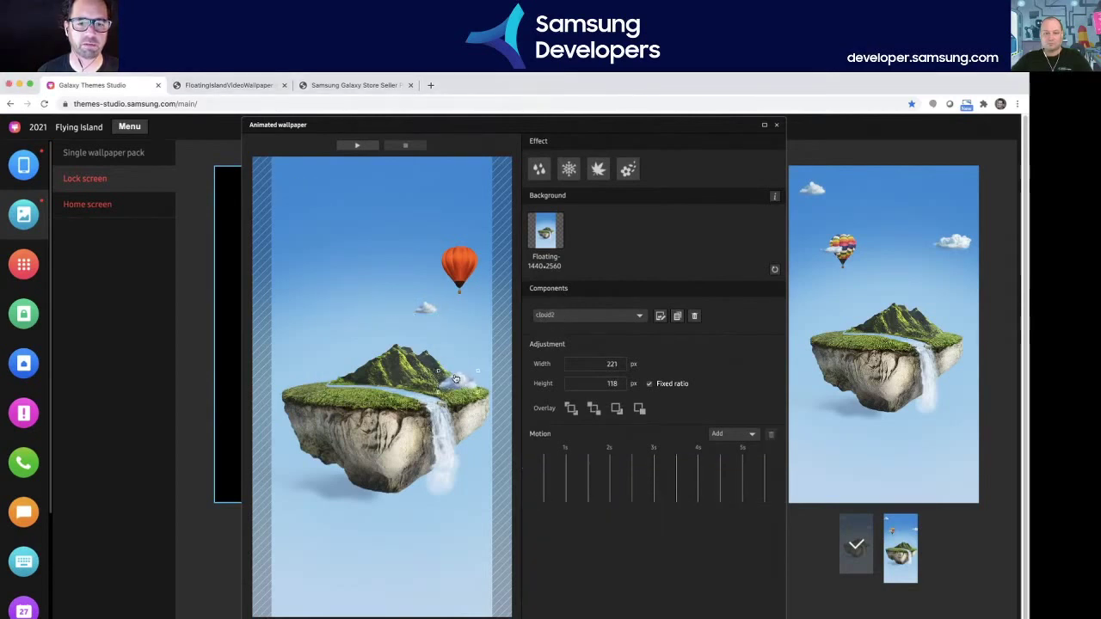
# - Give cloud2 a Position motion along a straight track running leftward across the mountain, and preview the wallpaper animation
pyautogui.click(745, 434)
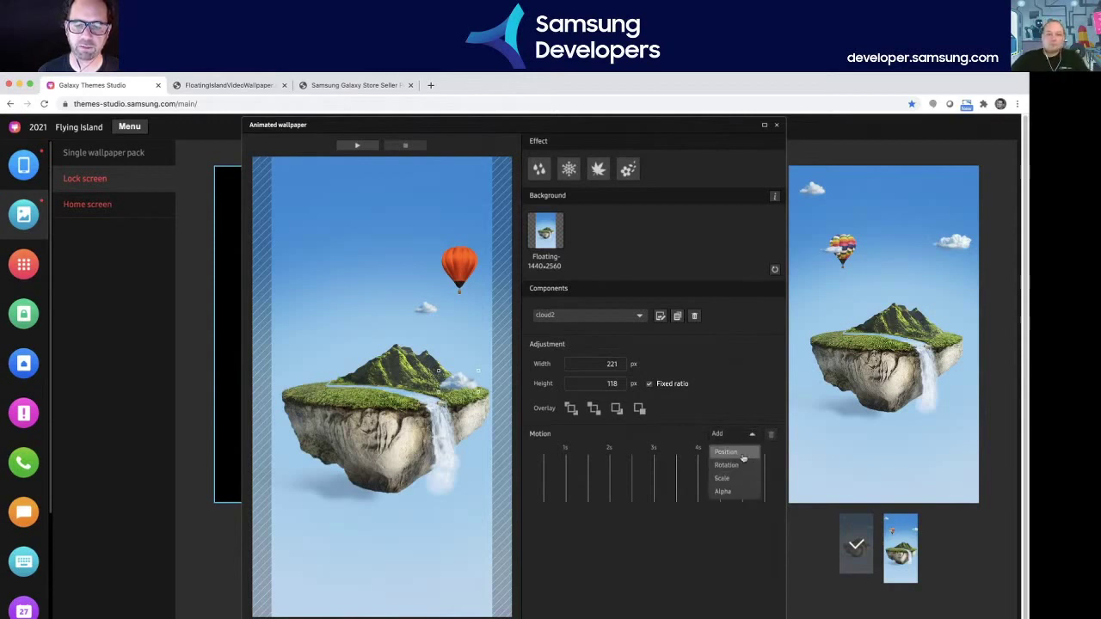
pyautogui.click(739, 453)
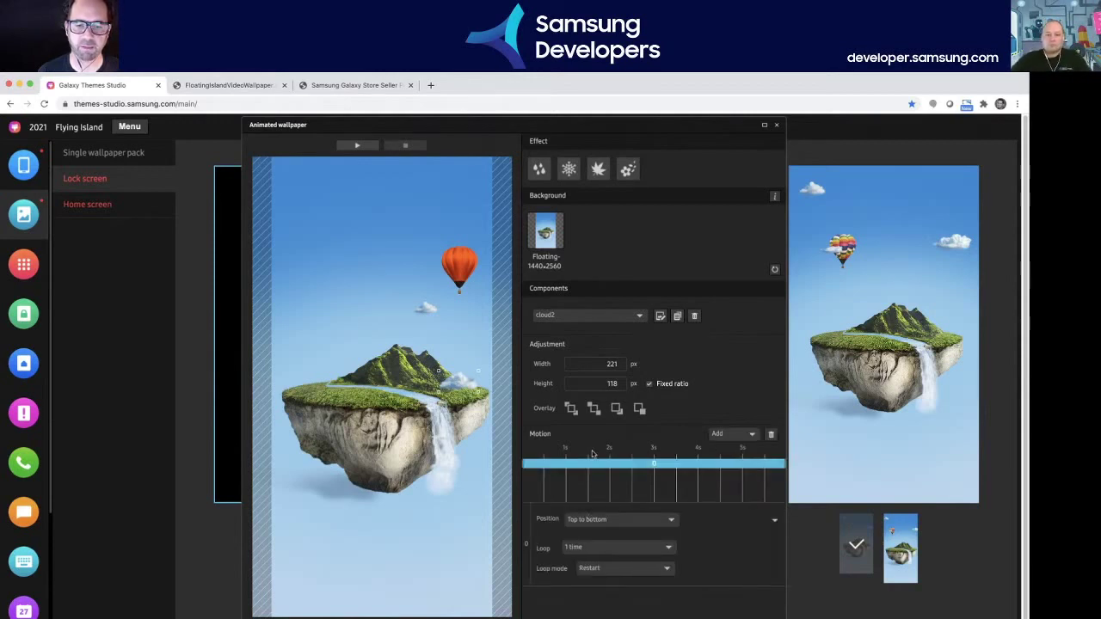
pyautogui.click(667, 521)
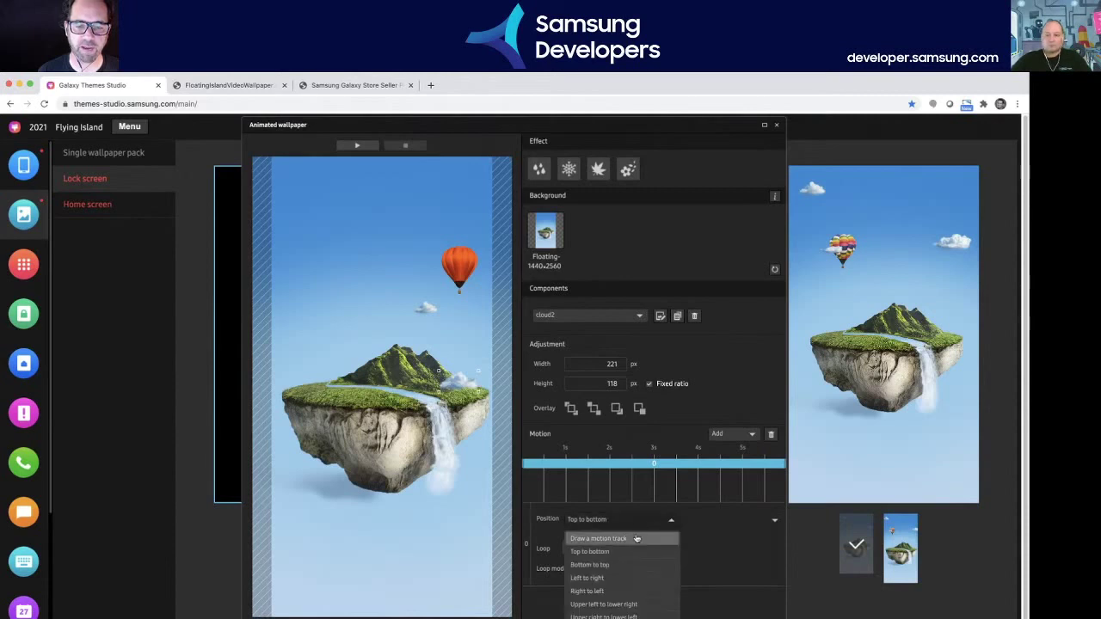
pyautogui.click(636, 538)
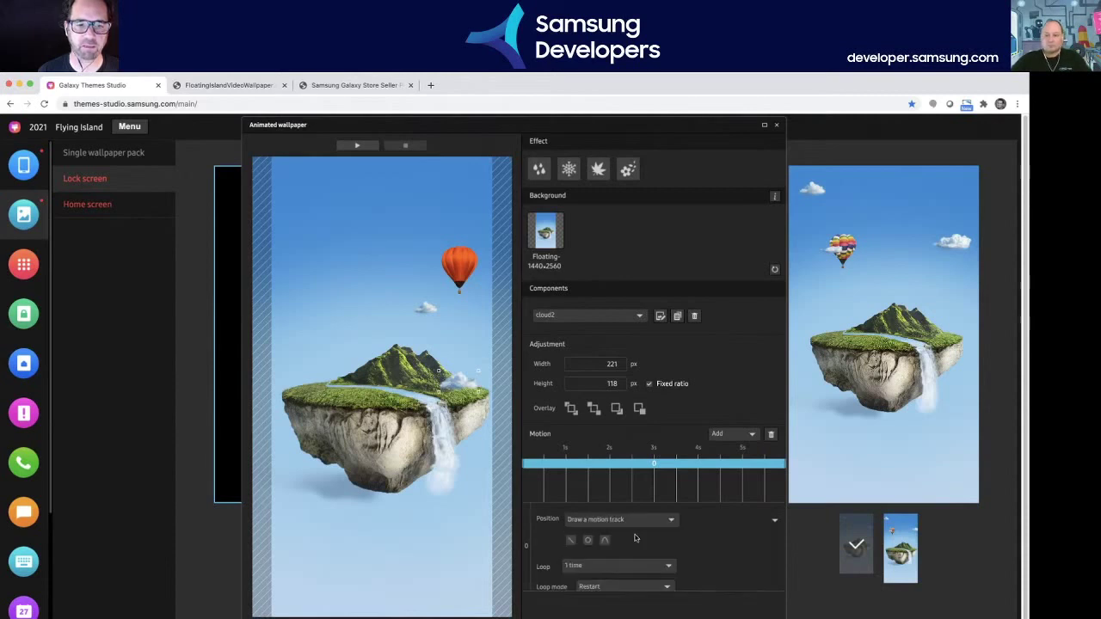
pyautogui.click(571, 542)
pyautogui.click(451, 411)
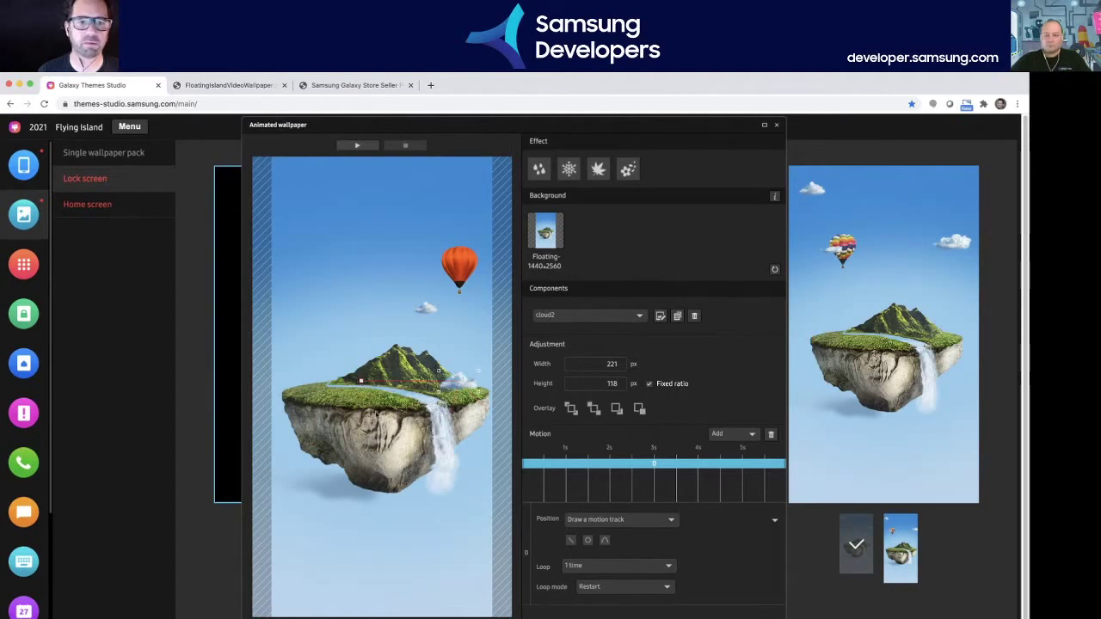
pyautogui.click(357, 146)
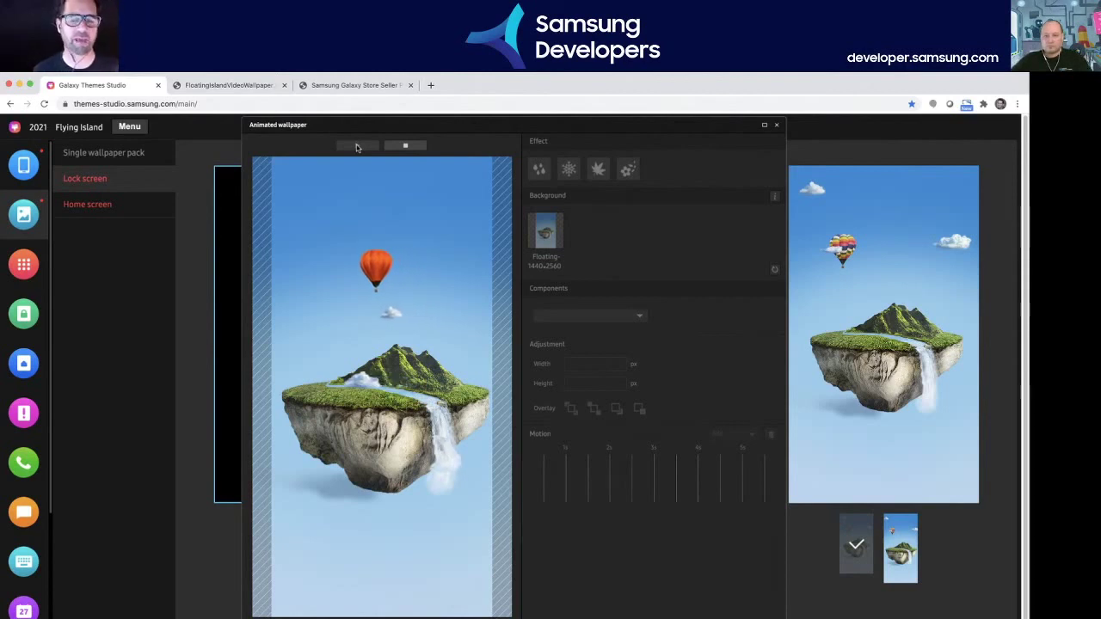
pyautogui.click(357, 147)
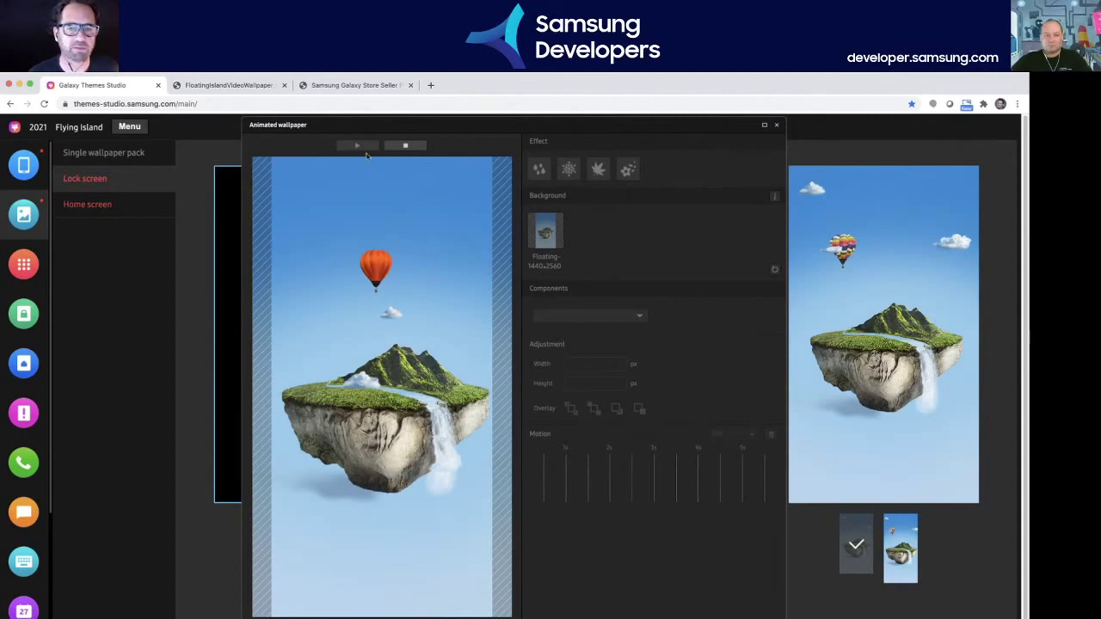
pyautogui.click(408, 146)
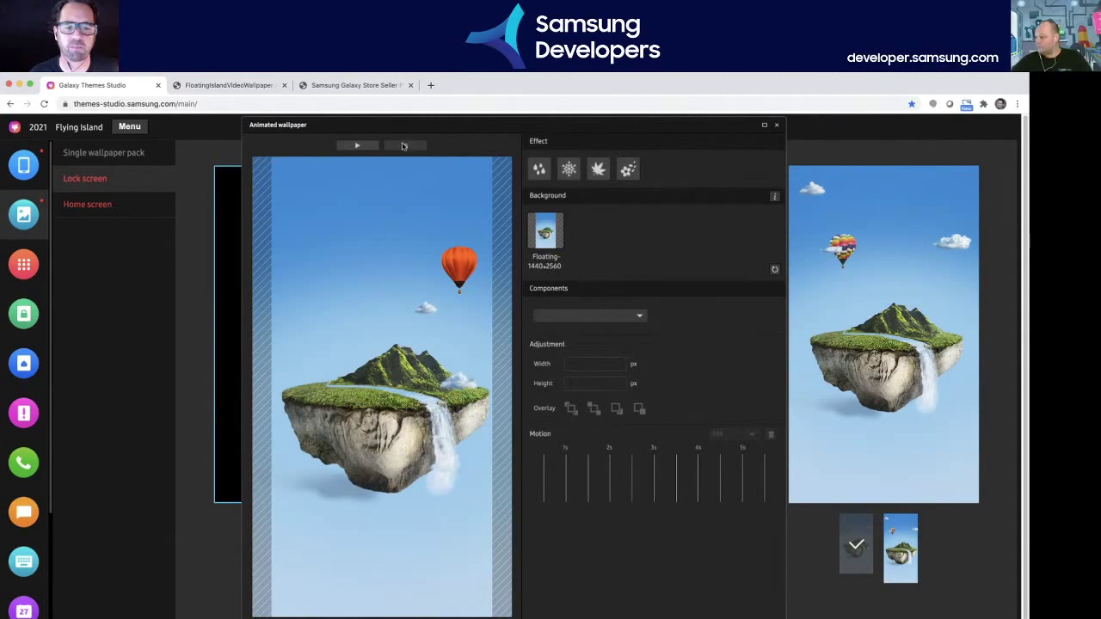
# - Apply the rain effect to the animated wallpaper, preview it, and close the animated wallpaper editor
pyautogui.click(539, 170)
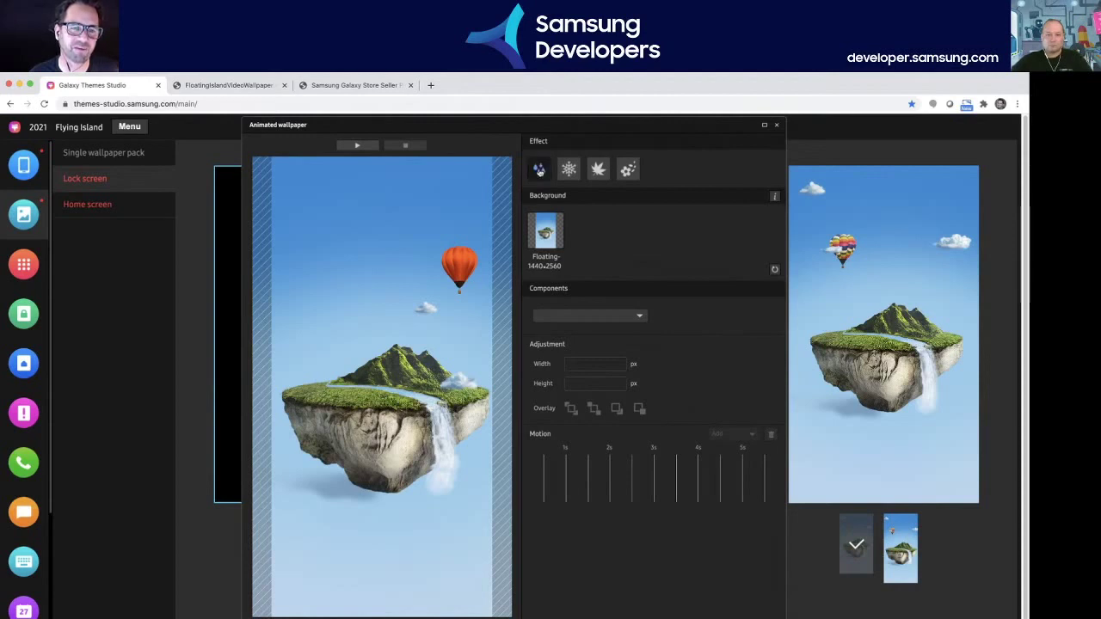
pyautogui.click(357, 145)
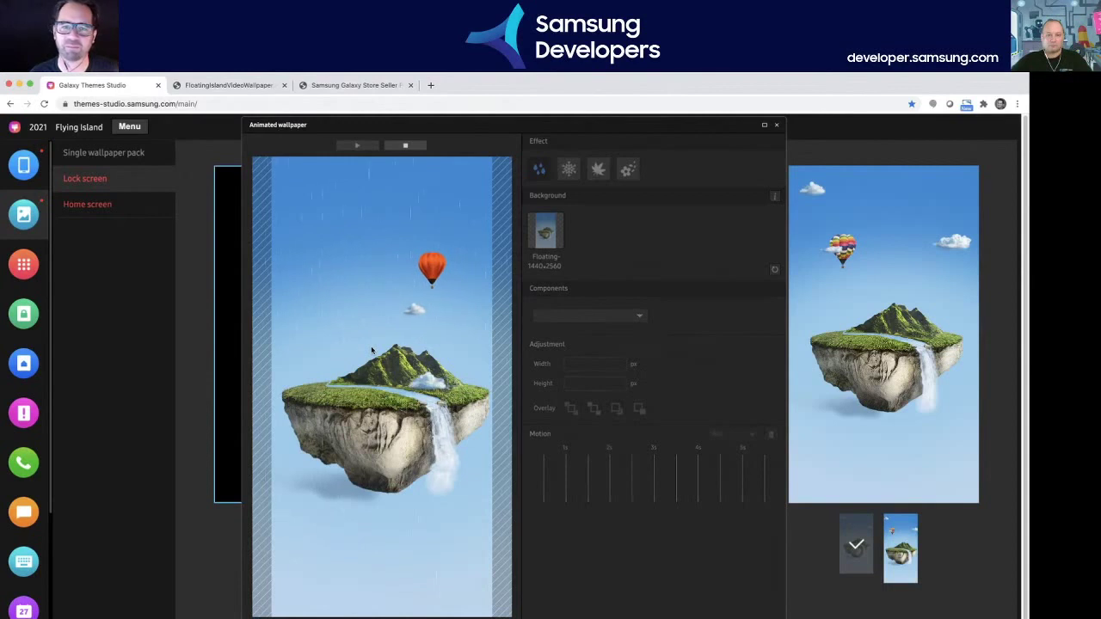
pyautogui.click(404, 146)
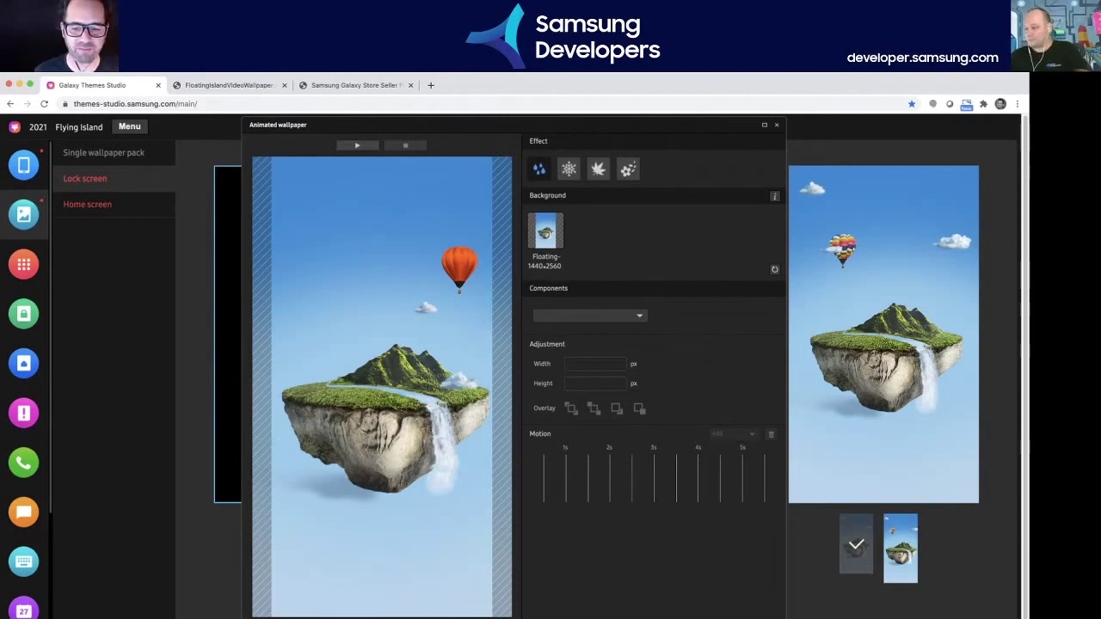
pyautogui.press('Escape')
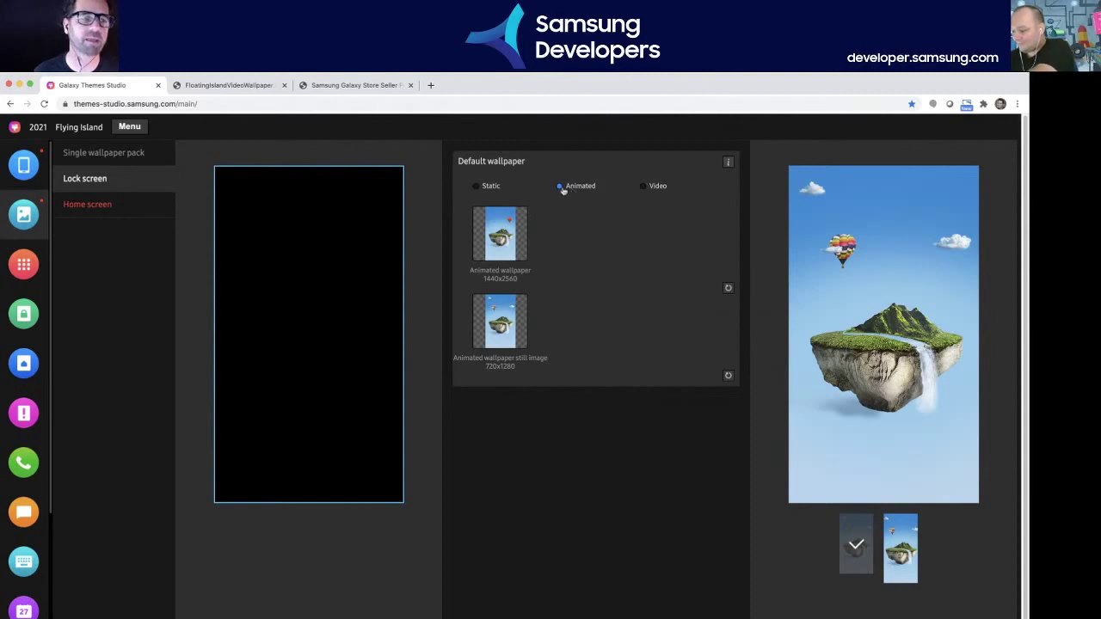
# - Switch the lock screen's default wallpaper to Video, load FloatingIslandVideoWallpaper, and view that video in its own browser tab
pyautogui.click(642, 189)
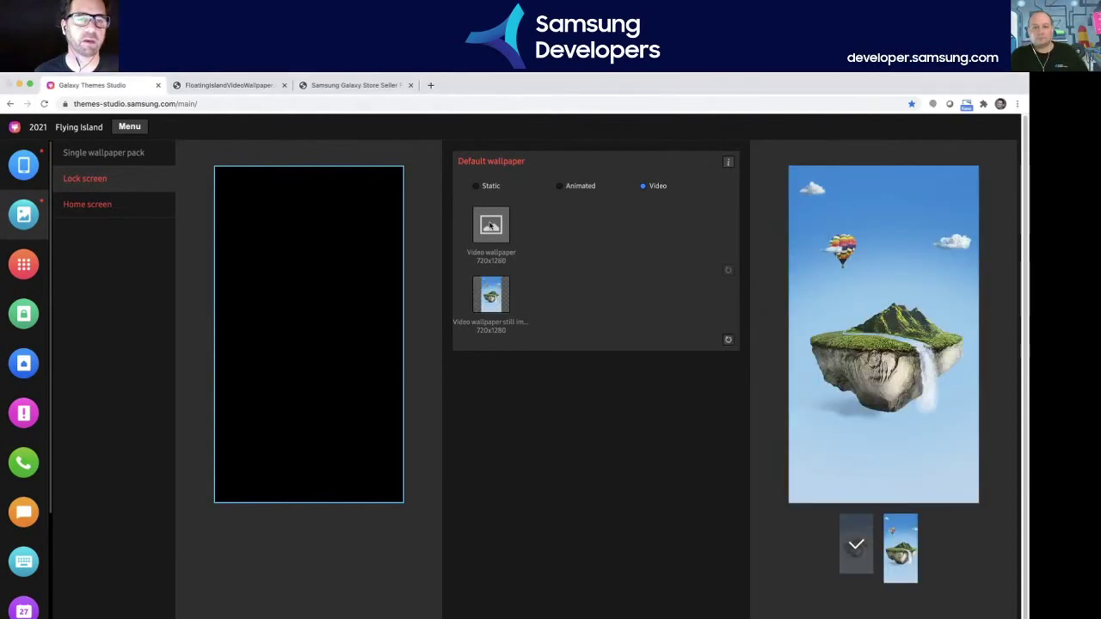
pyautogui.click(490, 225)
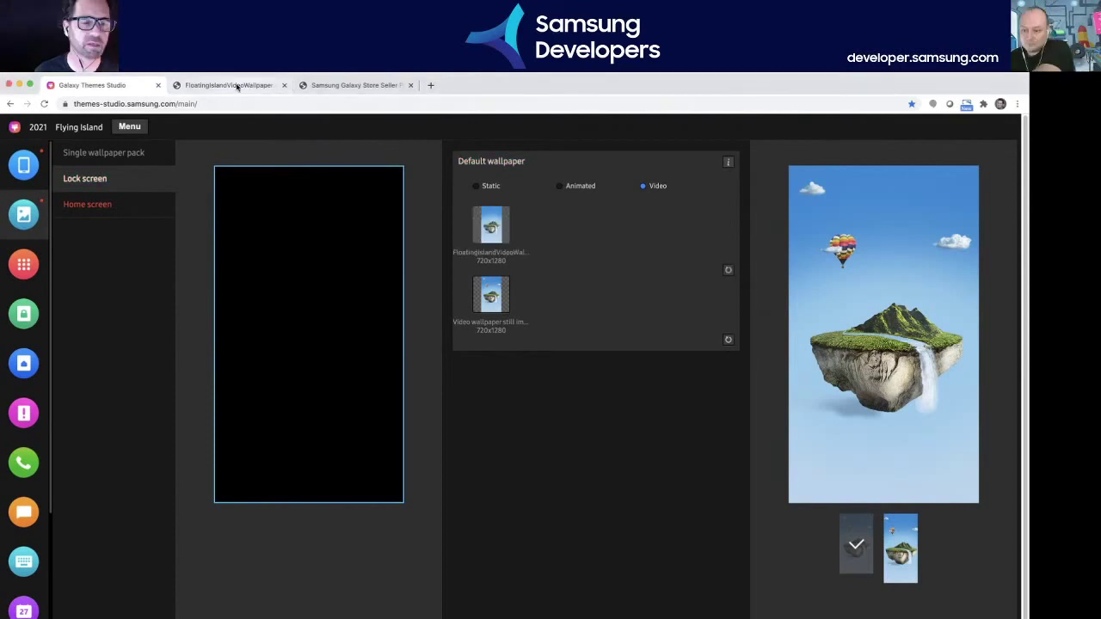
pyautogui.click(237, 87)
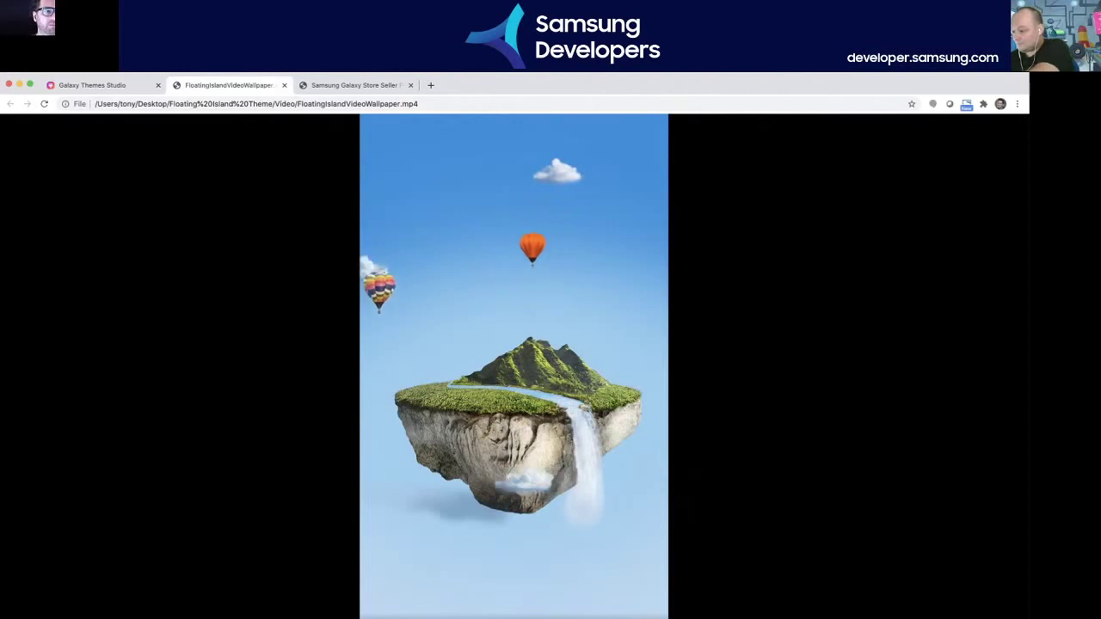
pyautogui.click(121, 86)
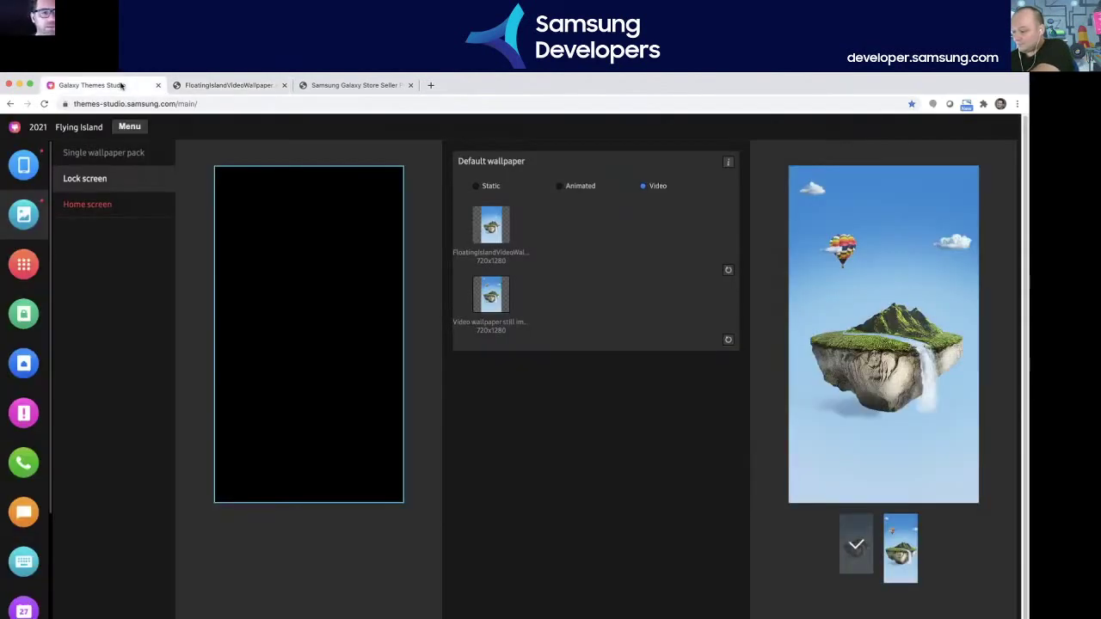
# - Set Floating-Island-2560x2560.jpg as the home screen's default wallpaper and check it in both preview formats
pyautogui.click(108, 206)
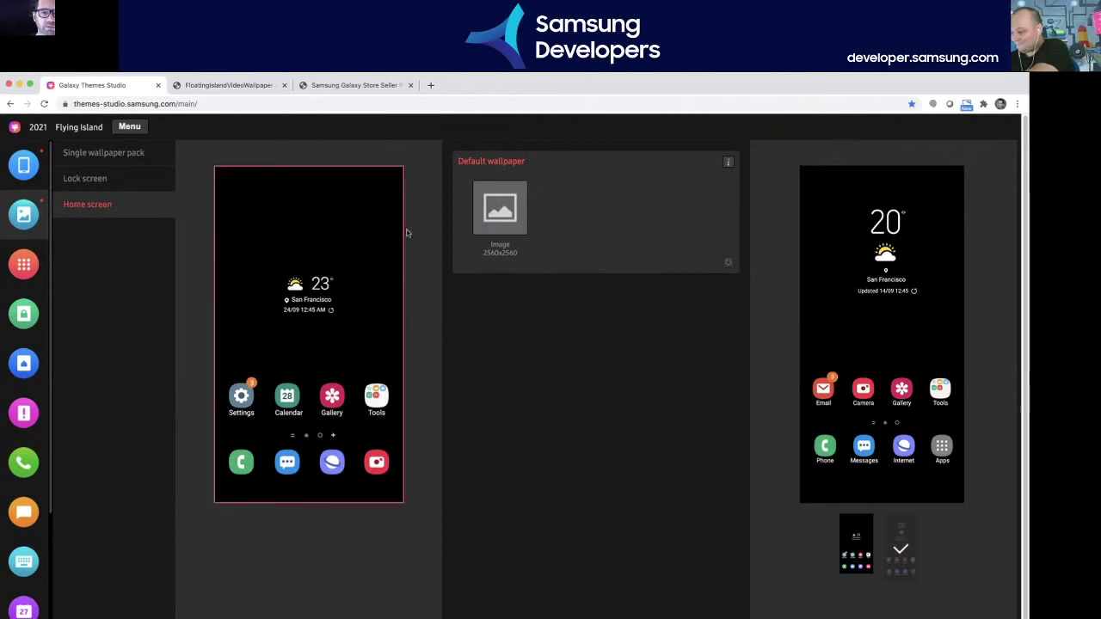
pyautogui.click(505, 207)
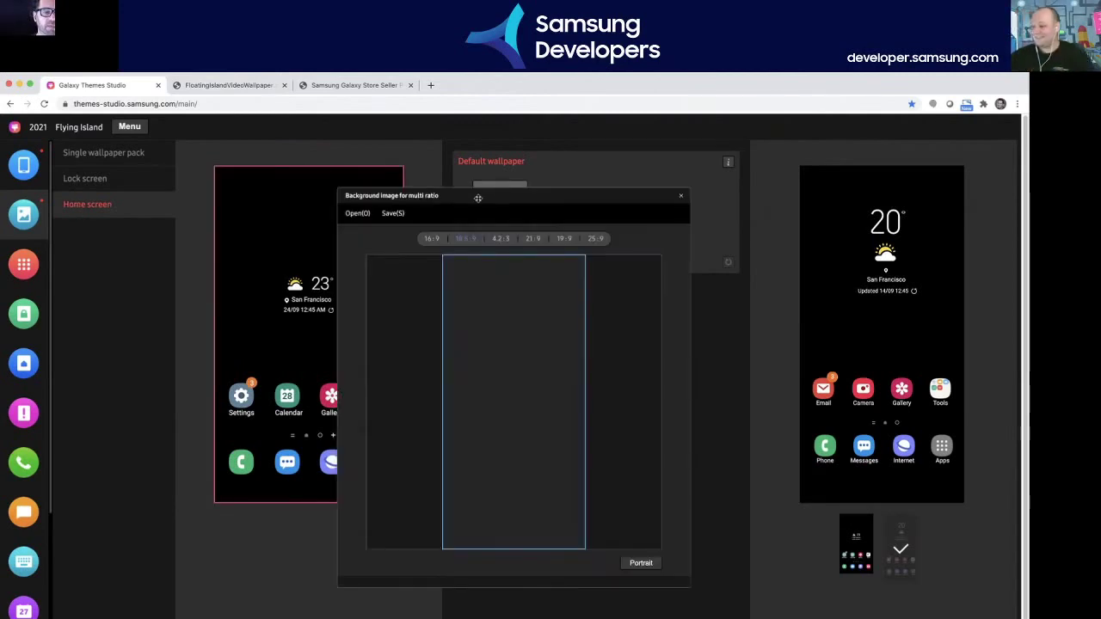
pyautogui.click(358, 213)
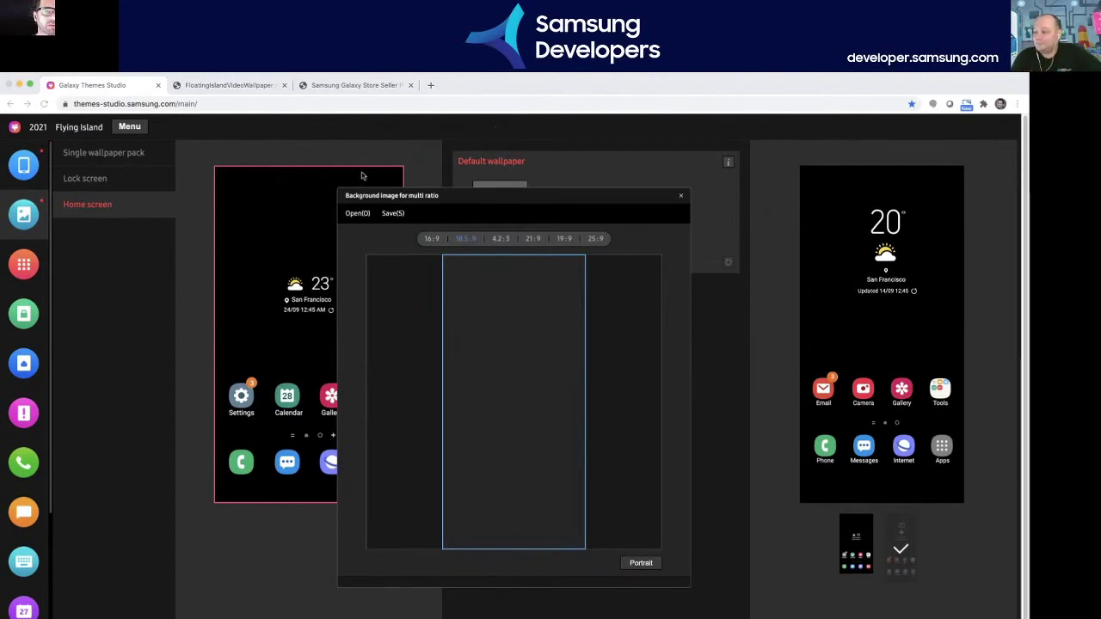
pyautogui.press('Return')
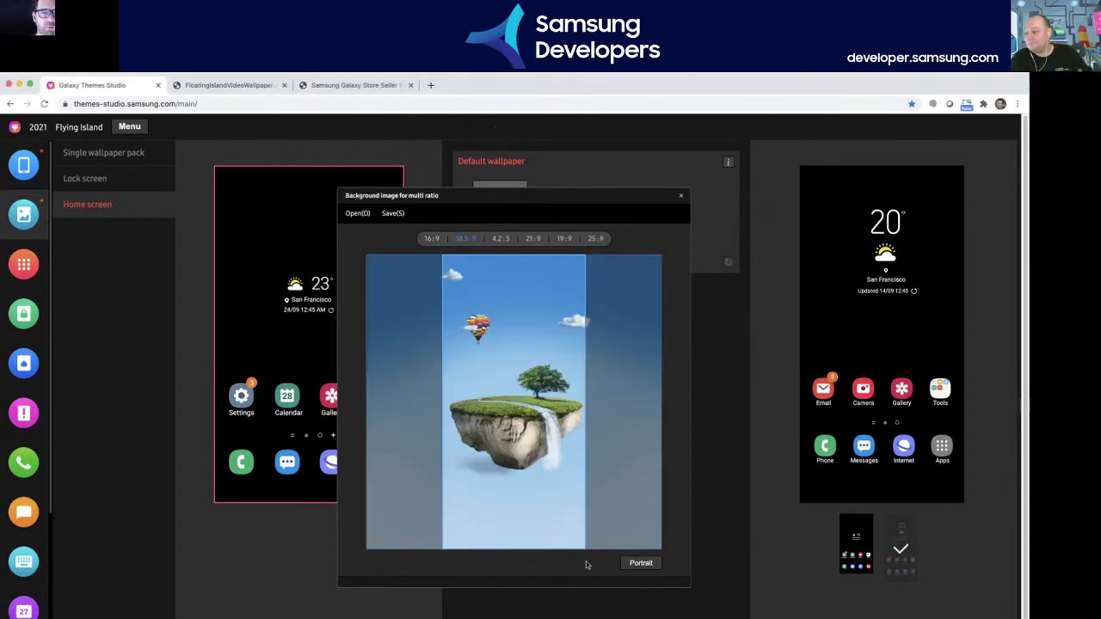
pyautogui.click(392, 214)
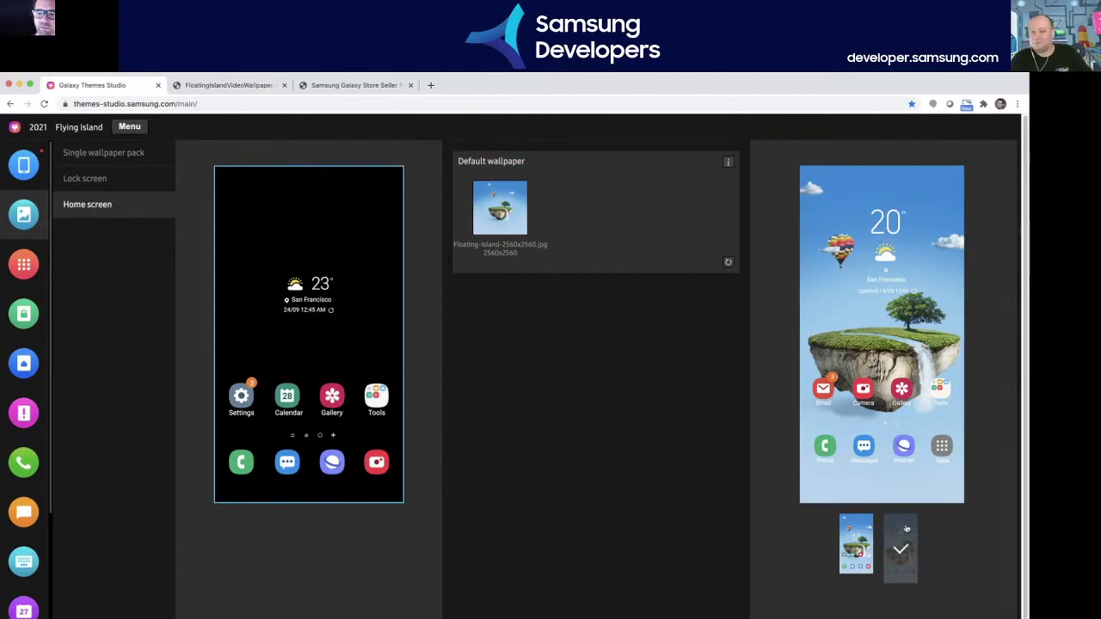
pyautogui.click(857, 533)
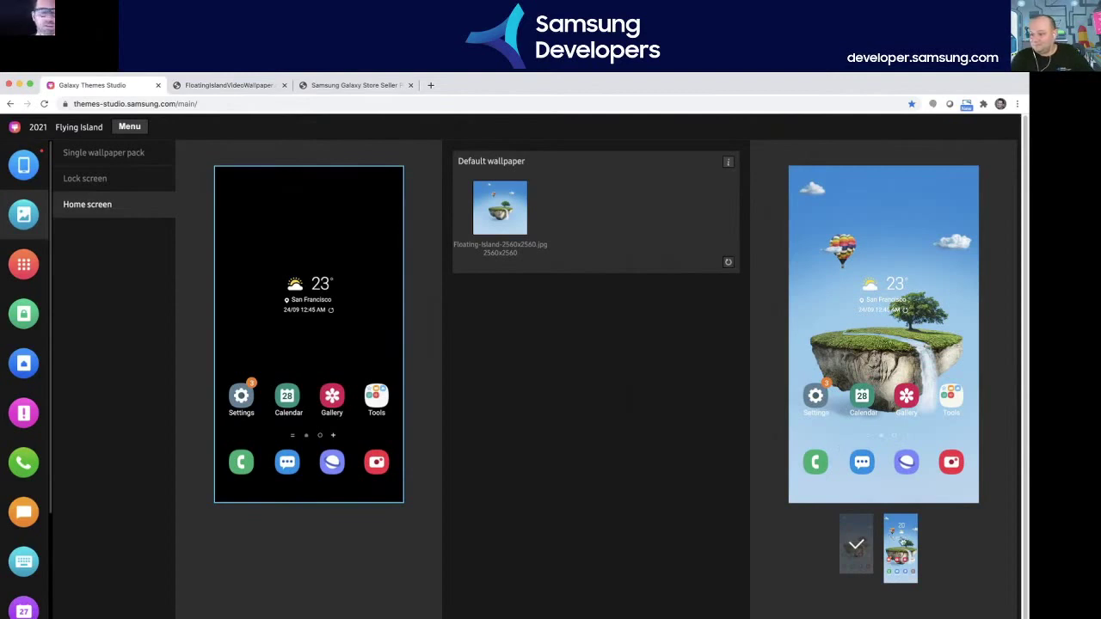
pyautogui.click(900, 537)
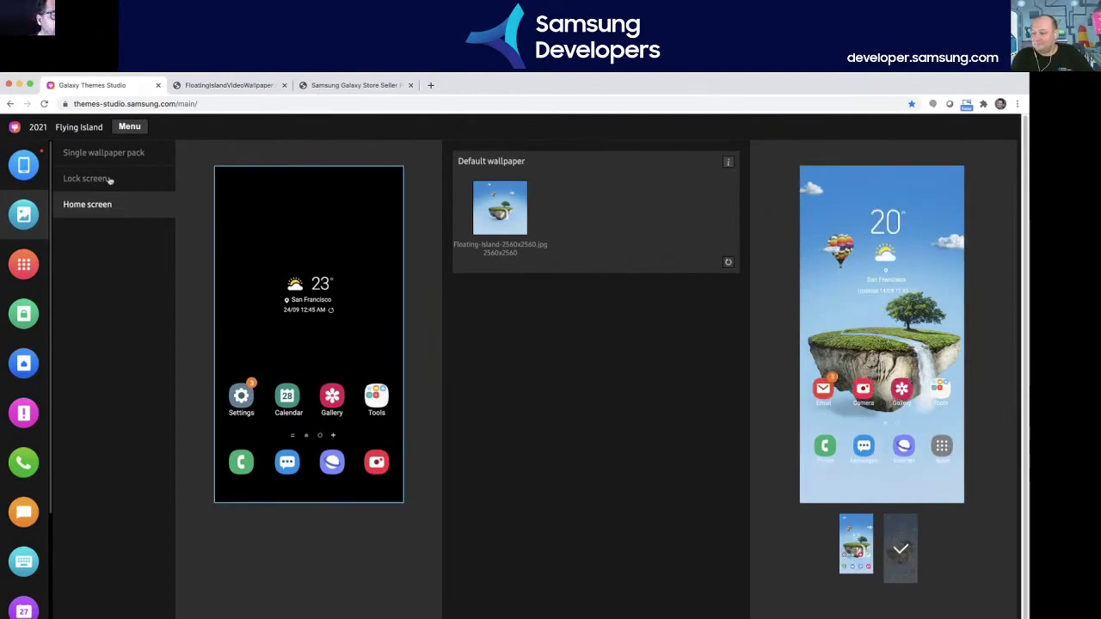
# - Review the app icon settings and the general lock screen settings, comparing the Number font and Image options for the clock font
pyautogui.click(26, 266)
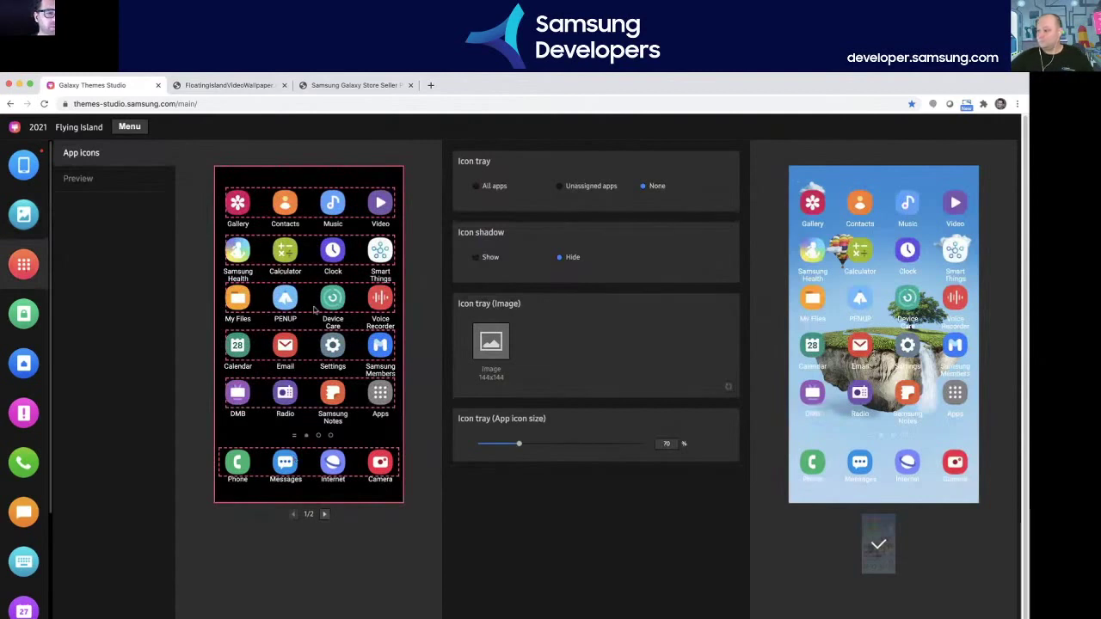
pyautogui.click(30, 315)
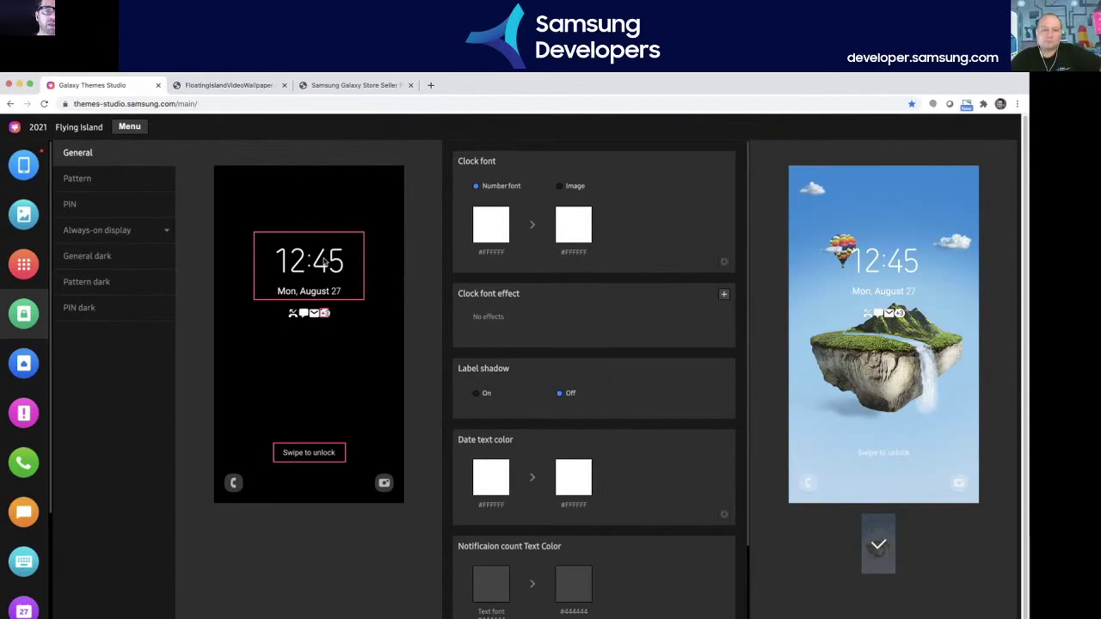
pyautogui.click(561, 187)
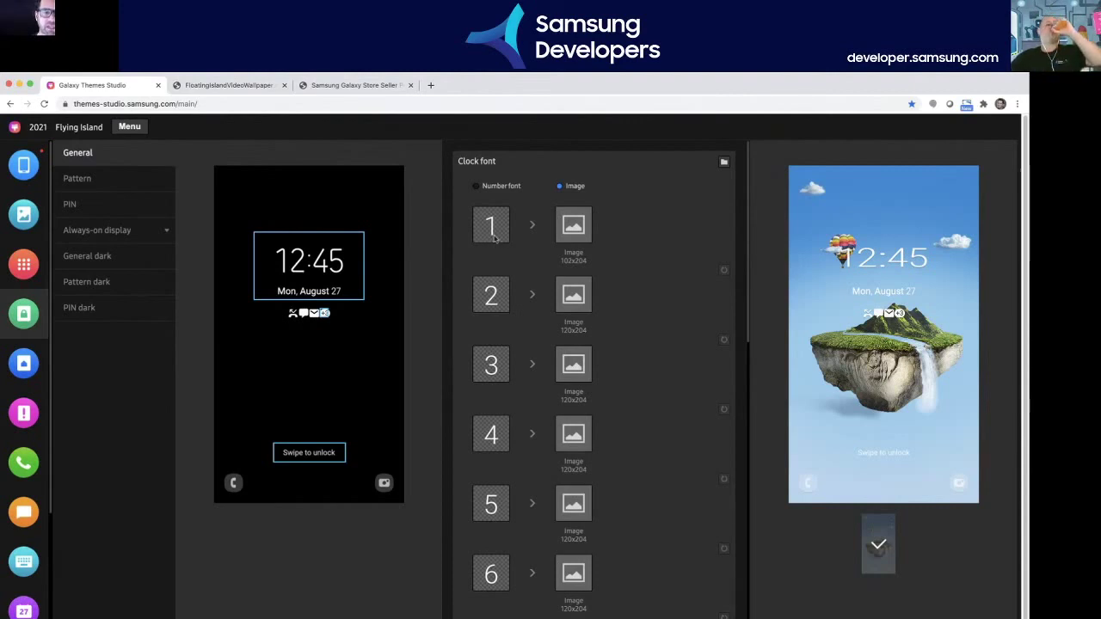
pyautogui.scroll(-1, 485, 448)
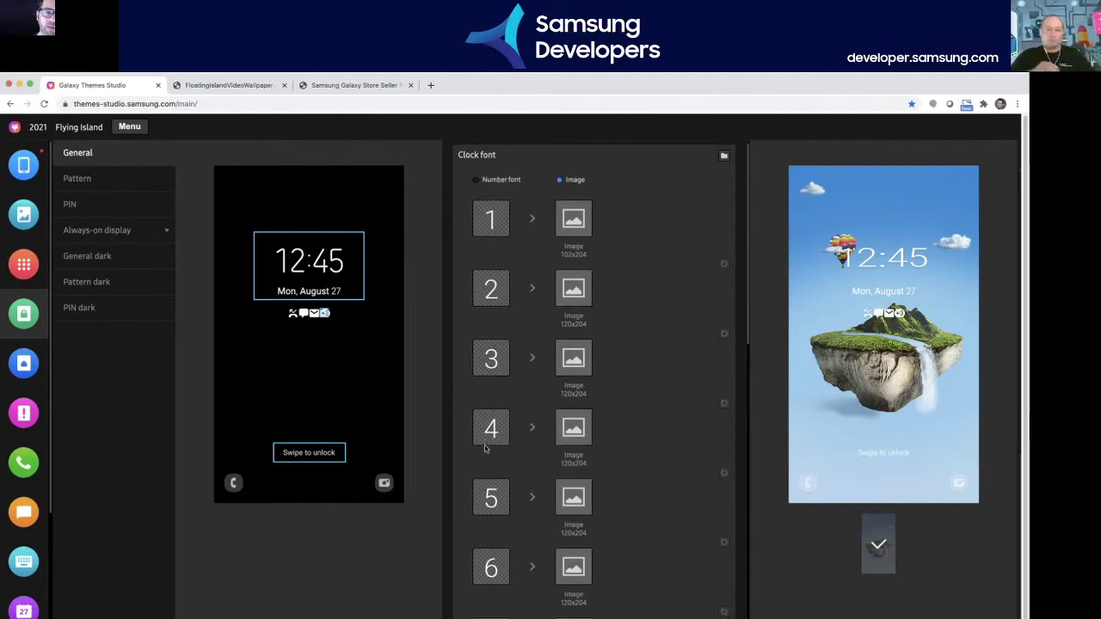
pyautogui.click(477, 181)
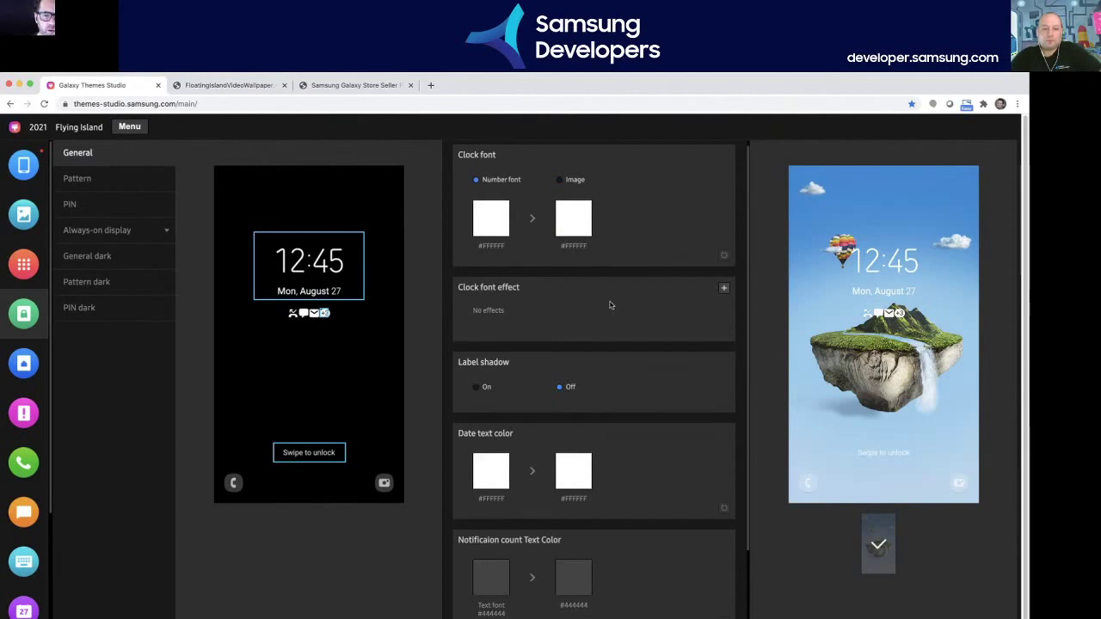
pyautogui.scroll(-1, 627, 364)
pyautogui.scroll(-5, 627, 364)
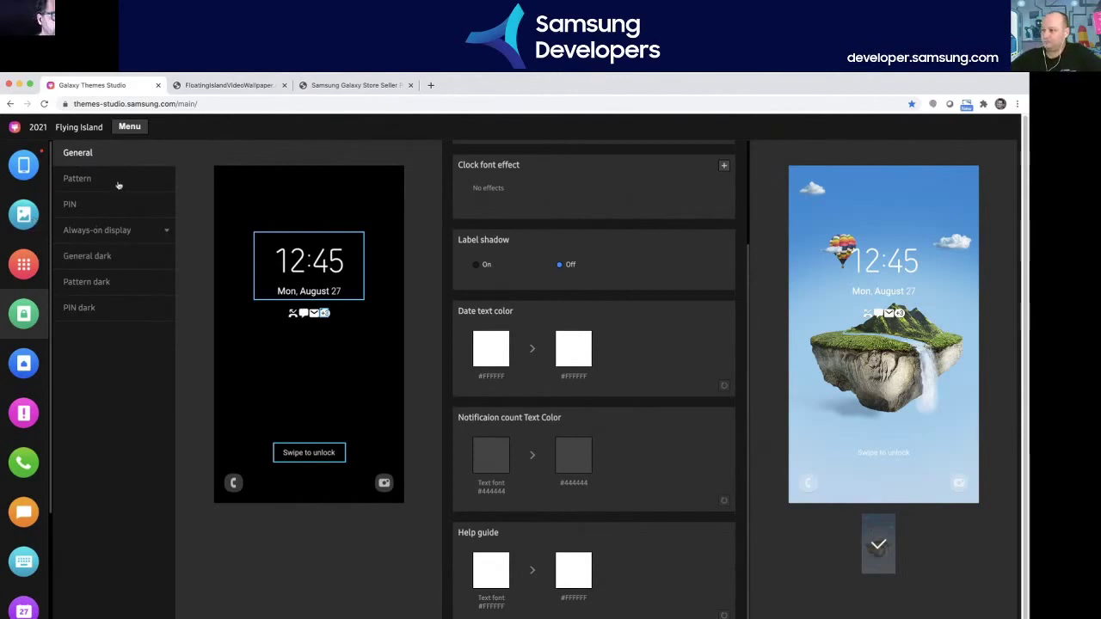
# - Review the theme settings for the notification panel, phone dialer, messages and keyboard
pyautogui.click(23, 406)
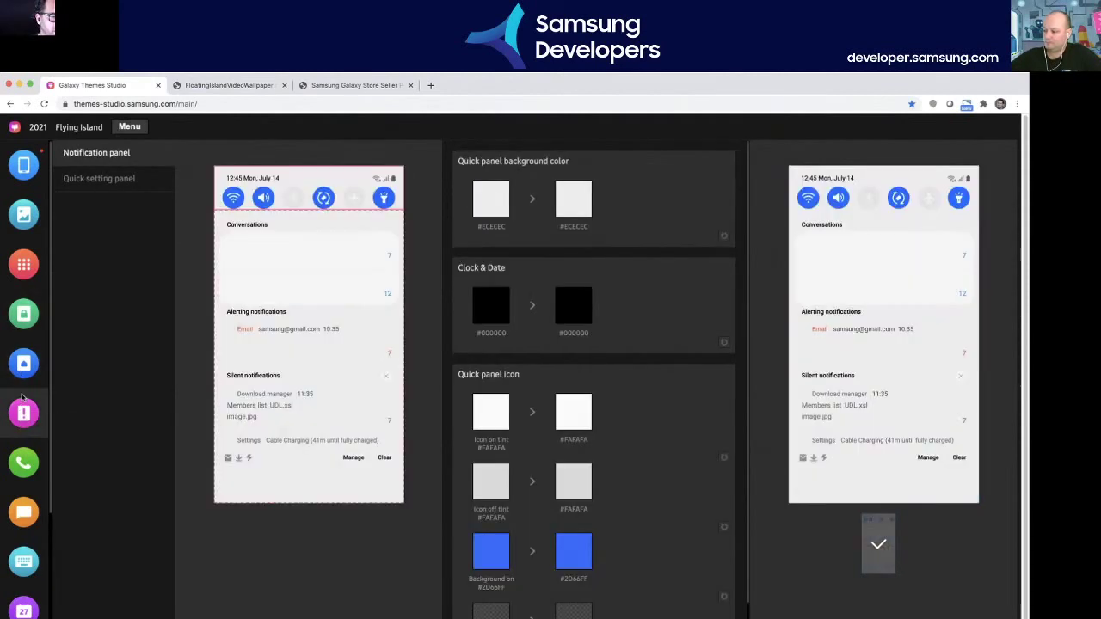
pyautogui.click(23, 465)
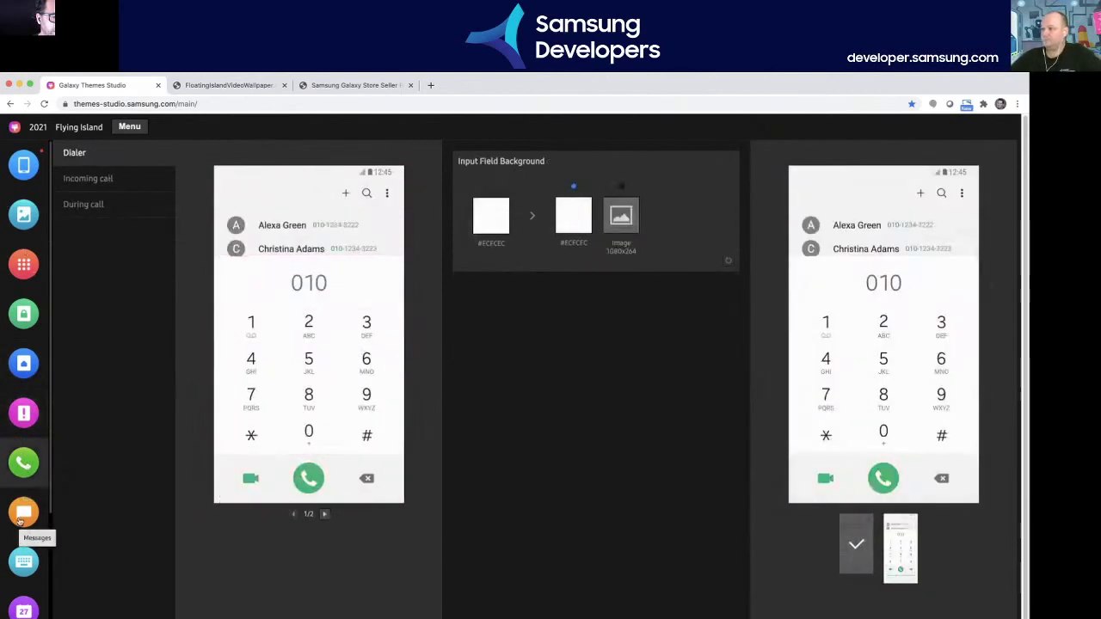
pyautogui.click(21, 520)
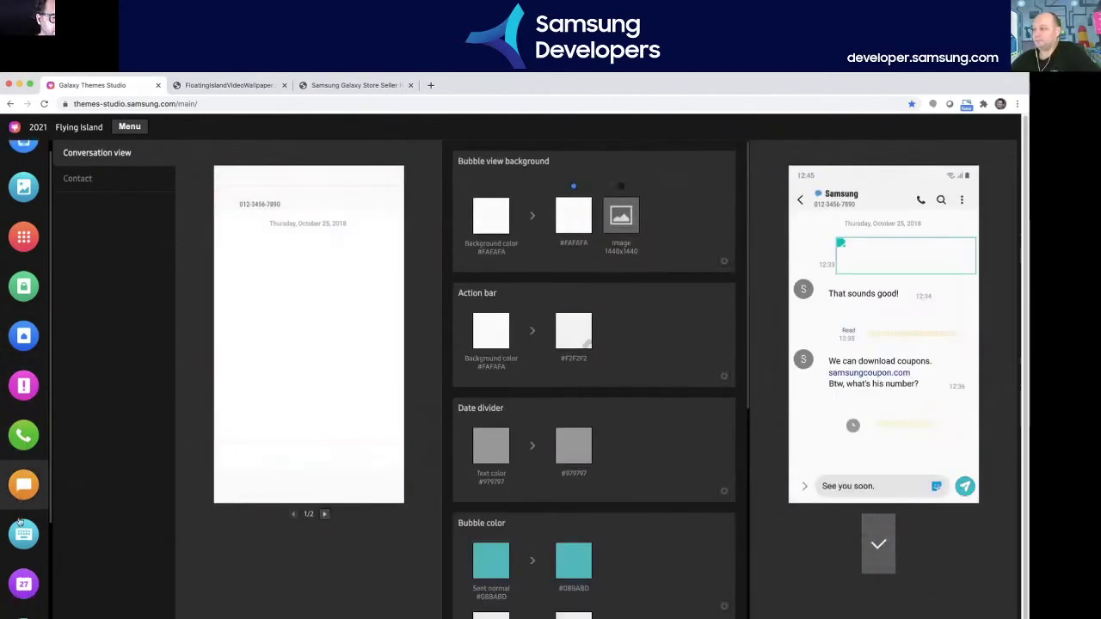
pyautogui.click(24, 531)
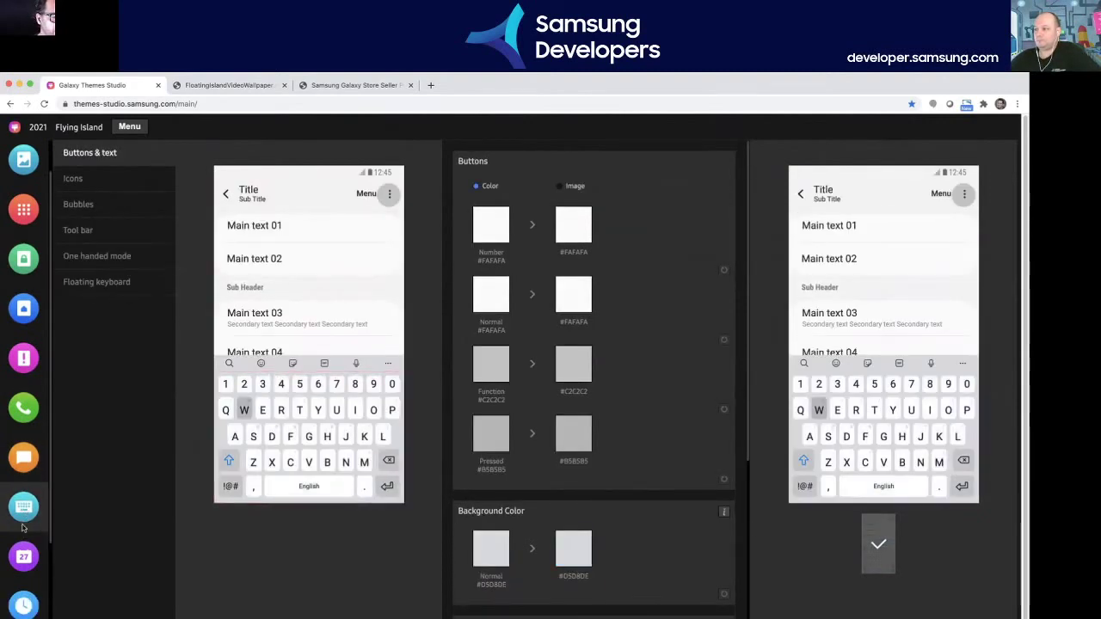
pyautogui.scroll(-3, 23, 527)
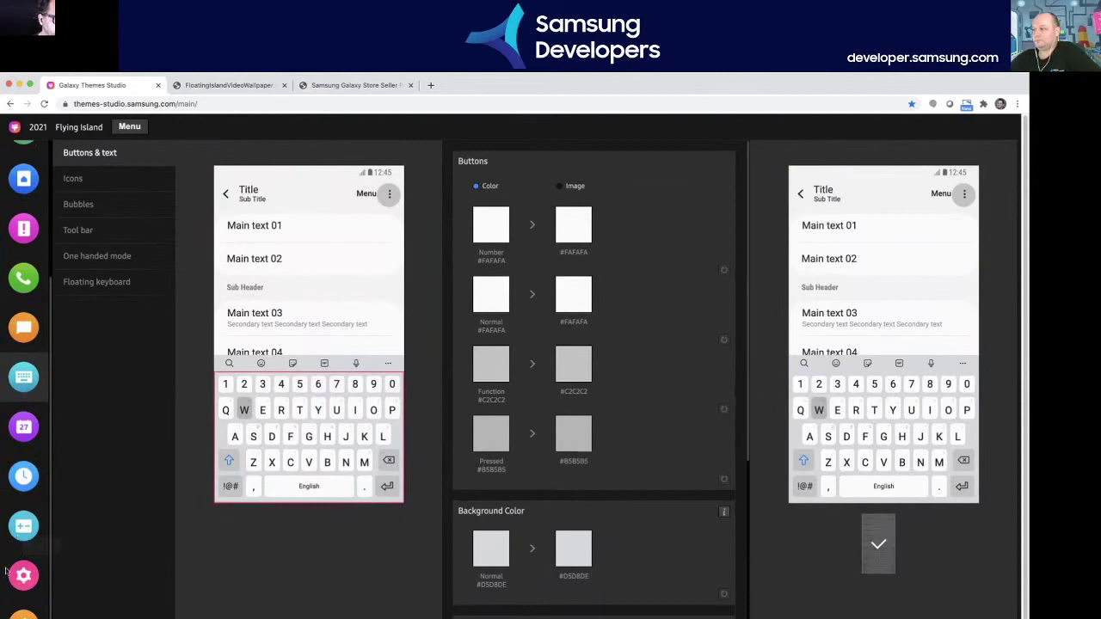
pyautogui.scroll(4, 26, 583)
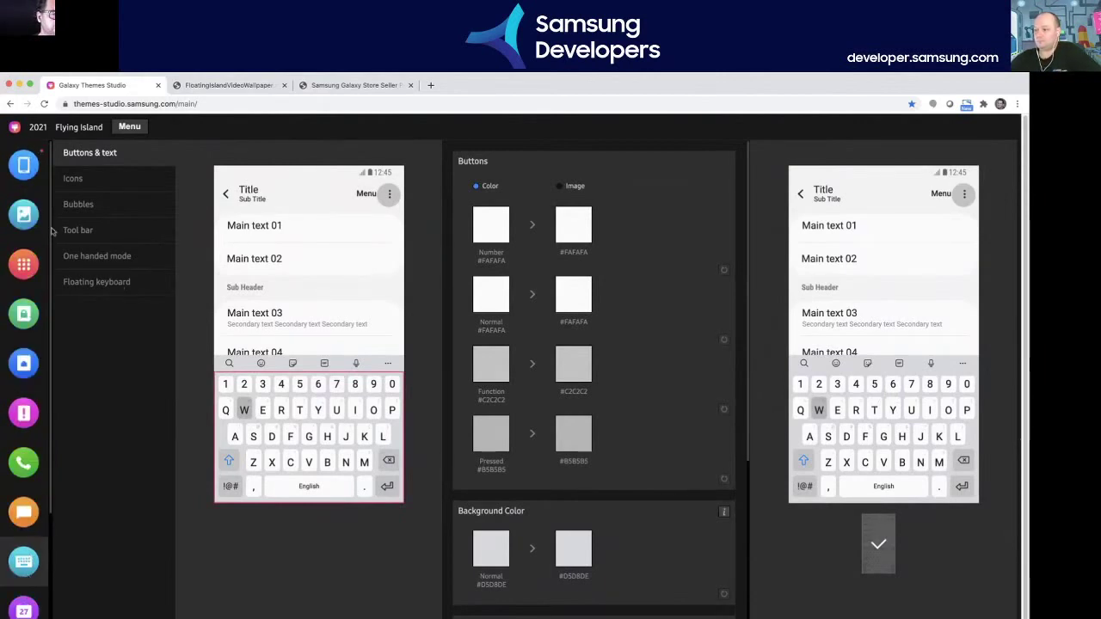
# - Open the saved Floating Island project from the computer, discarding the unsaved changes to Flying Island
pyautogui.click(130, 129)
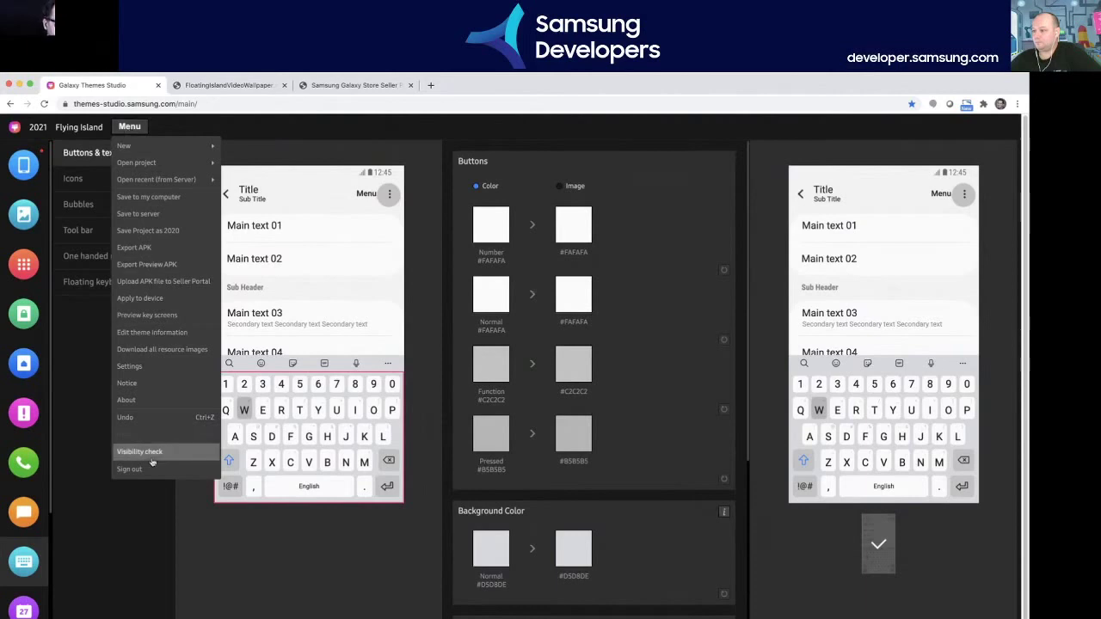
pyautogui.click(89, 353)
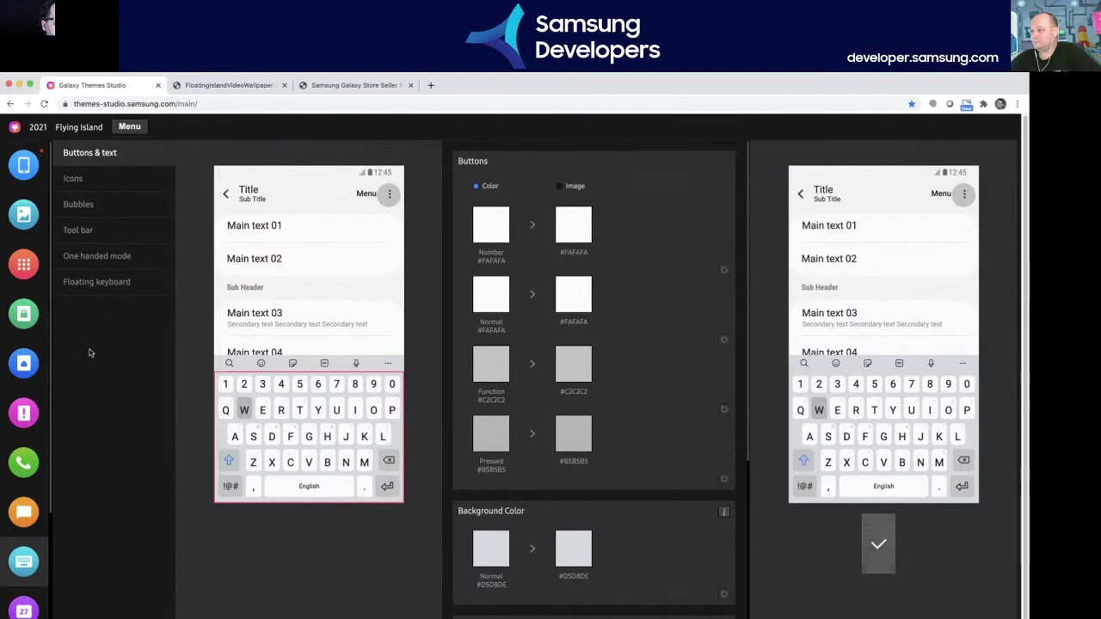
pyautogui.click(129, 128)
pyautogui.moveTo(161, 153)
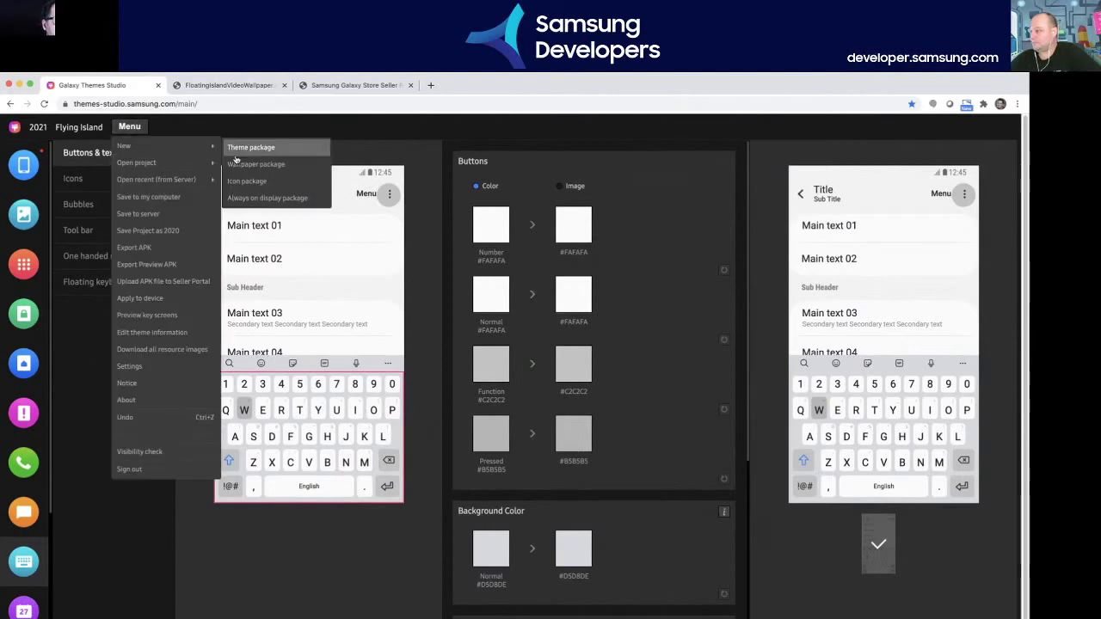
pyautogui.moveTo(205, 156)
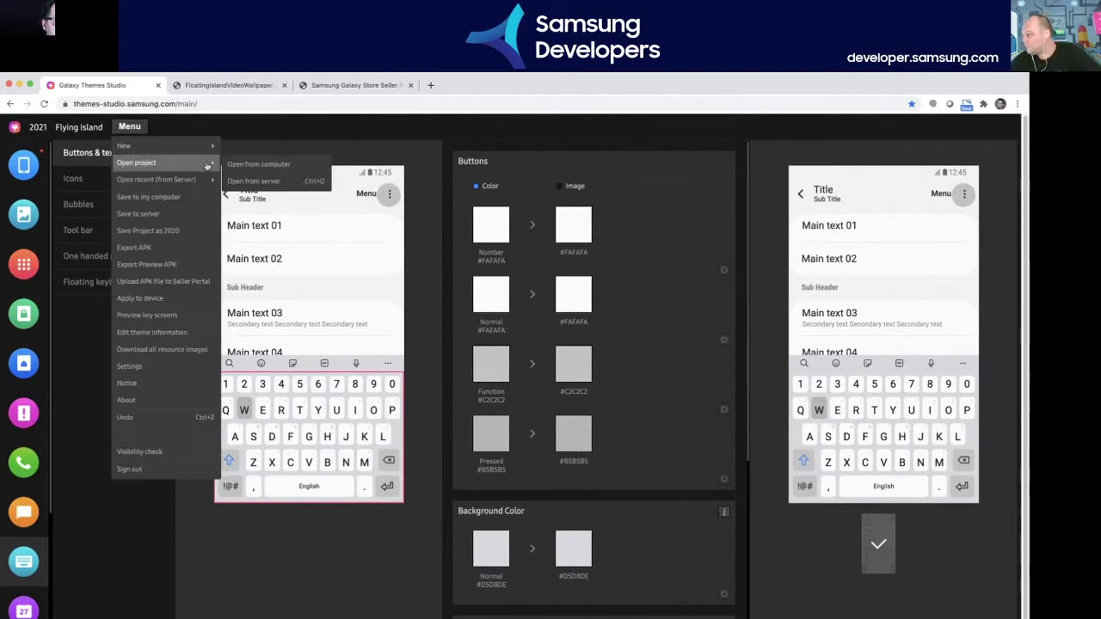
pyautogui.click(253, 164)
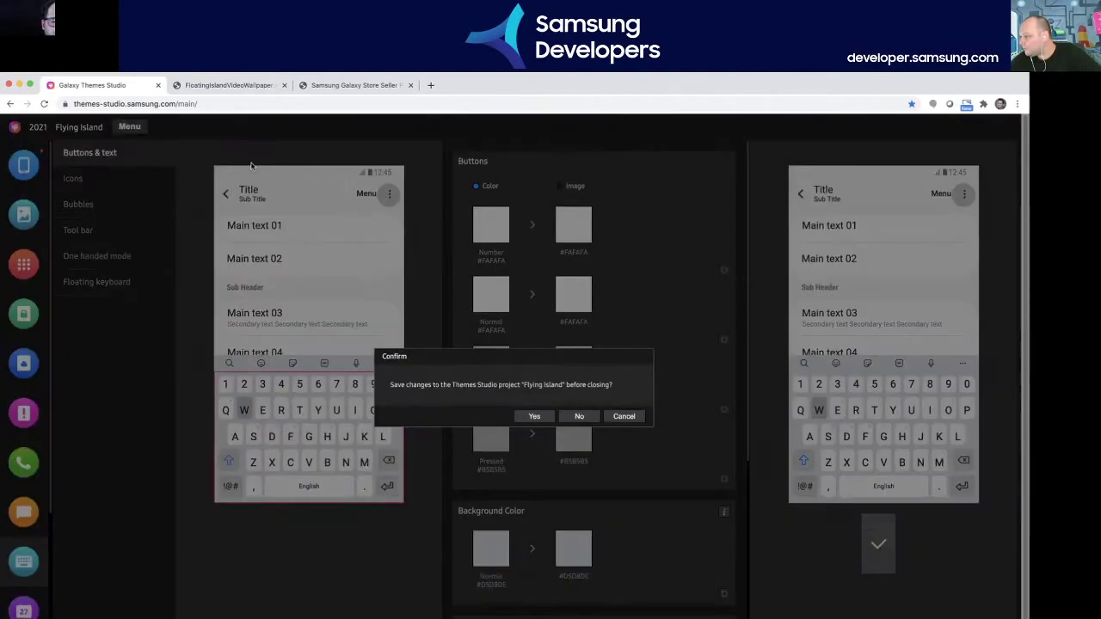
pyautogui.click(578, 416)
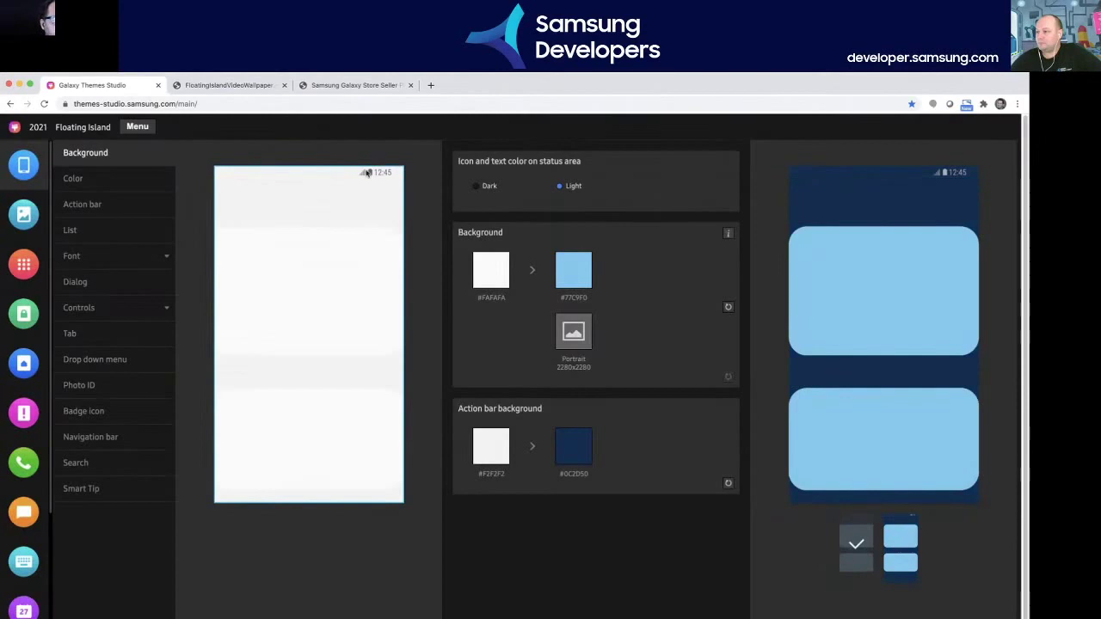
# - Check the Floating Island project's single wallpaper pack and try to export the project as an APK
pyautogui.click(73, 179)
pyautogui.click(24, 214)
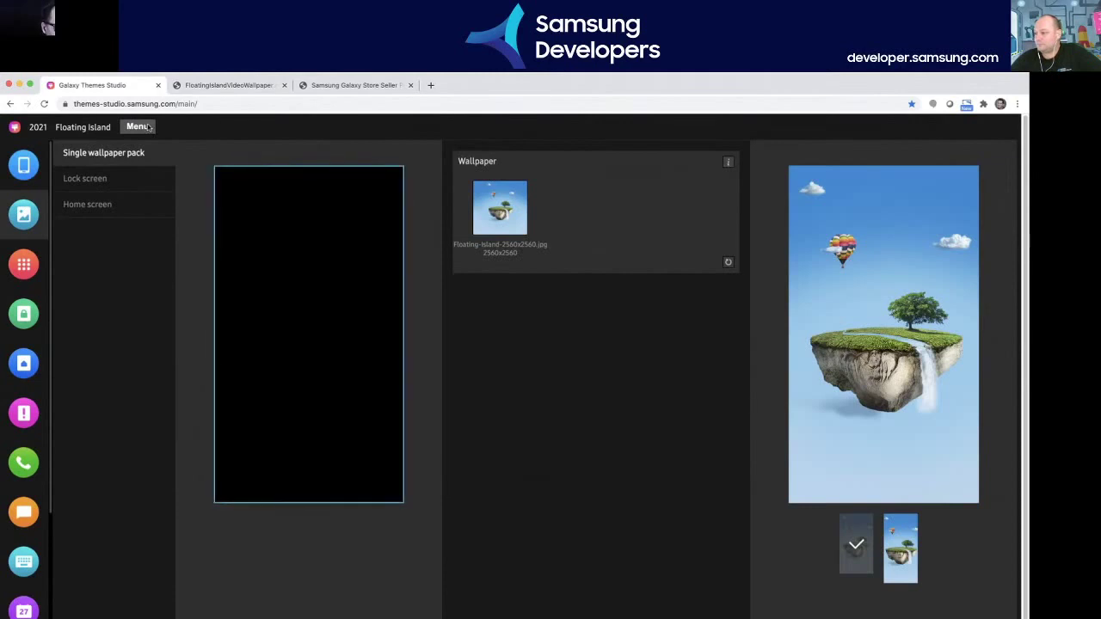
pyautogui.click(148, 127)
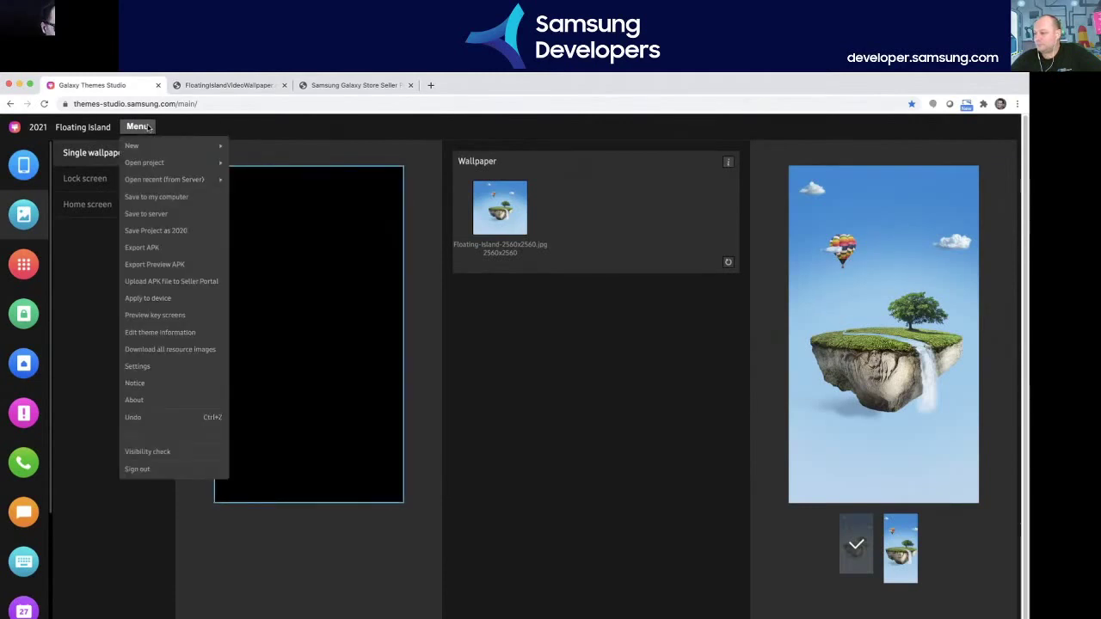
pyautogui.click(142, 248)
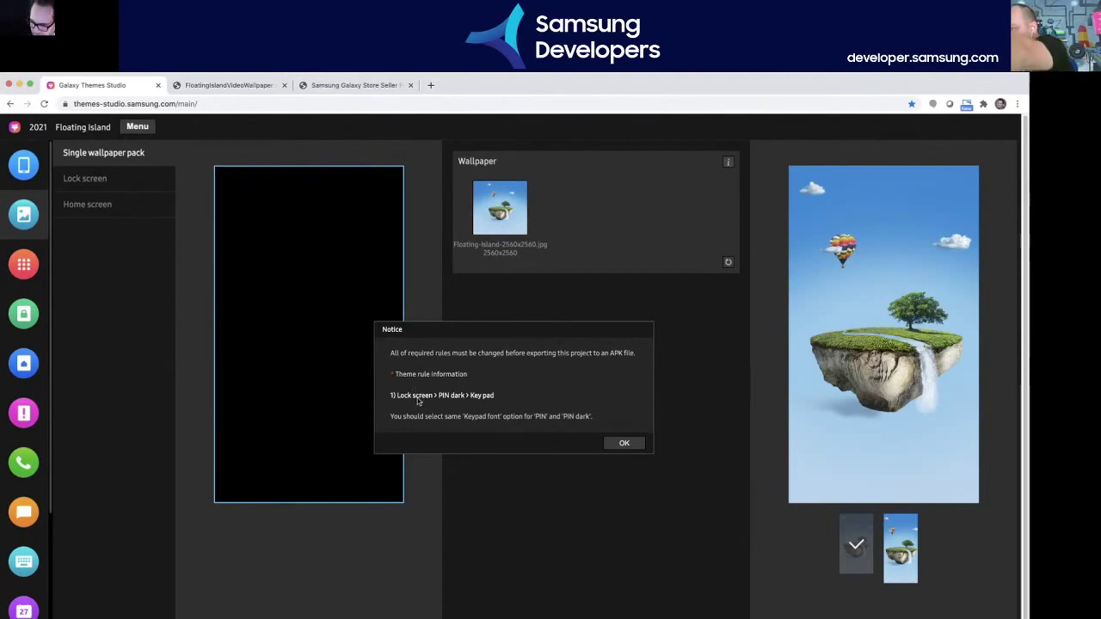
pyautogui.click(616, 444)
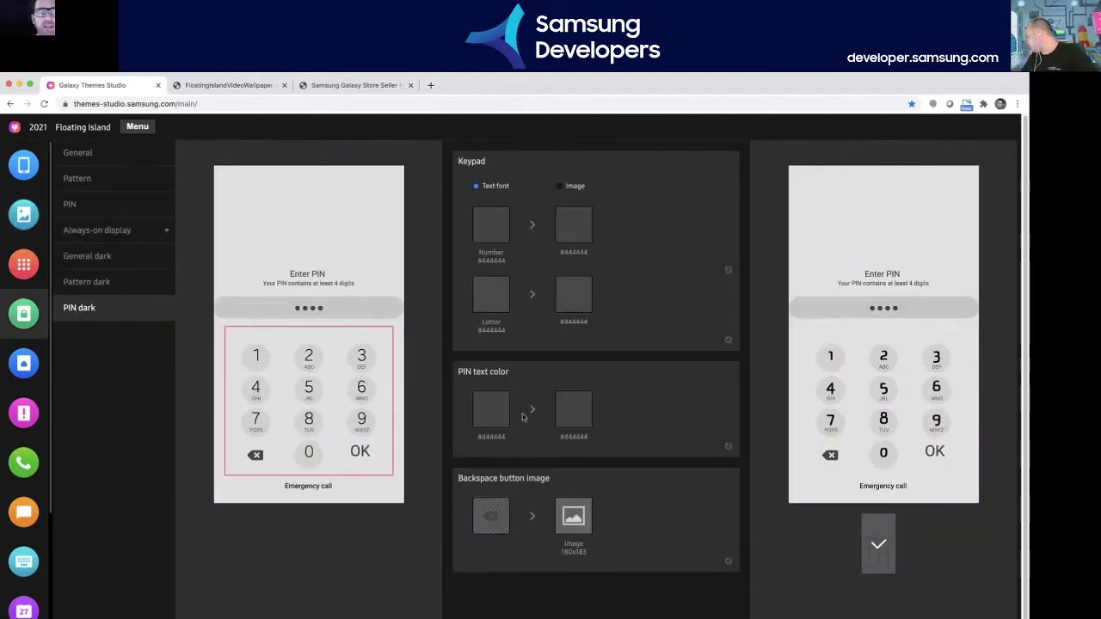
# - Compare the lock screen's General, Pattern and PIN designs with their dark versions, checking clock, point image and keypad settings
pyautogui.click(103, 155)
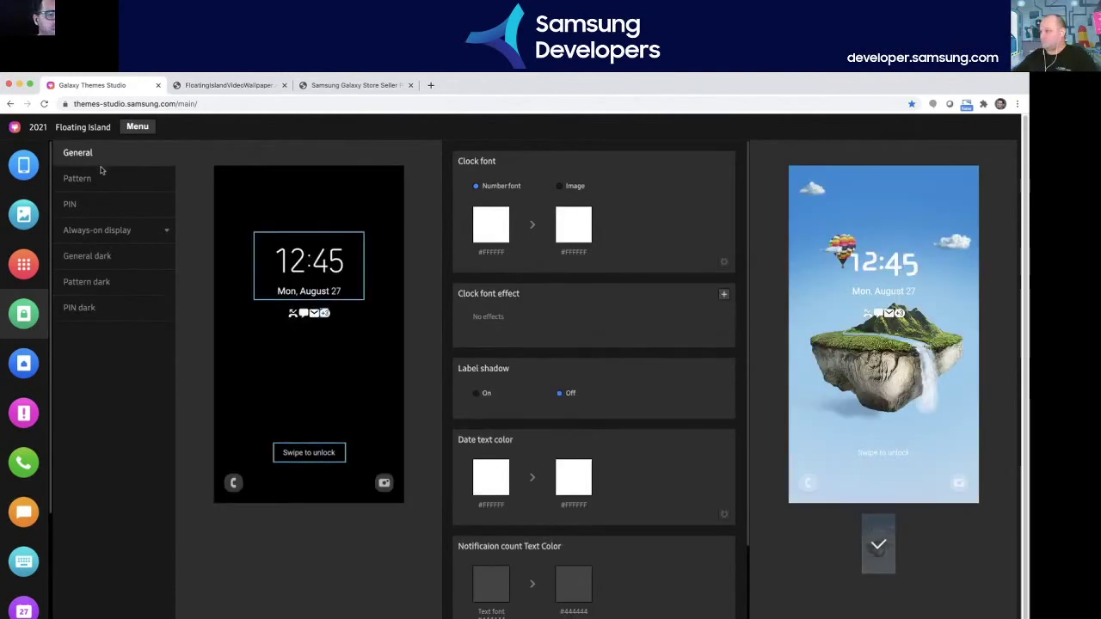
pyautogui.click(86, 178)
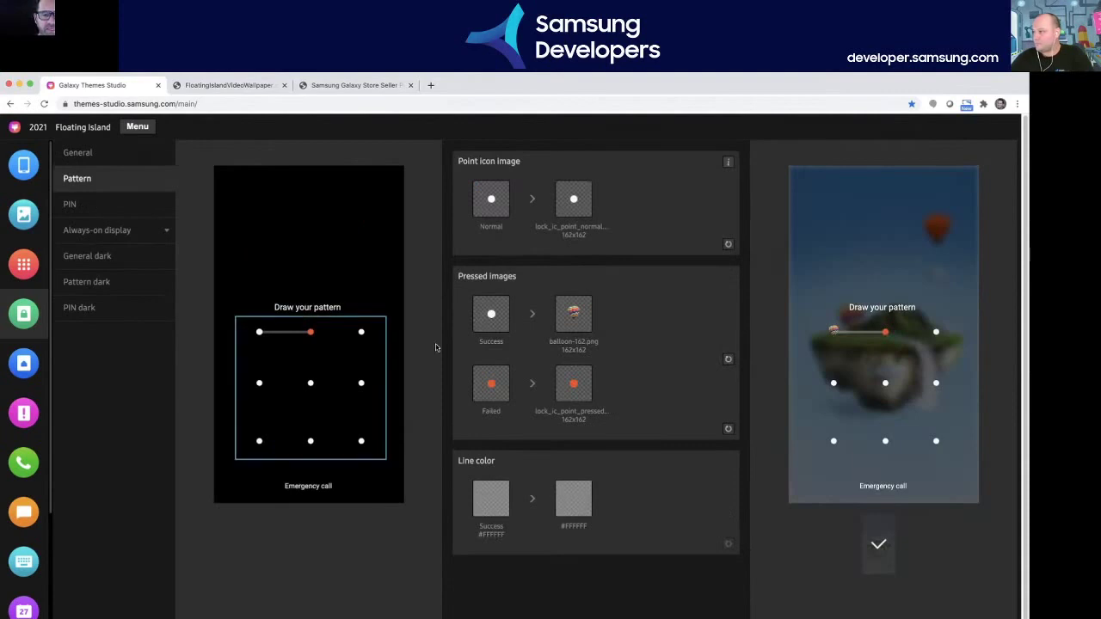
pyautogui.click(110, 209)
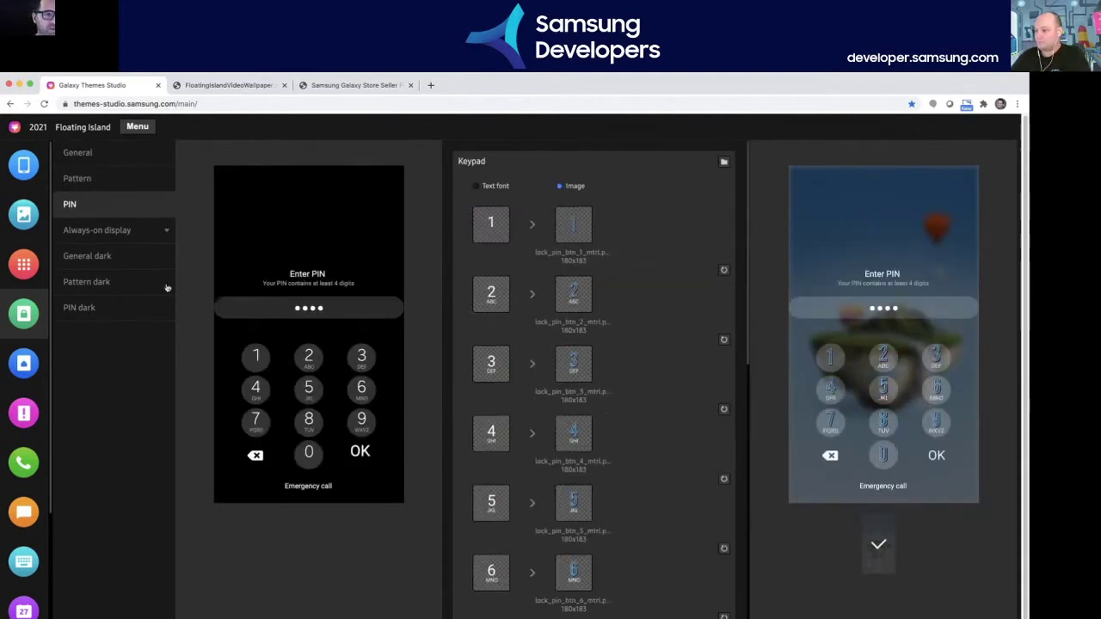
pyautogui.click(122, 261)
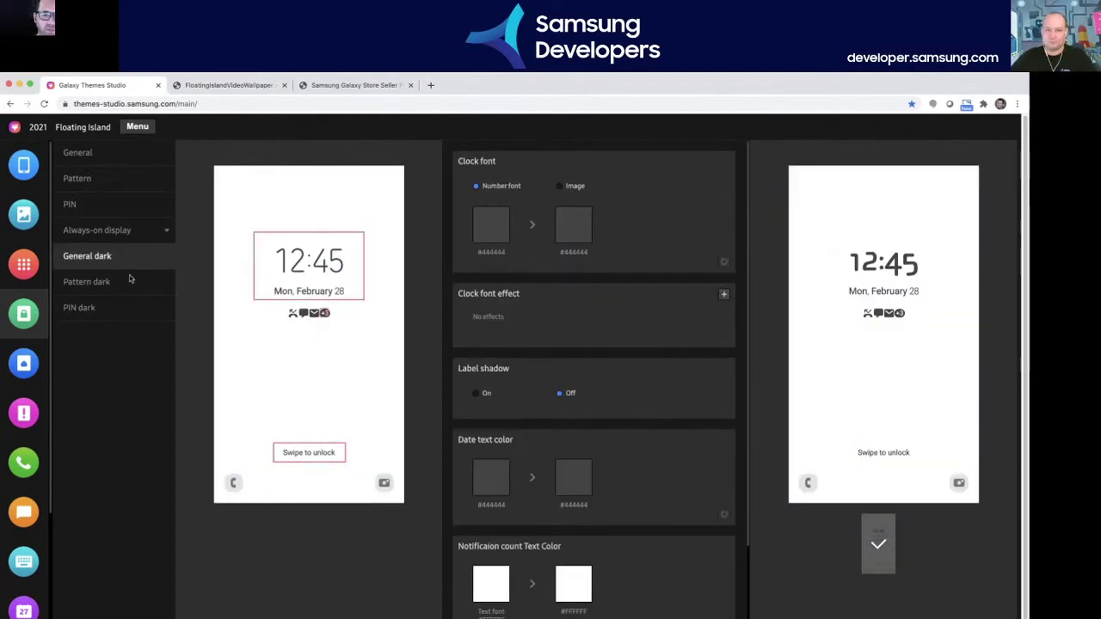
pyautogui.click(130, 279)
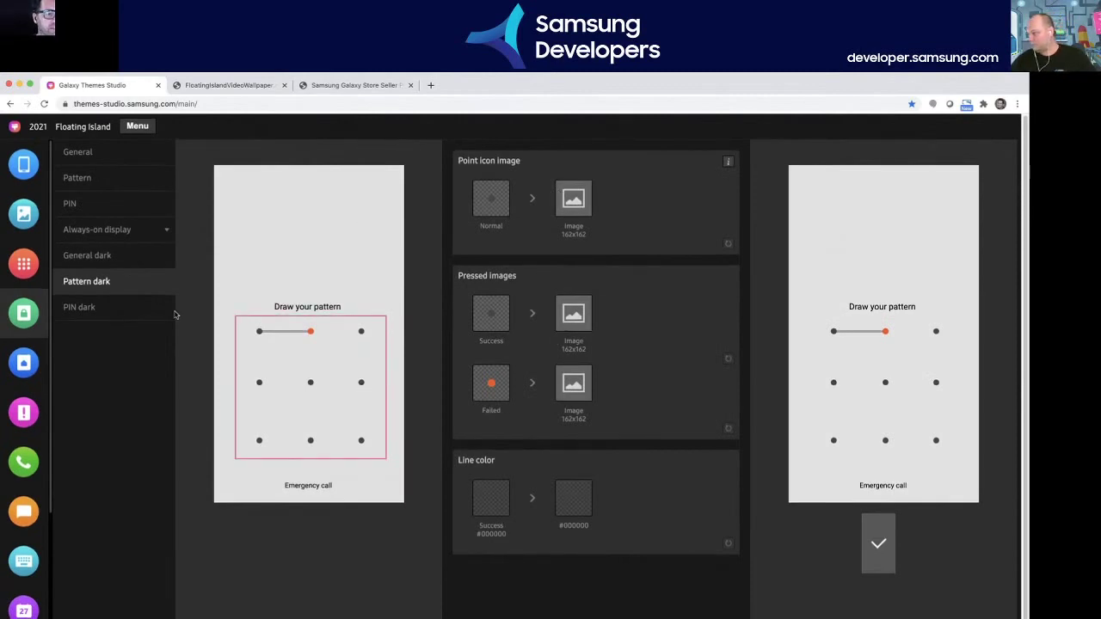
pyautogui.click(124, 307)
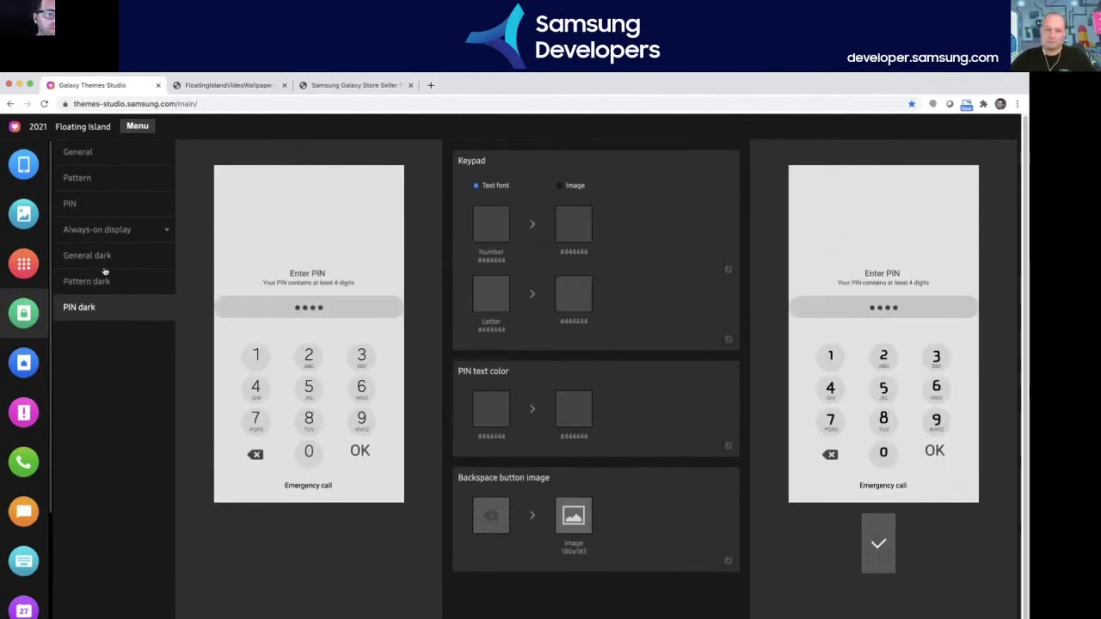
pyautogui.click(107, 161)
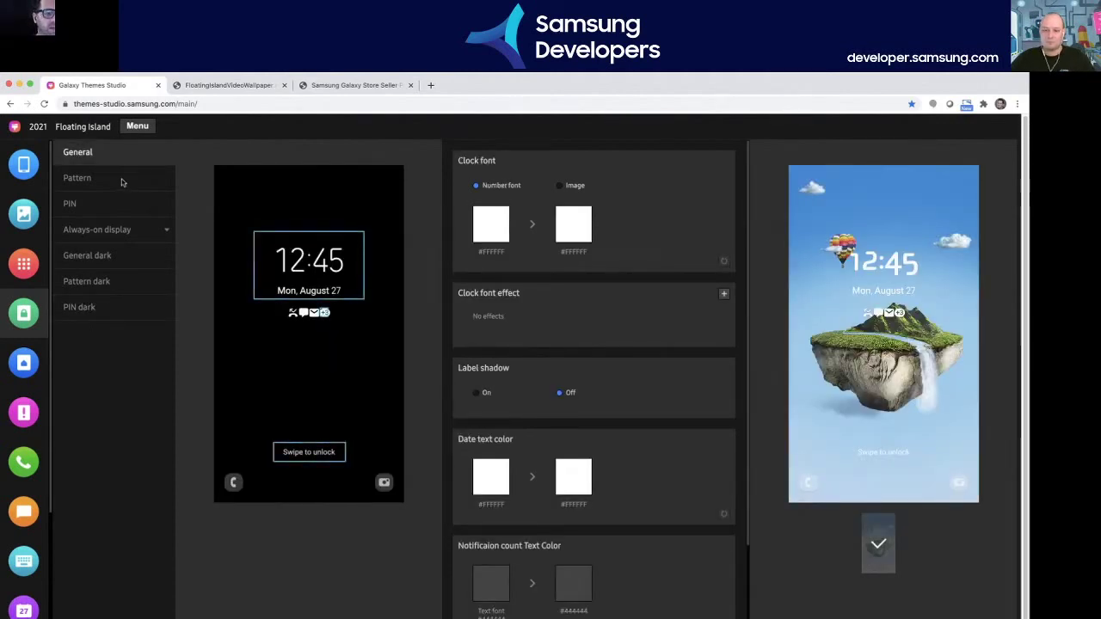
pyautogui.click(121, 179)
pyautogui.click(118, 205)
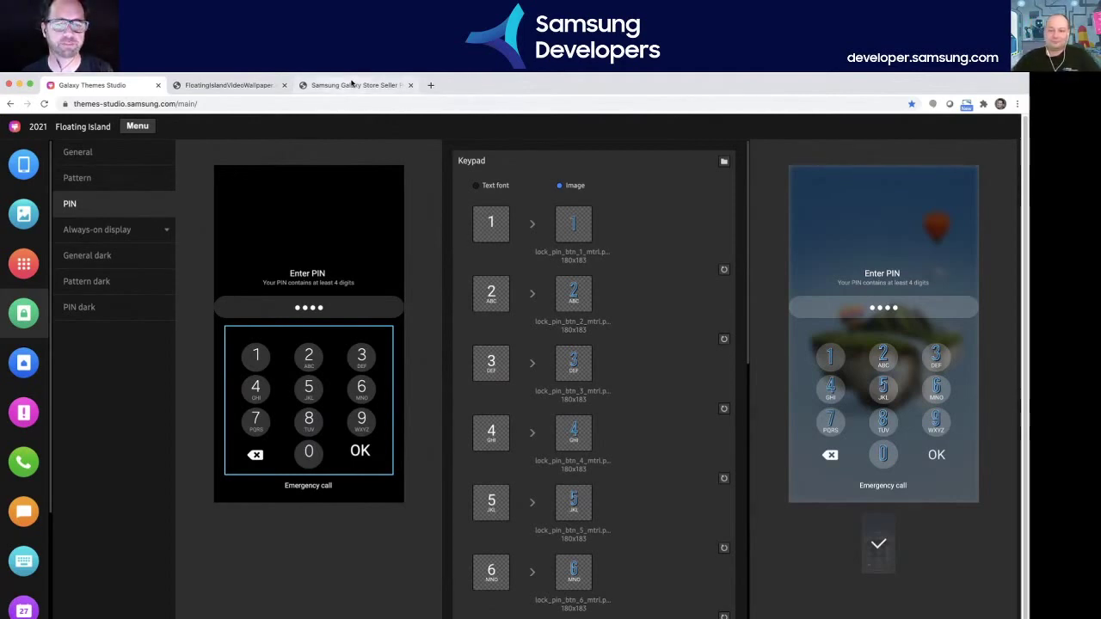
# - Switch to the Galaxy Store Seller Portal, sign in, and open the App Information form for a new Galaxy Themes app
pyautogui.click(352, 83)
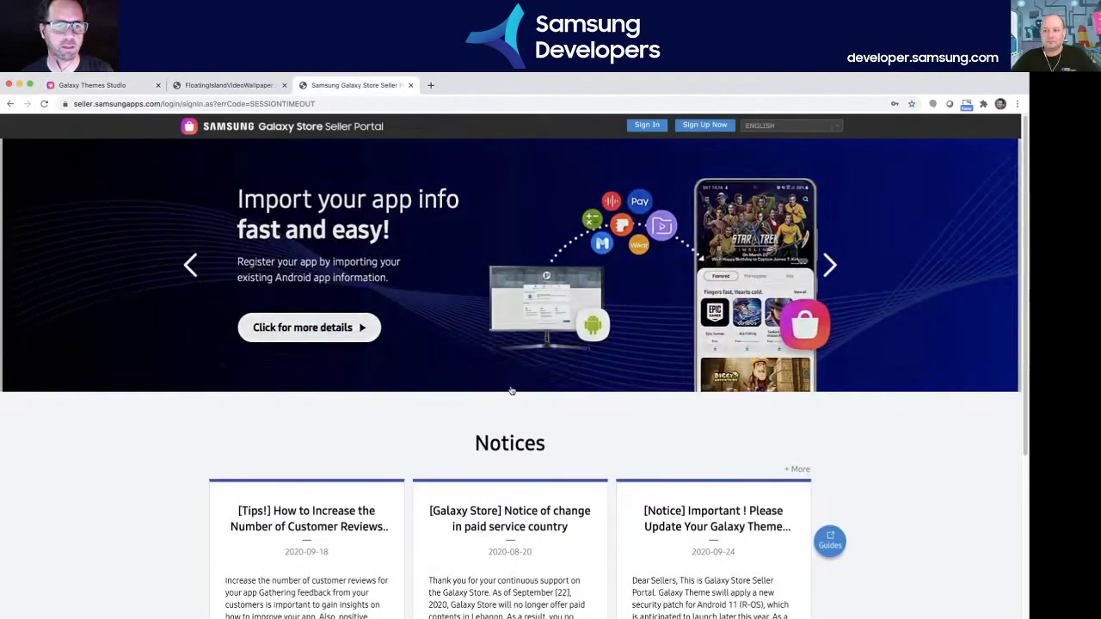
pyautogui.click(650, 128)
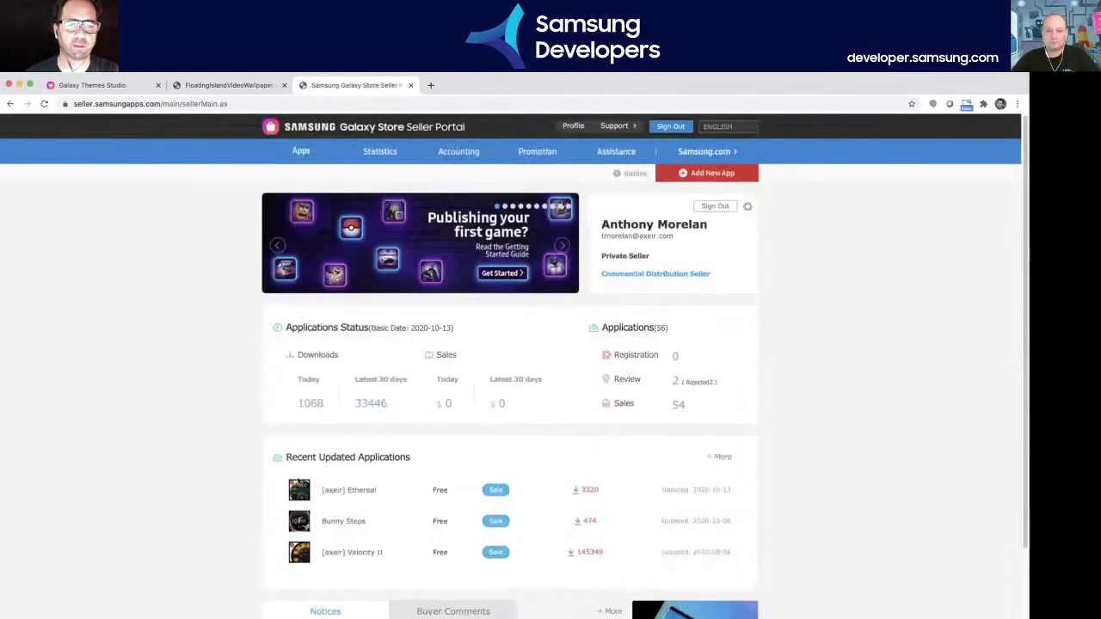
pyautogui.click(734, 173)
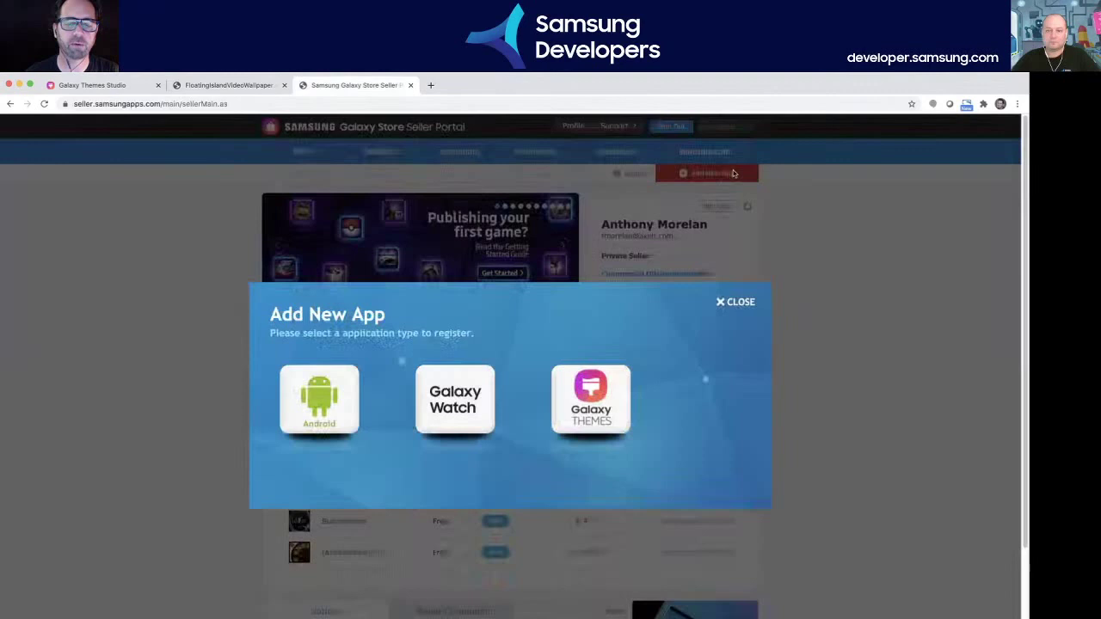
pyautogui.click(590, 389)
pyautogui.click(613, 457)
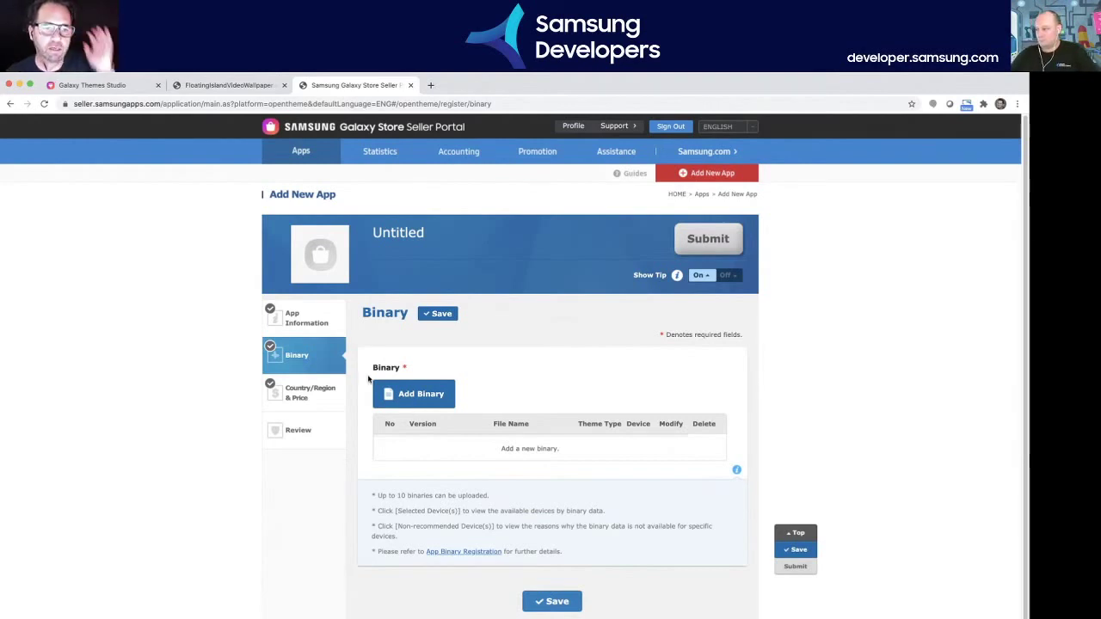
pyautogui.click(311, 318)
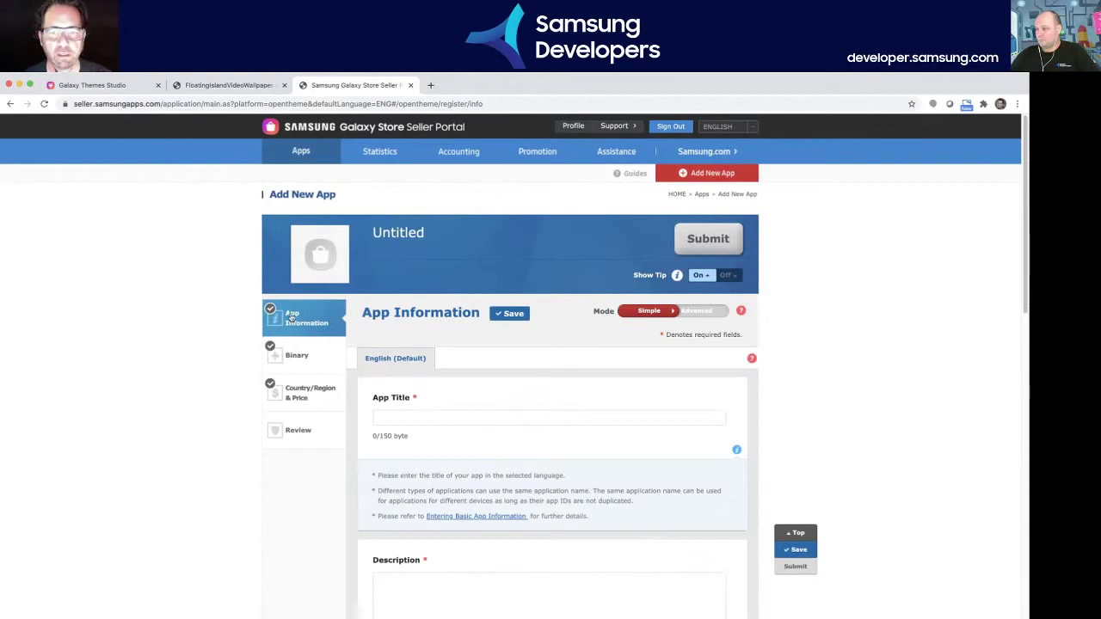
# - Switch the App Information form to Advanced mode and look over the App Title and Description fields
pyautogui.click(710, 313)
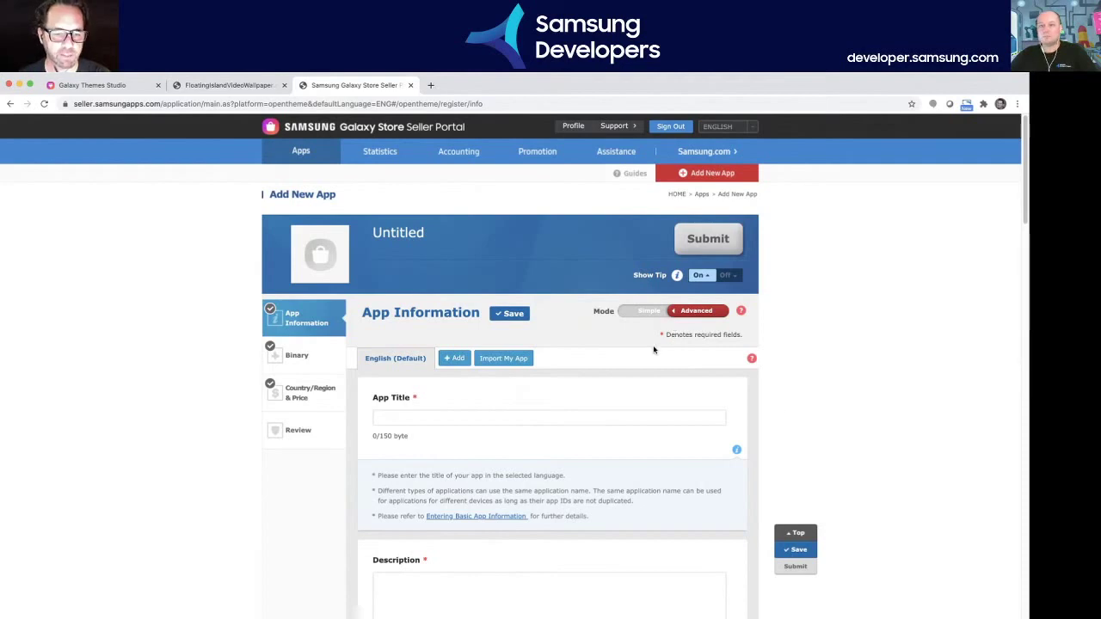
pyautogui.scroll(-2, 659, 465)
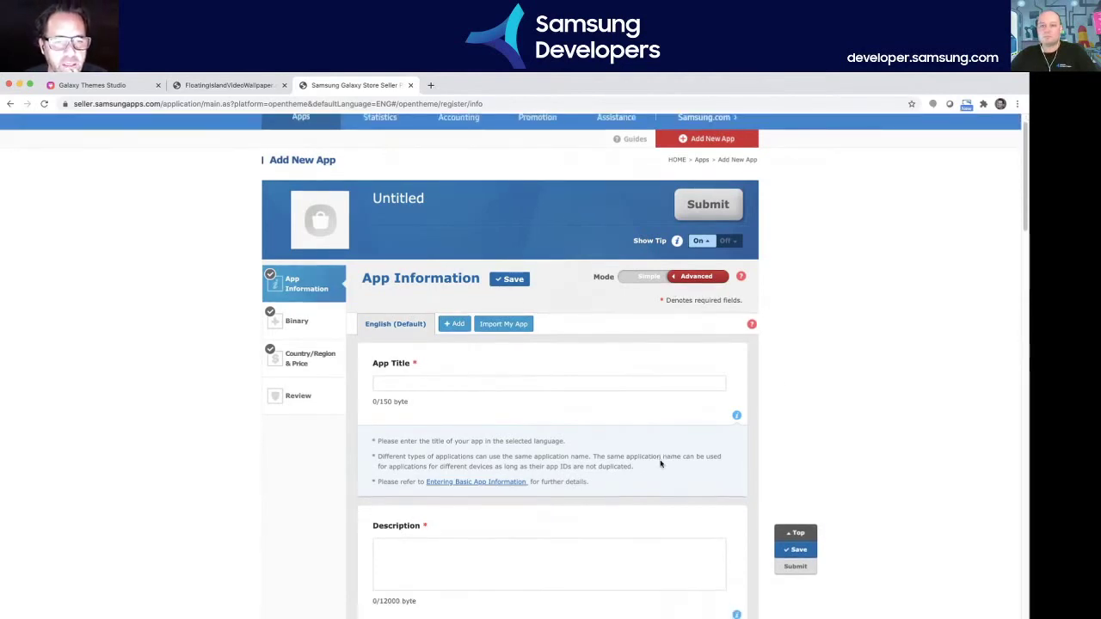
pyautogui.scroll(-2, 660, 465)
pyautogui.click(423, 336)
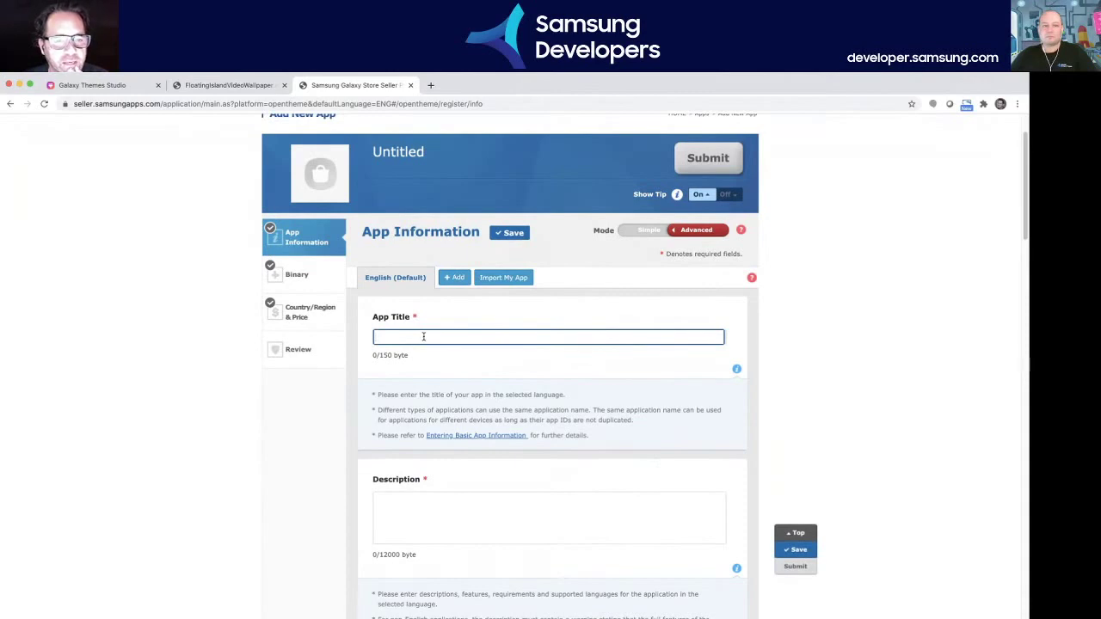
pyautogui.click(446, 318)
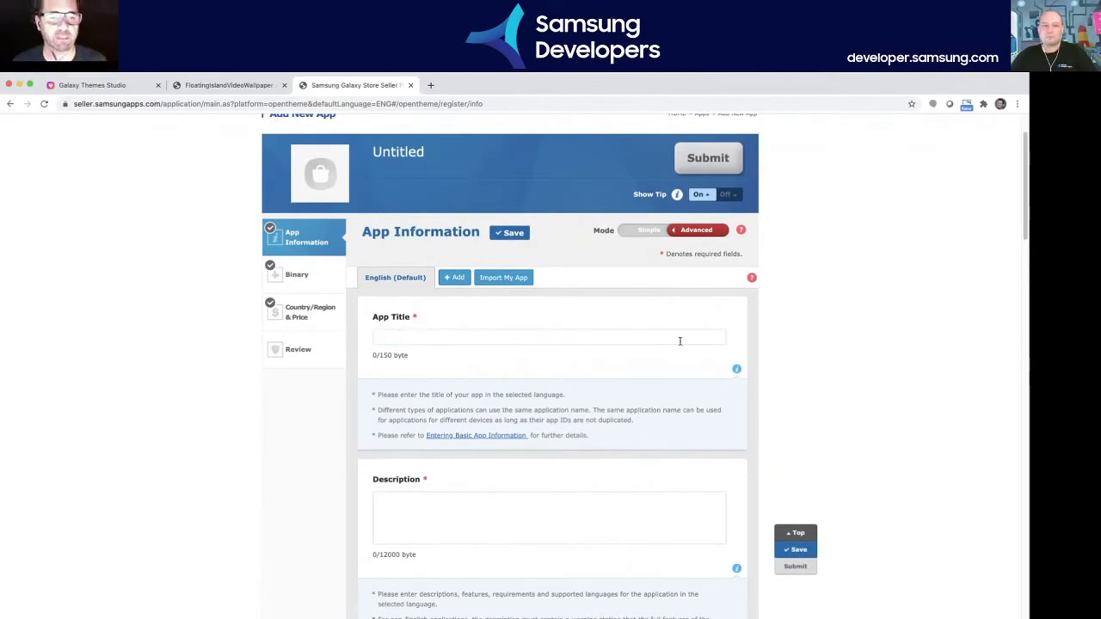
pyautogui.scroll(-3, 648, 425)
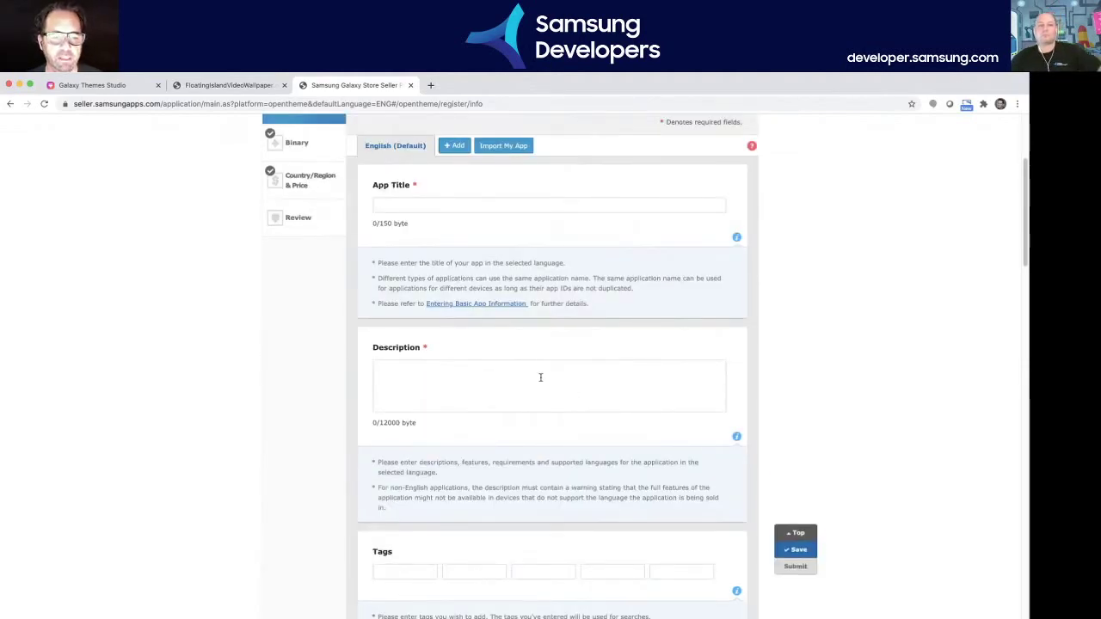
pyautogui.scroll(4, 657, 396)
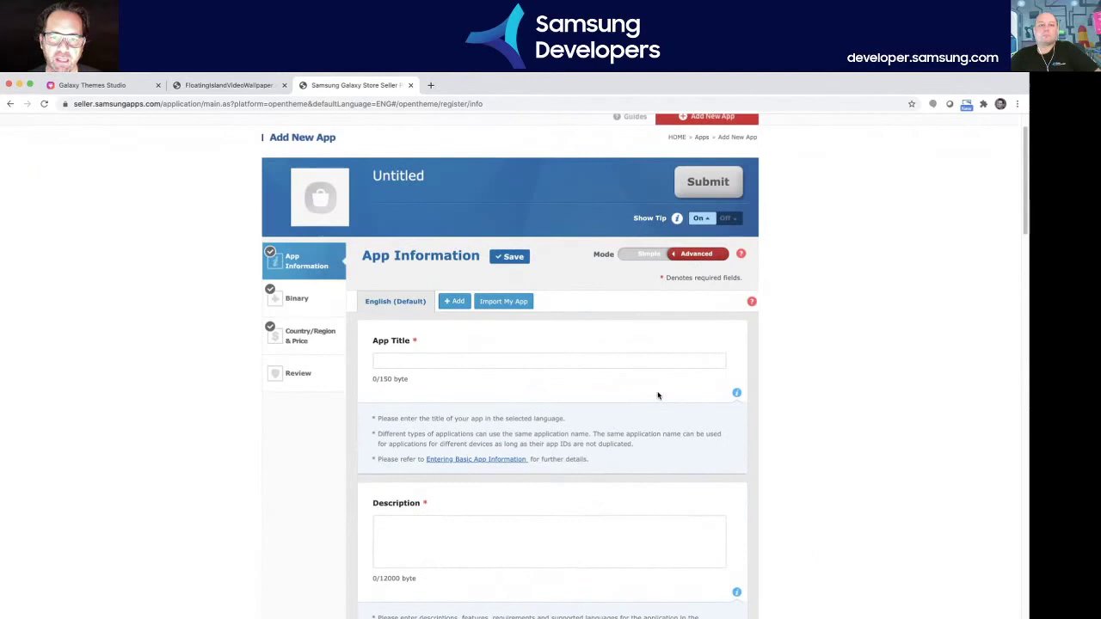
# - Compare the form with its Simple mode version, checking which sections it offers, and return to Advanced mode
pyautogui.click(638, 255)
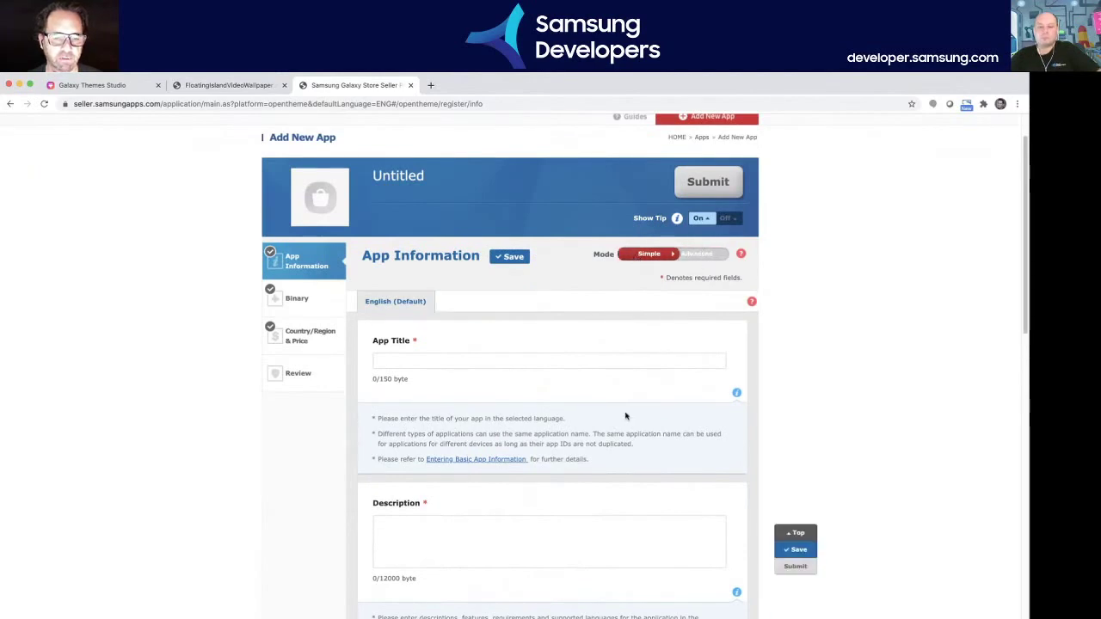
pyautogui.scroll(-5, 616, 425)
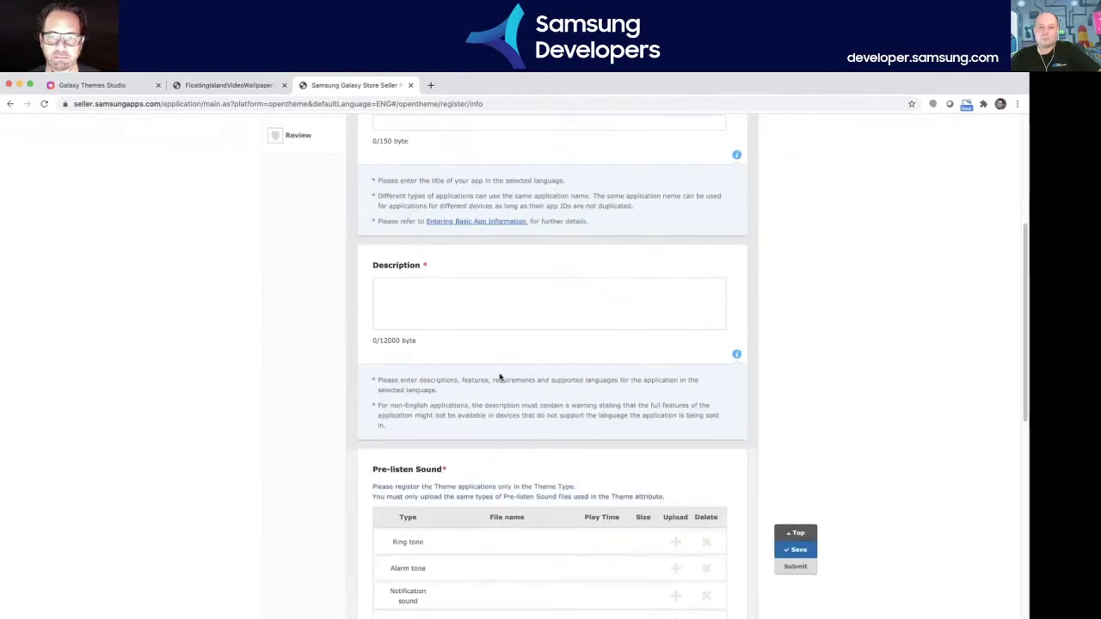
pyautogui.scroll(6, 545, 410)
pyautogui.click(698, 297)
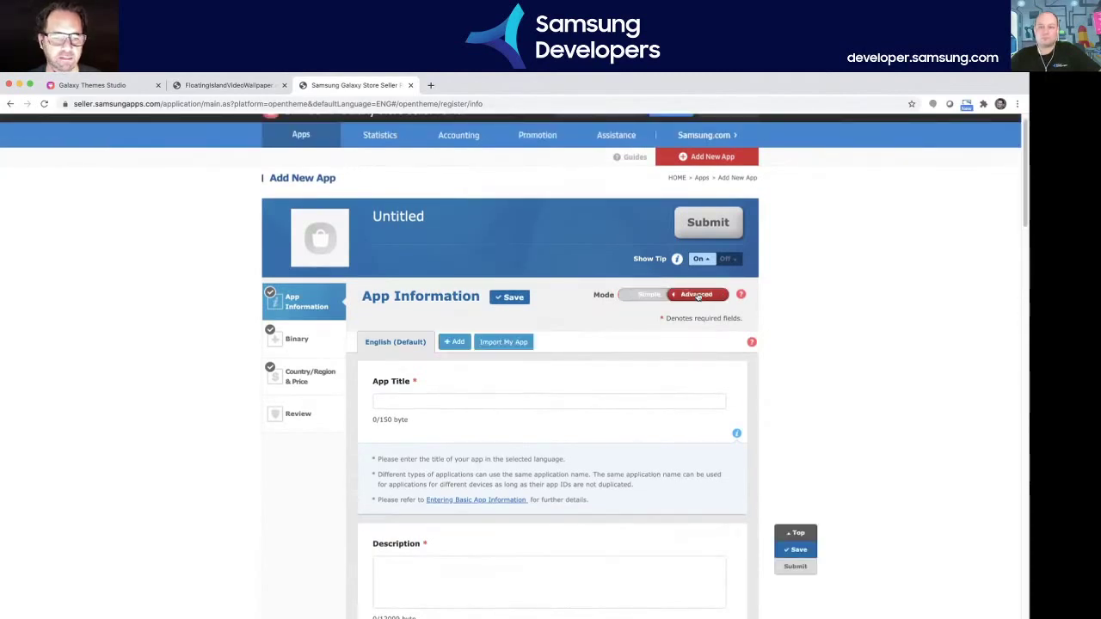
# - Set the app's categories, choosing Blue as the Colour Palette sub-category and Nature as the Topics sub-category
pyautogui.scroll(-7, 651, 407)
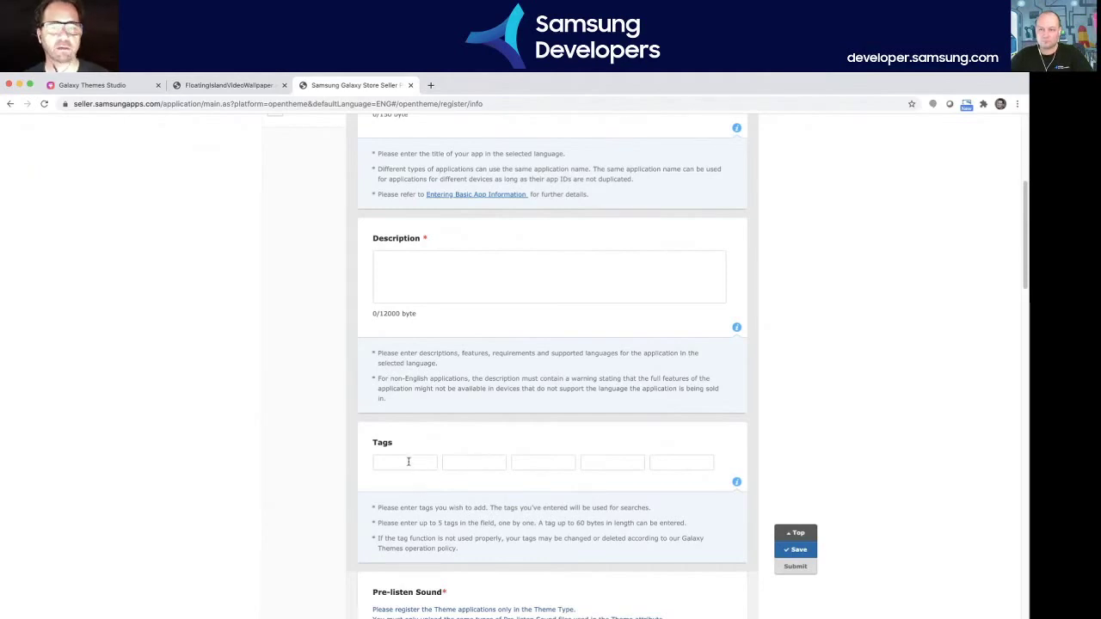
pyautogui.scroll(-5, 506, 428)
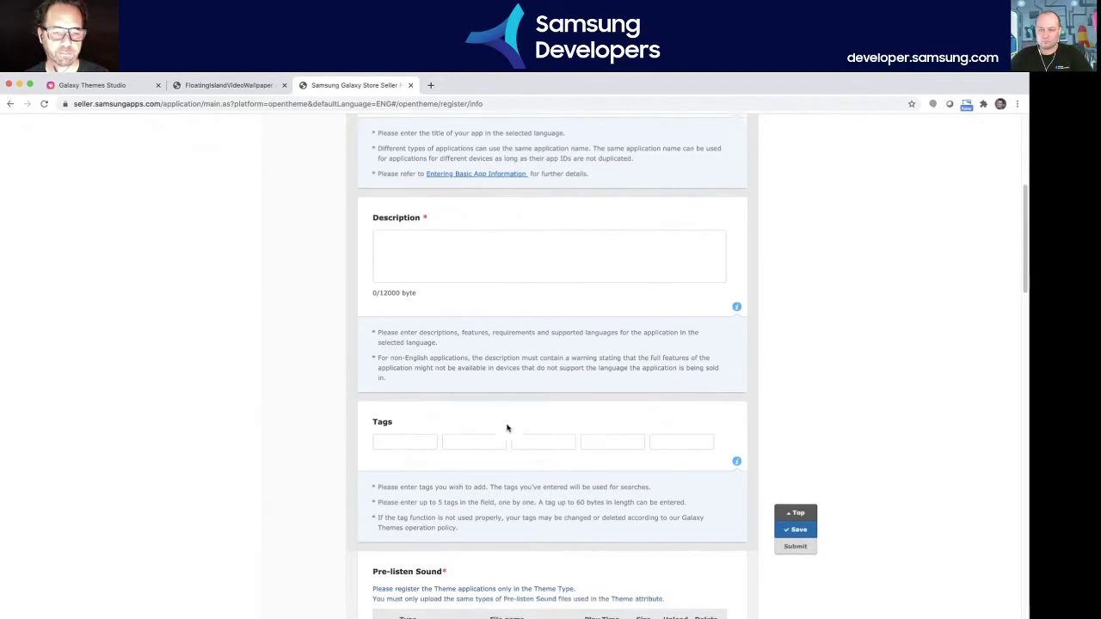
pyautogui.scroll(-1, 506, 428)
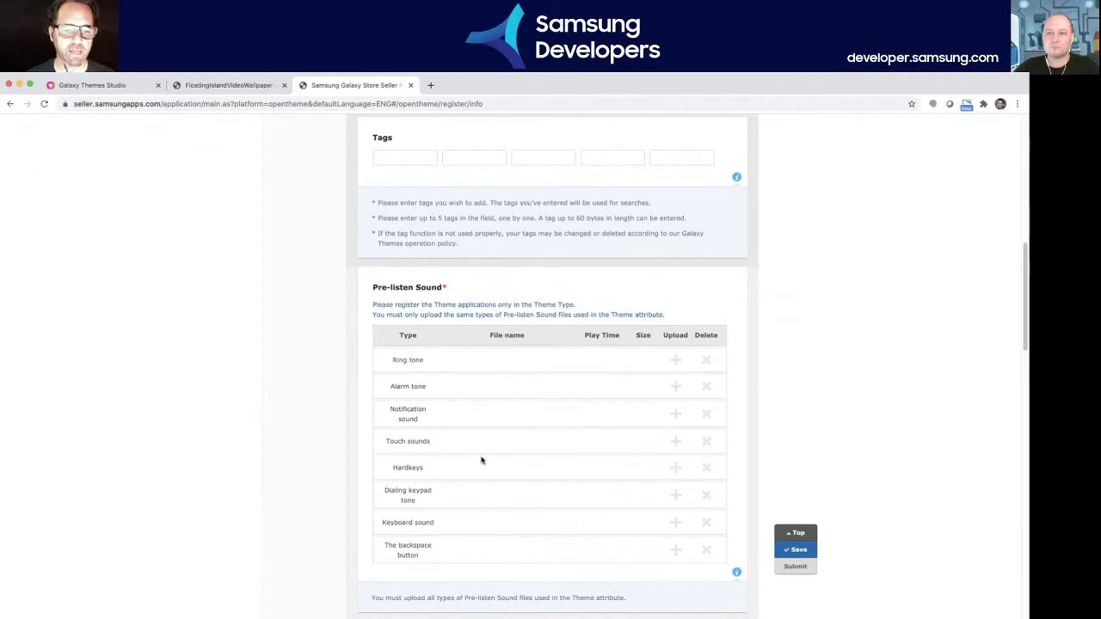
pyautogui.scroll(-4, 542, 428)
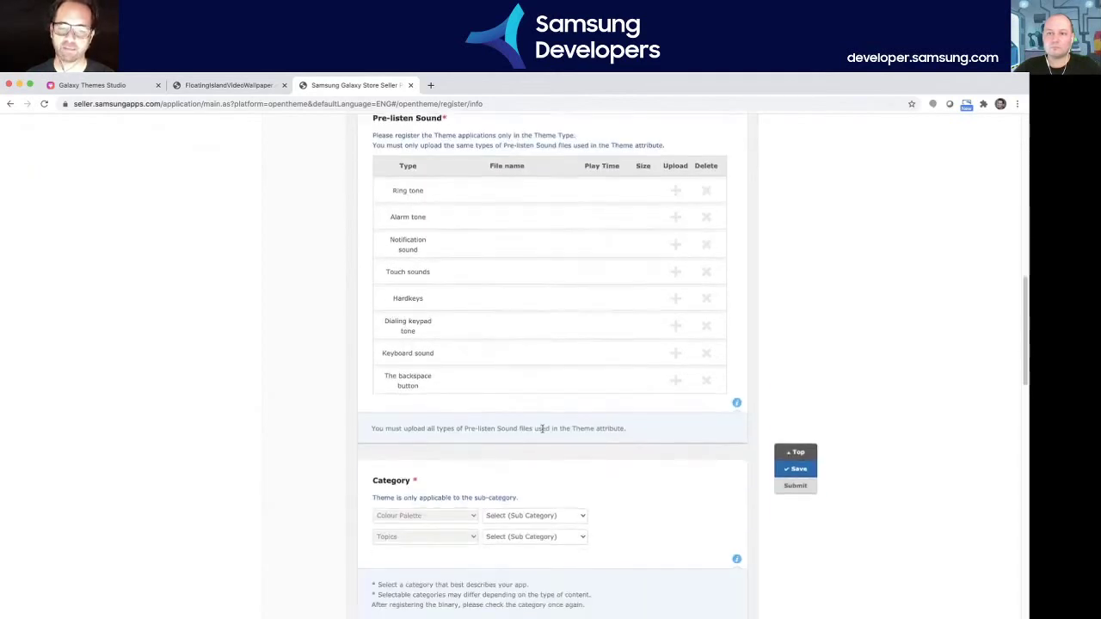
pyautogui.scroll(-3, 542, 428)
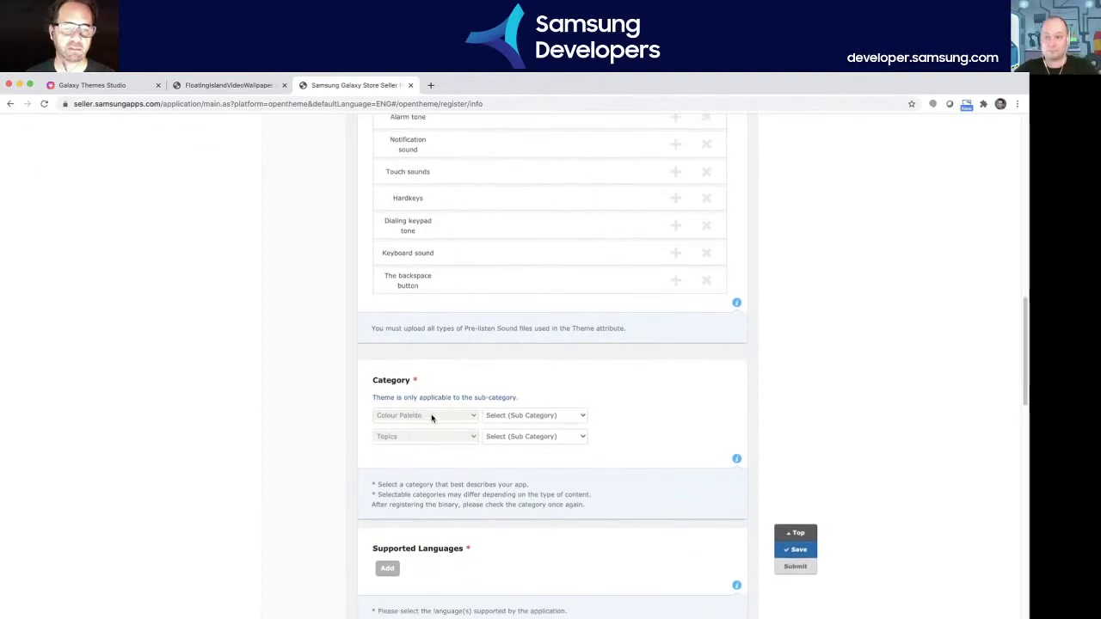
pyautogui.click(523, 420)
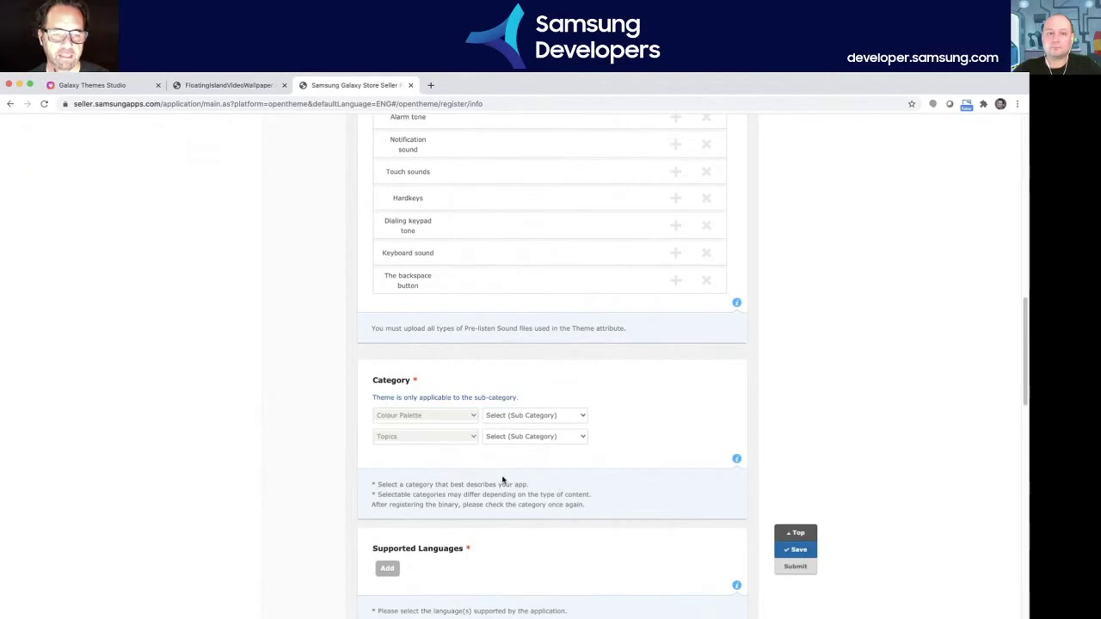
pyautogui.click(505, 478)
pyautogui.click(495, 416)
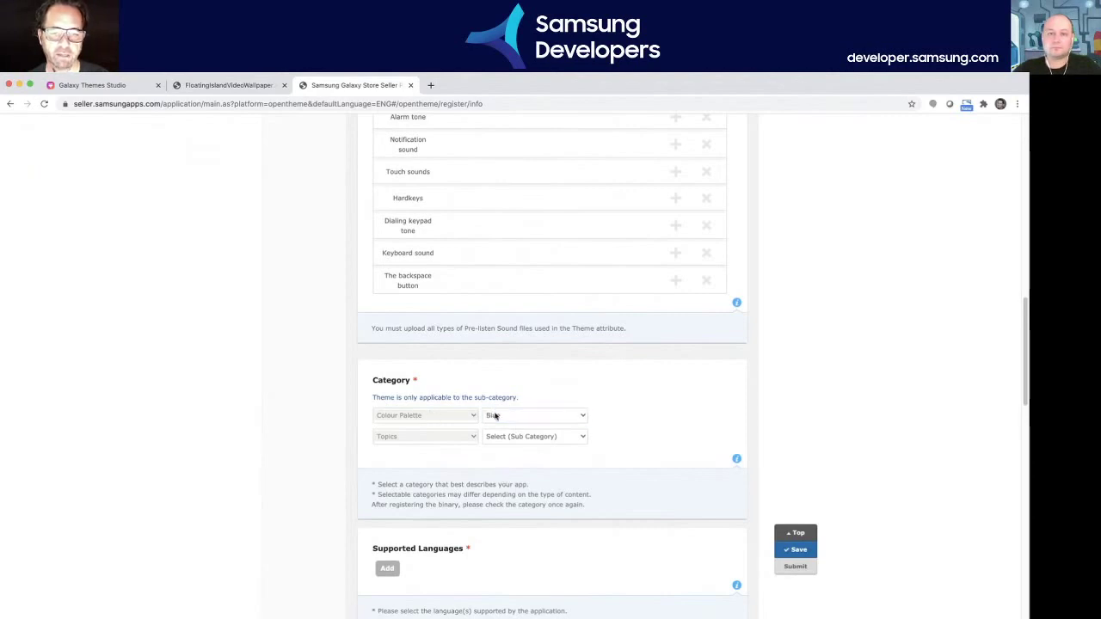
pyautogui.click(503, 416)
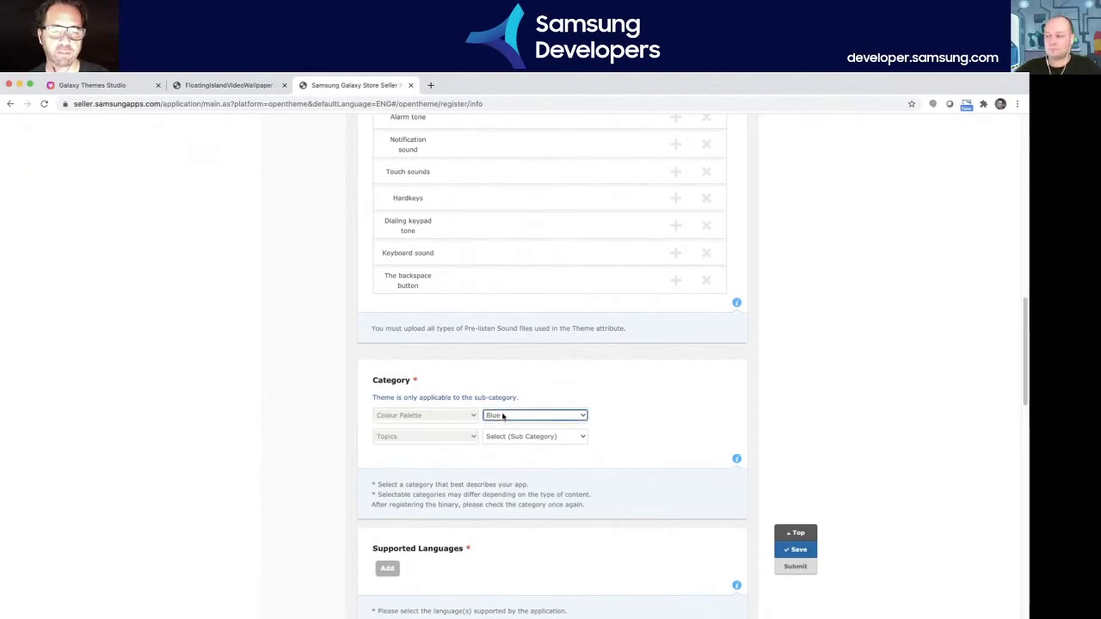
pyautogui.click(444, 441)
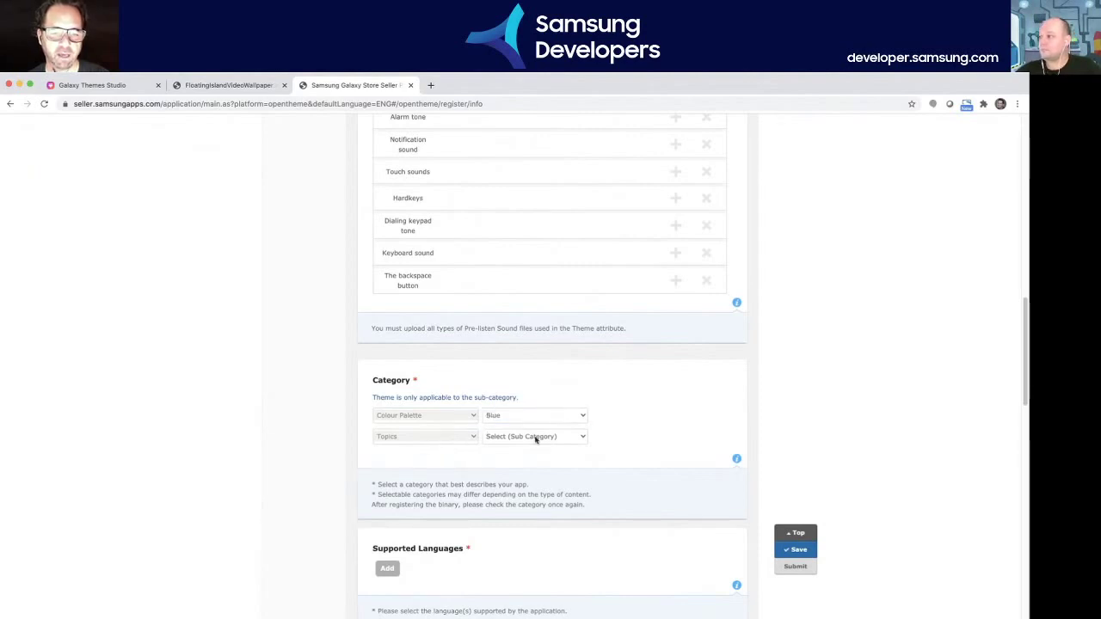
pyautogui.click(521, 521)
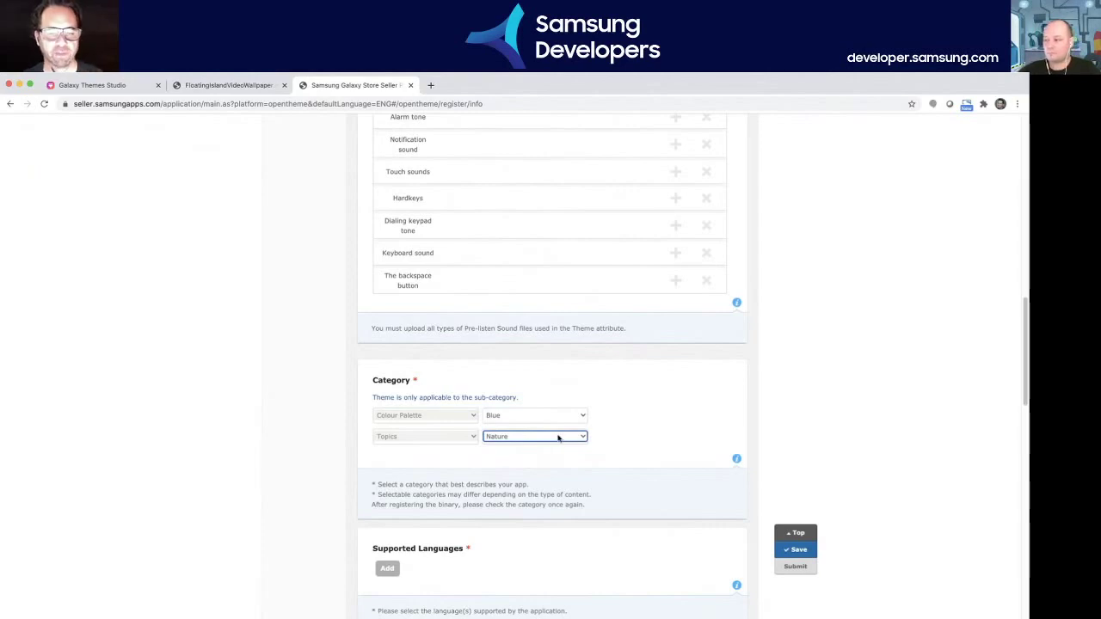
# - Add English to the app's supported languages and save the selection
pyautogui.scroll(-1, 555, 437)
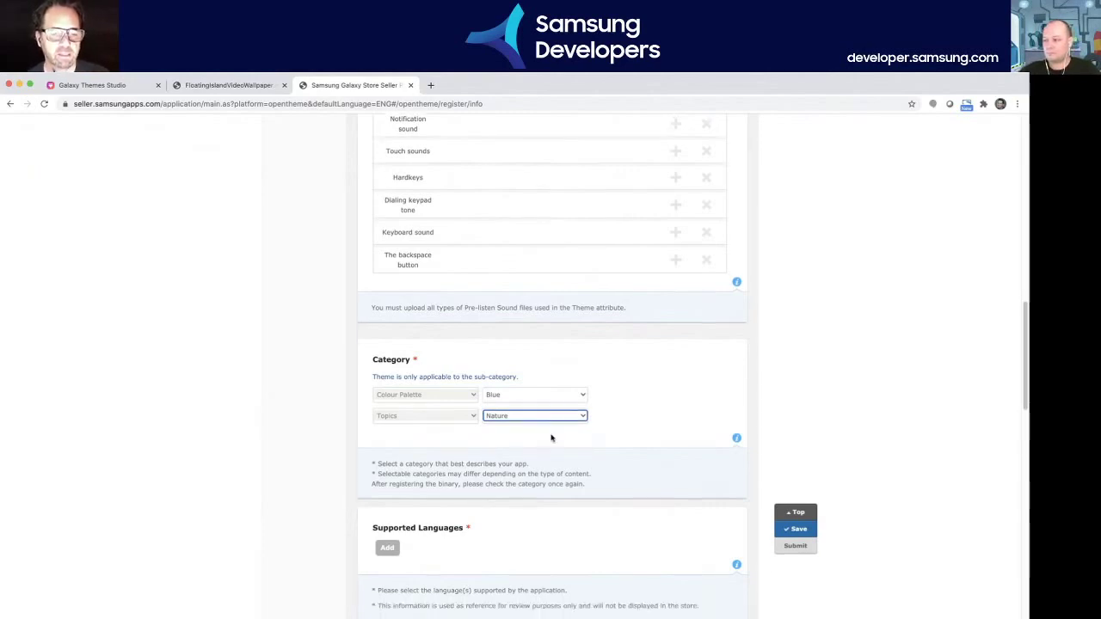
pyautogui.scroll(-2, 432, 511)
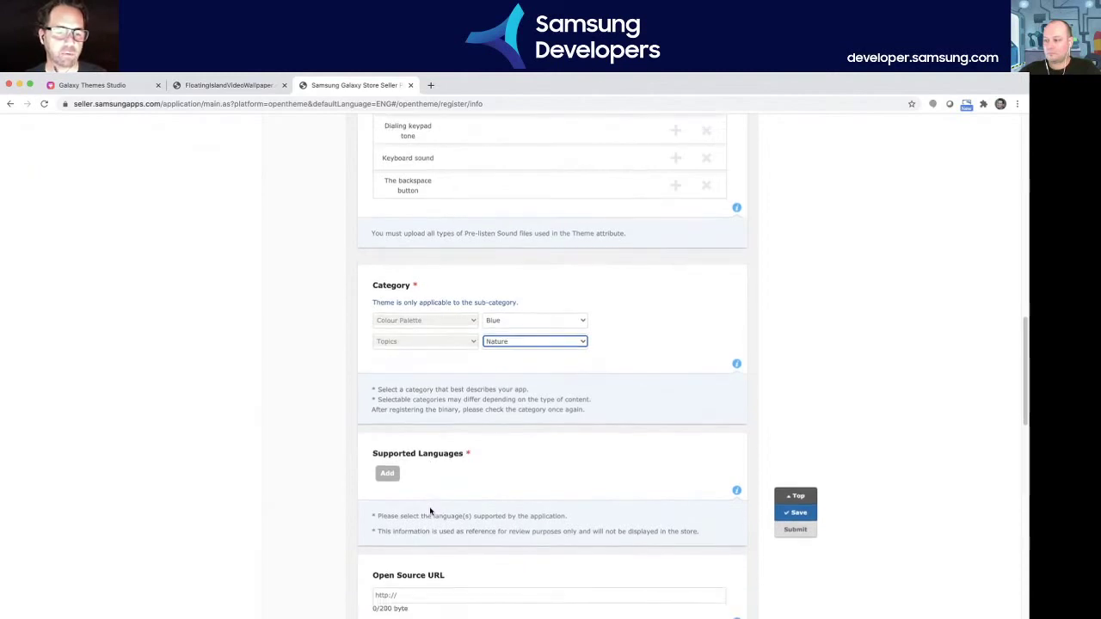
pyautogui.click(387, 474)
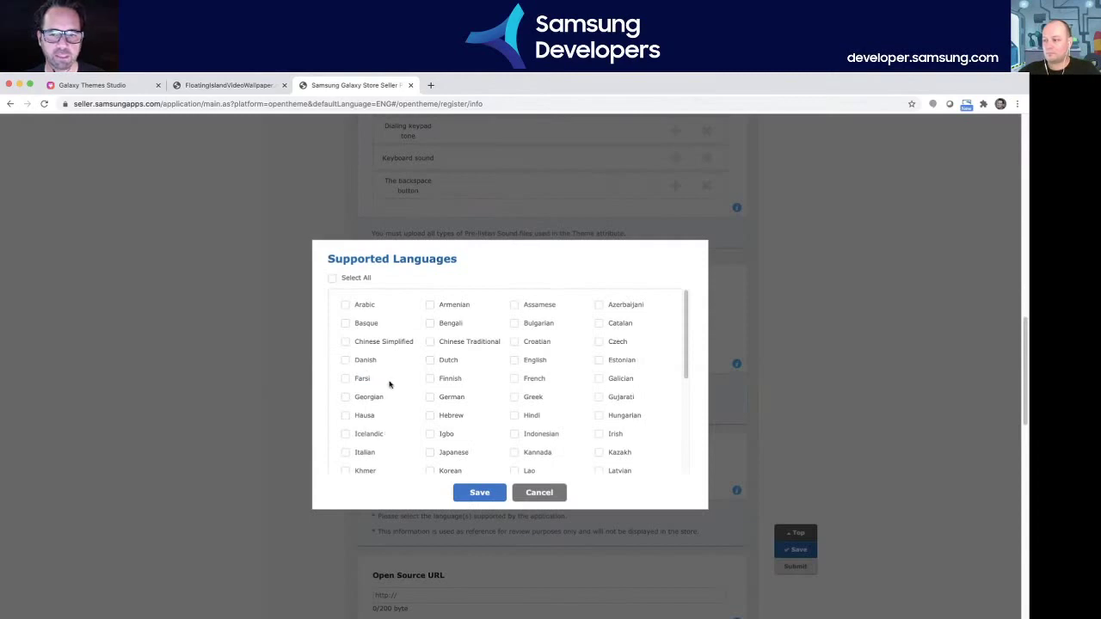
pyautogui.click(515, 360)
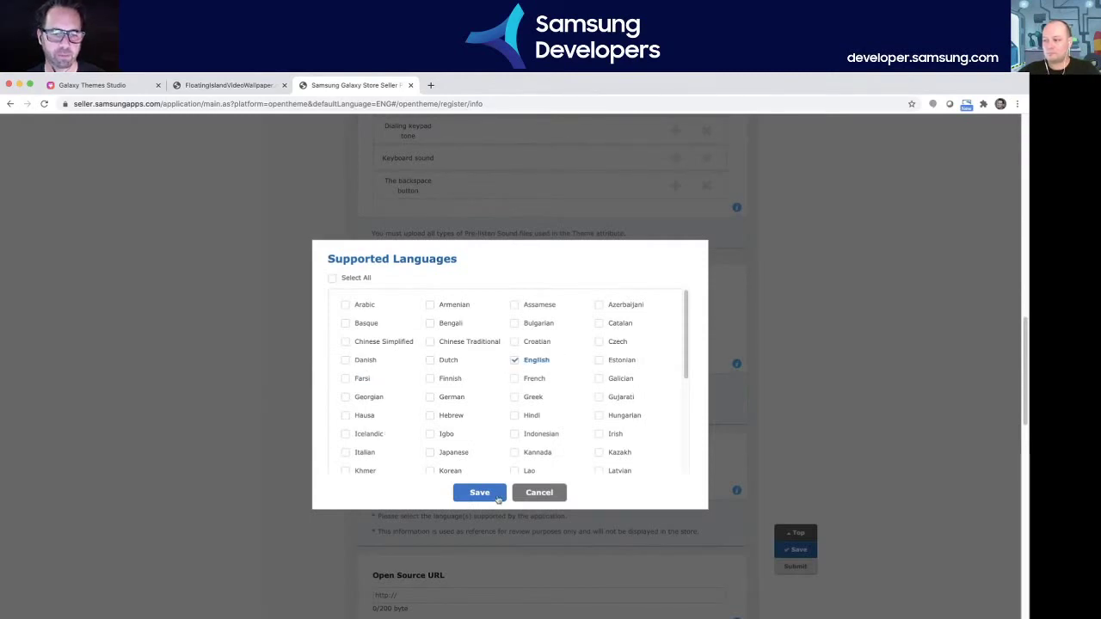
pyautogui.click(496, 500)
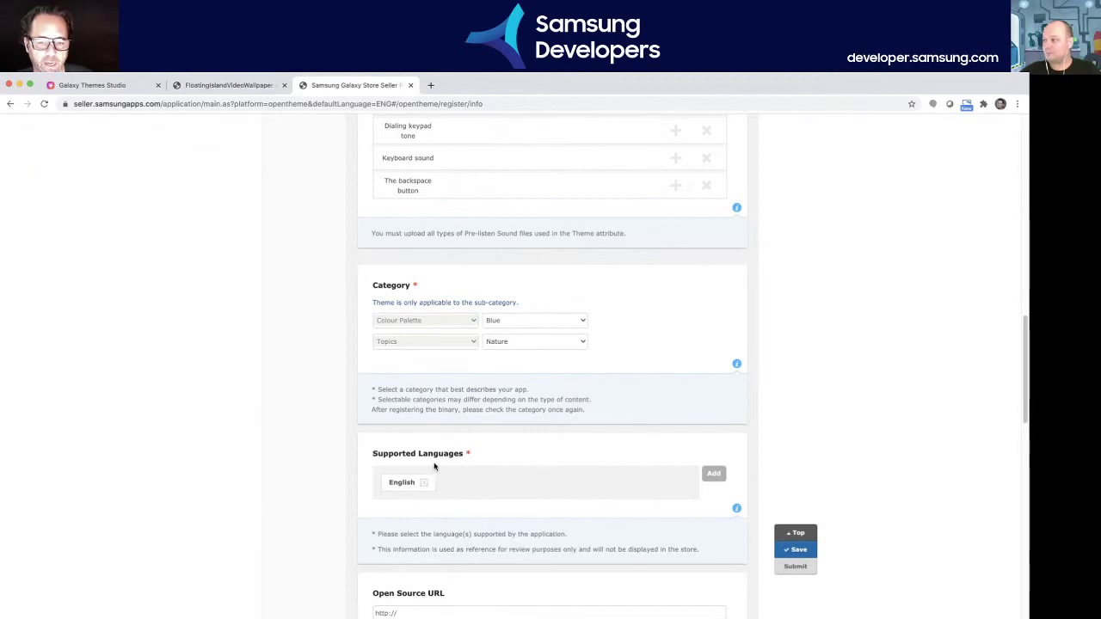
# - Review the Open Source, Privacy Policy and YouTube URL fields and the guidance given for each
pyautogui.scroll(-1, 434, 466)
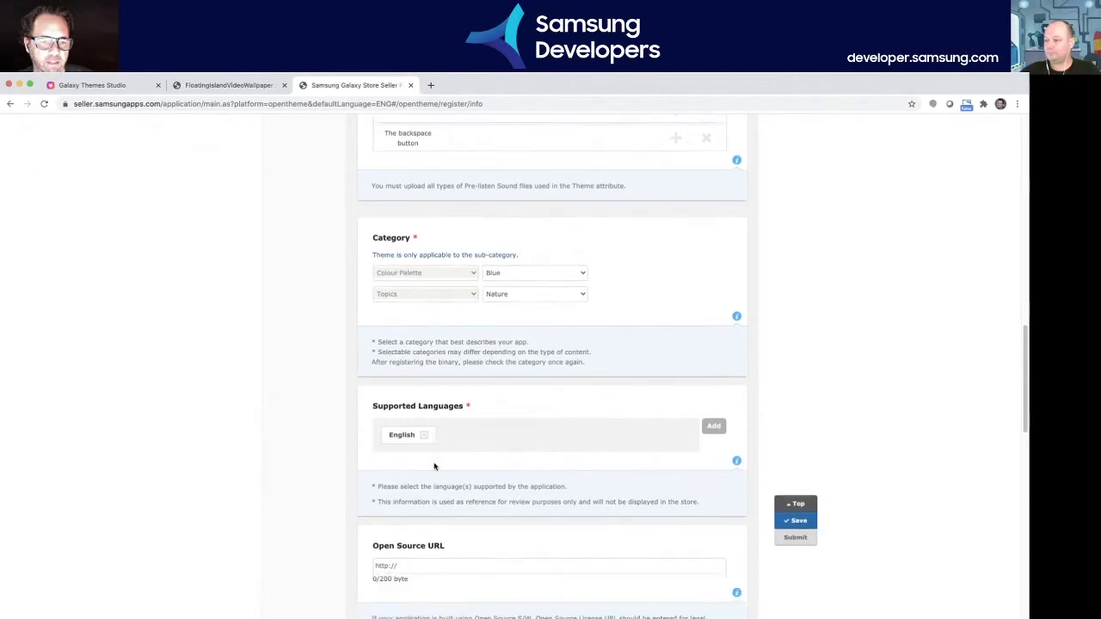
pyautogui.scroll(-6, 434, 466)
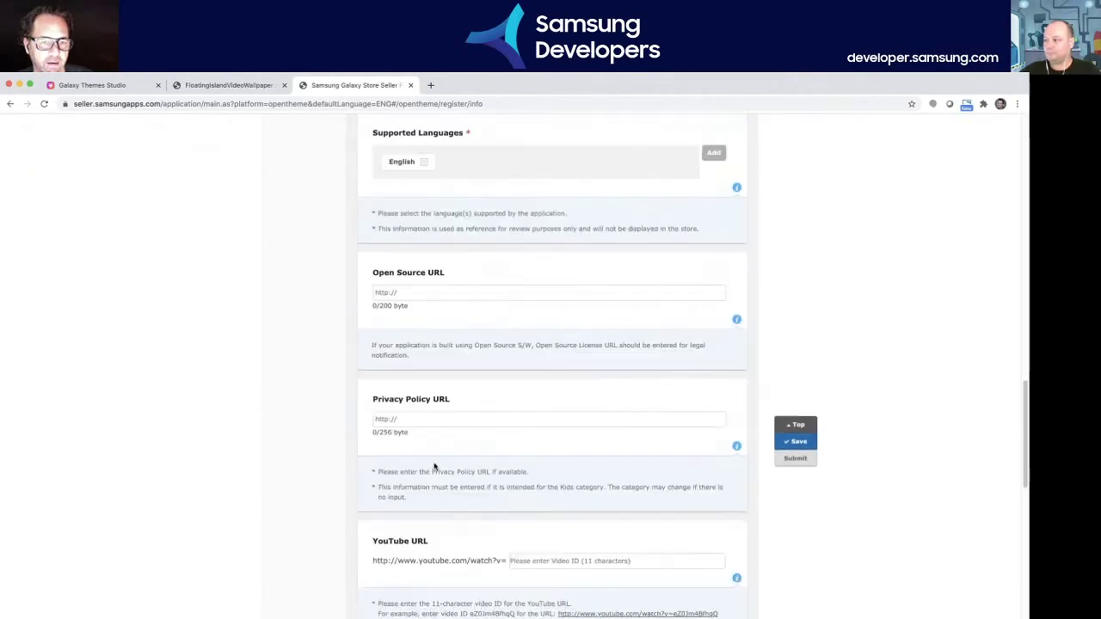
pyautogui.scroll(-2, 434, 466)
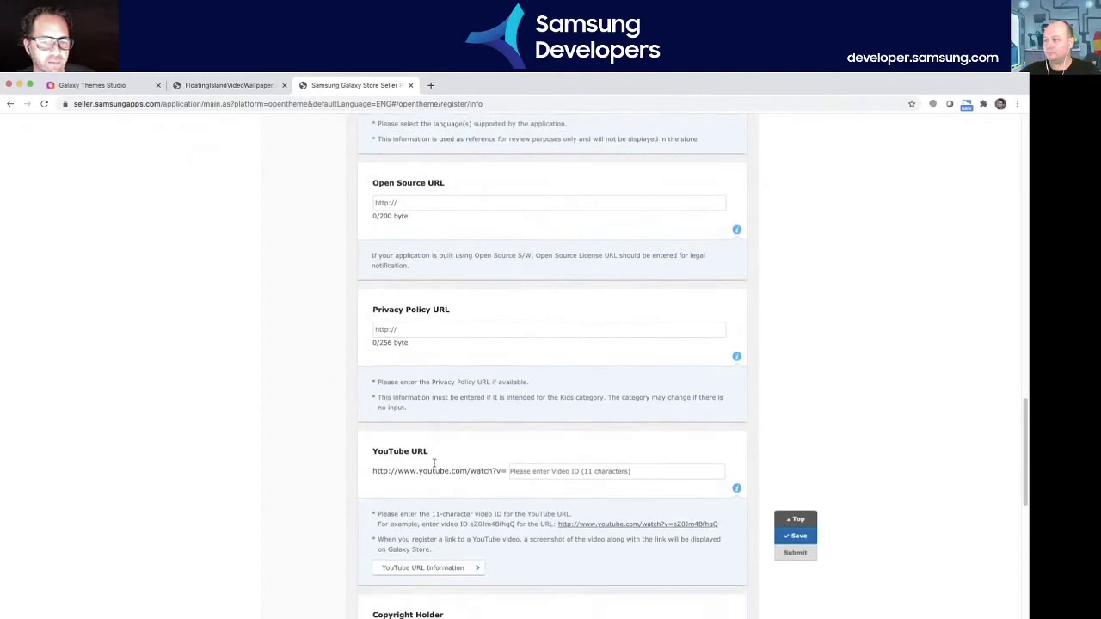
pyautogui.scroll(-1, 434, 466)
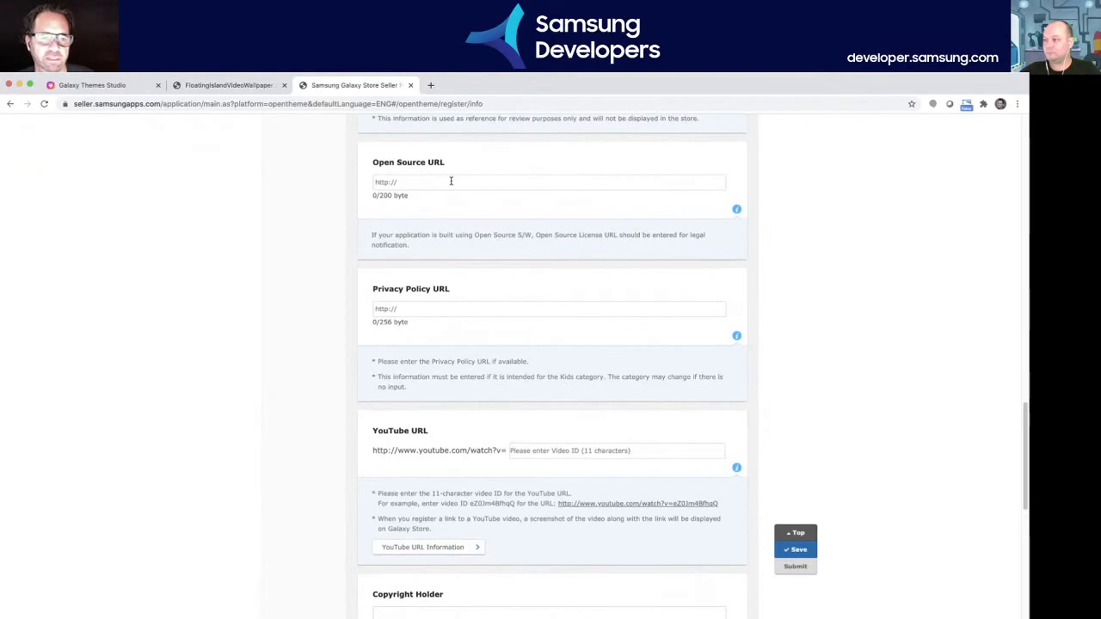
pyautogui.click(445, 306)
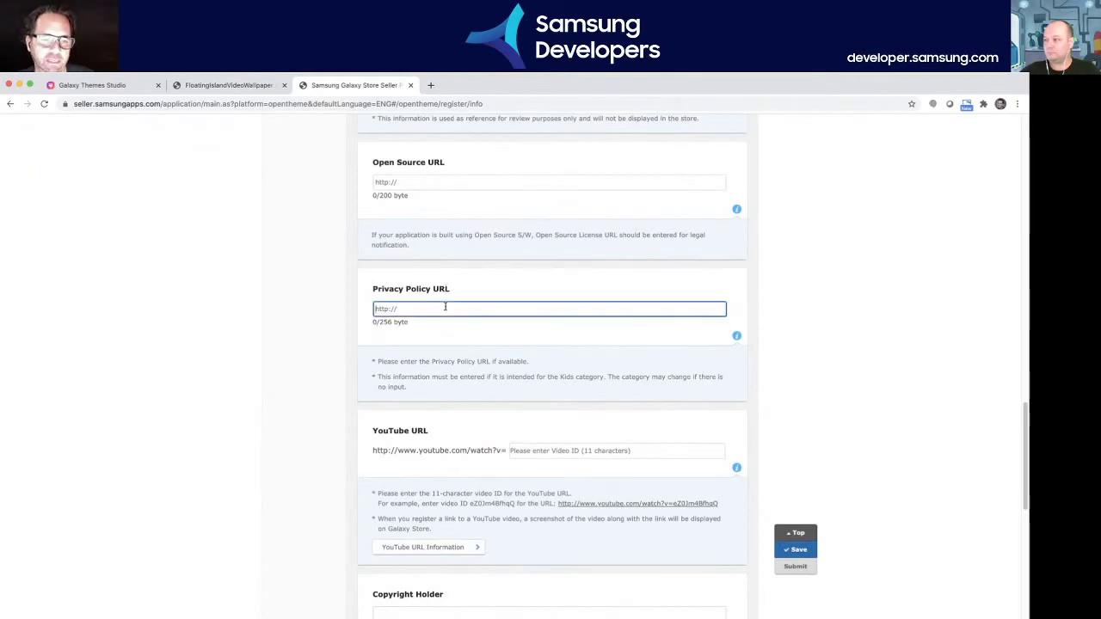
pyautogui.click(297, 328)
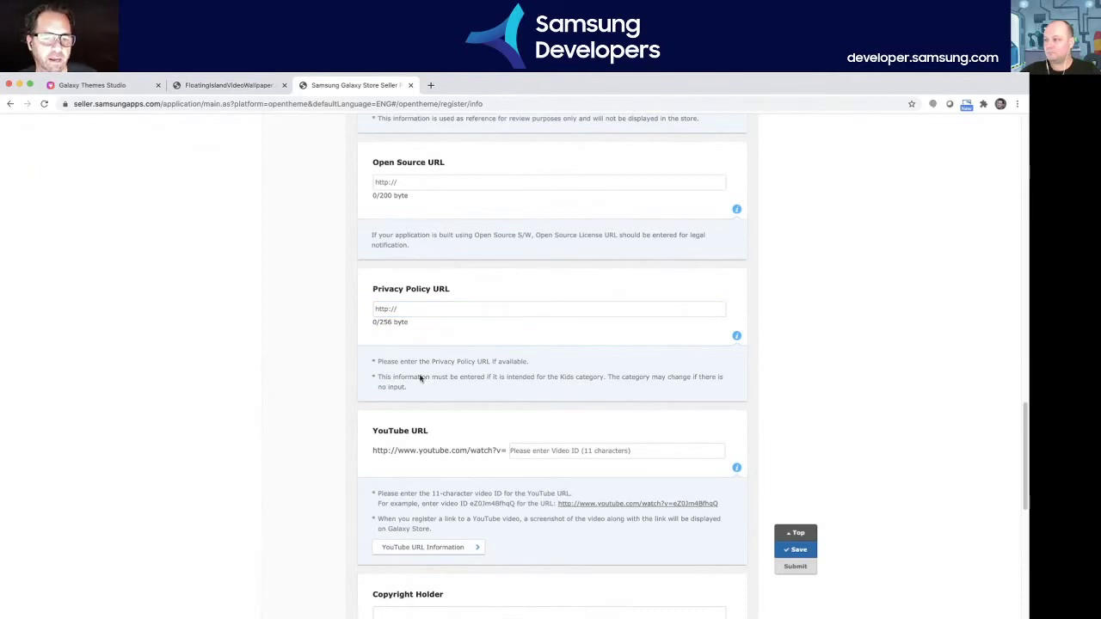
pyautogui.scroll(-2, 455, 465)
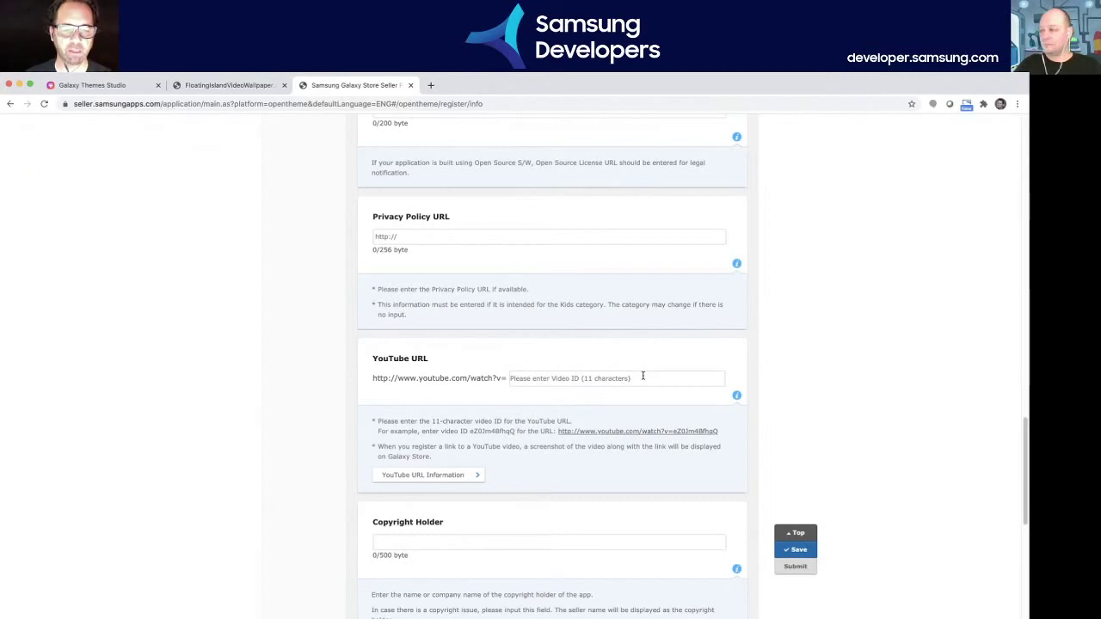
pyautogui.scroll(-2, 555, 439)
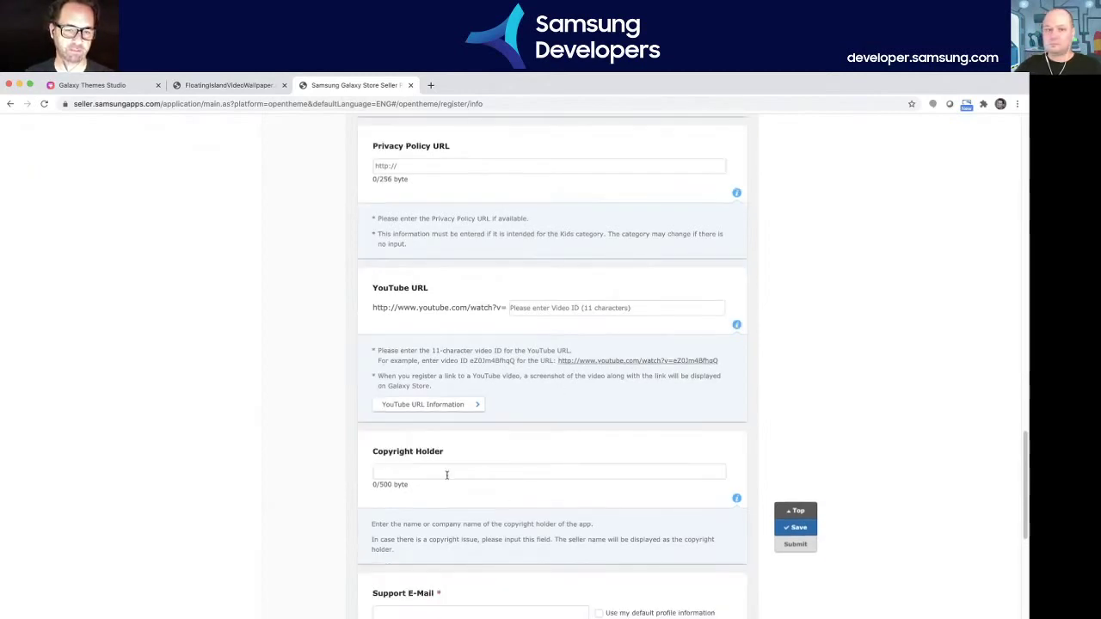
# - Enter "axeir" as the app's copyright holder
pyautogui.click(454, 469)
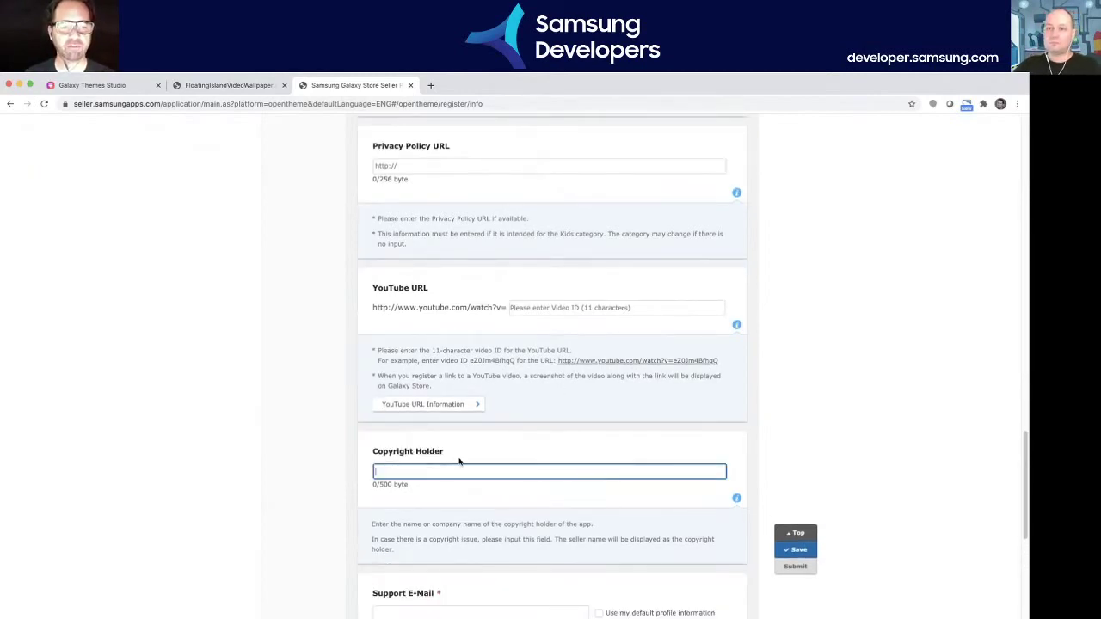
pyautogui.click(456, 459)
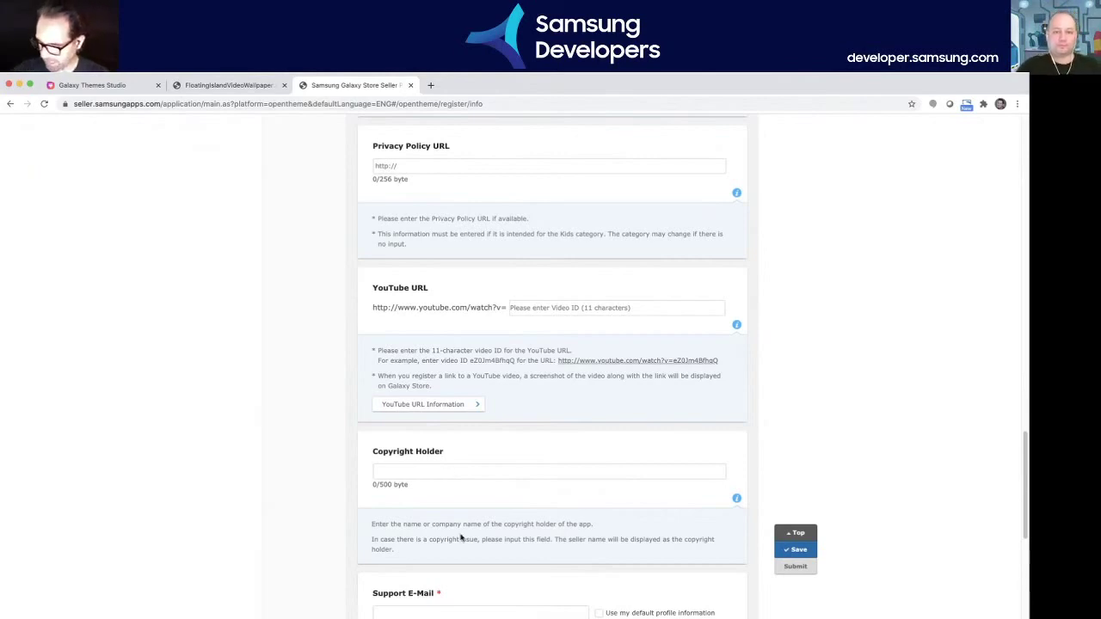
pyautogui.click(439, 466)
pyautogui.write('axeir')
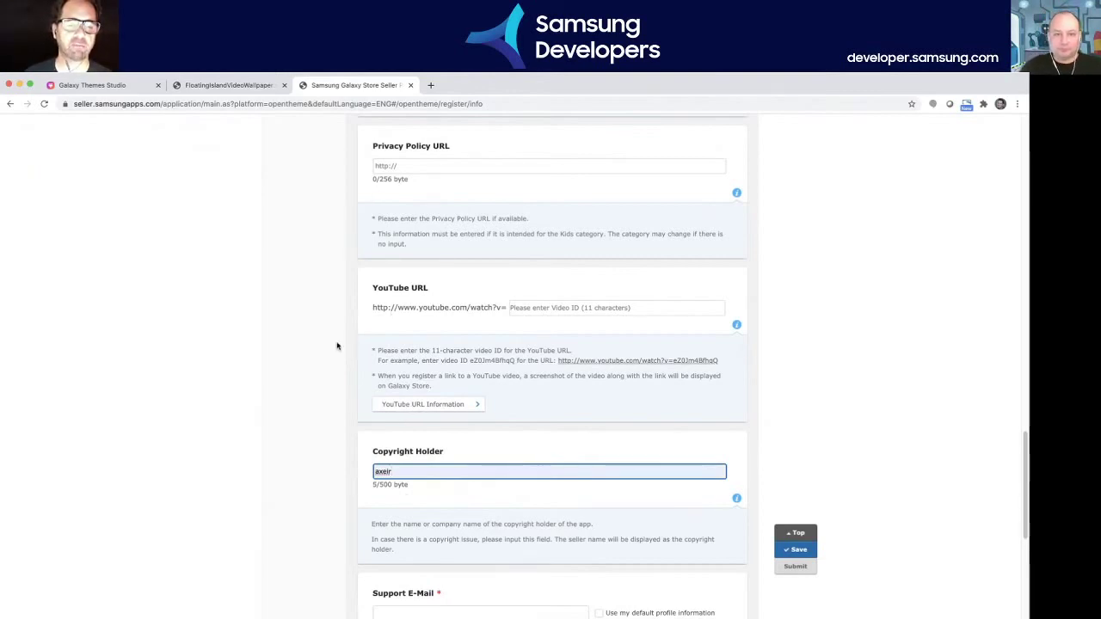
# - Review the Copyright Holder, Support E-Mail, Support URL, Notify Result and Custom Case Creation fields of the app information form
pyautogui.moveTo(393, 471); pyautogui.dragTo(375, 483)
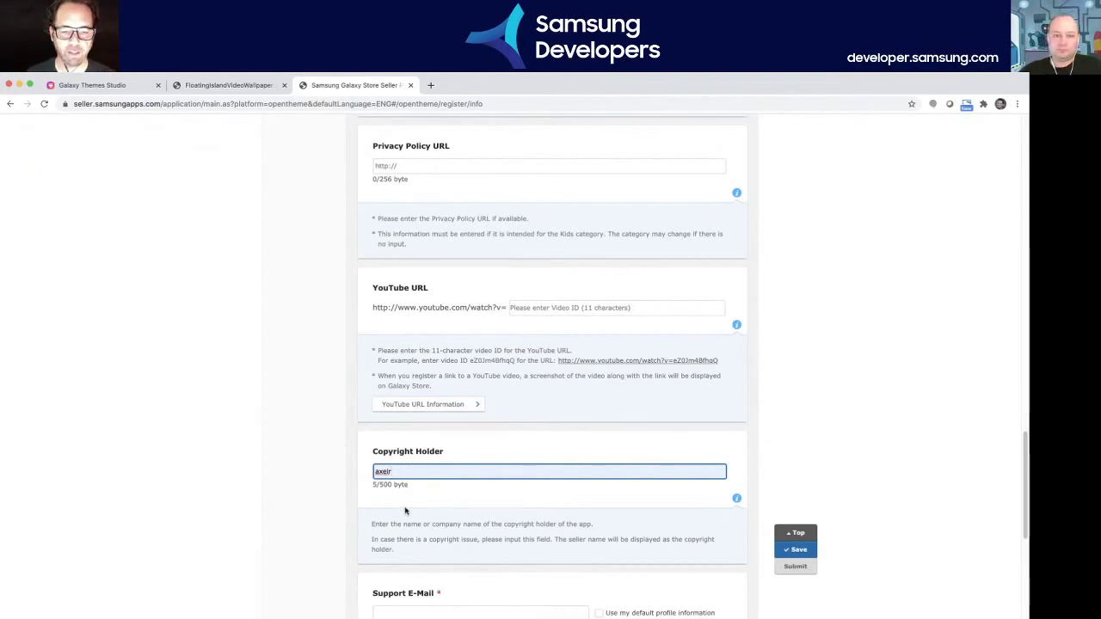
pyautogui.scroll(-2, 408, 516)
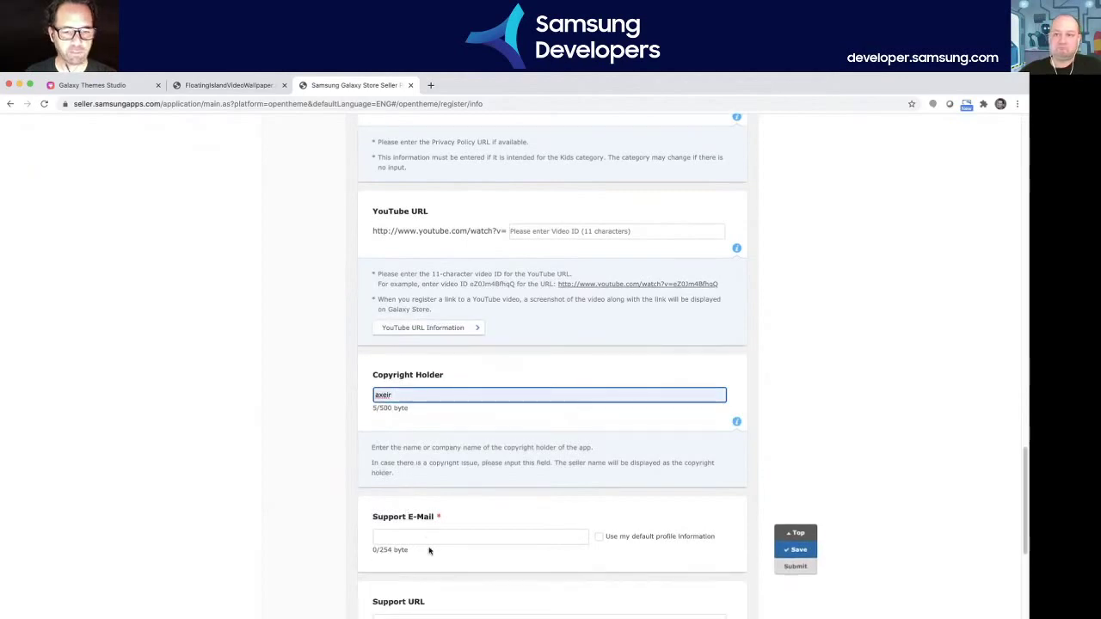
pyautogui.click(430, 537)
pyautogui.click(348, 513)
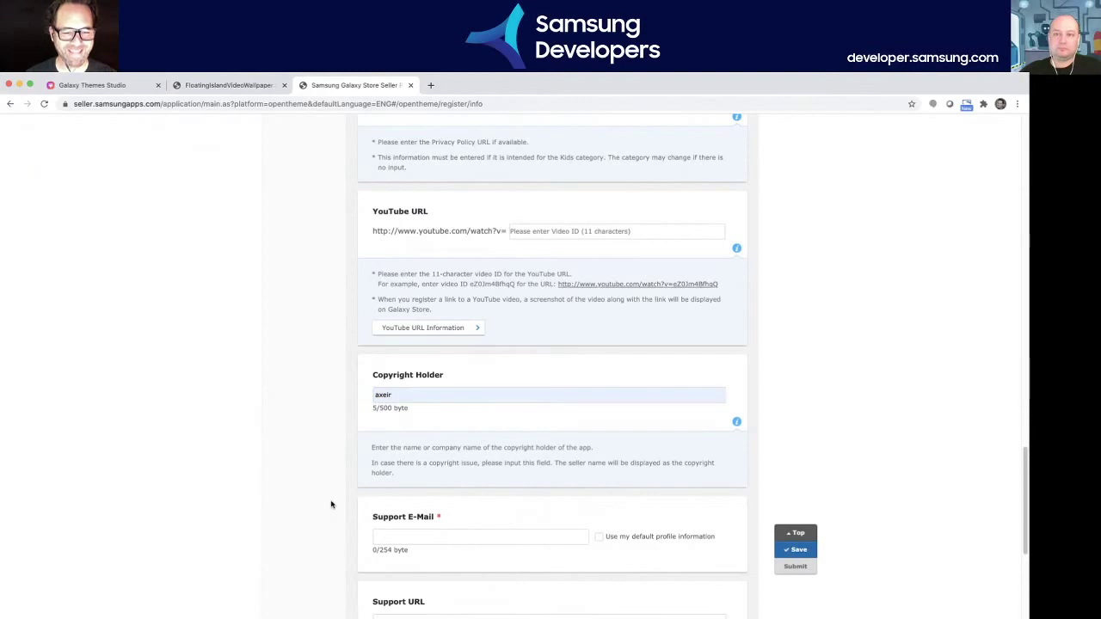
pyautogui.scroll(-3, 331, 504)
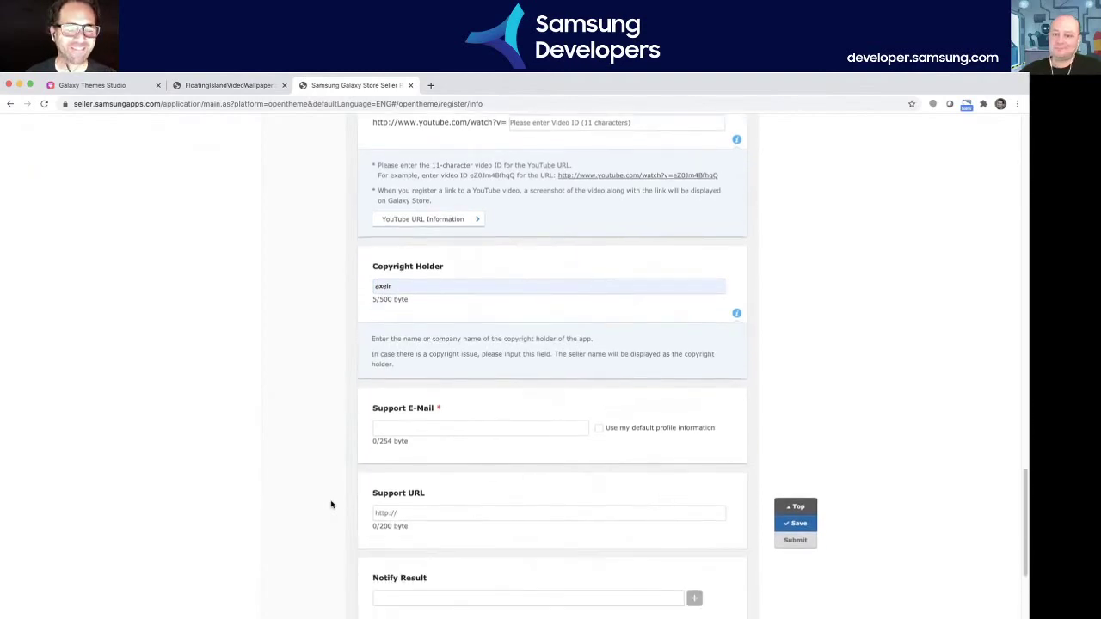
pyautogui.scroll(-1, 331, 504)
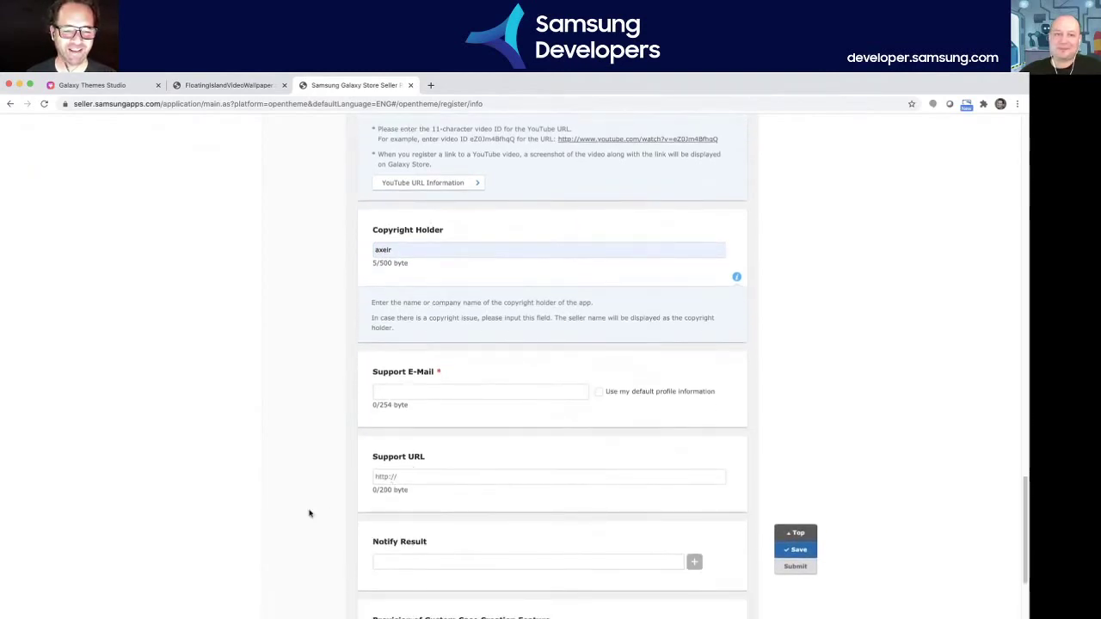
pyautogui.scroll(-2, 310, 521)
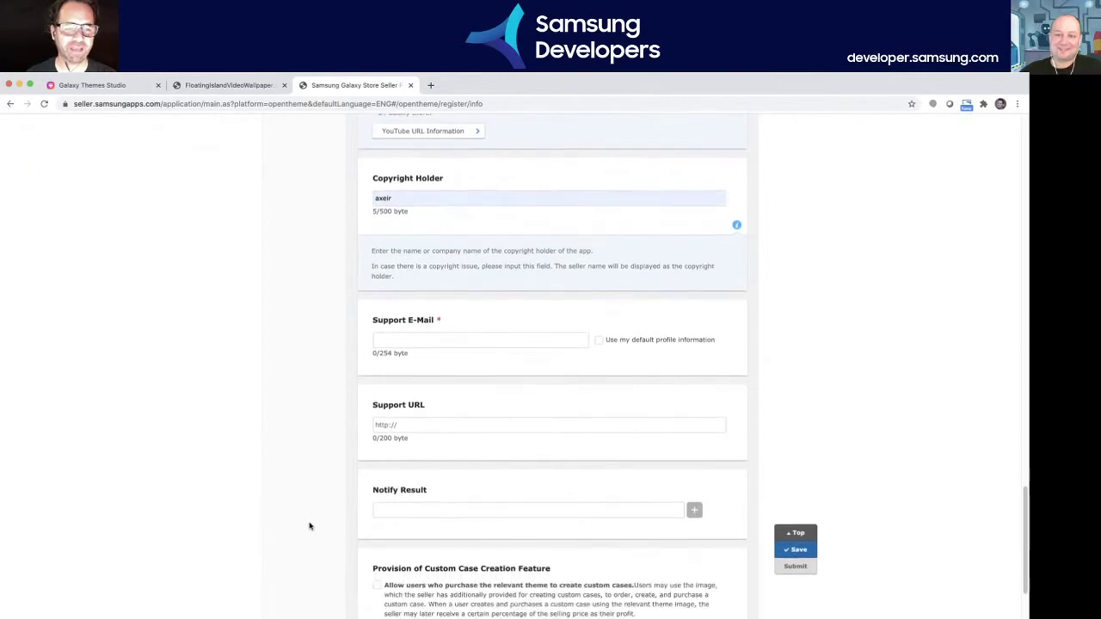
pyautogui.scroll(-5, 310, 525)
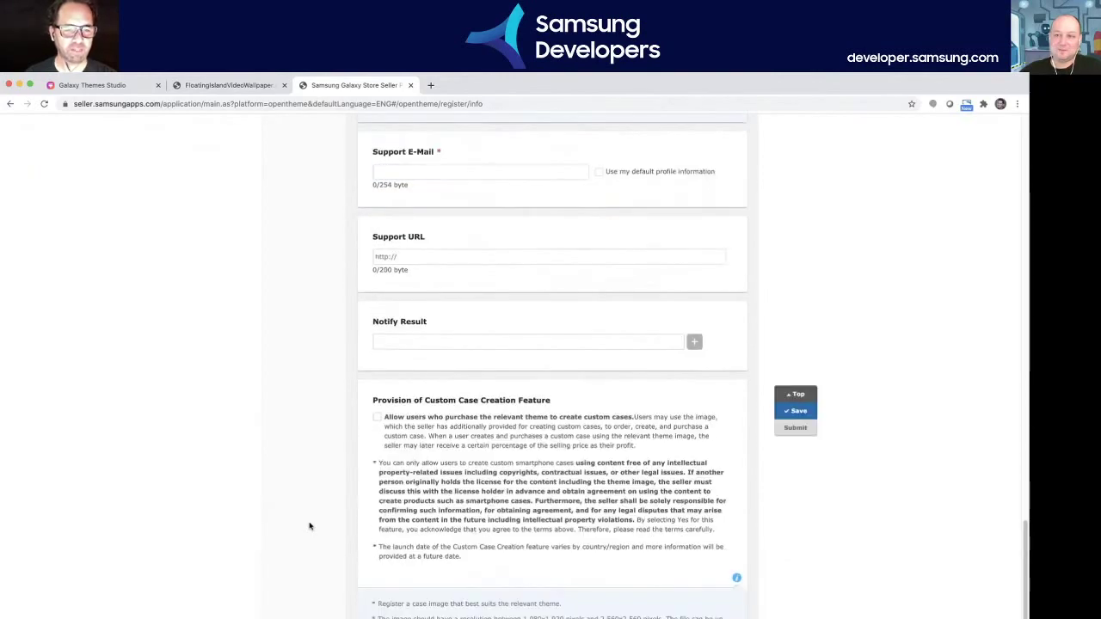
pyautogui.scroll(-2, 334, 528)
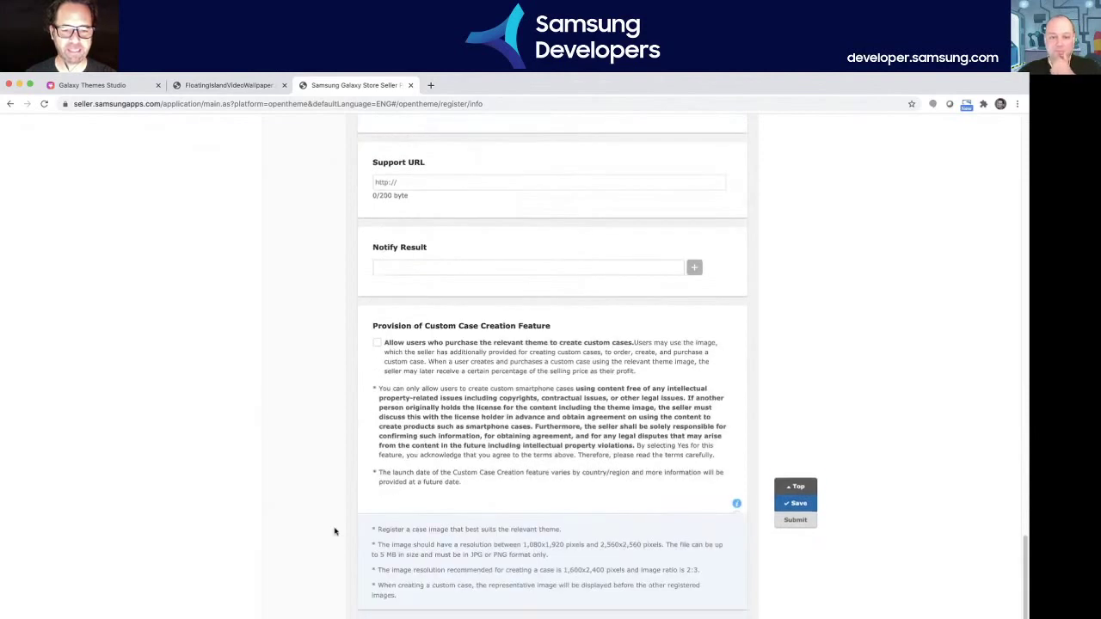
# - Add French as an additional language for the app information and save the language selection
pyautogui.scroll(20, 334, 529)
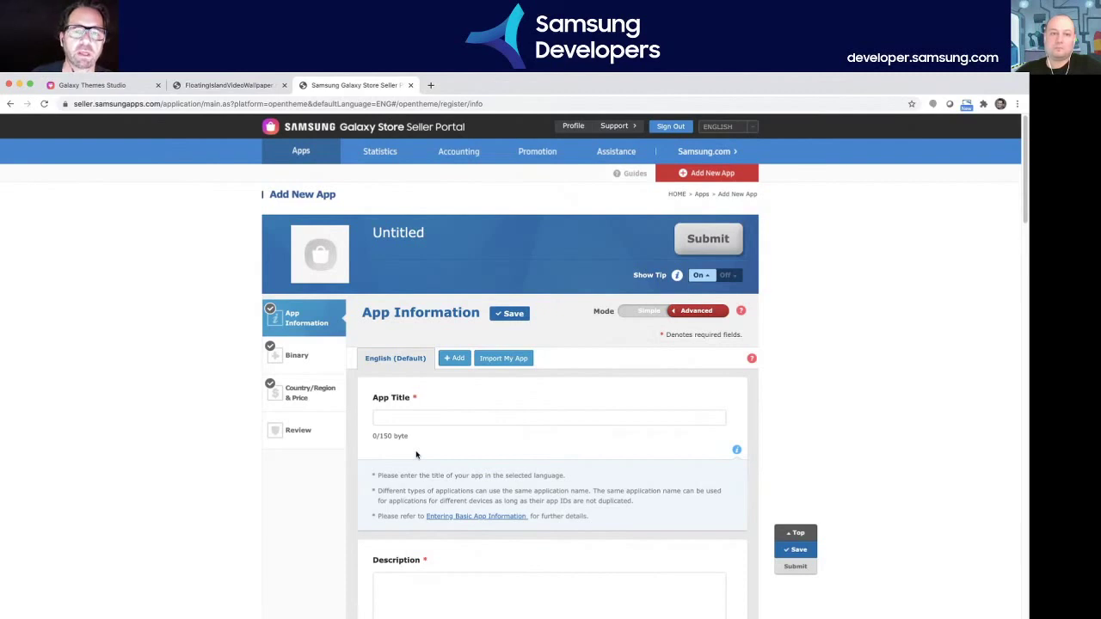
pyautogui.click(459, 359)
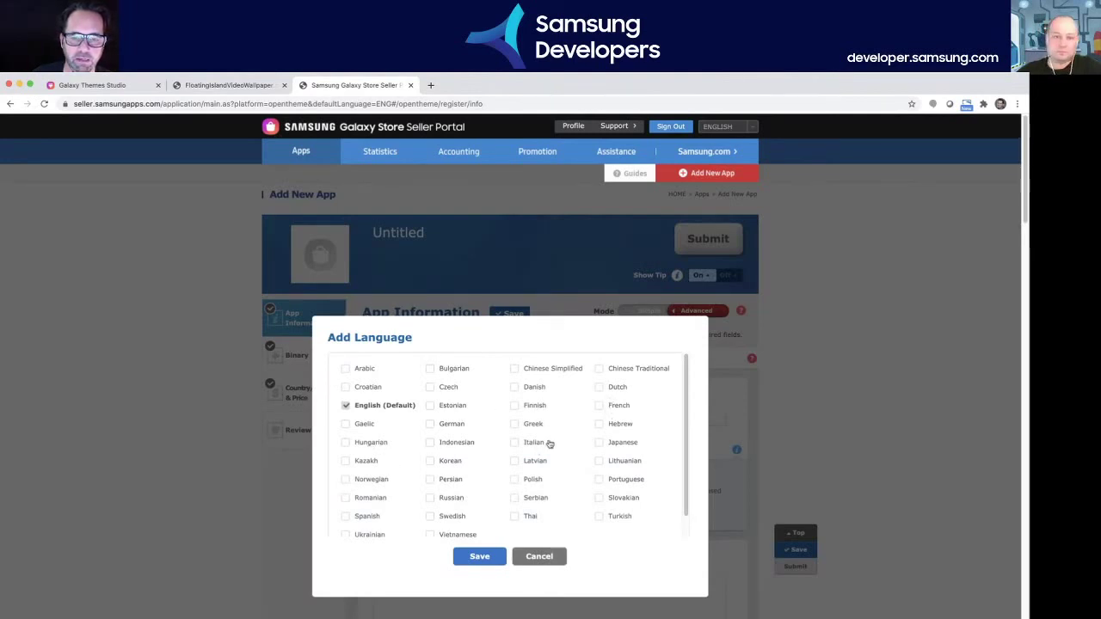
pyautogui.click(599, 405)
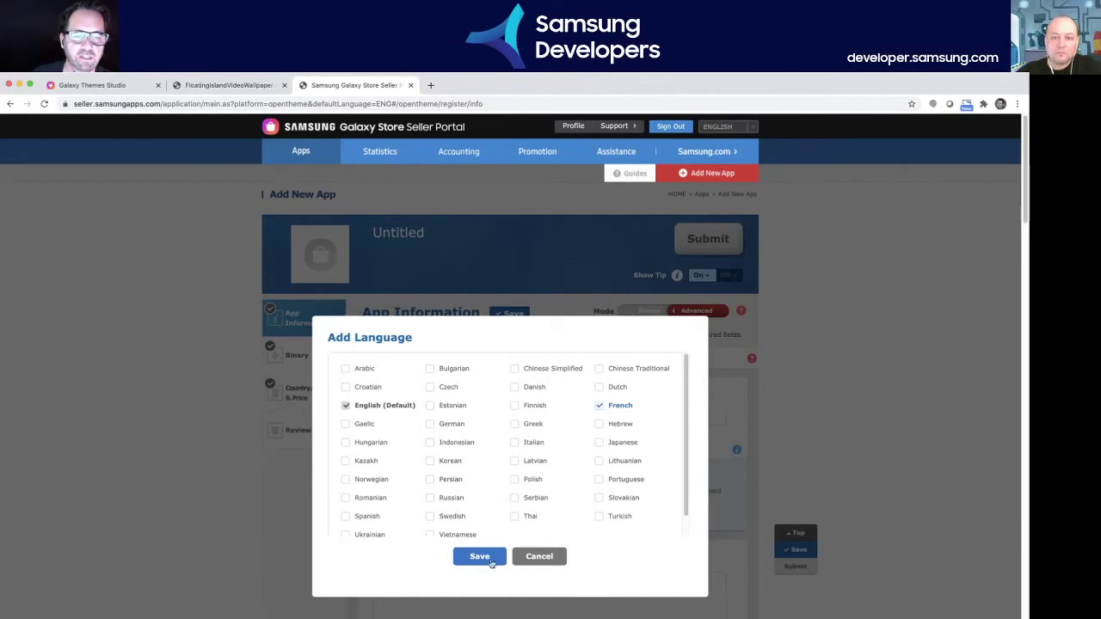
pyautogui.click(492, 561)
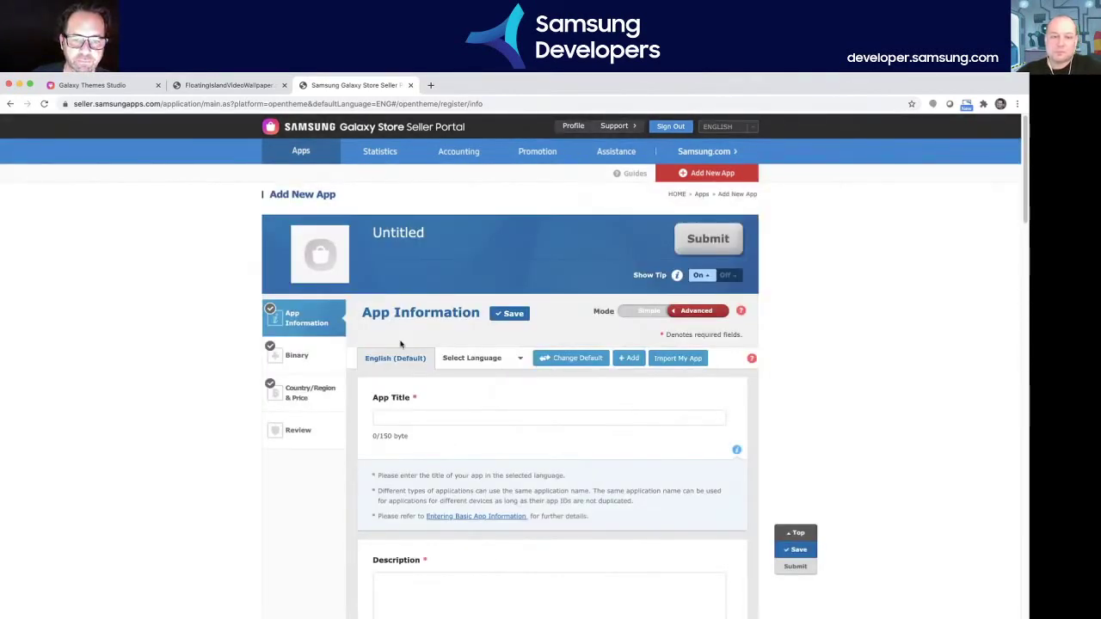
# - Switch the app information to French and review its App Title, Description and Tags fields
pyautogui.click(501, 363)
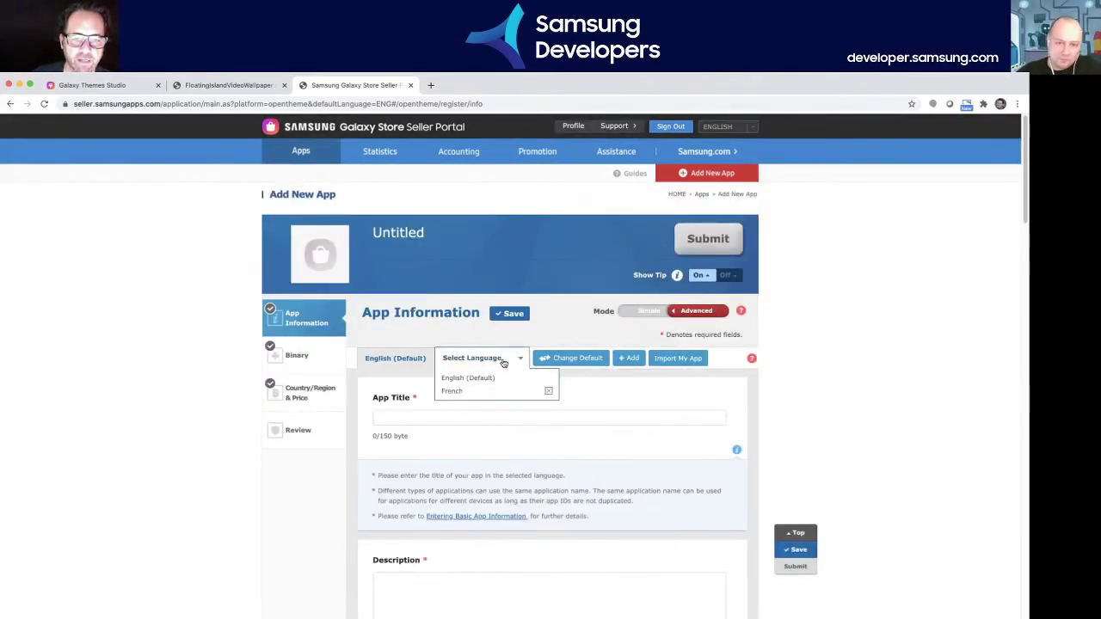
pyautogui.click(456, 392)
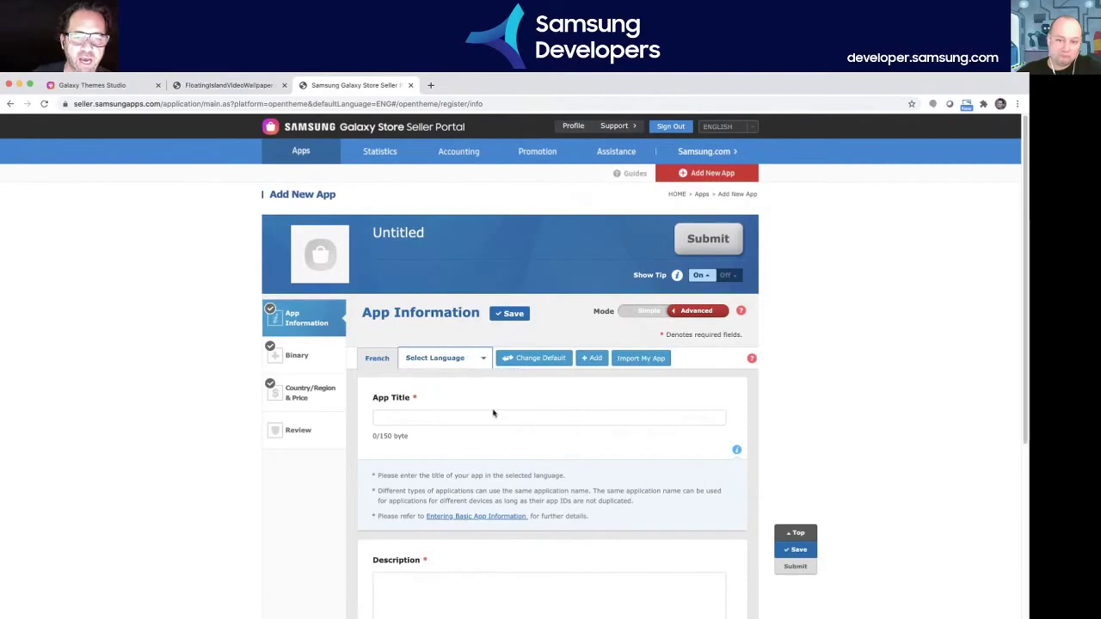
pyautogui.scroll(-8, 492, 414)
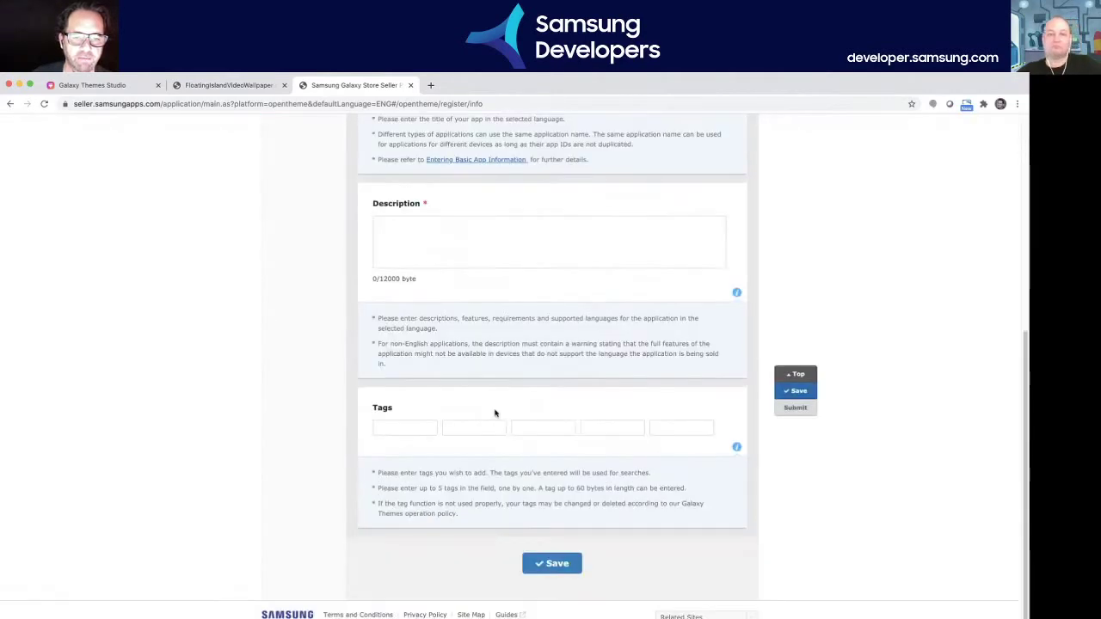
pyautogui.scroll(5, 495, 414)
pyautogui.scroll(-3, 496, 413)
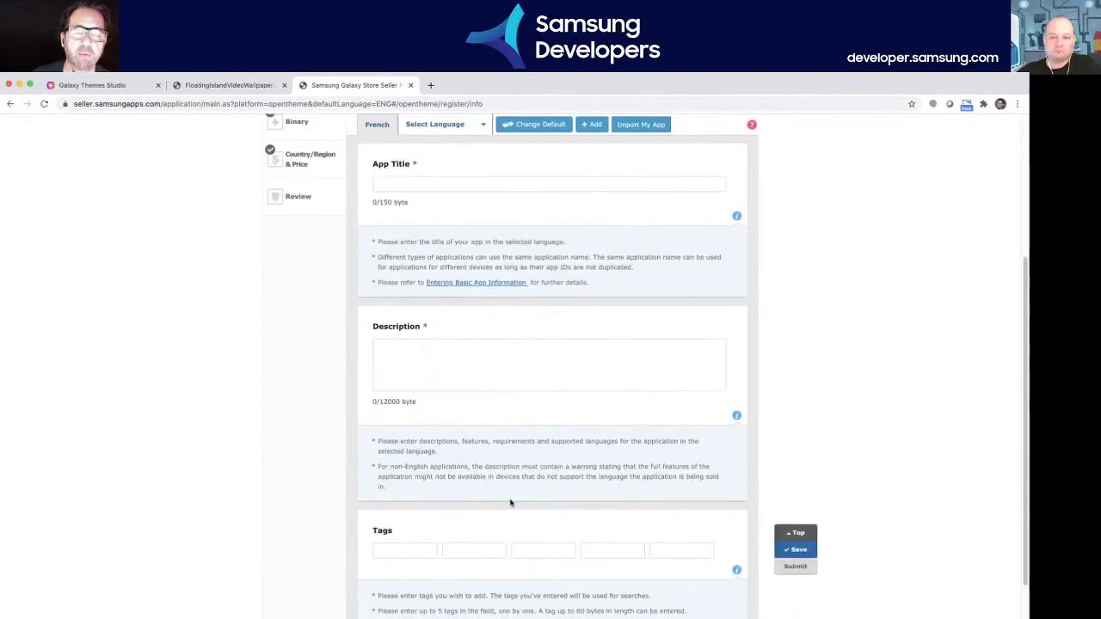
pyautogui.scroll(5, 534, 481)
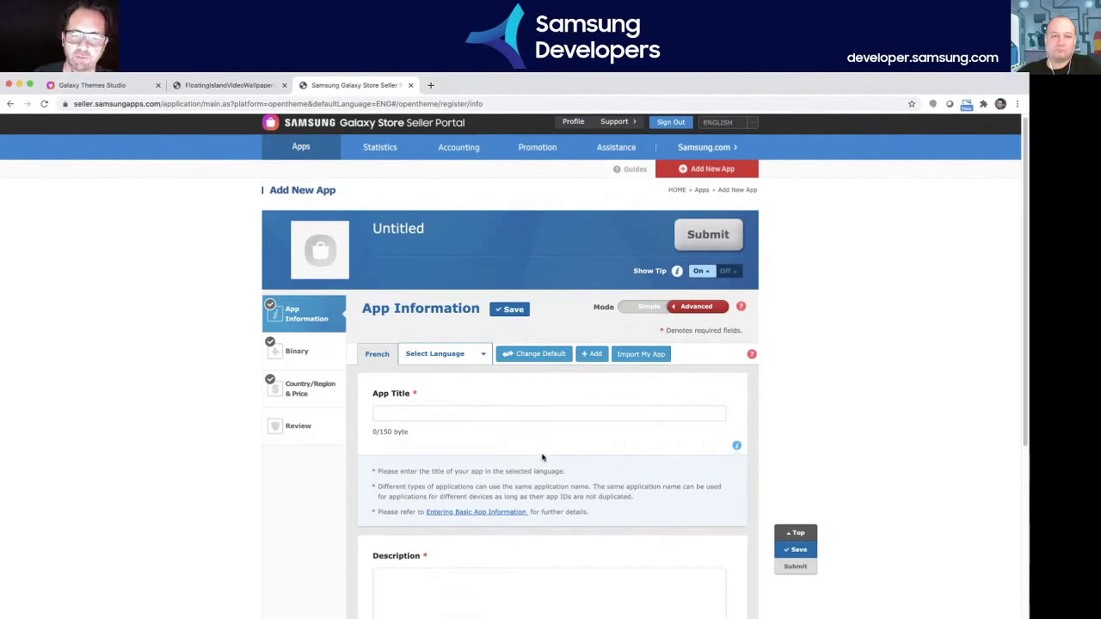
# - Return the app information form to English (Default) and list the available languages again
pyautogui.click(443, 355)
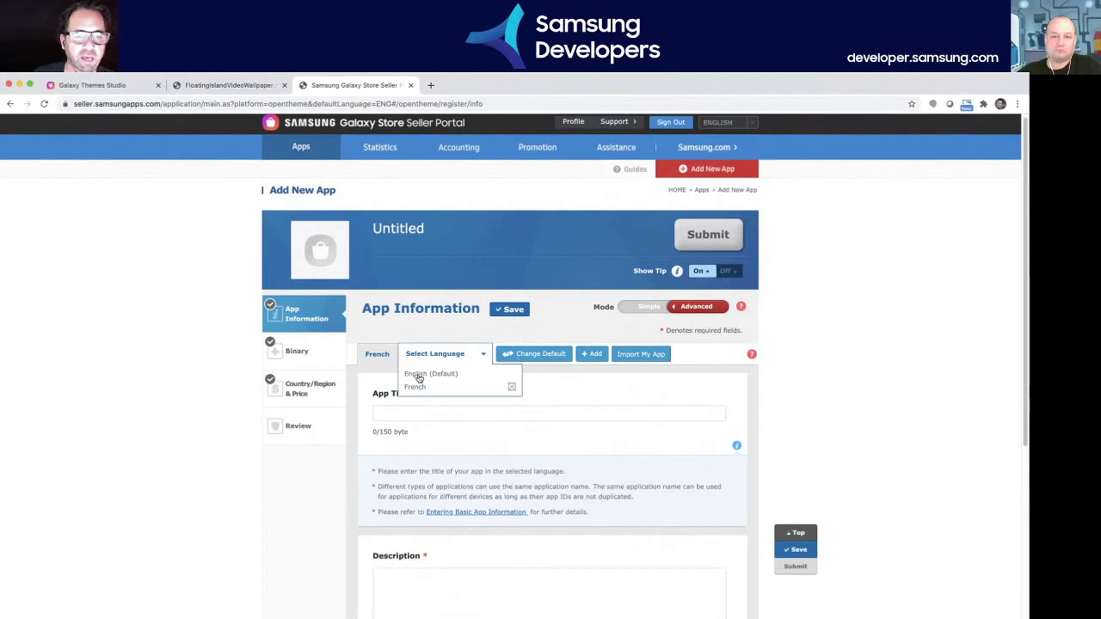
pyautogui.click(419, 378)
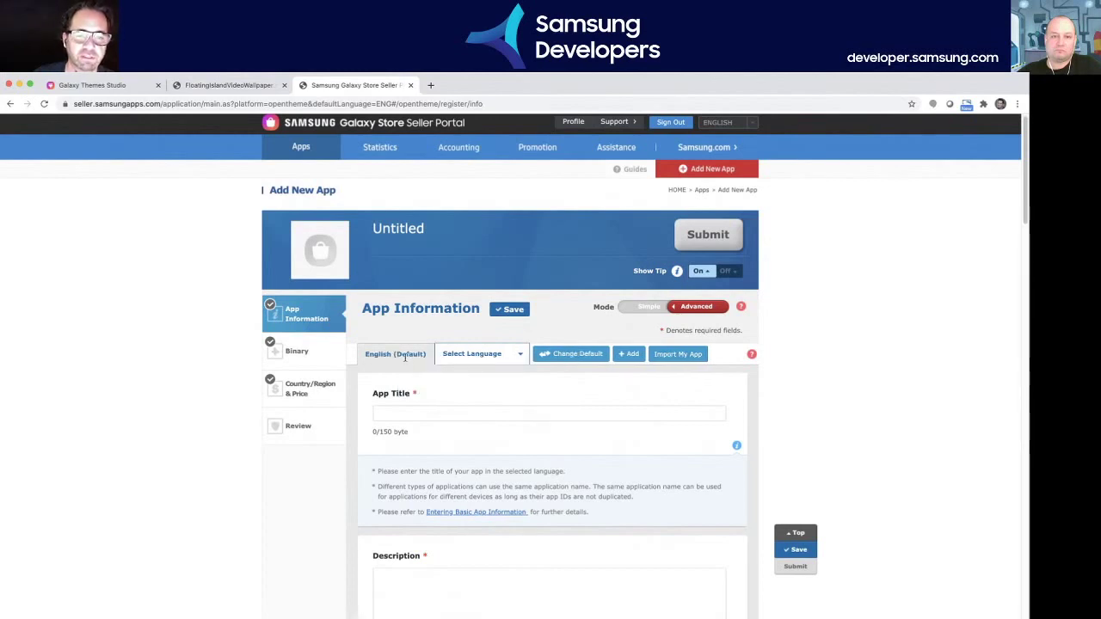
pyautogui.click(479, 360)
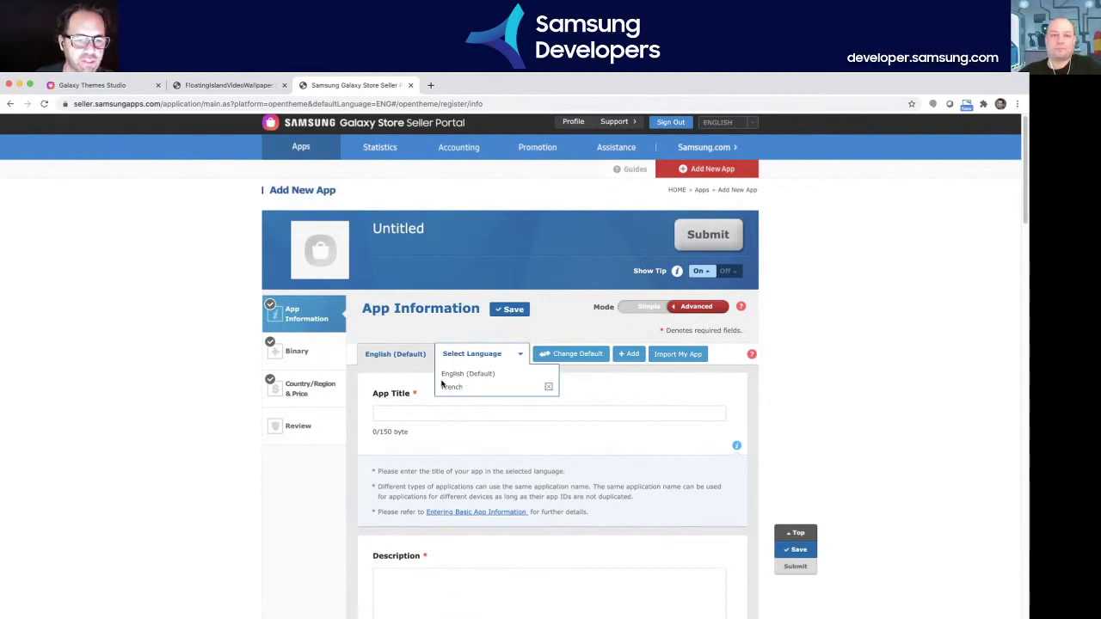
pyautogui.scroll(-1, 413, 369)
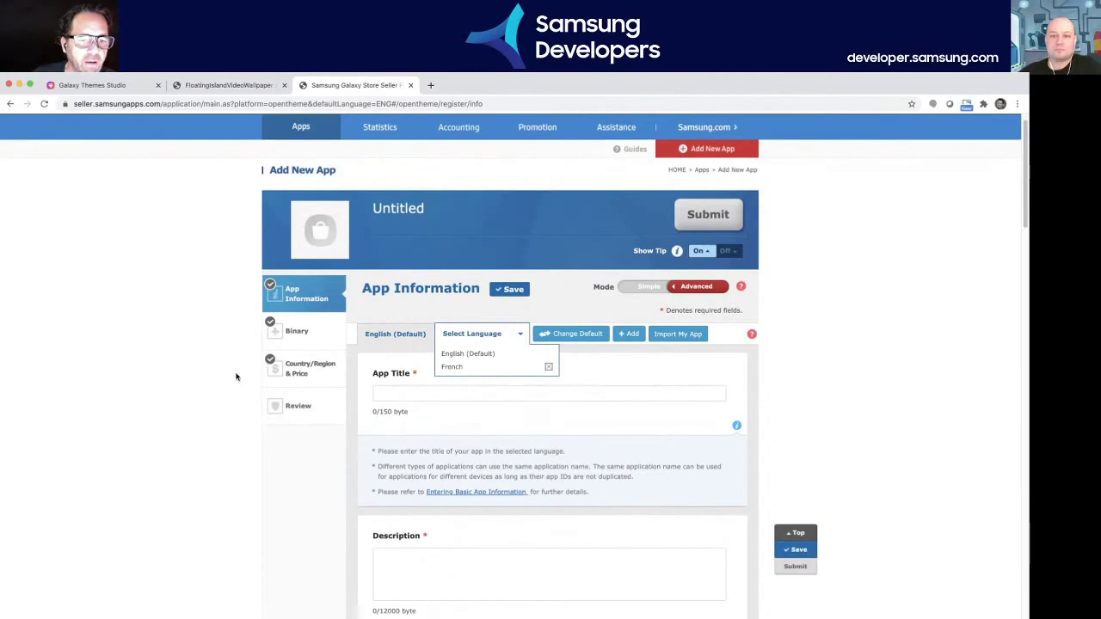
# - Go to the Country/Region & Price section, leaving the app information without saving its edits
pyautogui.click(300, 365)
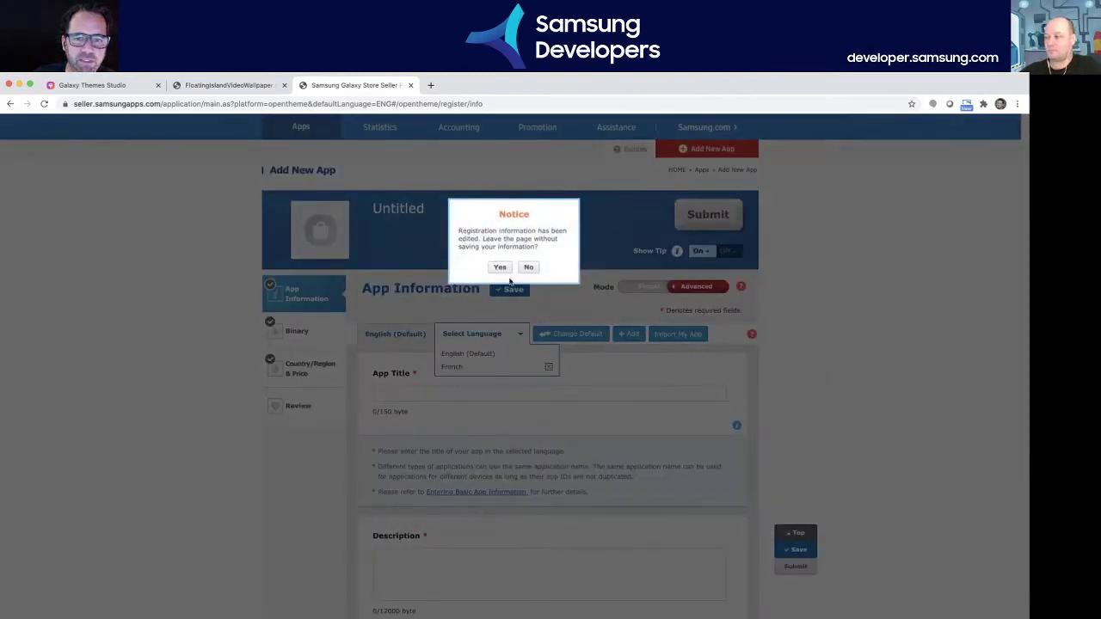
pyautogui.click(528, 268)
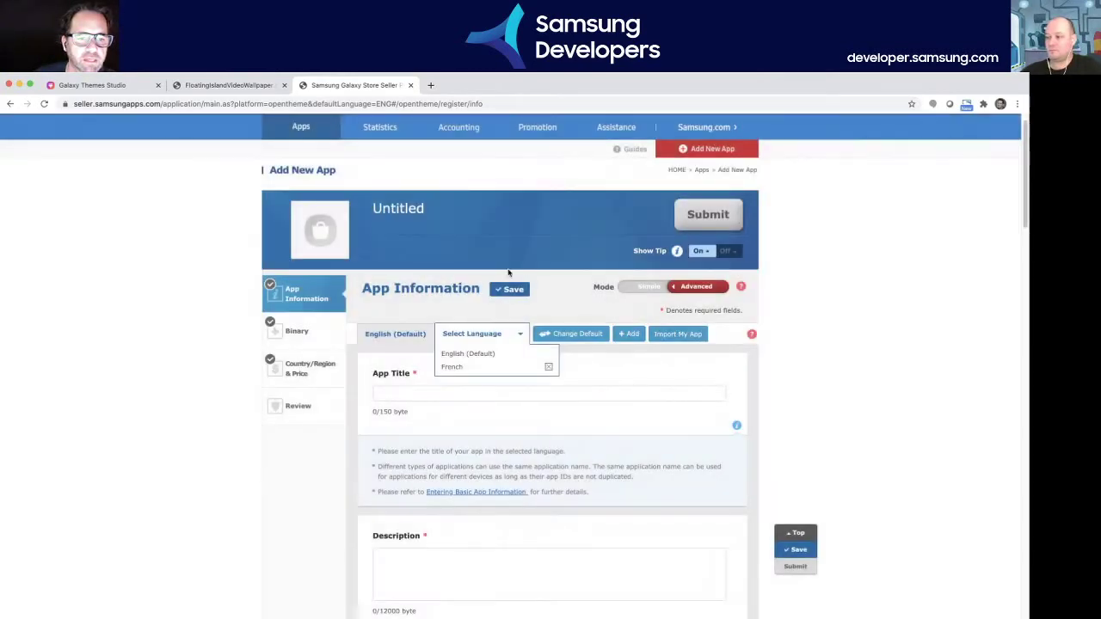
pyautogui.click(303, 368)
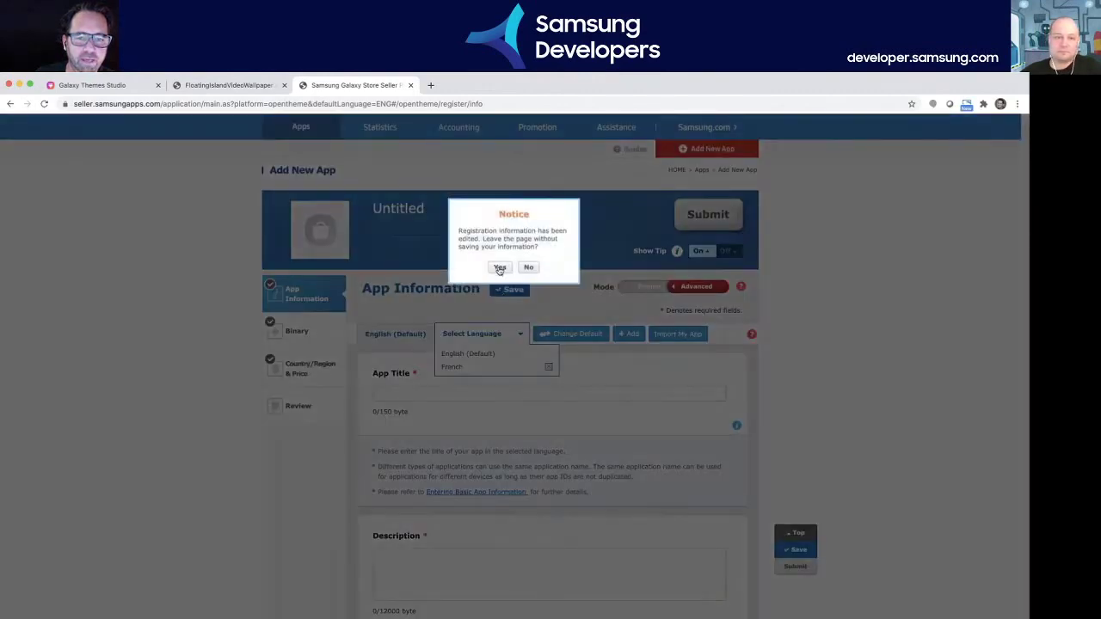
pyautogui.click(499, 268)
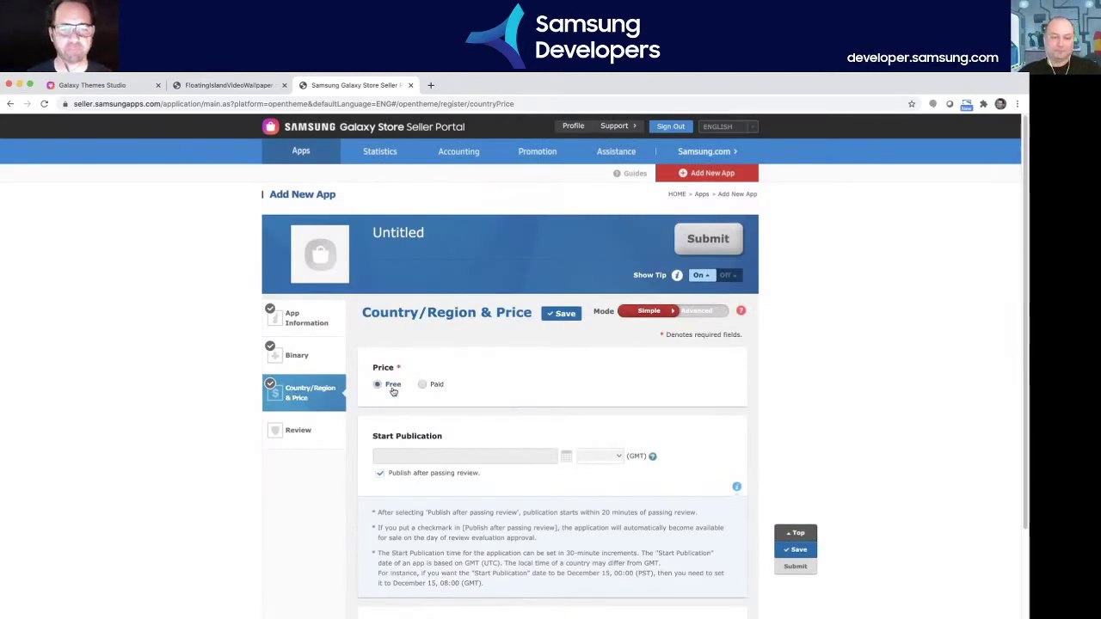
# - Set the app's price to Paid and accept the US Export Laws acknowledgement
pyautogui.click(420, 385)
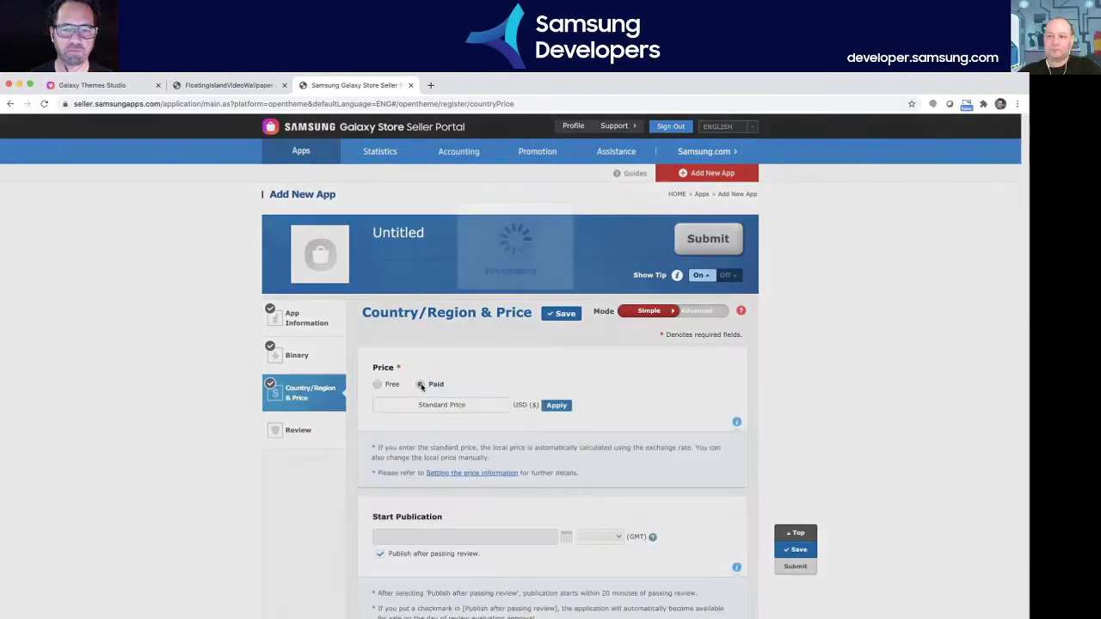
pyautogui.scroll(-4, 338, 445)
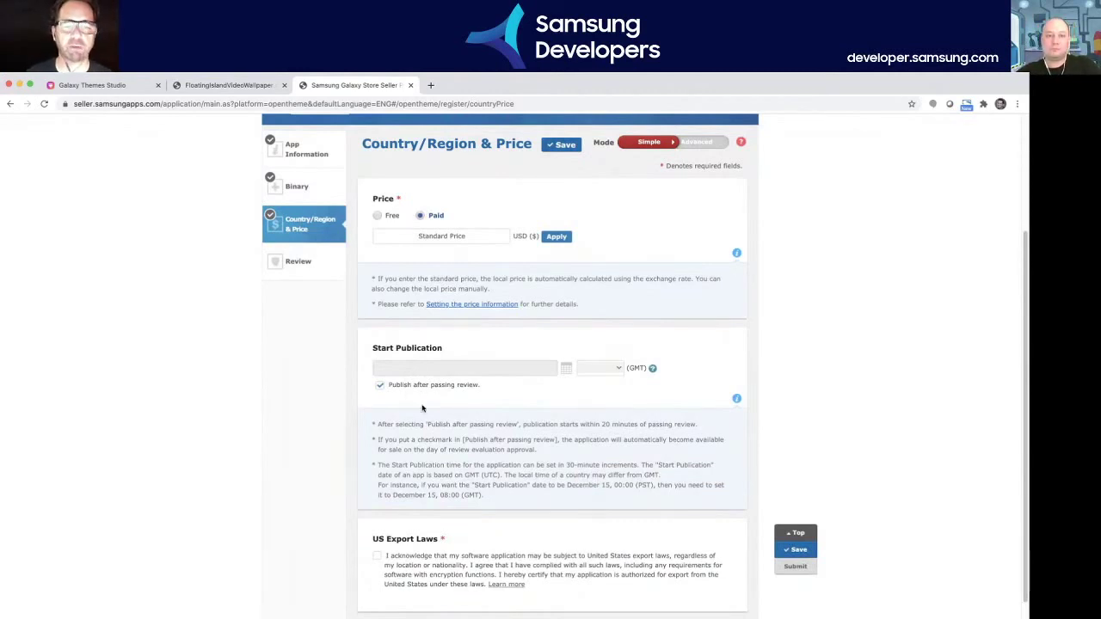
pyautogui.scroll(-2, 422, 409)
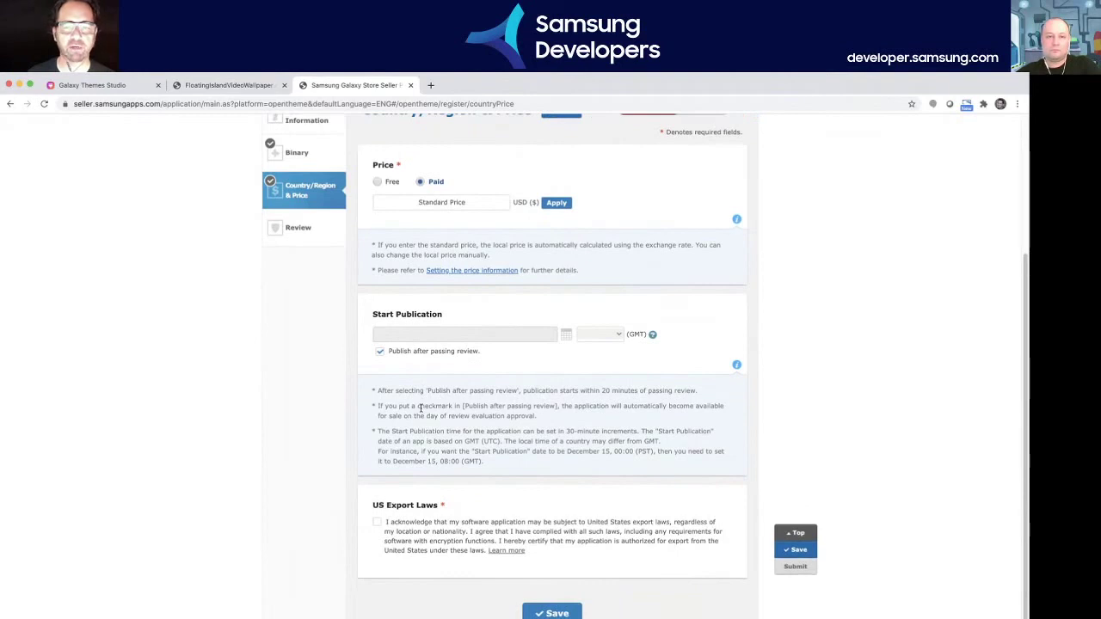
pyautogui.scroll(2, 421, 410)
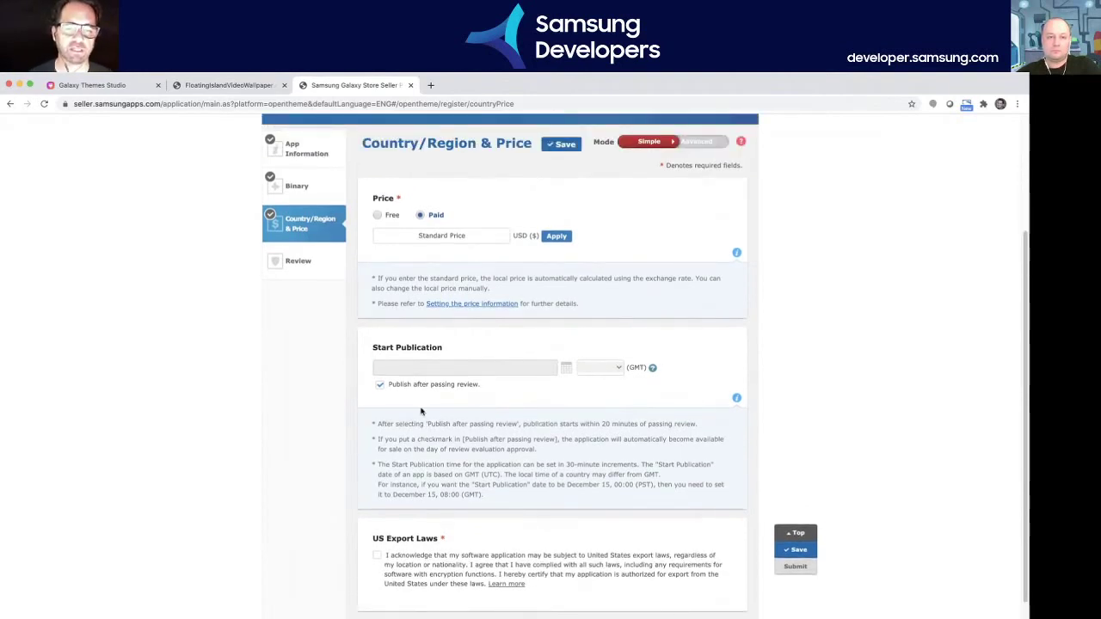
pyautogui.scroll(-1, 551, 423)
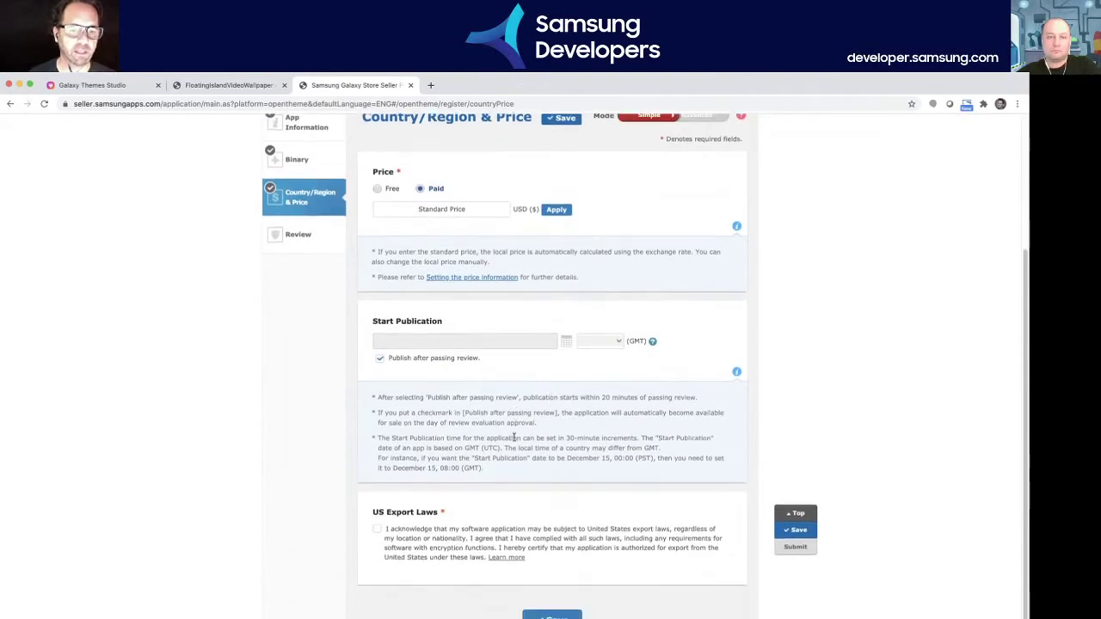
pyautogui.click(376, 530)
# - Go to the Review section without saving the price edits and examine the guidance for review team comments
pyautogui.scroll(2, 278, 434)
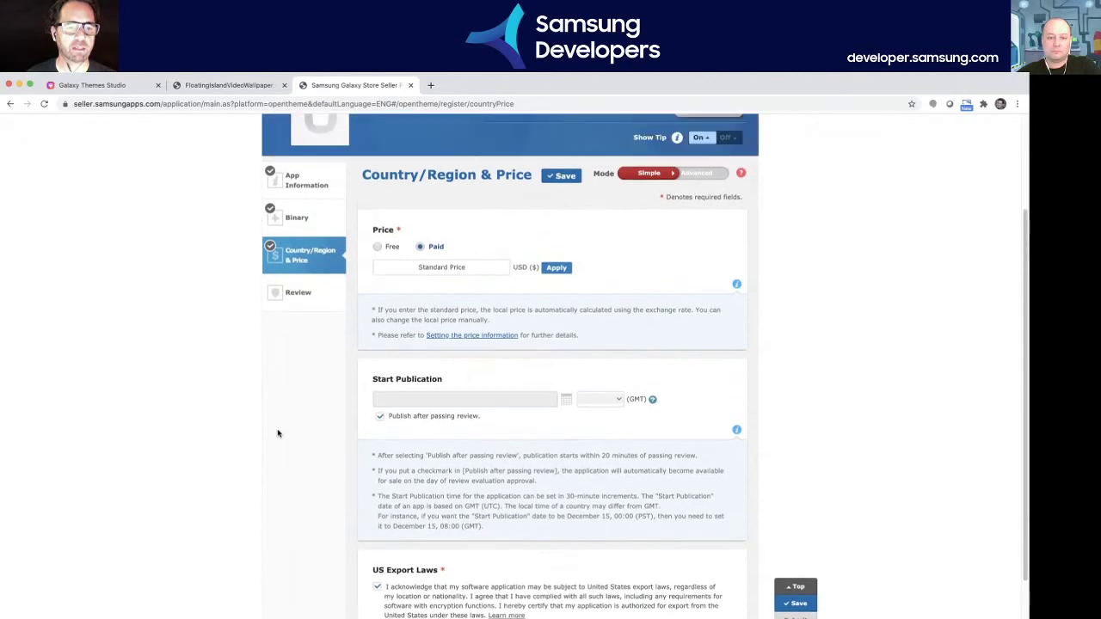
pyautogui.scroll(4, 277, 433)
pyautogui.click(306, 428)
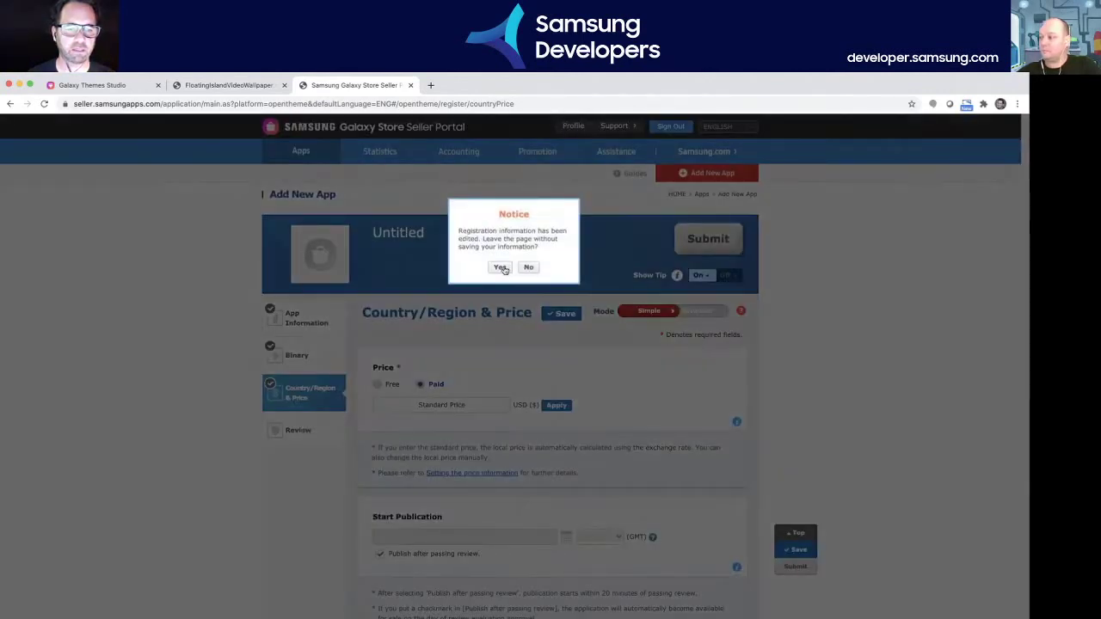
pyautogui.click(502, 268)
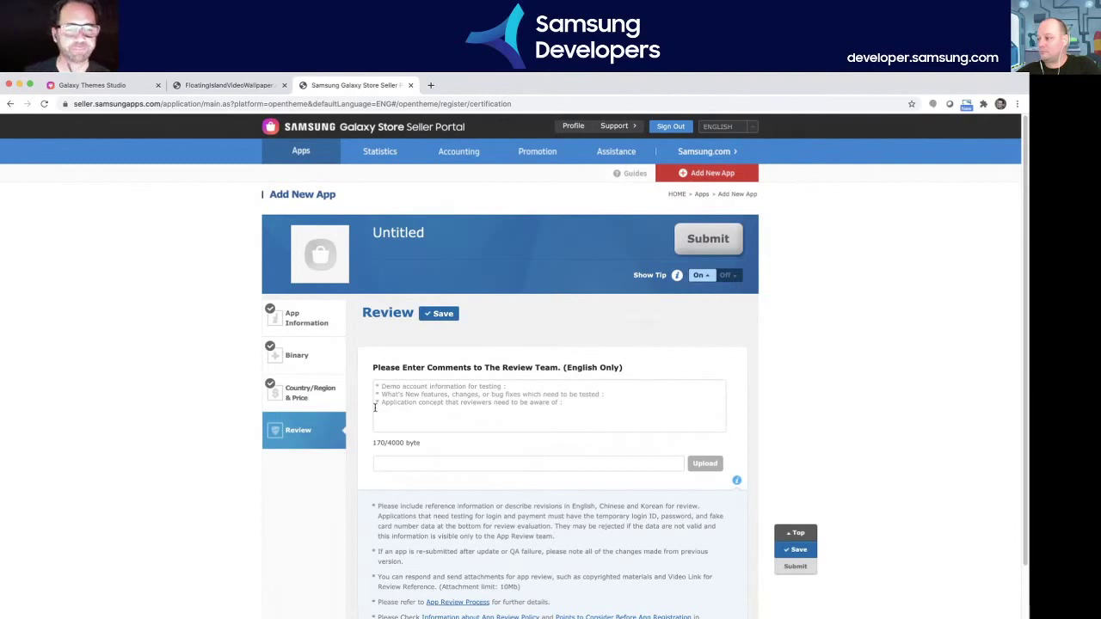
pyautogui.scroll(-2, 462, 436)
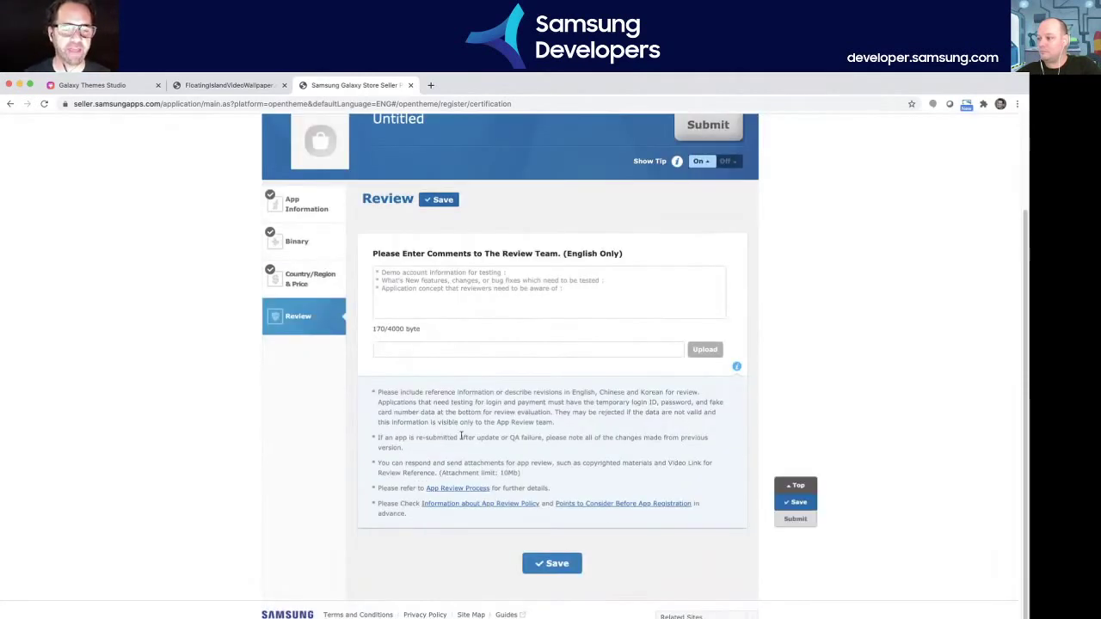
# - Open the Seller Portal's Support site
pyautogui.scroll(2, 462, 436)
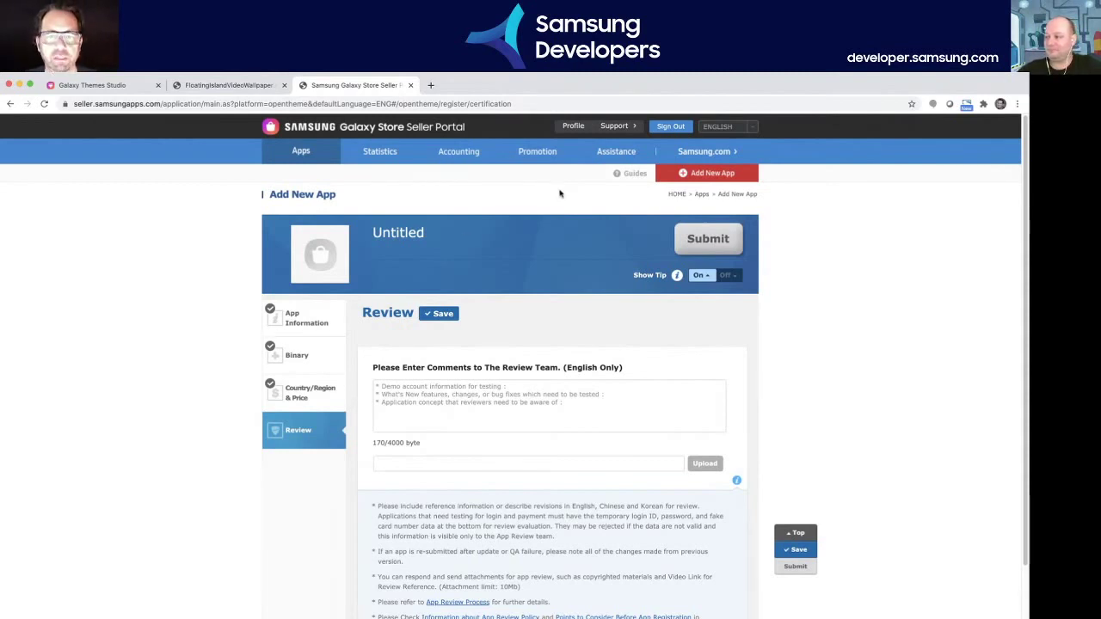
pyautogui.click(614, 126)
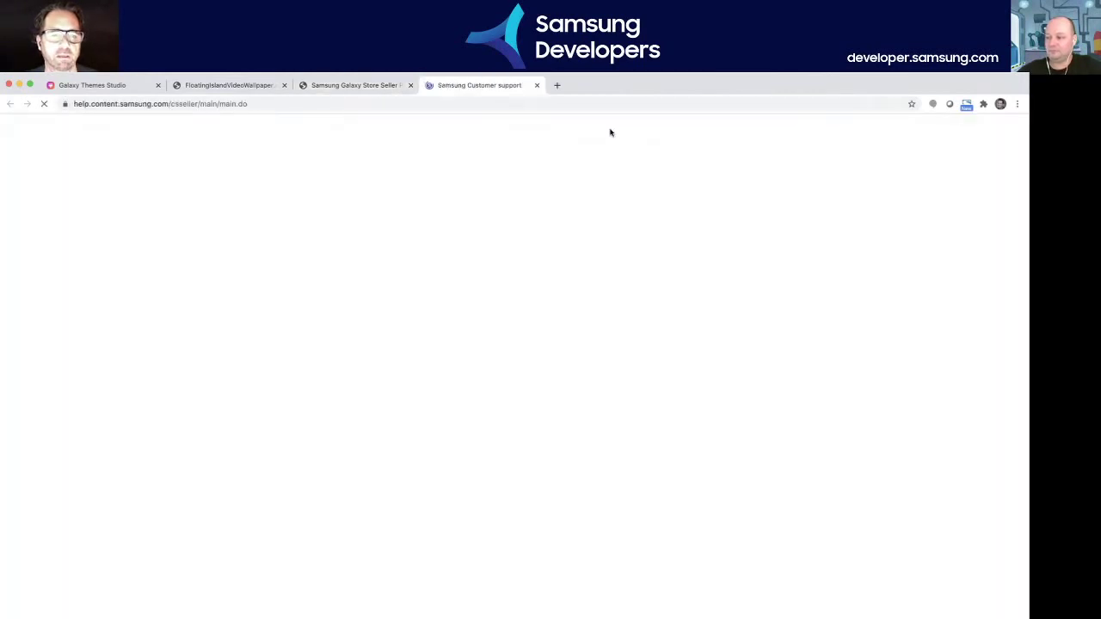